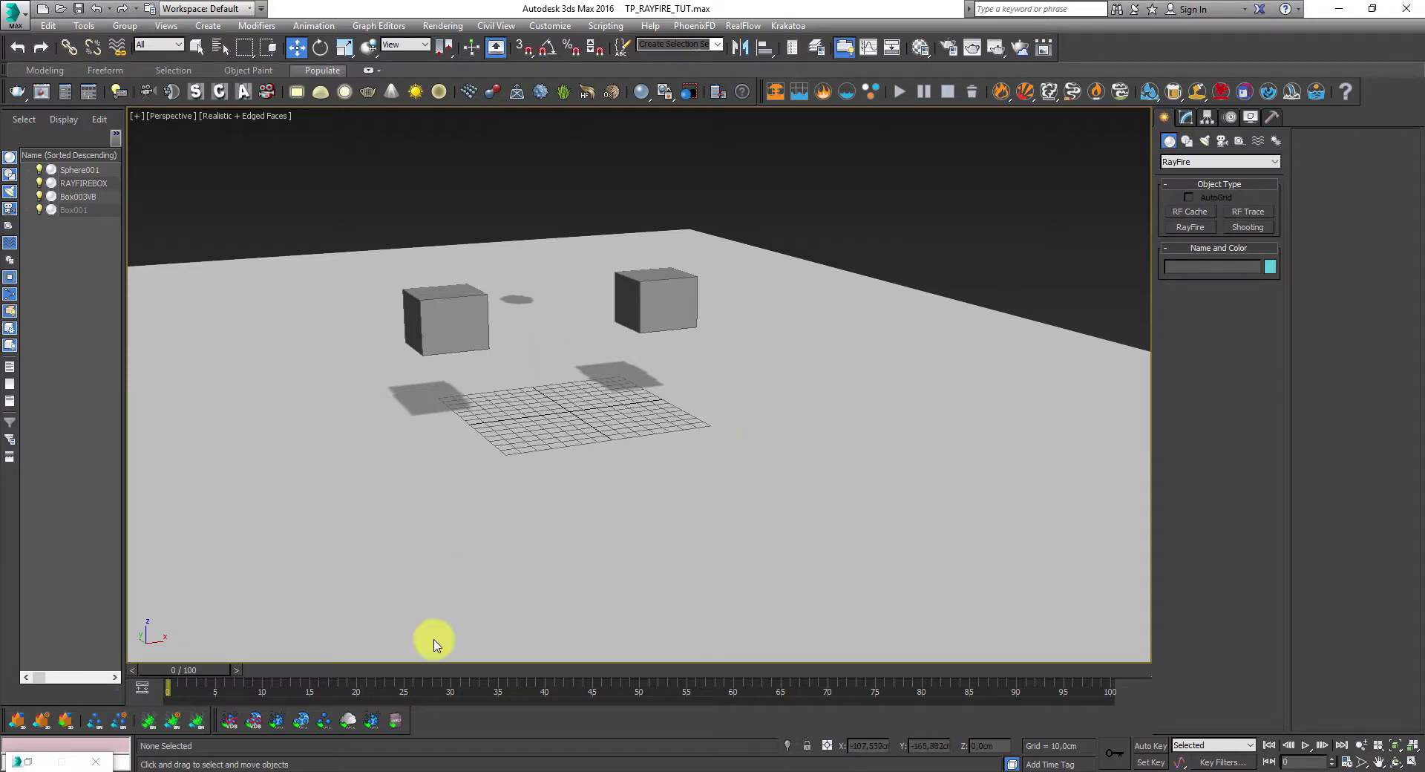
- Switch to the browser and watch part of the RayFire customer showreel 2012 in full screen
click(410, 765)
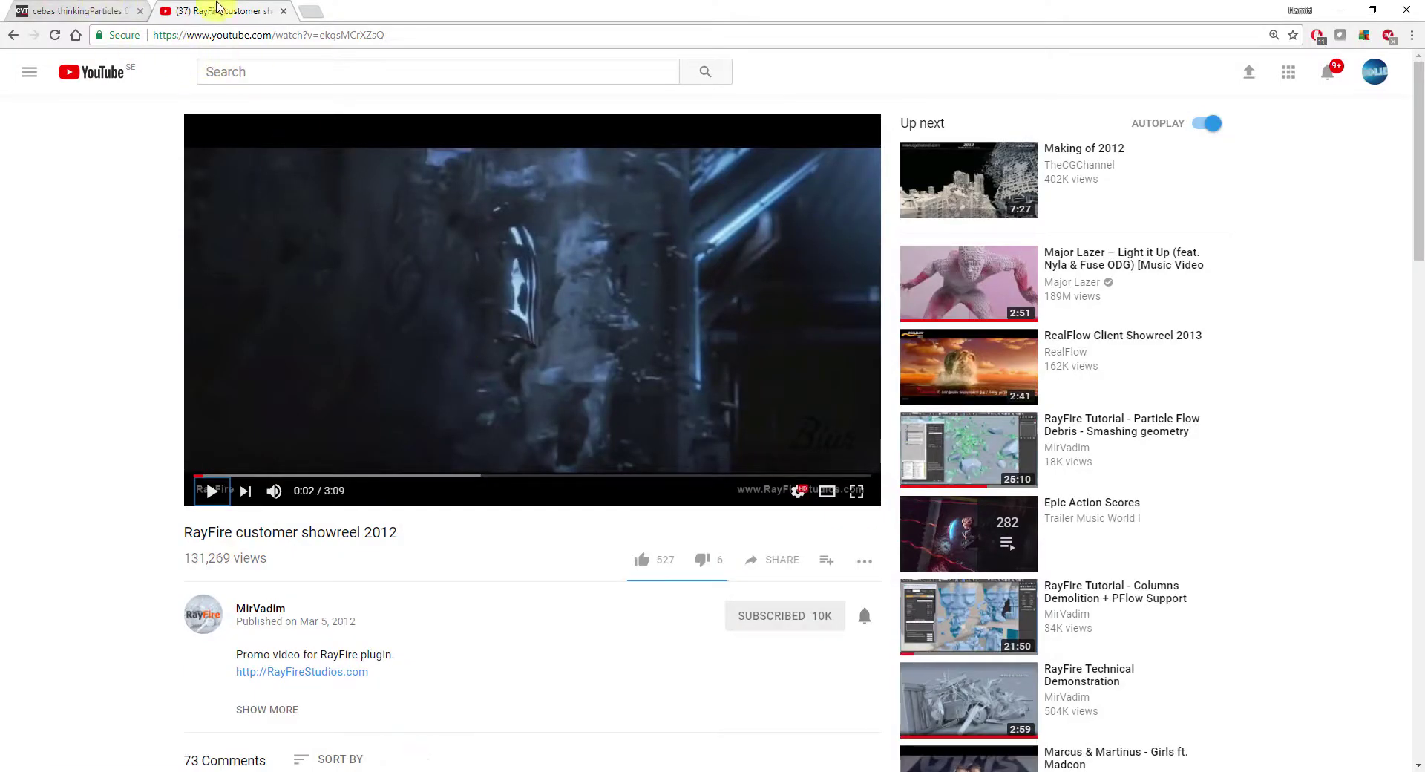
click(856, 492)
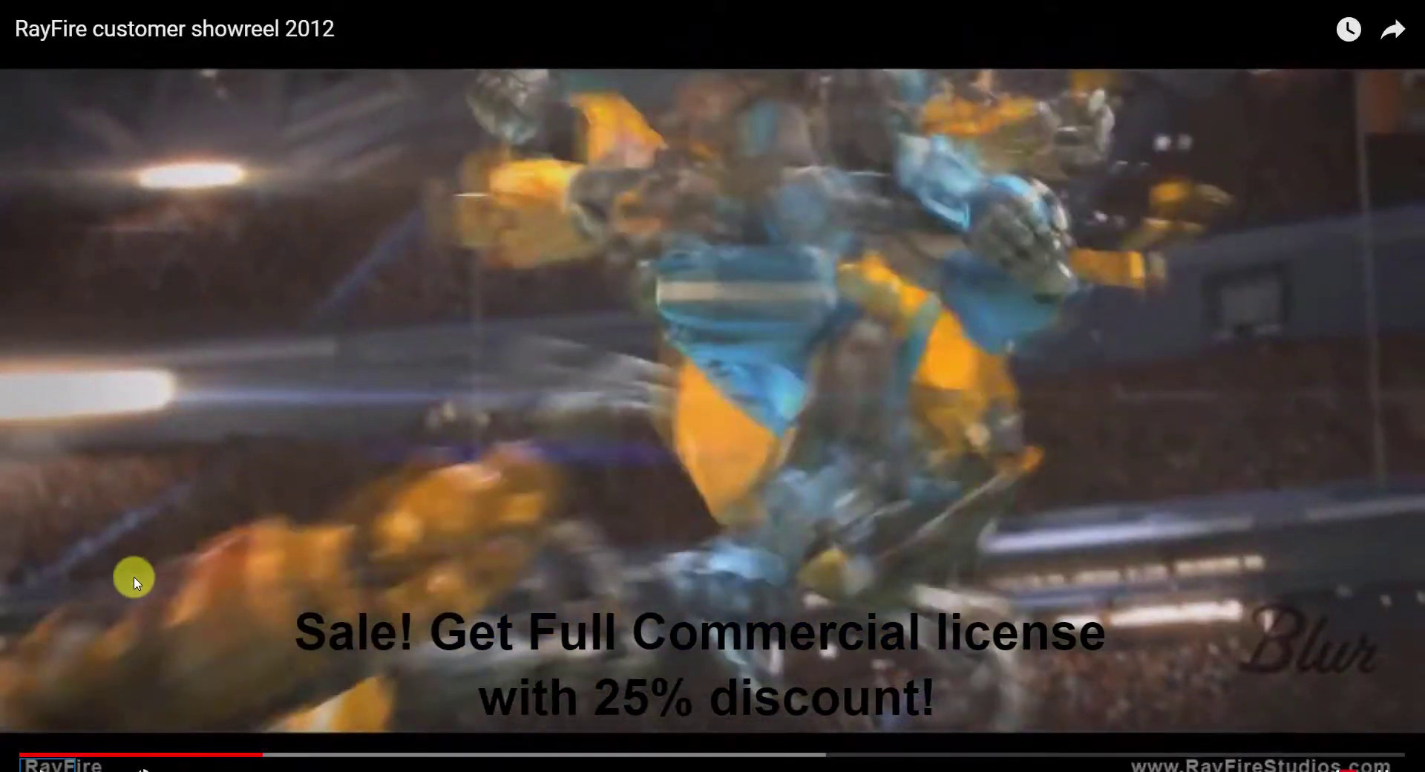
key(Escape)
- Watch the thinkingParticles Drop 5 New Features video in full screen on the cebas product page
click(88, 9)
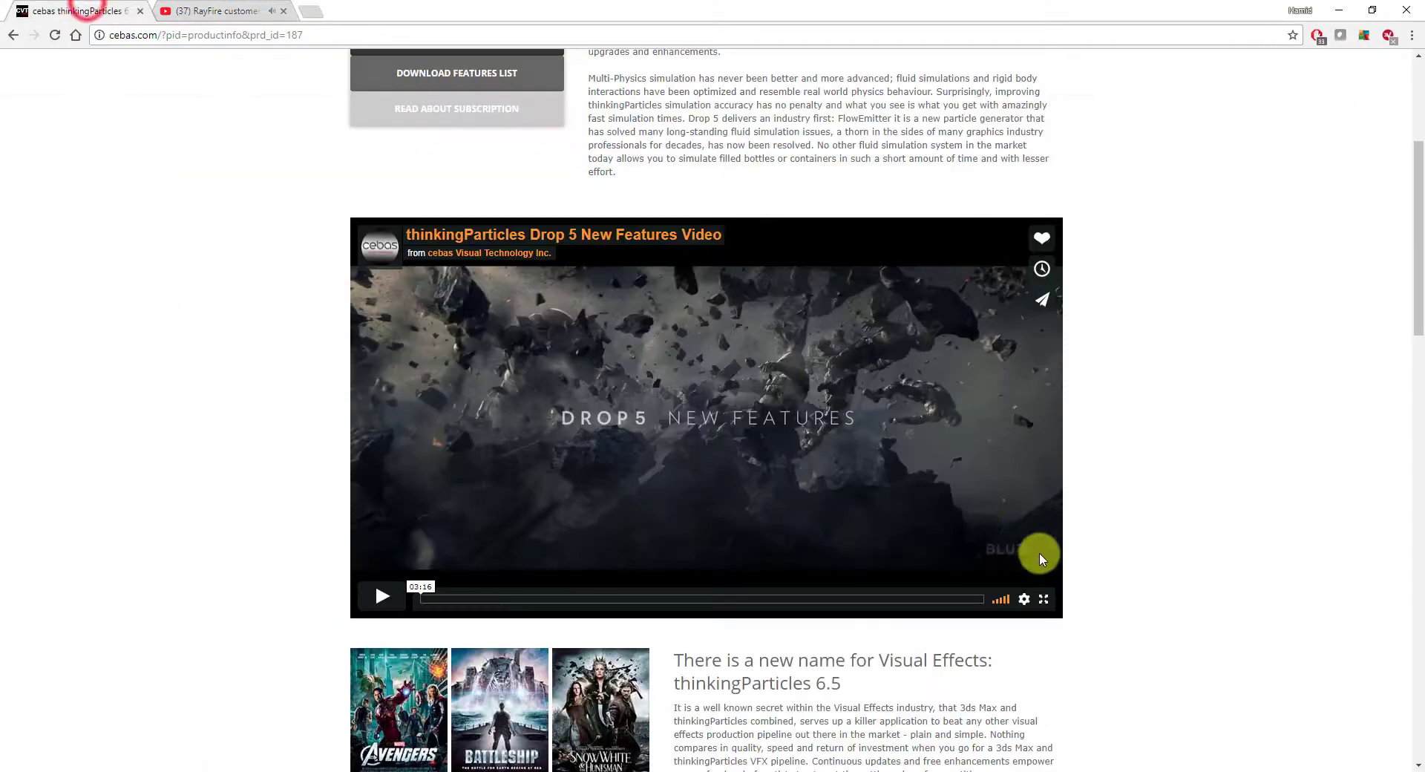
click(1043, 600)
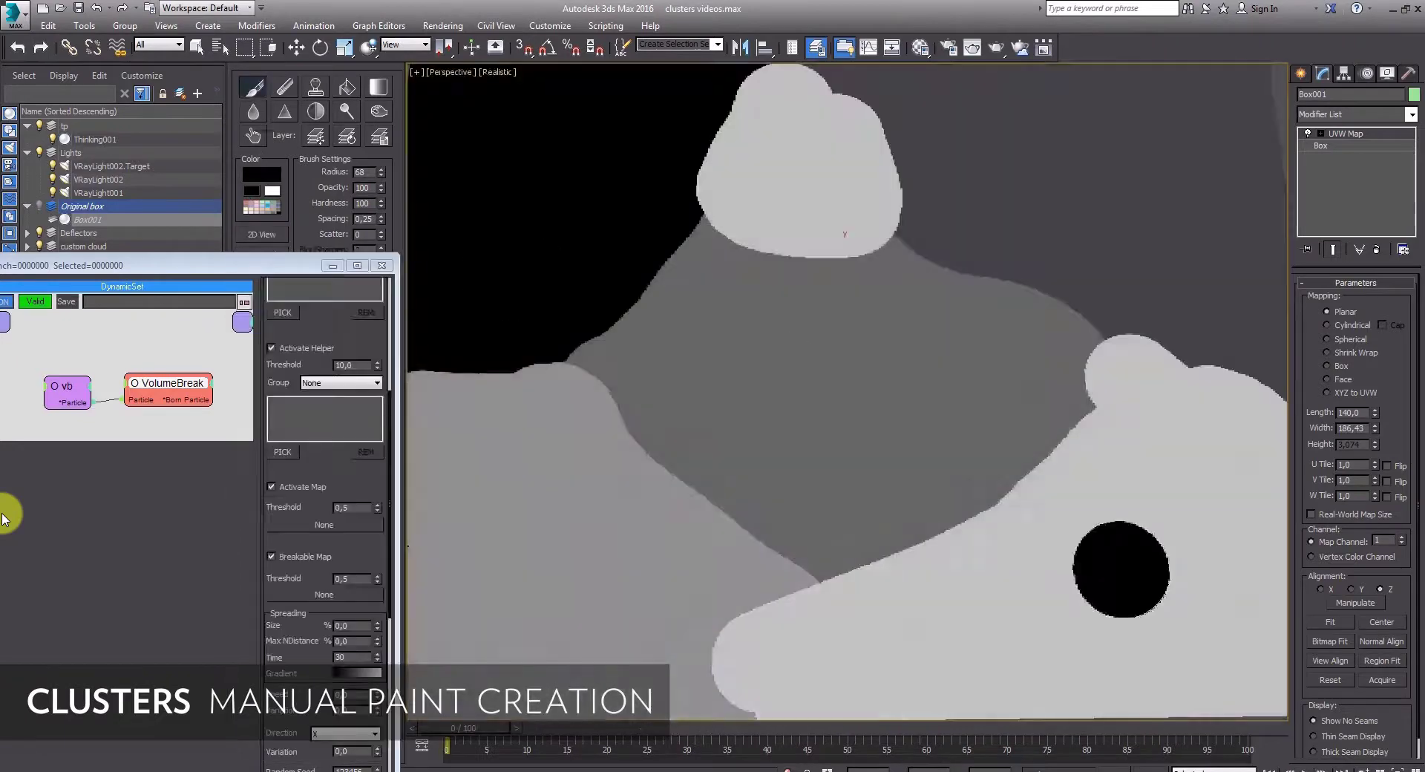
mouse_move(1065, 525)
mouse_down()
mouse_move(1002, 675)
mouse_move(961, 584)
mouse_up()
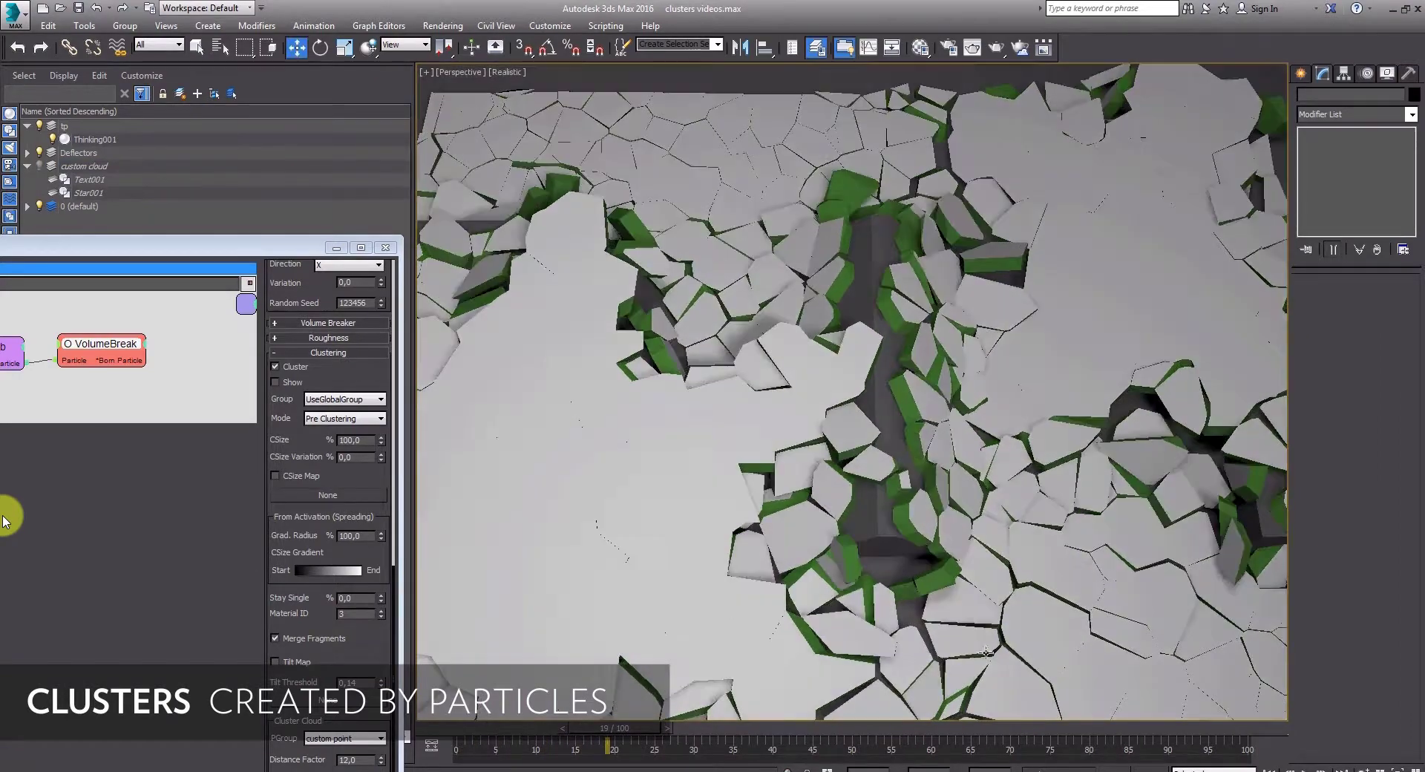
click(275, 382)
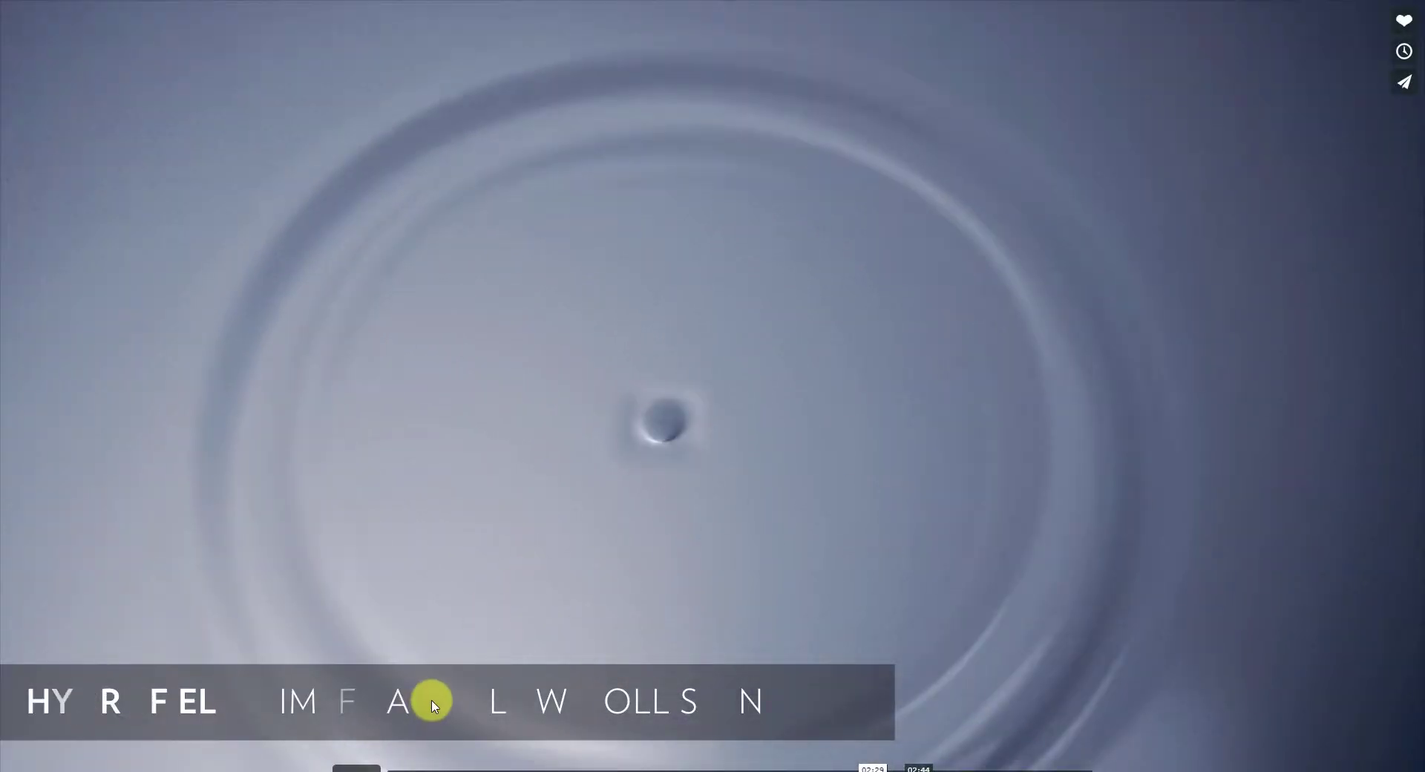
key(Escape)
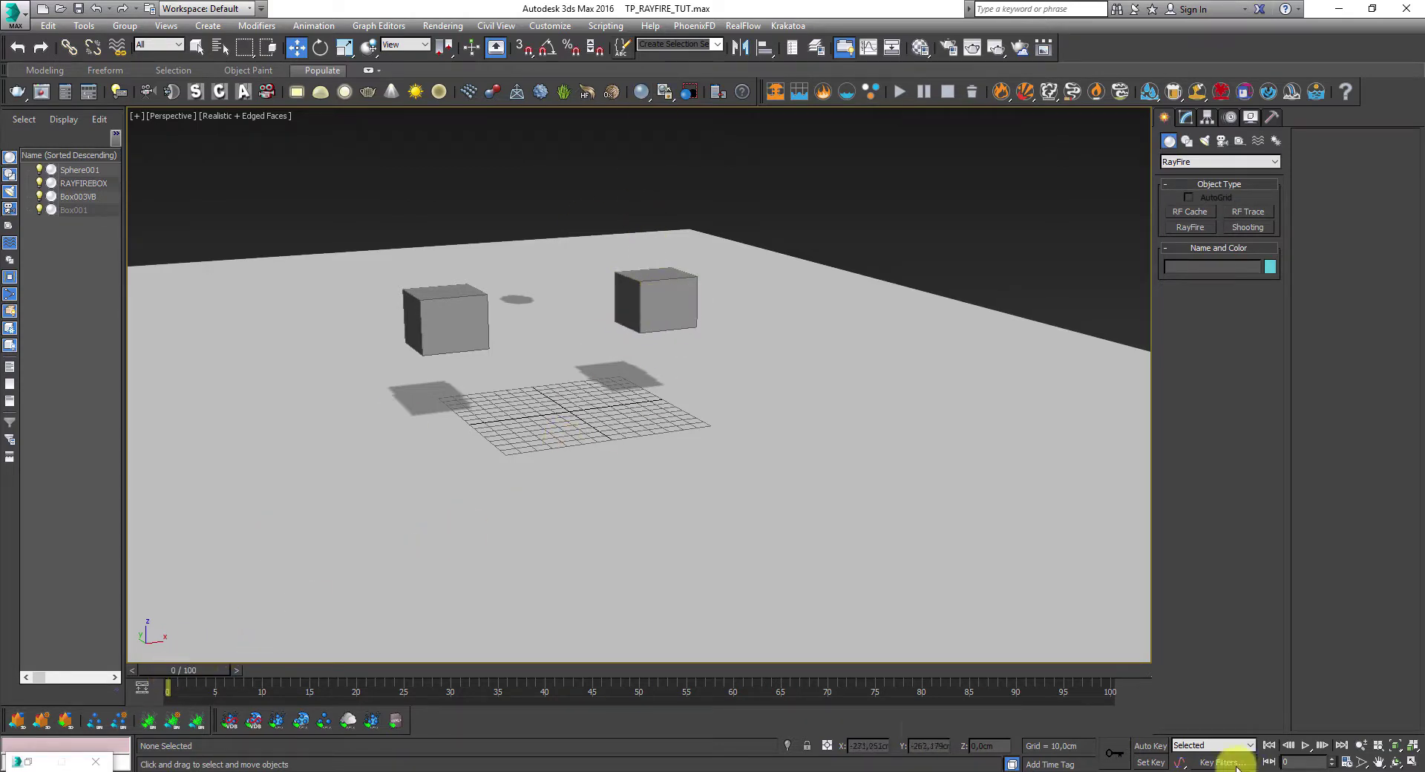
- Switch back to 3ds Max, play the scene's animation briefly and return to the first frame
click(1306, 746)
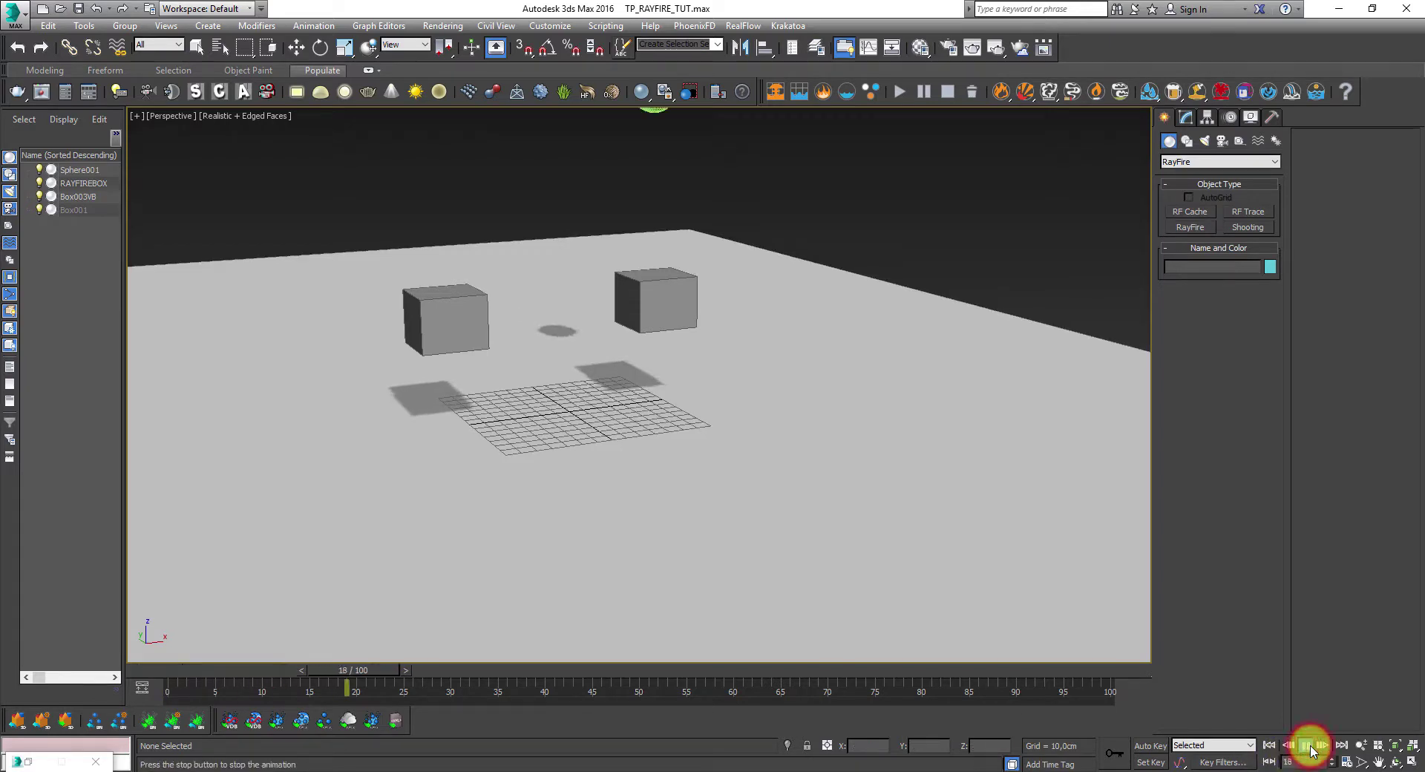
click(1308, 745)
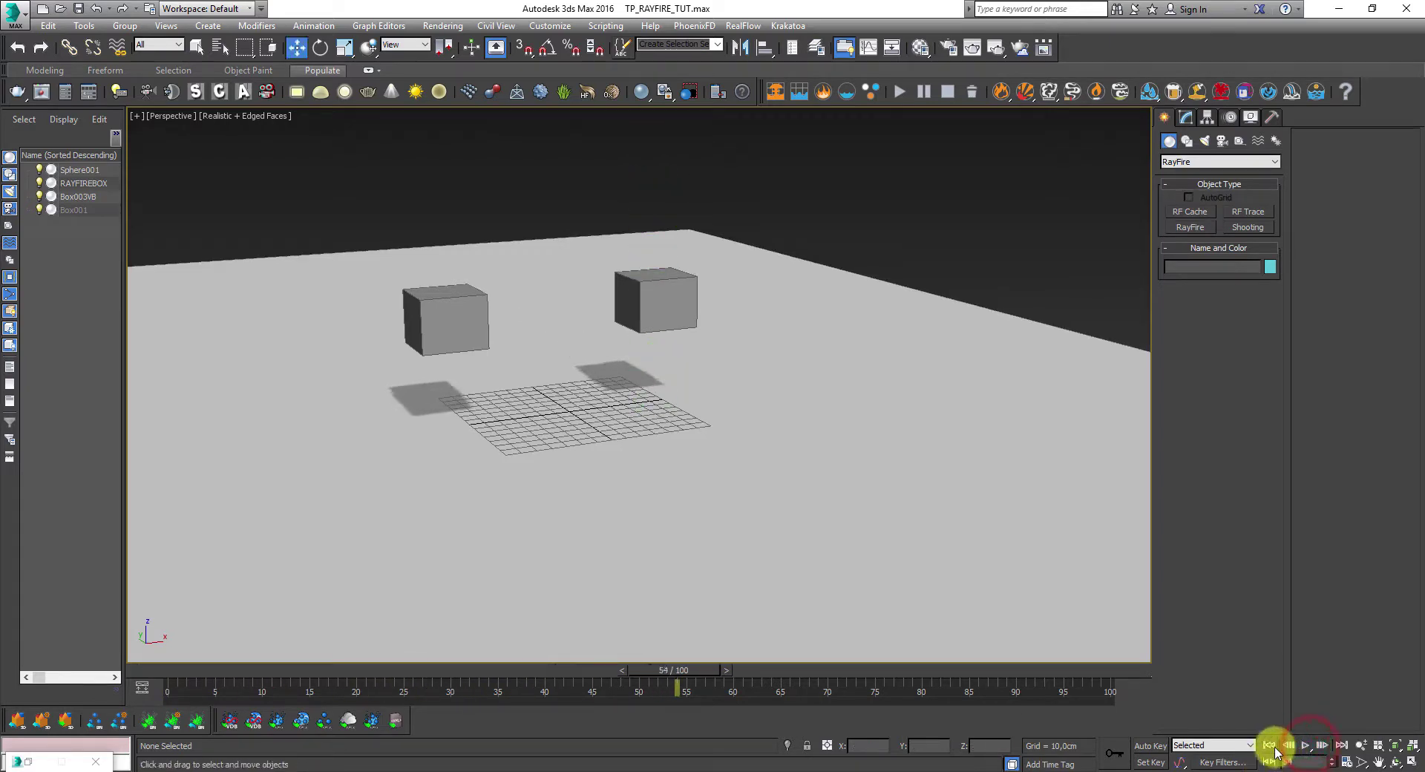
click(1269, 745)
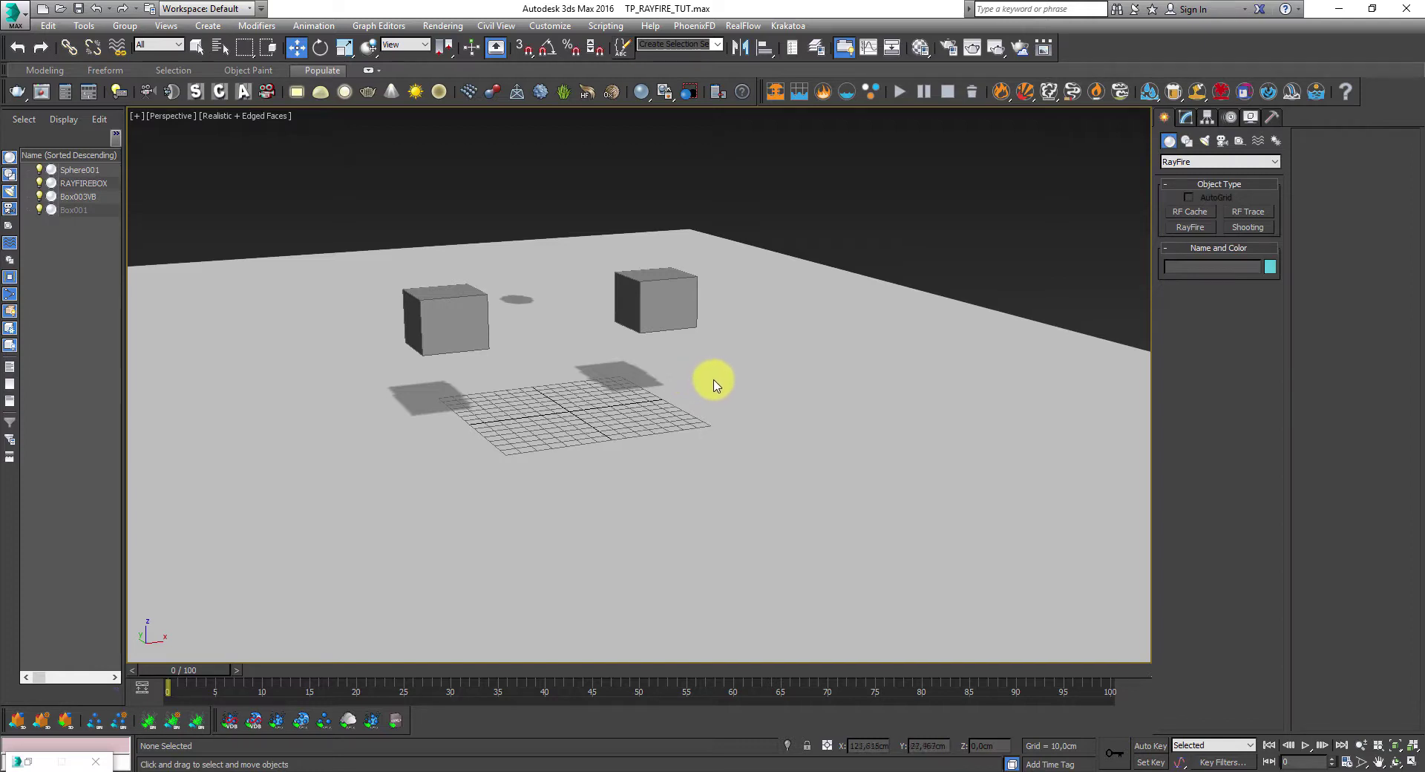
- Add a RayFire Voronoi modifier to the RAYFIREBOX object
click(659, 294)
alt+middle_drag(807, 354, 767, 344)
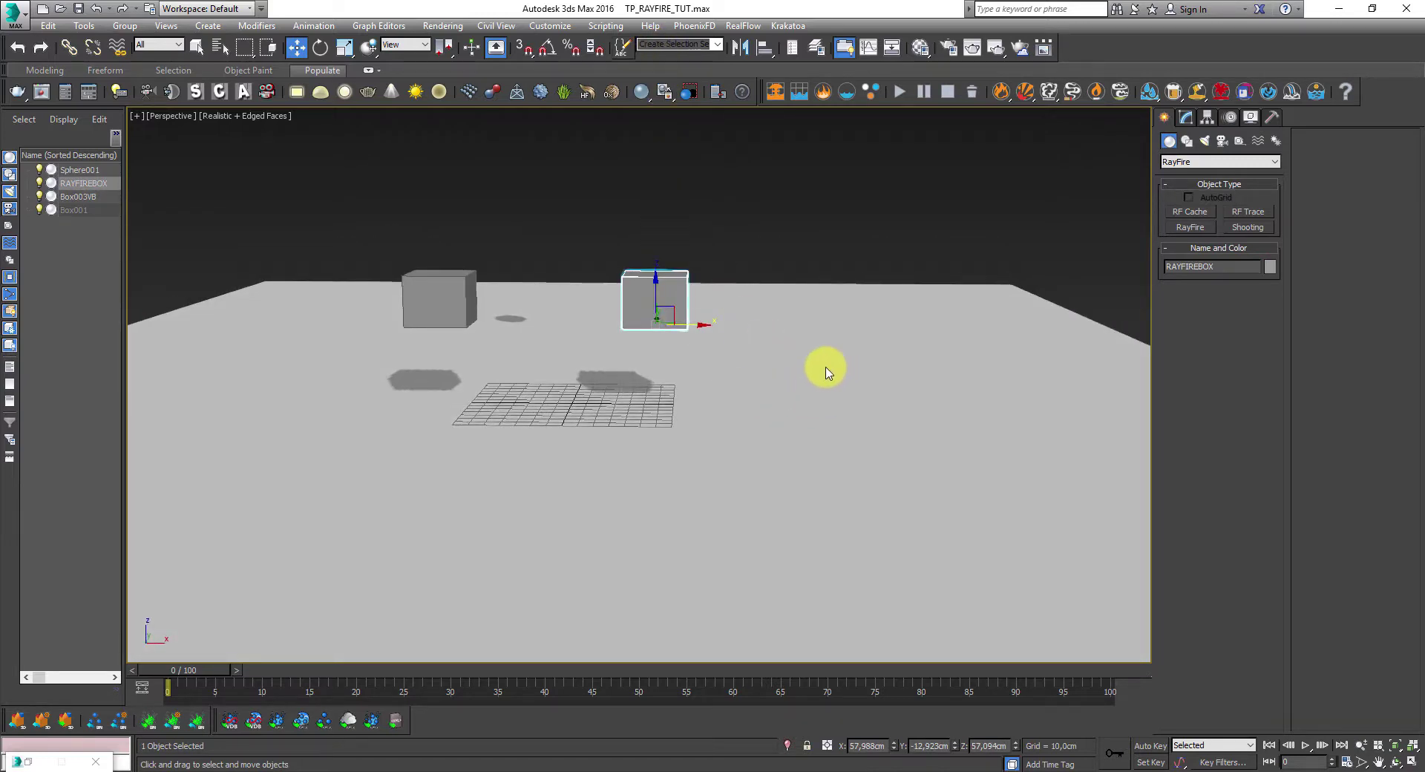
click(1187, 117)
click(1189, 155)
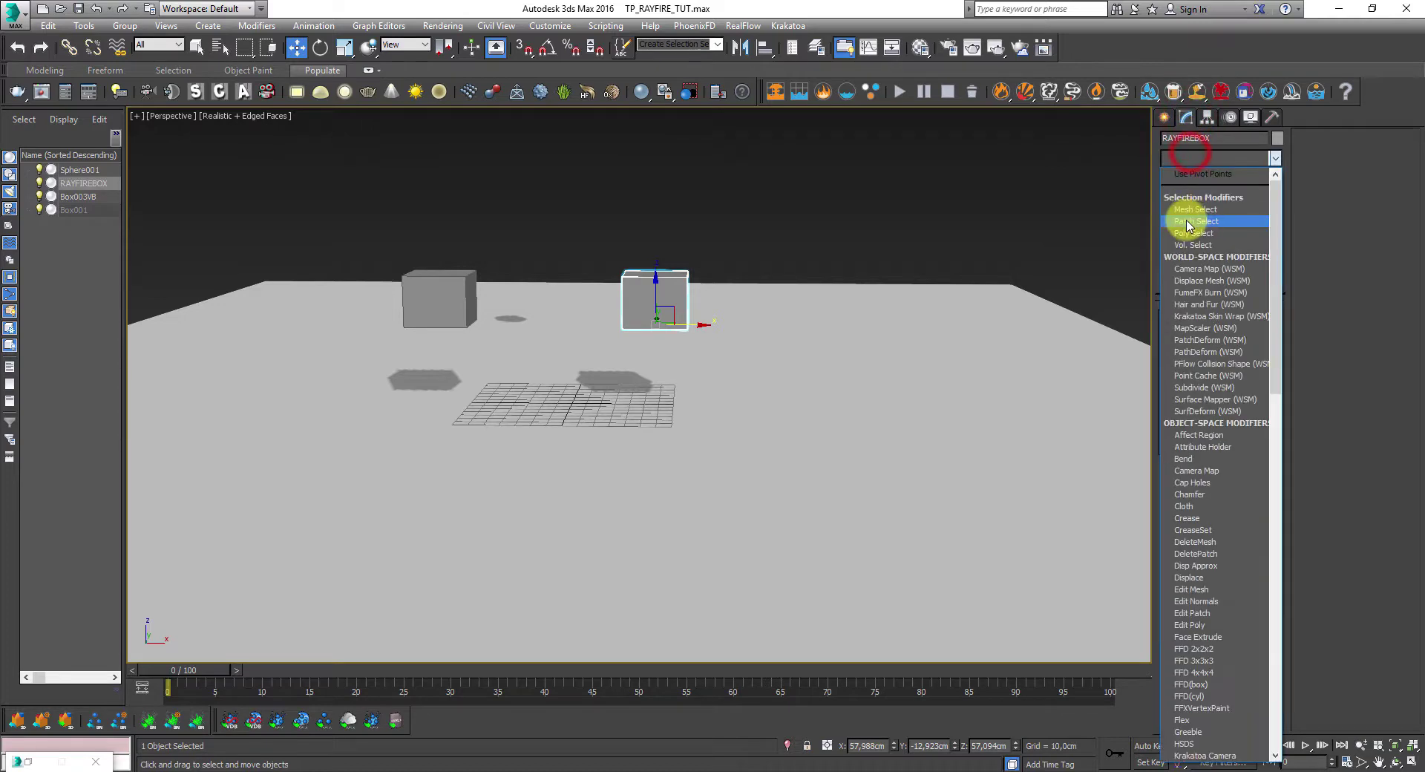
key(r)
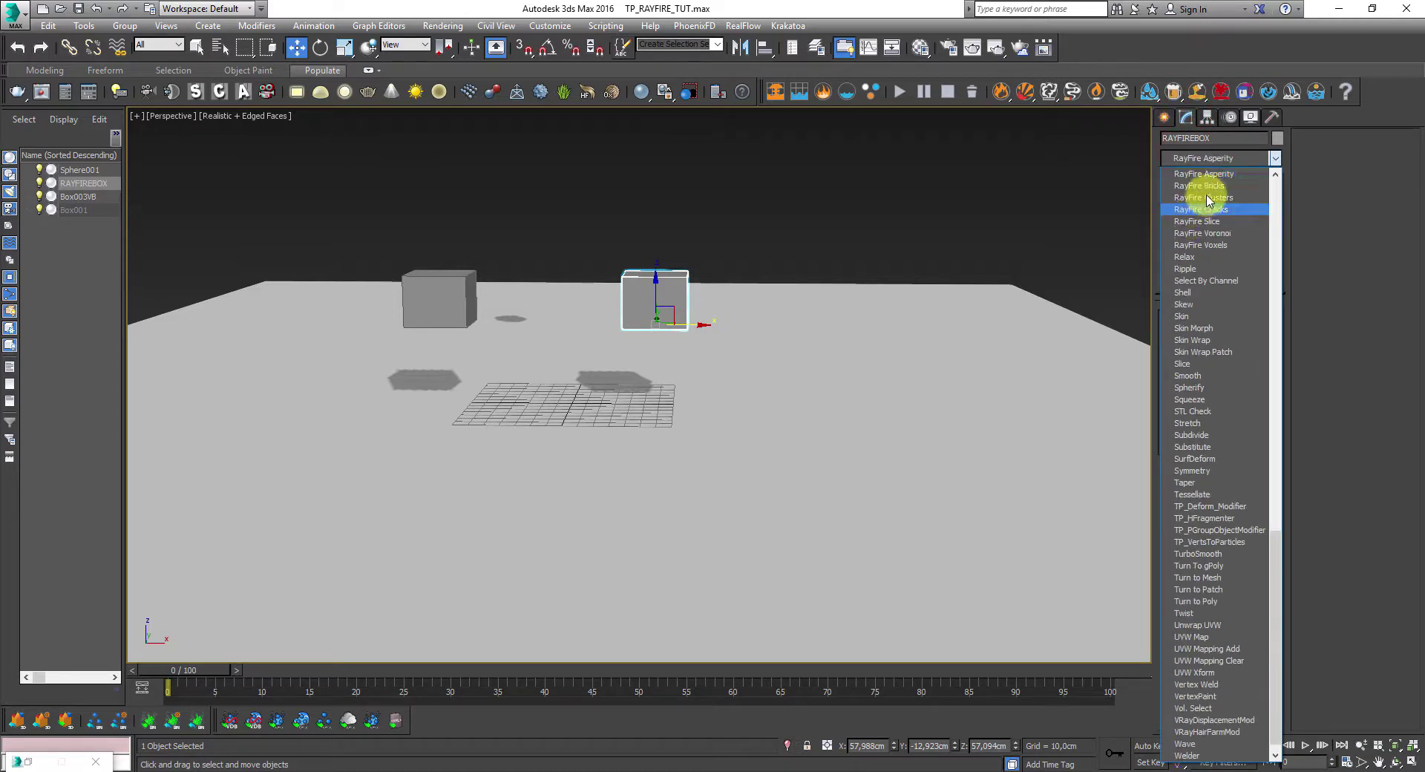
click(1234, 233)
scroll(678, 302, up, 4)
key(q)
mouse_move(739, 334)
alt+middle_down()
mouse_move(754, 327)
mouse_move(746, 340)
alt+middle_up()
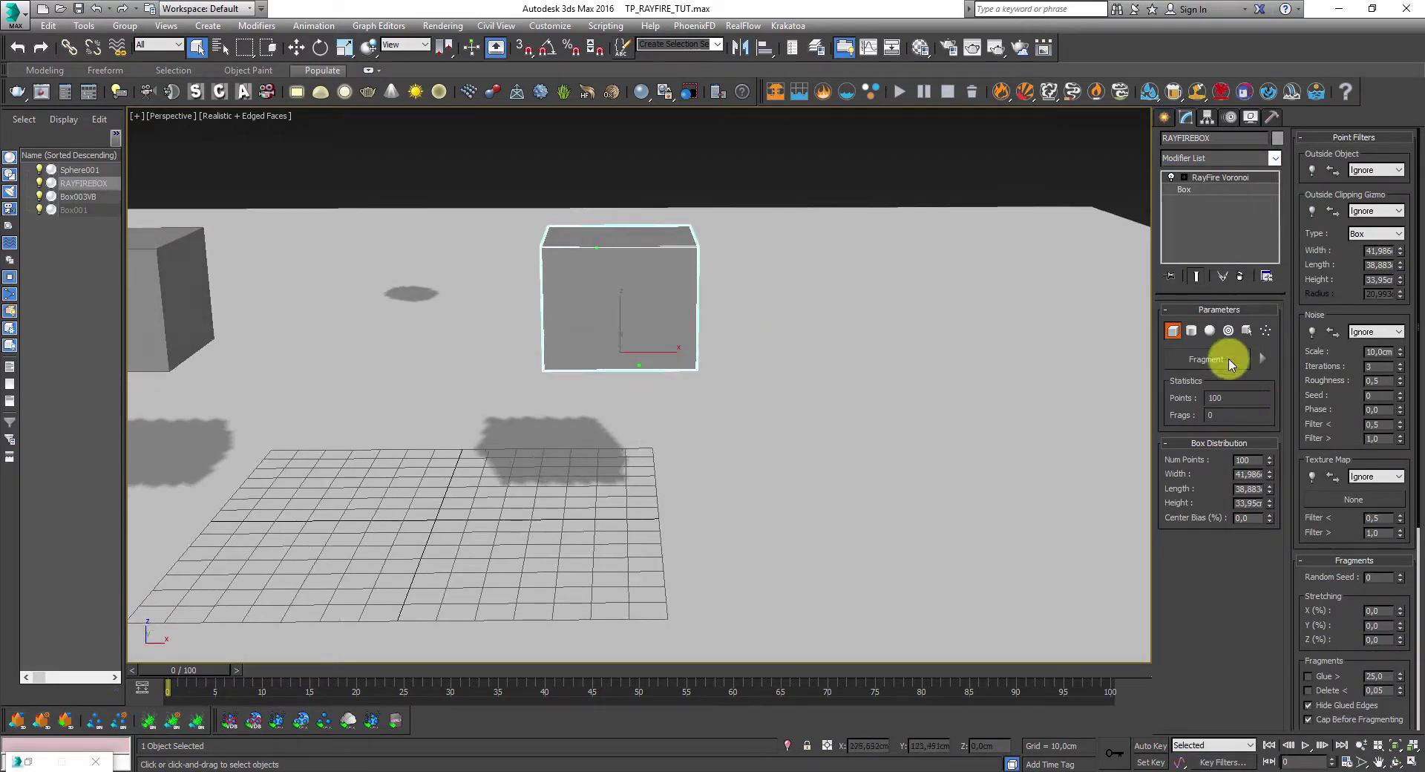
- Fragment RAYFIREBOX with the Voronoi modifier and set its box distribution to 300 points
click(1189, 363)
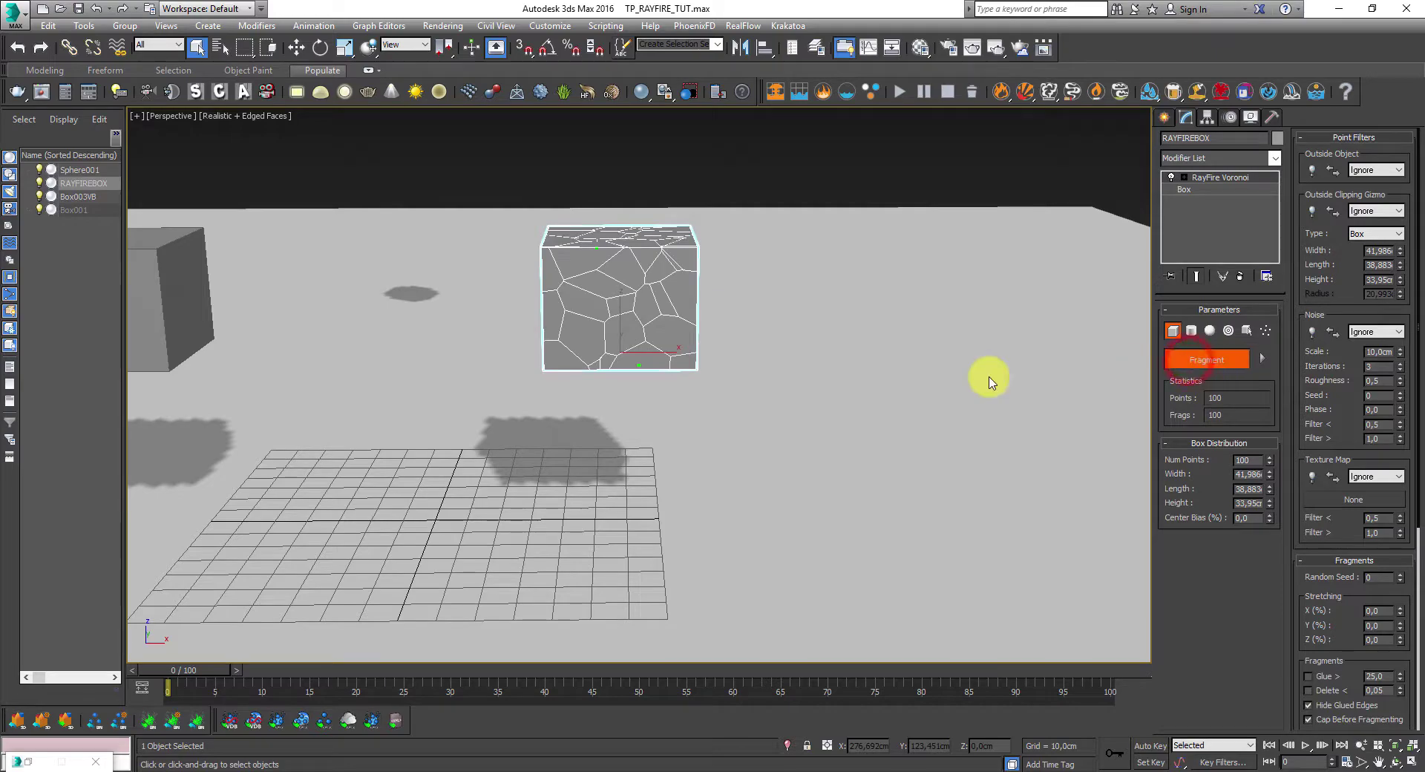
alt+middle_drag(772, 364, 793, 361)
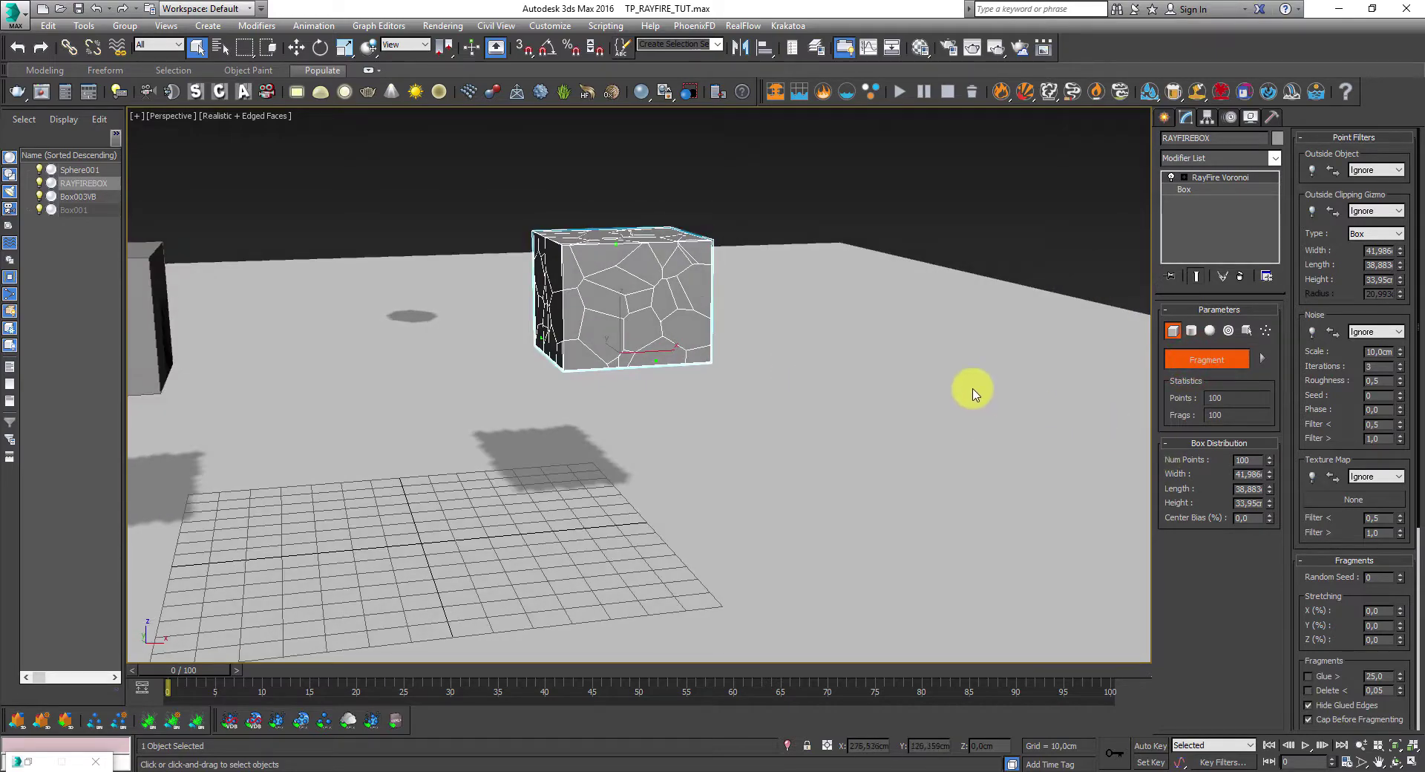
alt+middle_drag(970, 389, 902, 393)
drag(1257, 460, 1171, 460)
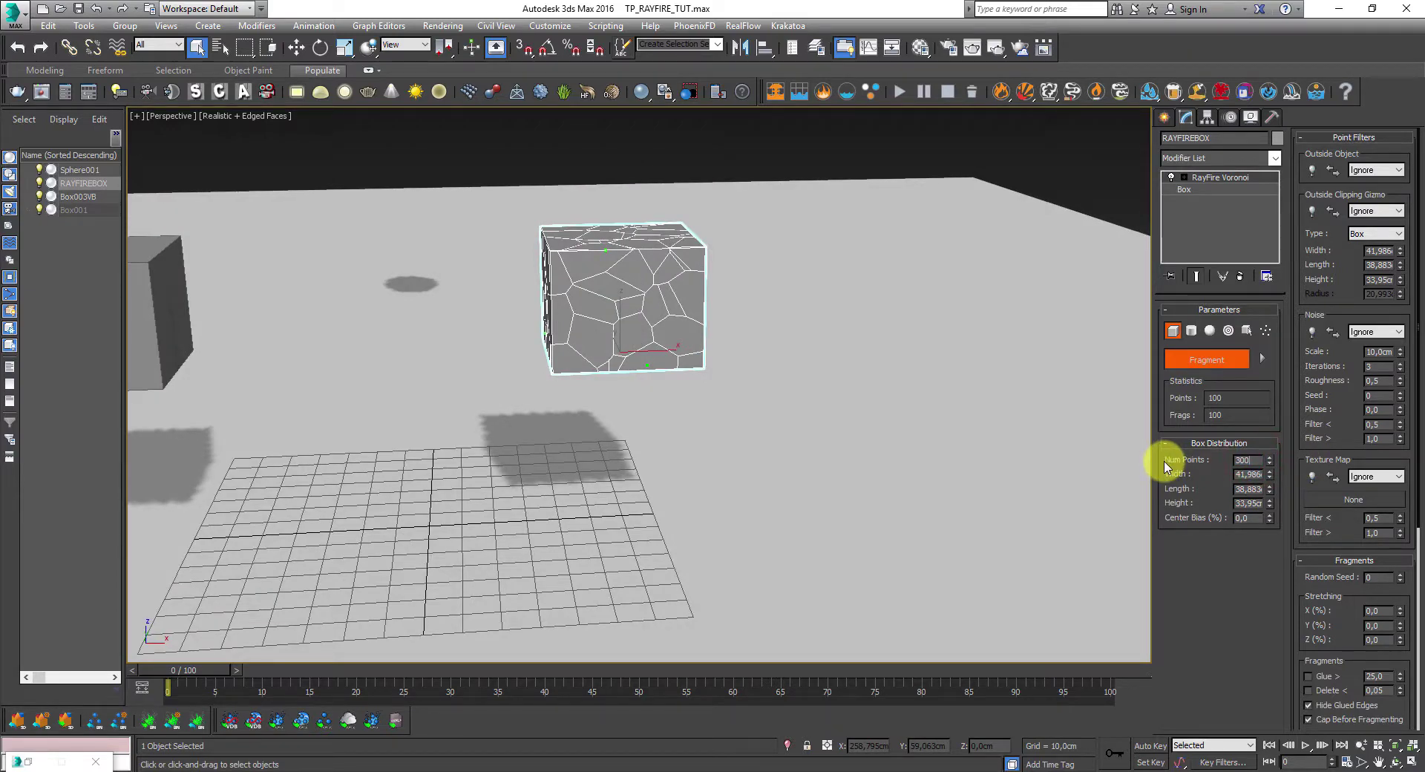
key(Return)
mouse_move(816, 417)
alt+middle_down()
mouse_move(804, 404)
mouse_move(789, 416)
mouse_move(812, 414)
alt+middle_up()
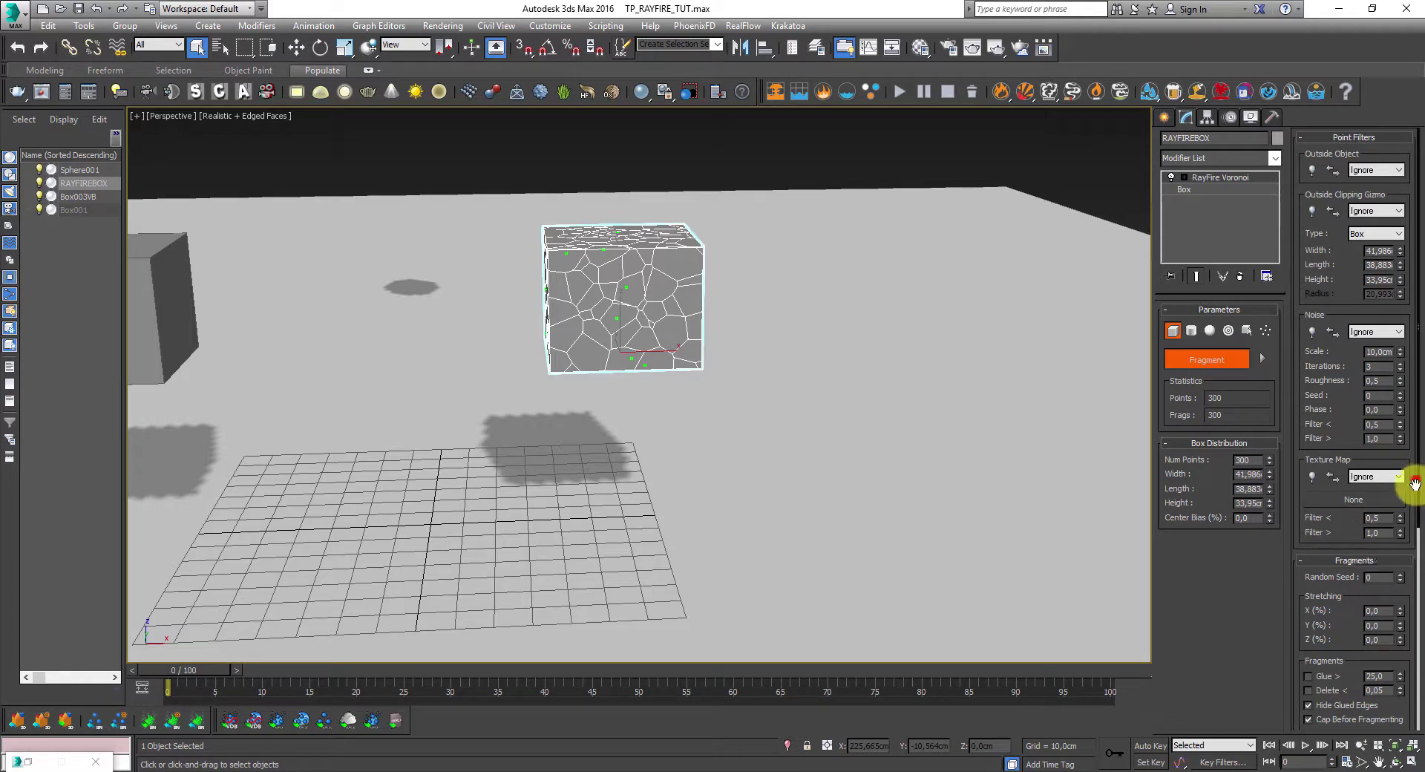
- Set the material ID for the Voronoi fragments' inner faces to 2
drag(1416, 484, 1419, 681)
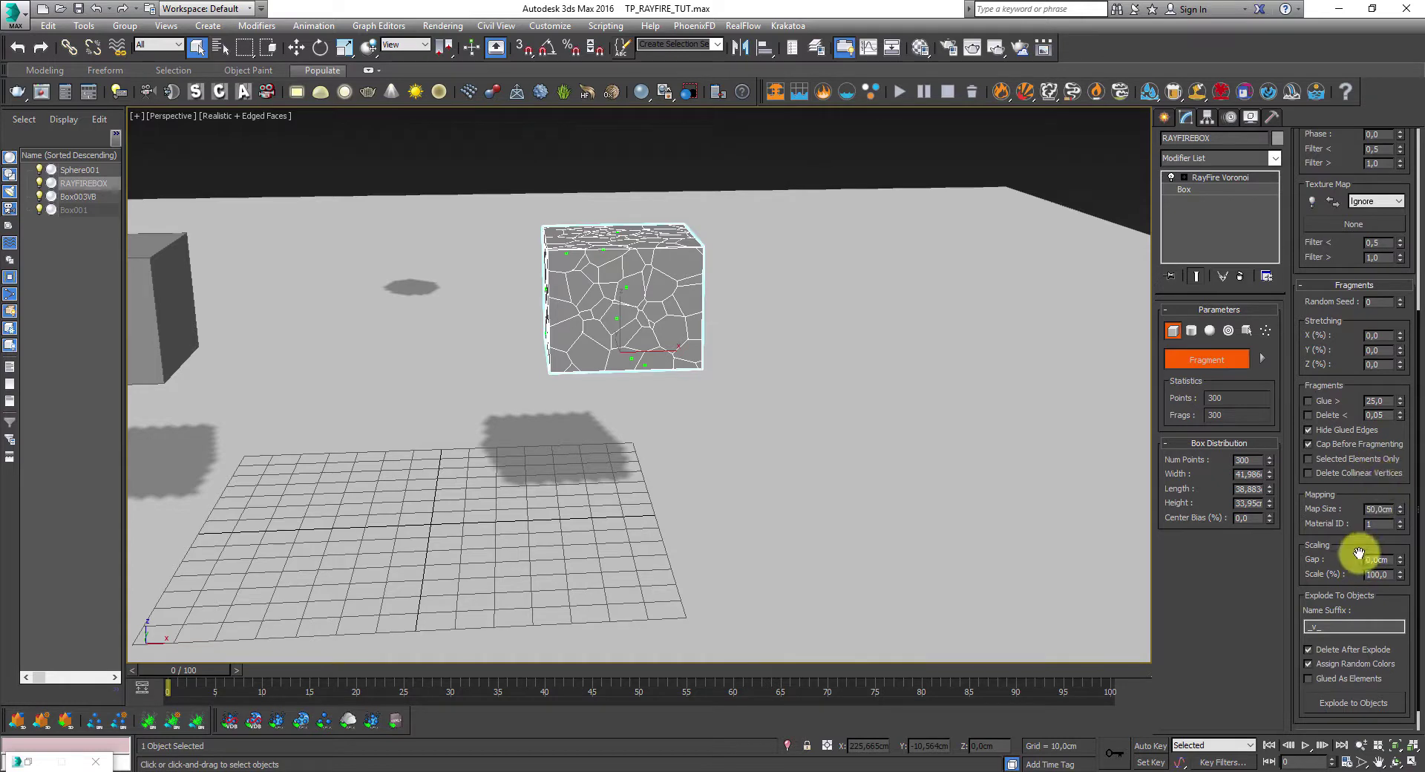
click(1353, 285)
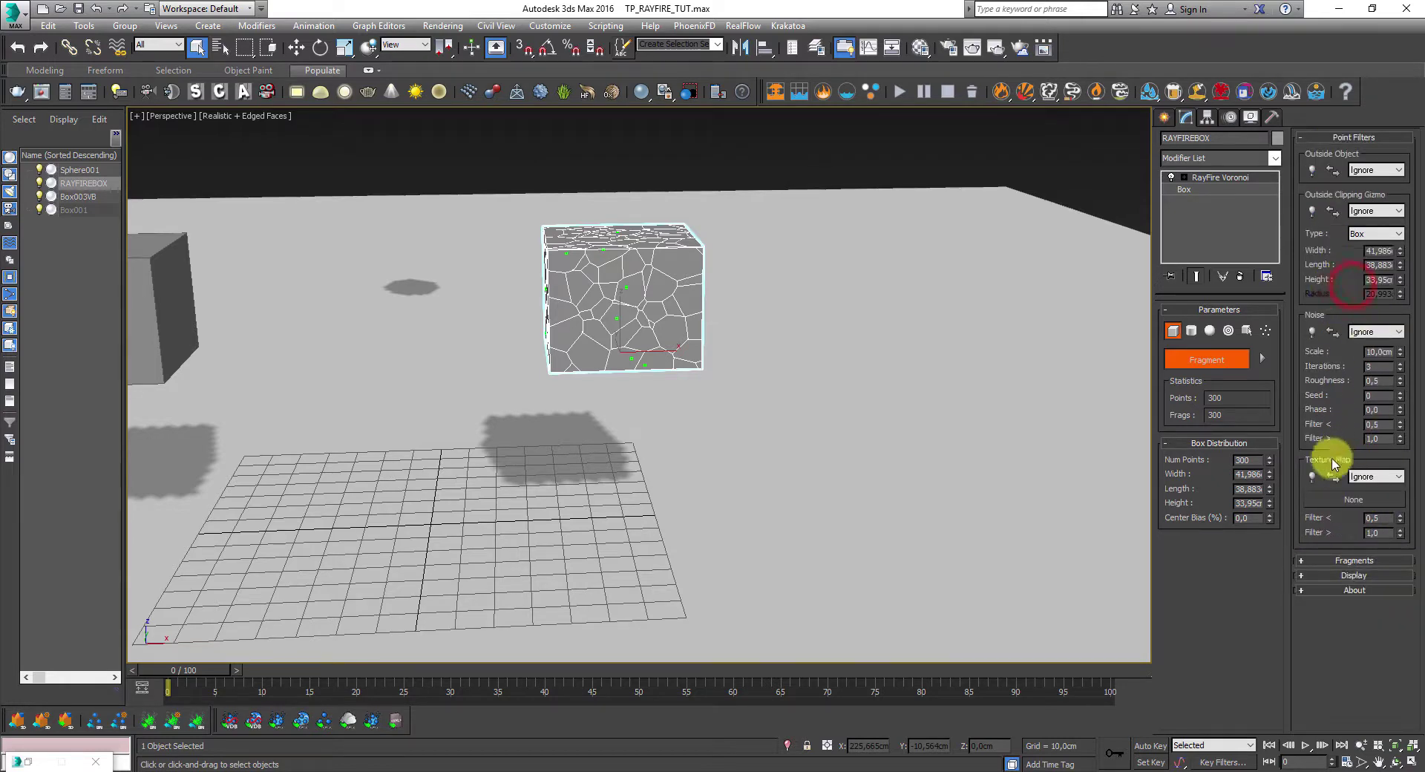
click(1347, 561)
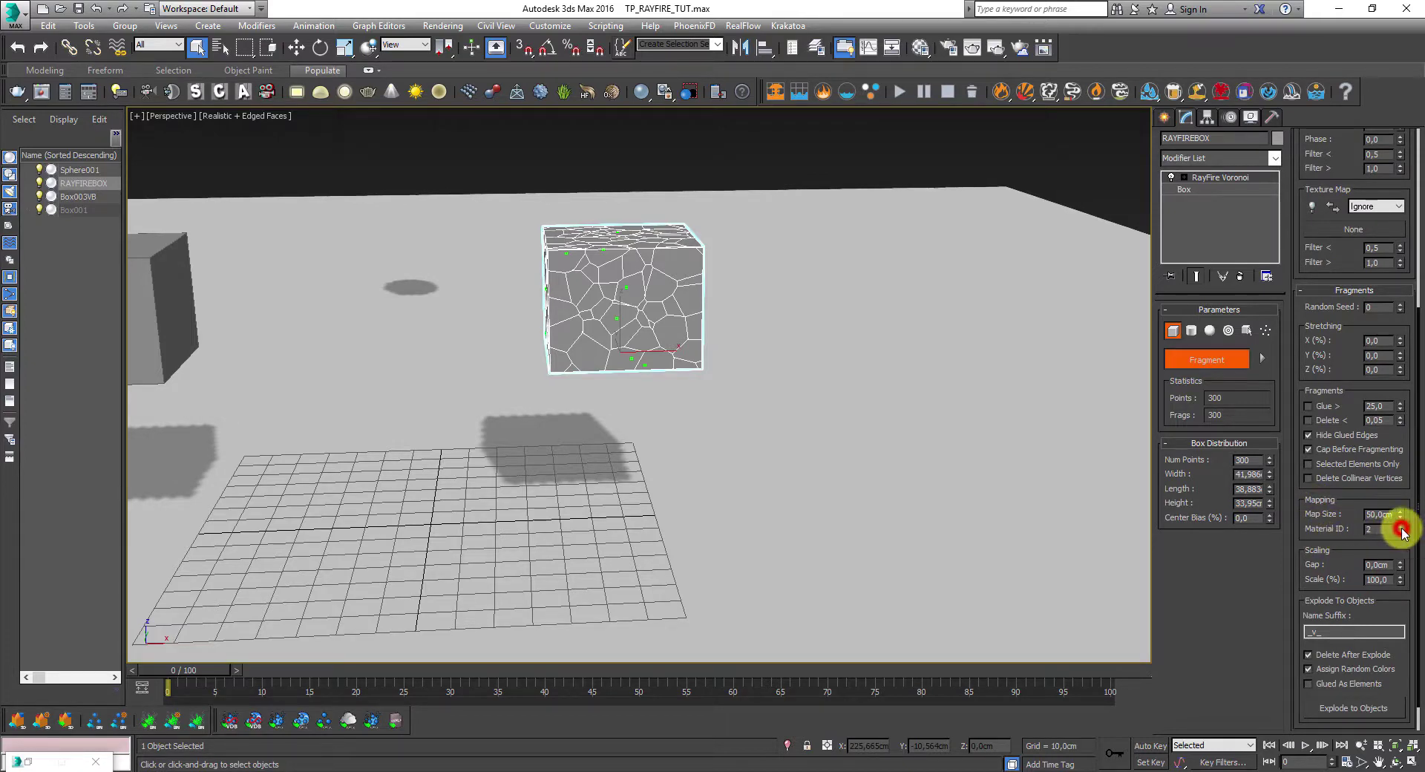
click(1233, 576)
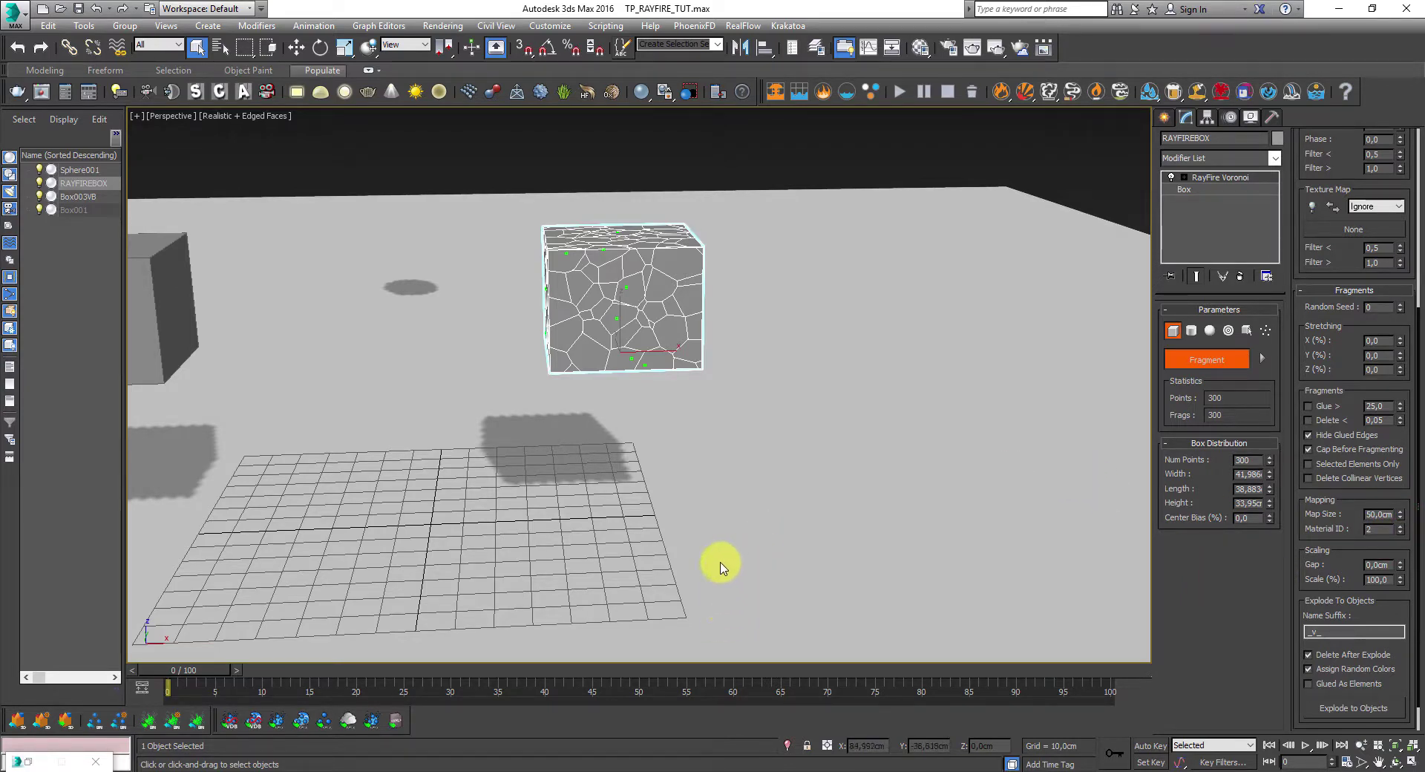
- Open the Material Editor and examine the outer sub-material's maps and enlarged preview in the Multi/Sub-Object material
key(m)
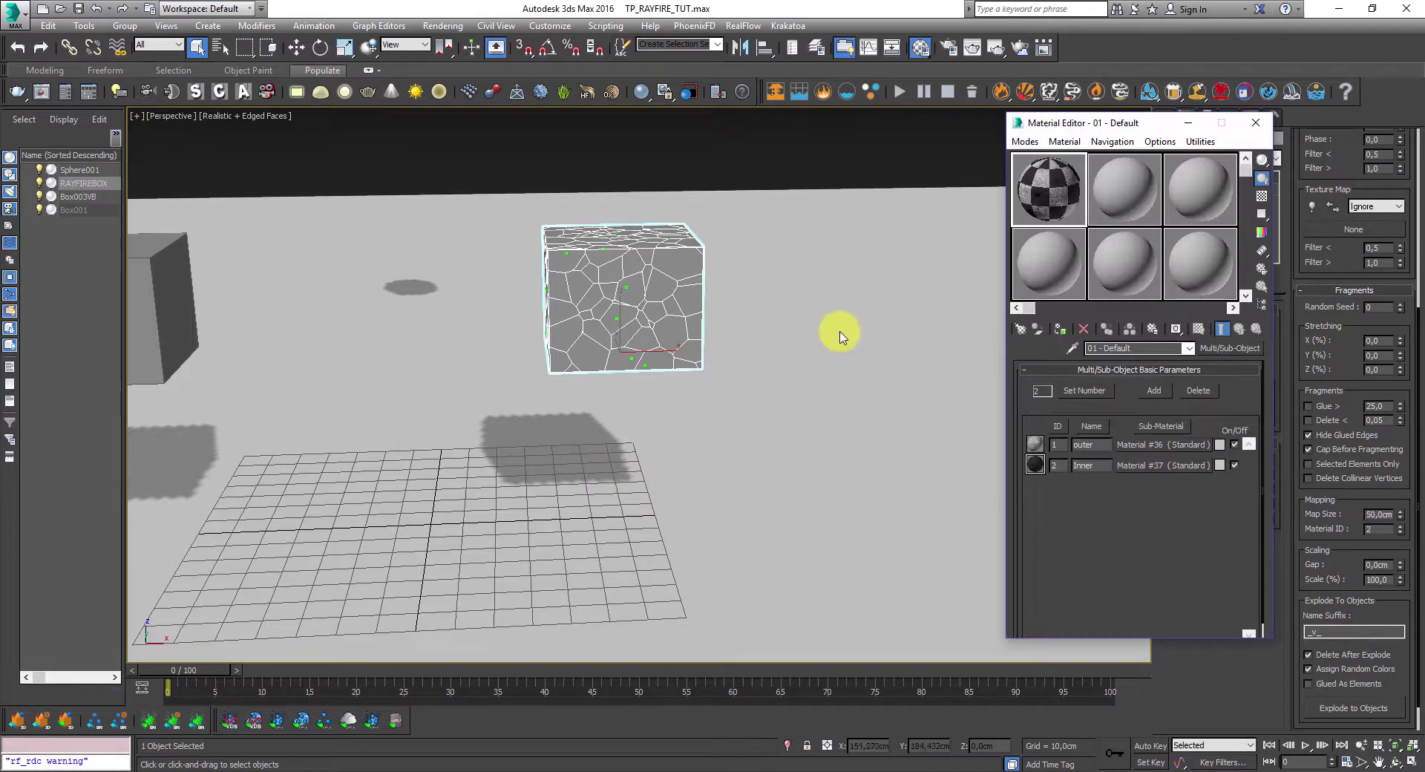
drag(1108, 130, 933, 132)
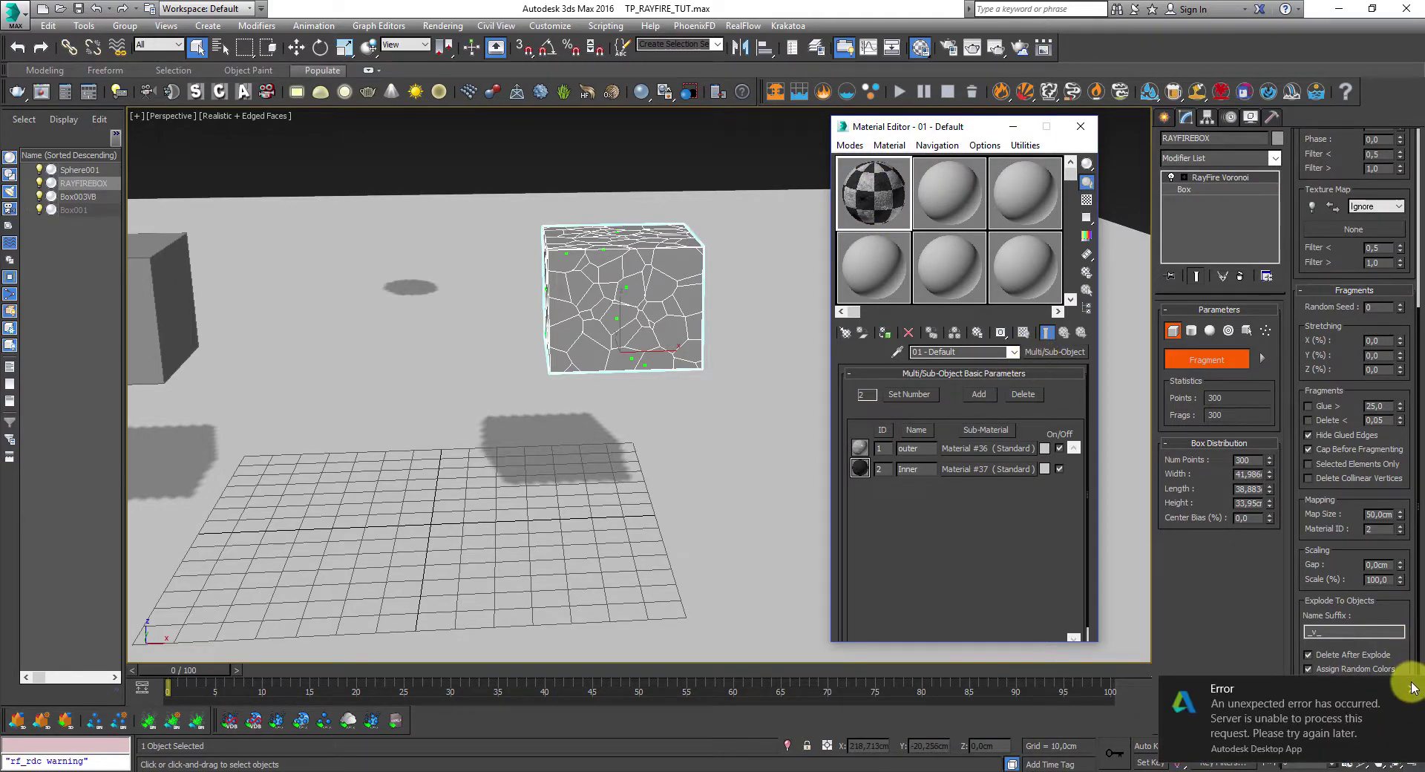
click(1052, 354)
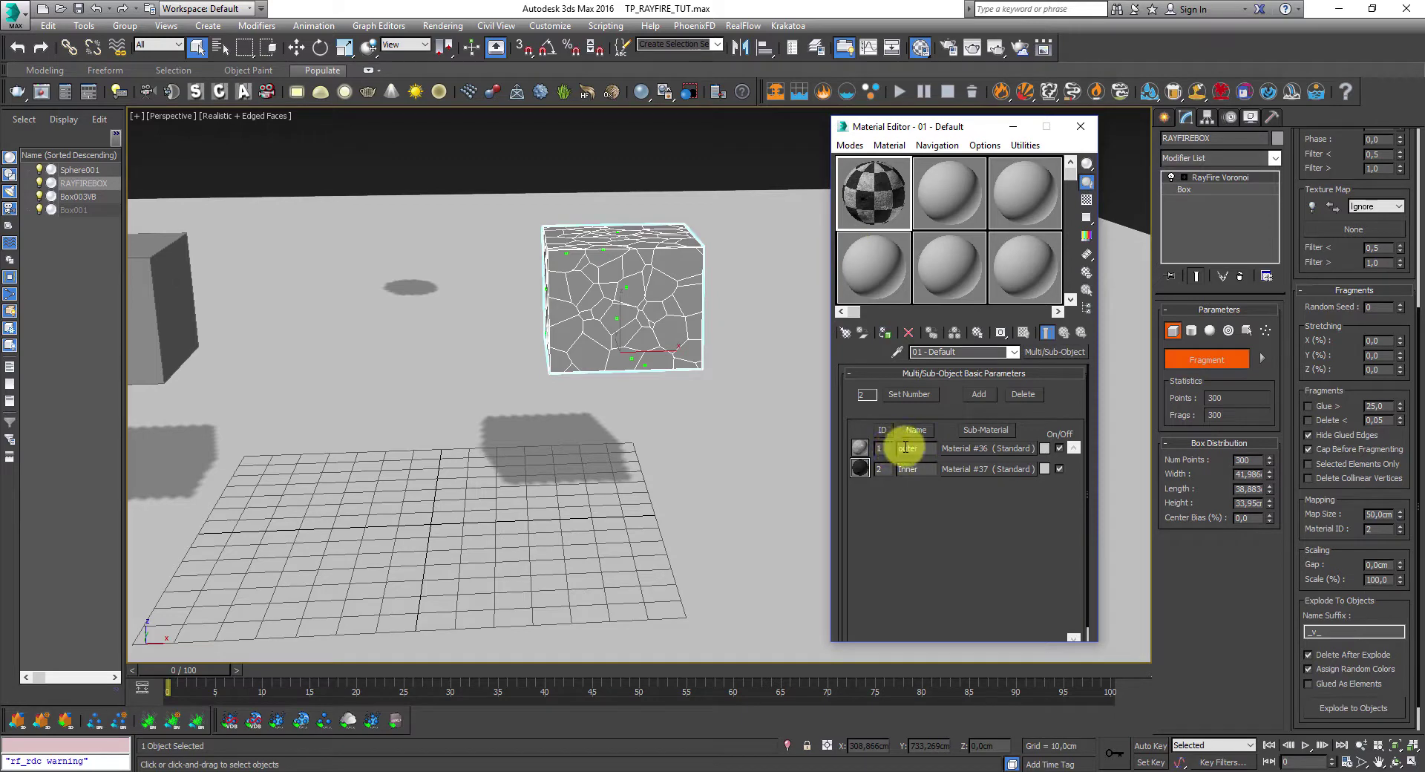
click(977, 449)
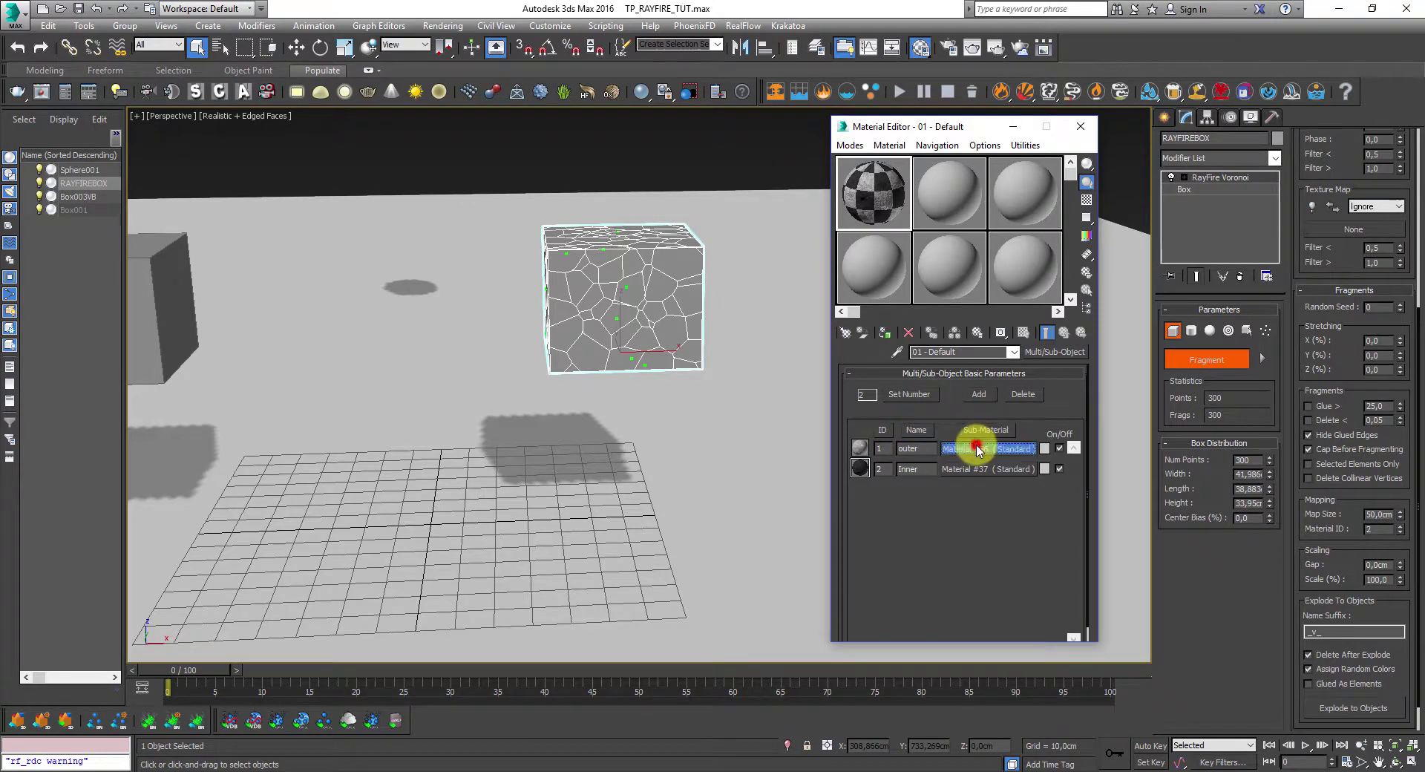
double_click(858, 181)
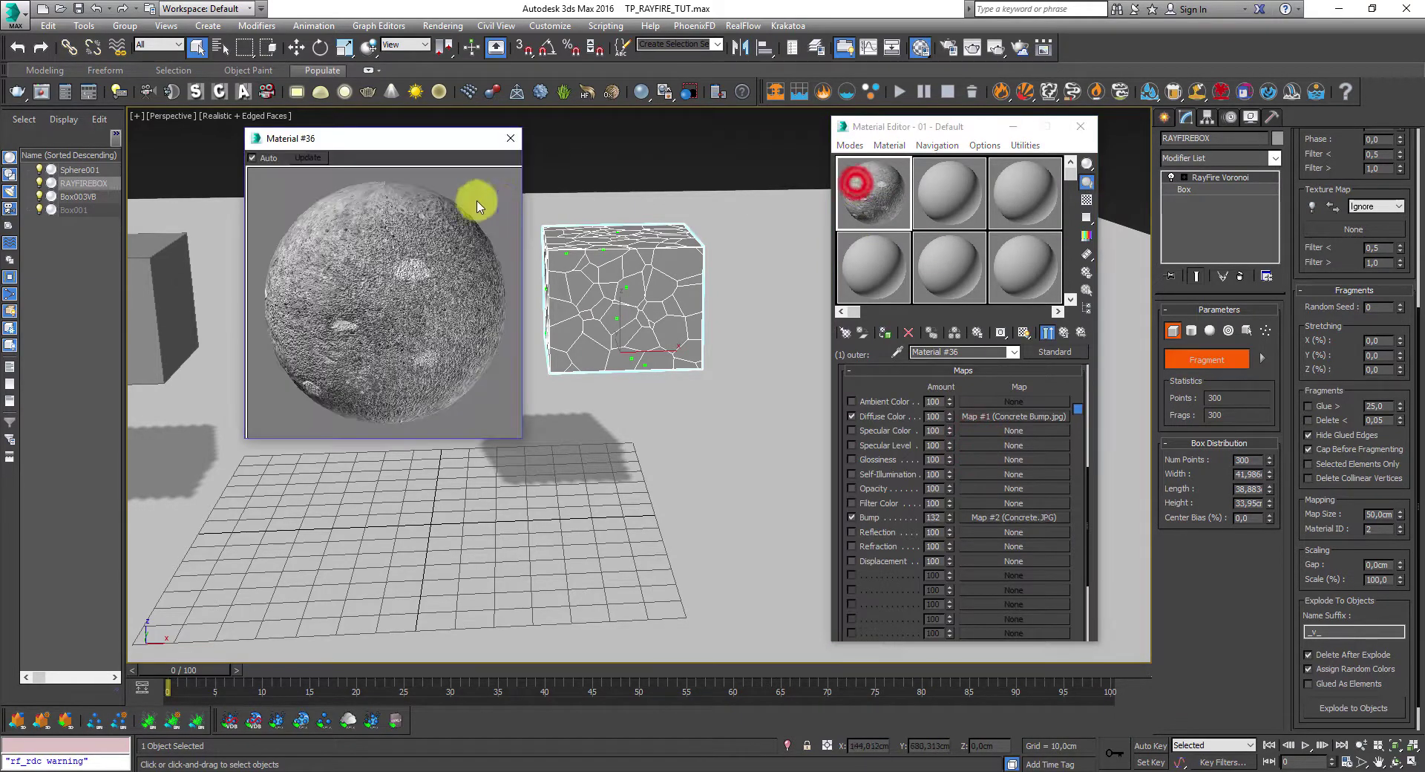
drag(465, 145, 416, 136)
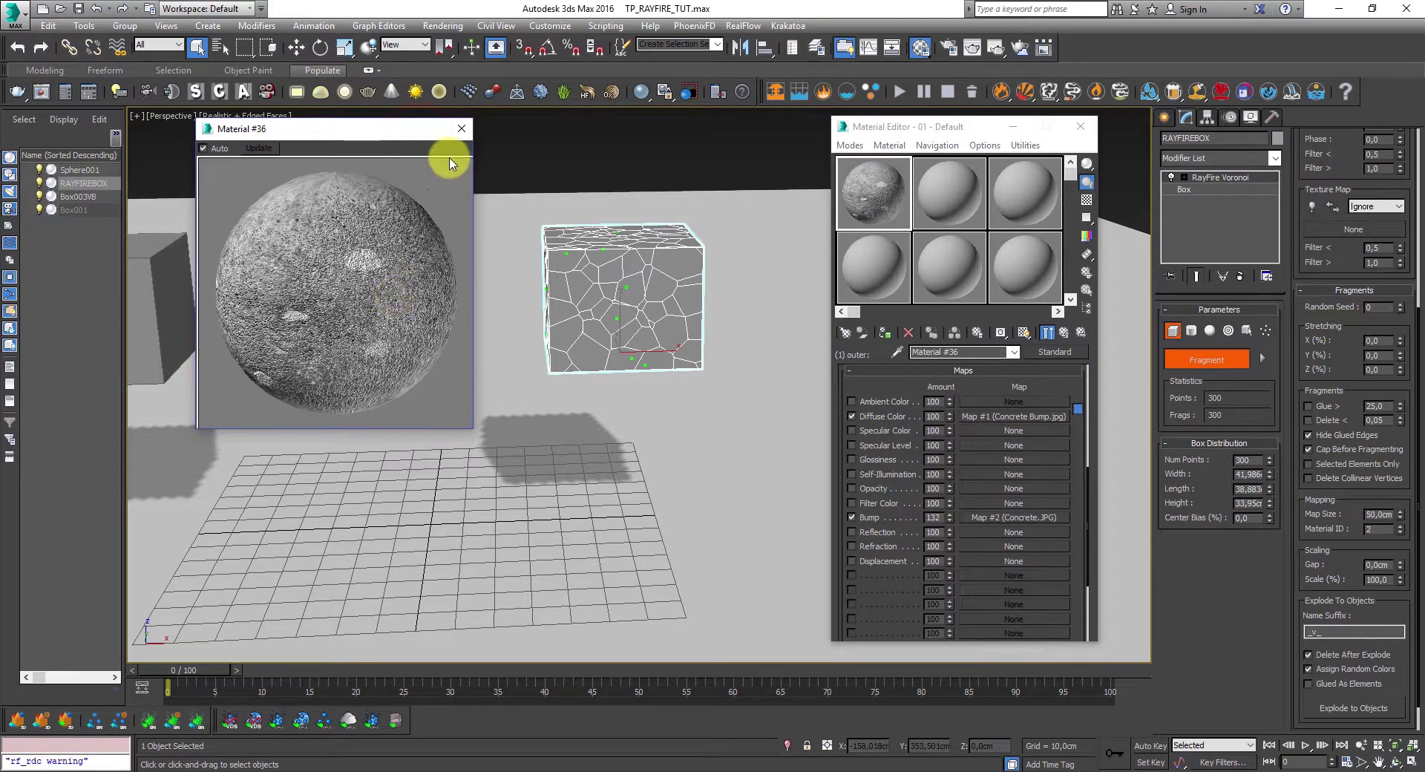
click(462, 128)
click(1064, 332)
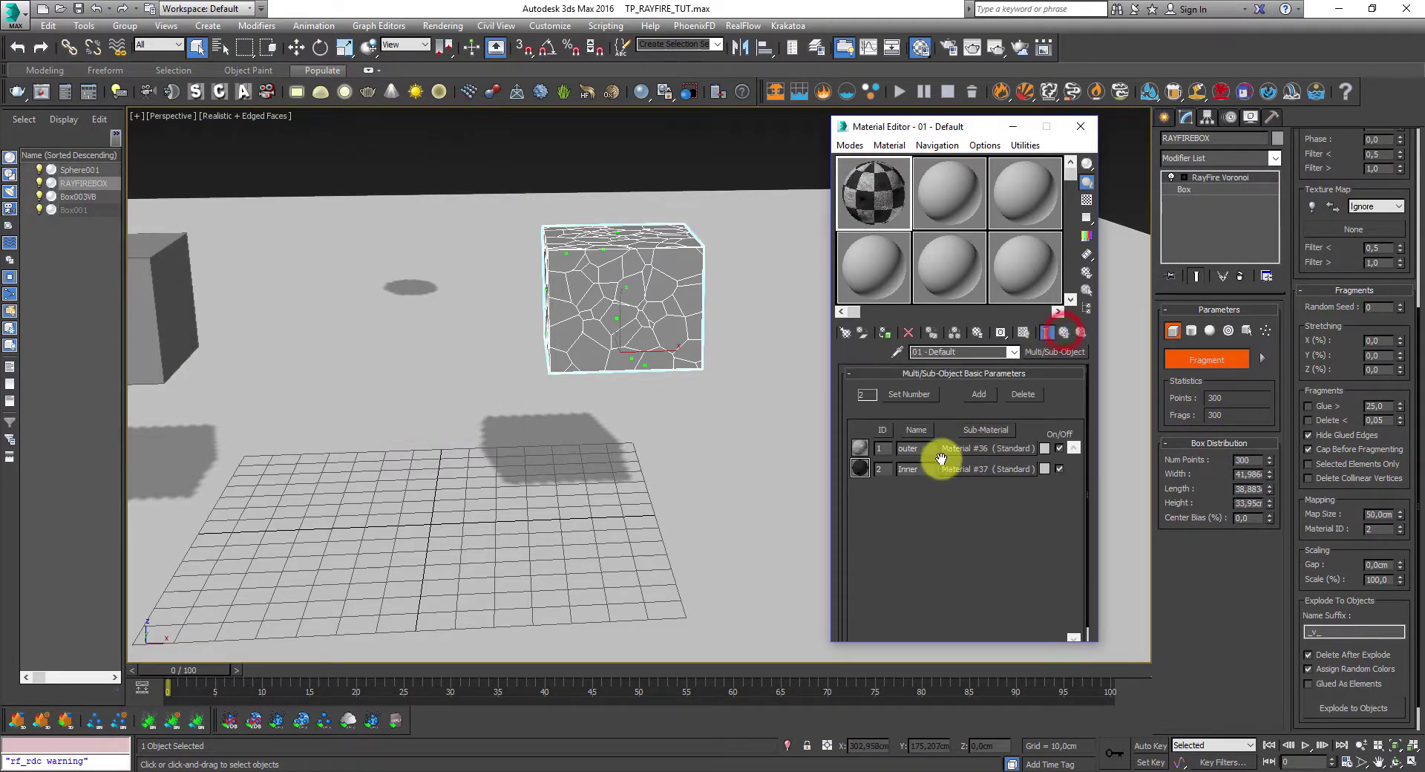
- Examine the enlarged preview and maps of the Multi/Sub-Object material's inner sub-material
click(965, 469)
double_click(888, 195)
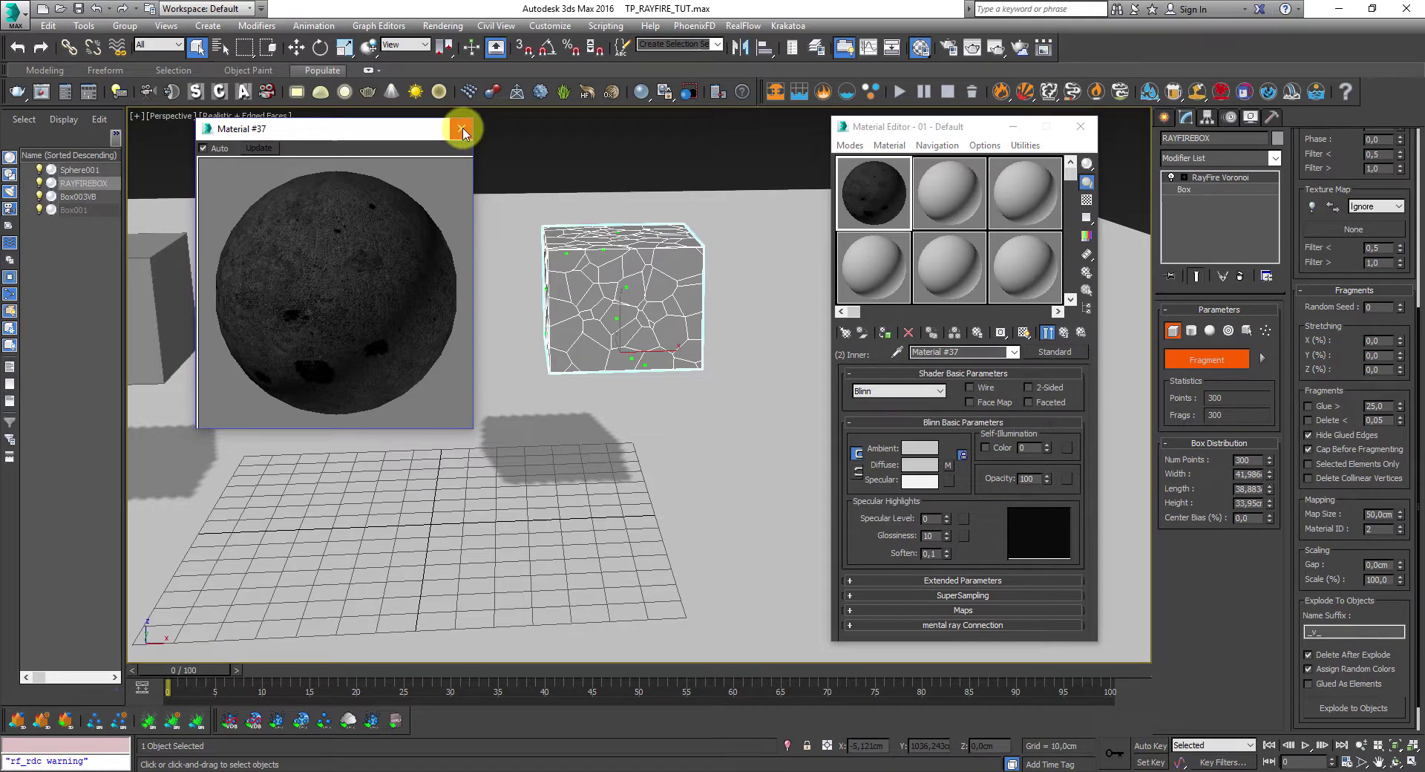
click(961, 610)
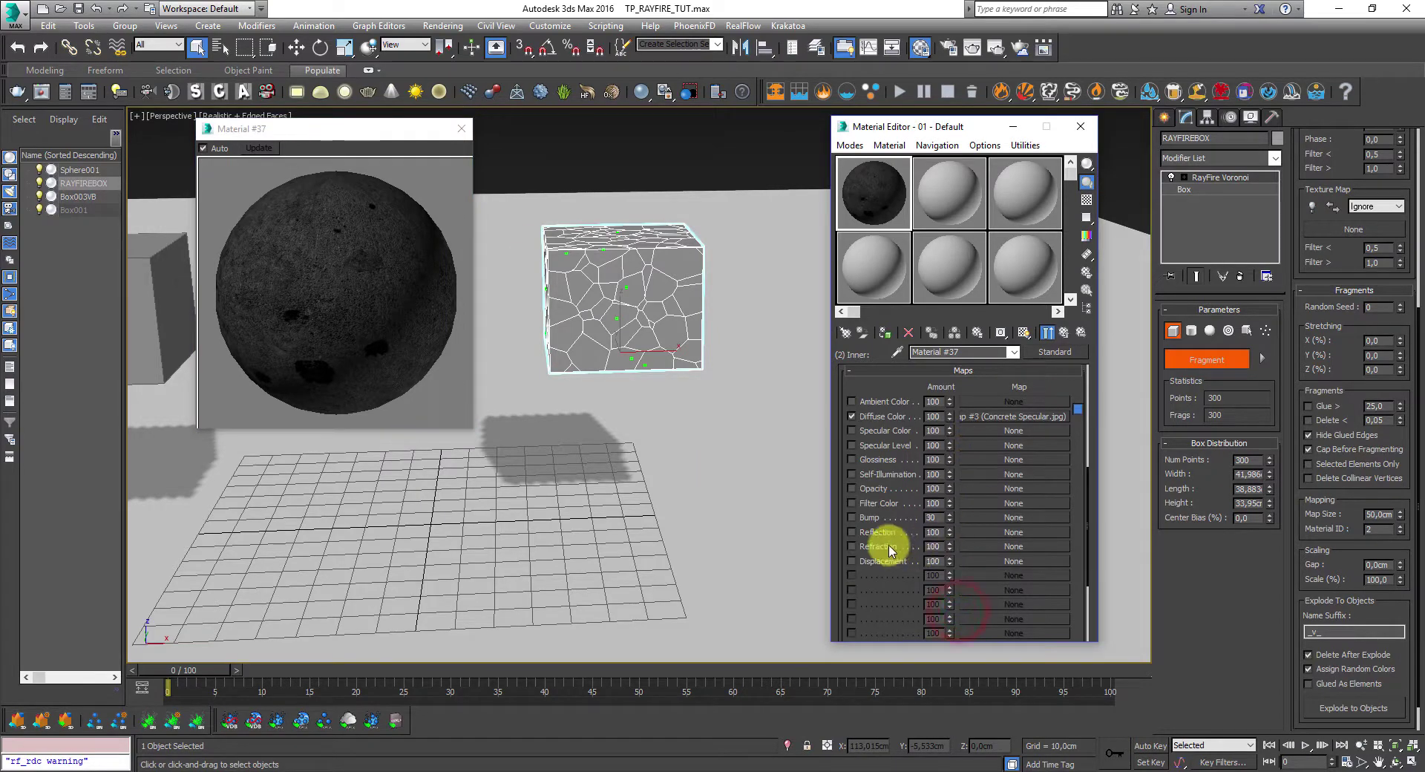
click(461, 129)
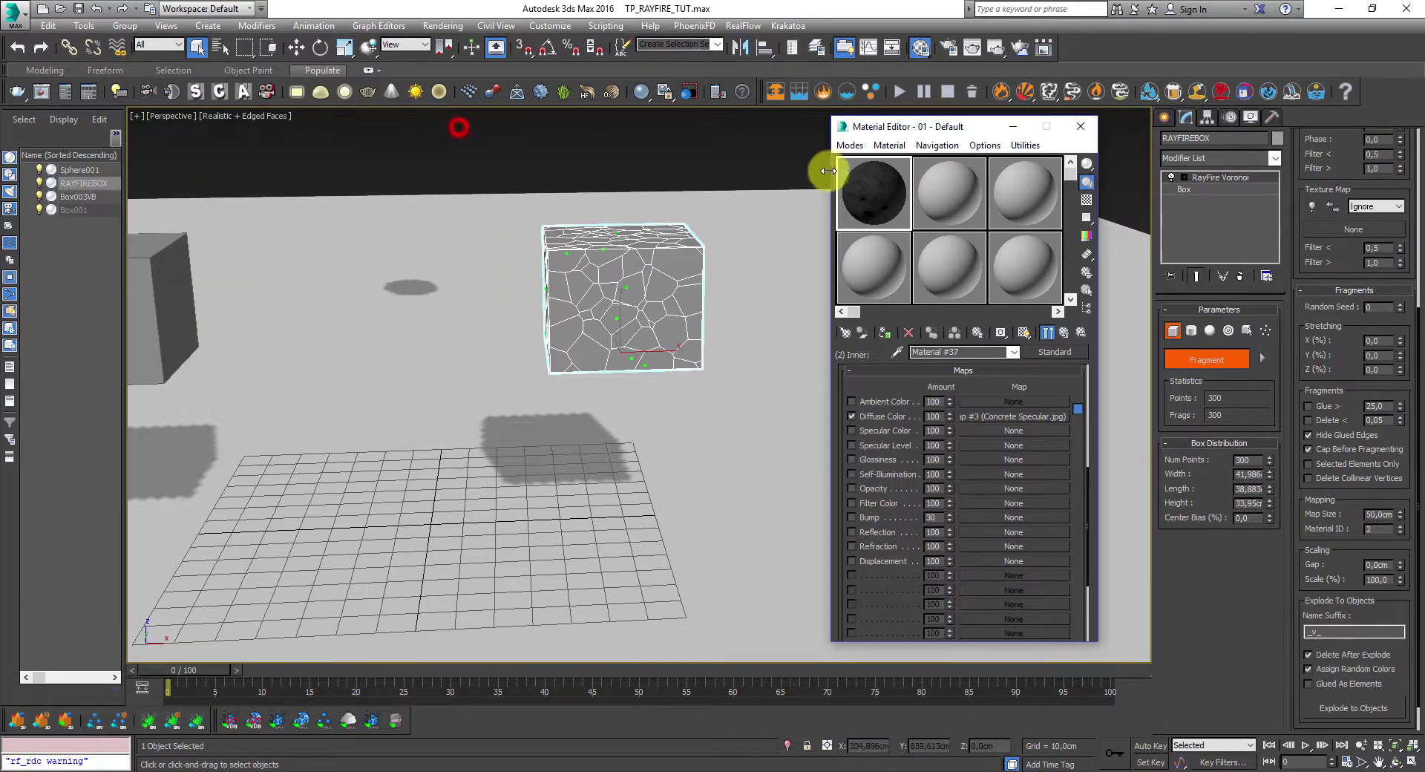
click(1047, 333)
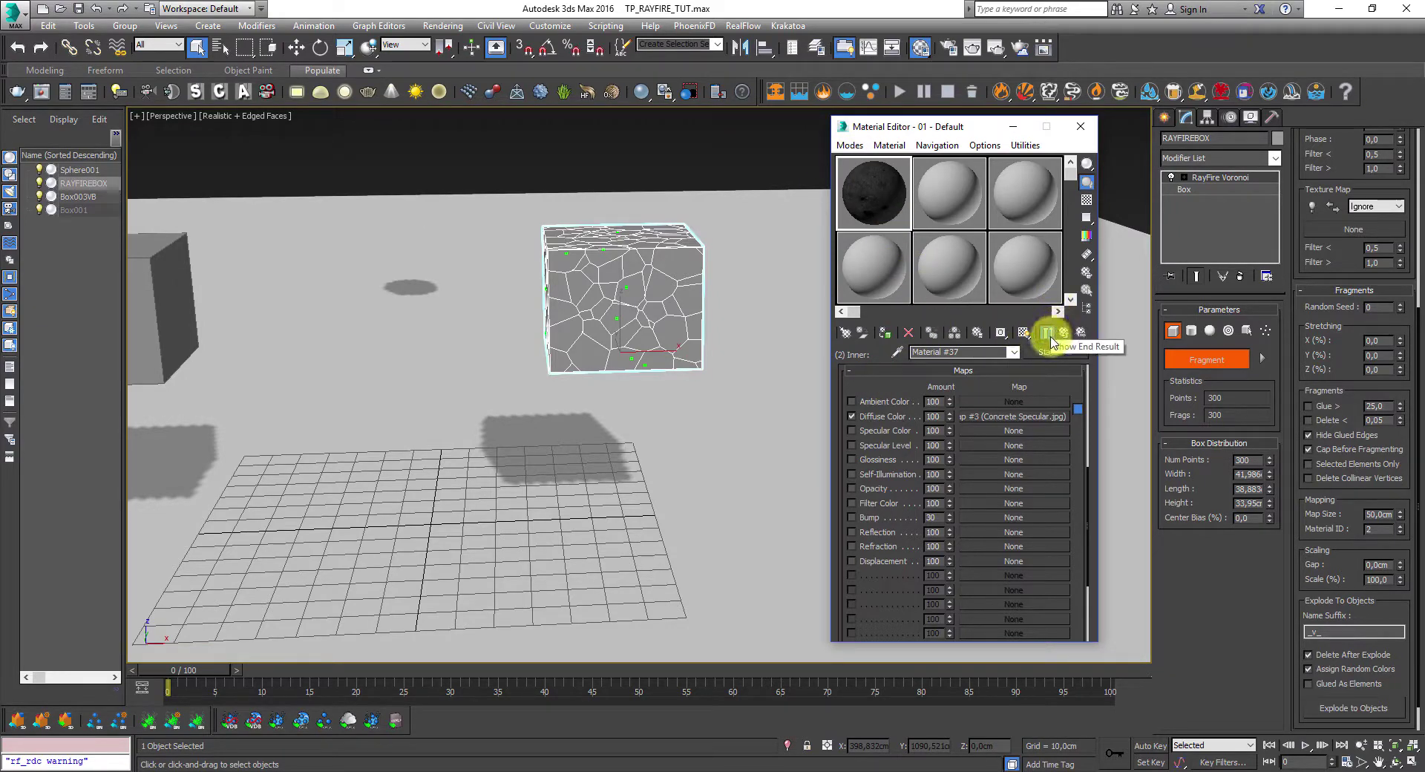
click(1080, 332)
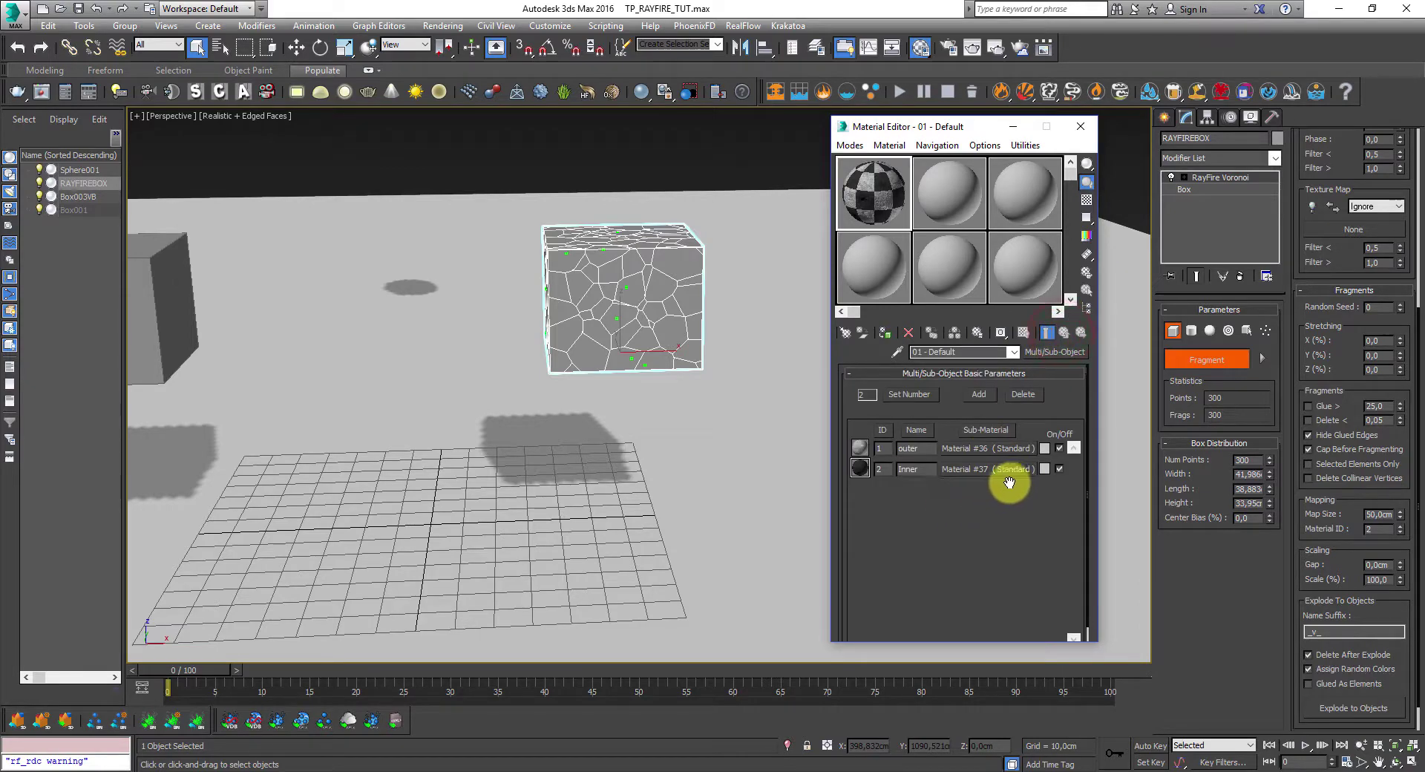
click(861, 469)
click(955, 469)
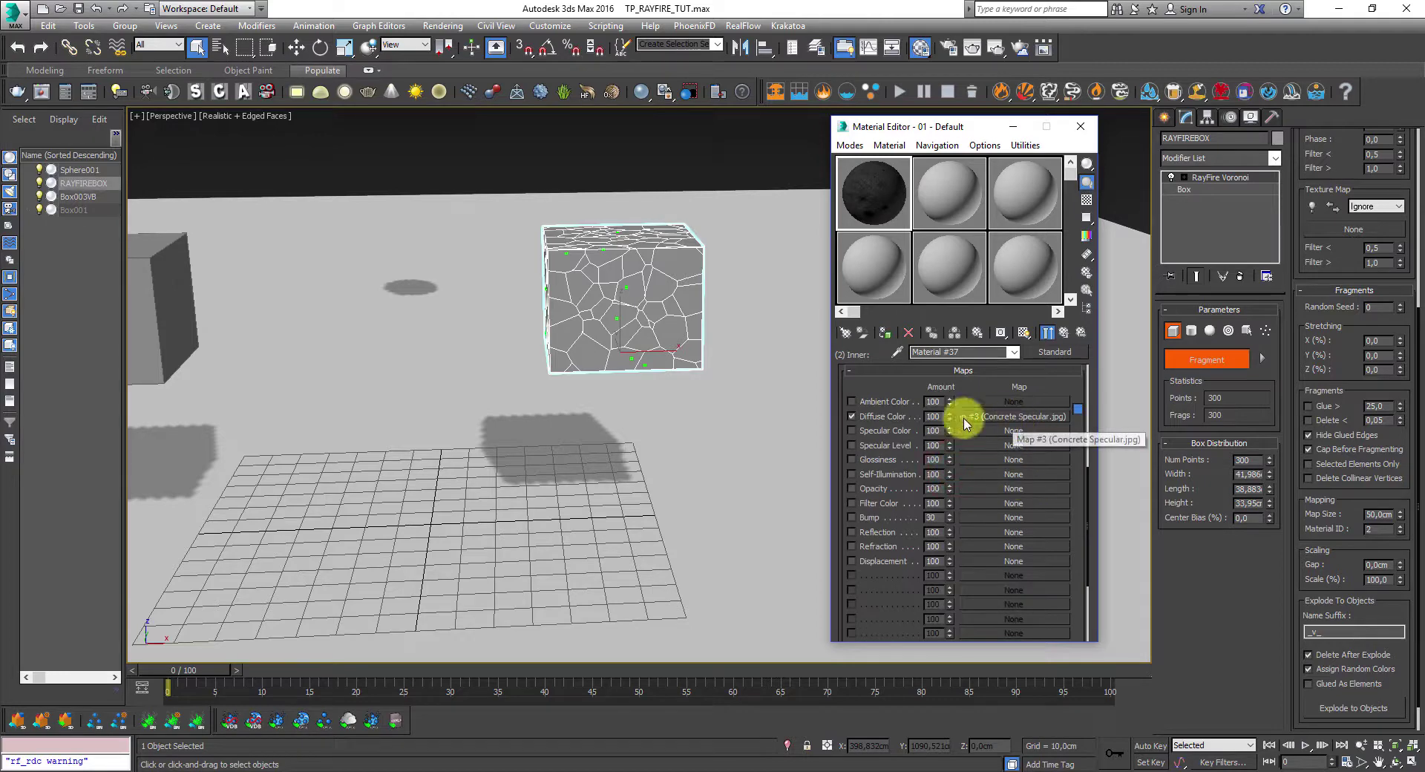
- Check the bitmap file behind the inner sub-material's diffuse map, leave it unchanged, and return to the Multi/Sub-Object level
click(1002, 417)
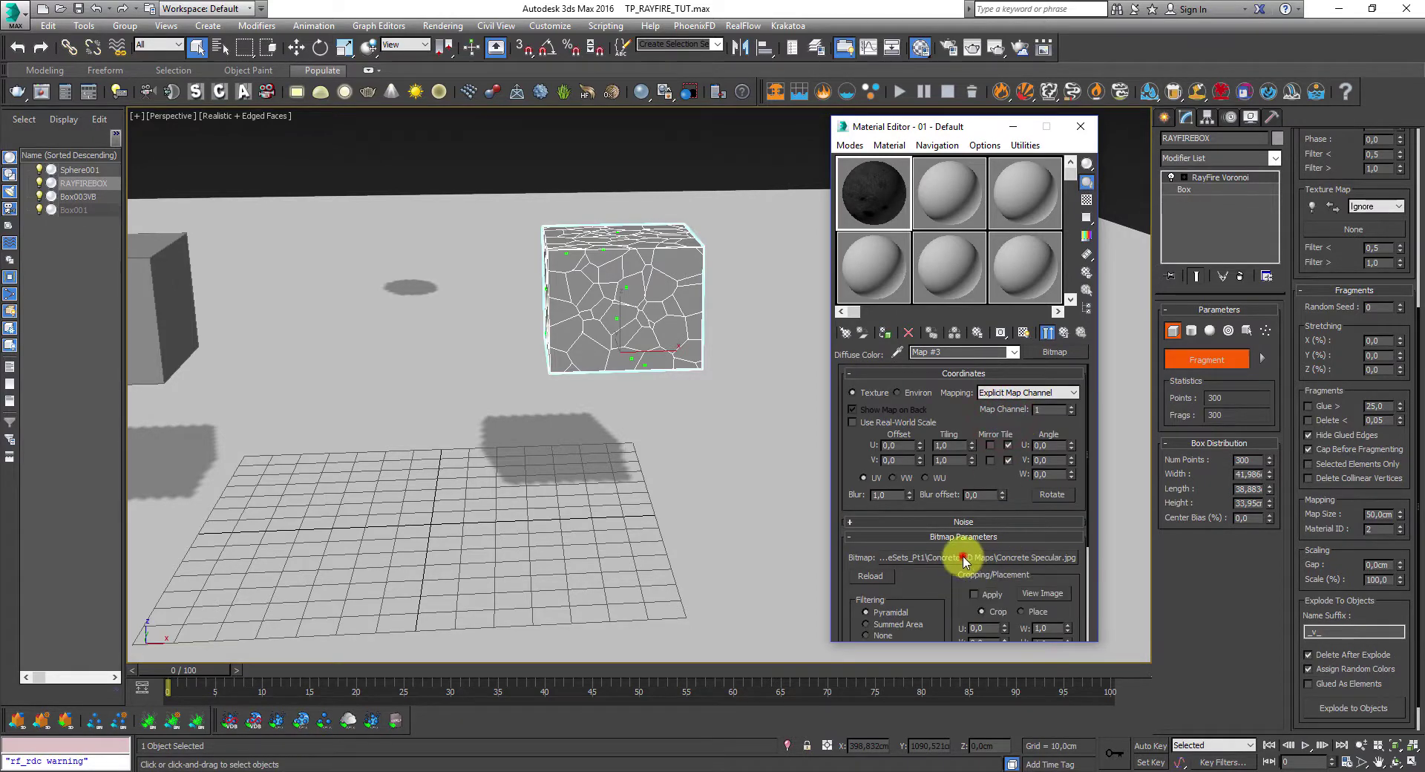
click(969, 560)
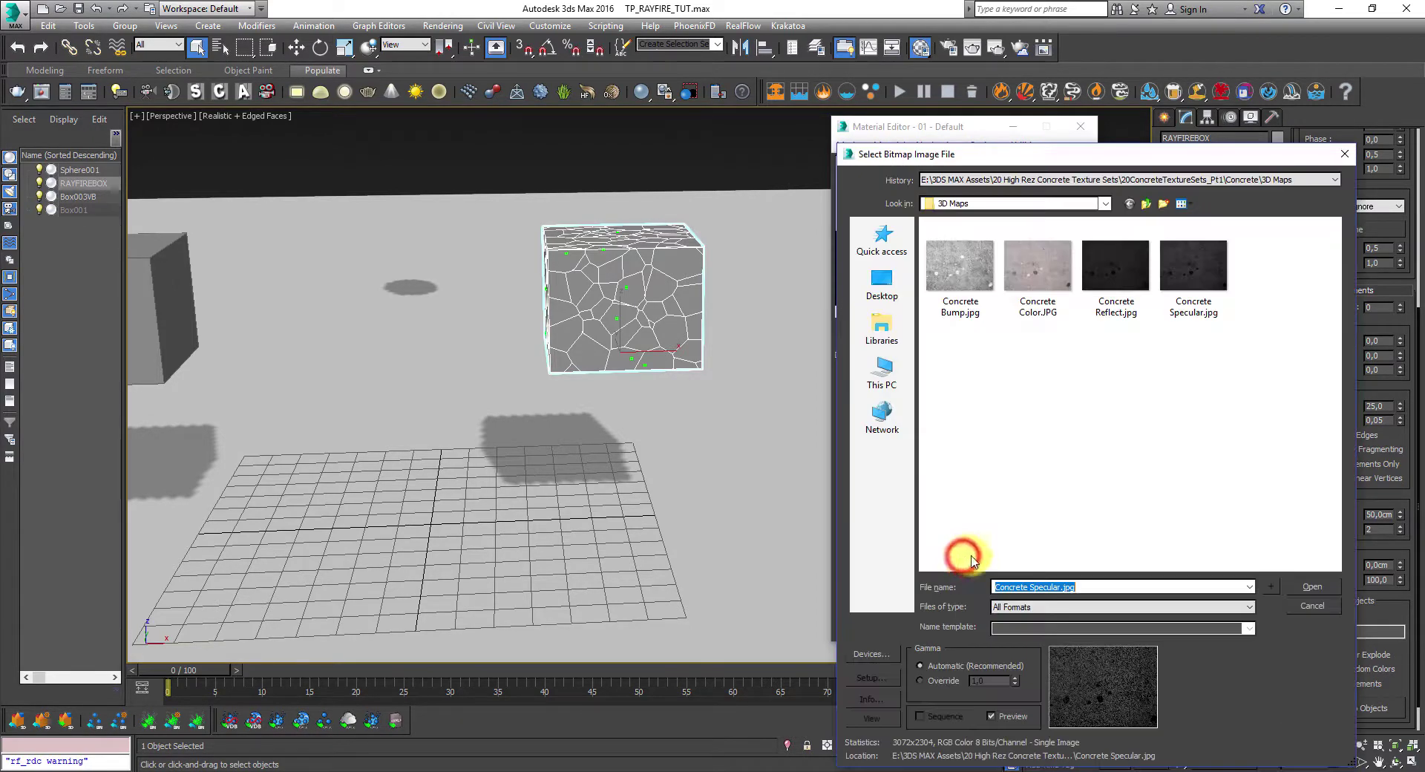
click(1315, 608)
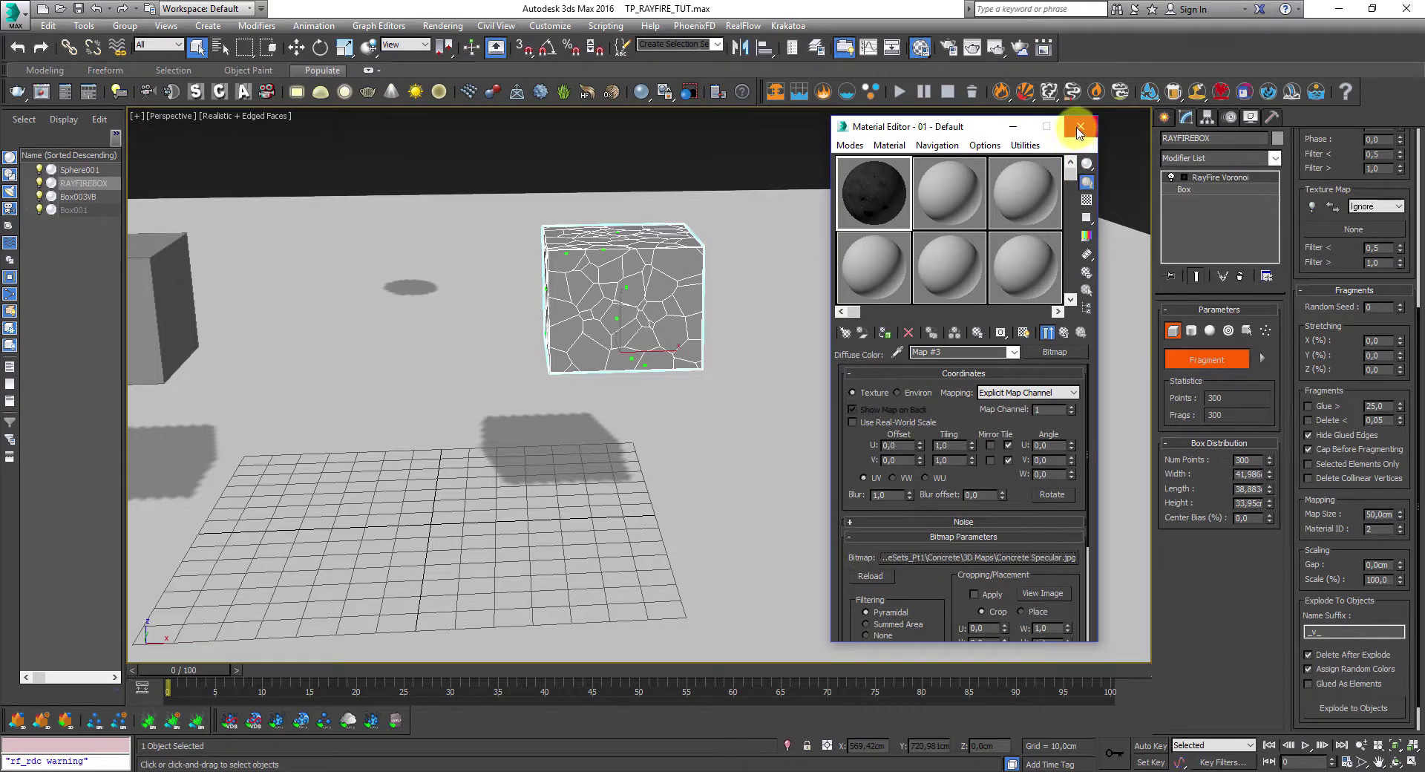
click(1064, 334)
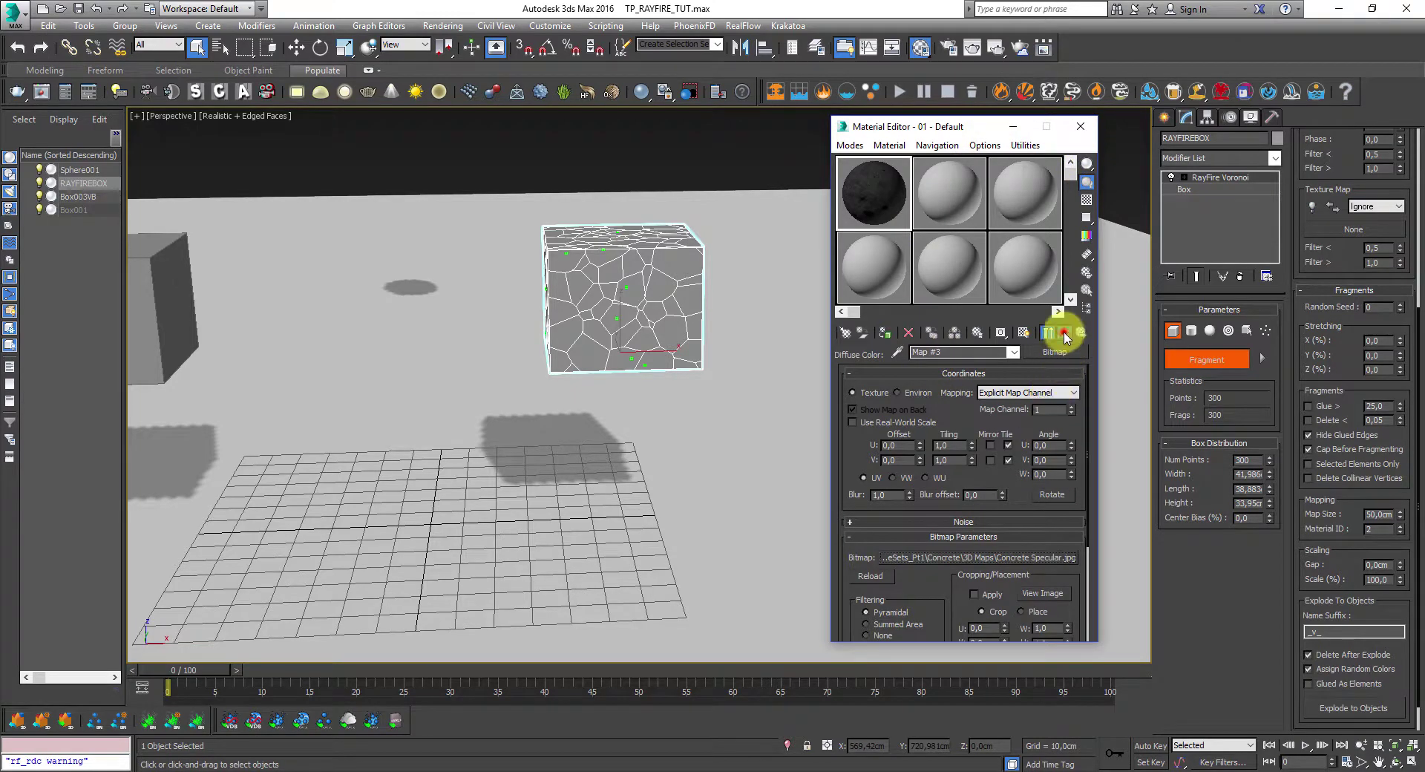
click(1064, 335)
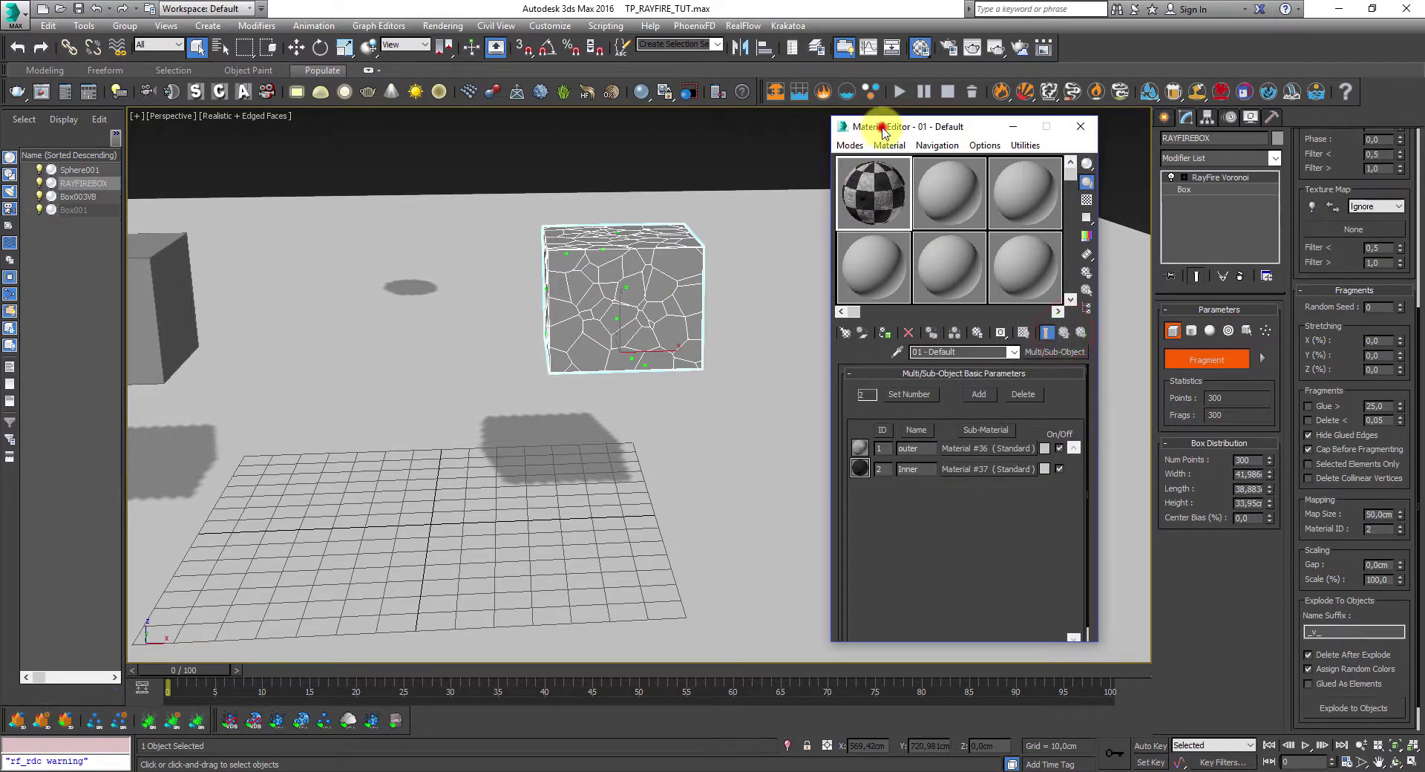
- Assign the Multi/Sub-Object material with the outer and inner sub-materials to the fractured RAYFIREBOX
drag(883, 130, 988, 131)
scroll(806, 254, down, 3)
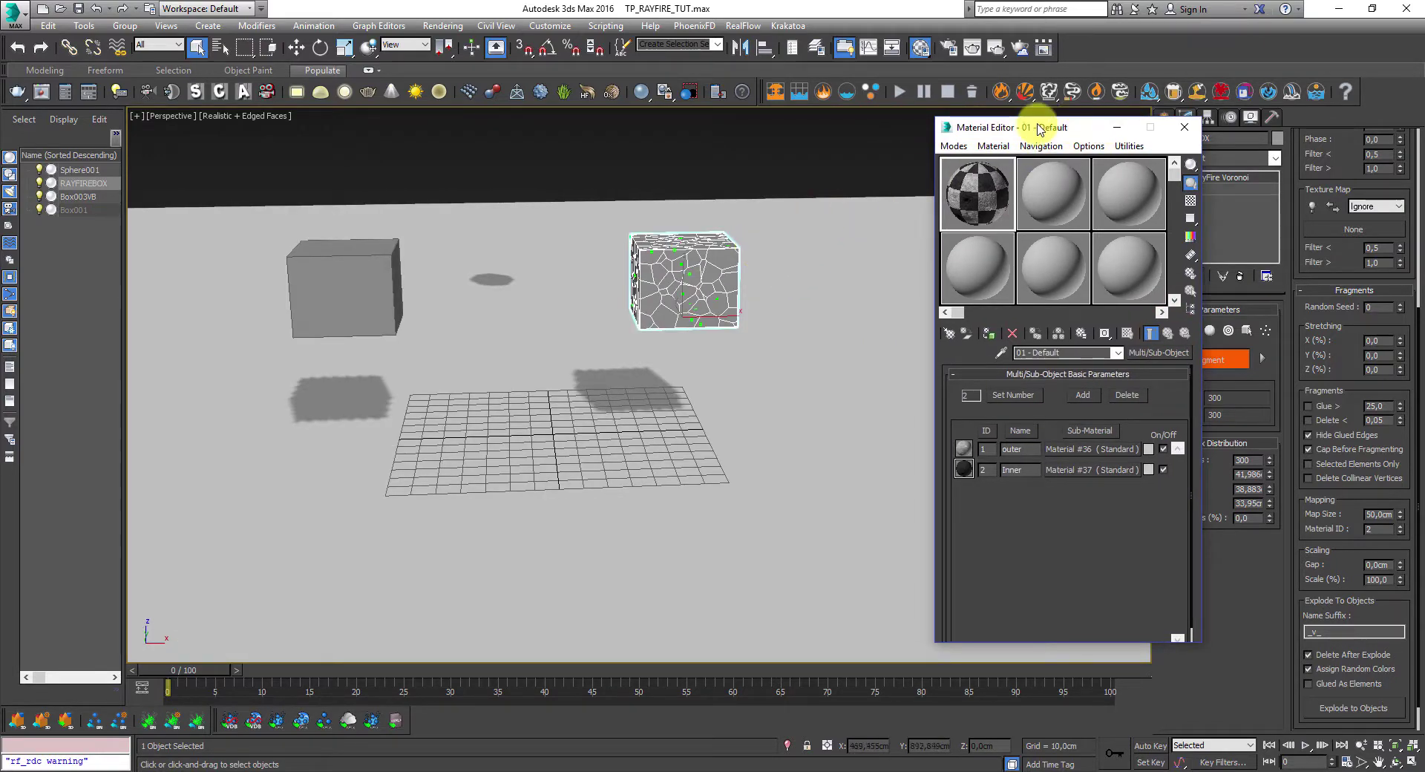
drag(1039, 128, 1065, 136)
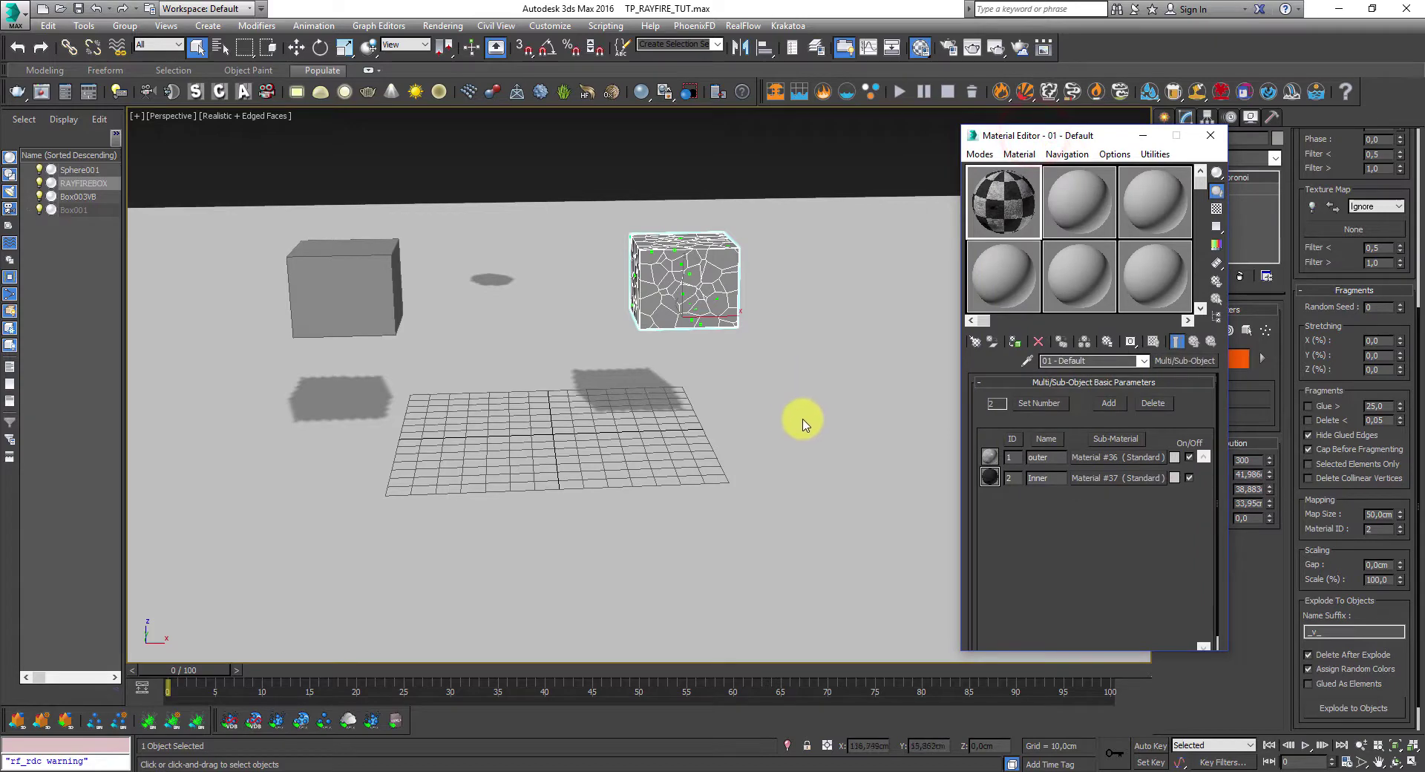
click(815, 391)
right_click(821, 380)
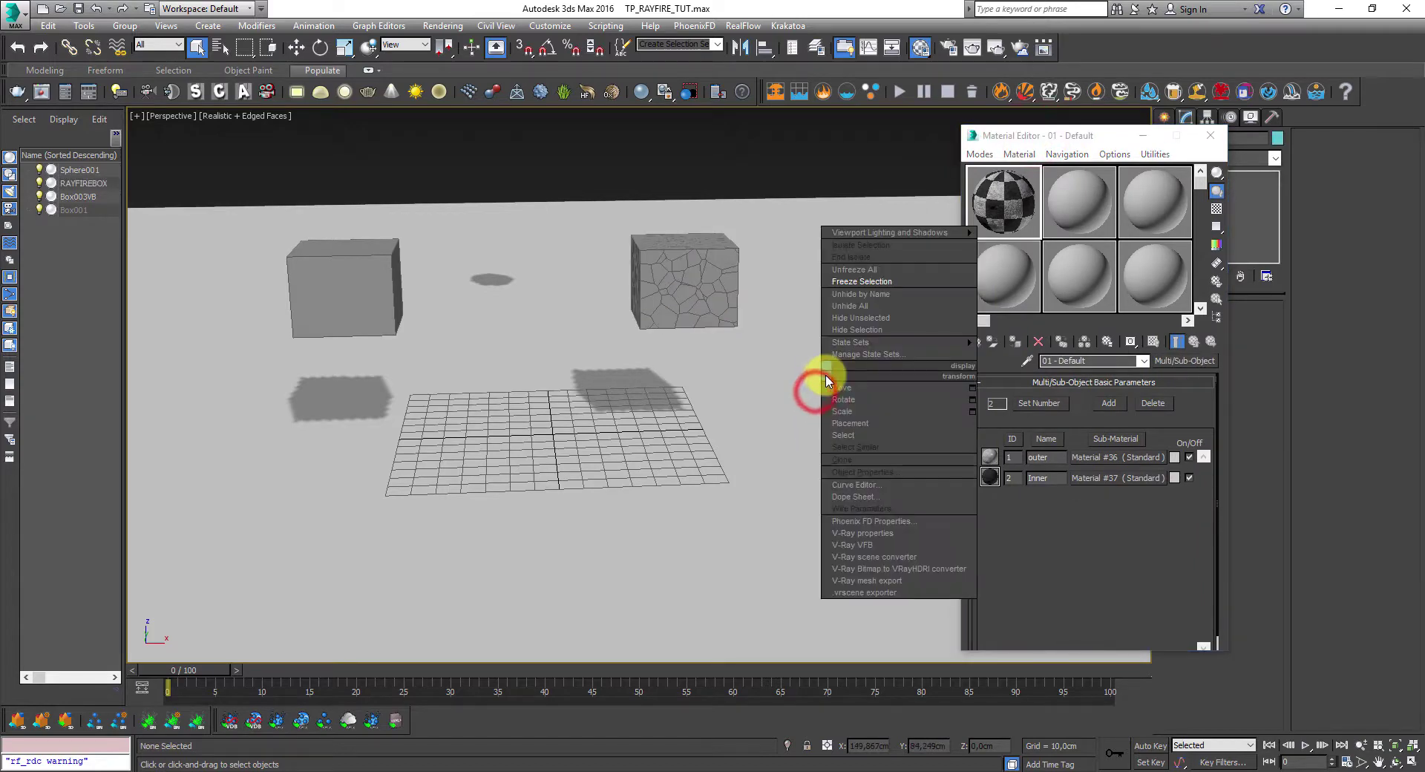
click(869, 281)
drag(785, 209, 619, 349)
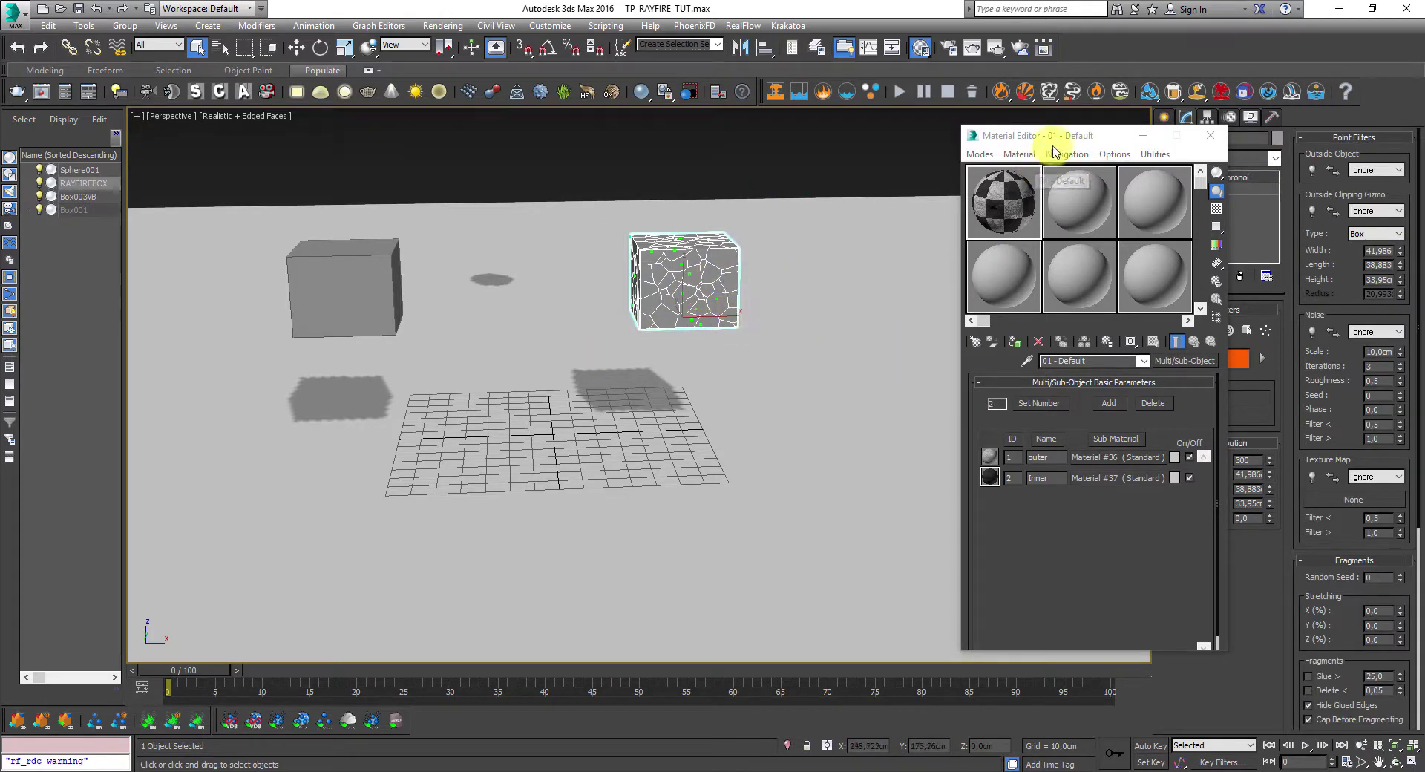
drag(1053, 135, 990, 119)
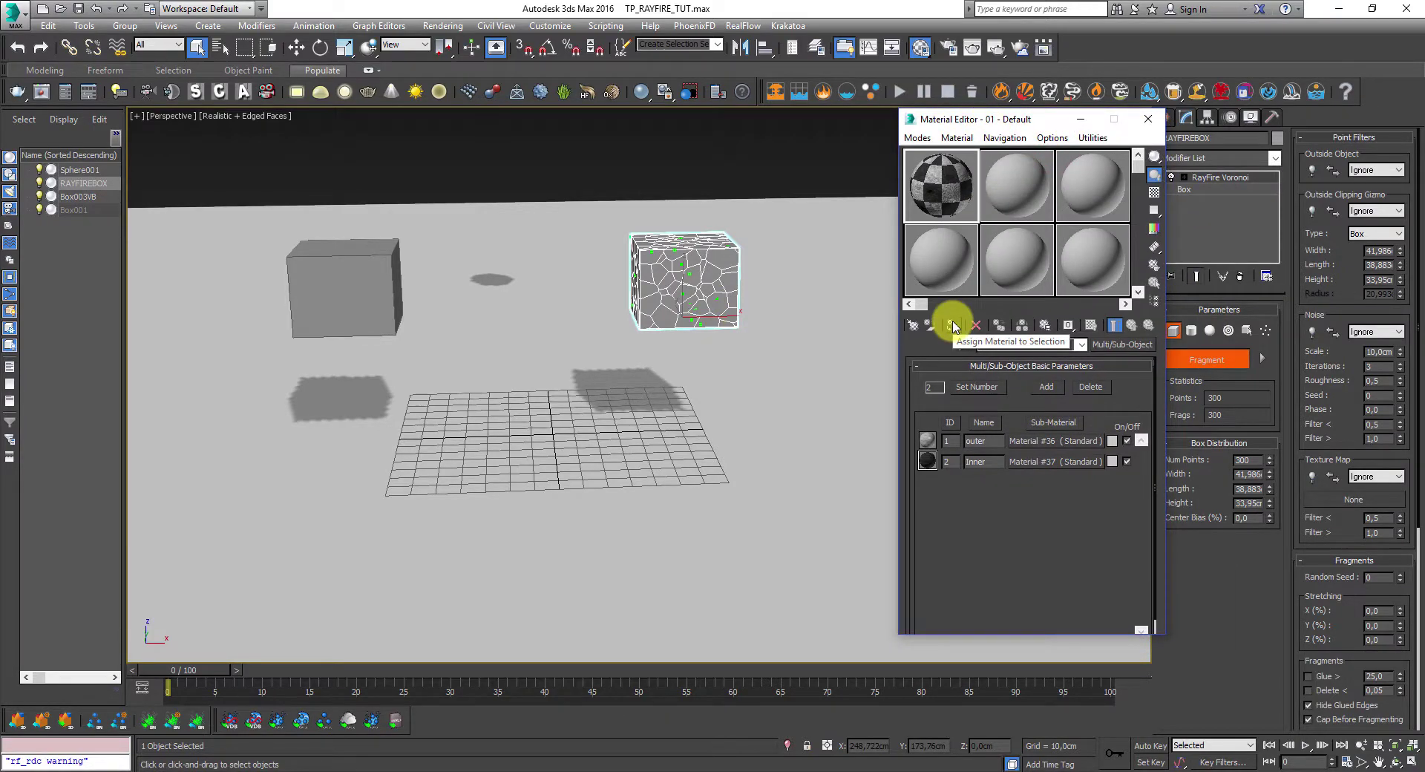
click(953, 327)
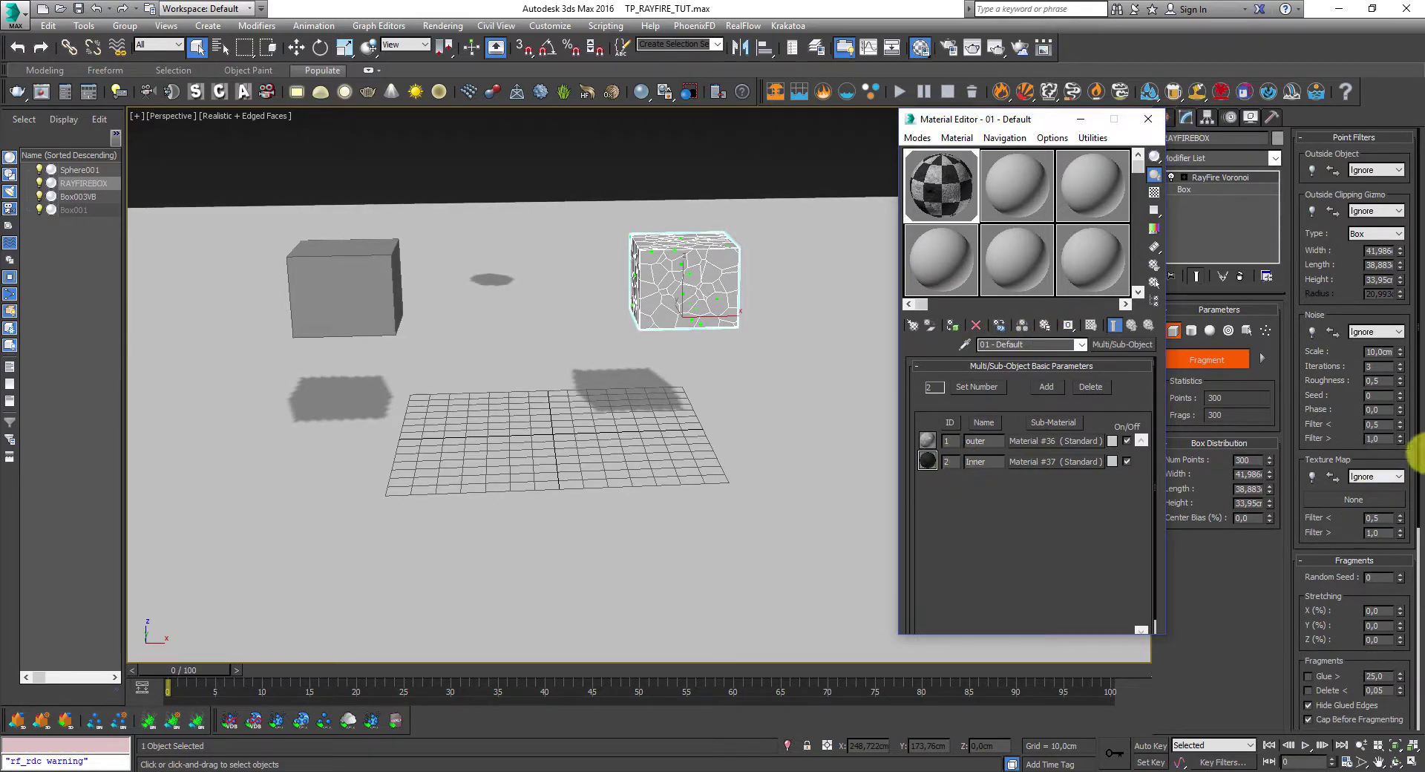
- Enter 2 again as the Voronoi fragments' inner-face material ID and put the Material Editor away
scroll(1410, 453, down, 3)
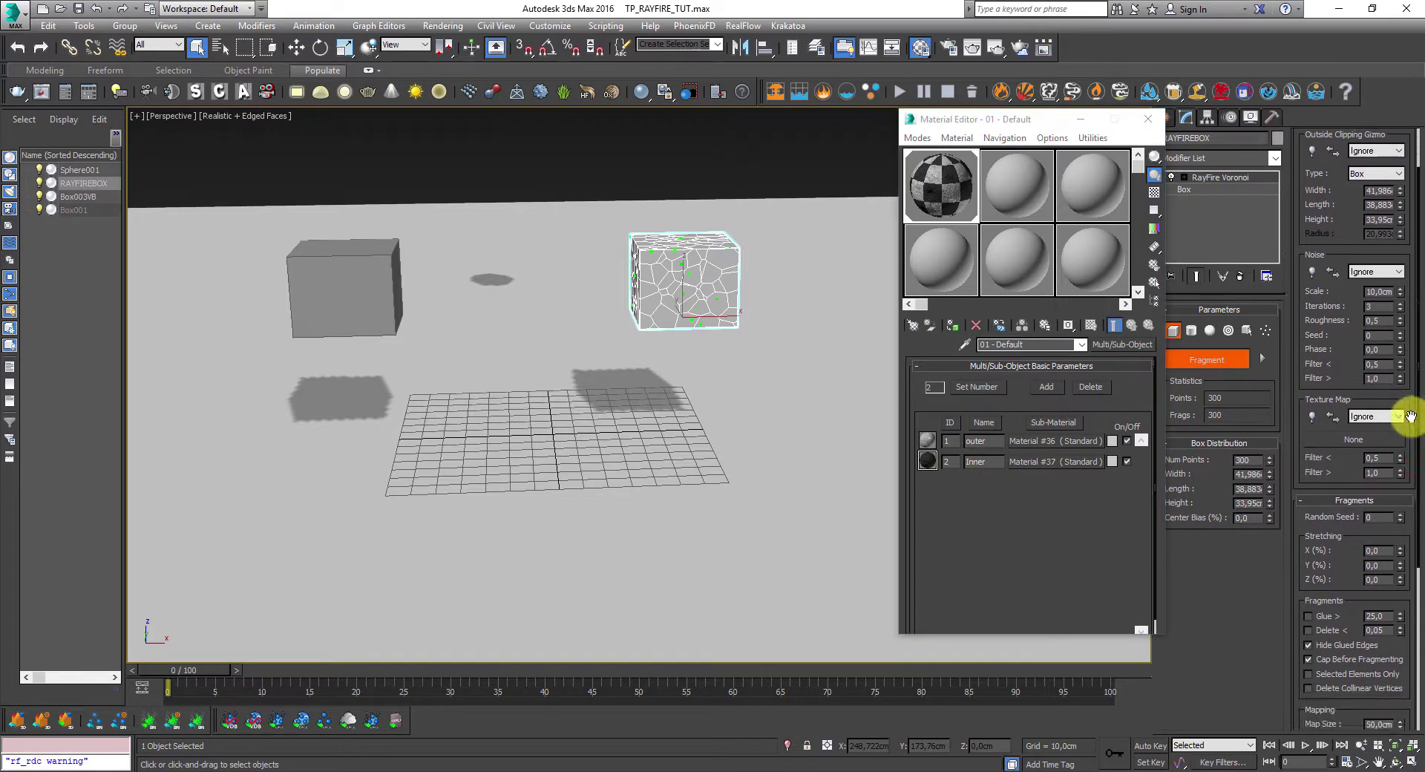
drag(1416, 422, 1343, 559)
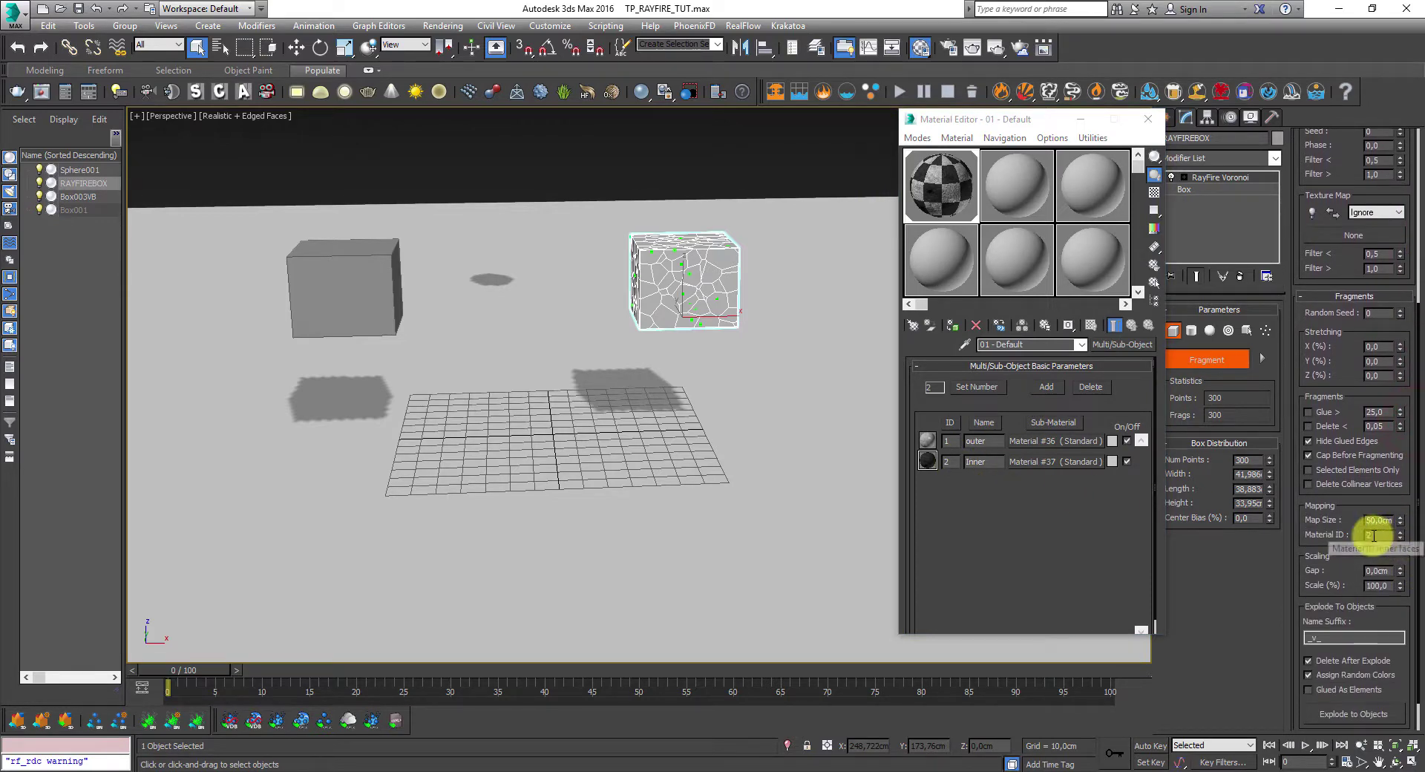
click(1372, 536)
text(2)
key(Return)
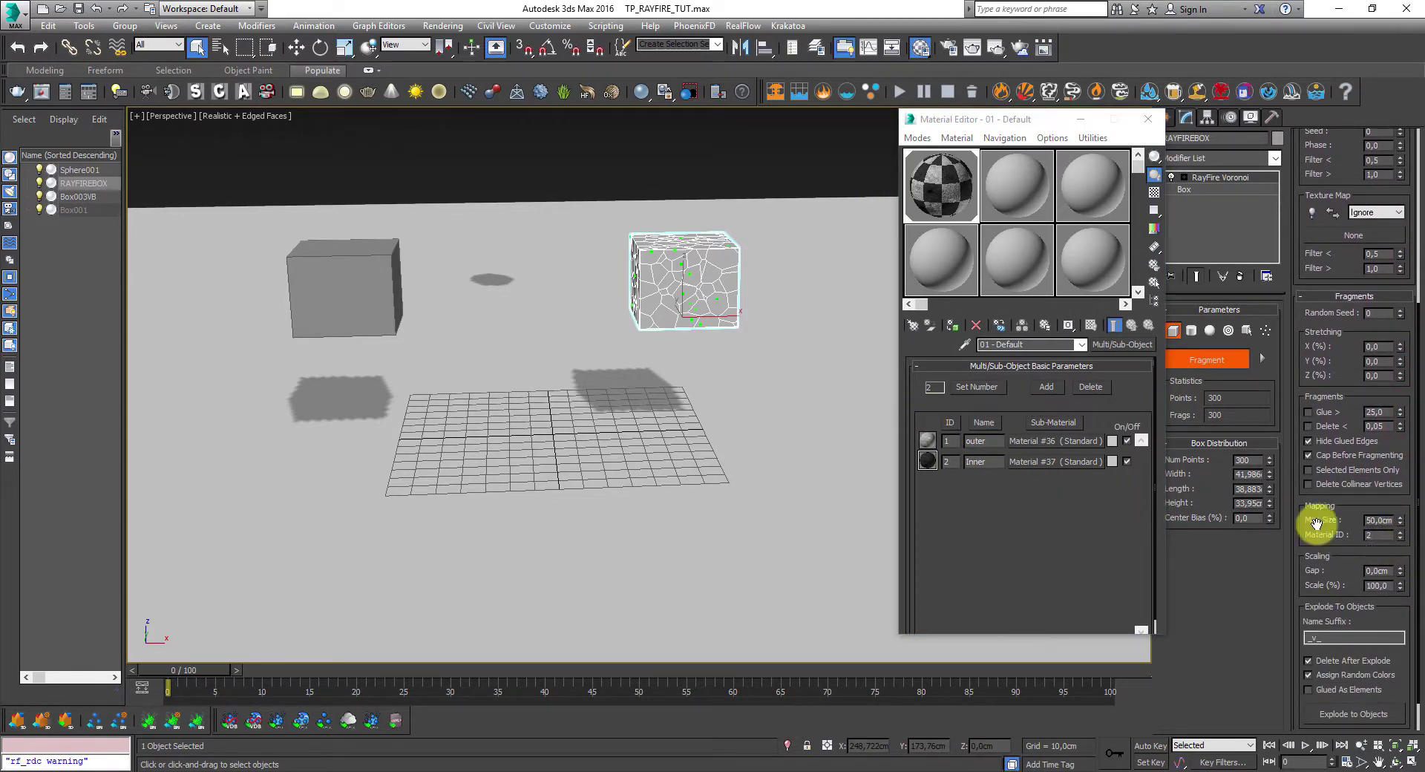
click(1083, 119)
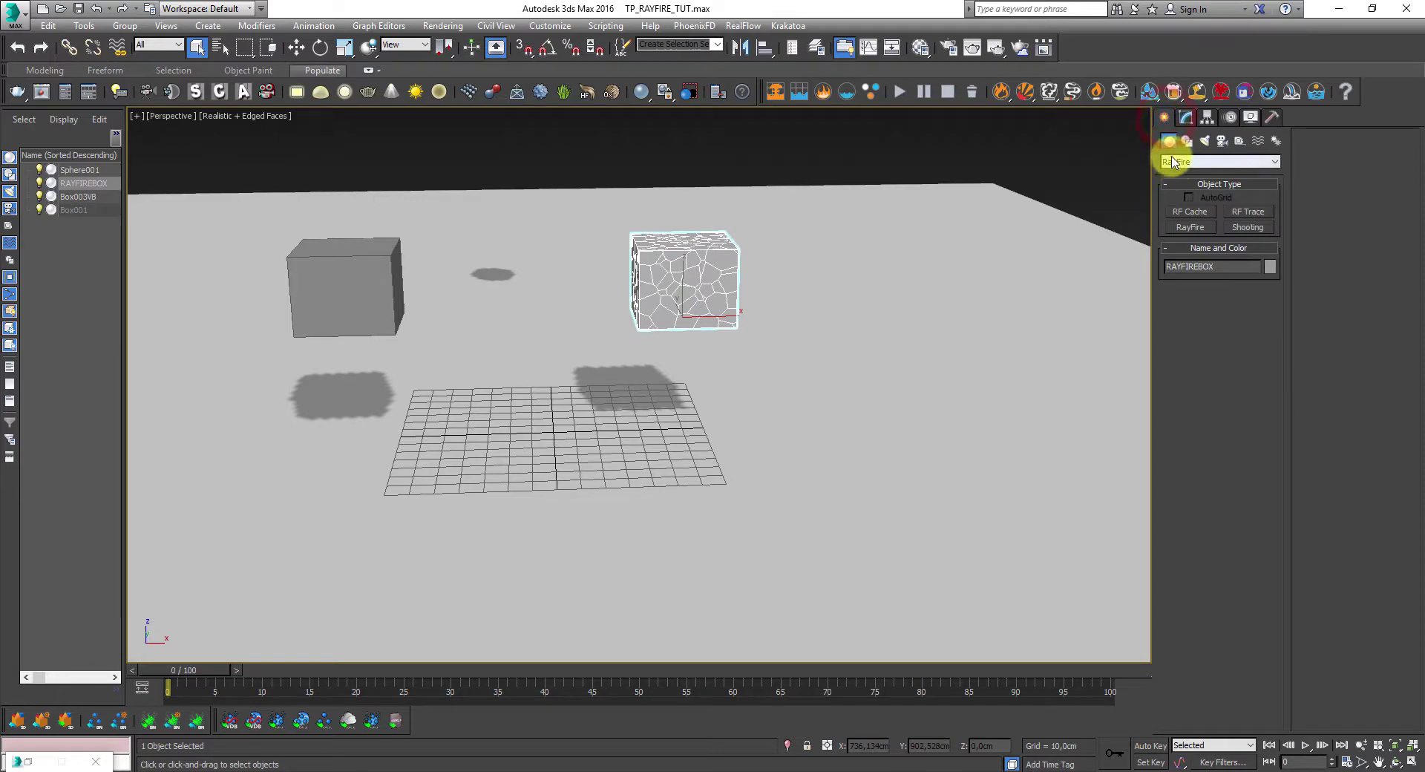
- Open the RayFire floater from the RayFire object category and move it clear of the boxes
click(1171, 157)
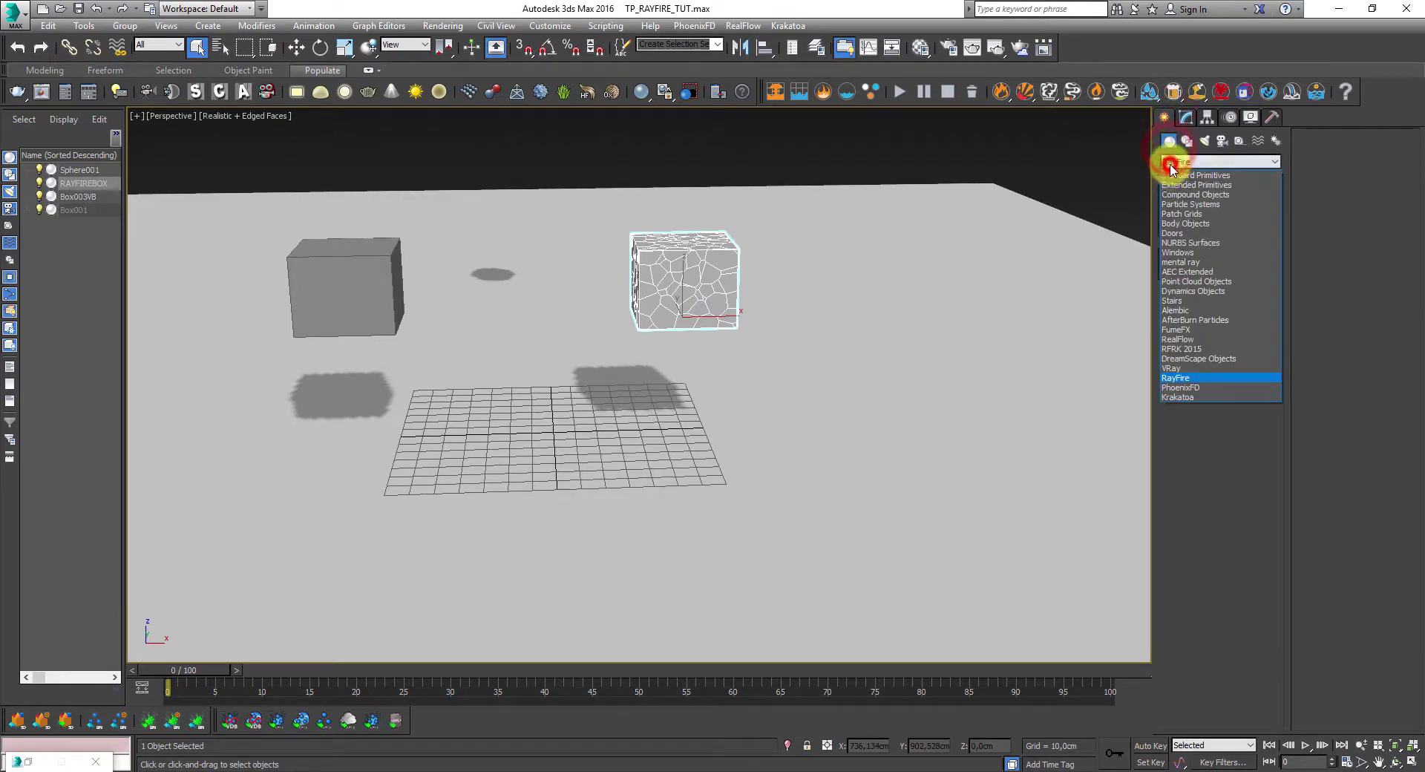
click(1178, 377)
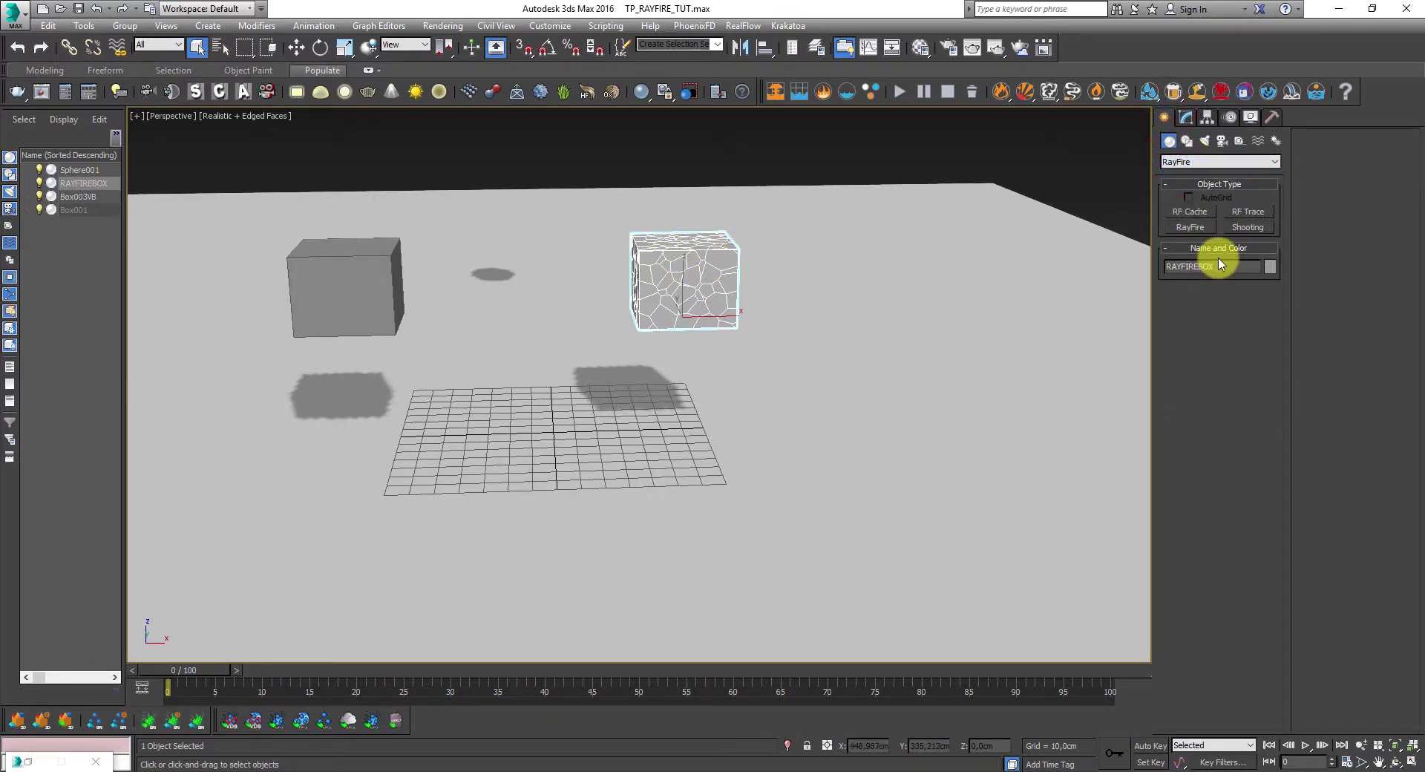
click(1190, 227)
click(1214, 310)
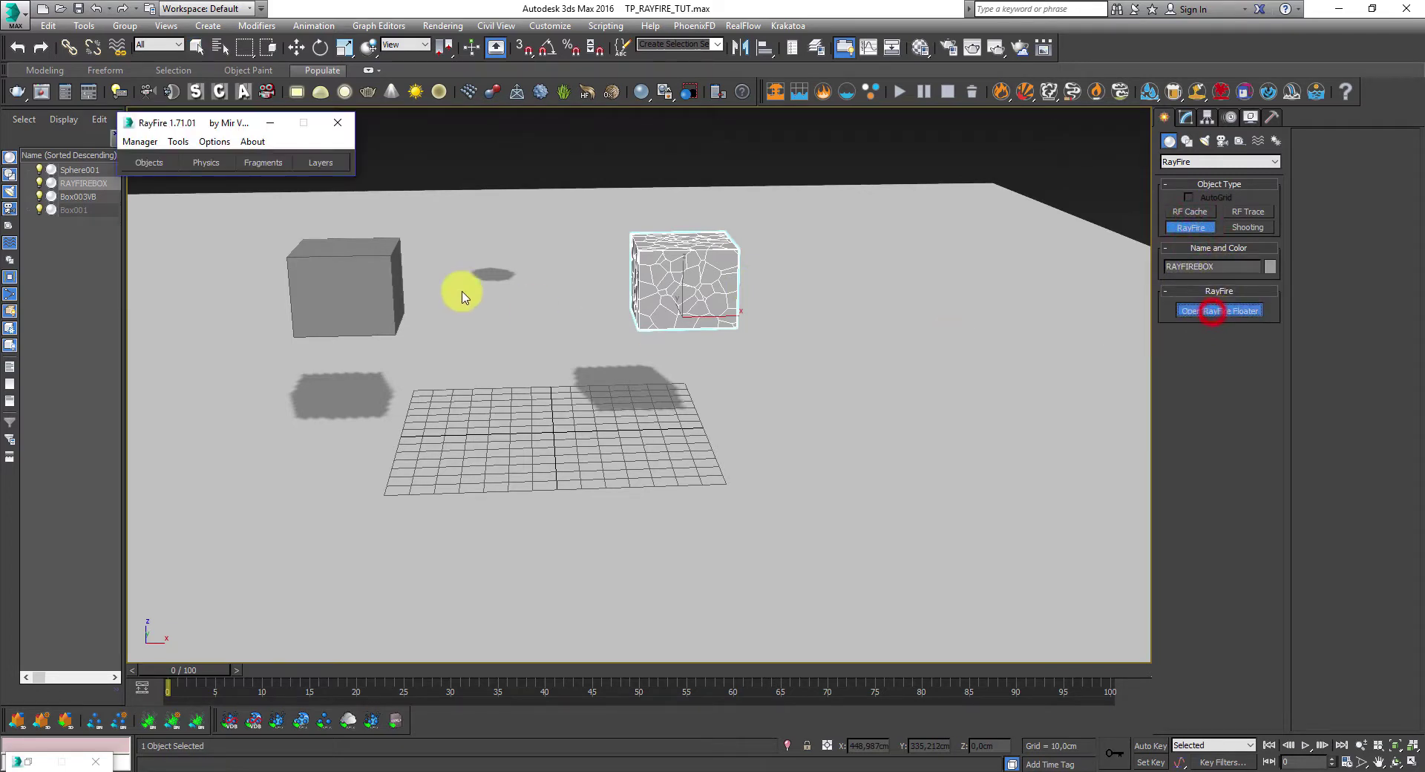
drag(219, 125, 177, 167)
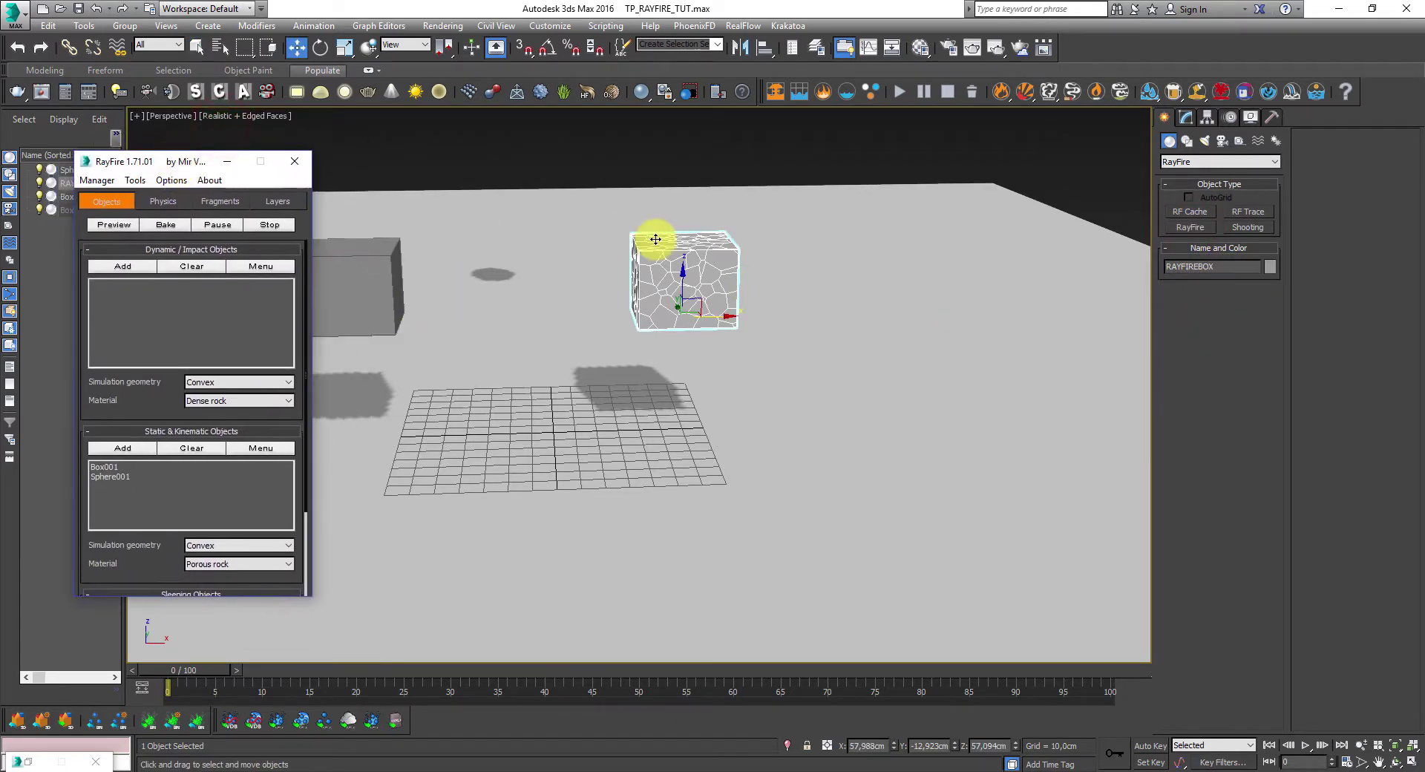
- Add RAYFIREBOX to RayFire's Dynamic / Impact Objects list
scroll(652, 242, down, 5)
middle_drag(668, 254, 651, 363)
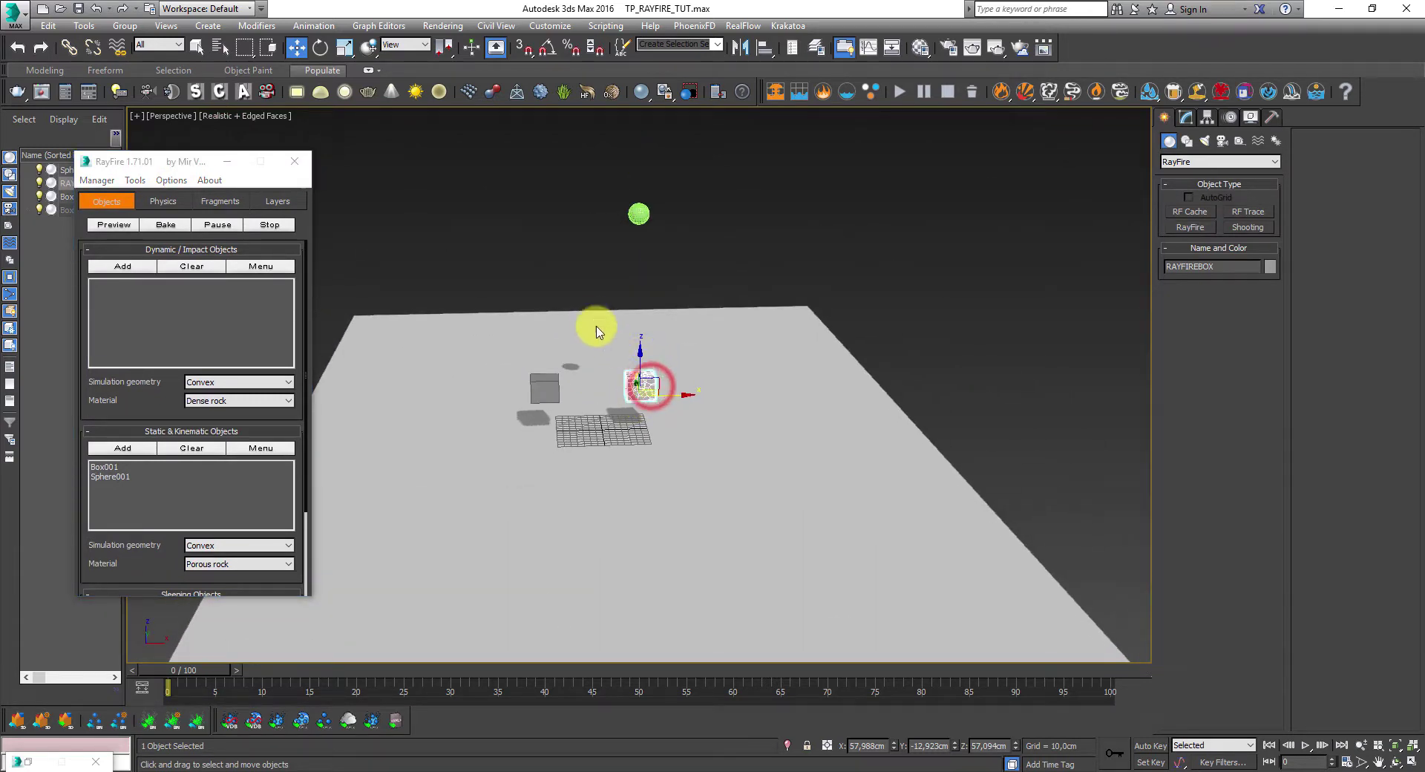
drag(190, 169, 205, 165)
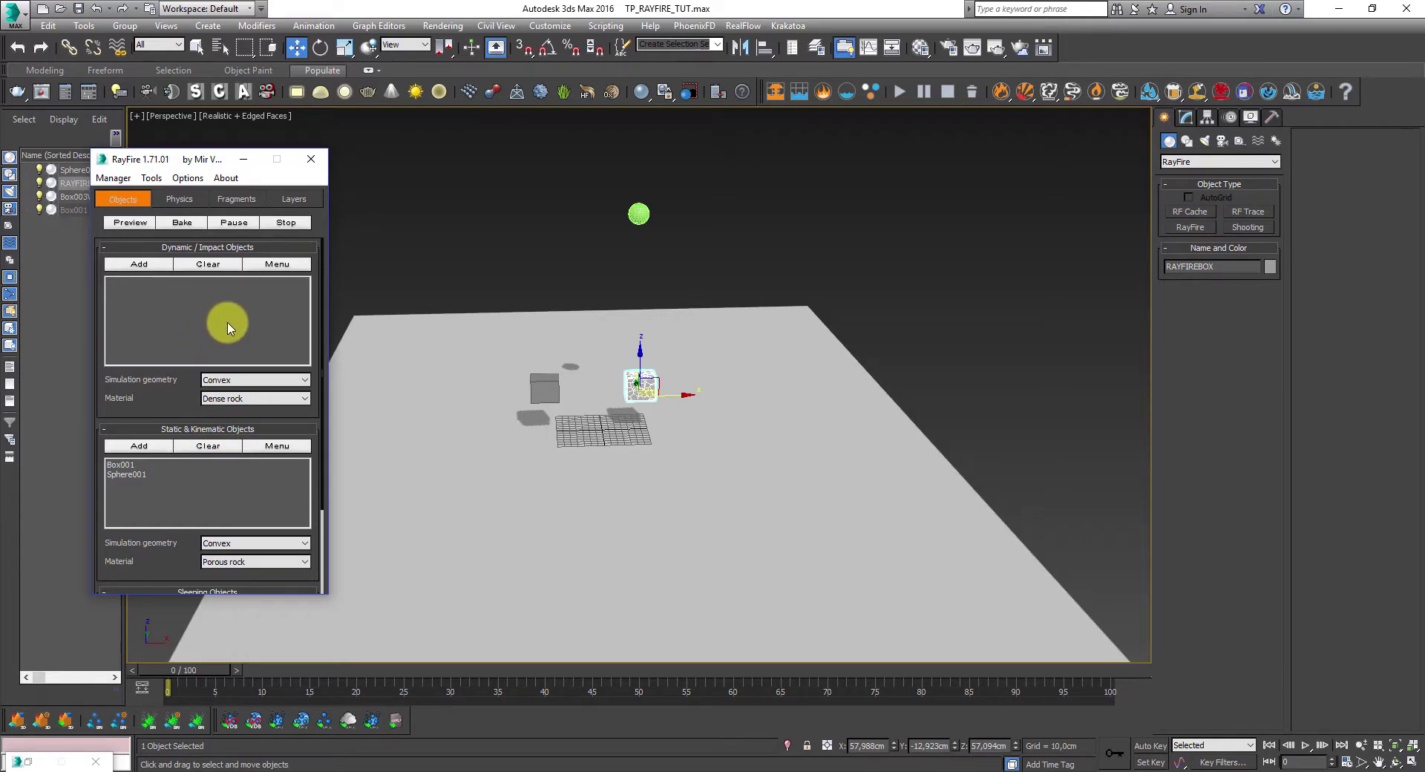
click(636, 391)
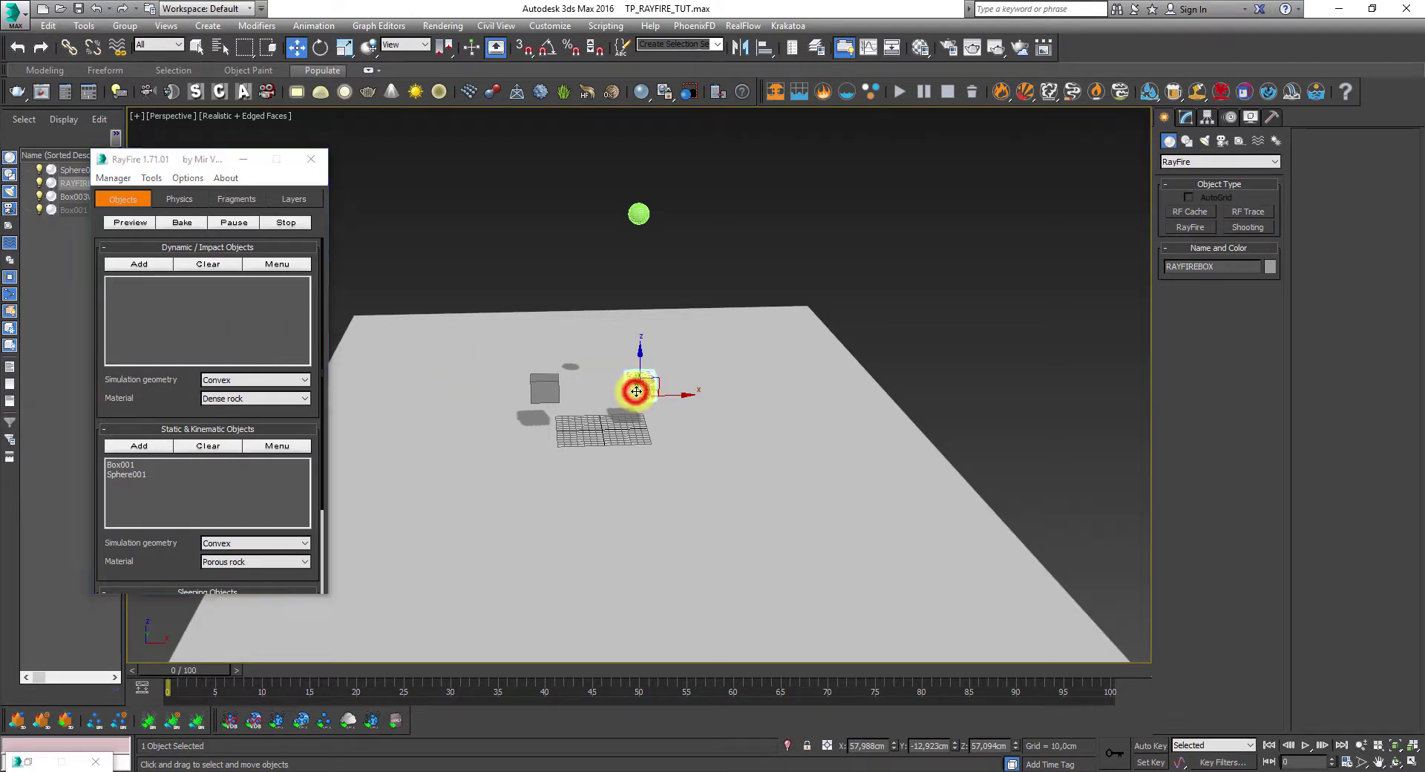
click(139, 264)
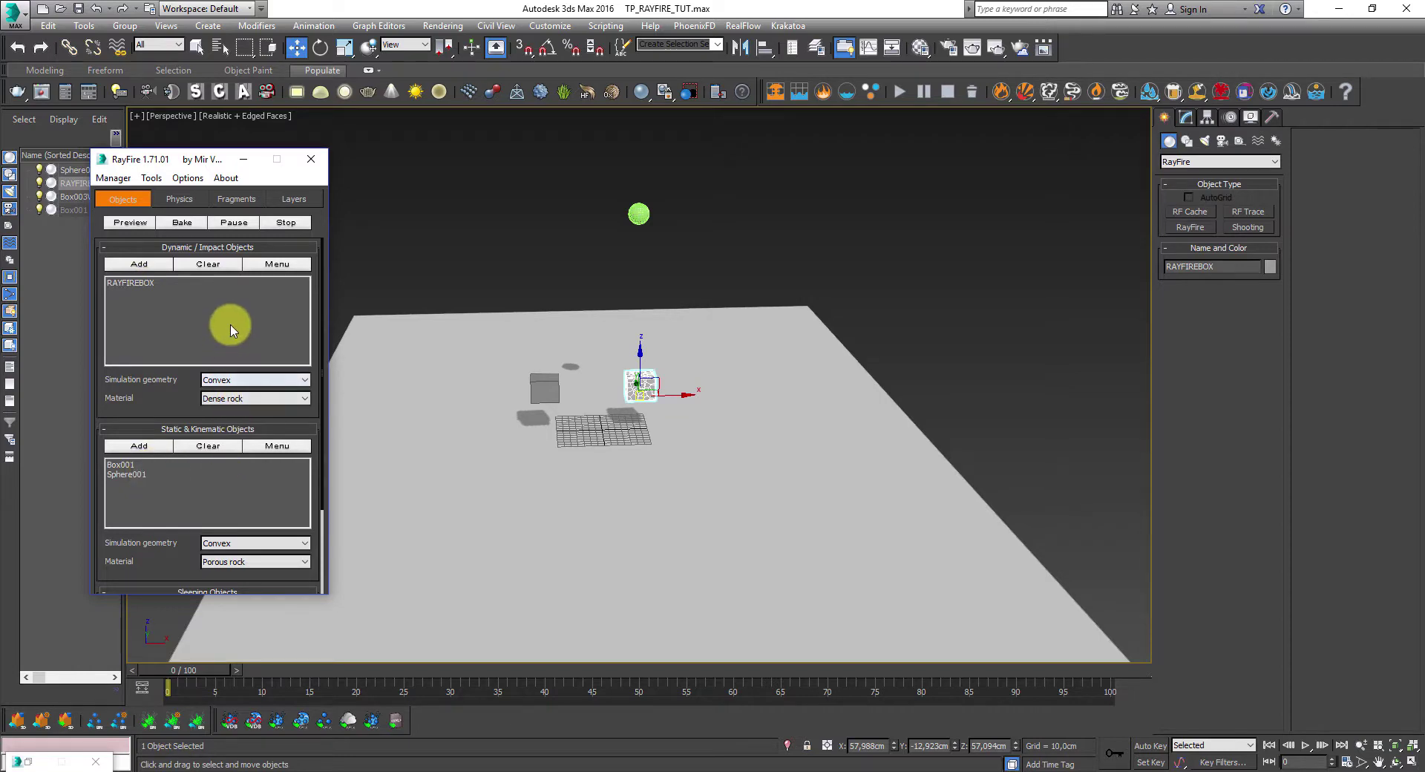
- Examine the Material ID setting in RayFire's Advanced Fragmentation Options
click(234, 200)
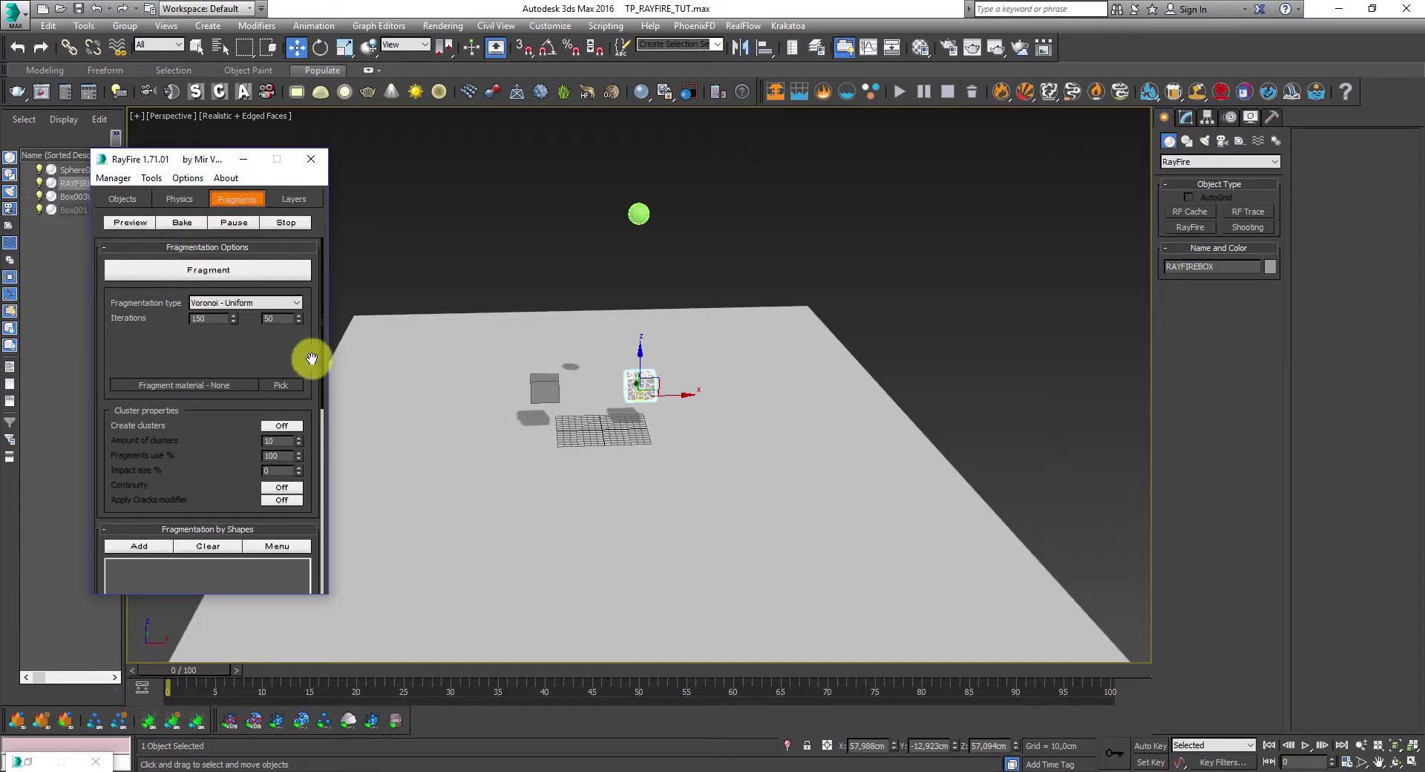
mouse_move(323, 314)
mouse_down()
mouse_move(318, 331)
mouse_move(322, 288)
mouse_up()
drag(322, 294, 335, 512)
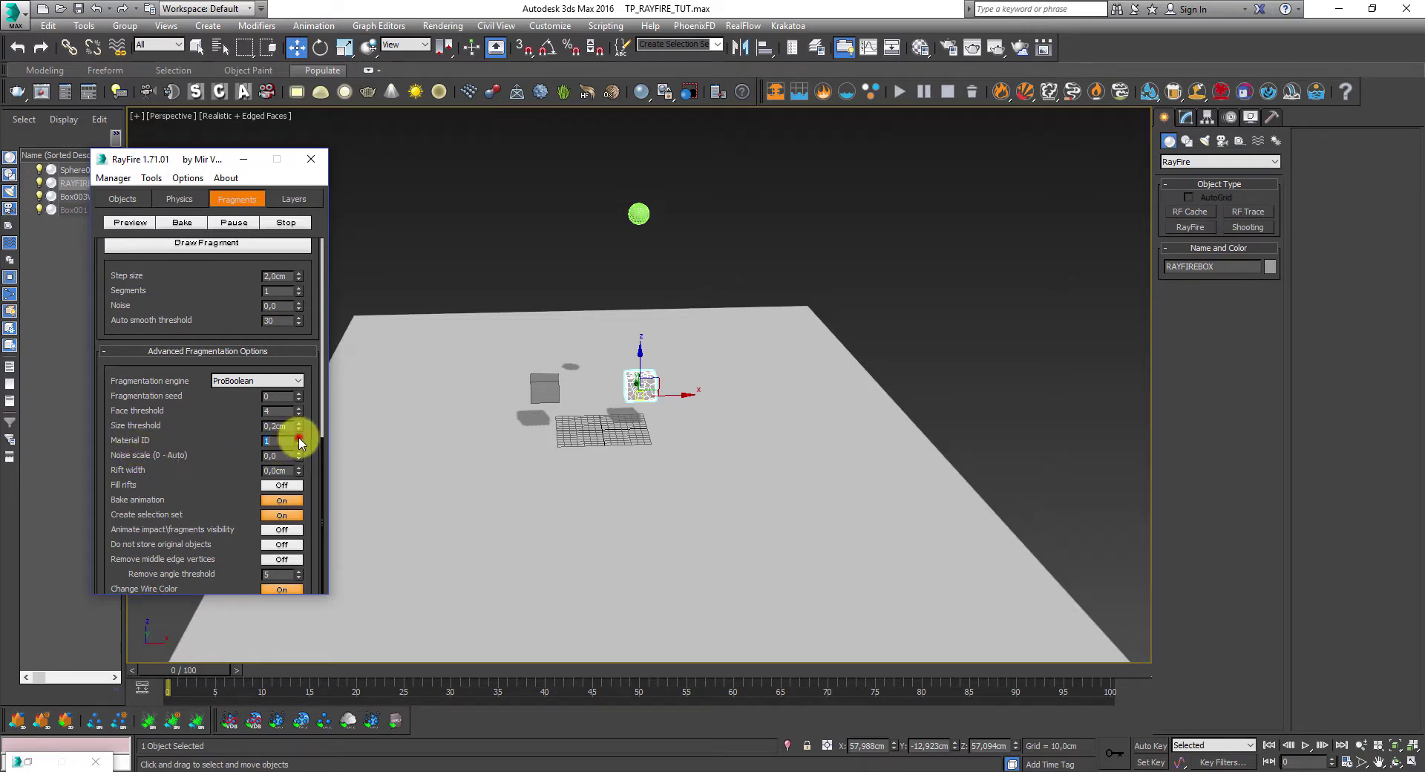
click(272, 443)
drag(273, 443, 308, 220)
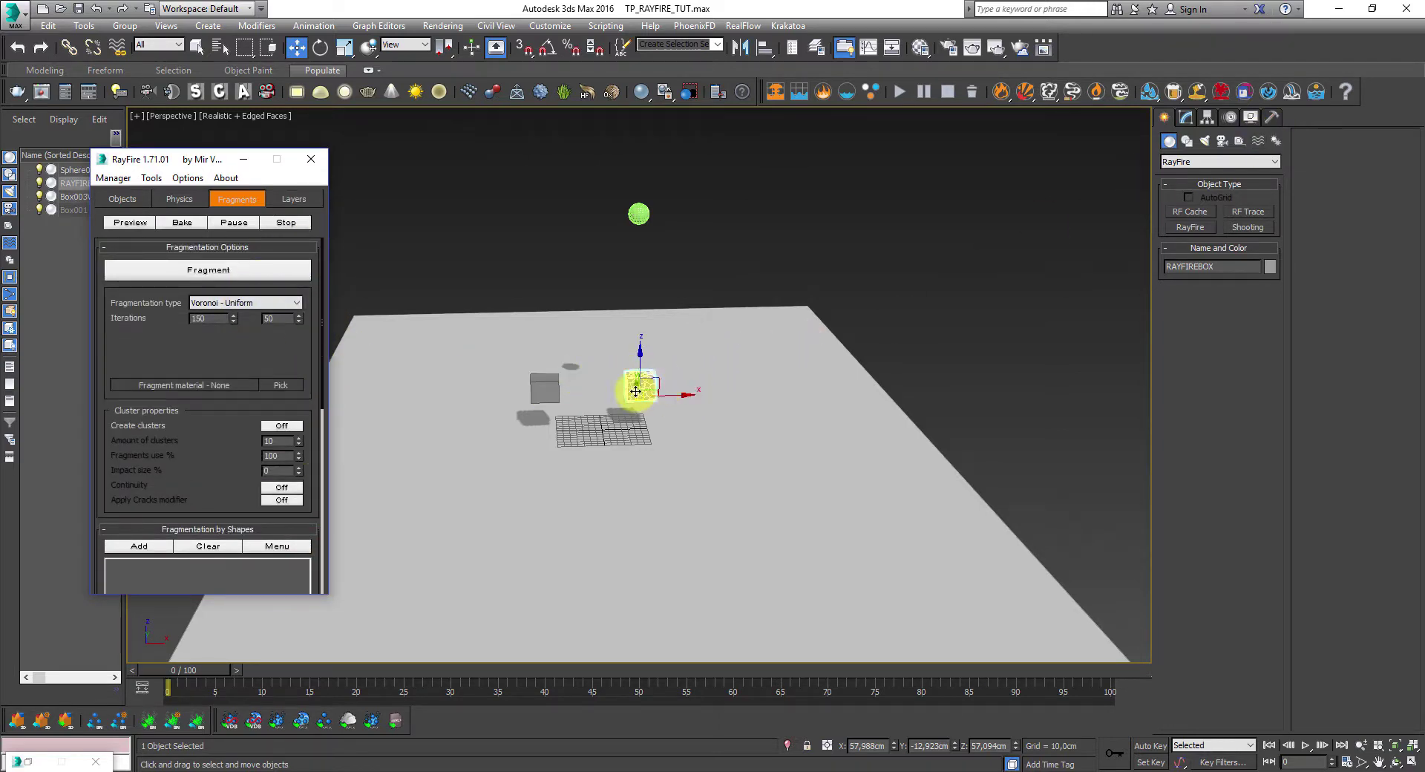
- Fragment RAYFIREBOX in the RayFire floater using Voronoi - Uniform with 150 iterations
double_click(210, 319)
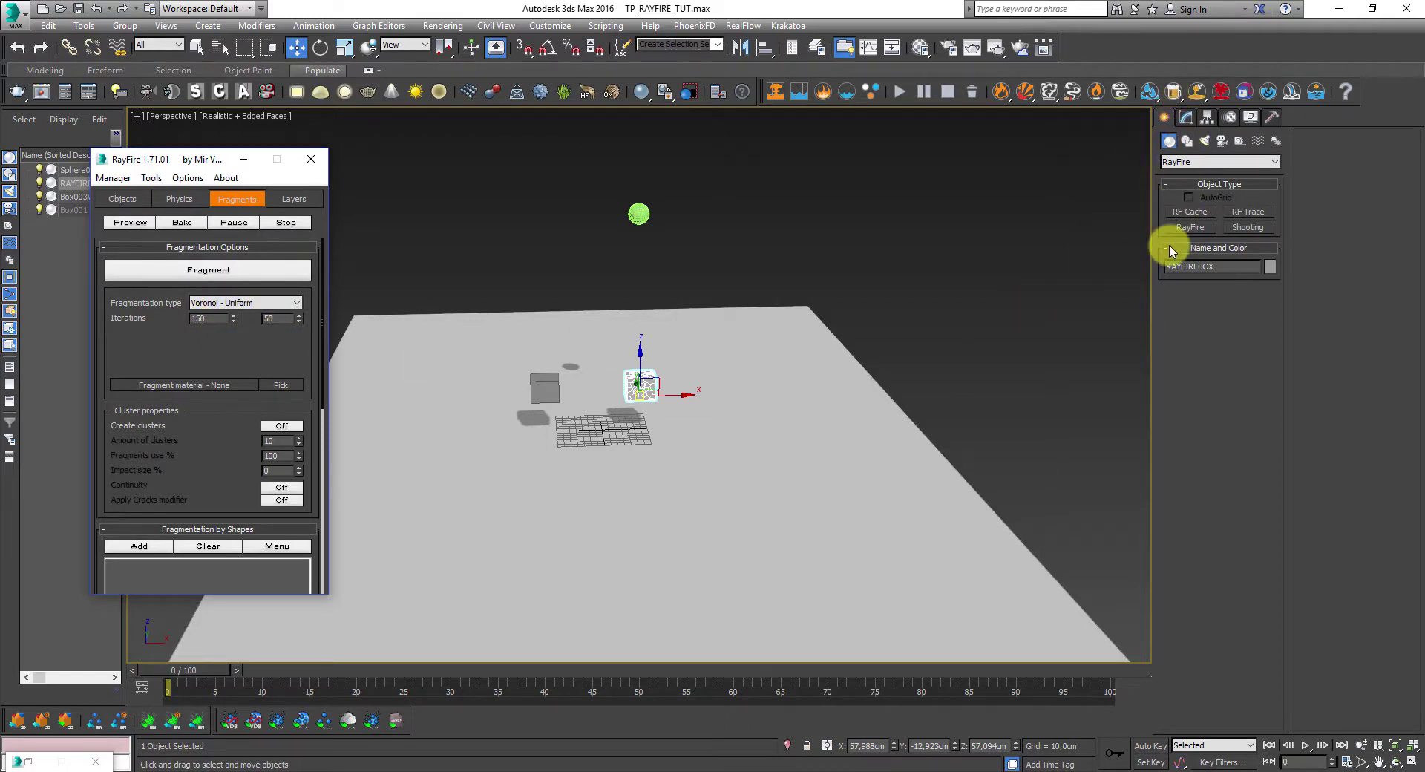
scroll(663, 409, up, 5)
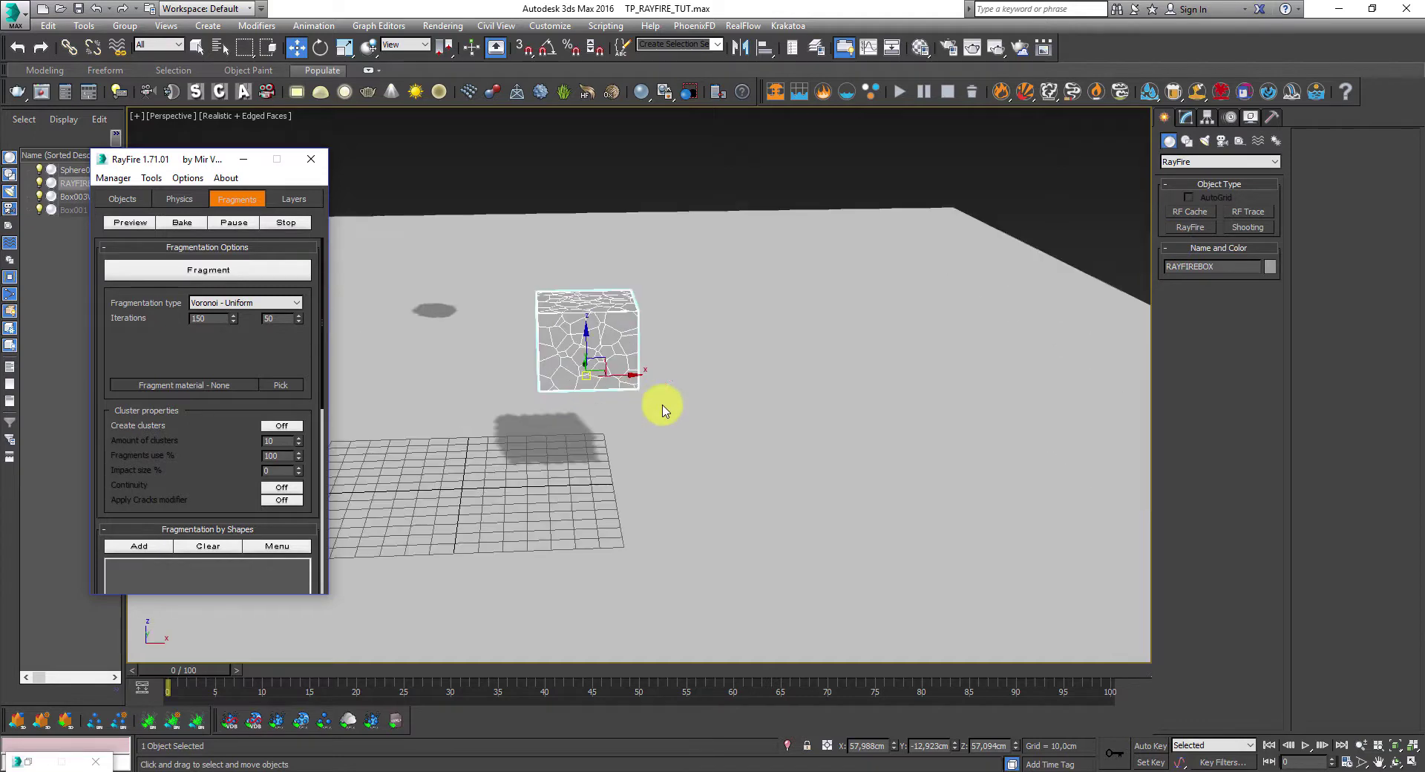
middle_drag(634, 410, 805, 442)
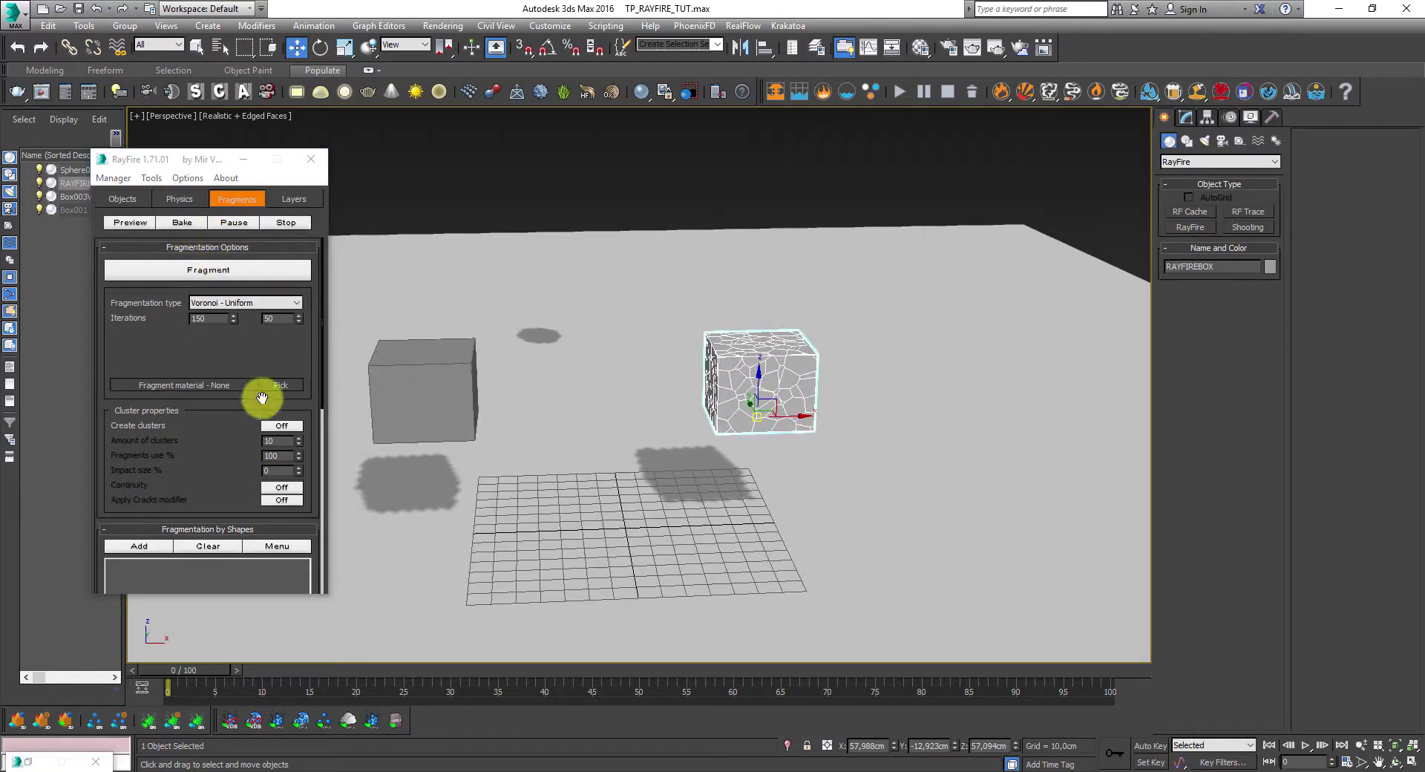
click(209, 271)
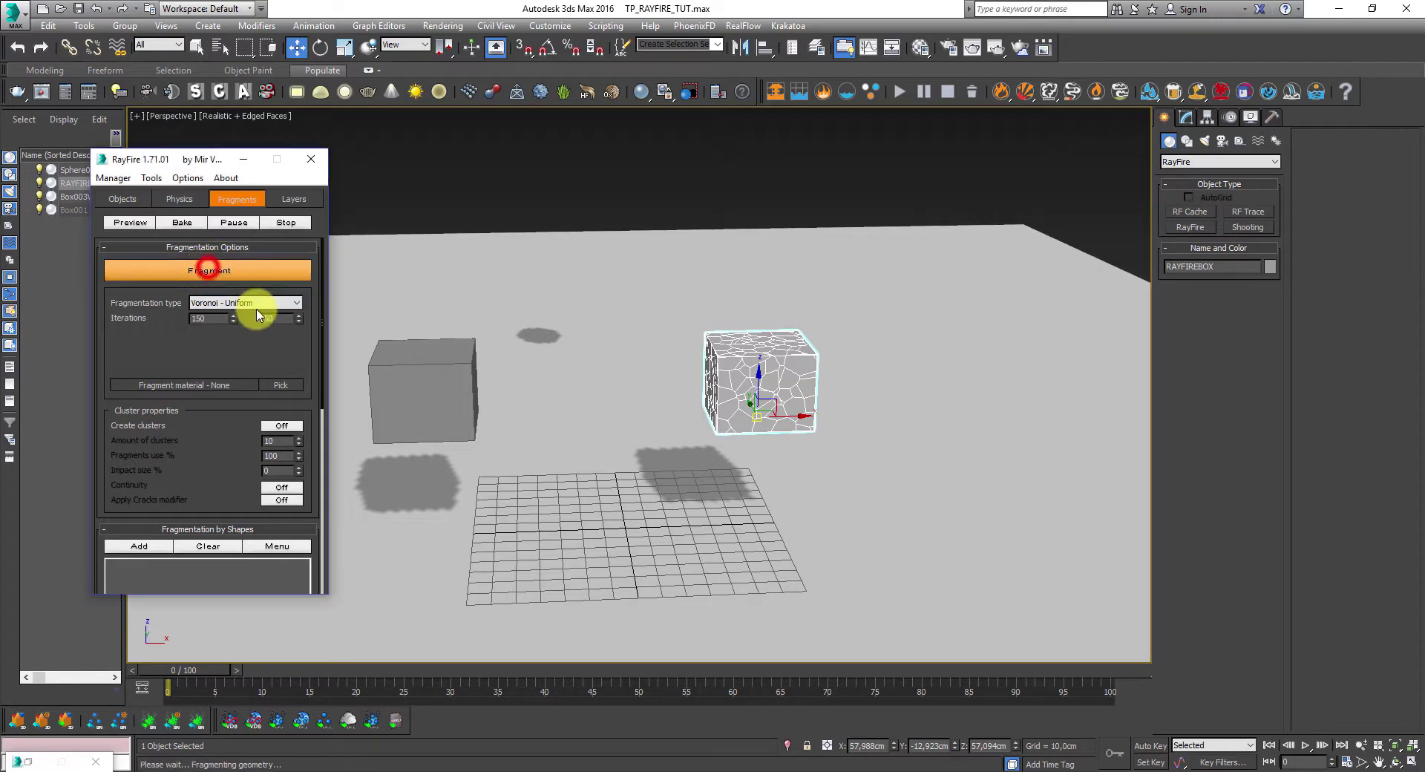
- Send all the RAYFIREBOX fragments from RayFire's Dynamic / Impact Objects list to the Sleeping list
click(243, 159)
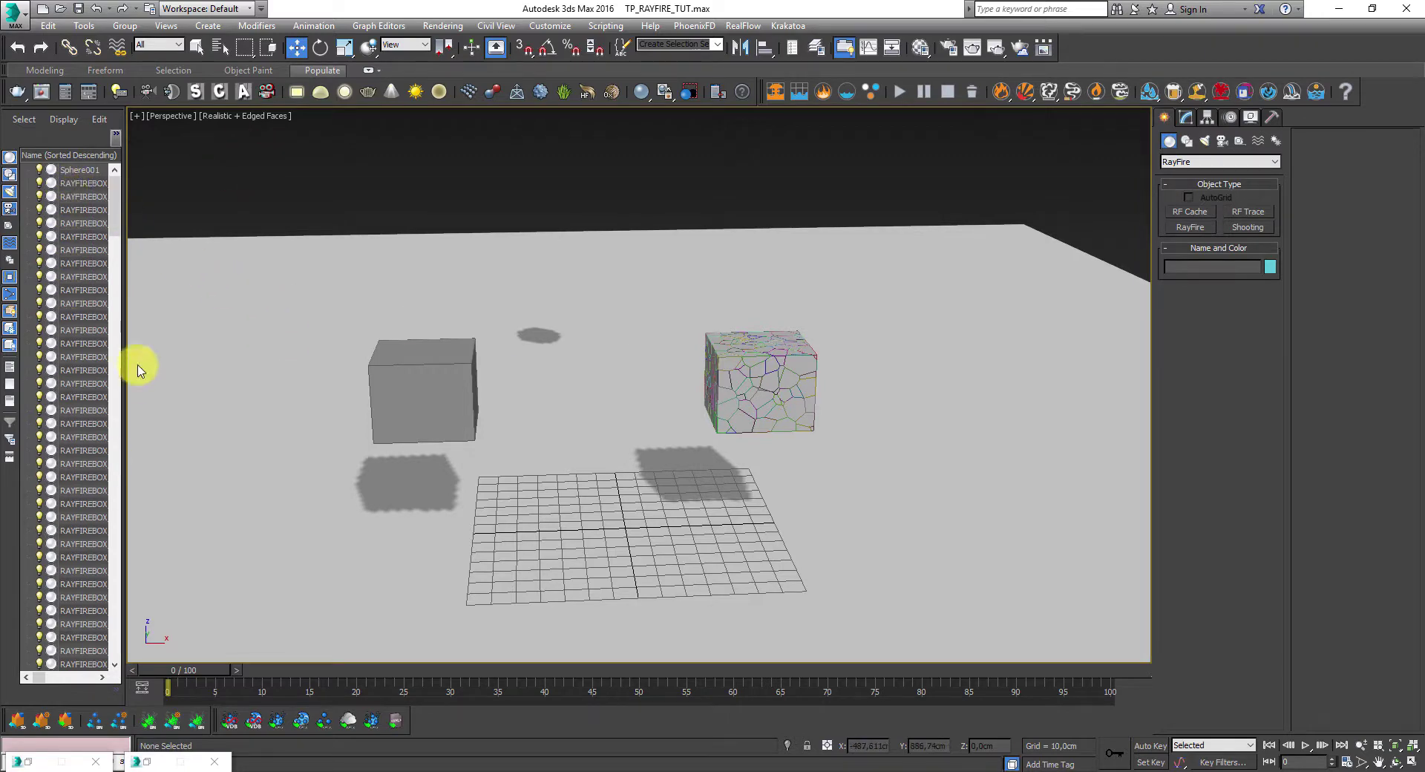
click(151, 765)
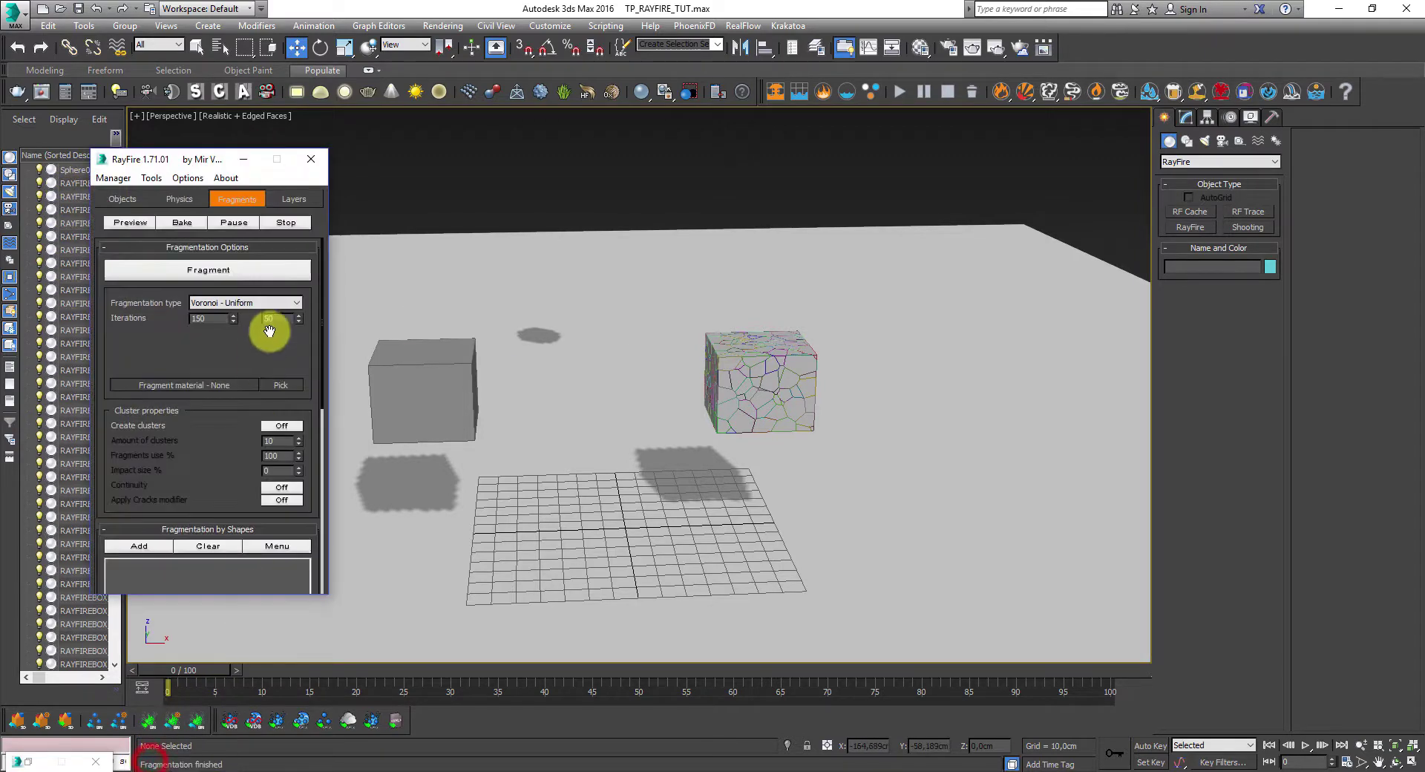
click(124, 199)
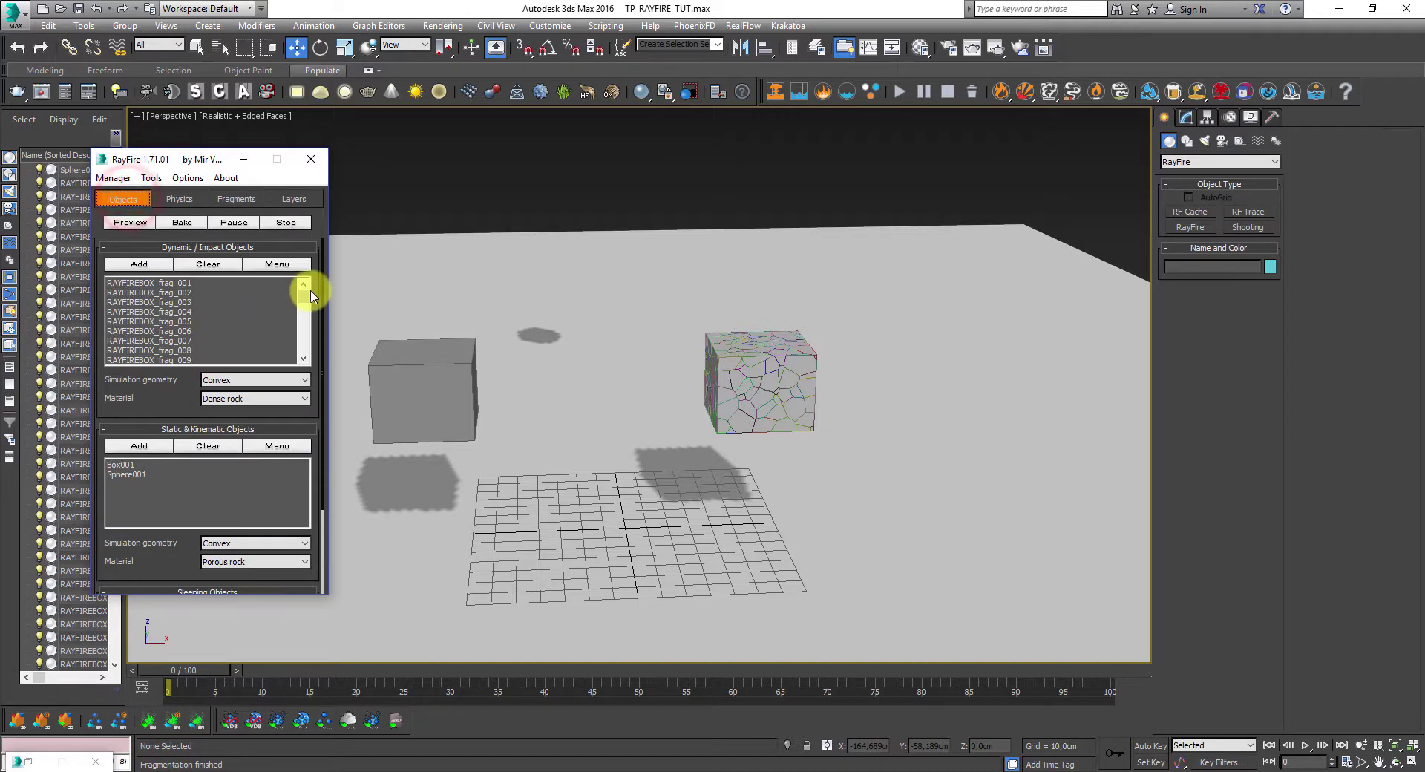
mouse_move(303, 297)
mouse_down()
mouse_move(305, 319)
mouse_move(303, 296)
mouse_up()
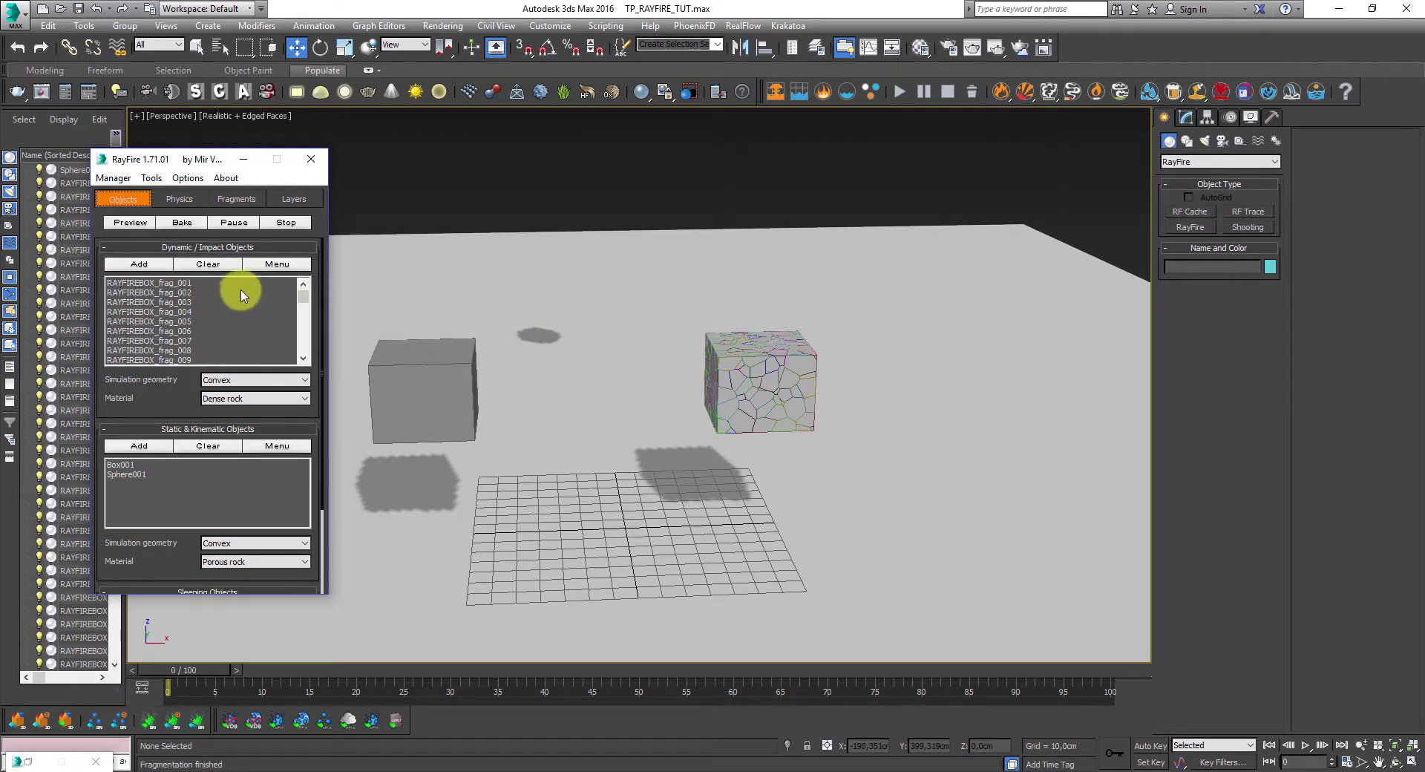
click(279, 263)
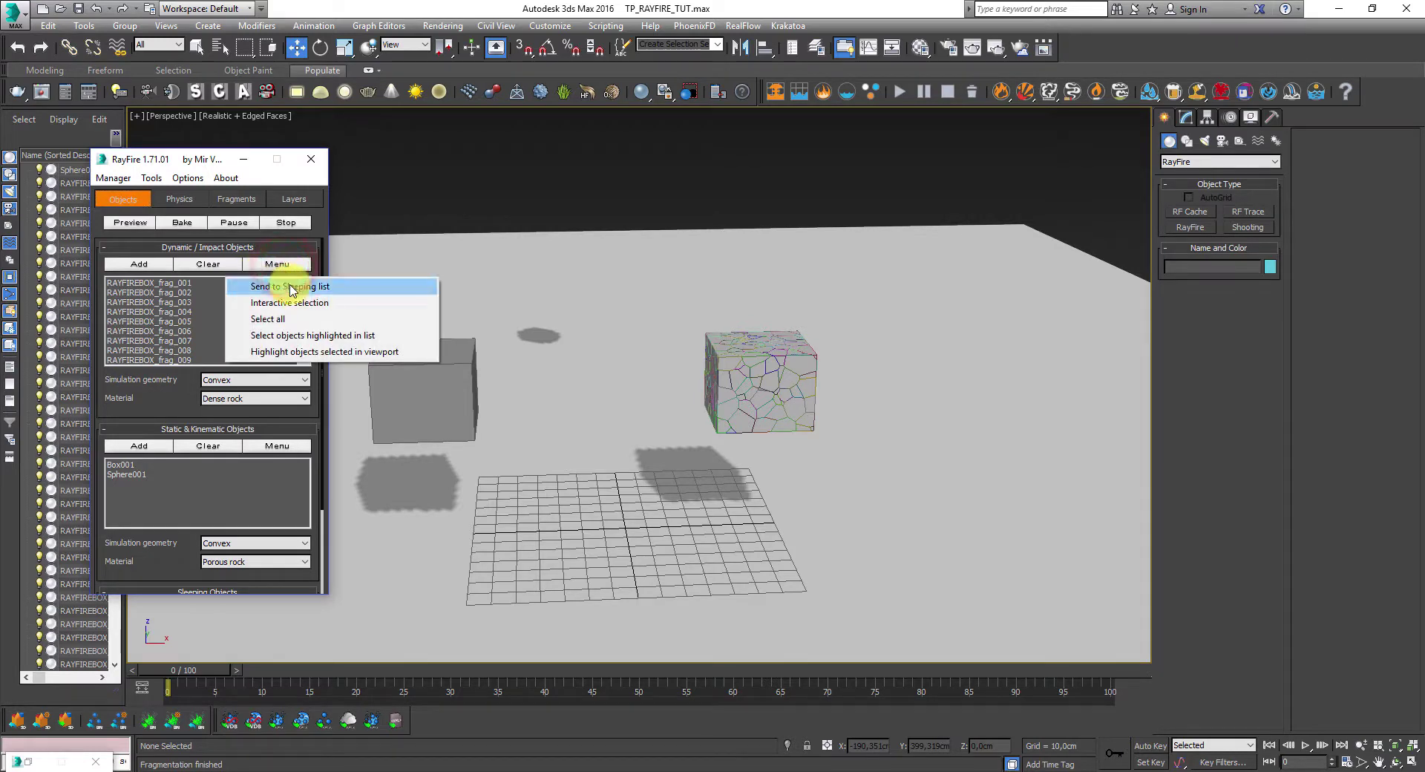
click(291, 286)
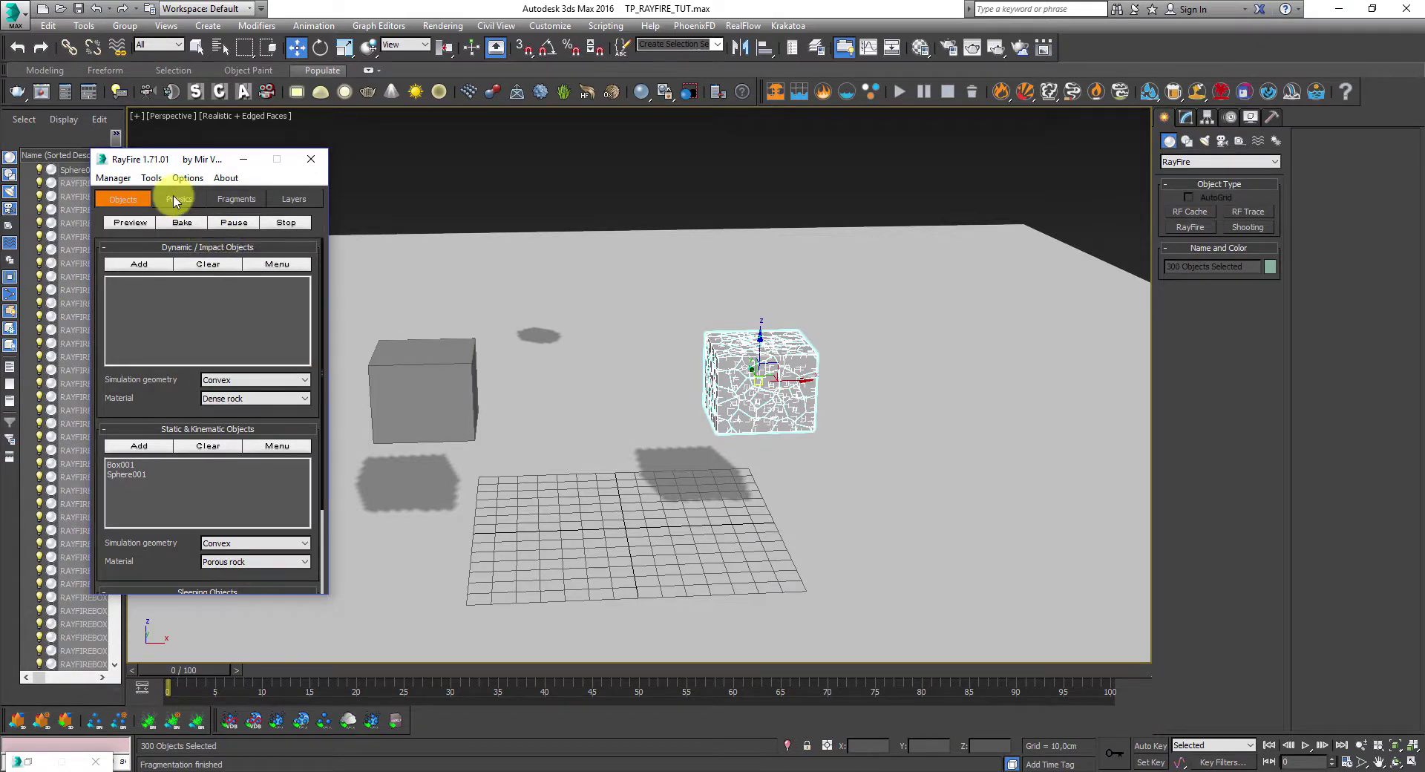
- Set RayFire's physics start frame to 27, where the sphere nears the box, and return the timeline to frame 0
click(230, 200)
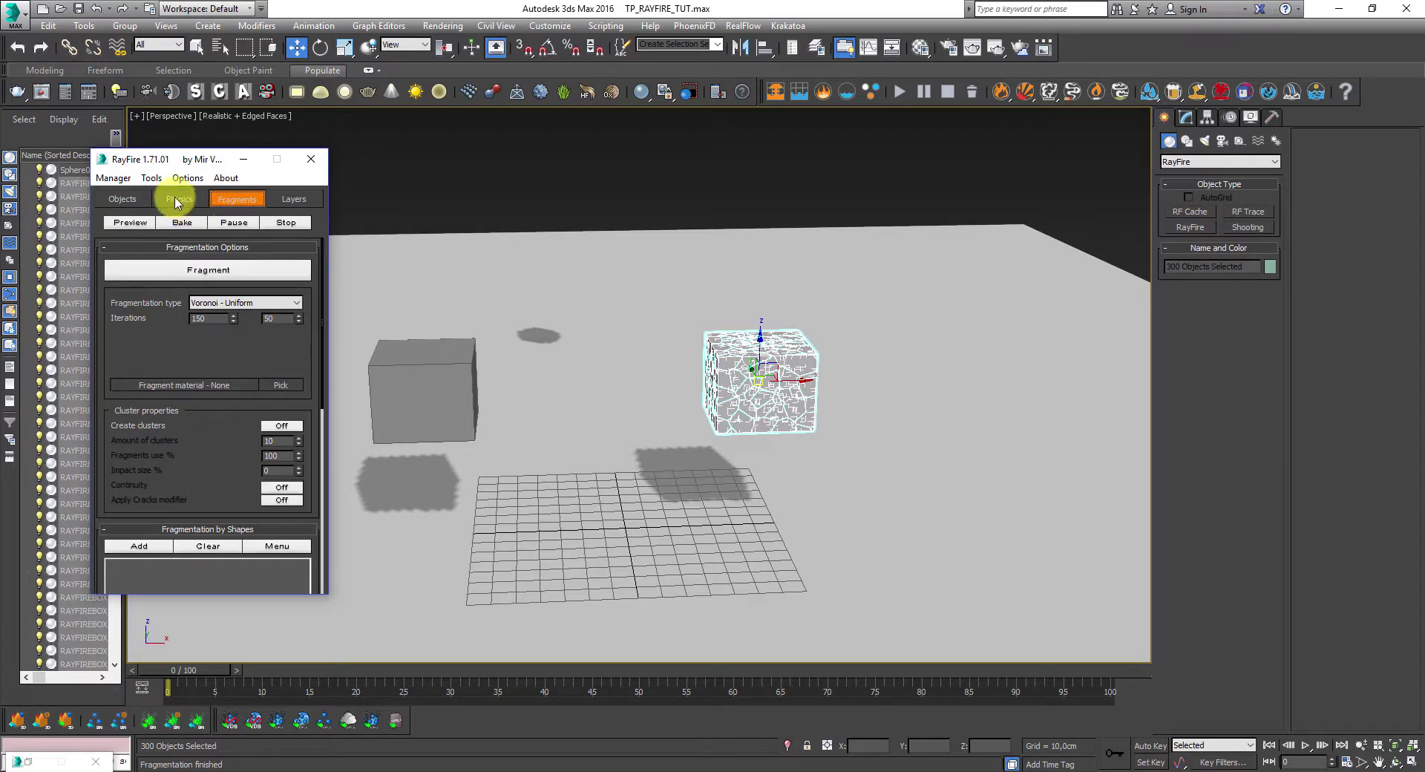
click(322, 327)
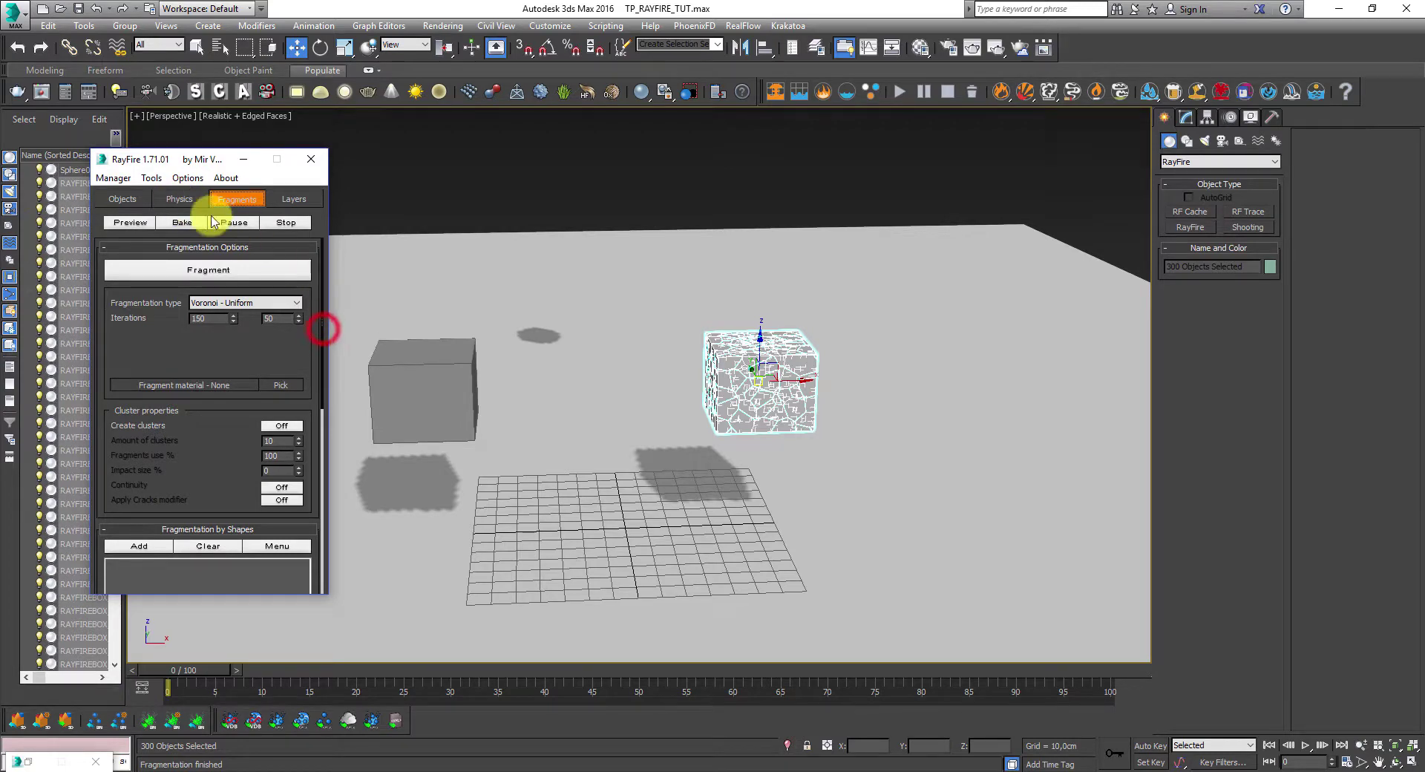
click(175, 199)
drag(323, 334, 318, 231)
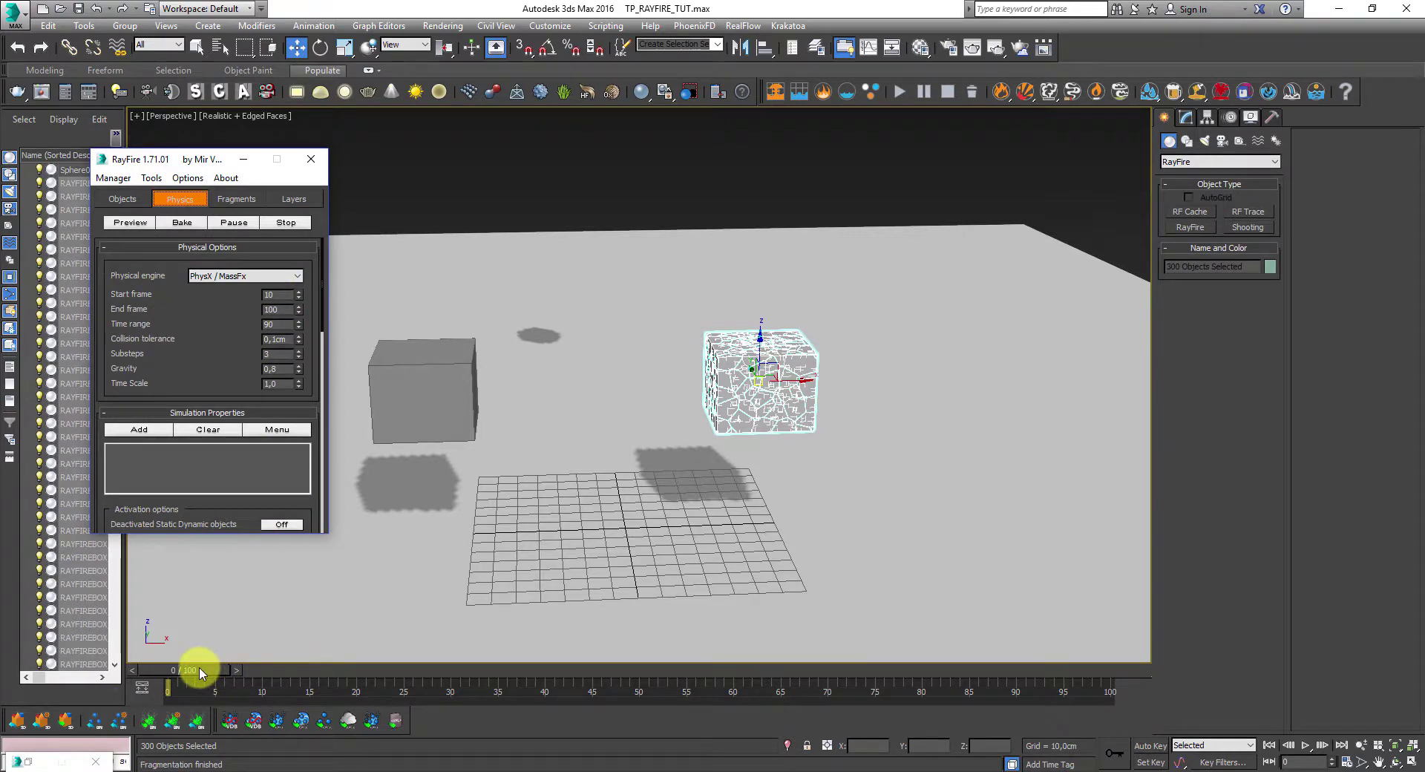
drag(200, 673, 447, 678)
key(w)
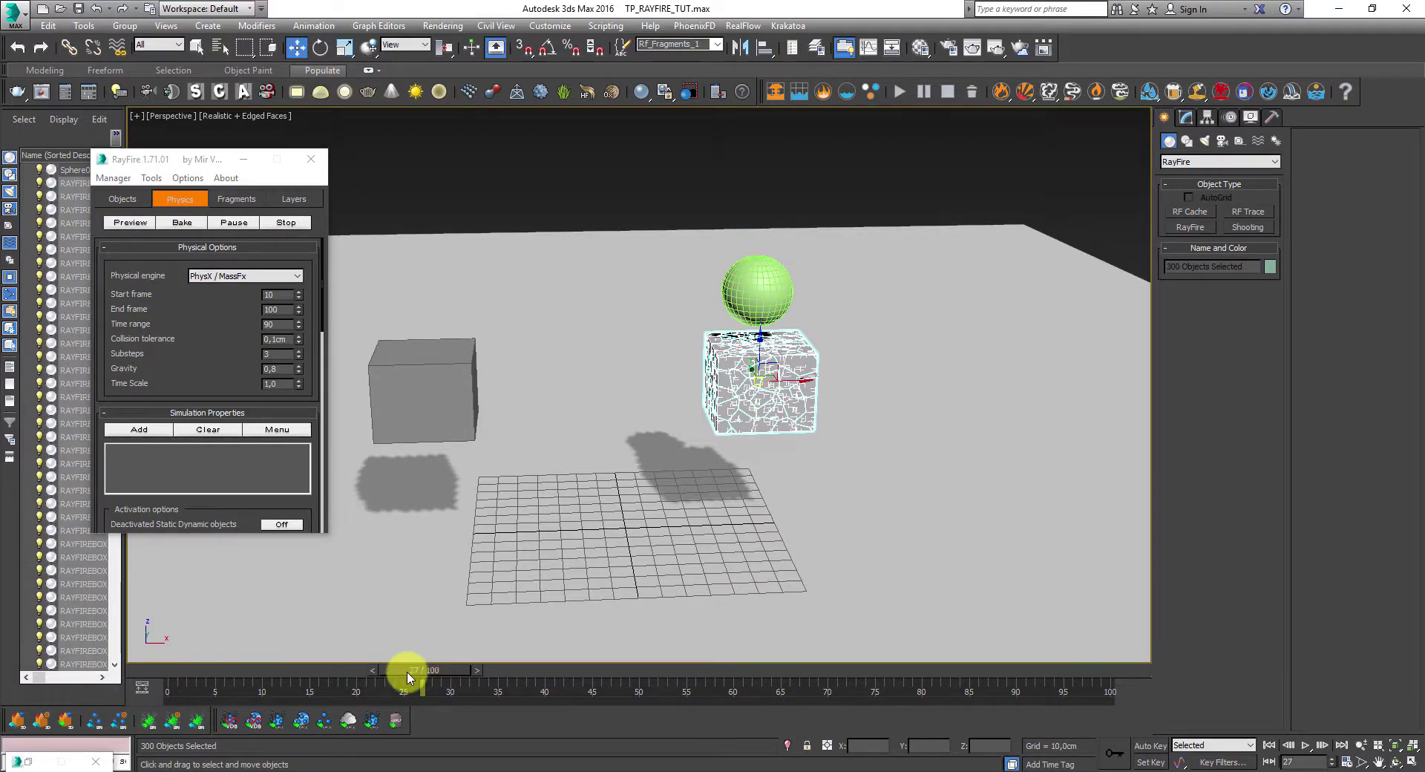
double_click(281, 296)
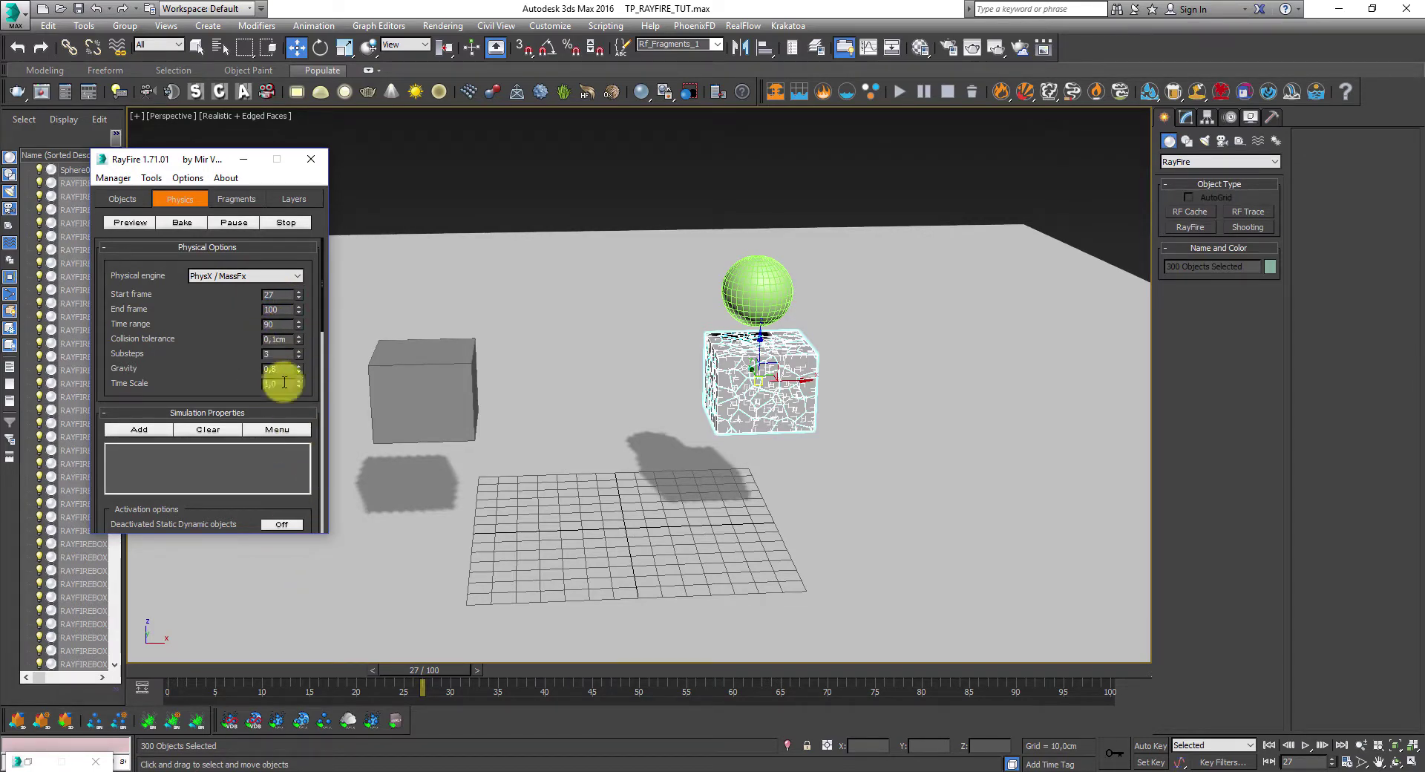
drag(414, 672, 152, 668)
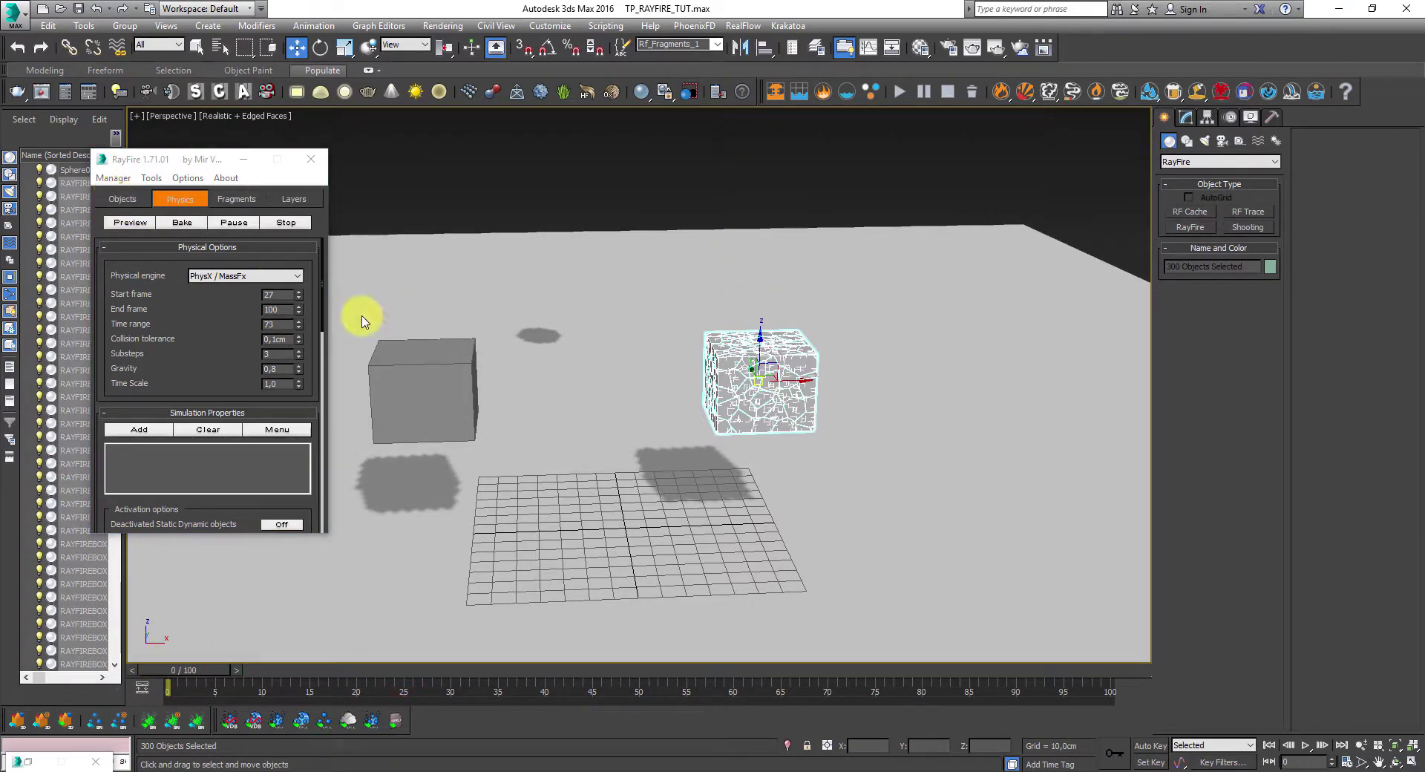
- Preview the RayFire simulation, pause it once the fragments have scattered, and render the perspective view
click(131, 223)
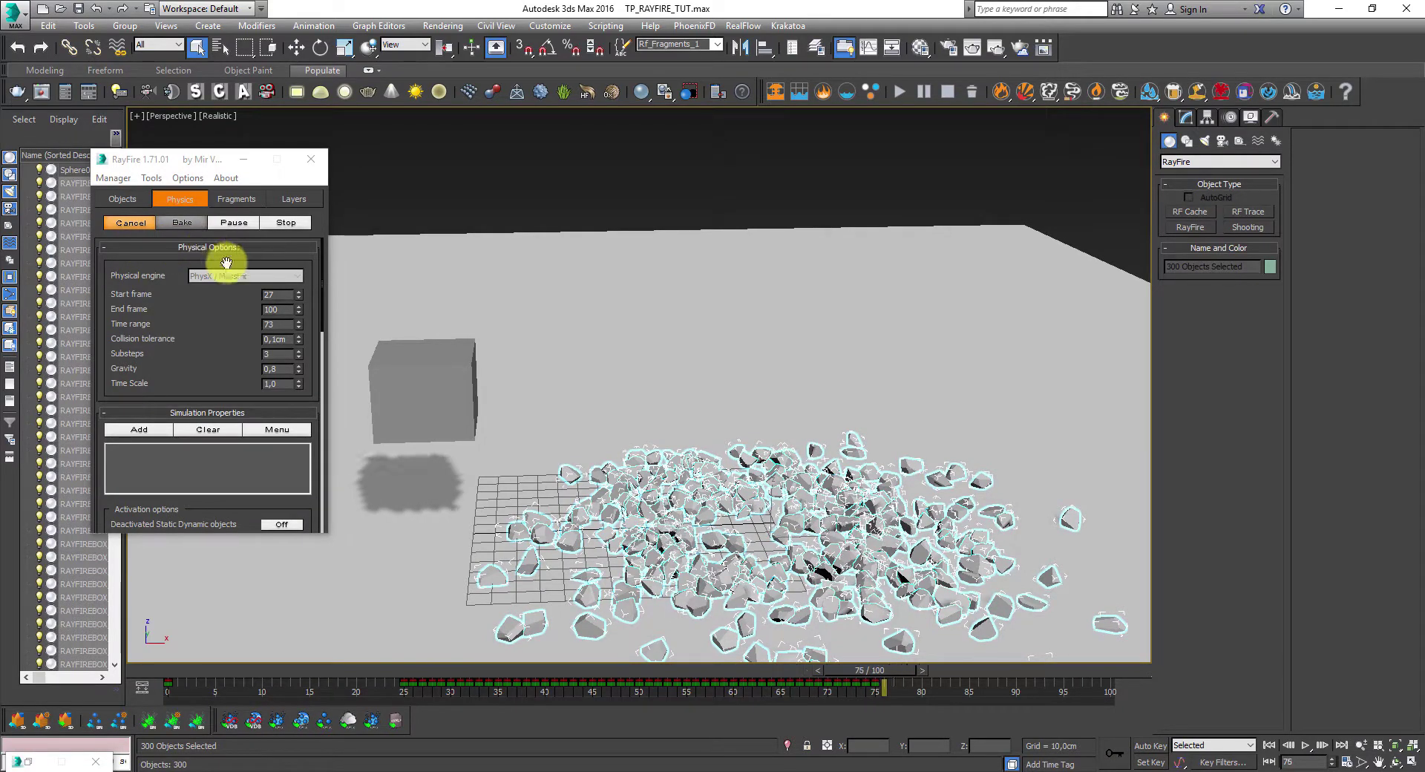
click(234, 223)
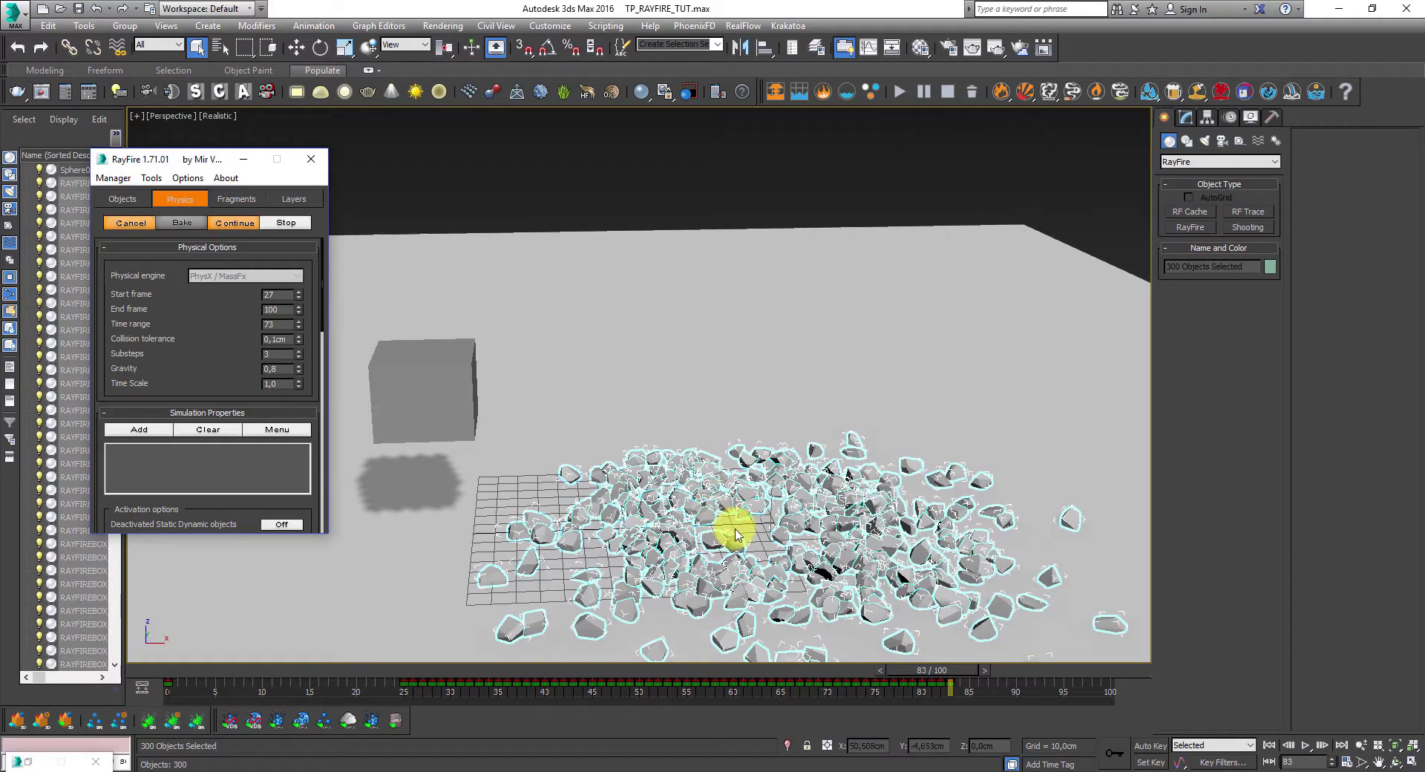
alt+middle_drag(735, 533, 779, 434)
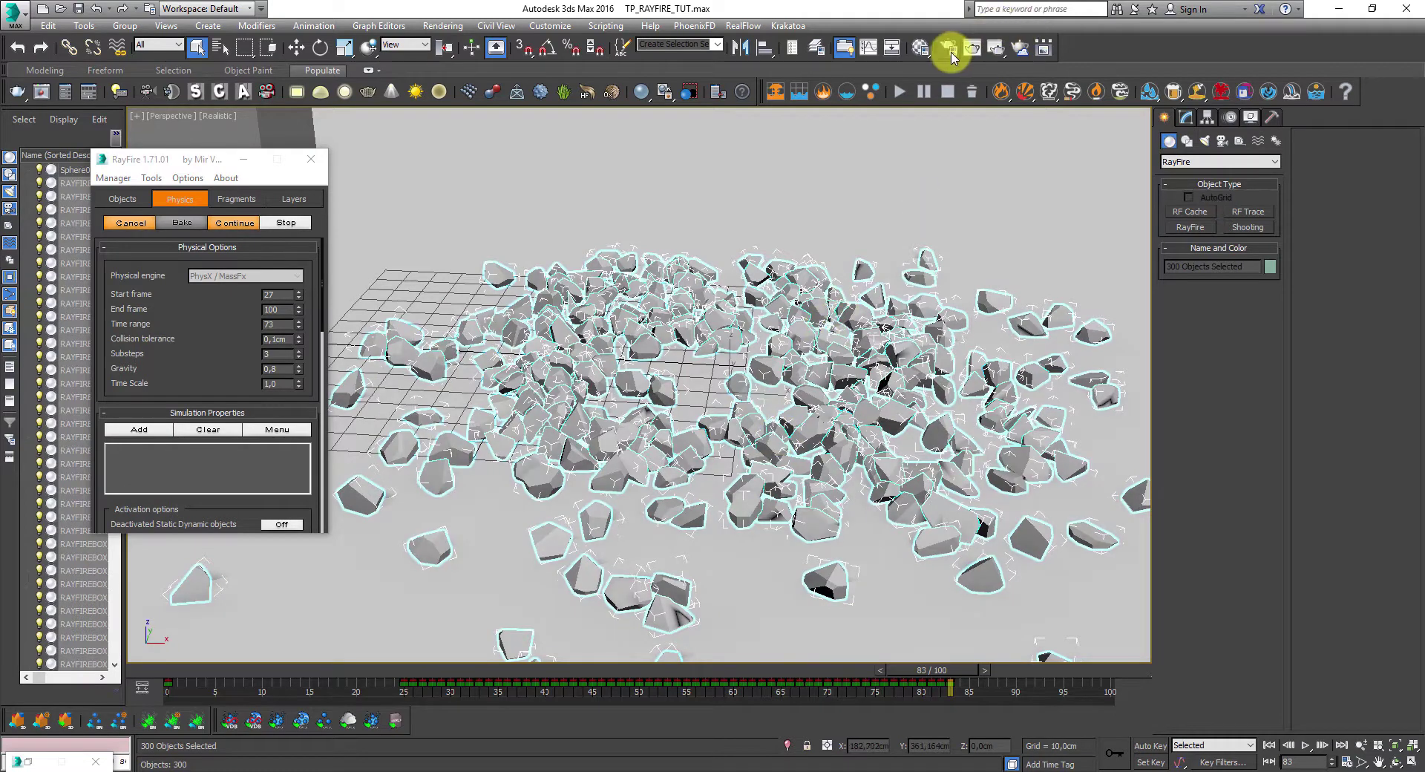
click(993, 49)
drag(860, 167, 834, 105)
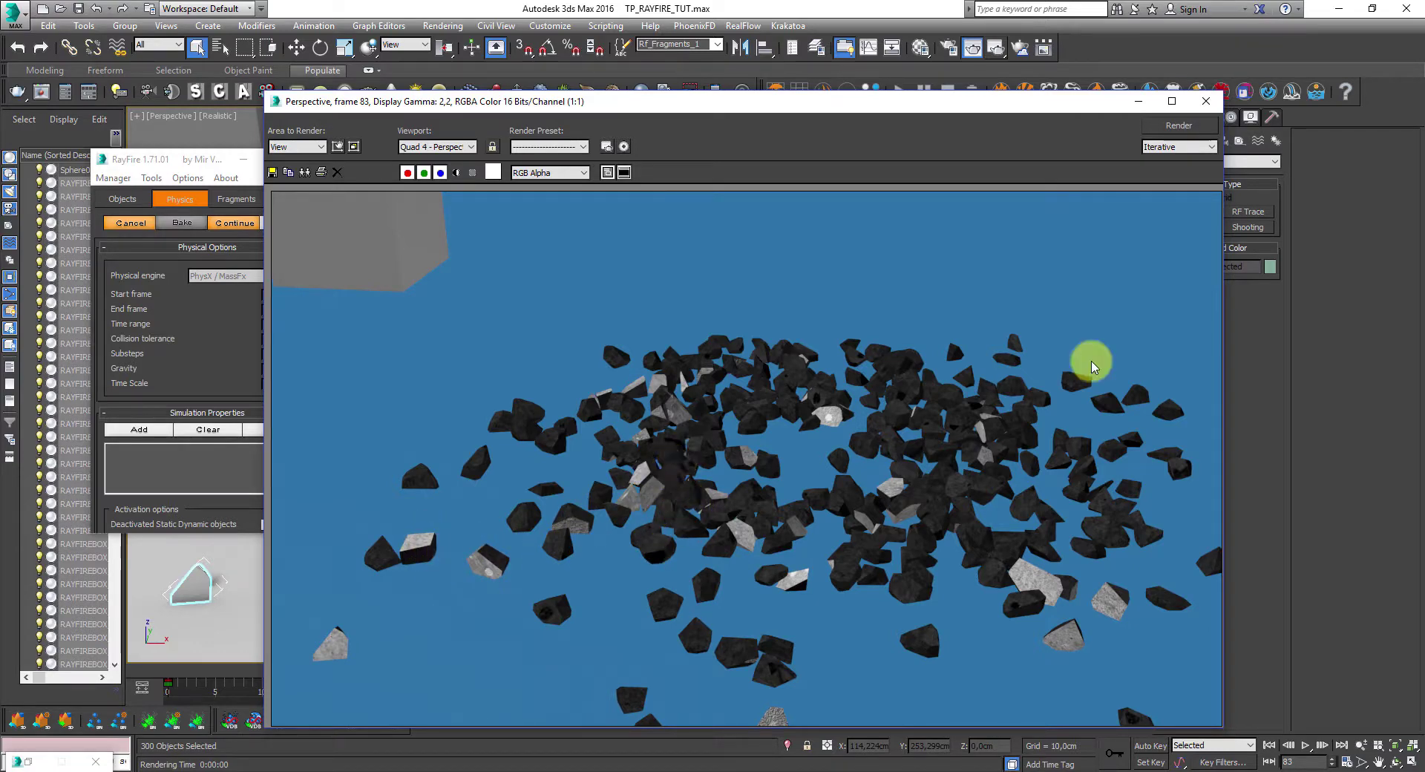
click(1206, 101)
- Render a close-up of the scattered fragments to check their outer and inner materials
scroll(817, 455, up, 5)
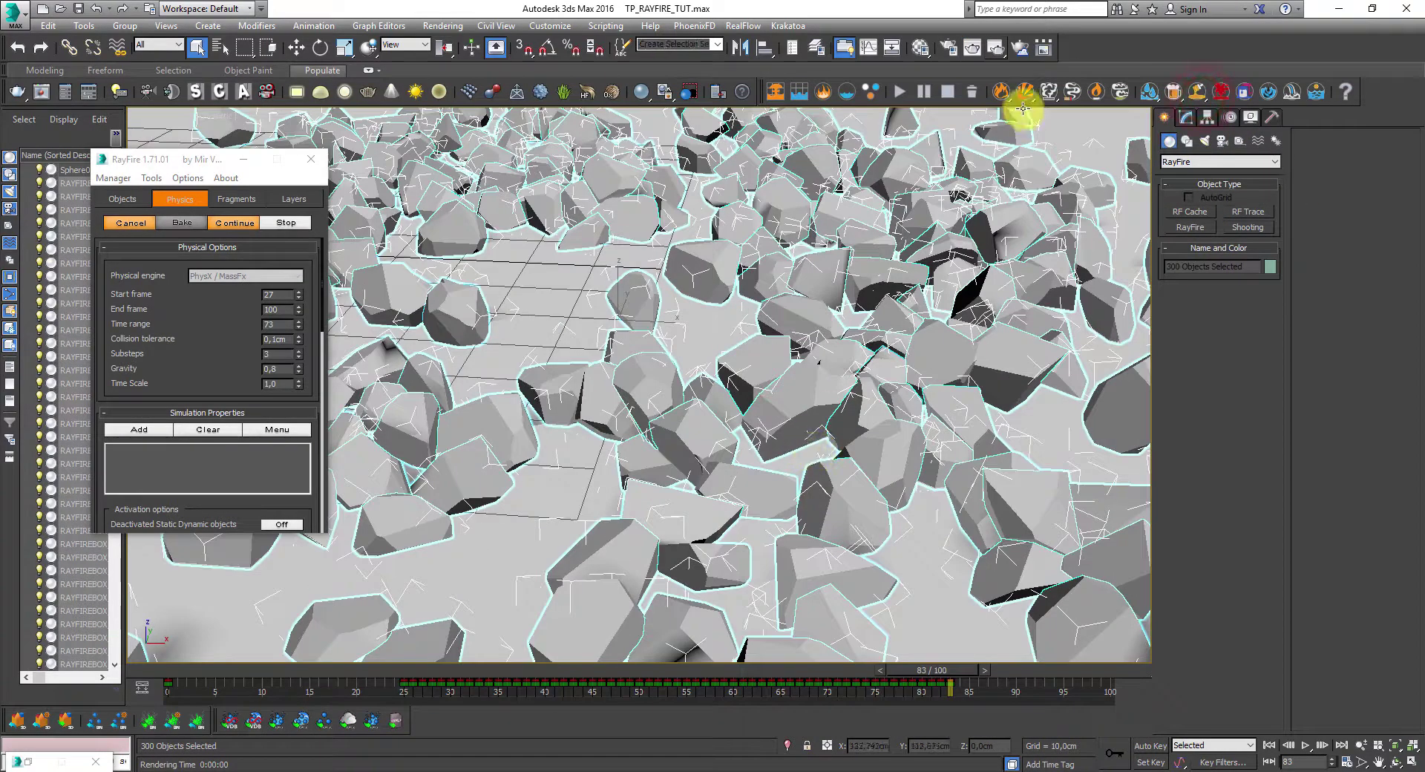
click(990, 49)
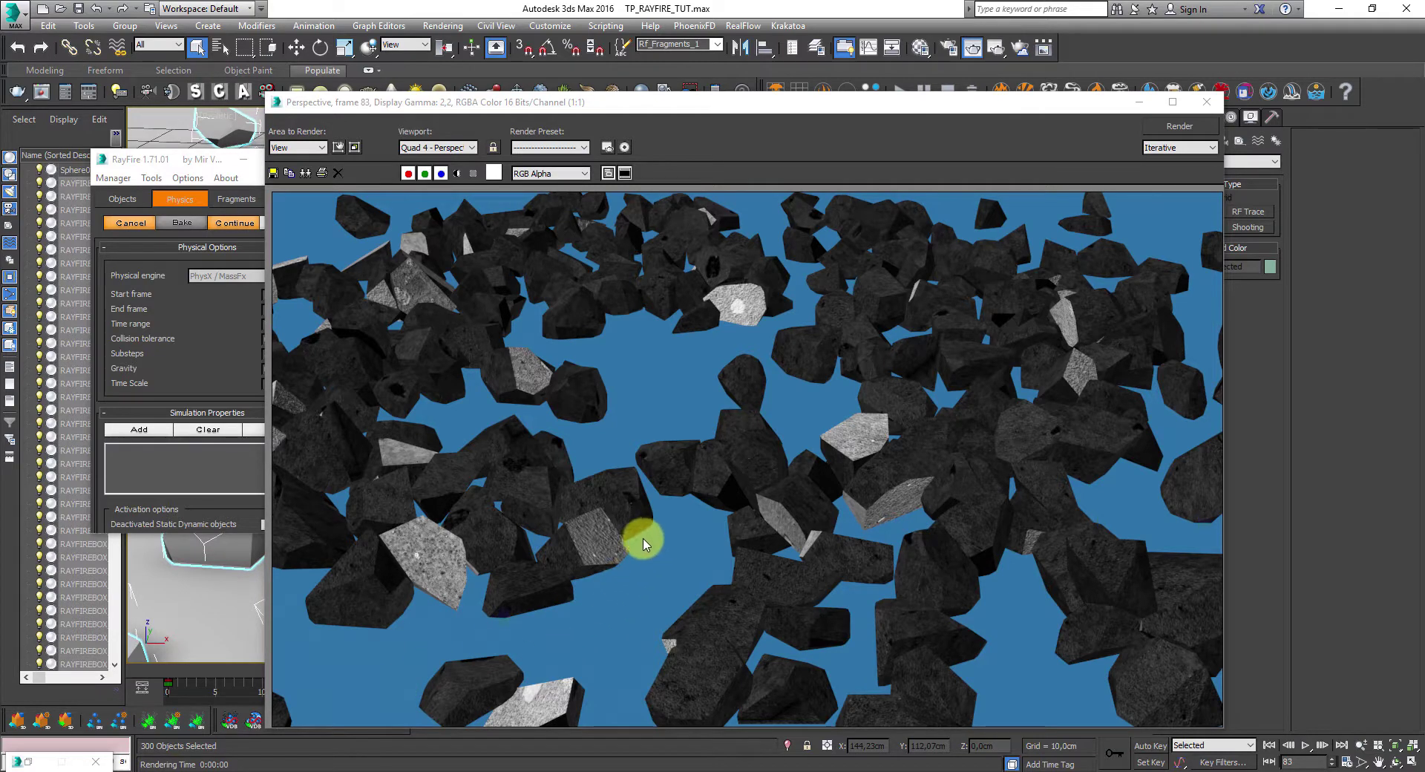
click(1207, 103)
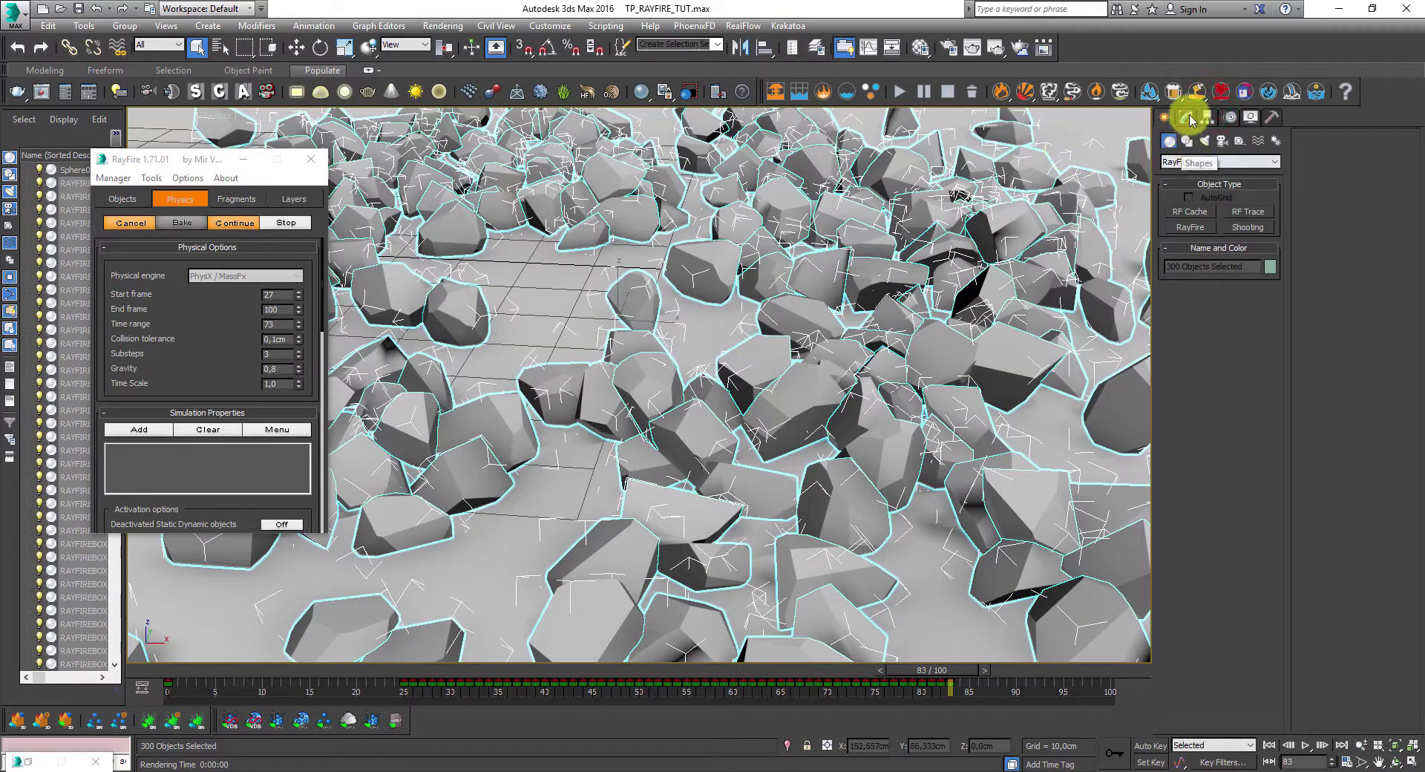
click(1186, 117)
click(1179, 155)
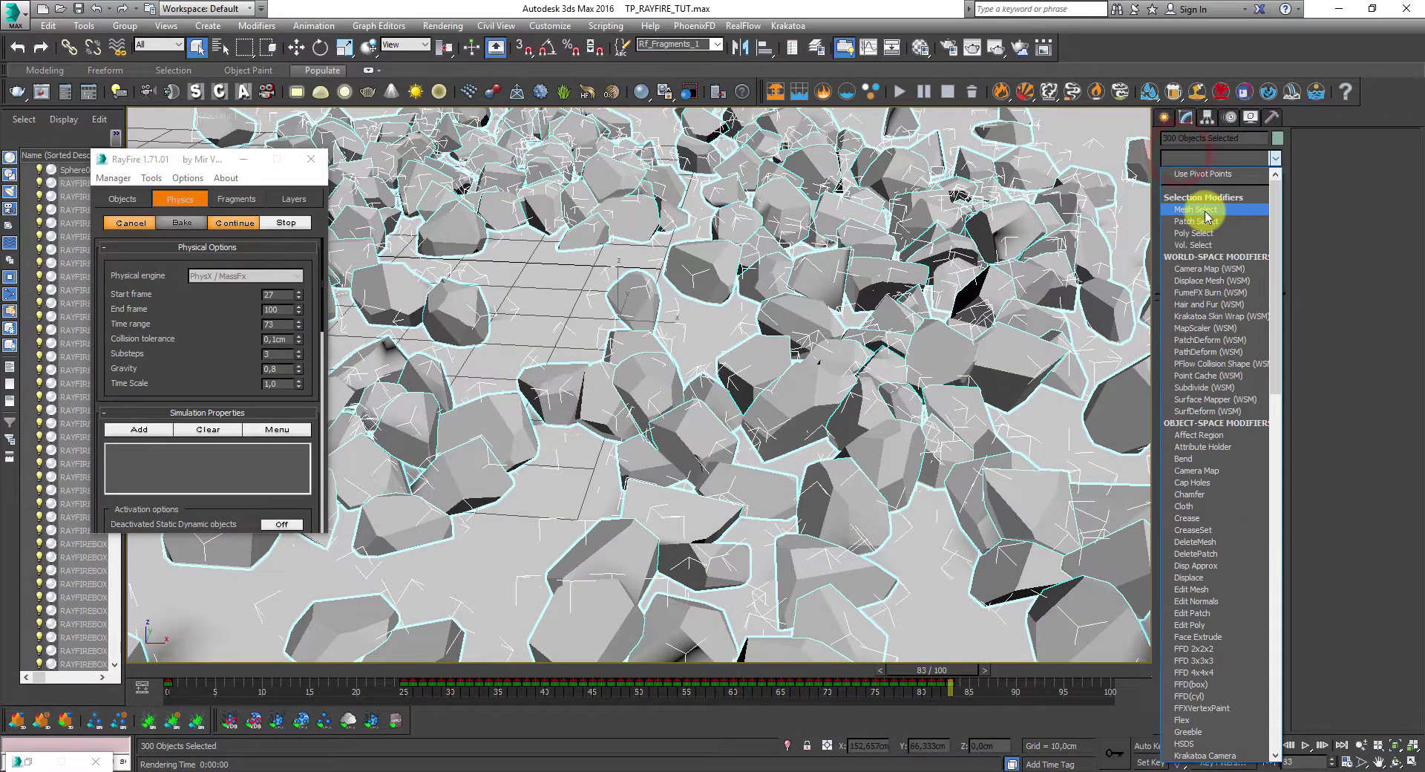
key(r)
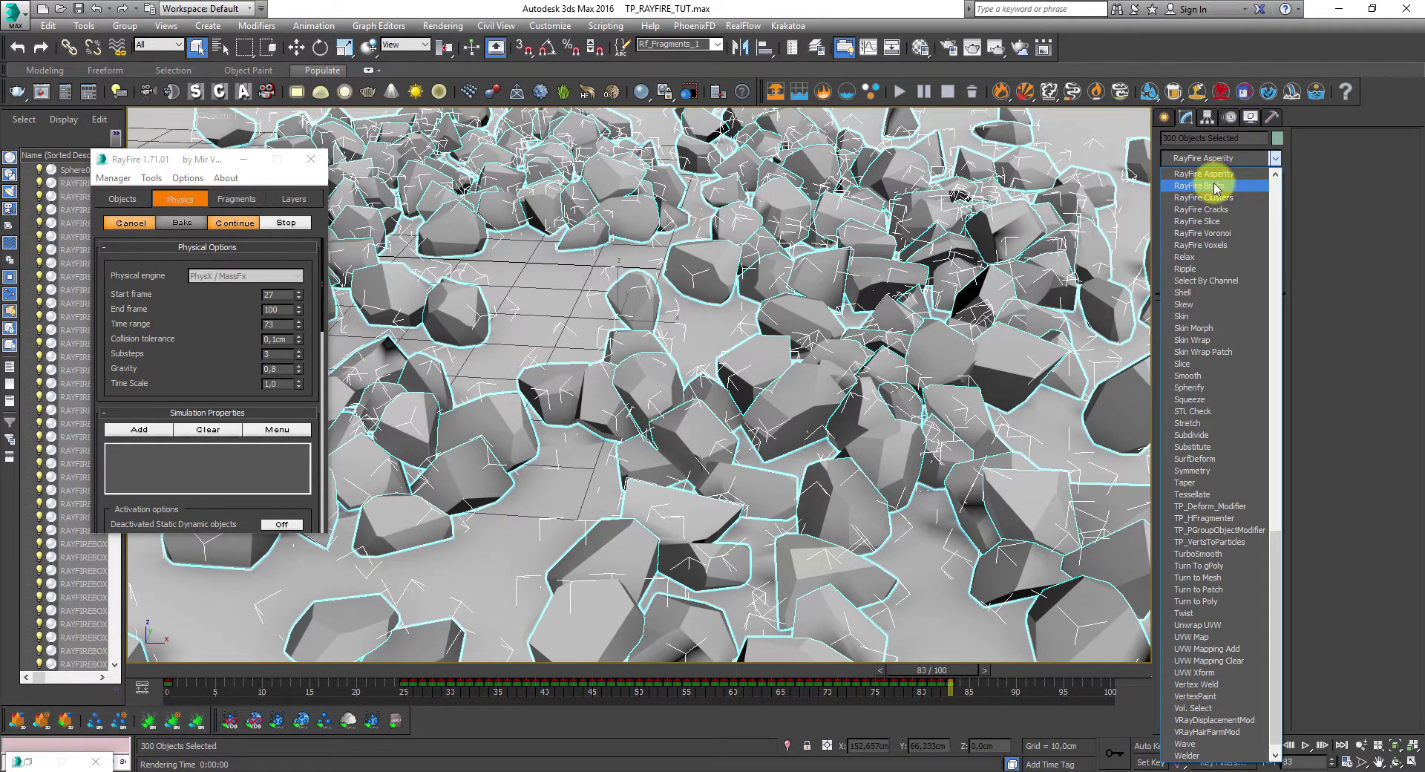
- Return the timeline to frame 0 and stop the RayFire simulation preview
scroll(711, 403, down, 5)
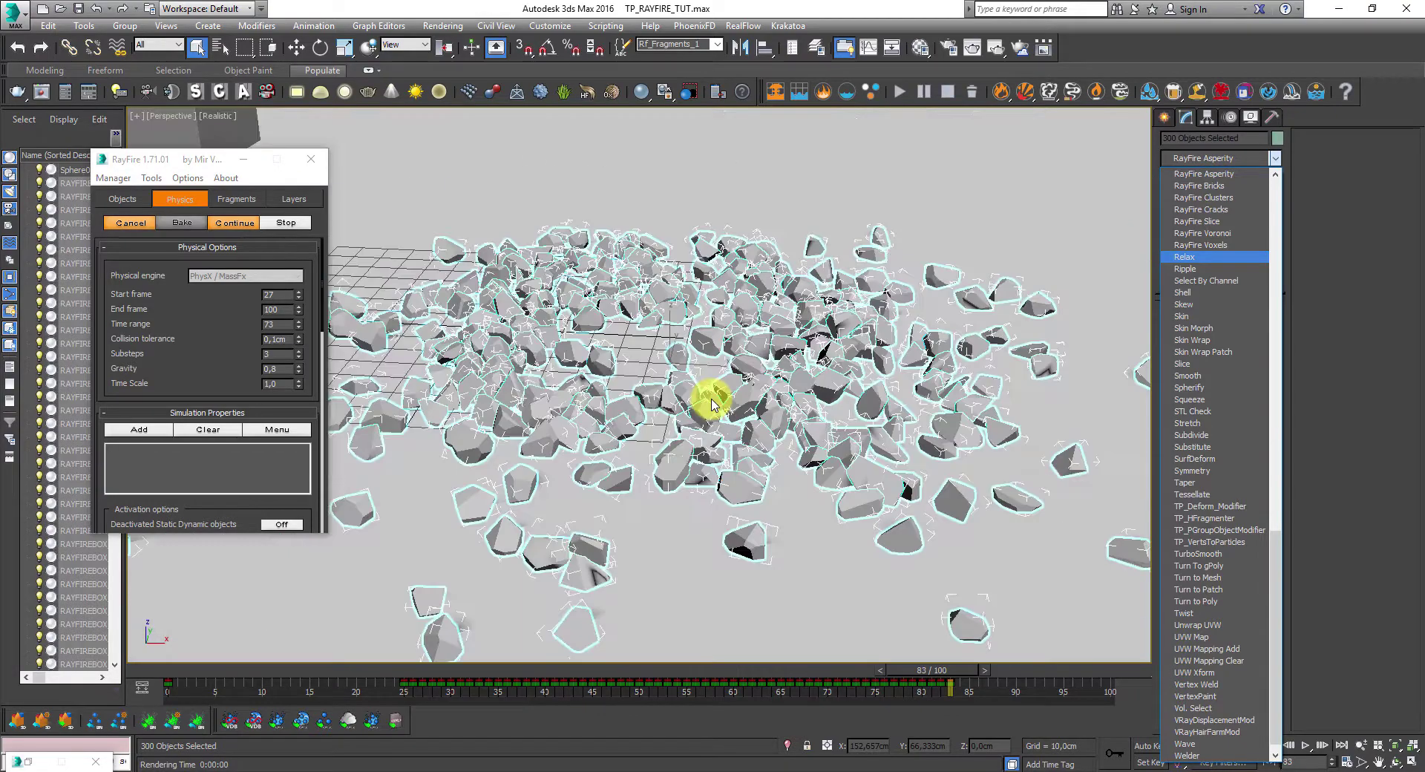
click(909, 669)
drag(636, 673, 191, 660)
scroll(585, 422, down, 2)
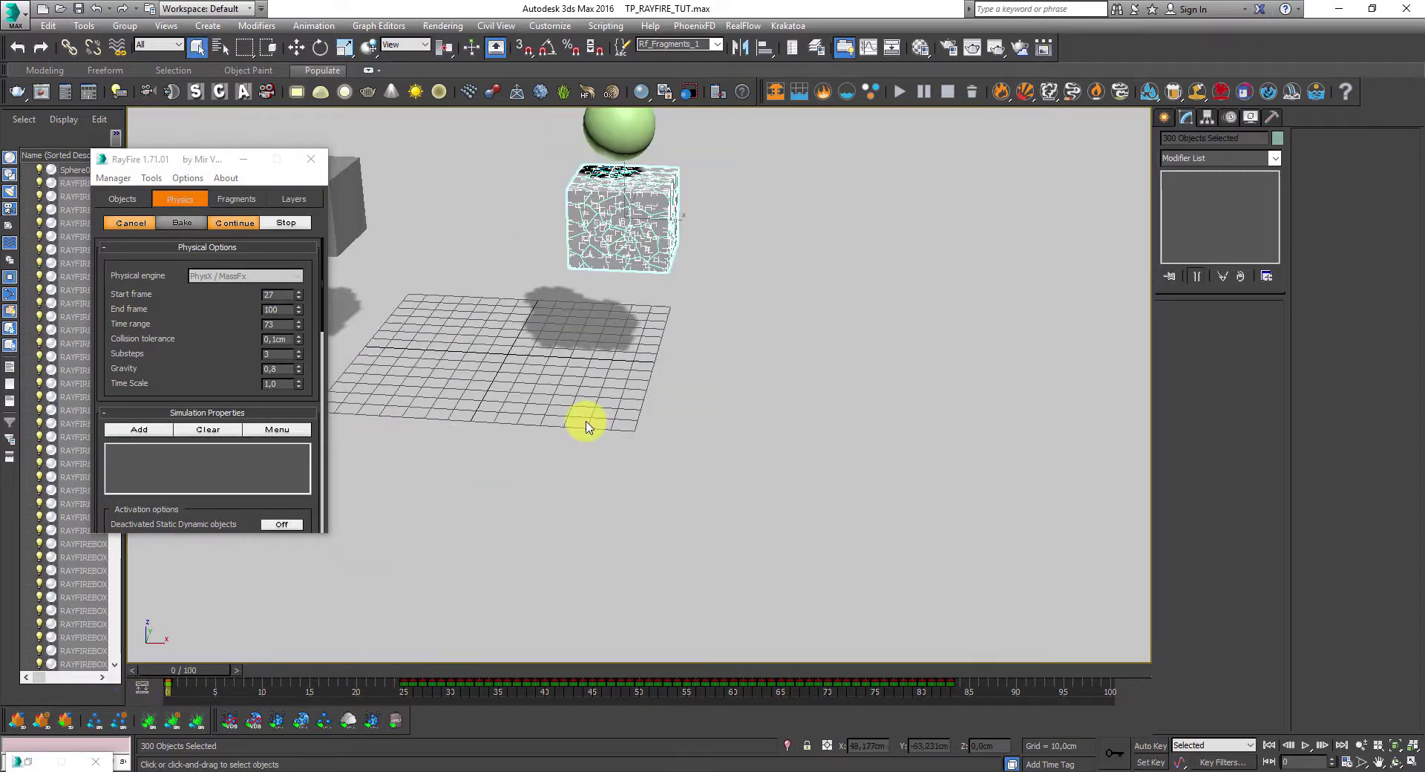
click(284, 223)
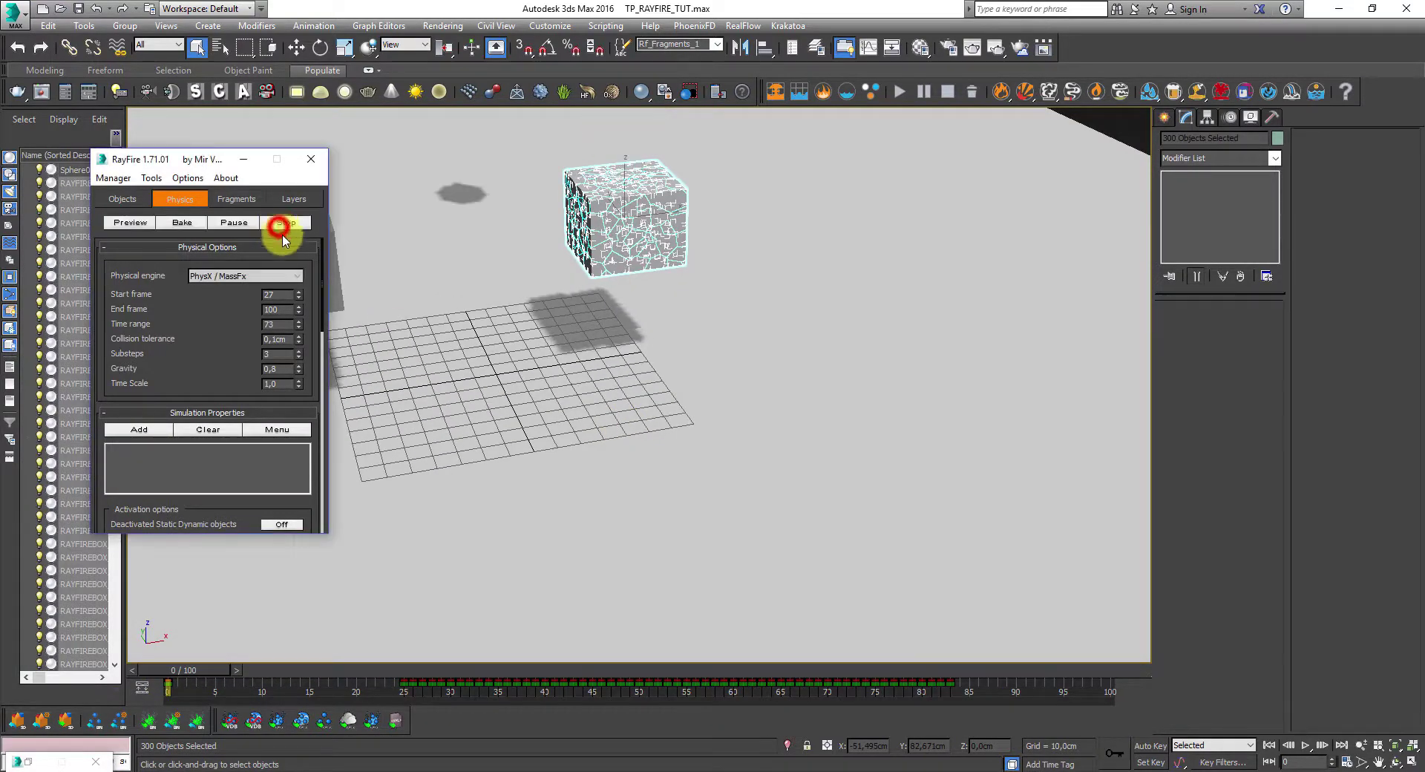
drag(191, 664, 144, 671)
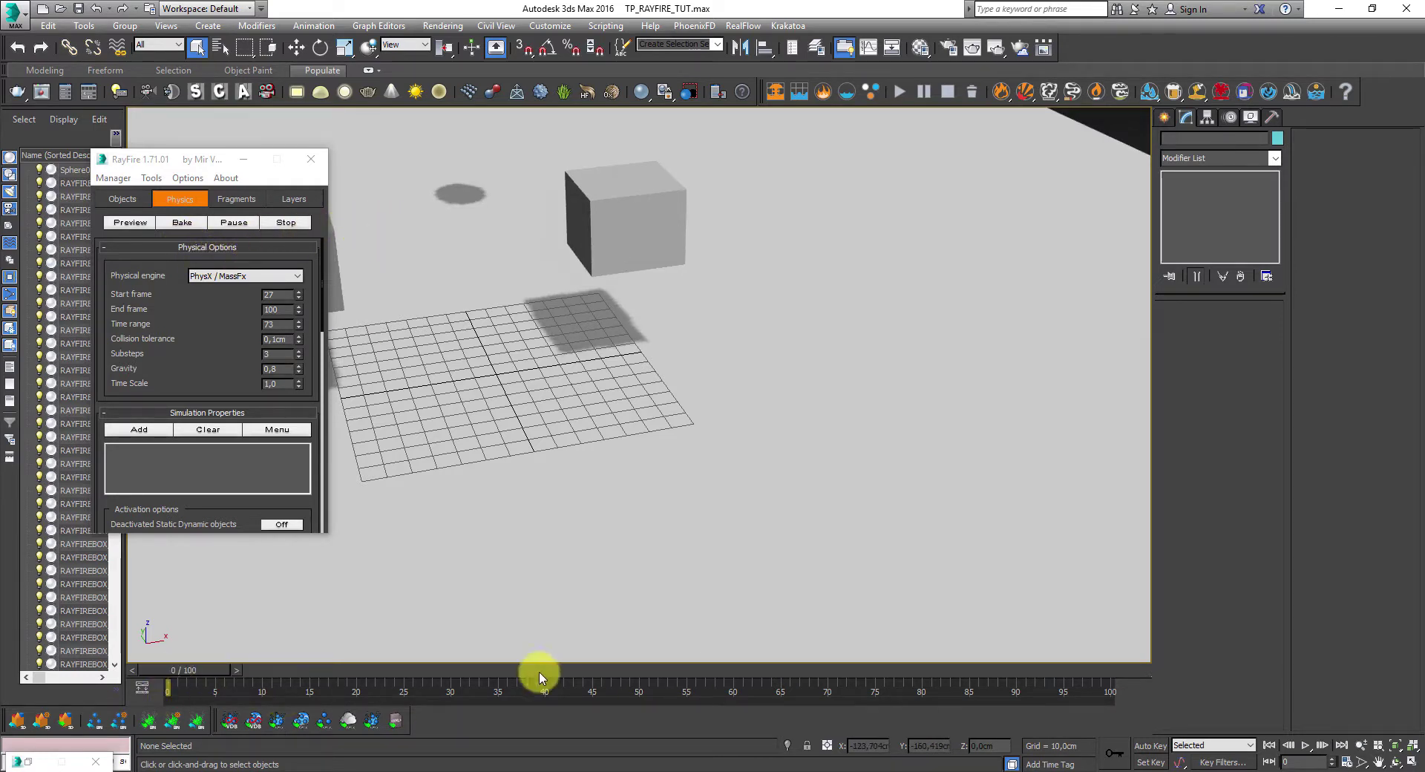
- Bake the RayFire simulation of the fragments from frame 27 to frame 100
click(182, 223)
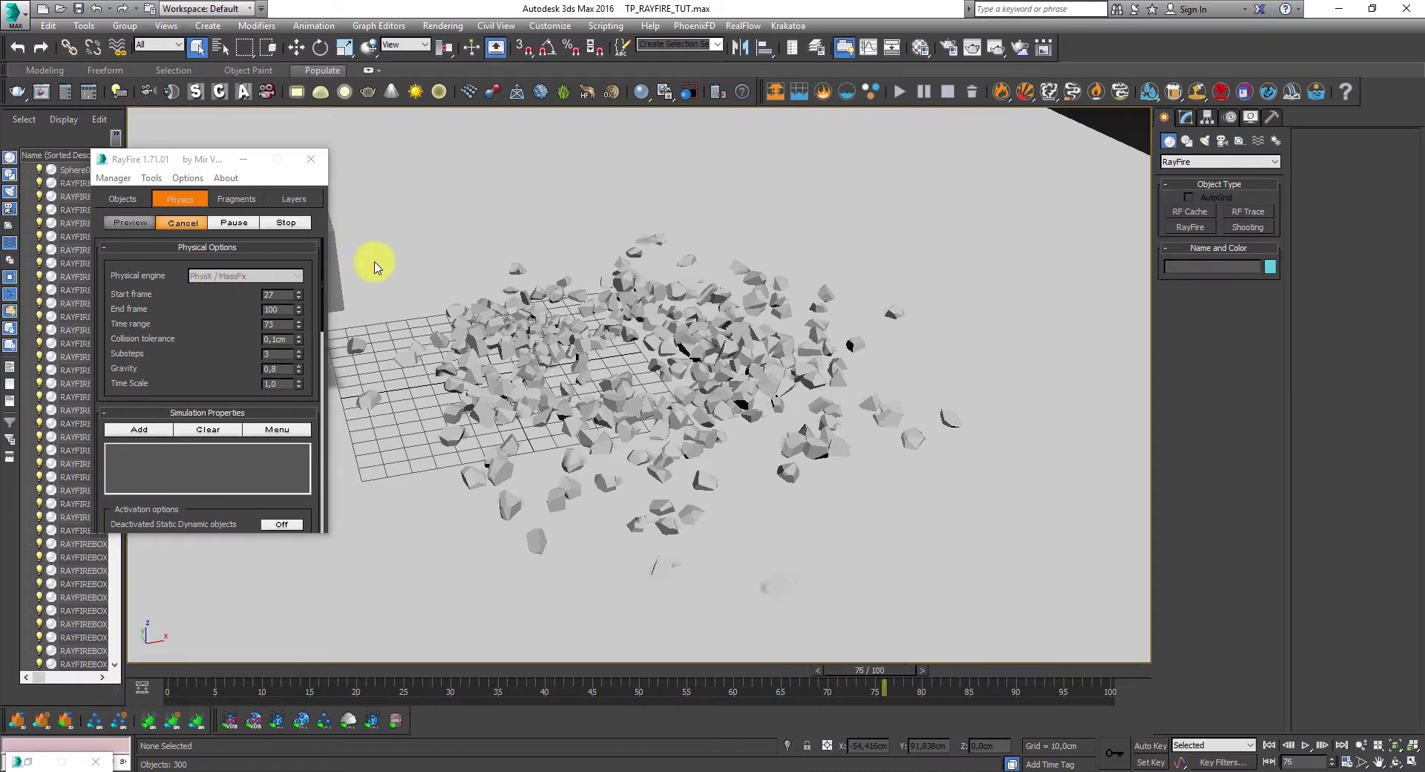
mouse_move(518, 320)
alt+middle_down()
mouse_move(560, 299)
mouse_move(513, 304)
alt+middle_up()
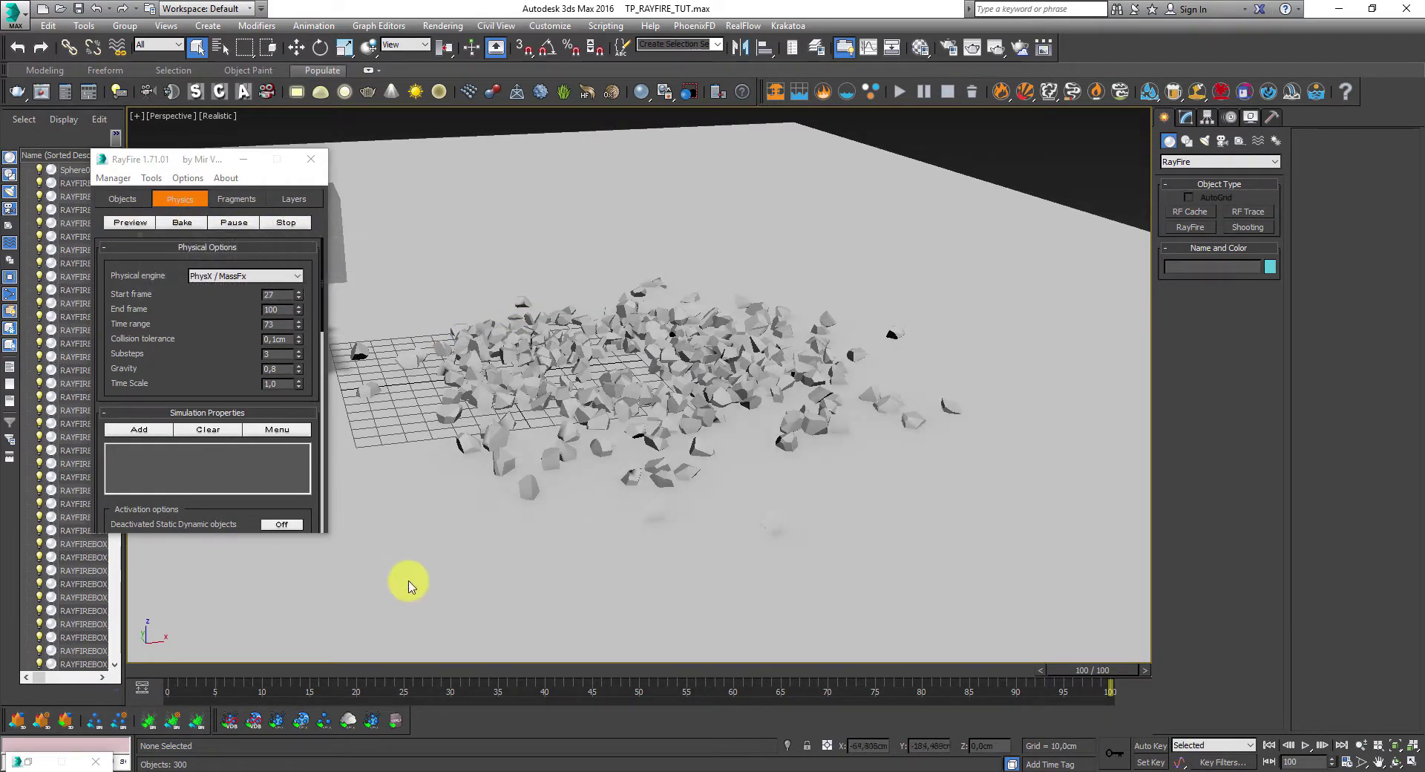
- Scrub the baked animation to frame 39 and render the perspective view
drag(261, 670, 547, 669)
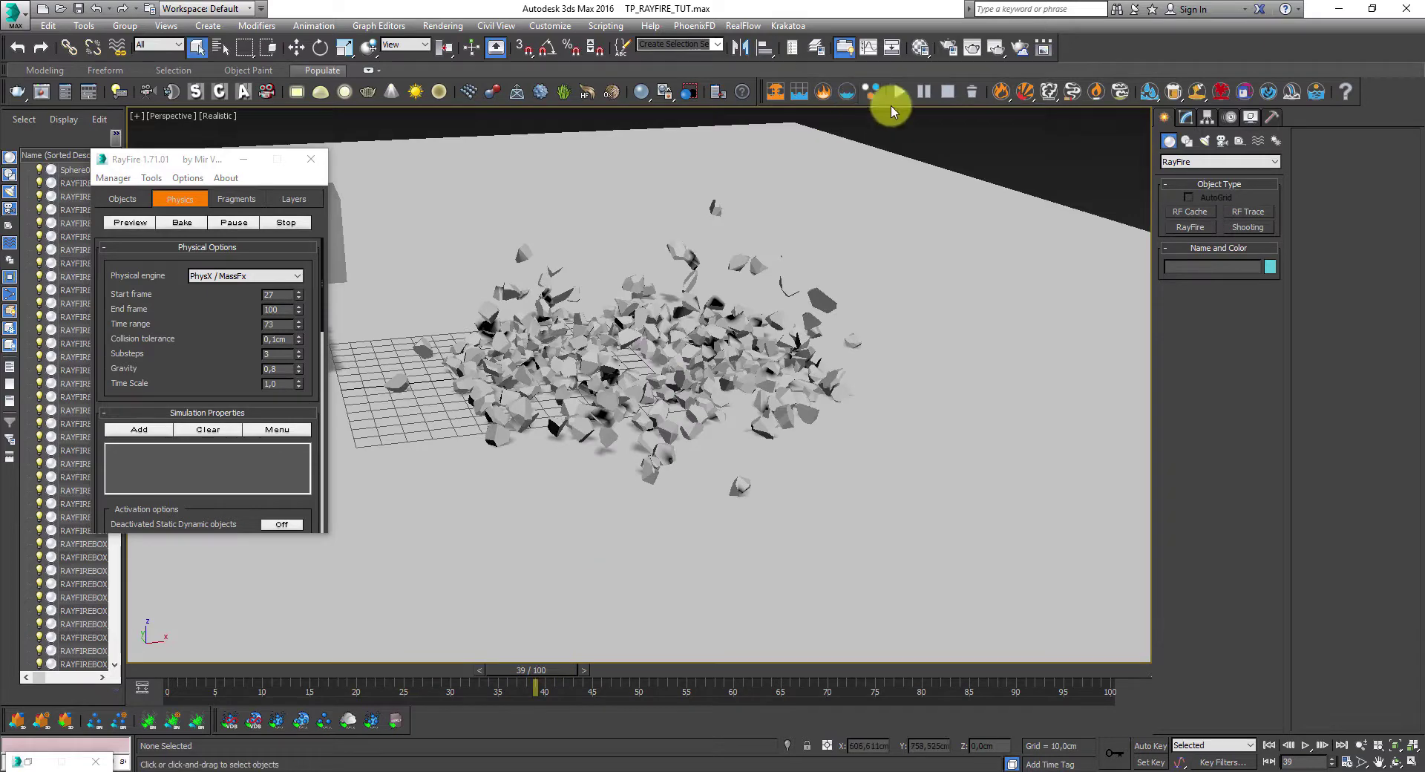
click(995, 49)
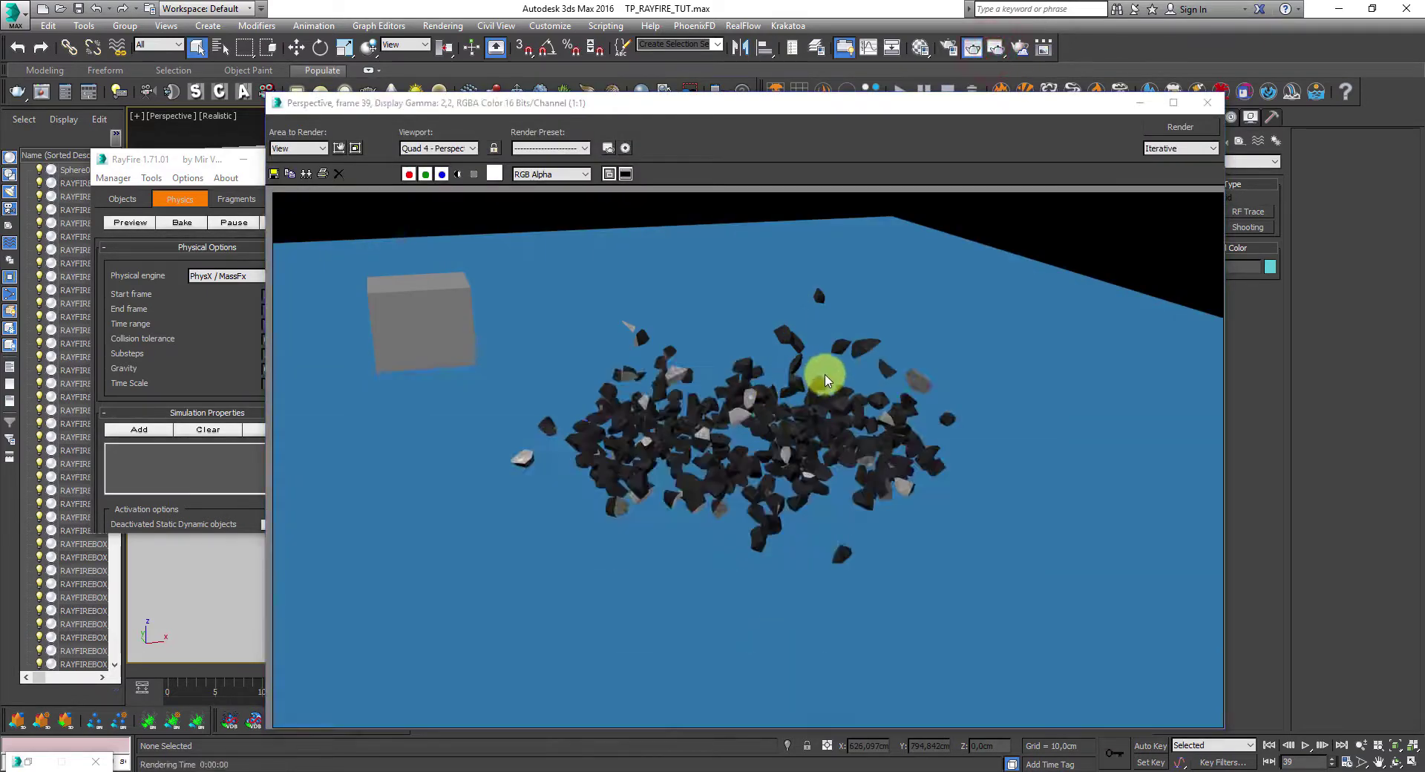
click(1209, 104)
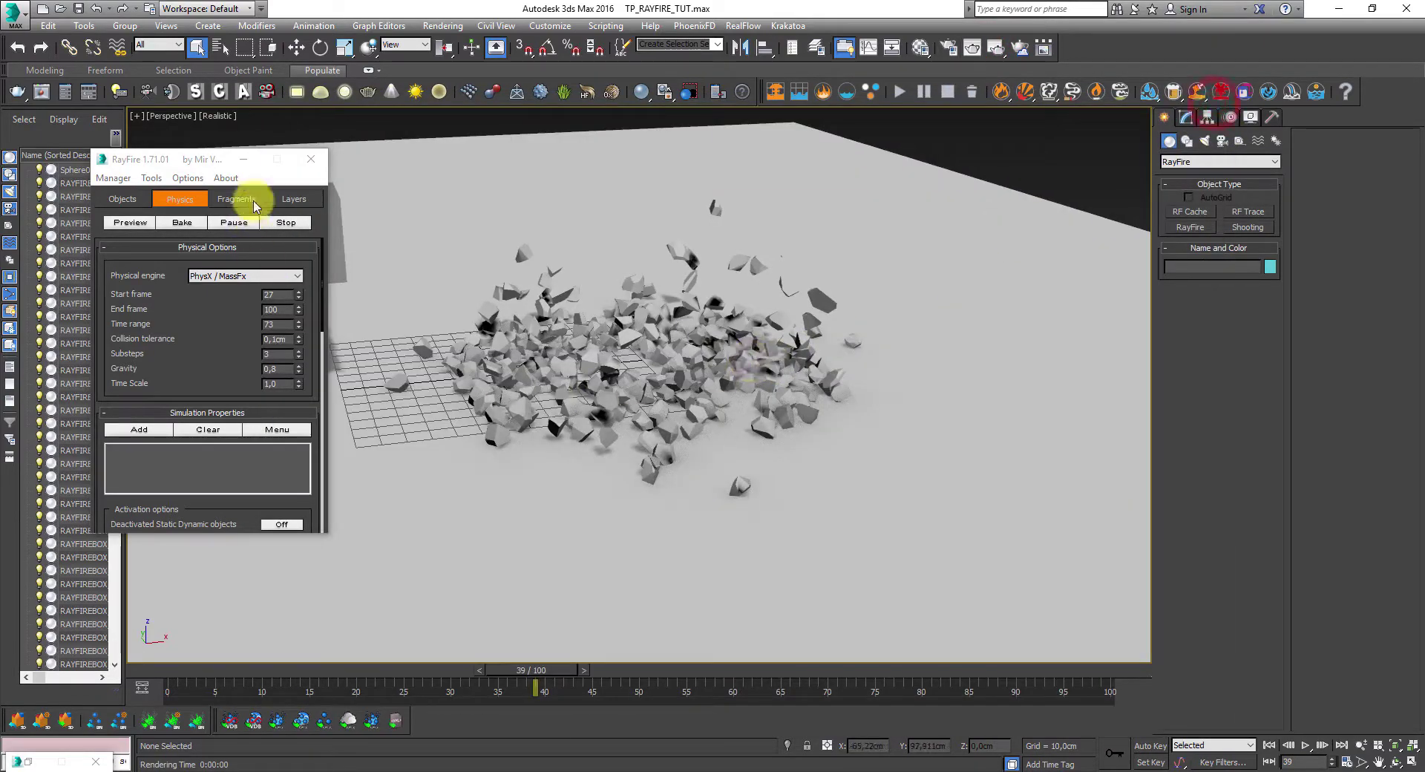
- Close the RayFire floater and turn on Edged Faces shading in the perspective viewport
click(313, 164)
mouse_move(672, 407)
alt+middle_down()
mouse_move(636, 414)
mouse_move(585, 391)
mouse_move(683, 401)
mouse_move(661, 404)
alt+middle_up()
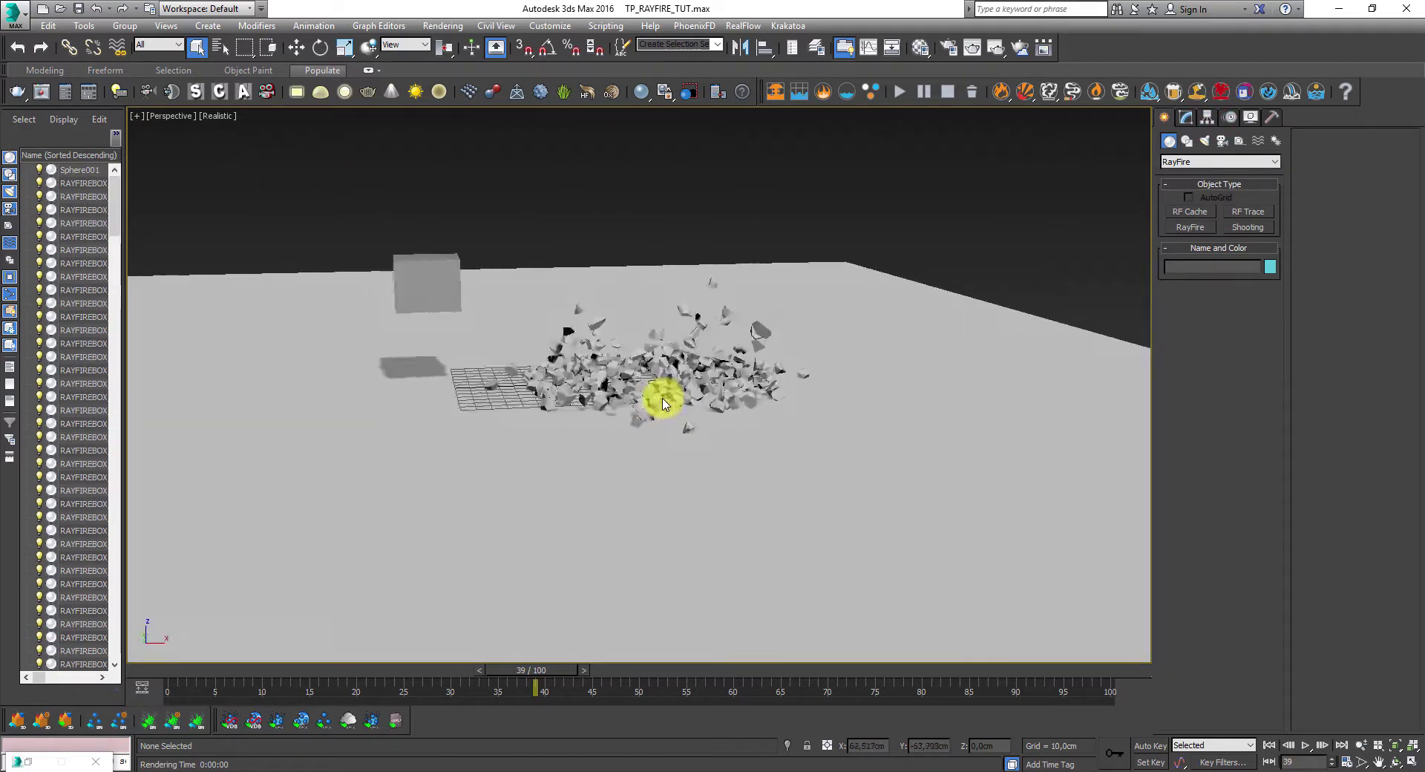
scroll(501, 384, up, 3)
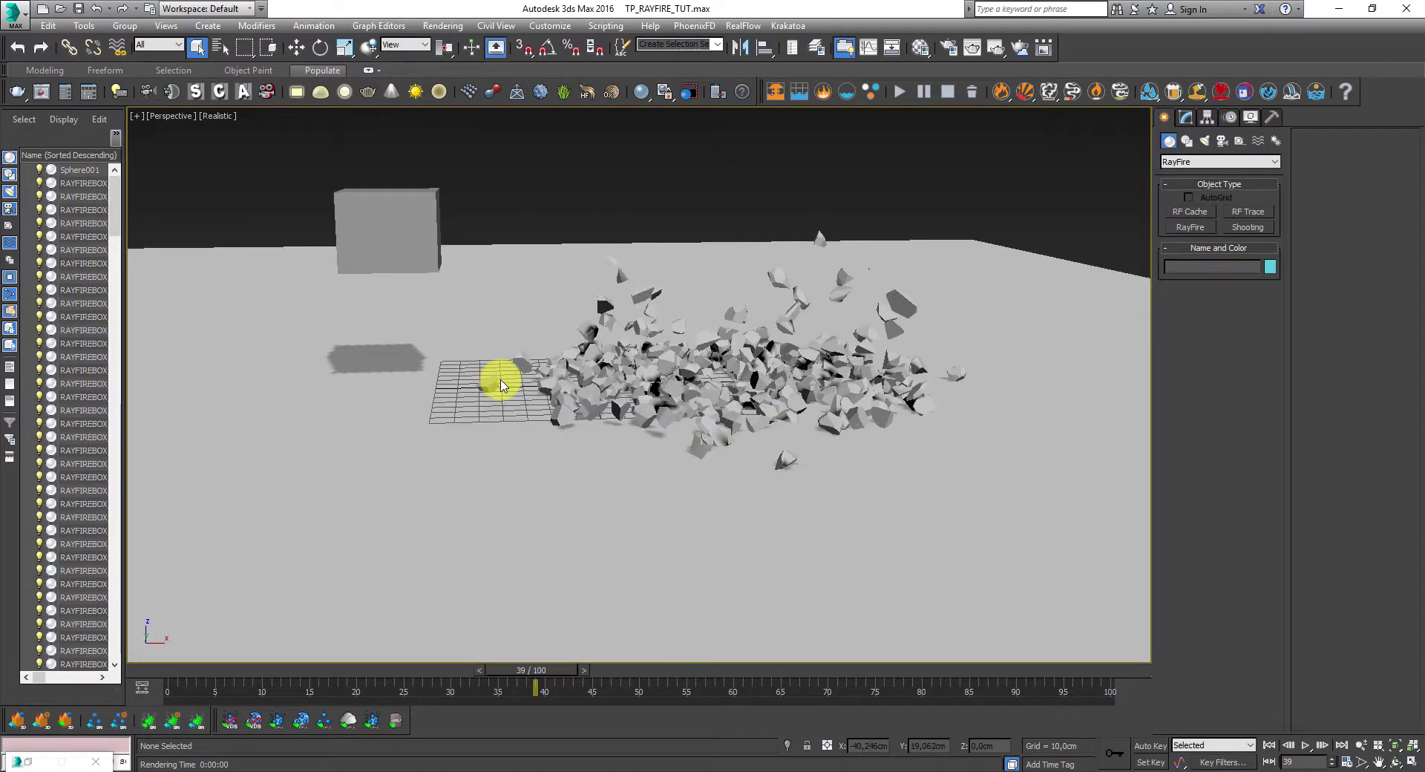
click(214, 120)
click(255, 181)
mouse_move(509, 328)
alt+middle_down()
mouse_move(544, 345)
mouse_move(515, 341)
alt+middle_up()
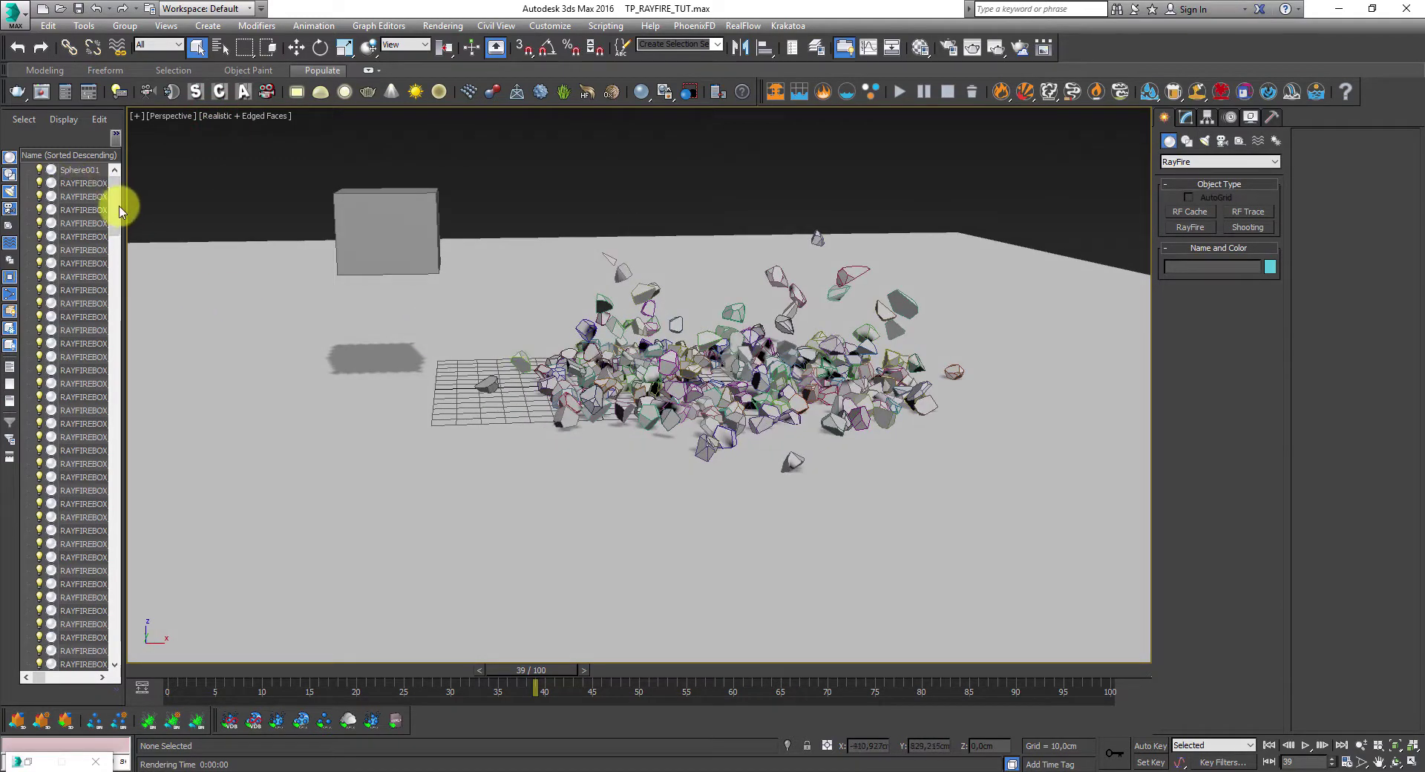
- Group the RAYFIREBOX object and all its fragments under the name RAYFIRE, collapse the group in the object list and clear the selection
drag(124, 201, 229, 653)
click(86, 187)
shift+click(84, 637)
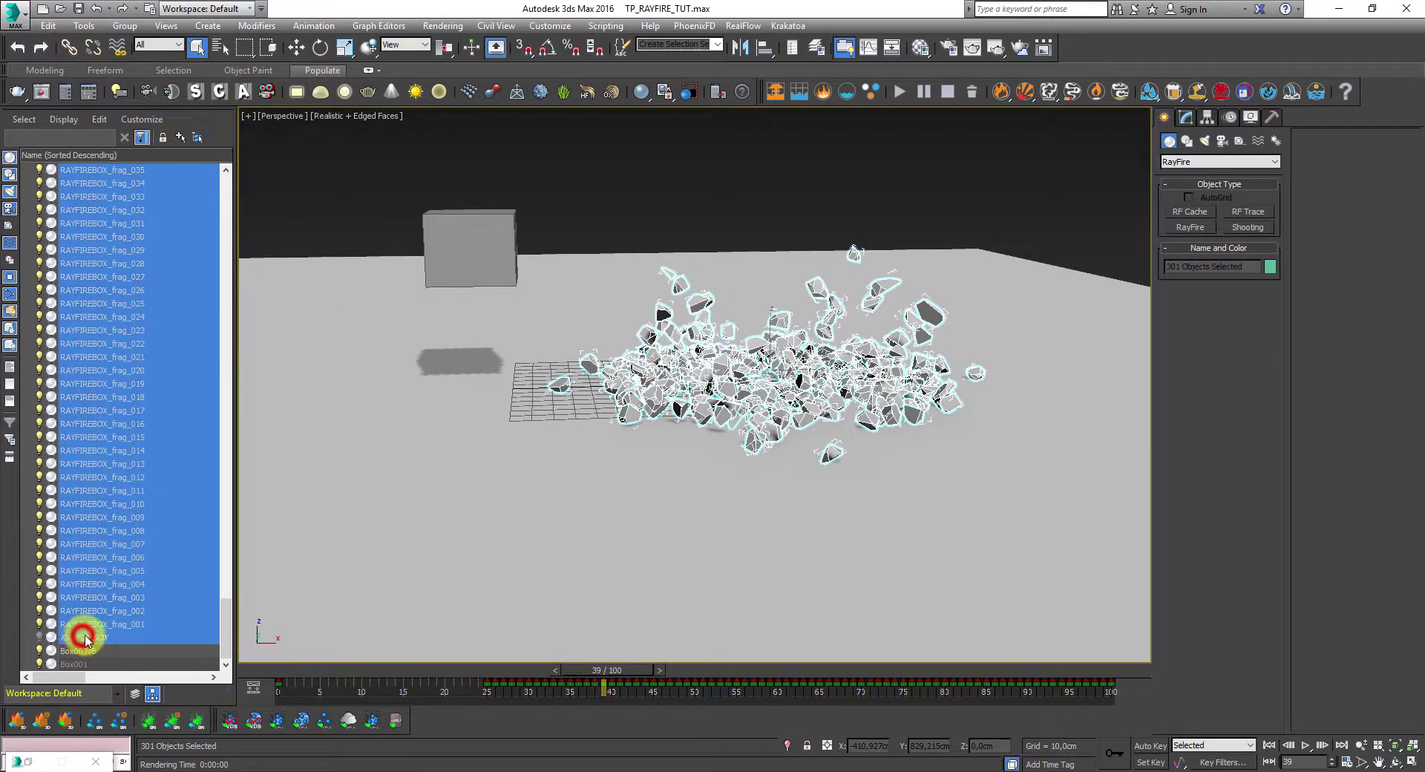
click(124, 26)
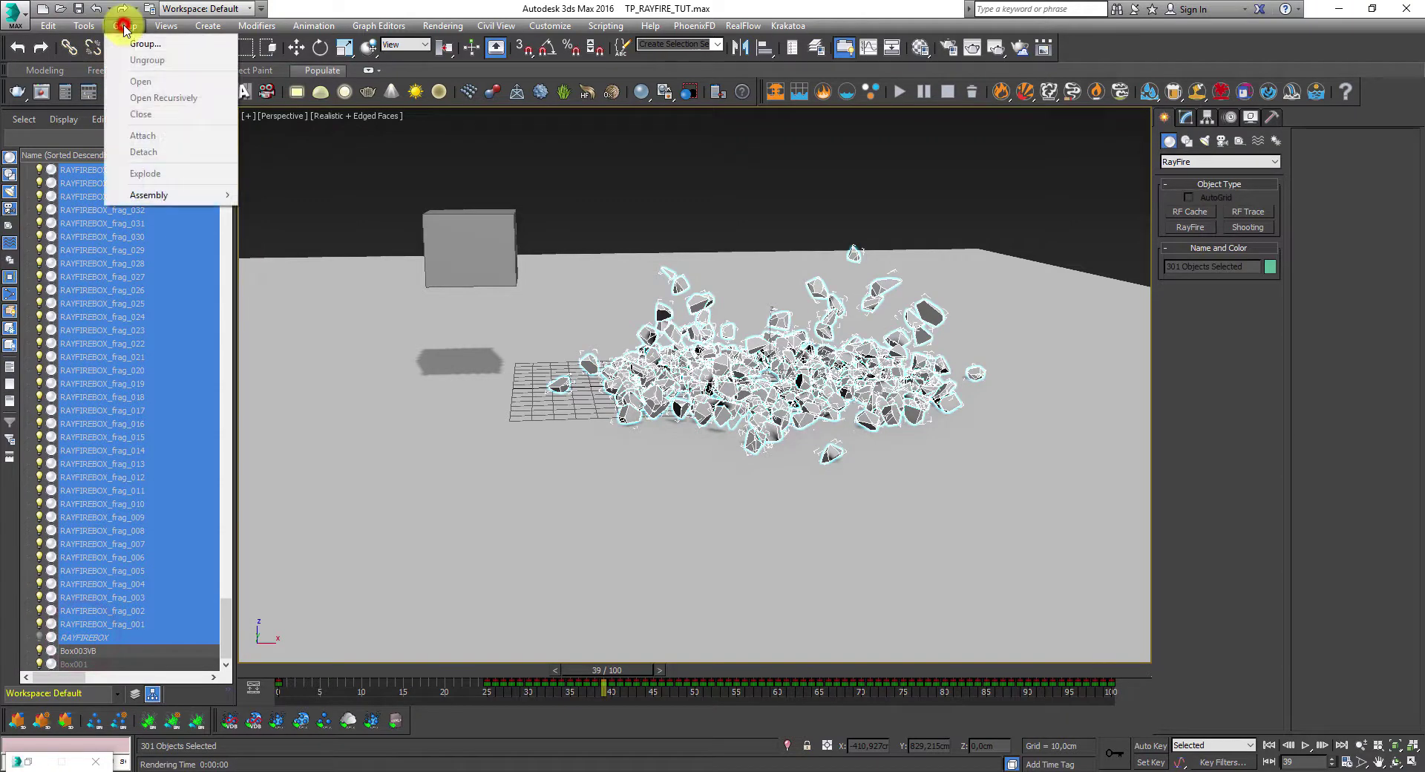
click(128, 38)
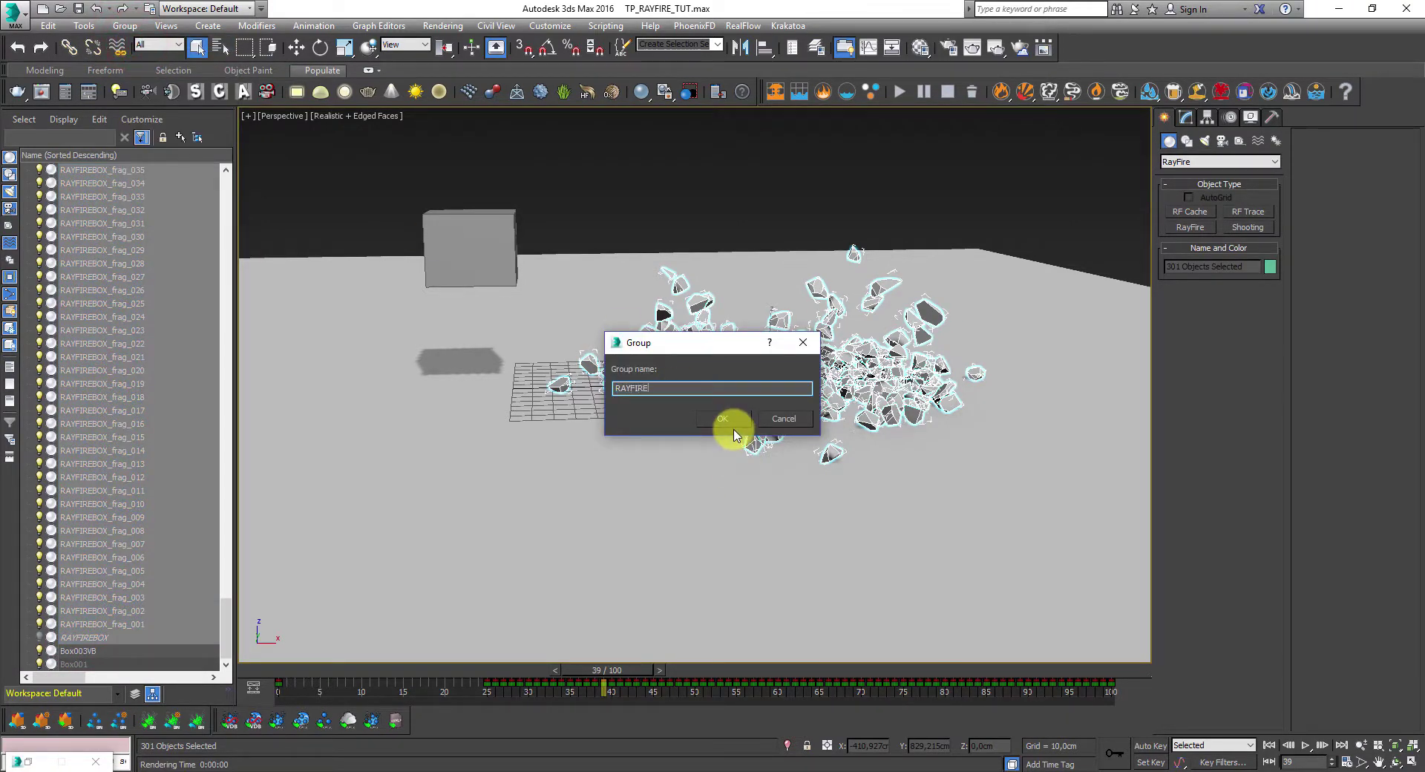
click(732, 420)
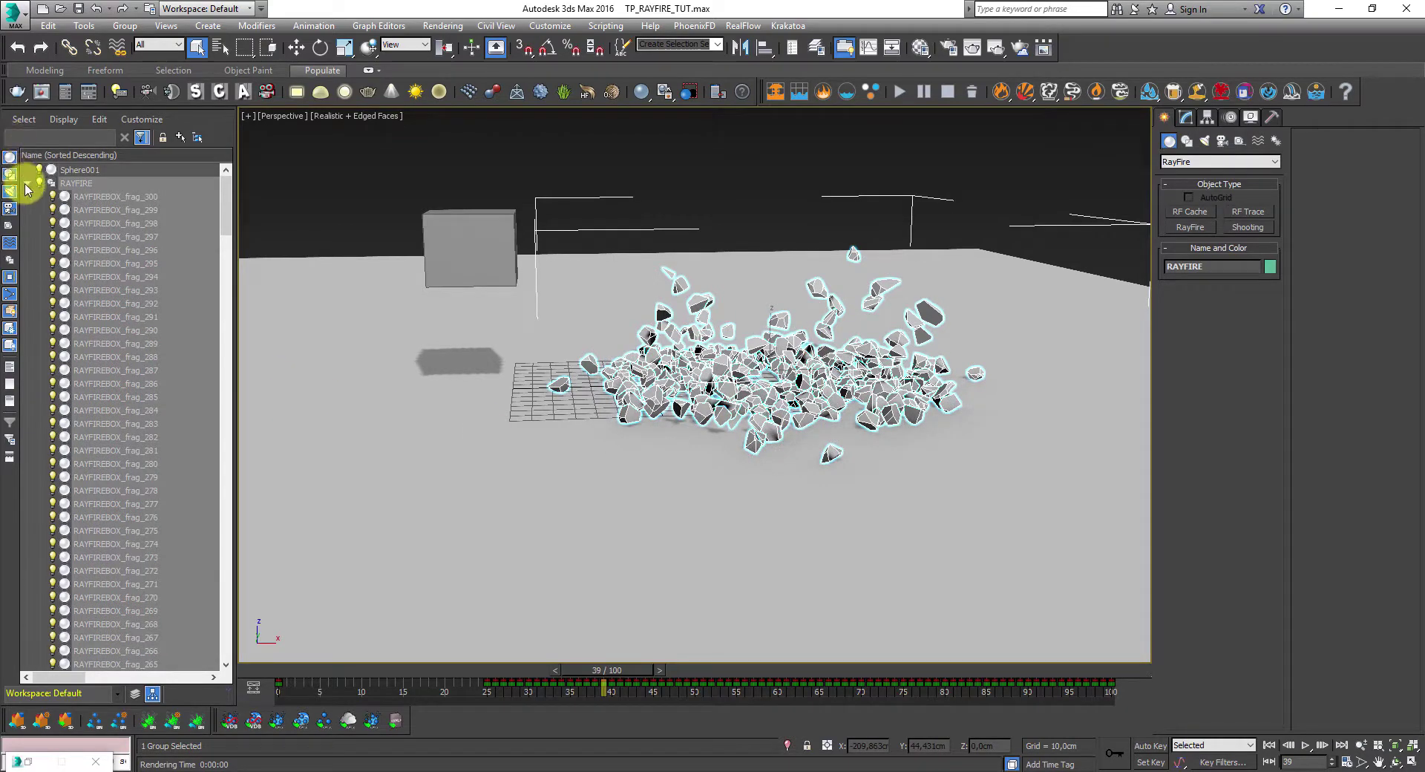
click(27, 184)
click(138, 305)
- Move the intact box Box003VB up and away from the fragments to about X -128 cm, Z 199 cm
click(491, 250)
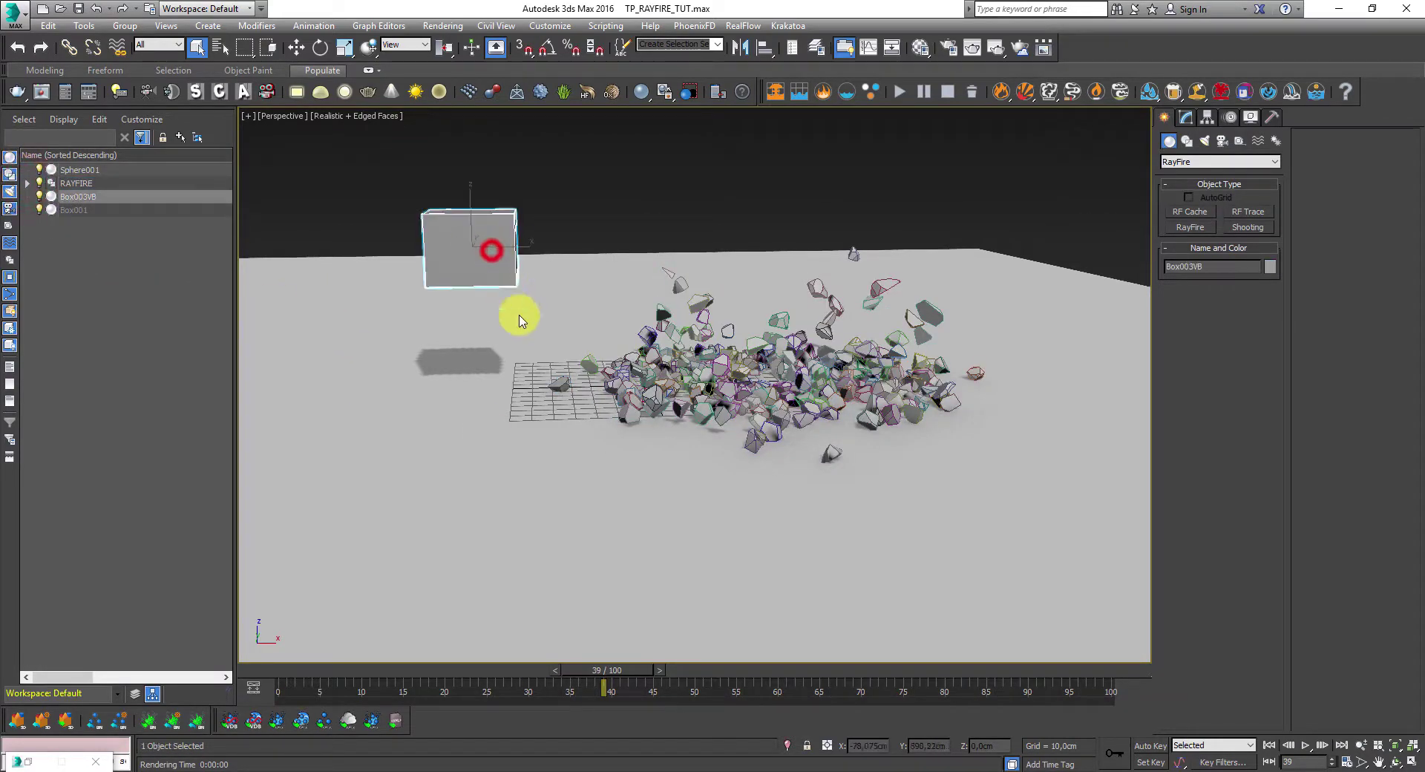
alt+middle_drag(487, 374, 498, 380)
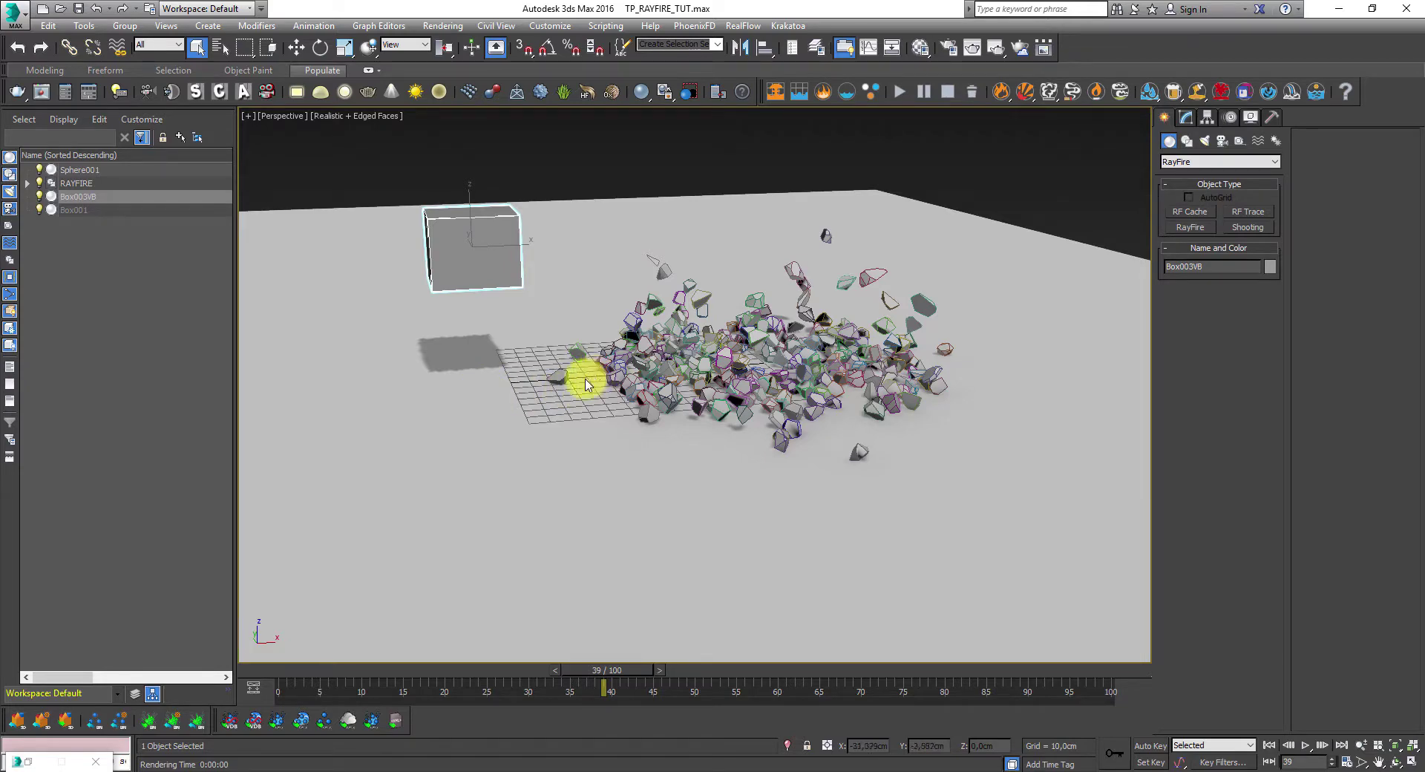
alt+middle_drag(582, 421, 576, 408)
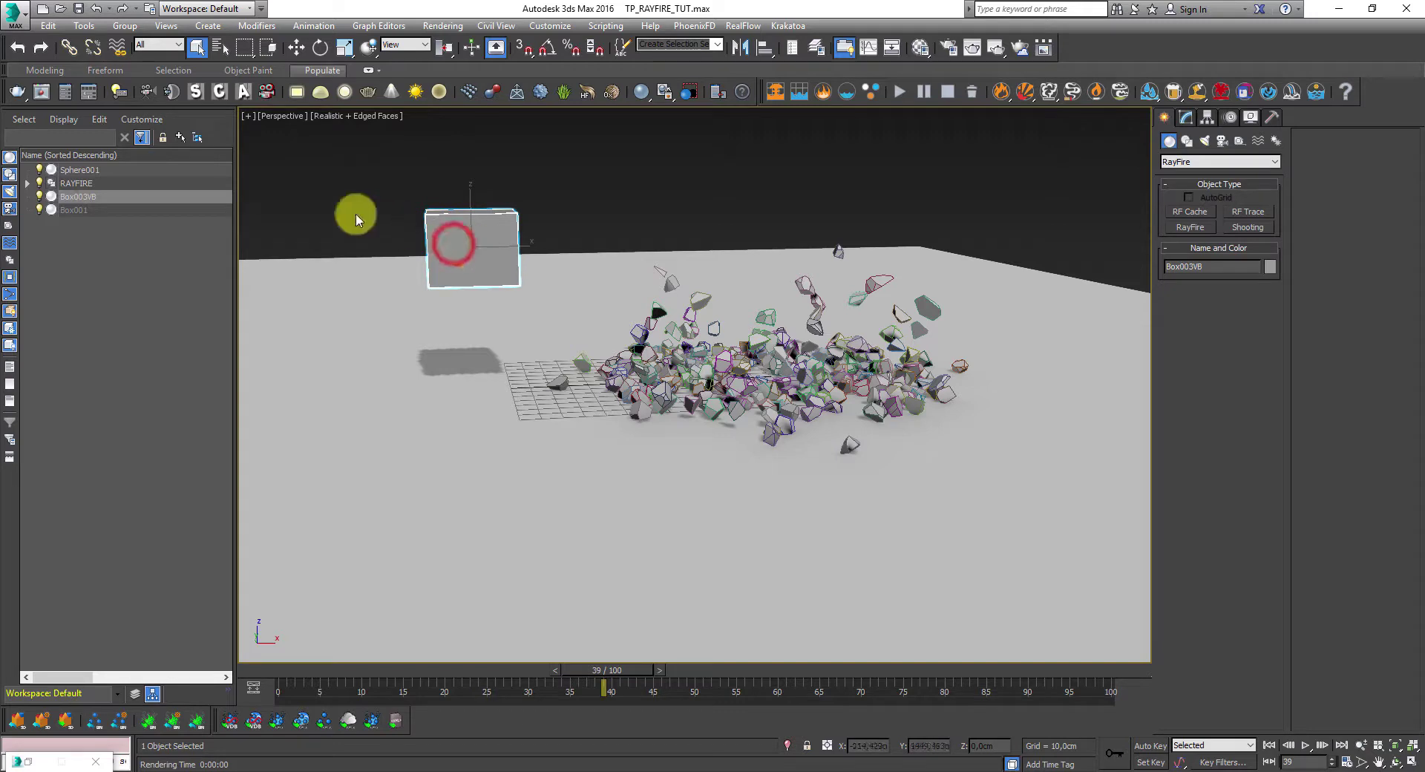
click(296, 46)
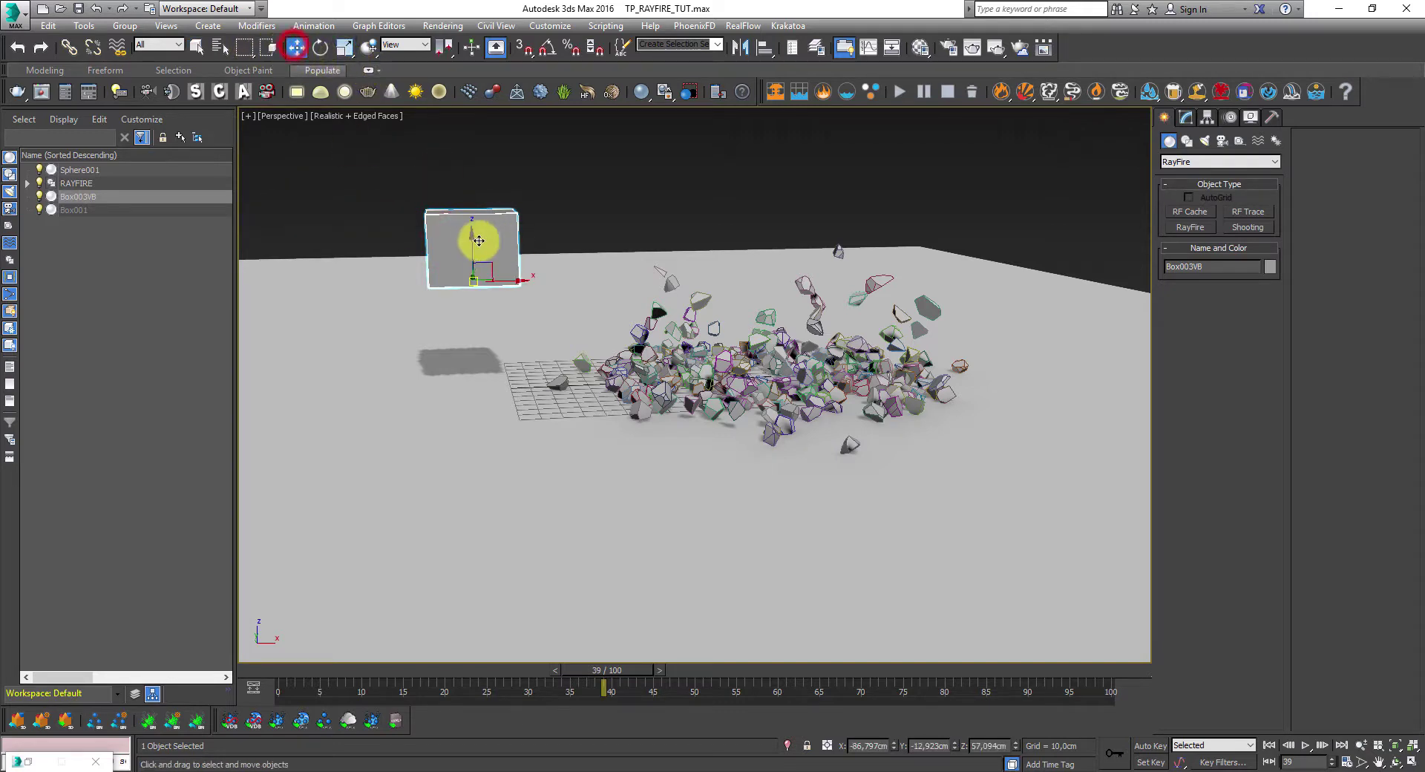
drag(472, 236, 476, 145)
middle_drag(528, 254, 529, 353)
drag(470, 246, 399, 186)
scroll(401, 255, down, 2)
middle_drag(400, 255, 483, 223)
drag(479, 213, 493, 159)
middle_drag(542, 253, 573, 296)
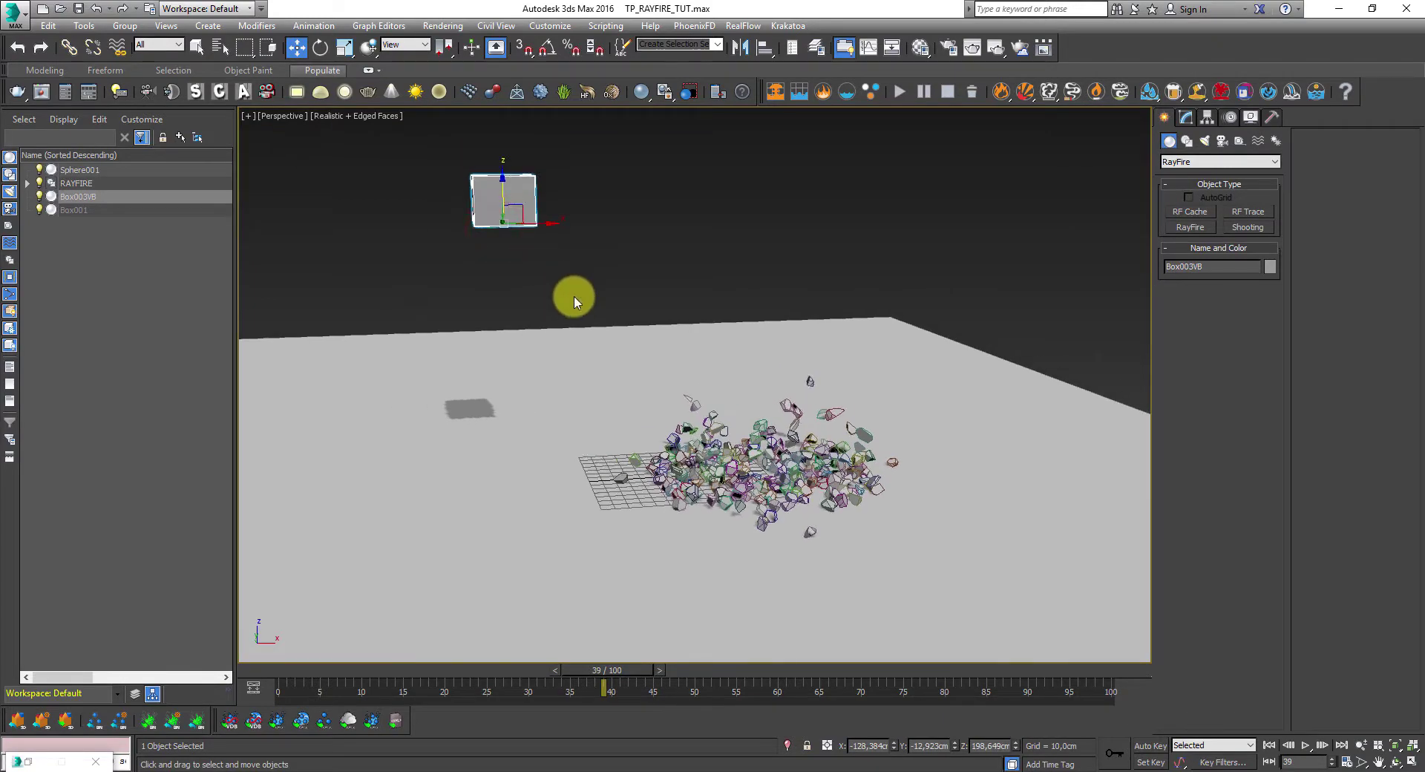
scroll(562, 323, up, 5)
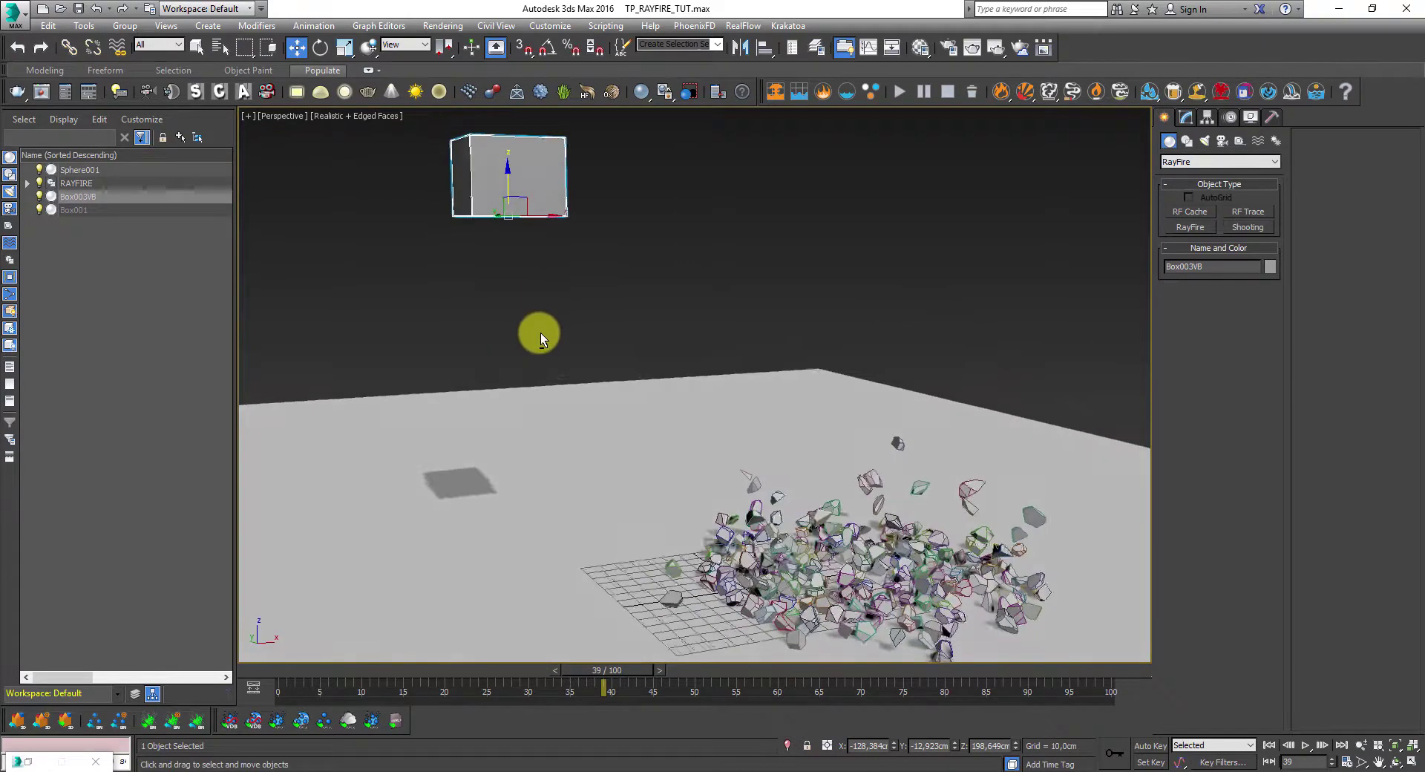
scroll(540, 338, up, 3)
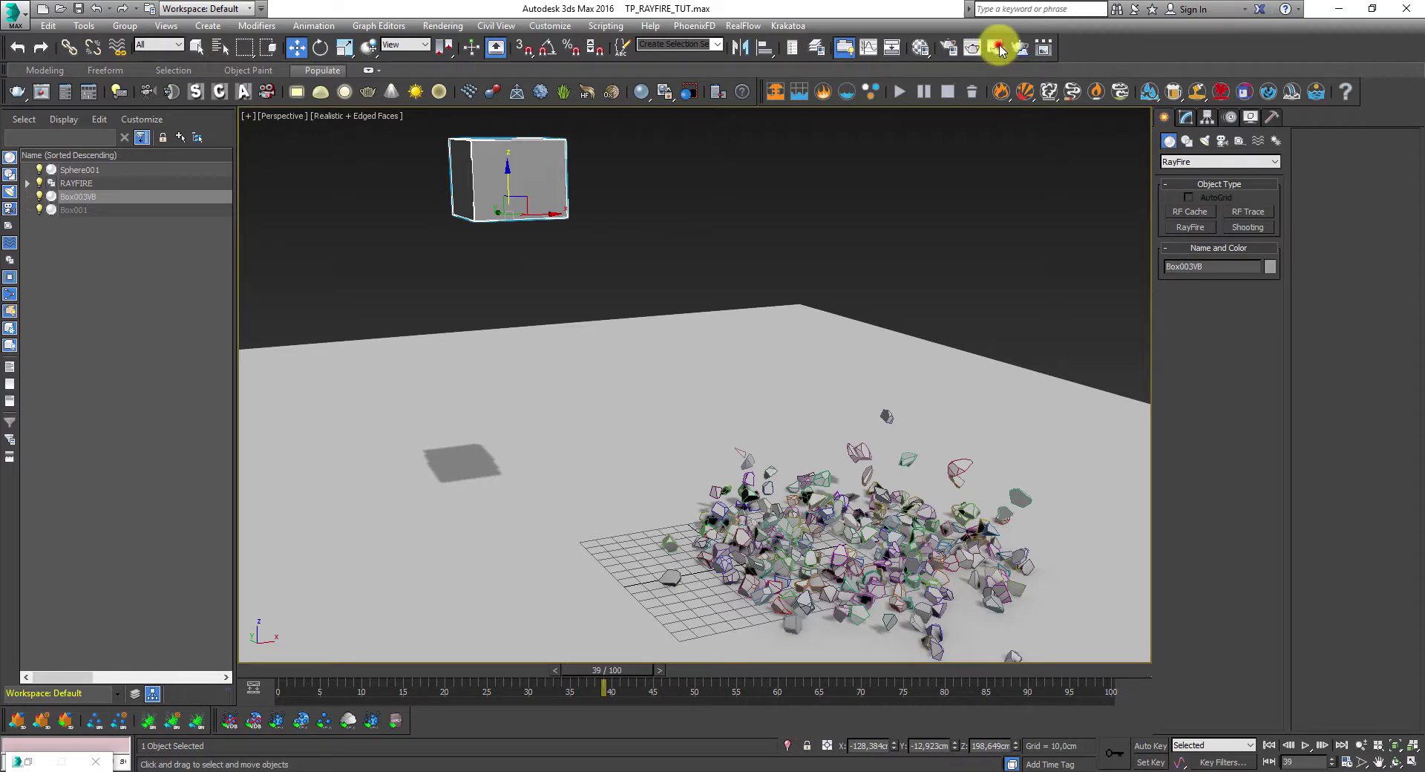
- Assign the 01 - Default Multi/Sub-Object material to Box003VB, test-rendering the perspective view before and after
click(999, 49)
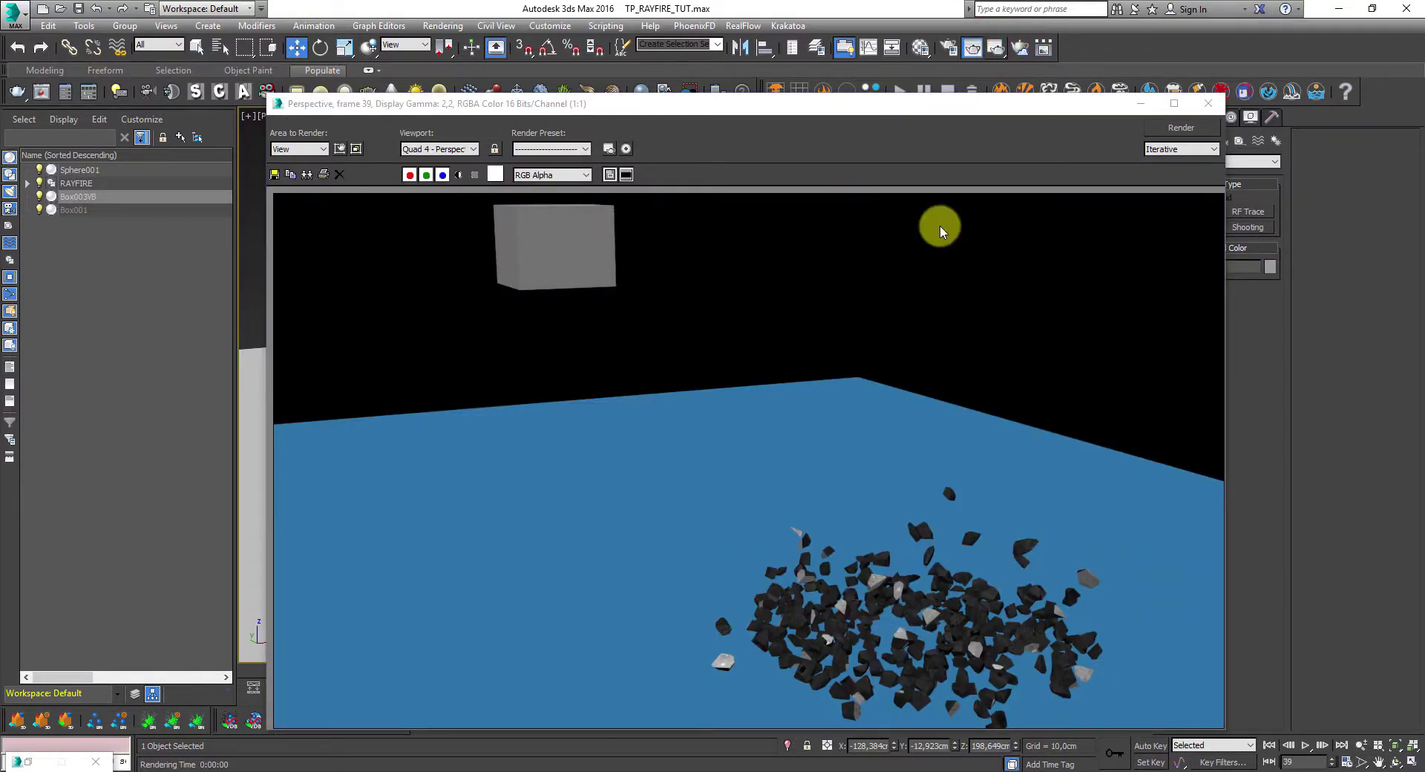
click(1209, 104)
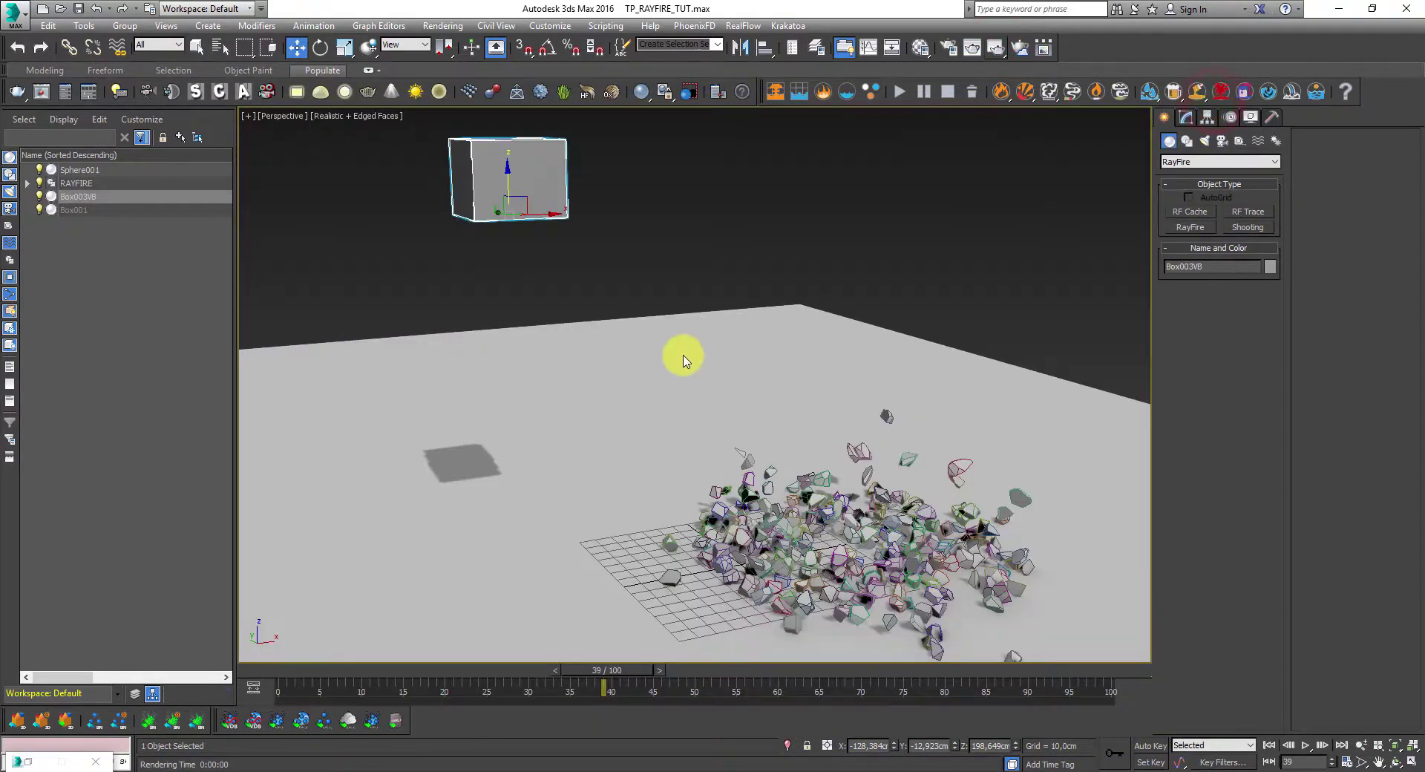
click(30, 761)
key(m)
drag(963, 118, 939, 118)
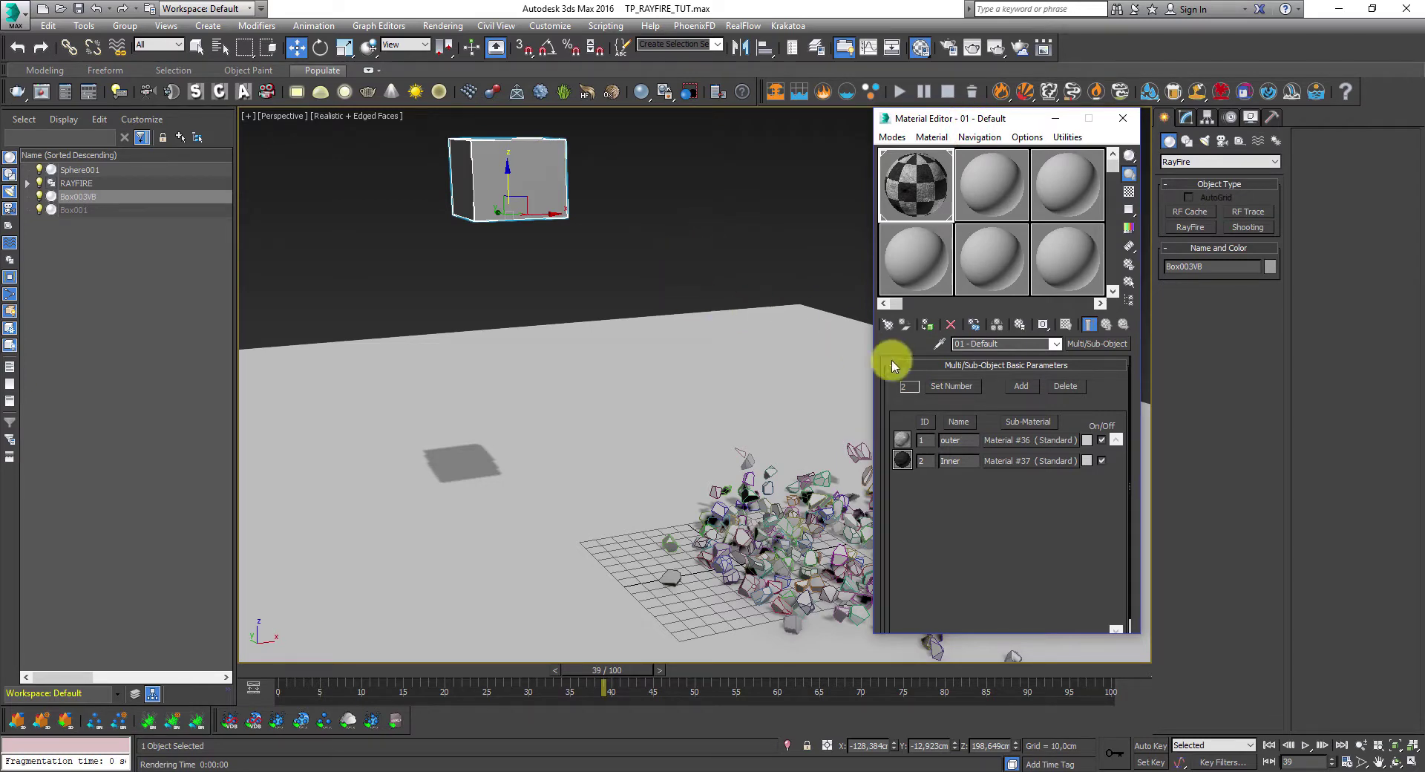
click(541, 165)
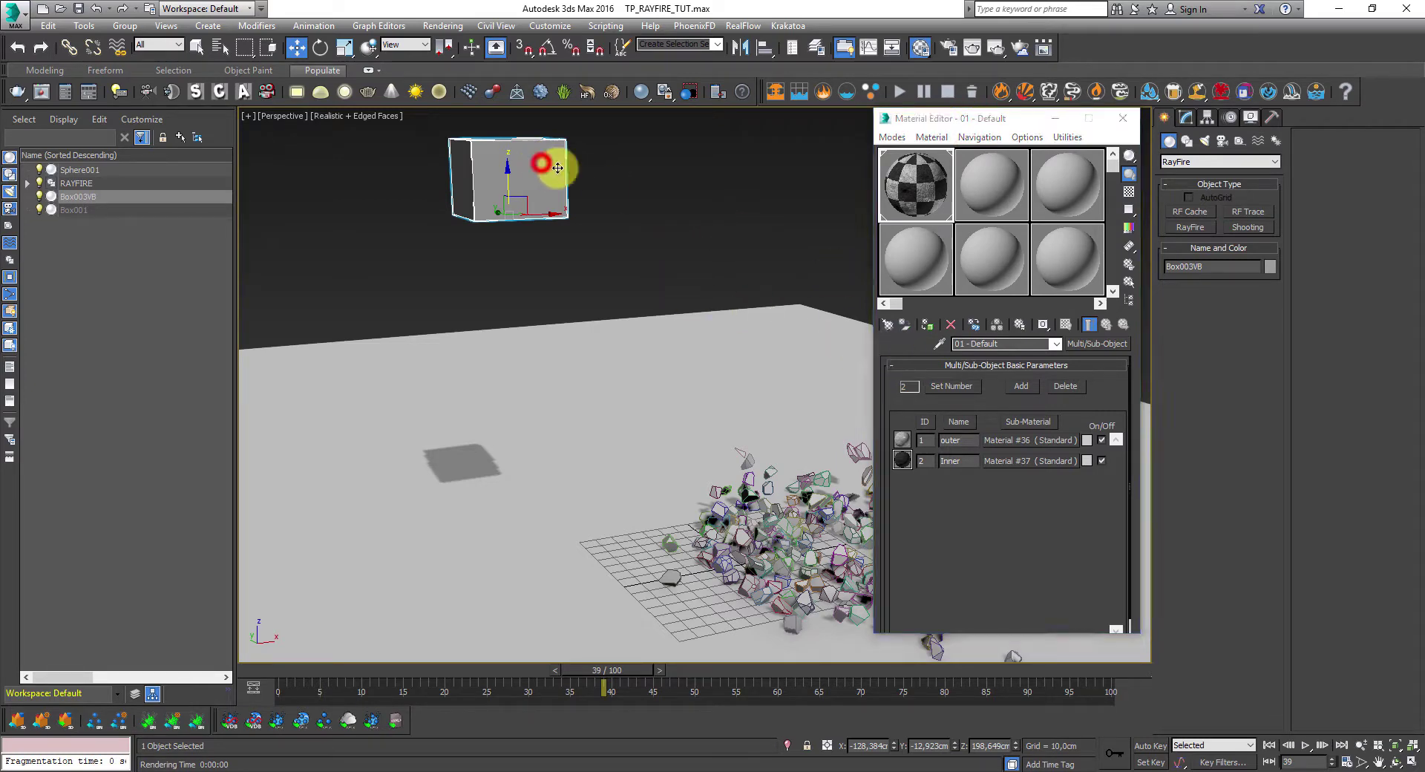
click(927, 327)
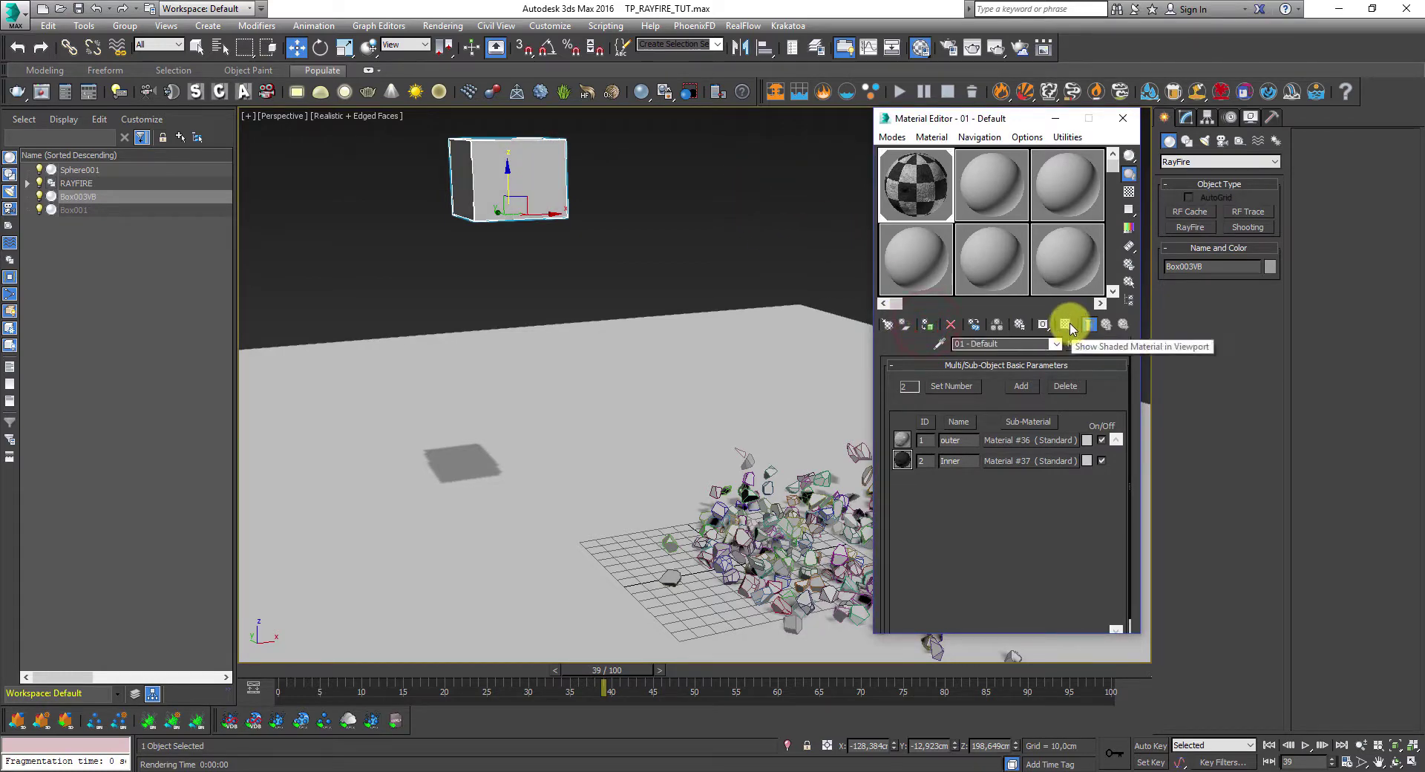
click(1060, 118)
click(973, 47)
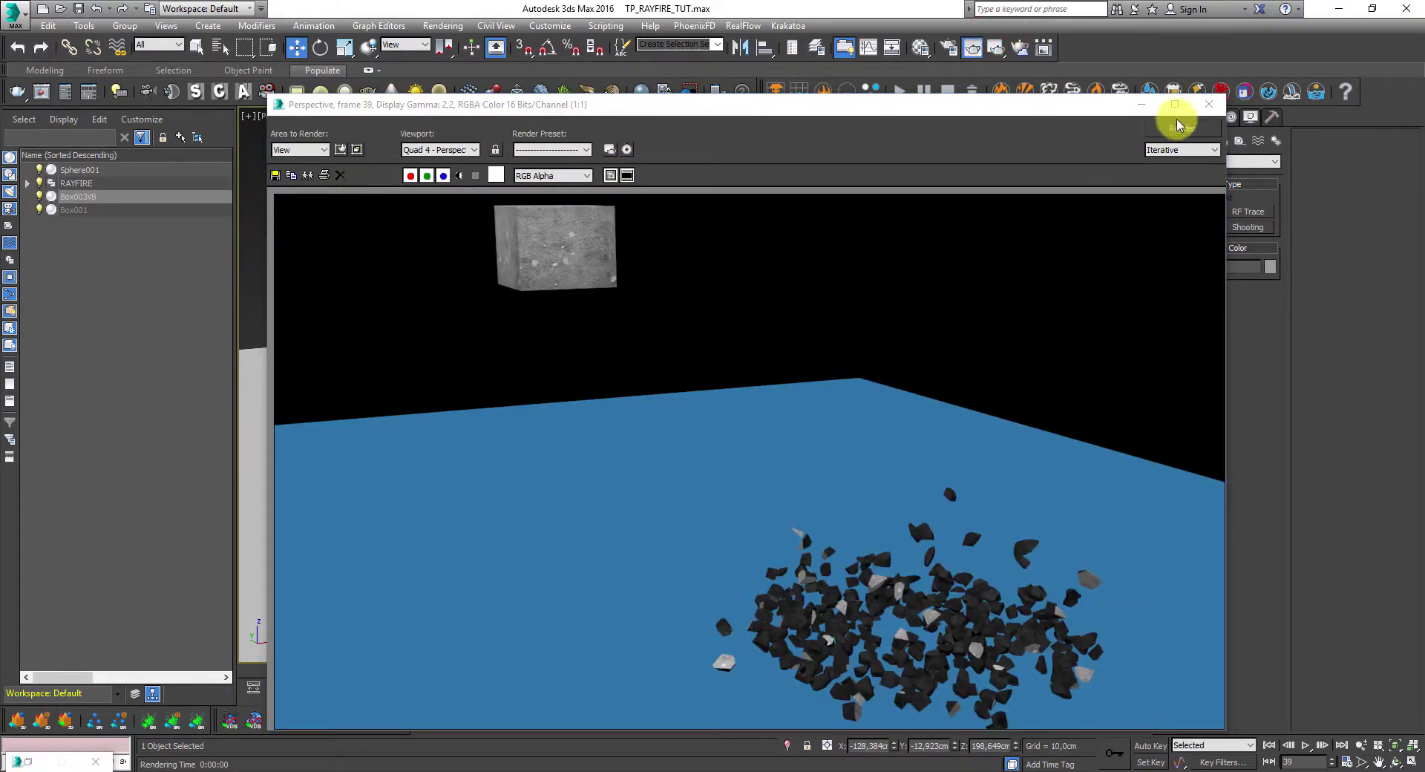
click(1209, 104)
- Create a Thinking particle system at the far edge of the ground plane, behind the fragments
alt+middle_drag(617, 316, 589, 308)
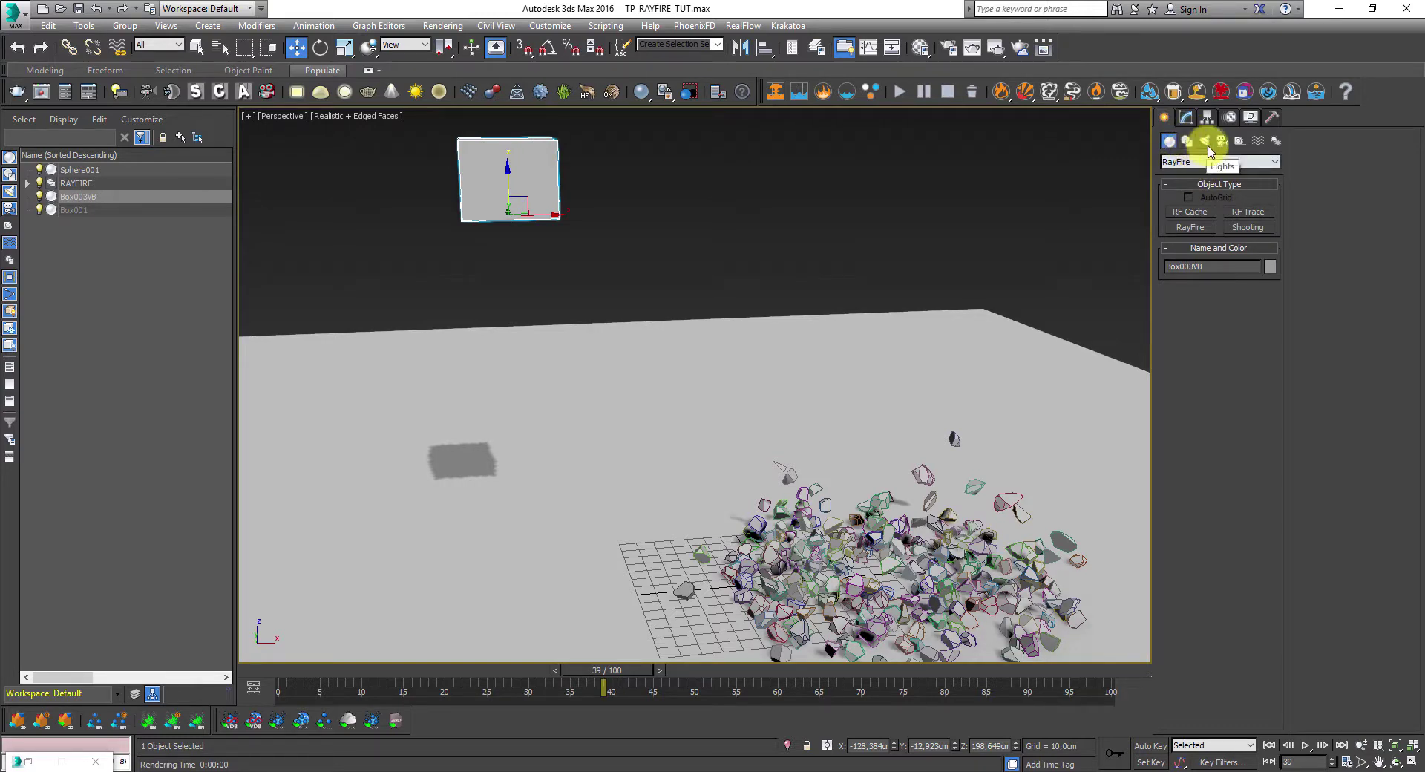
click(1165, 119)
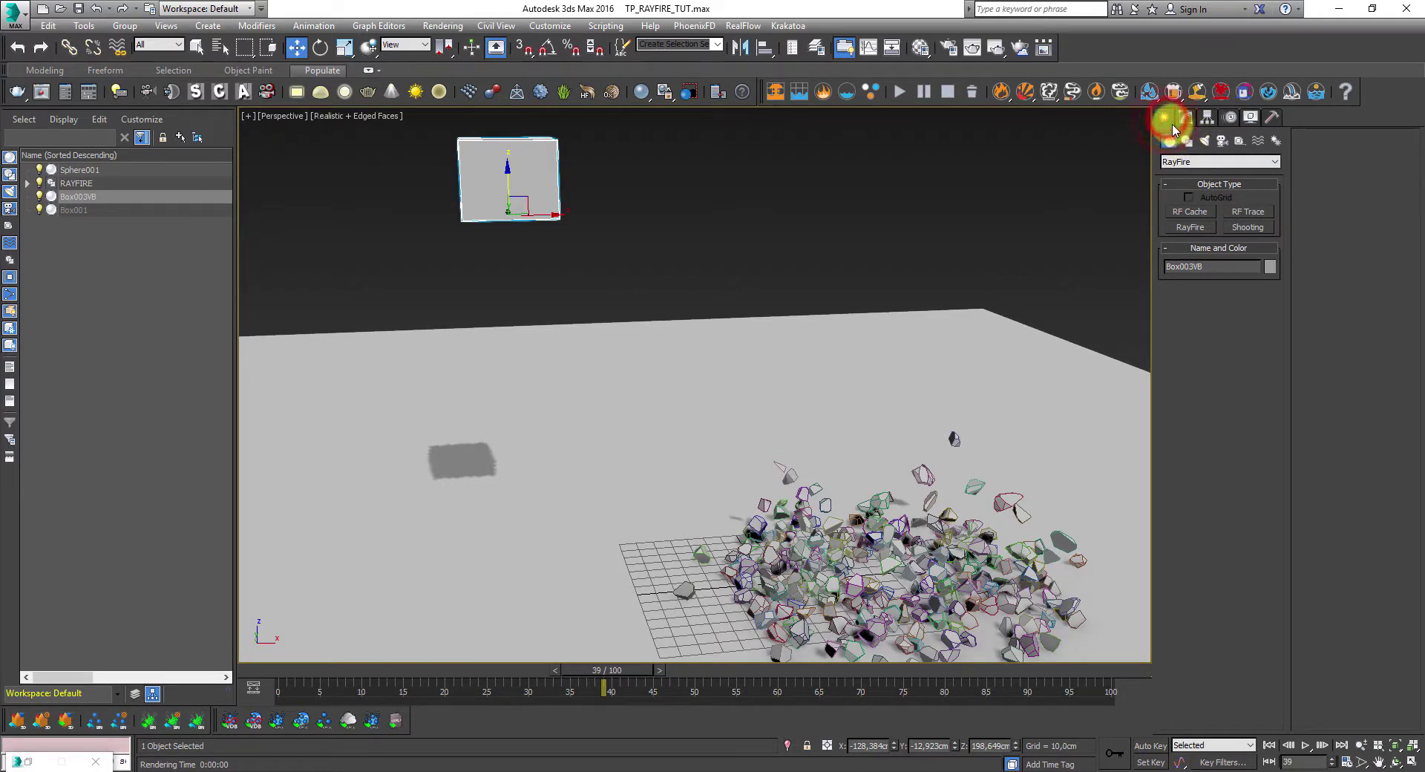
click(1177, 164)
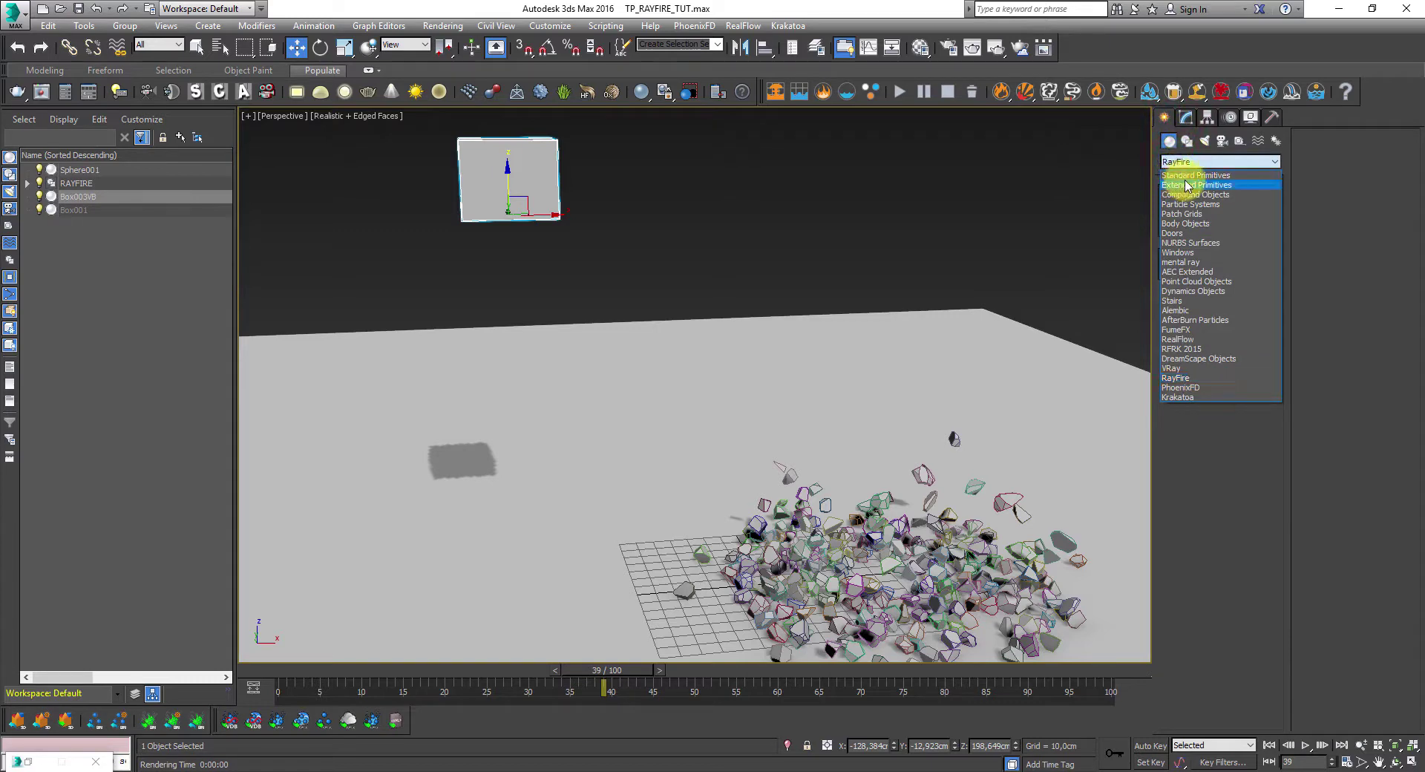
click(1187, 204)
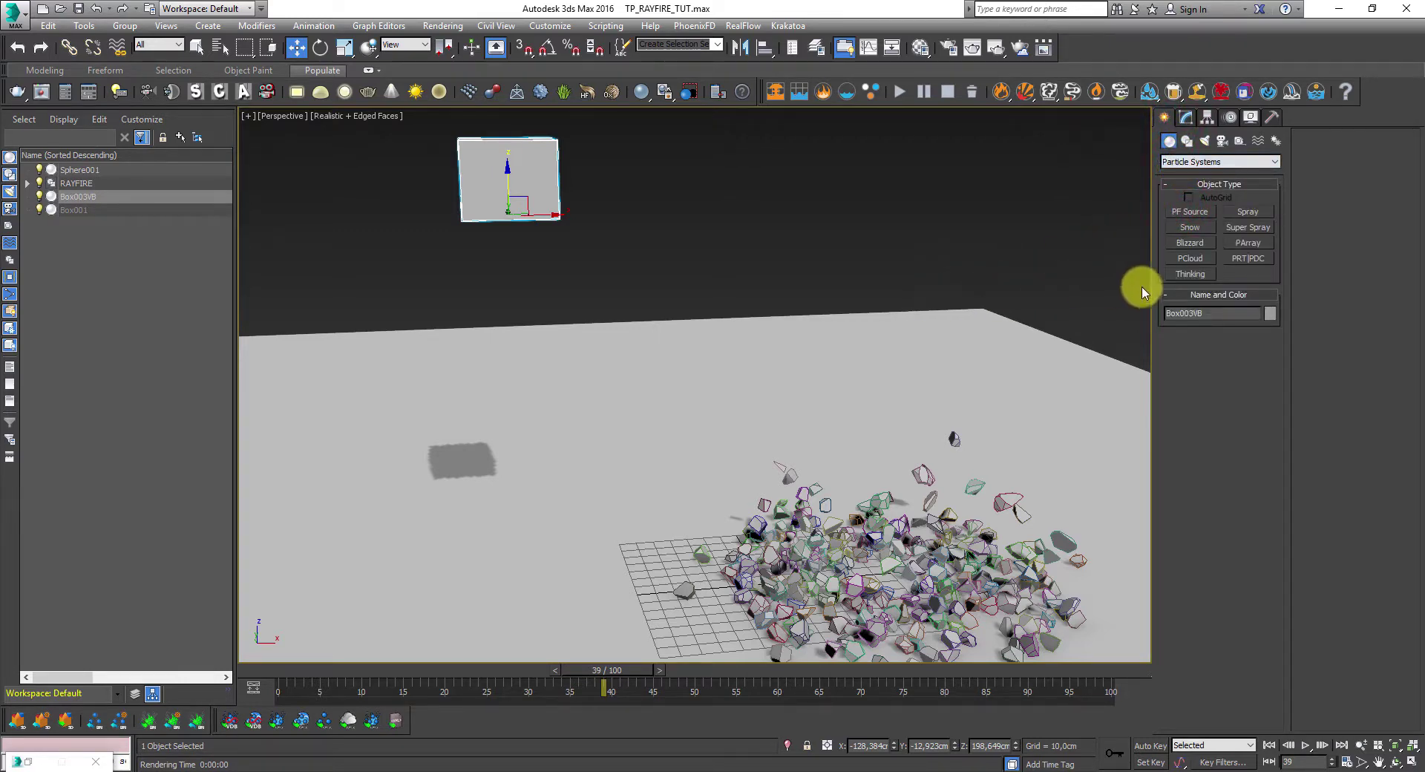
click(1191, 275)
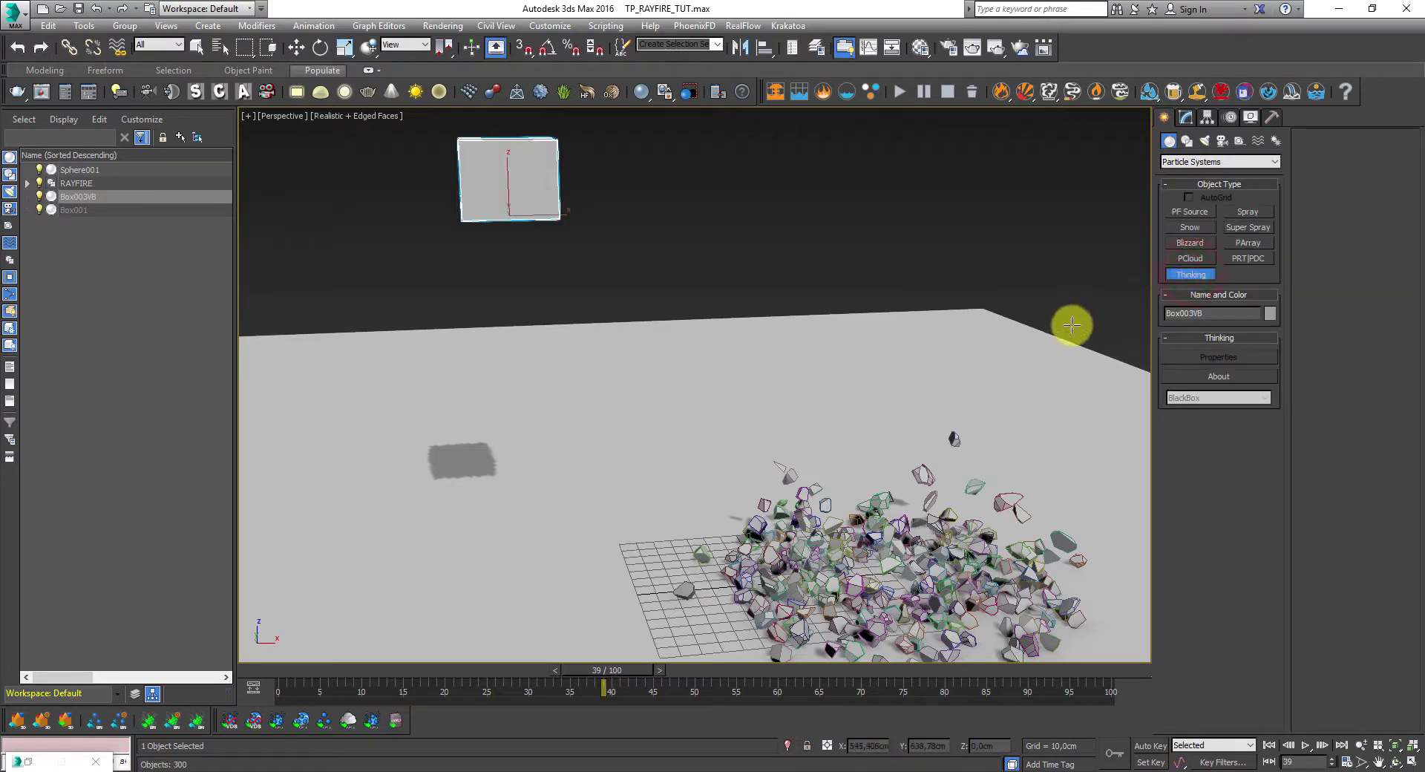
click(1032, 310)
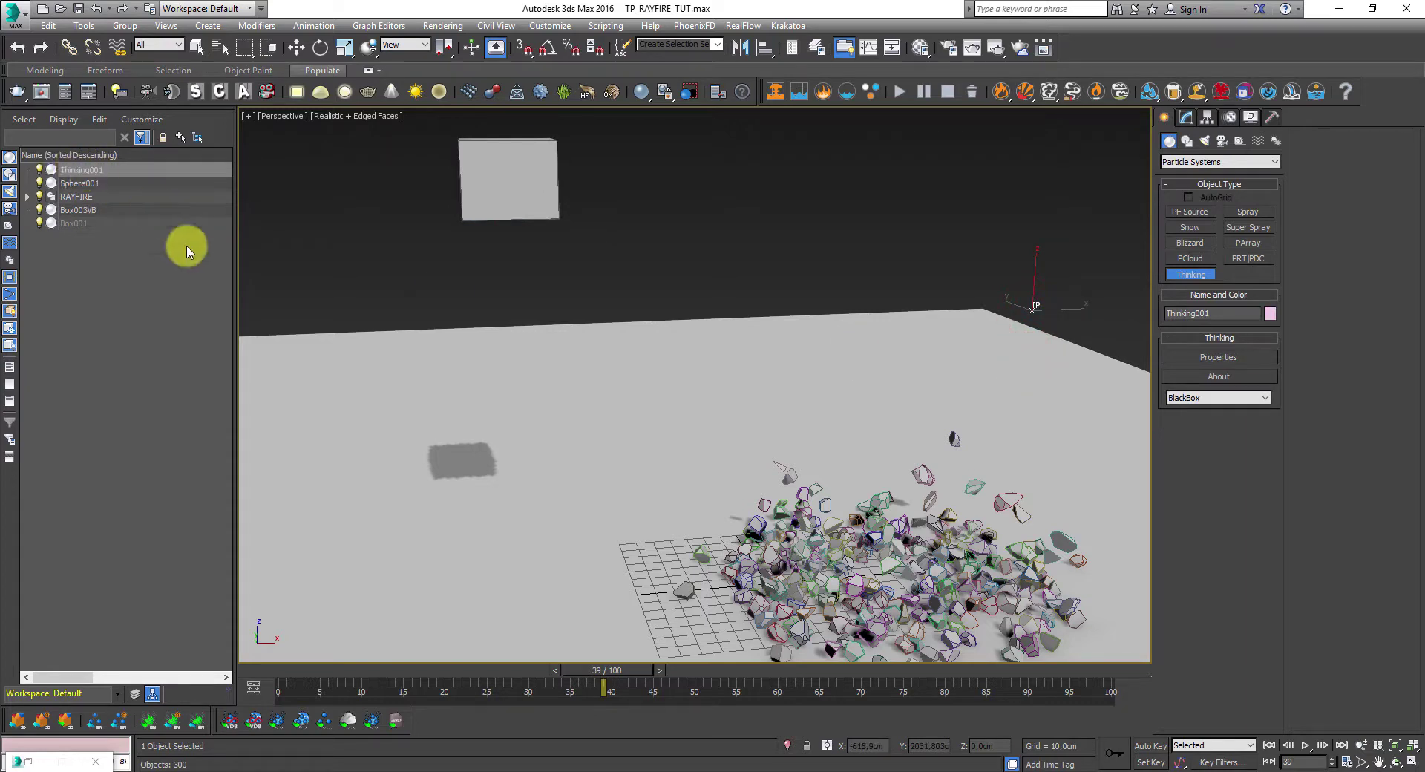
- Open the properties of the Thinking particle system and arrange its window so the intact box stays in view
click(1218, 360)
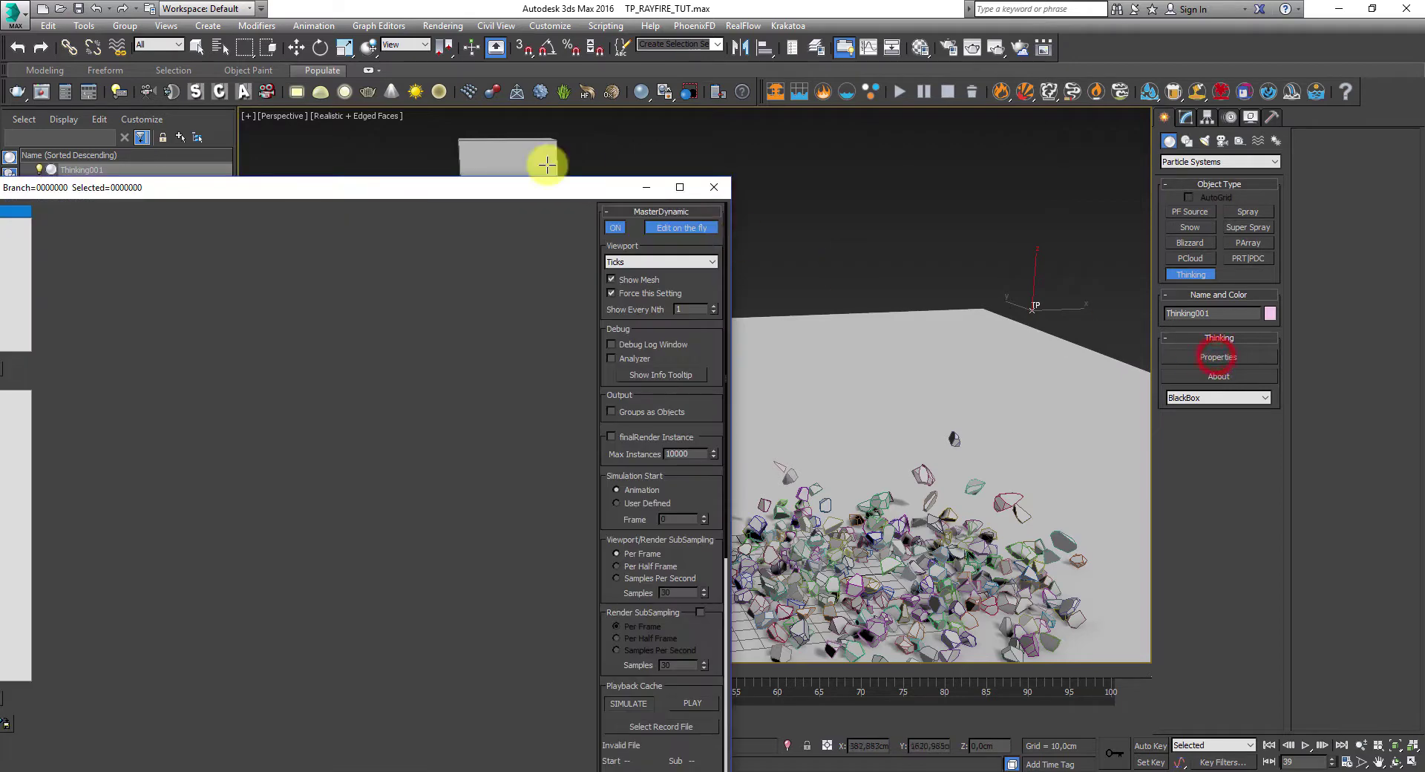
drag(417, 185, 891, 127)
drag(769, 129, 956, 144)
middle_drag(388, 327, 261, 360)
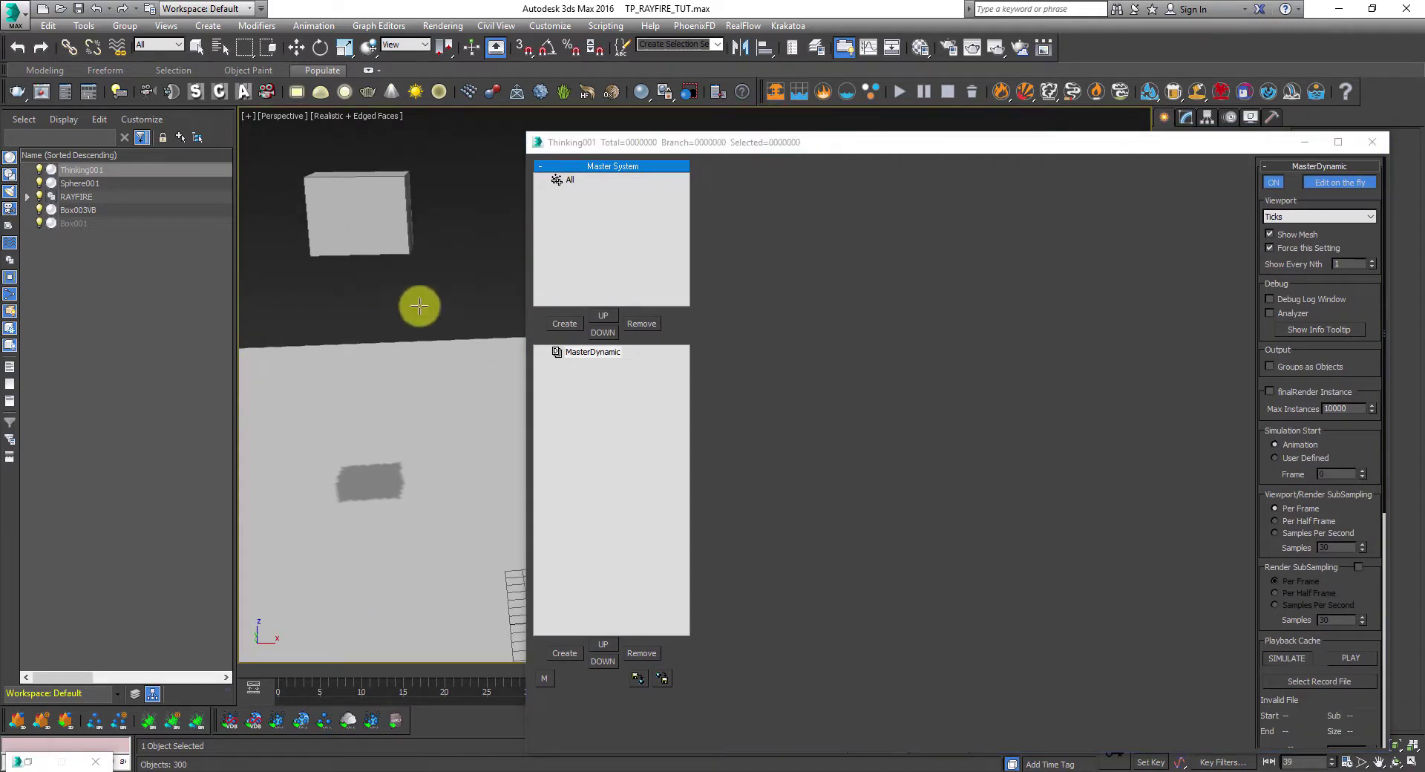
mouse_move(417, 309)
alt+middle_down()
mouse_move(369, 321)
mouse_move(411, 296)
alt+middle_up()
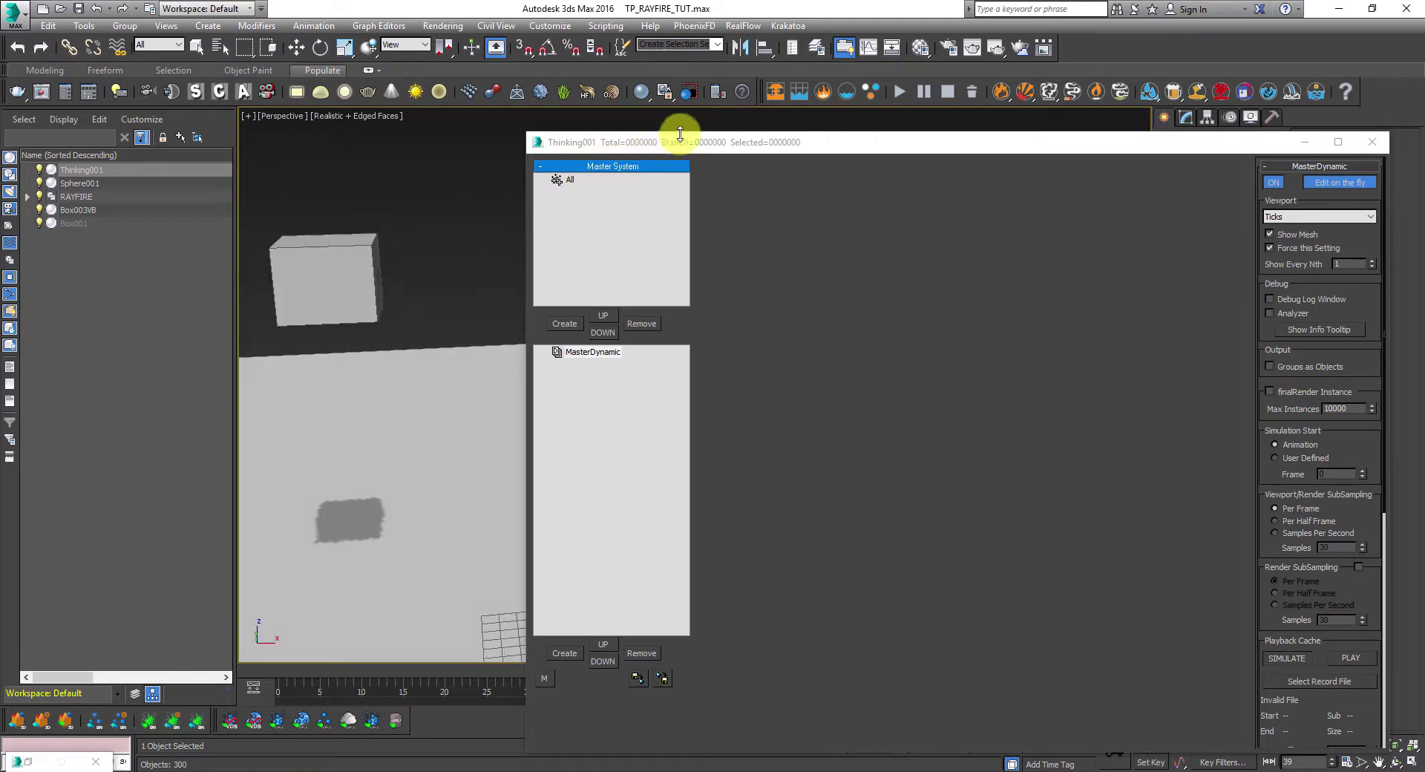
drag(680, 148, 615, 132)
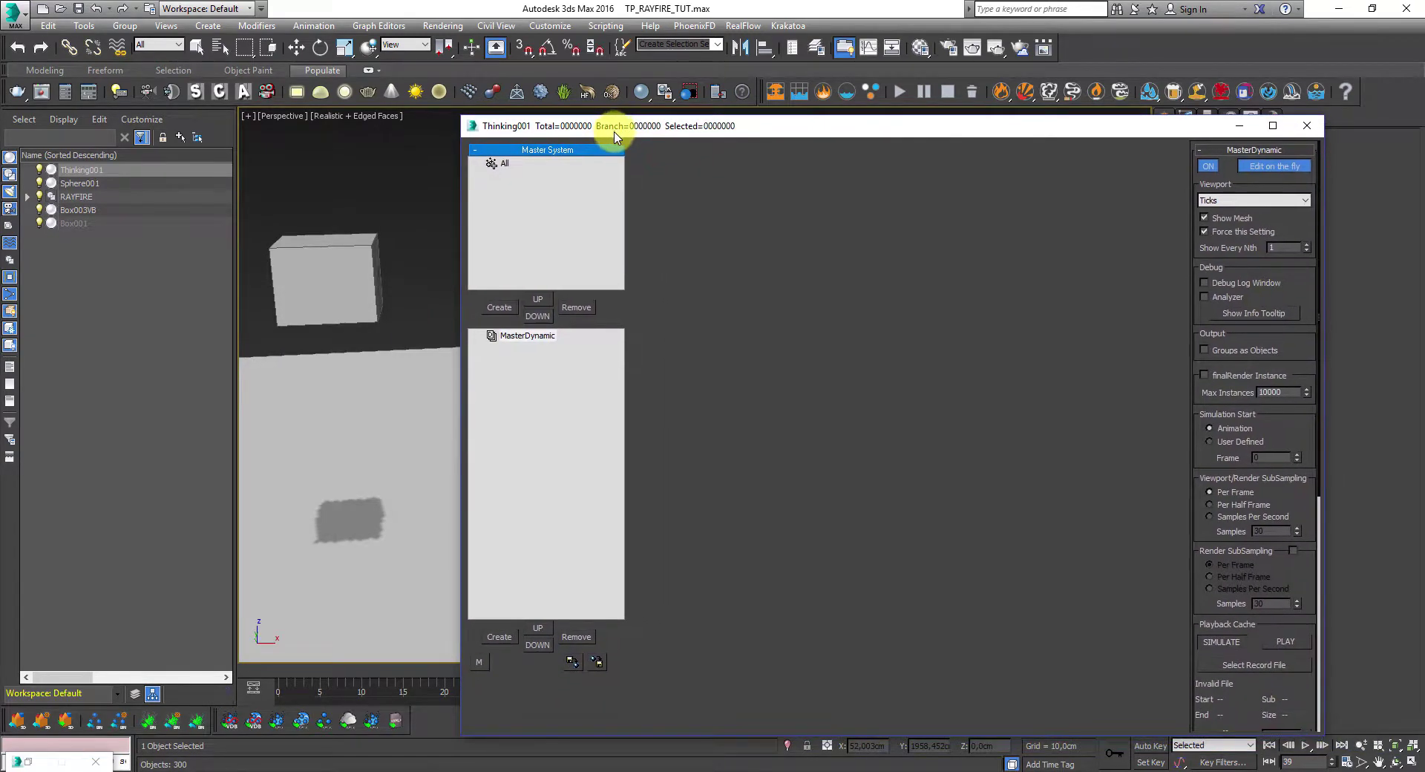
drag(878, 138, 873, 134)
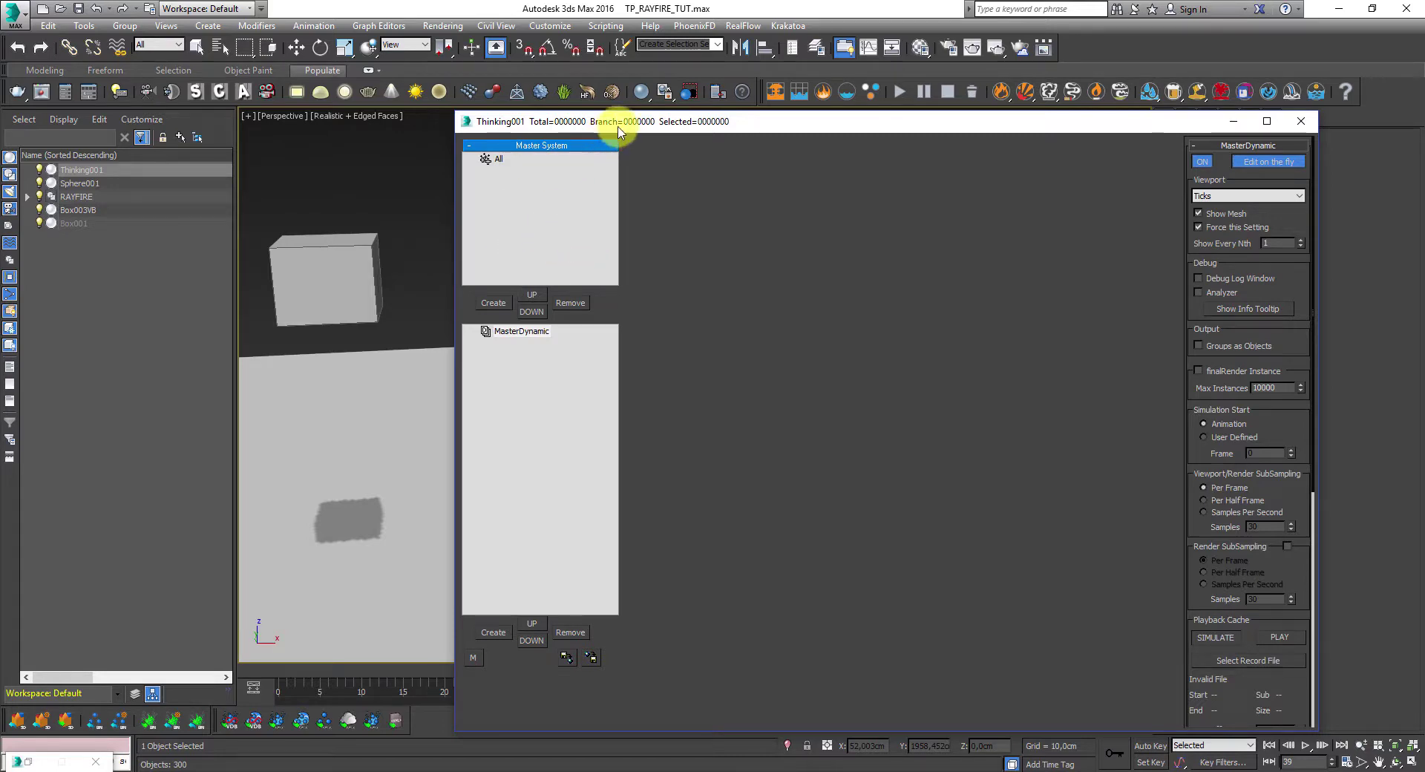
drag(627, 123, 598, 122)
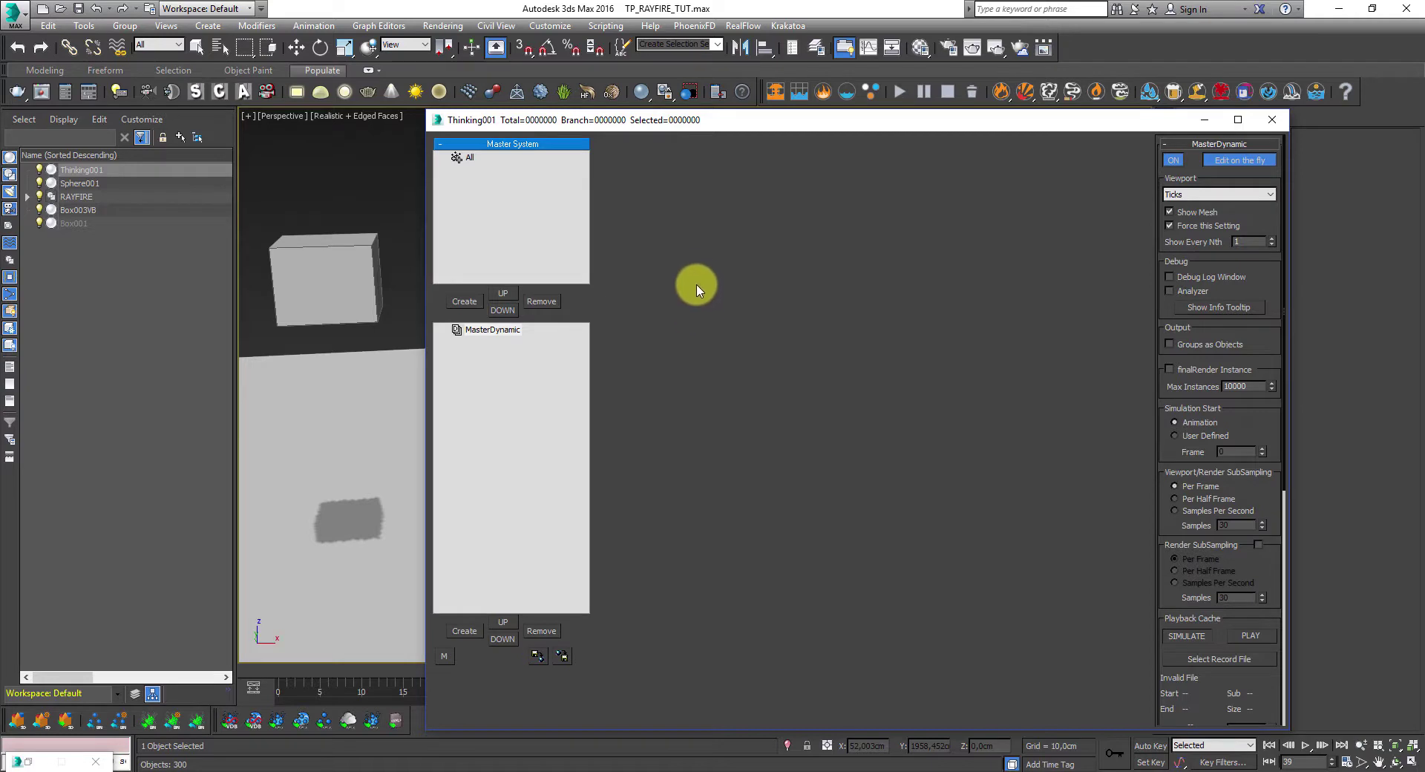
- Switch MasterDynamic off and on again, and toggle its Edit on the fly option off and back on
click(1174, 161)
click(1178, 162)
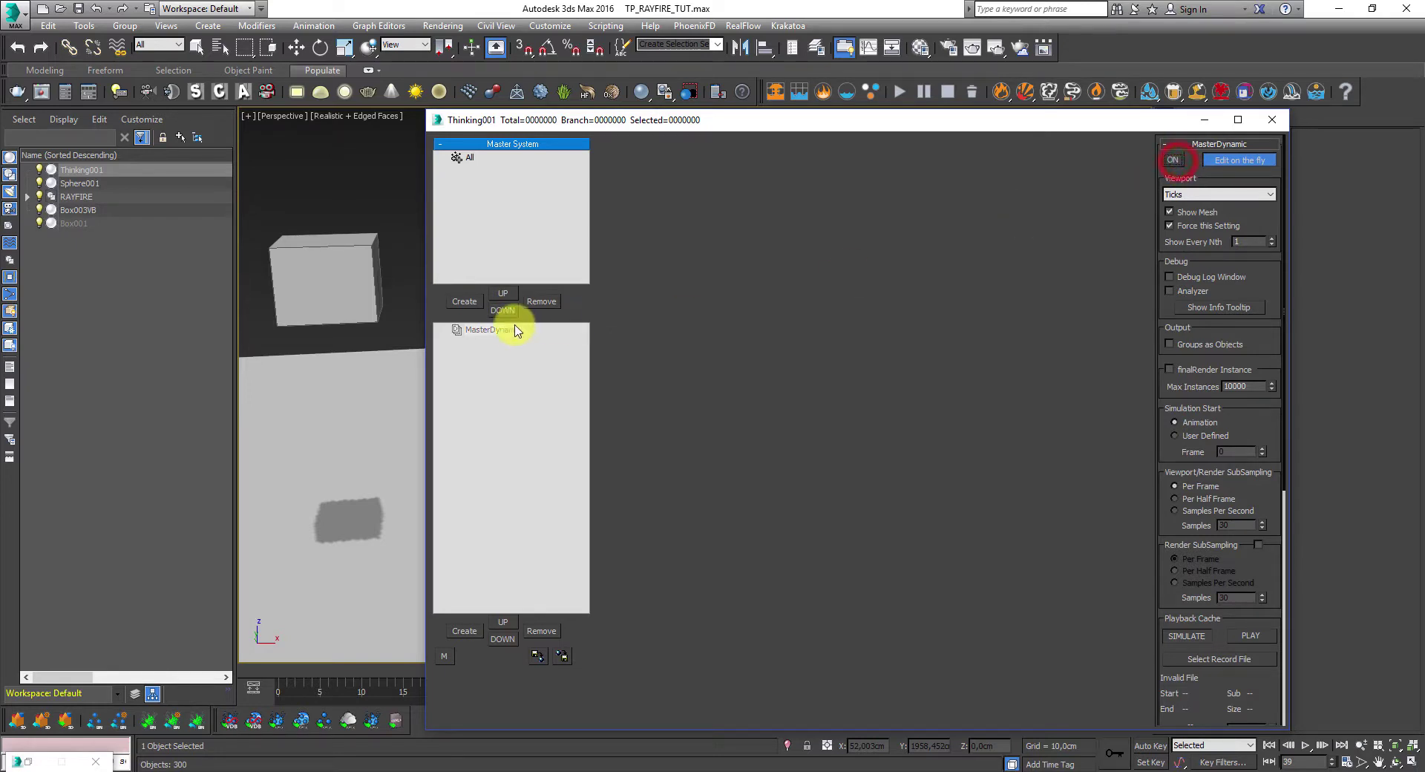
click(1174, 161)
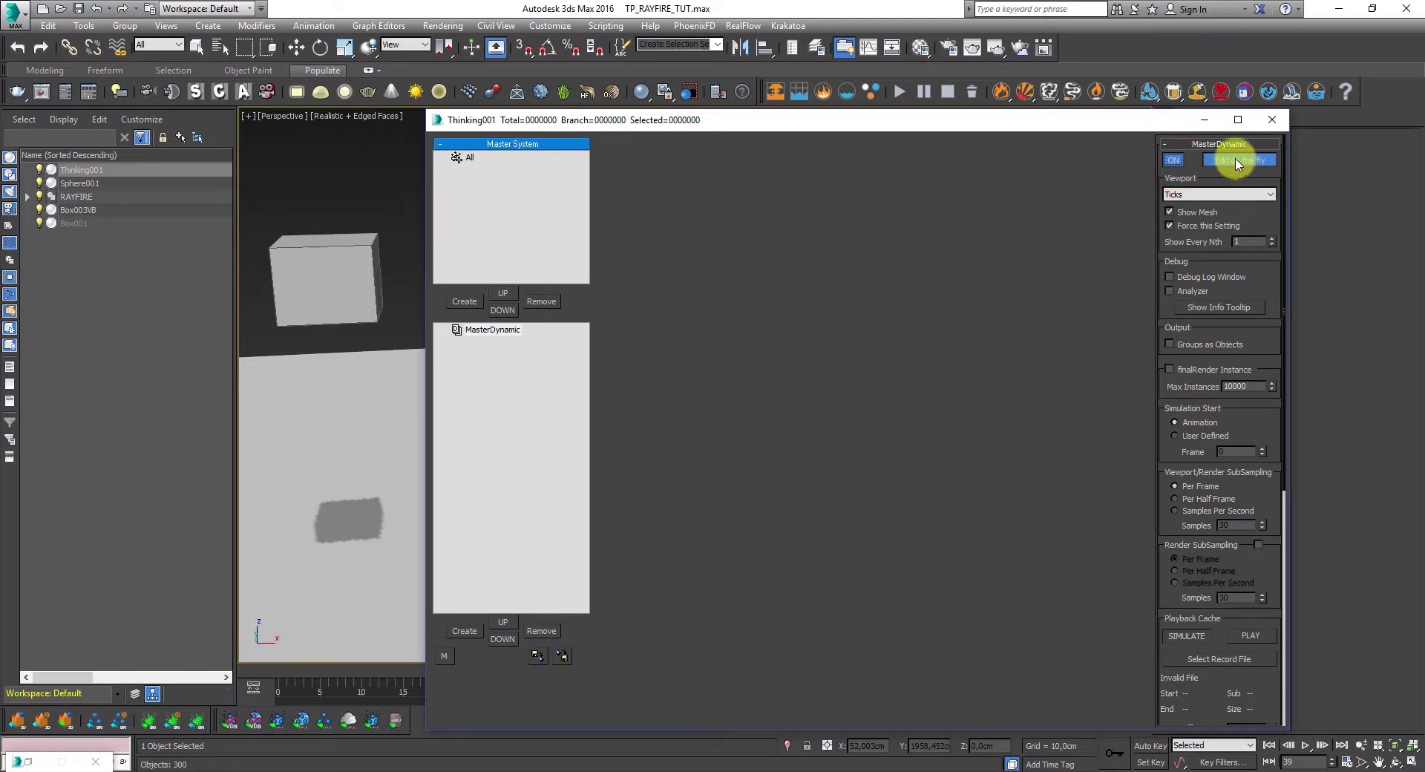
drag(1069, 121, 1012, 73)
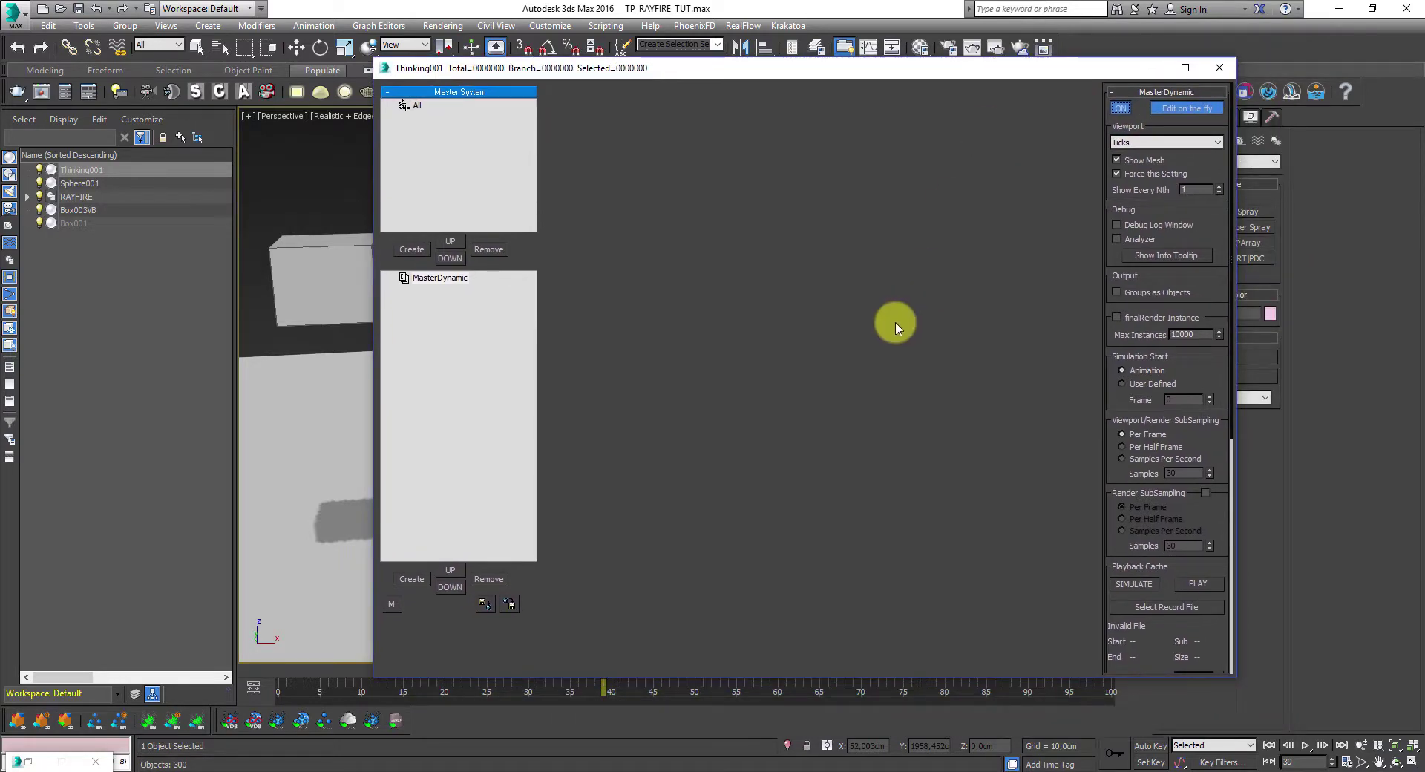
click(1176, 111)
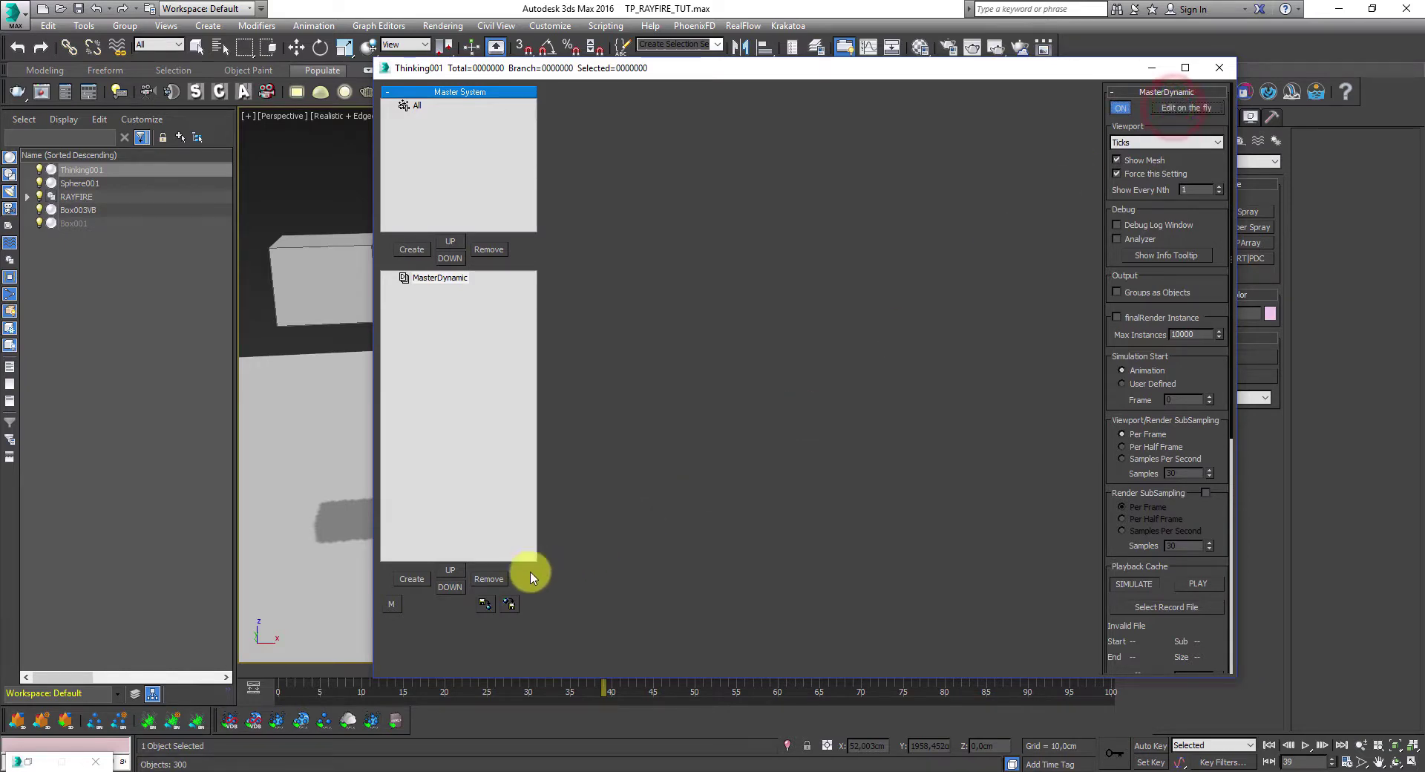
drag(739, 70, 878, 79)
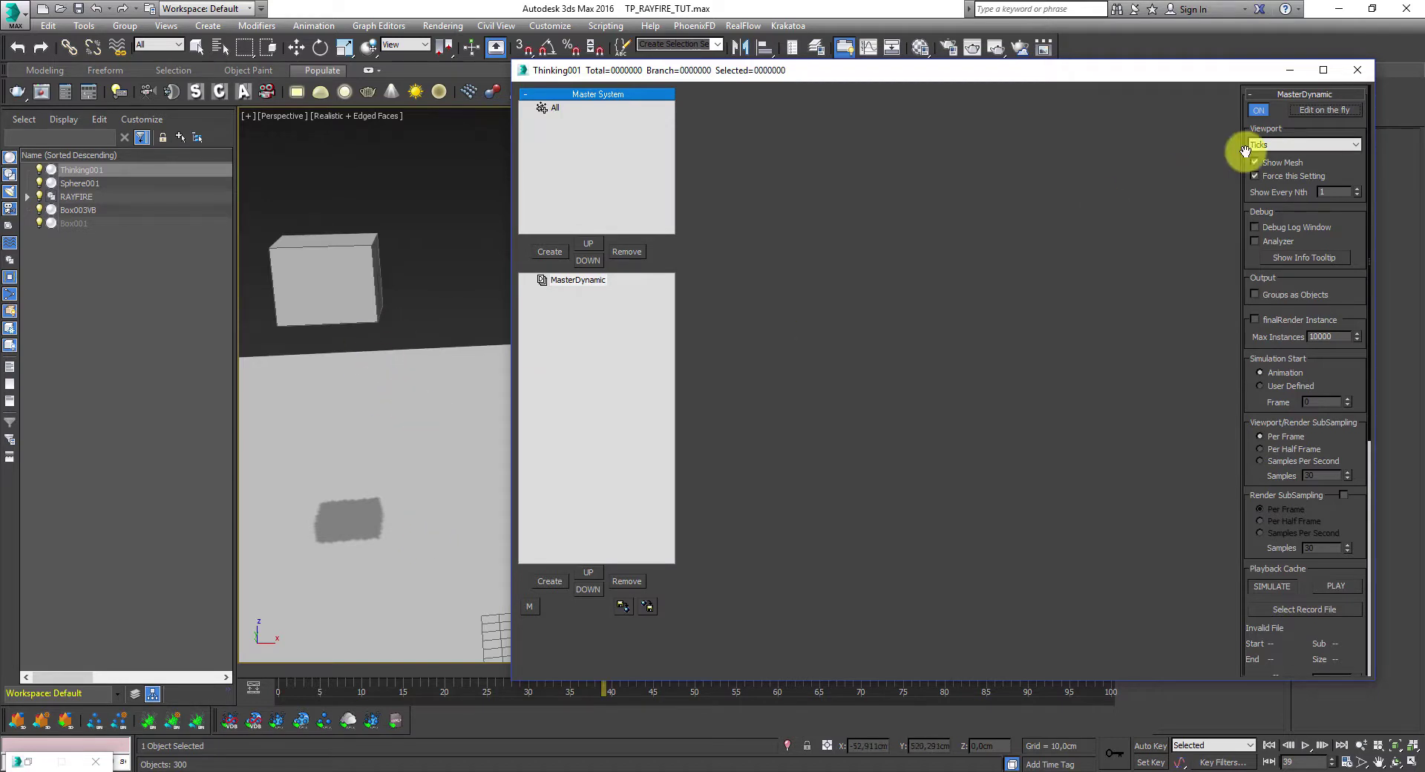
click(1325, 109)
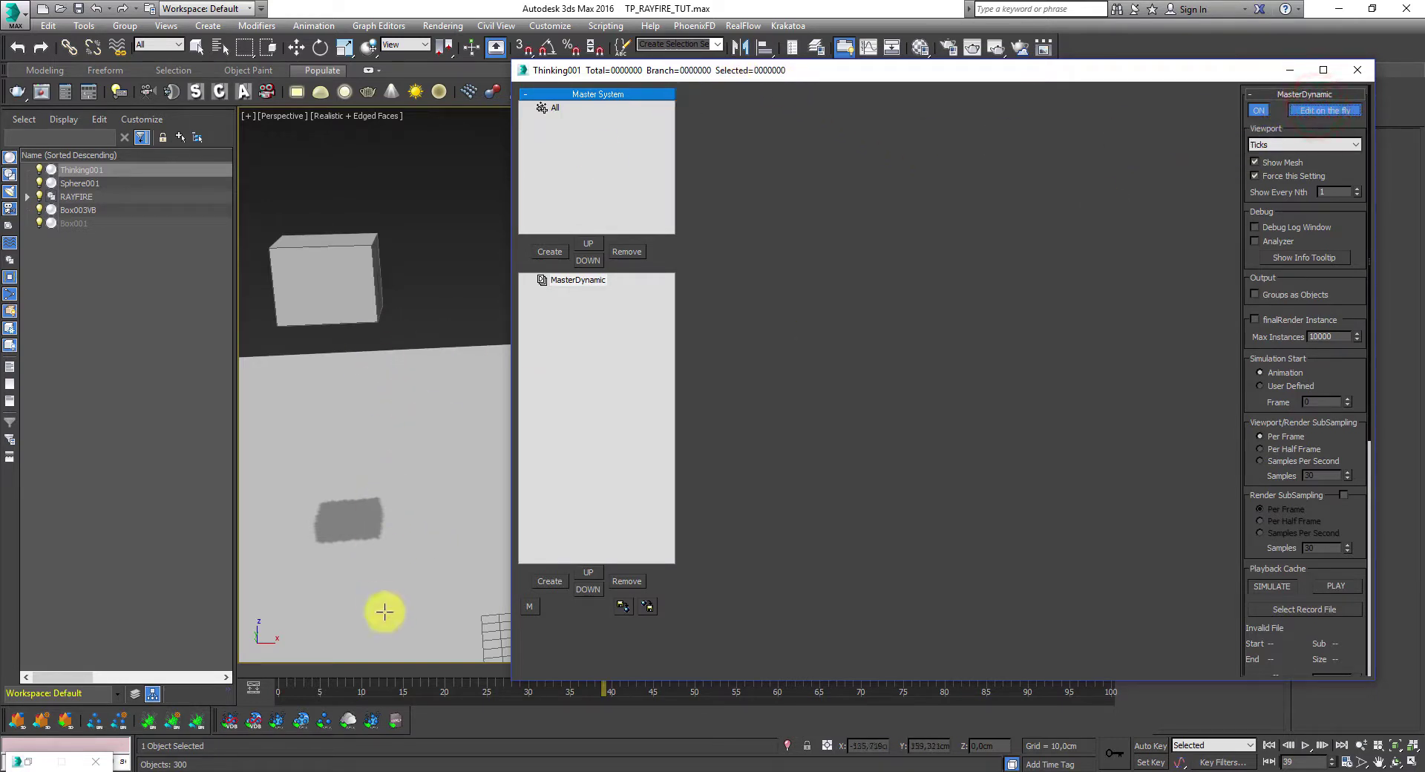
- Set the animation to frame 26, moving the Thinking001 window so the intact box stays in view
drag(806, 69, 932, 65)
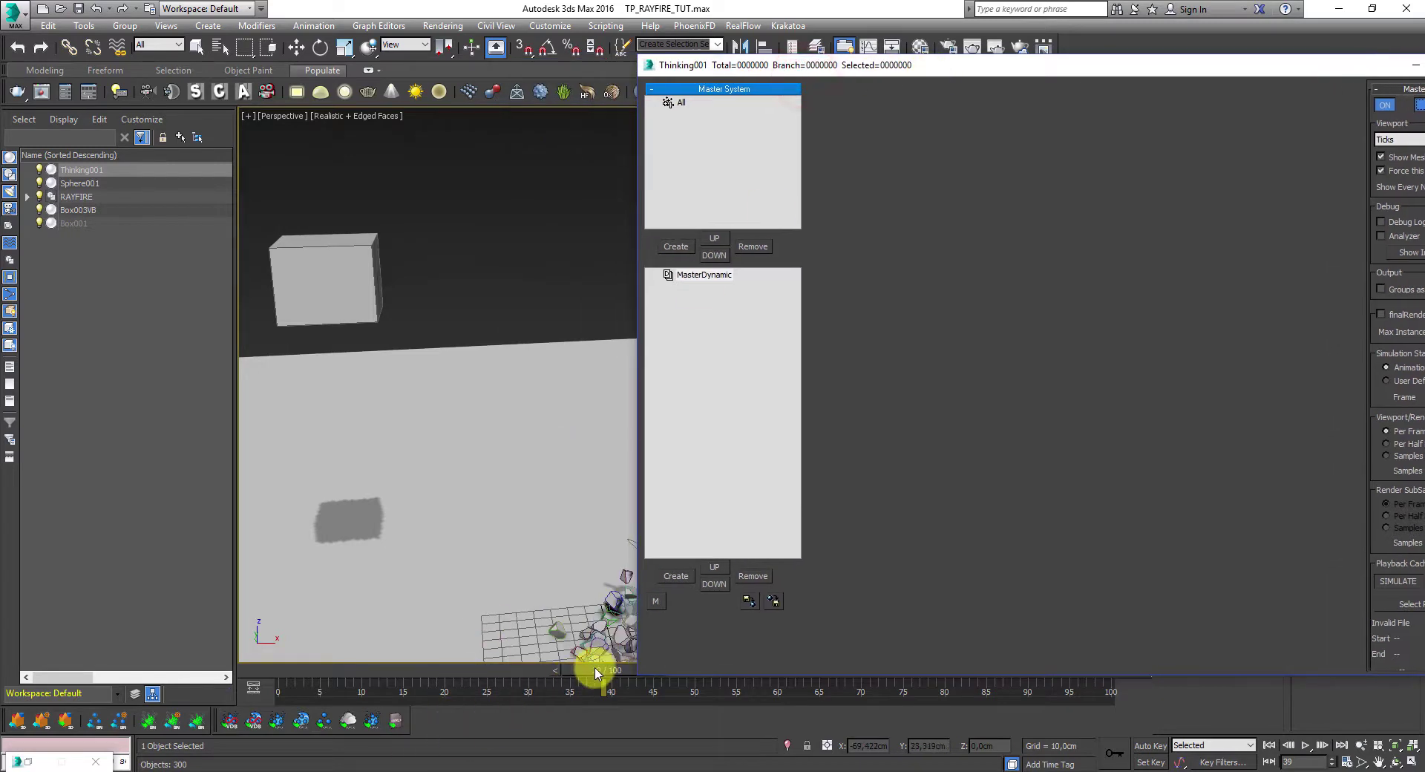
drag(595, 671, 509, 671)
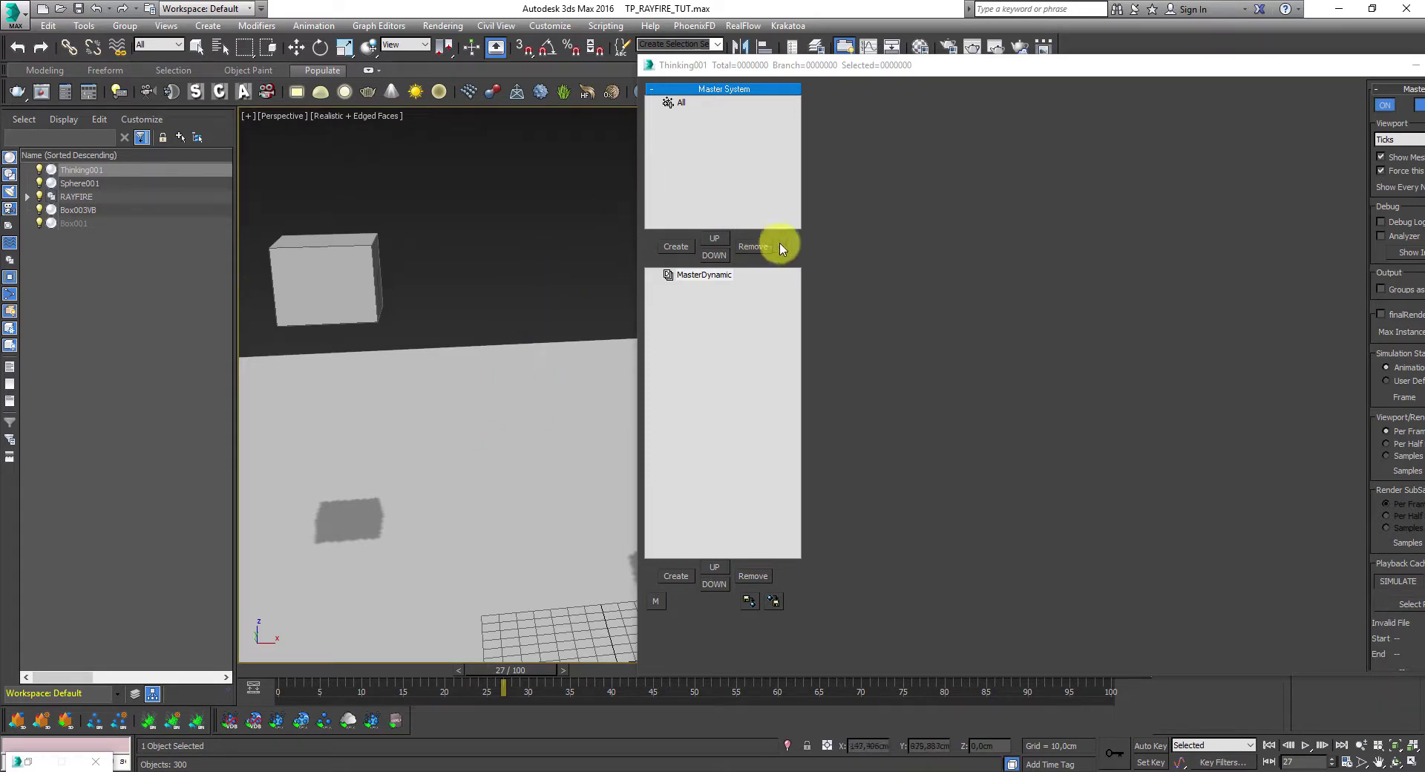
drag(880, 59, 817, 55)
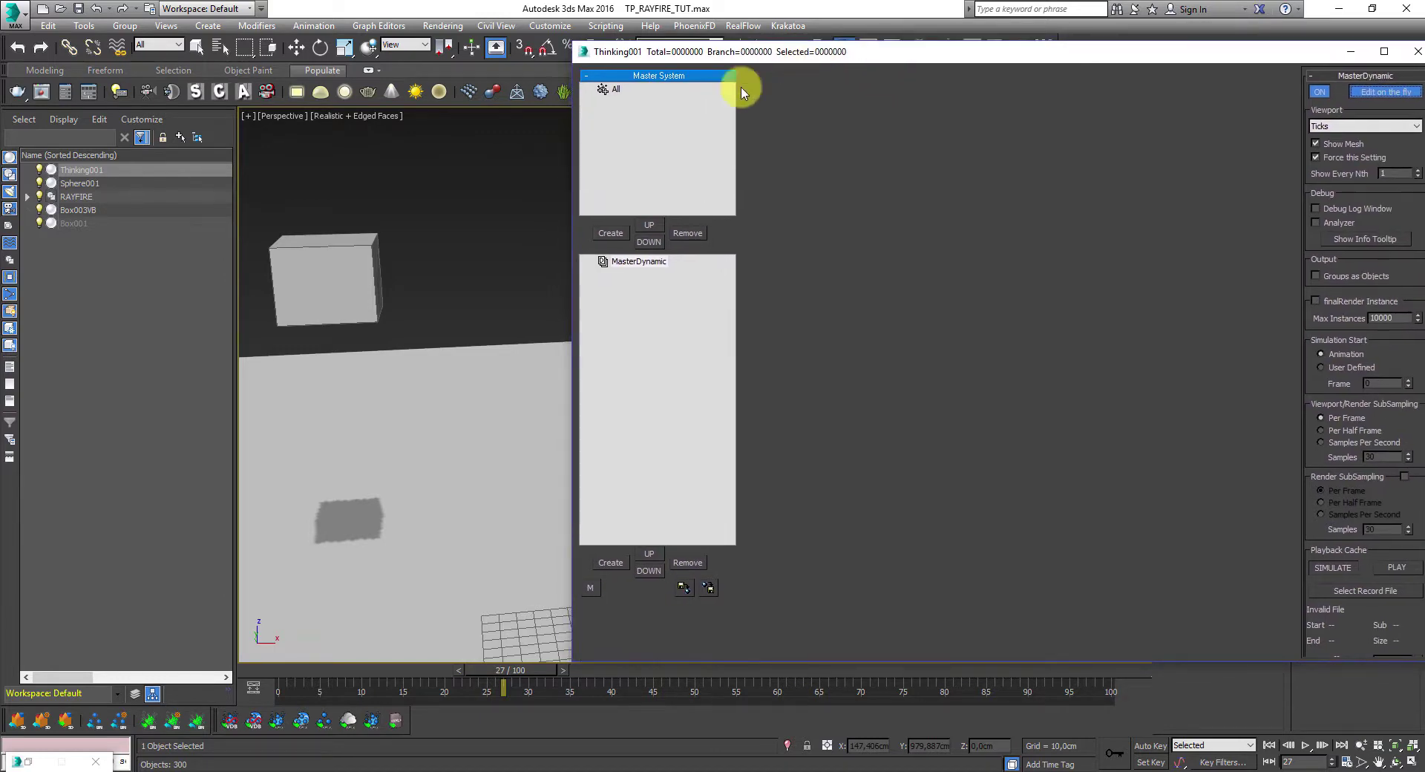
click(459, 671)
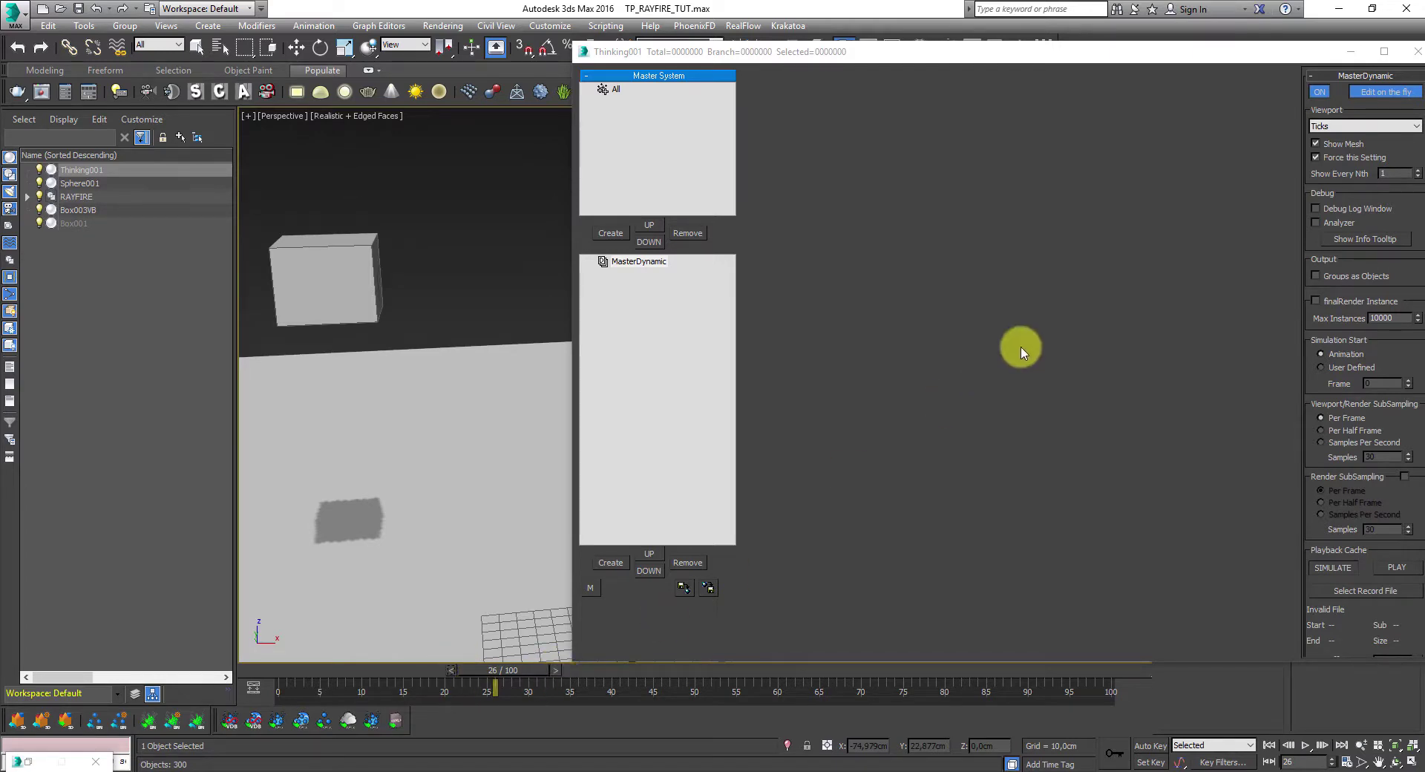
- Toggle MasterDynamic's Edit on the fly option, leave it off, and reposition the Thinking001 window beside the intact box
click(1375, 91)
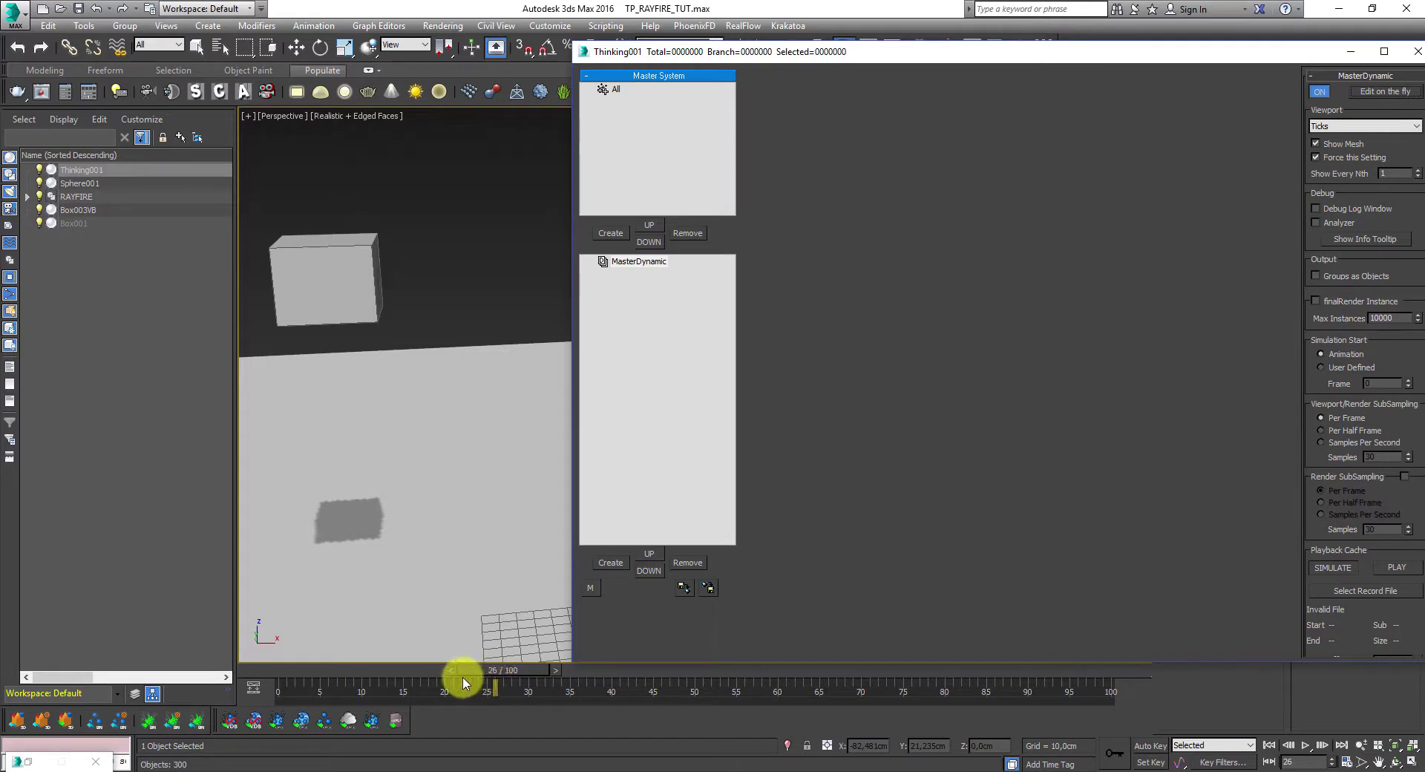
click(1382, 91)
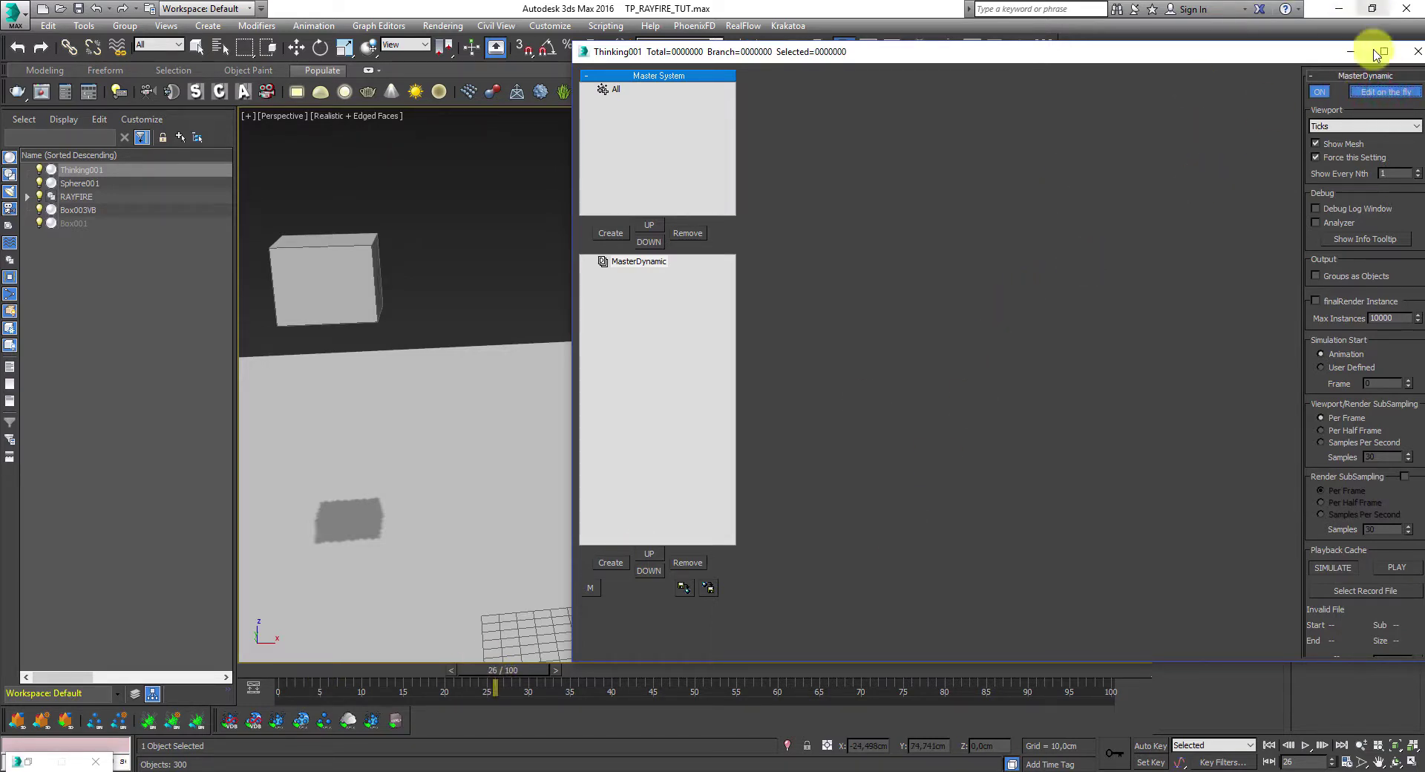
click(1374, 93)
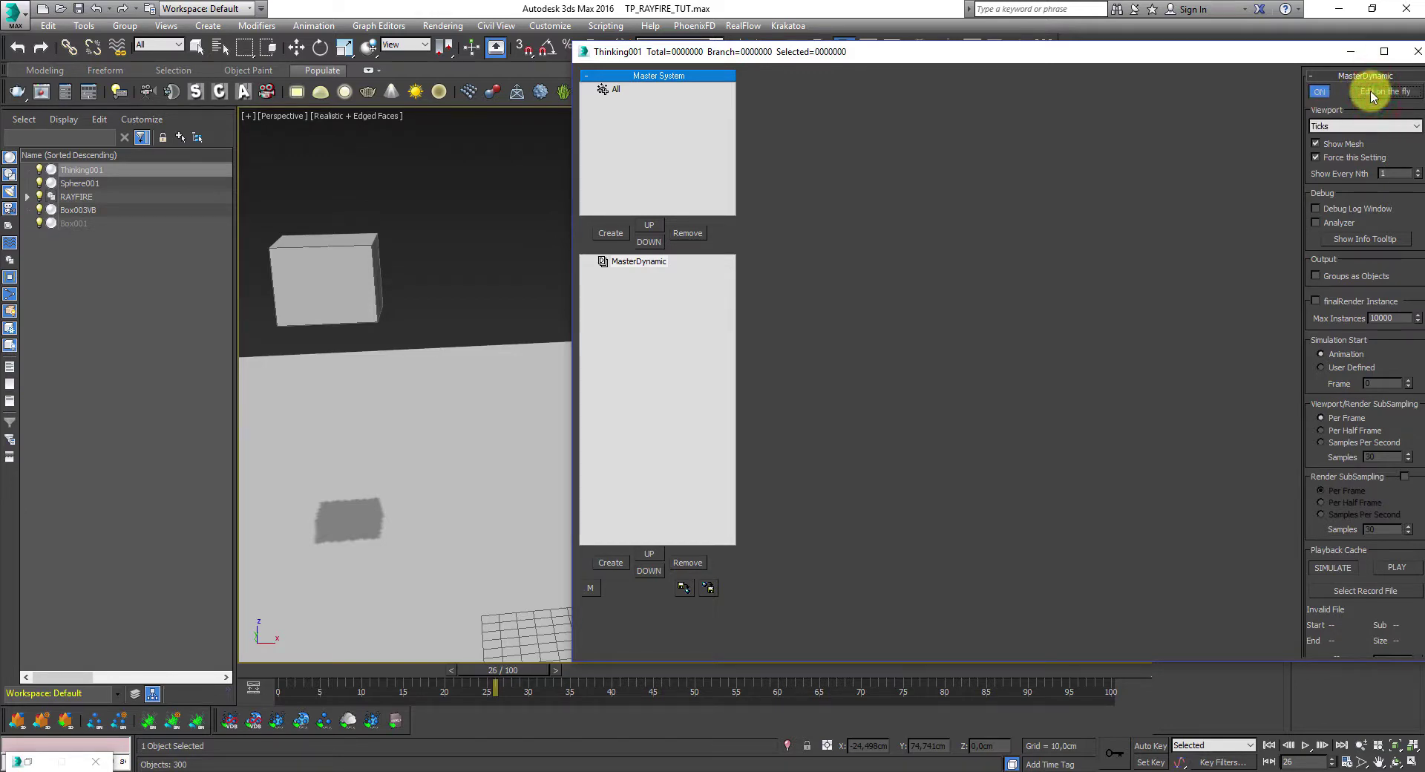
click(643, 596)
drag(1020, 58, 958, 58)
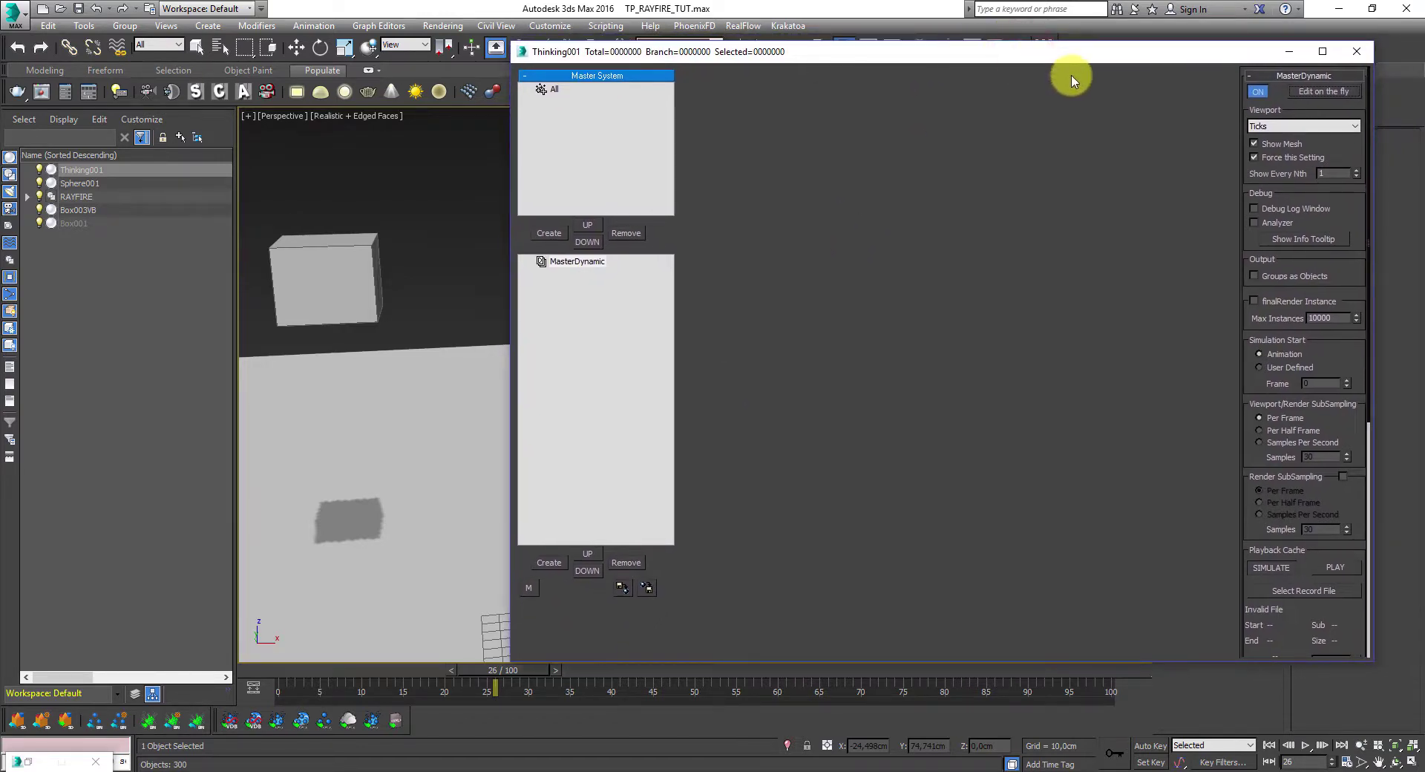
- Create three particle groups under All and rename the first one BOX
click(551, 91)
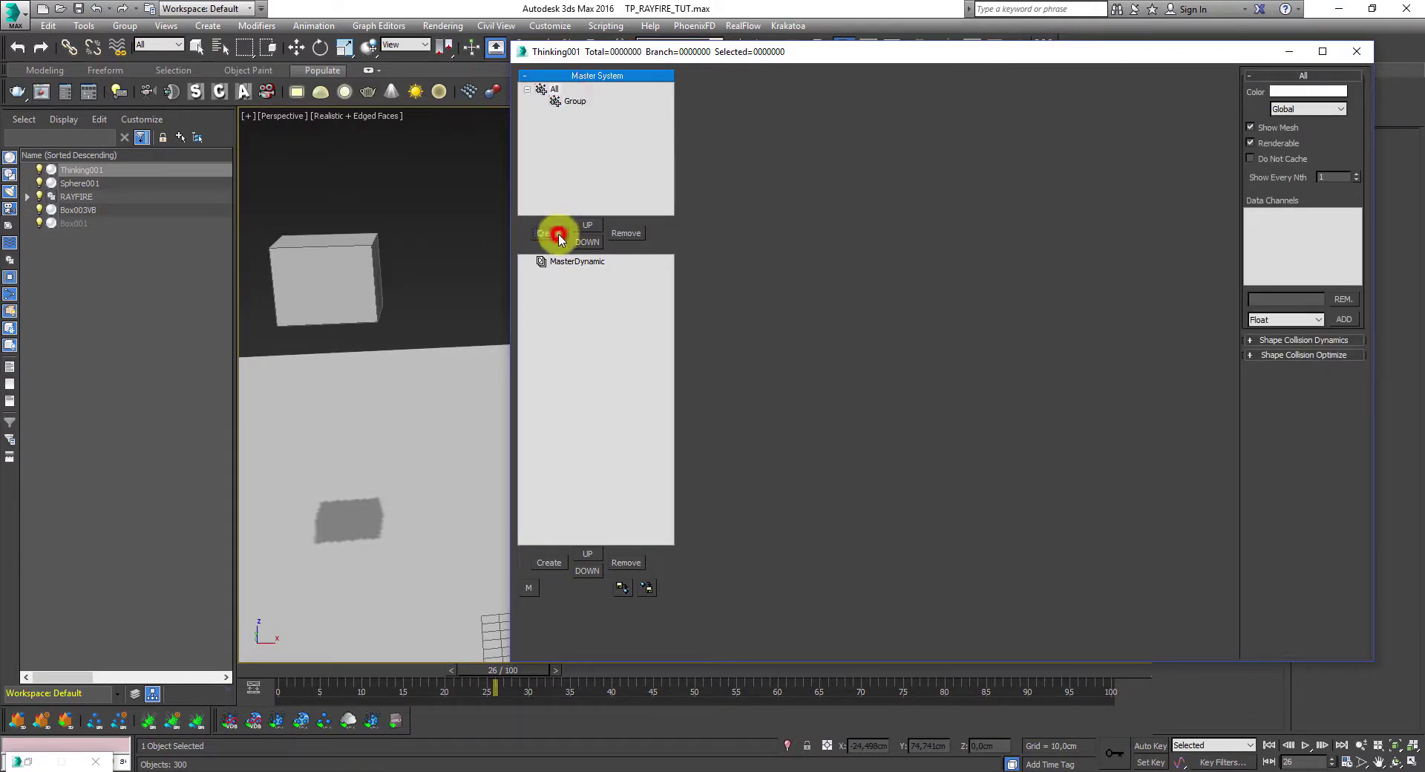
click(558, 235)
click(556, 234)
click(575, 101)
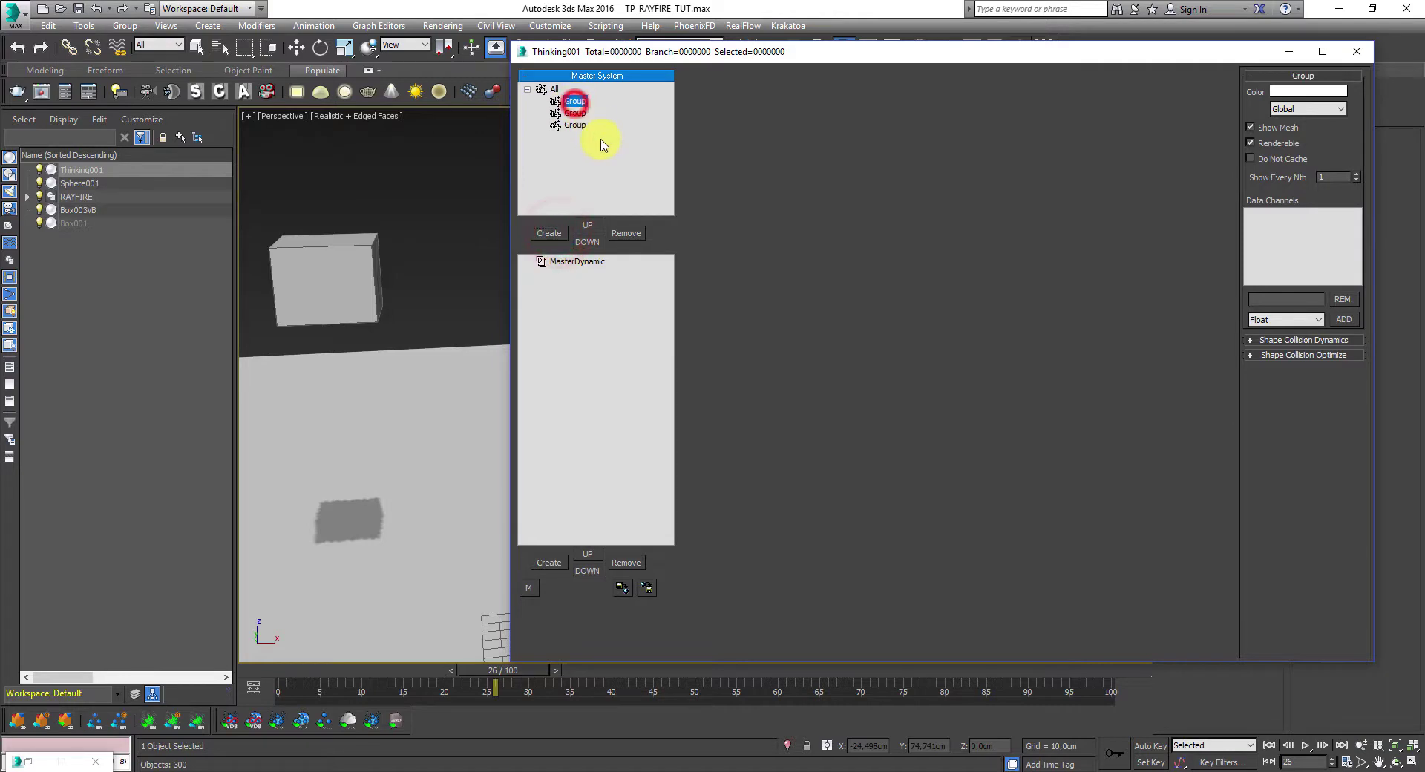
click(575, 102)
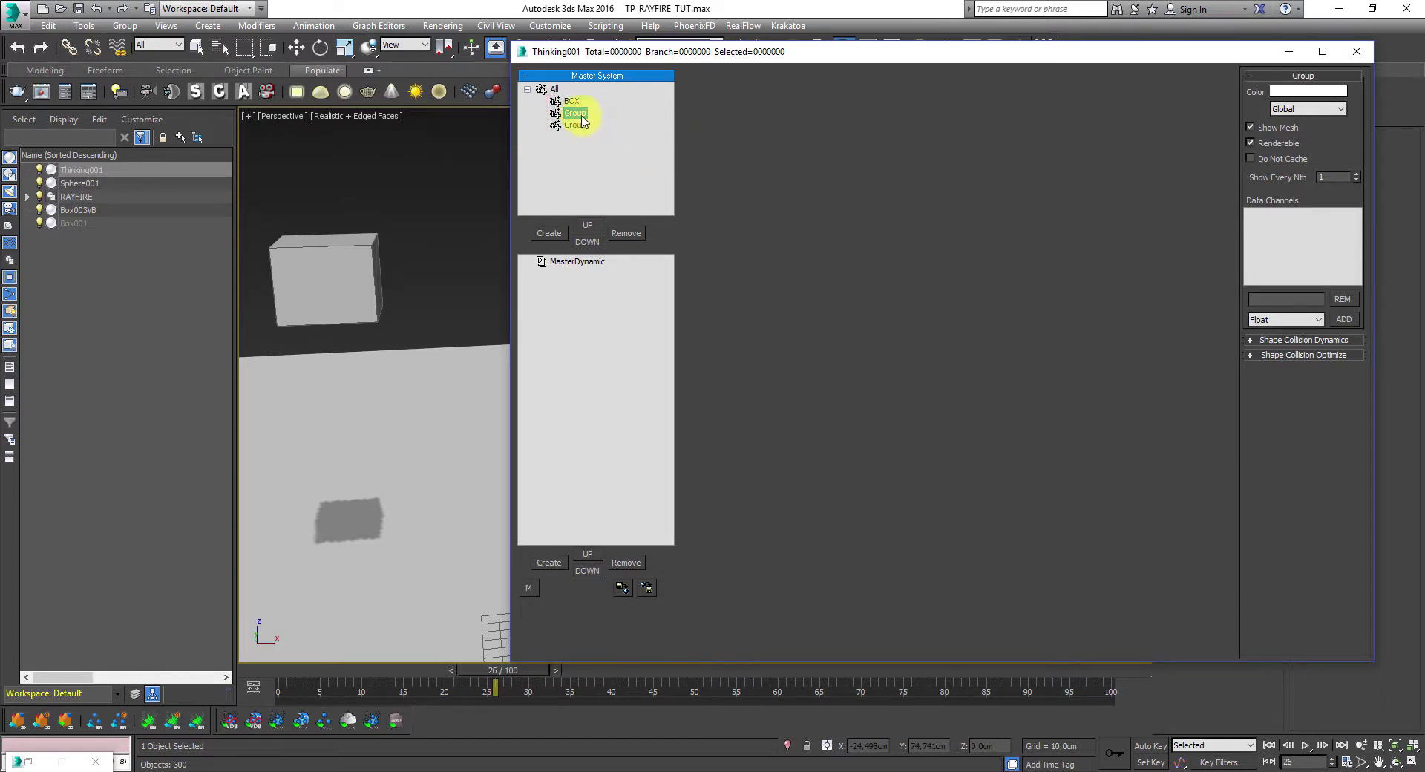
- Rename the remaining two groups Deflectors and Floor, and nest Floor under Deflectors
click(579, 113)
click(572, 127)
drag(580, 120, 563, 125)
click(541, 113)
drag(587, 127, 571, 117)
drag(594, 121, 588, 153)
- Create another particle group directly under All and name it Active
drag(581, 132, 559, 99)
click(548, 232)
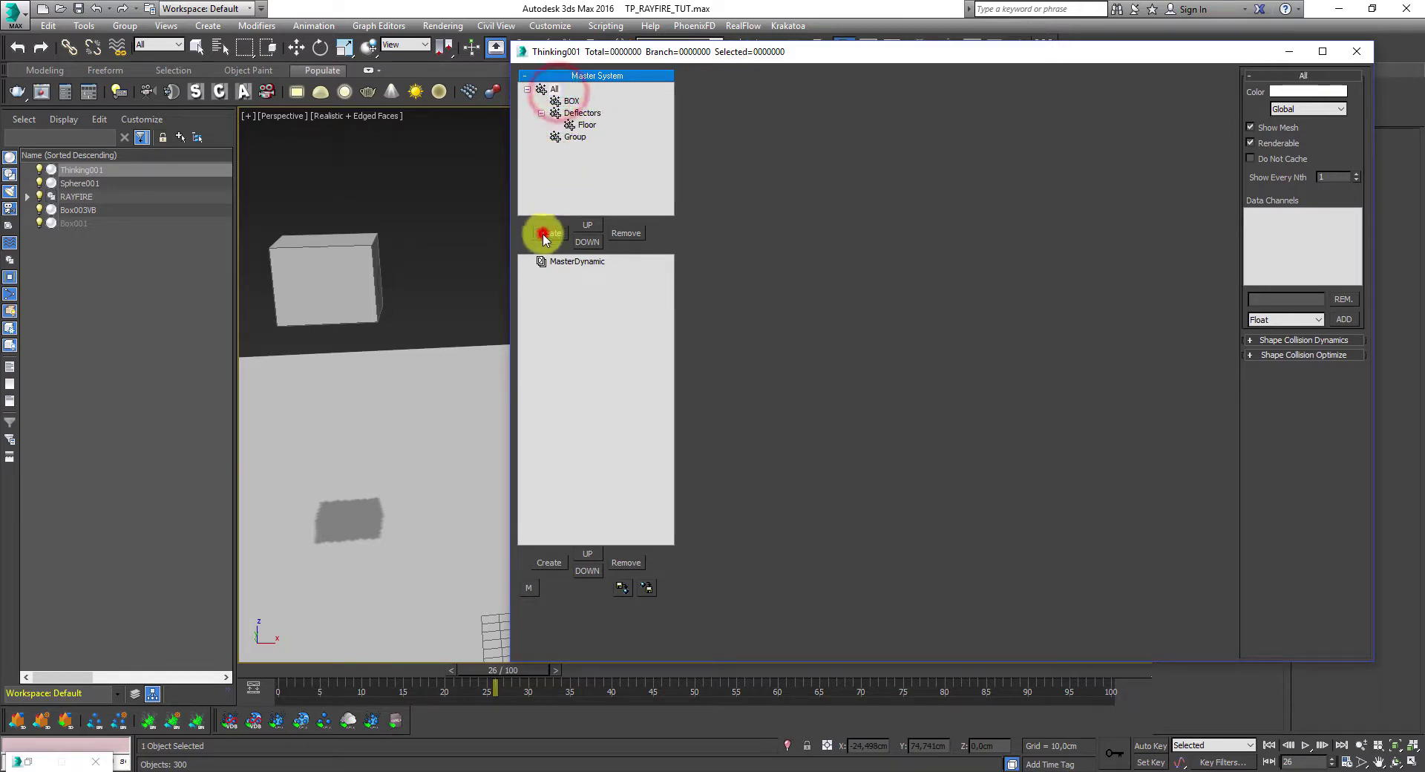
click(578, 138)
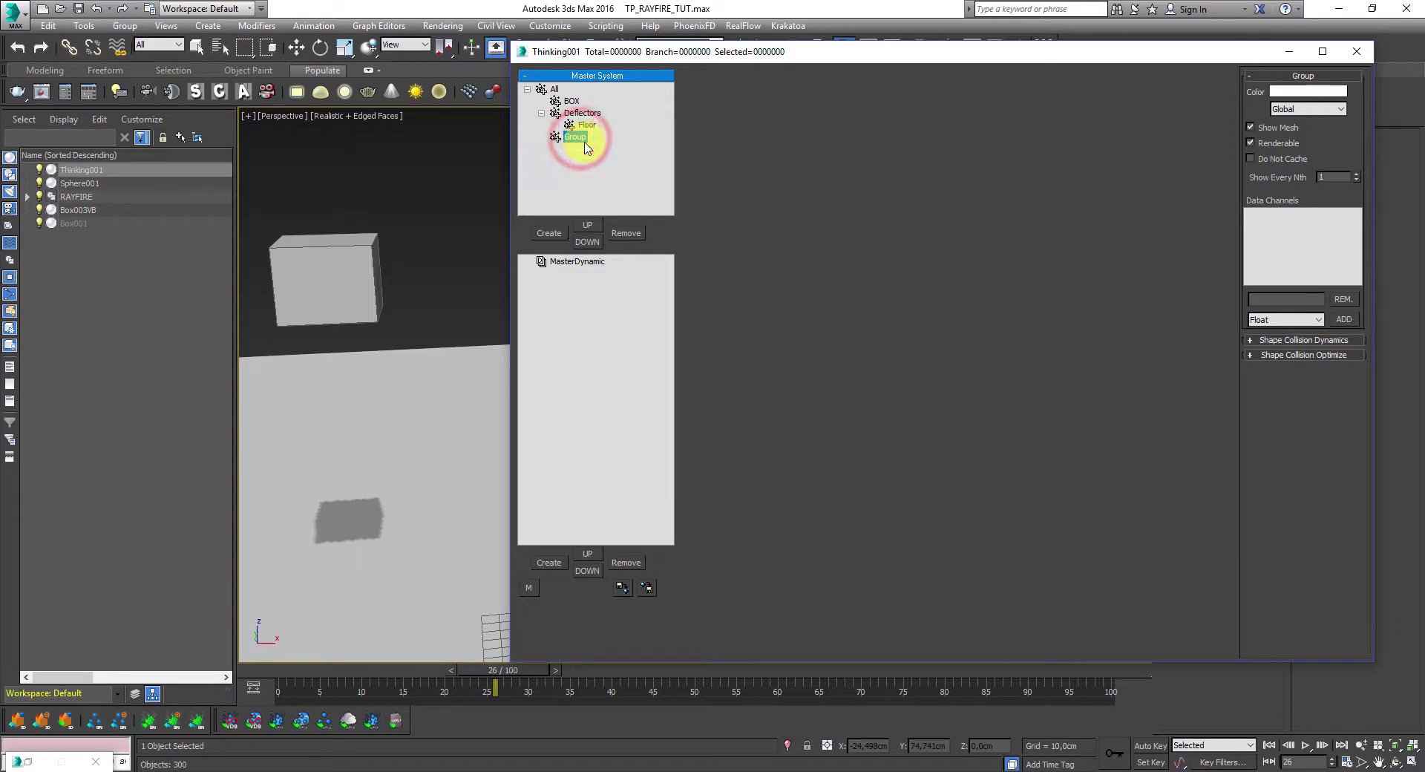
click(576, 137)
text(Active)
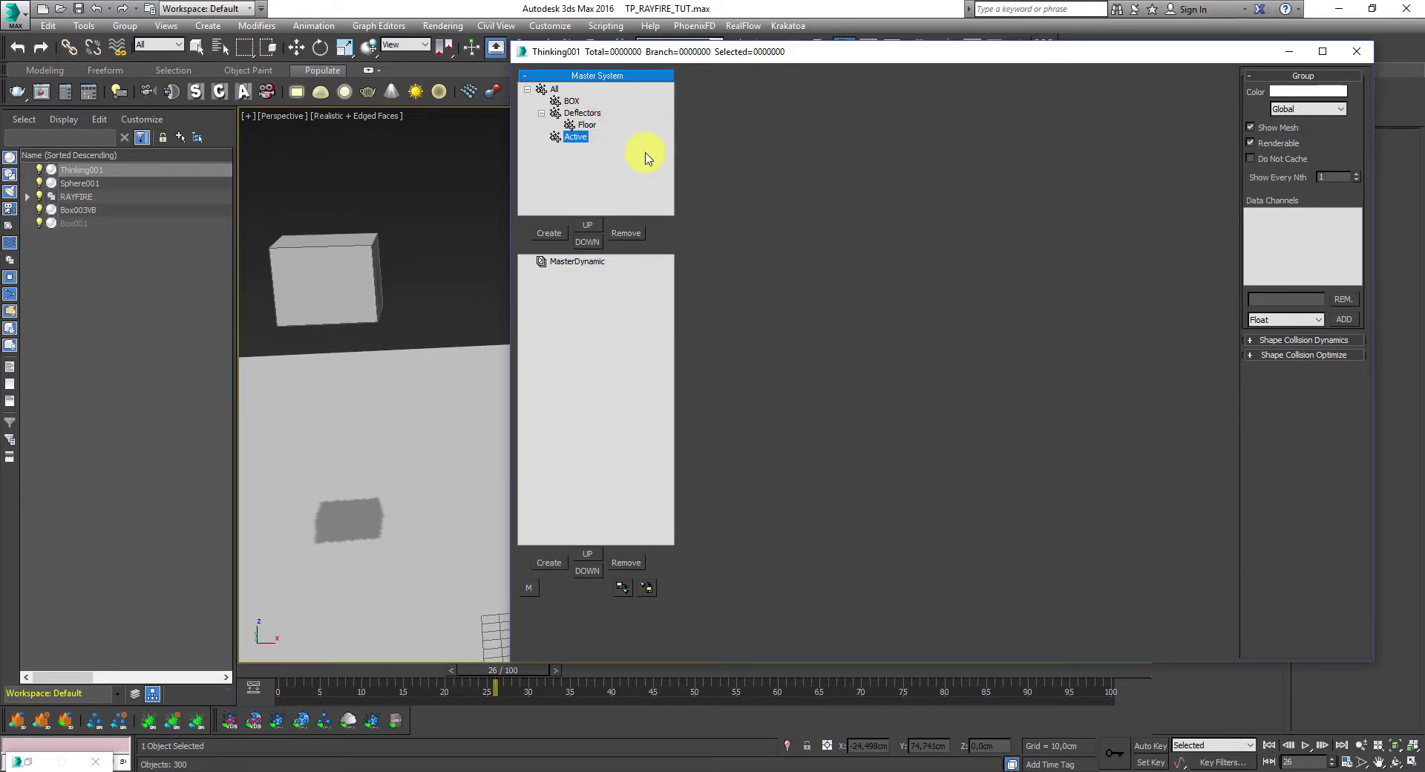
- Nest the BOX group under Active and expand Active to show it
mouse_move(571, 101)
mouse_down()
mouse_move(557, 132)
mouse_move(556, 104)
mouse_move(566, 124)
mouse_up()
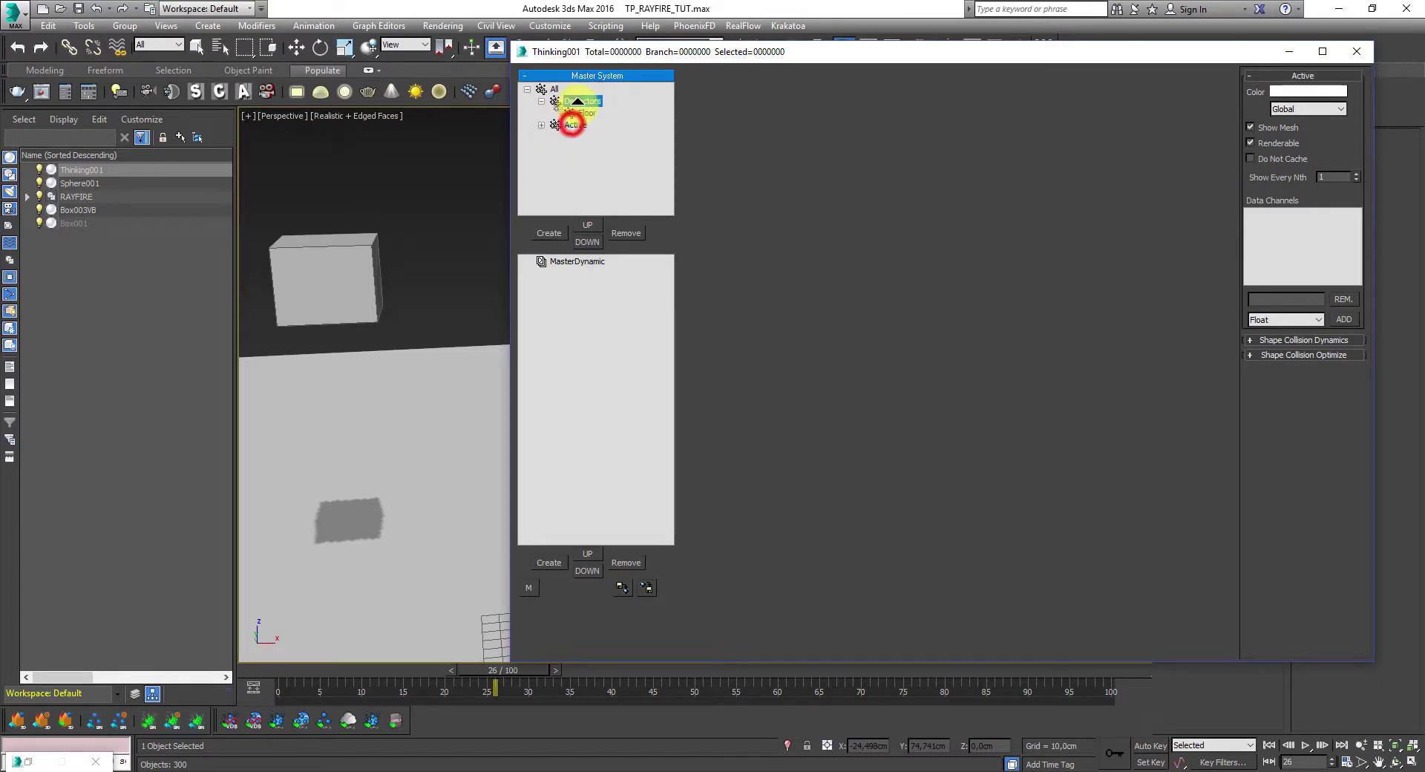
click(541, 101)
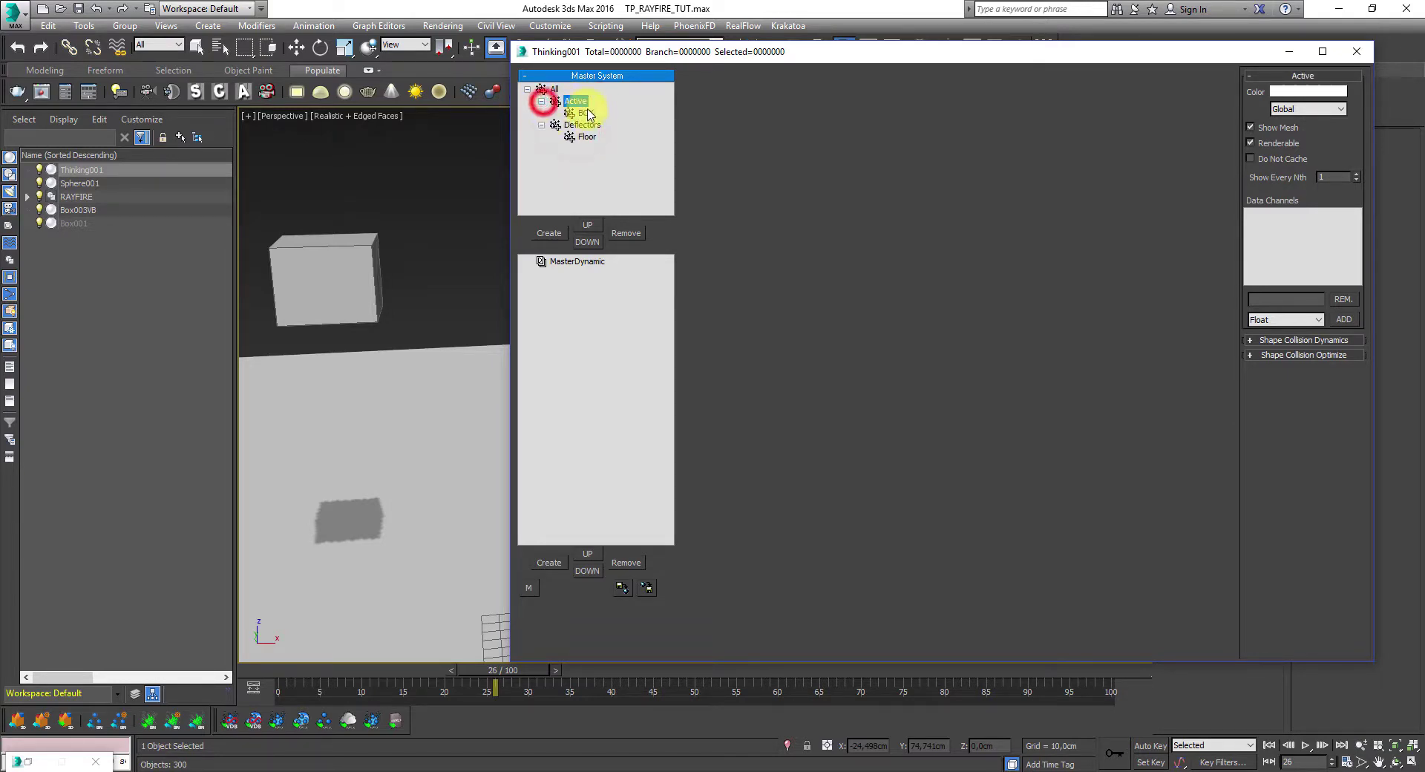
click(653, 188)
- Move the Thinking001 window slightly and set the BOX group's color to pure green
click(586, 113)
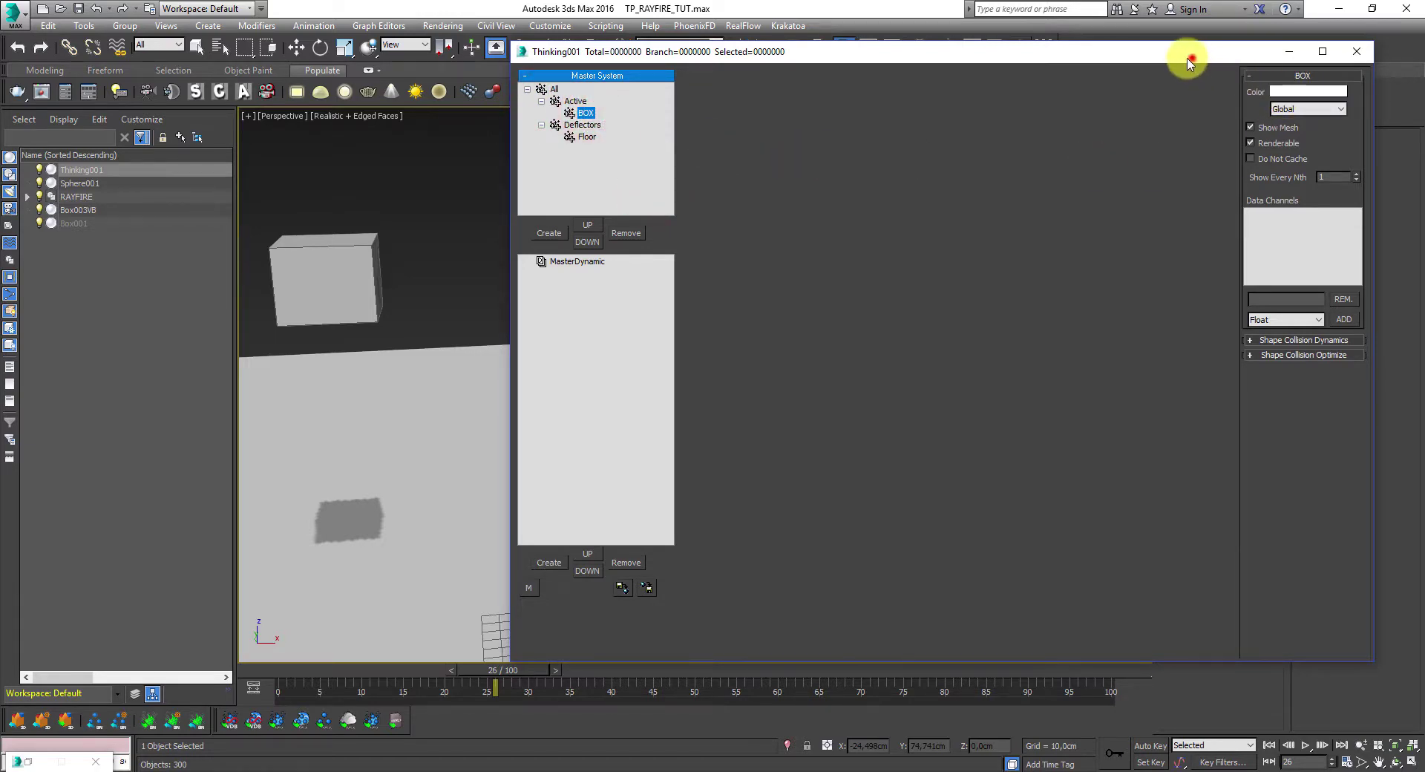
drag(1188, 54, 1152, 53)
click(550, 114)
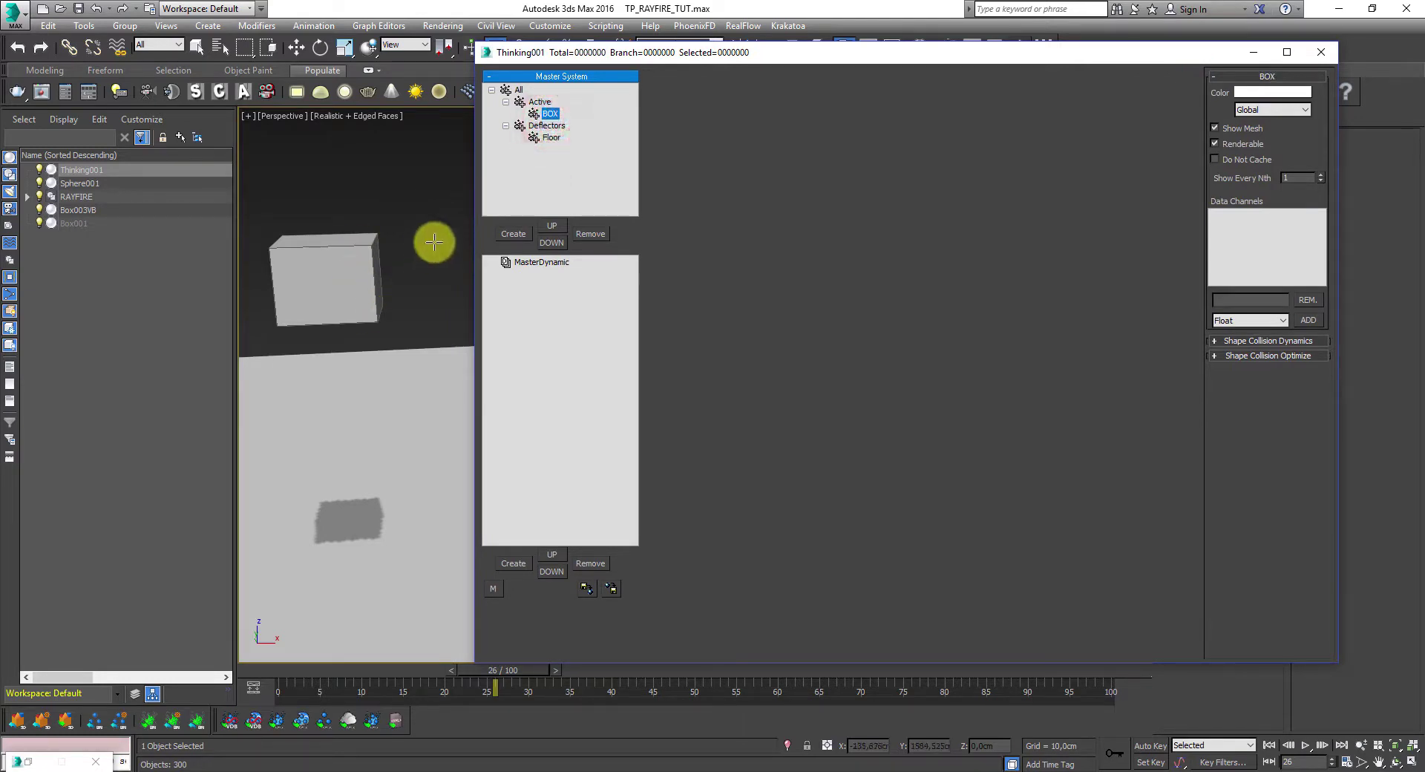
click(558, 138)
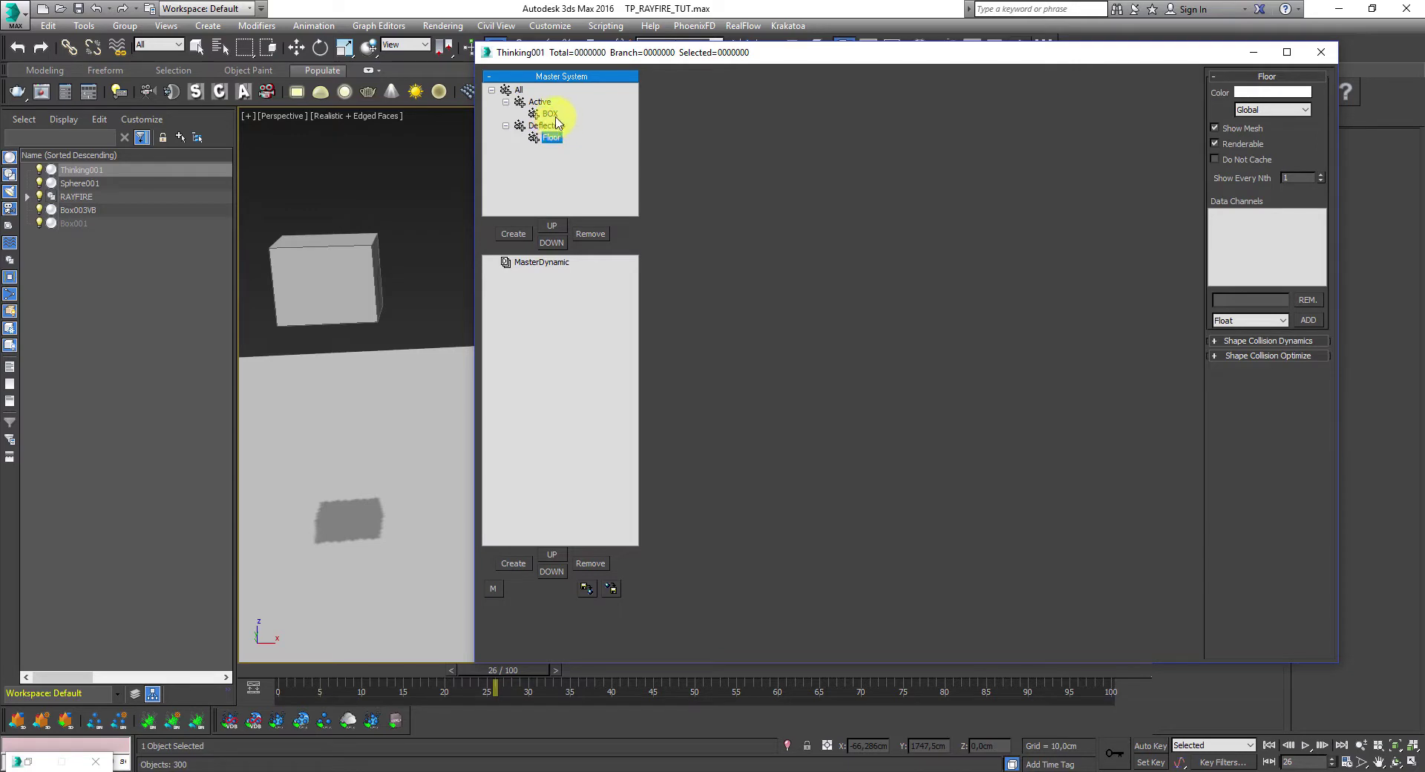
click(1284, 92)
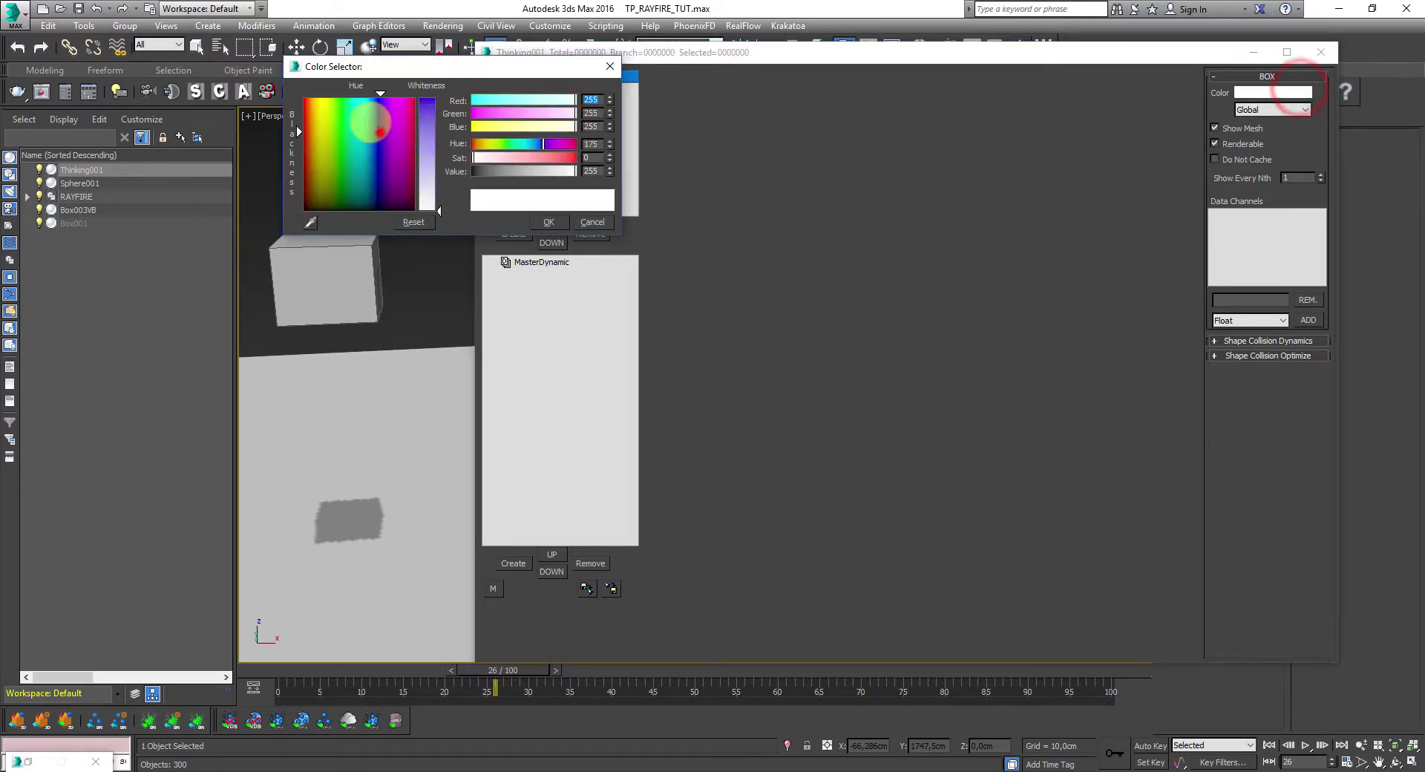
drag(437, 208, 438, 96)
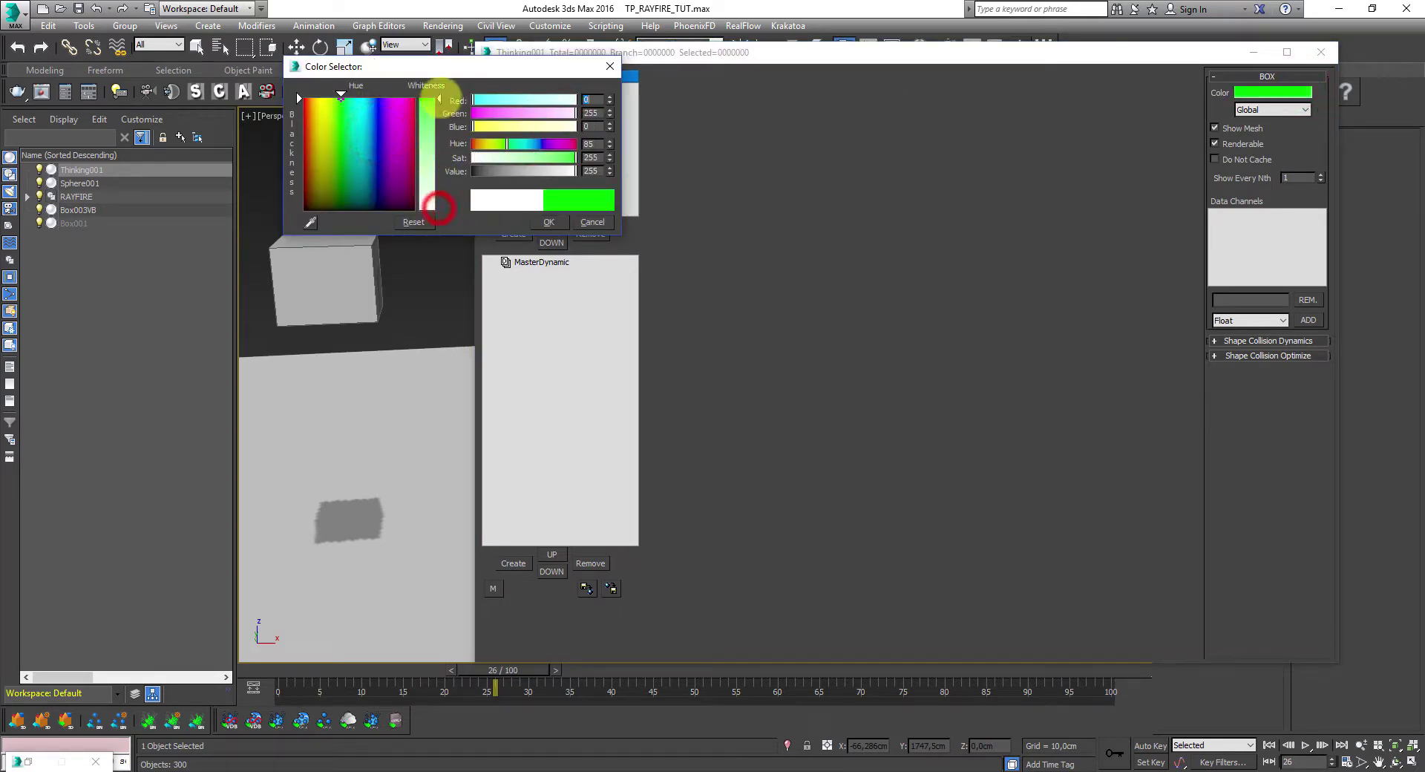
click(549, 222)
- Set the Floor group's color to a saturated blue
click(553, 138)
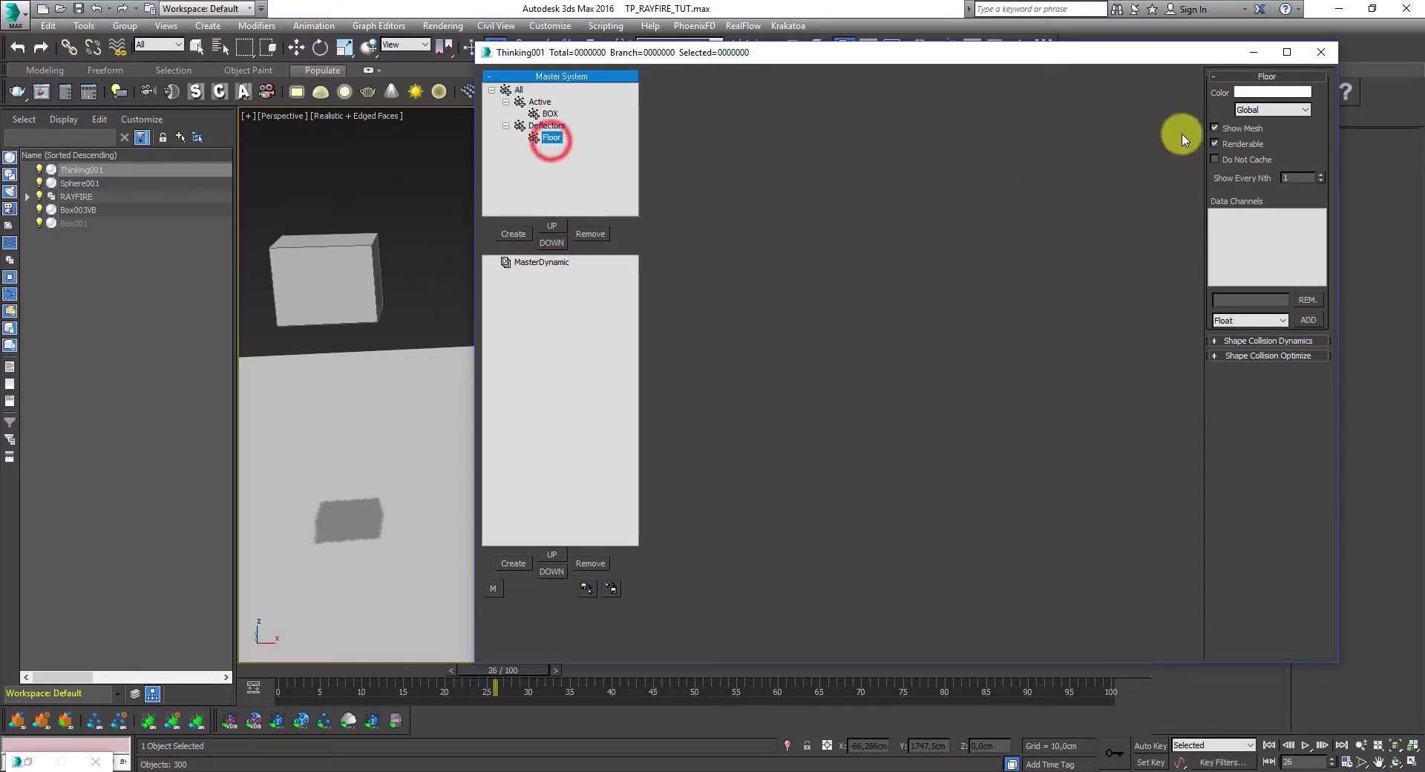
click(1251, 92)
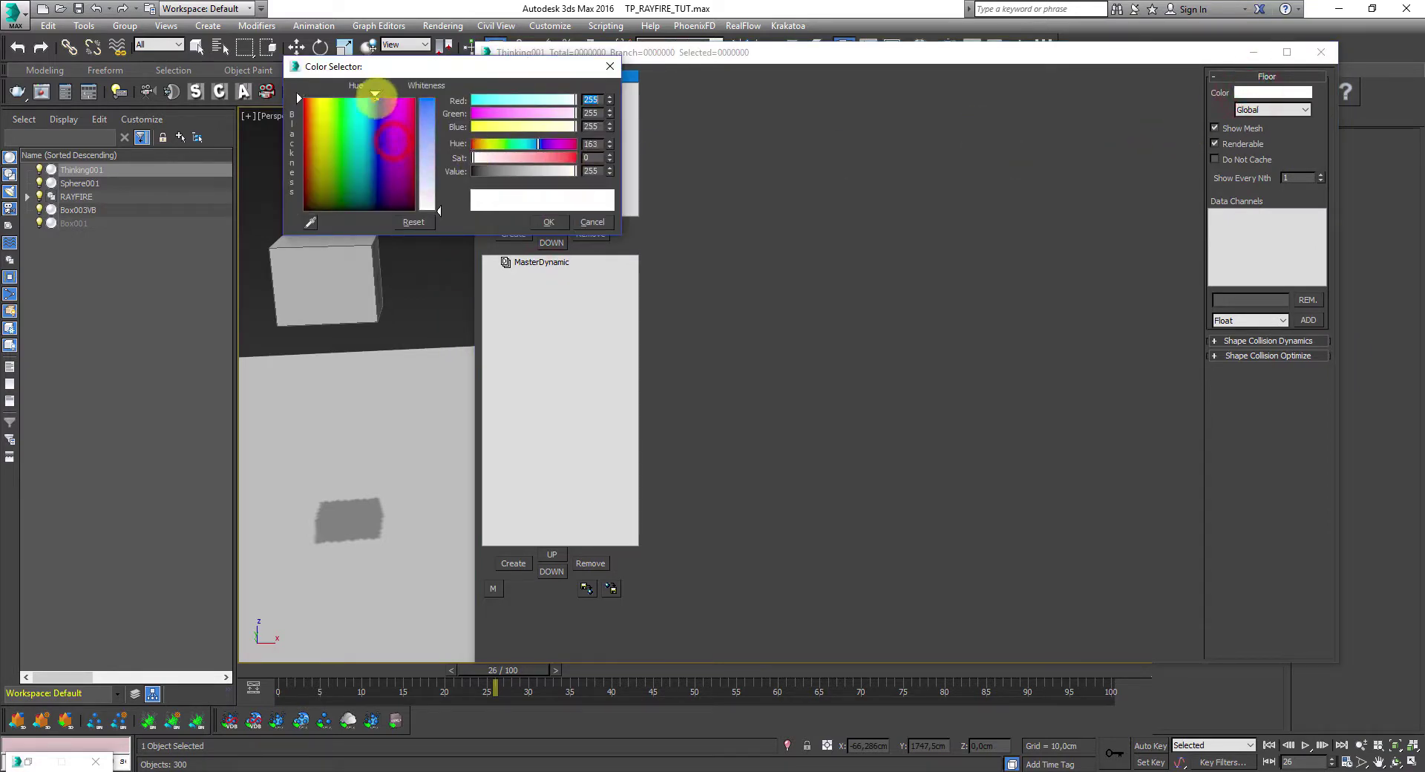
drag(443, 204, 444, 97)
click(549, 222)
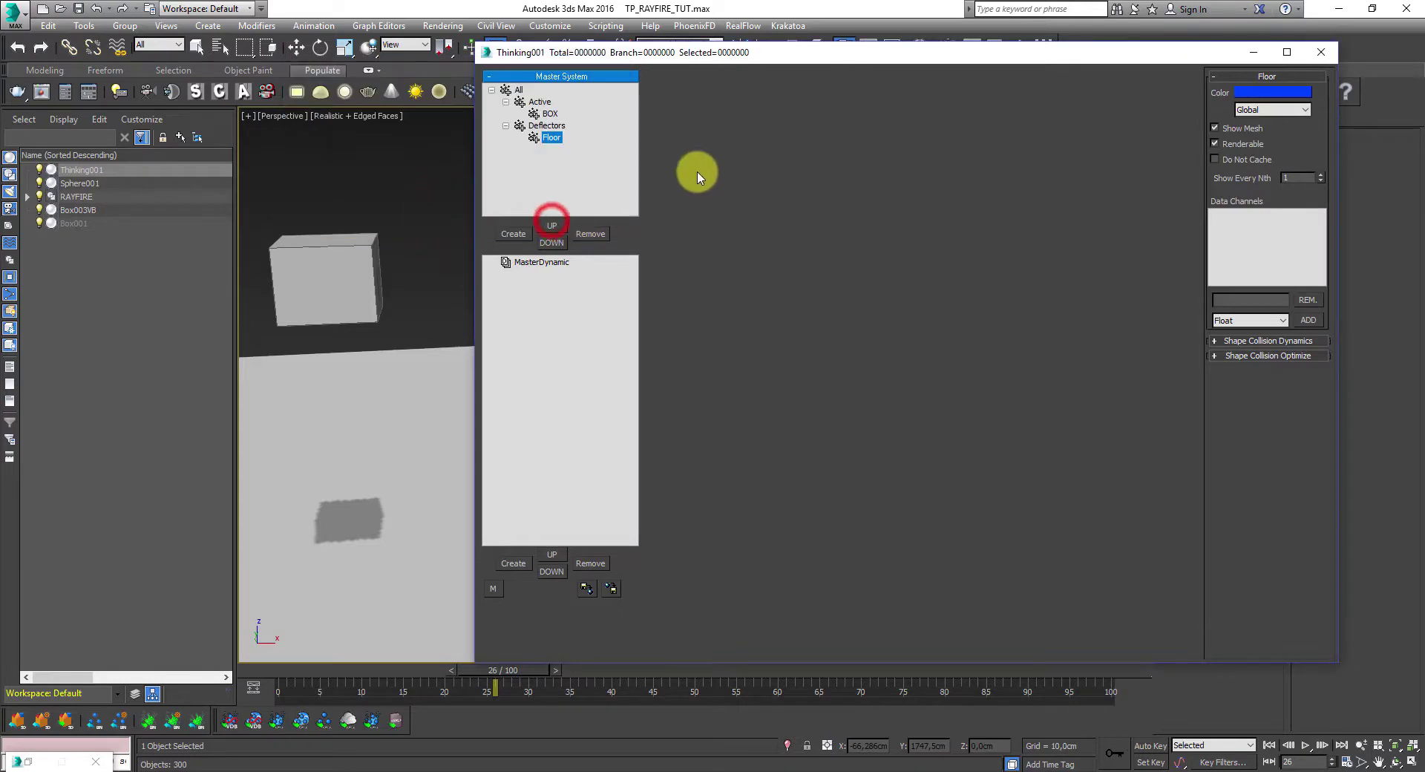
- Create a second group under Active and name it Frags
click(538, 102)
click(513, 234)
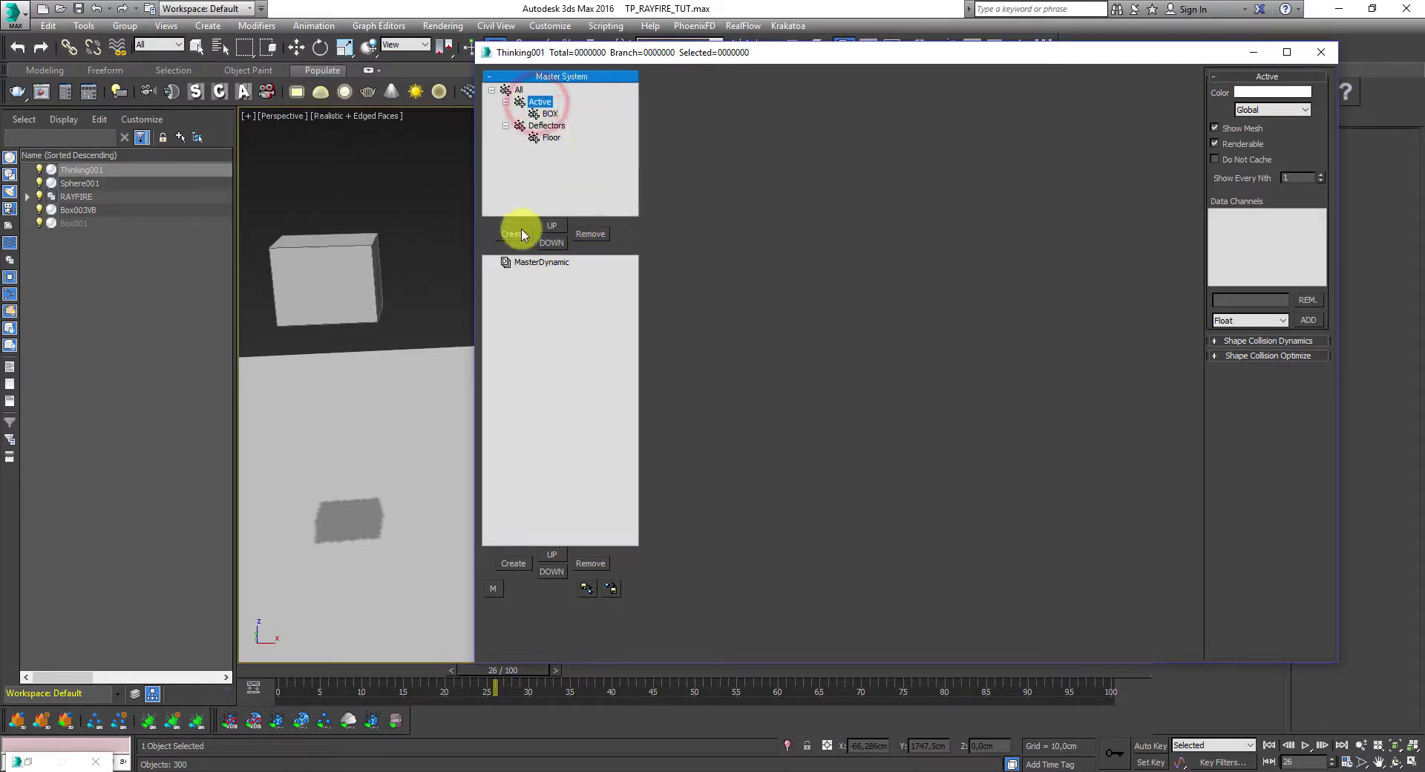
double_click(552, 125)
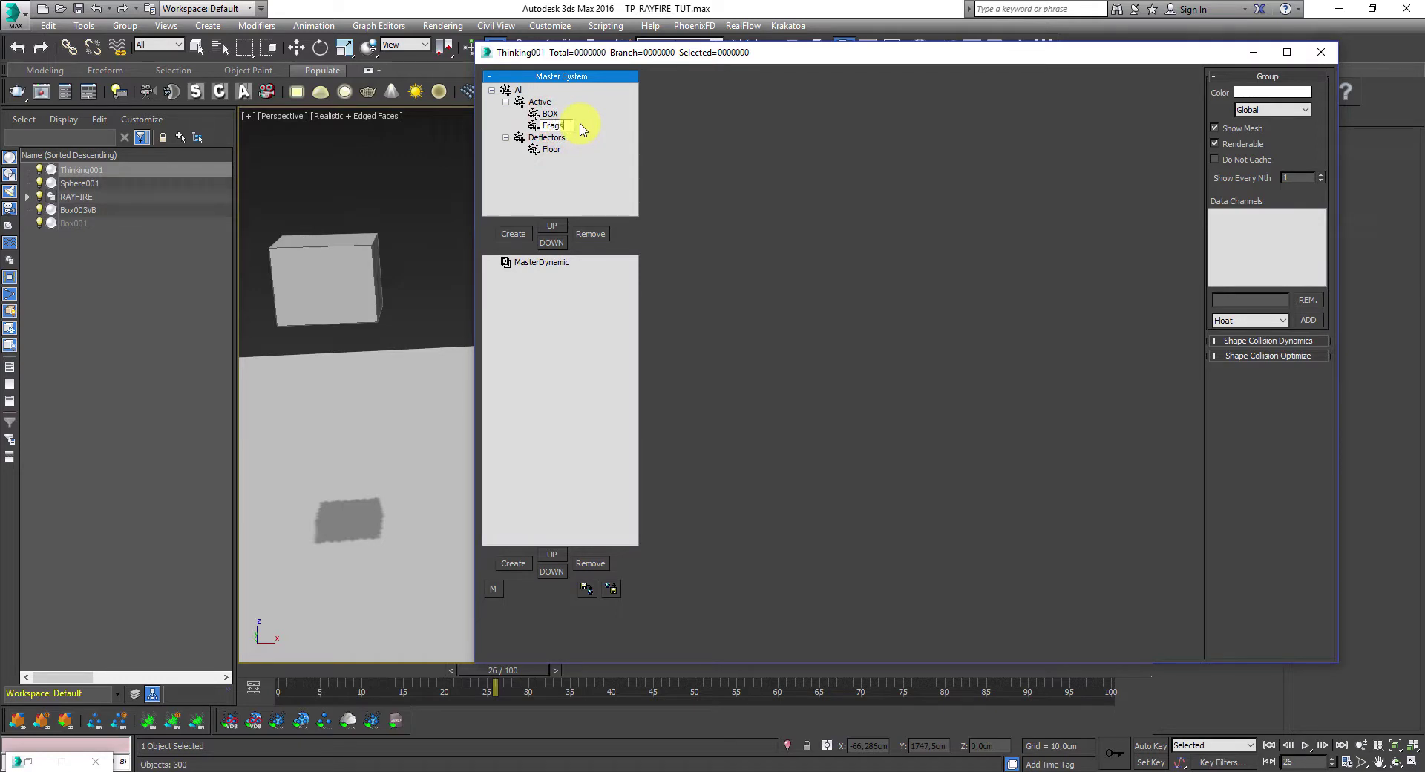
- Set the Frags group's color to pure red (255, 0, 0)
click(562, 129)
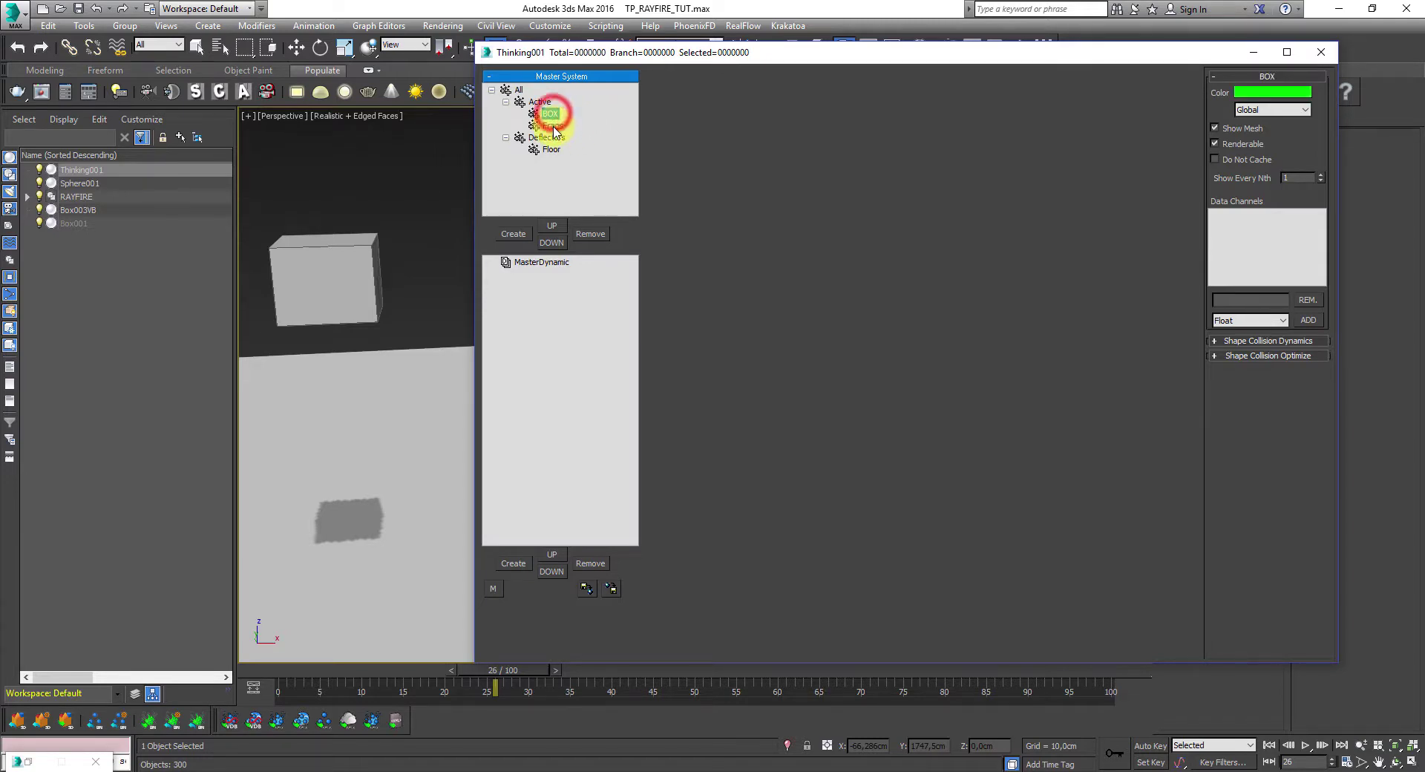
click(1238, 95)
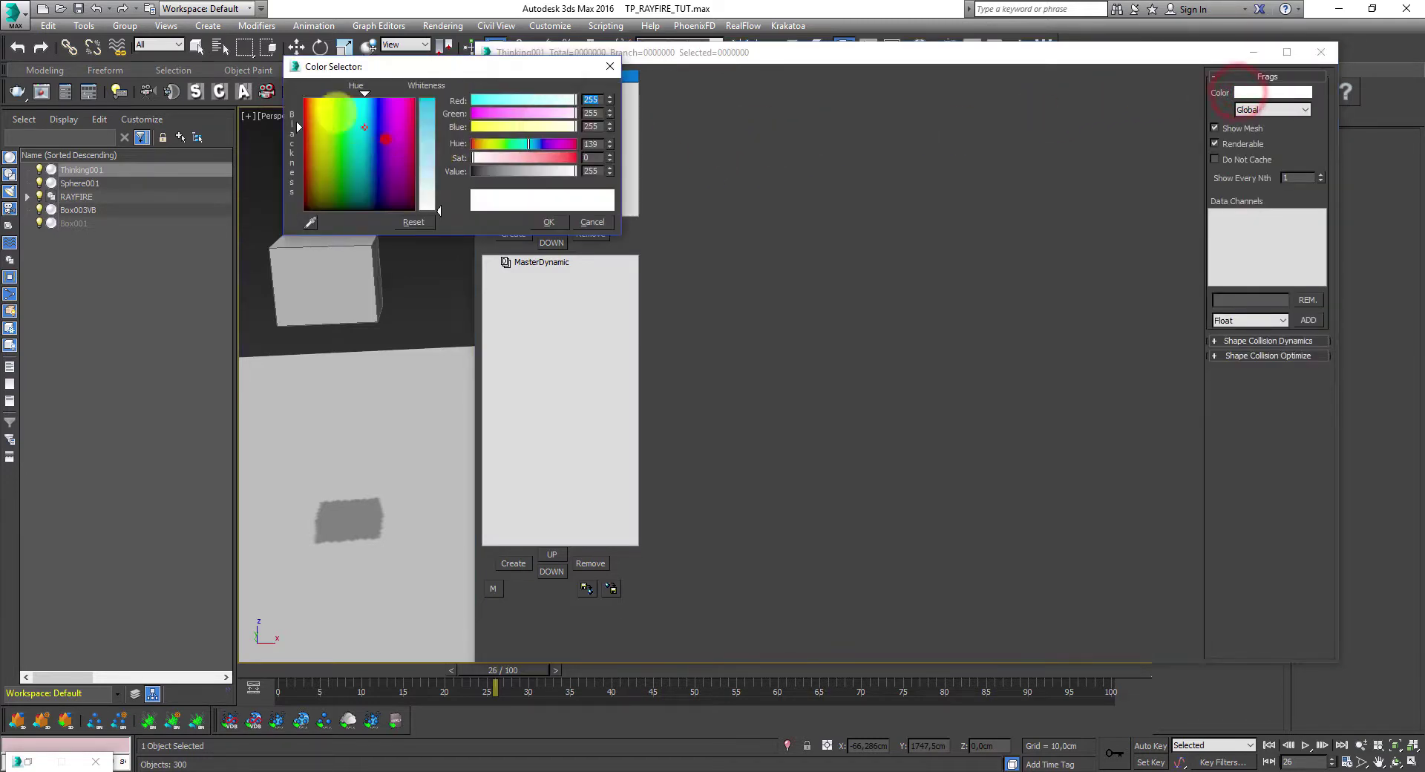
drag(446, 210, 446, 98)
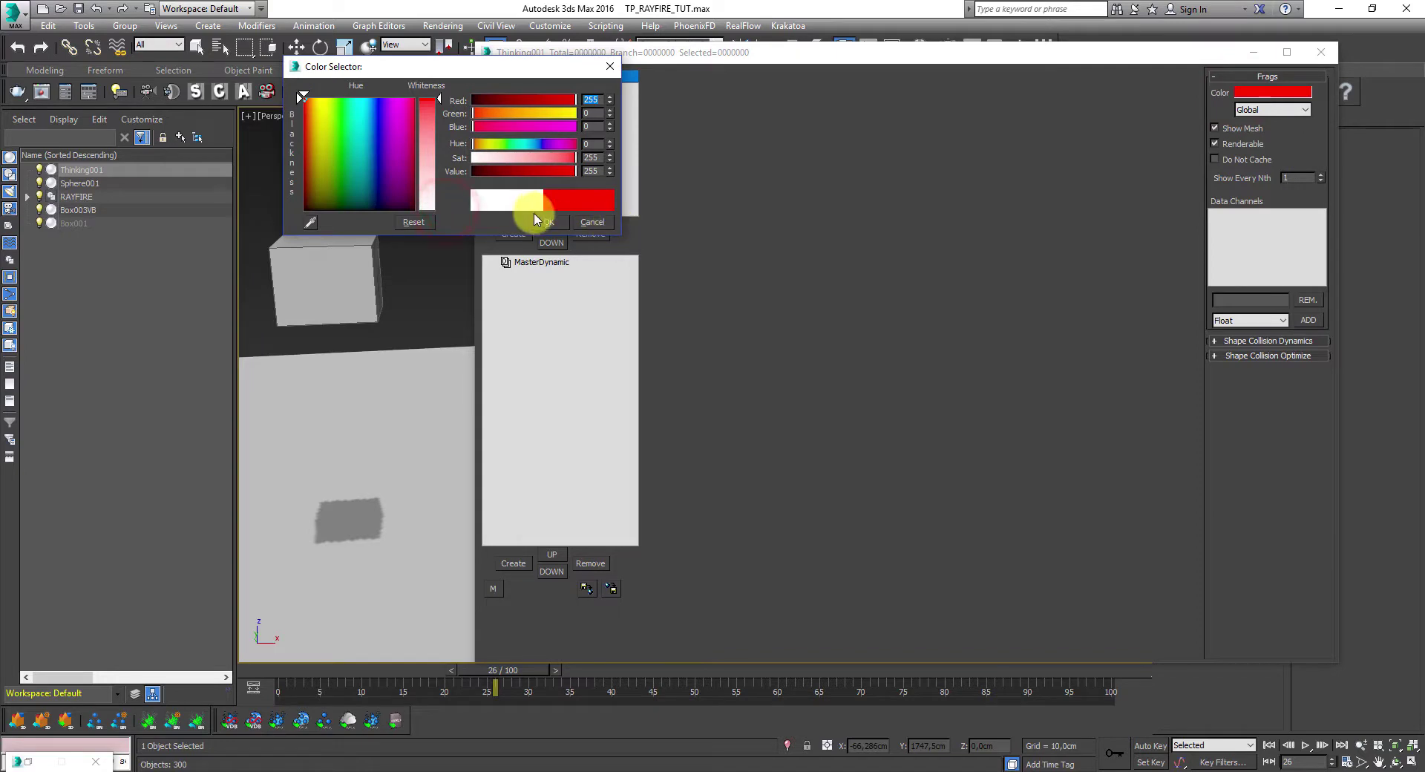
click(548, 222)
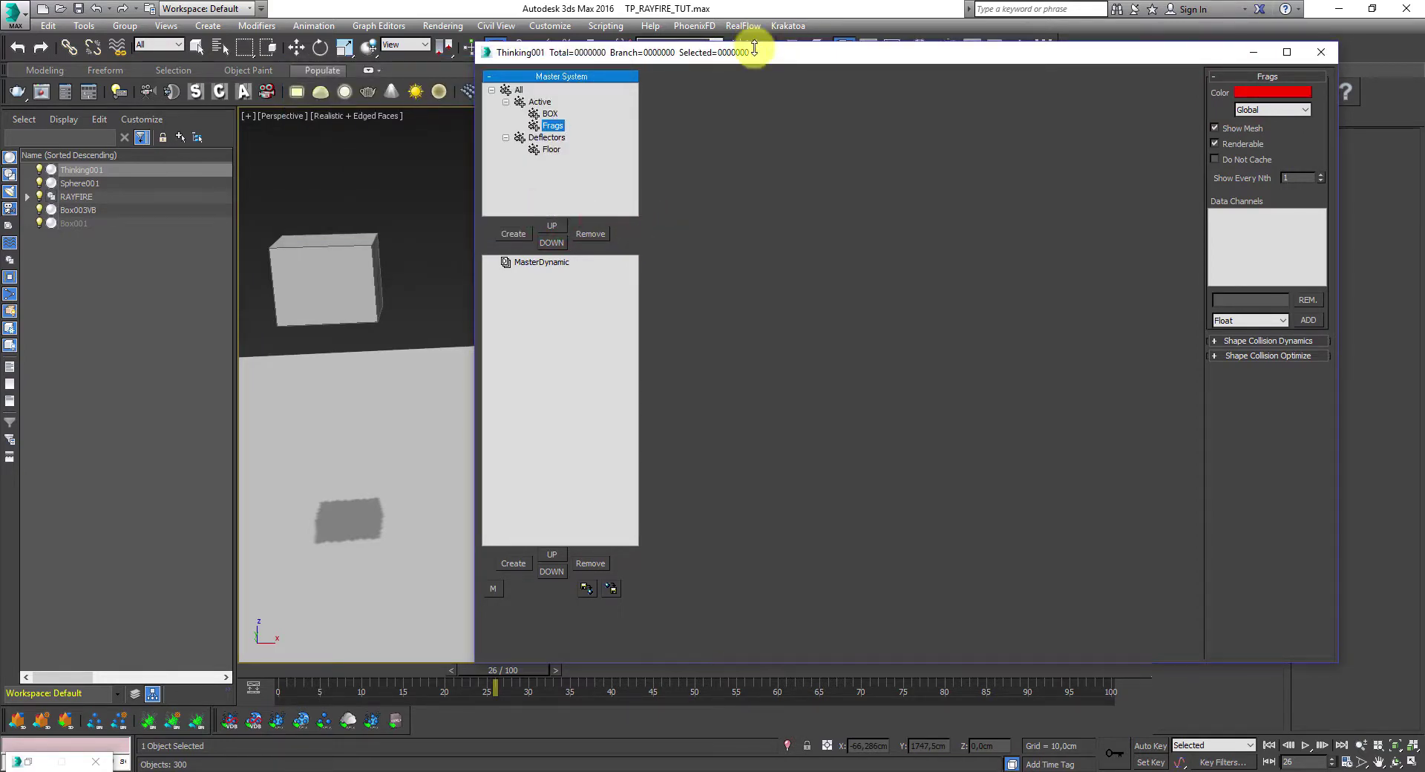
- Reposition the Thinking001 window and create four DynamicSets under MasterDynamic
drag(750, 52, 792, 64)
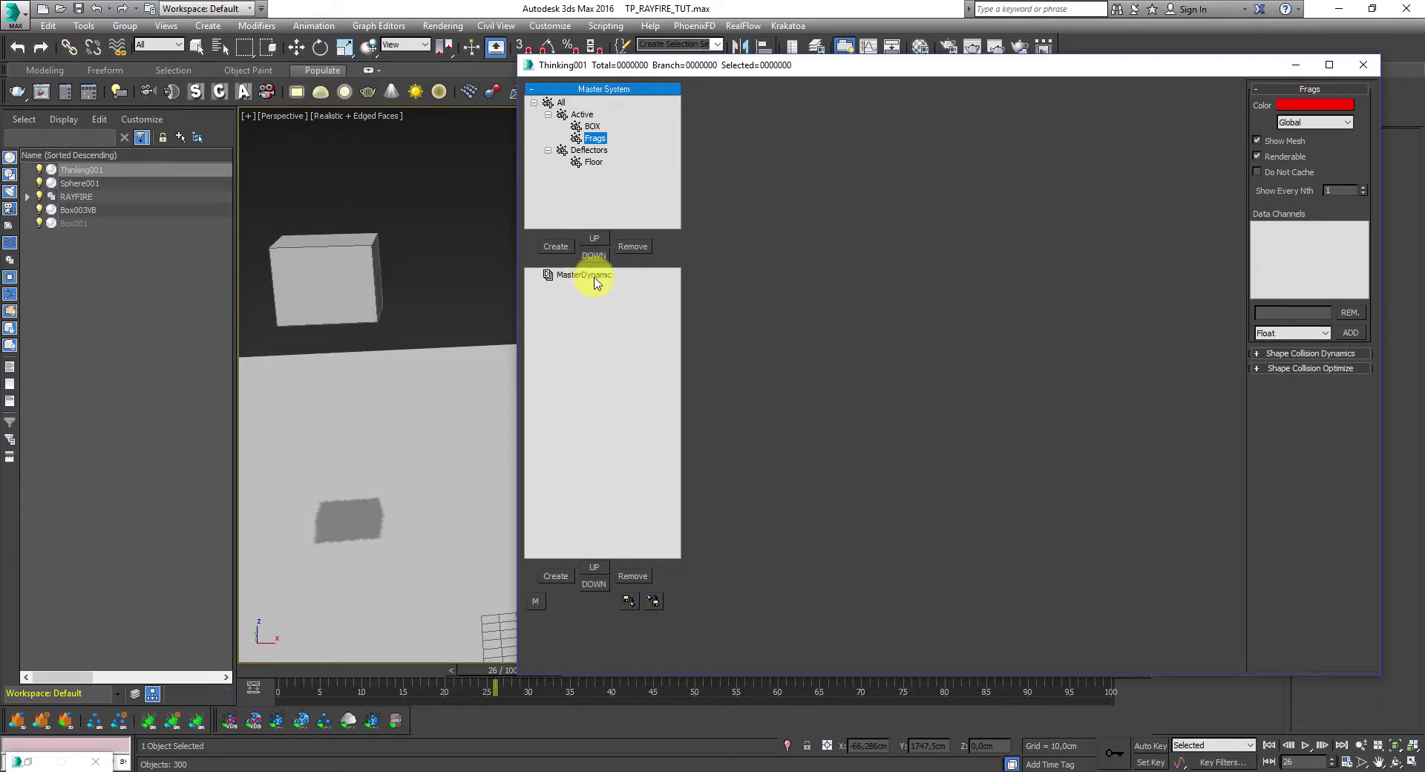
click(566, 278)
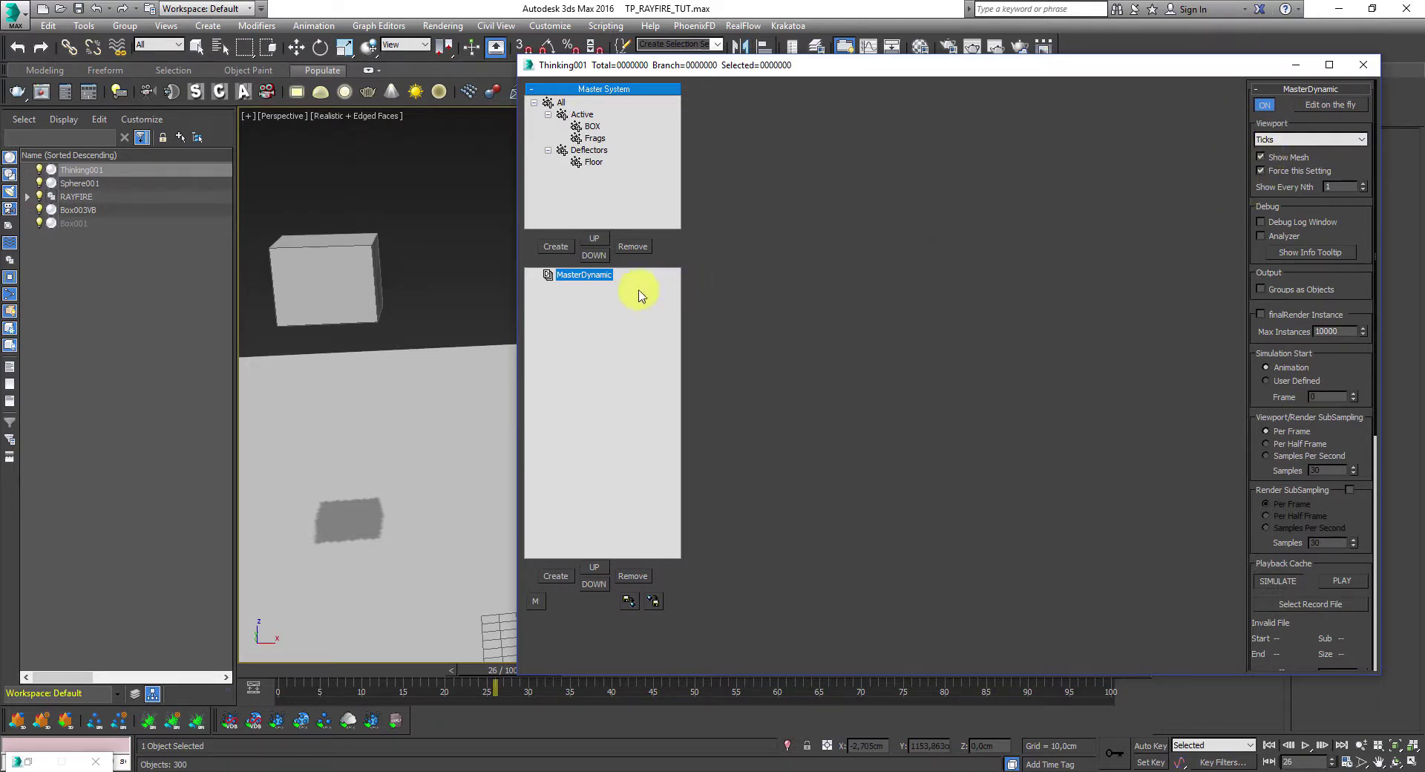
click(556, 576)
click(556, 576)
click(556, 576)
click(556, 576)
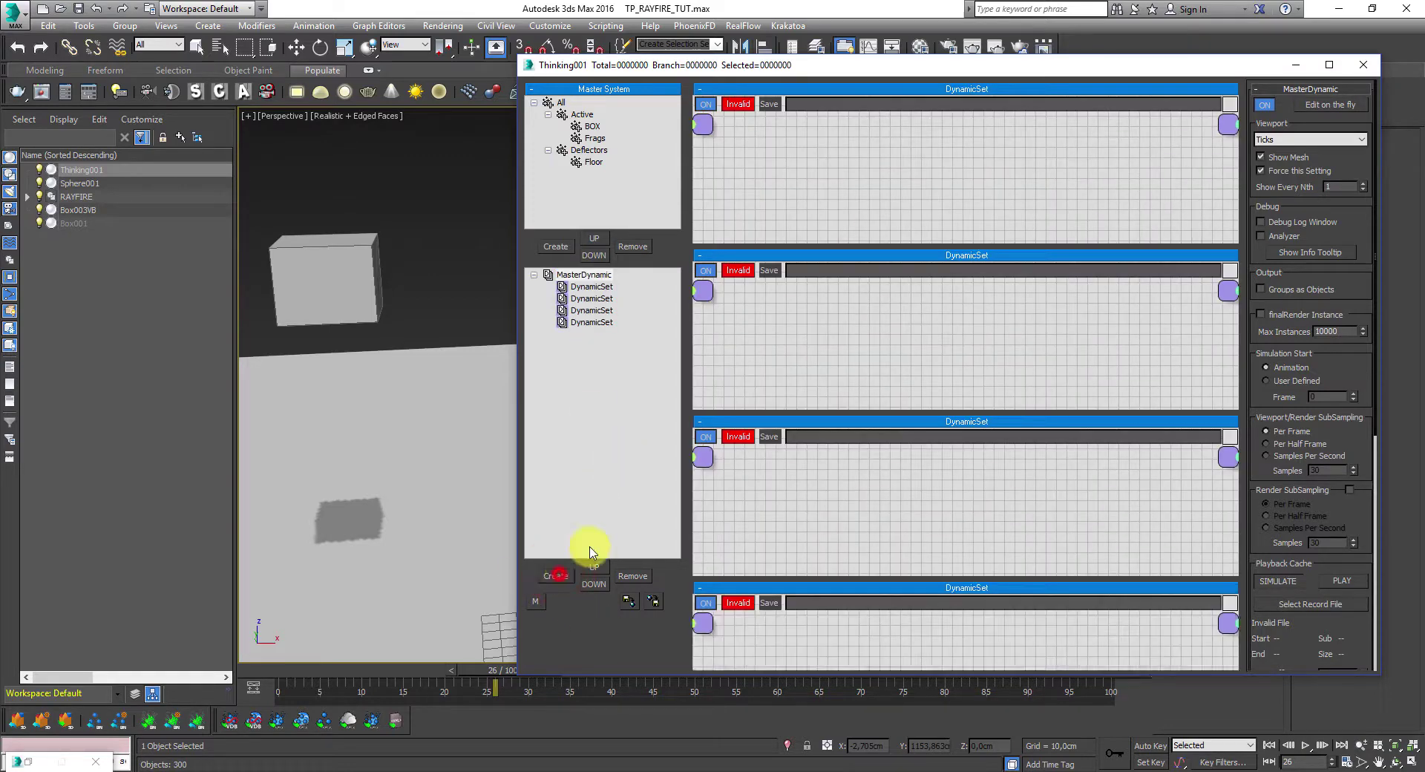
- Rename the first DynamicSet under MasterDynamic as MAIN
click(591, 287)
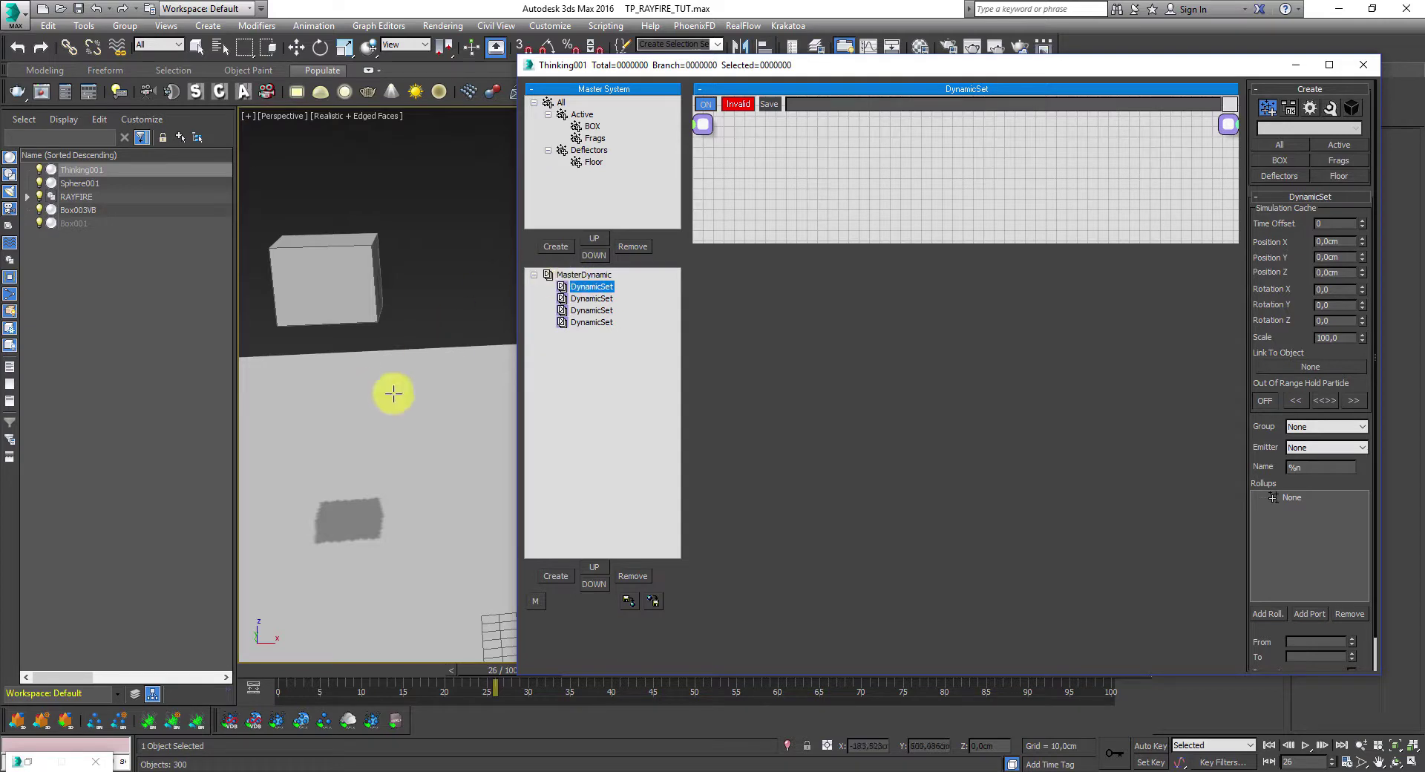
right_click(562, 291)
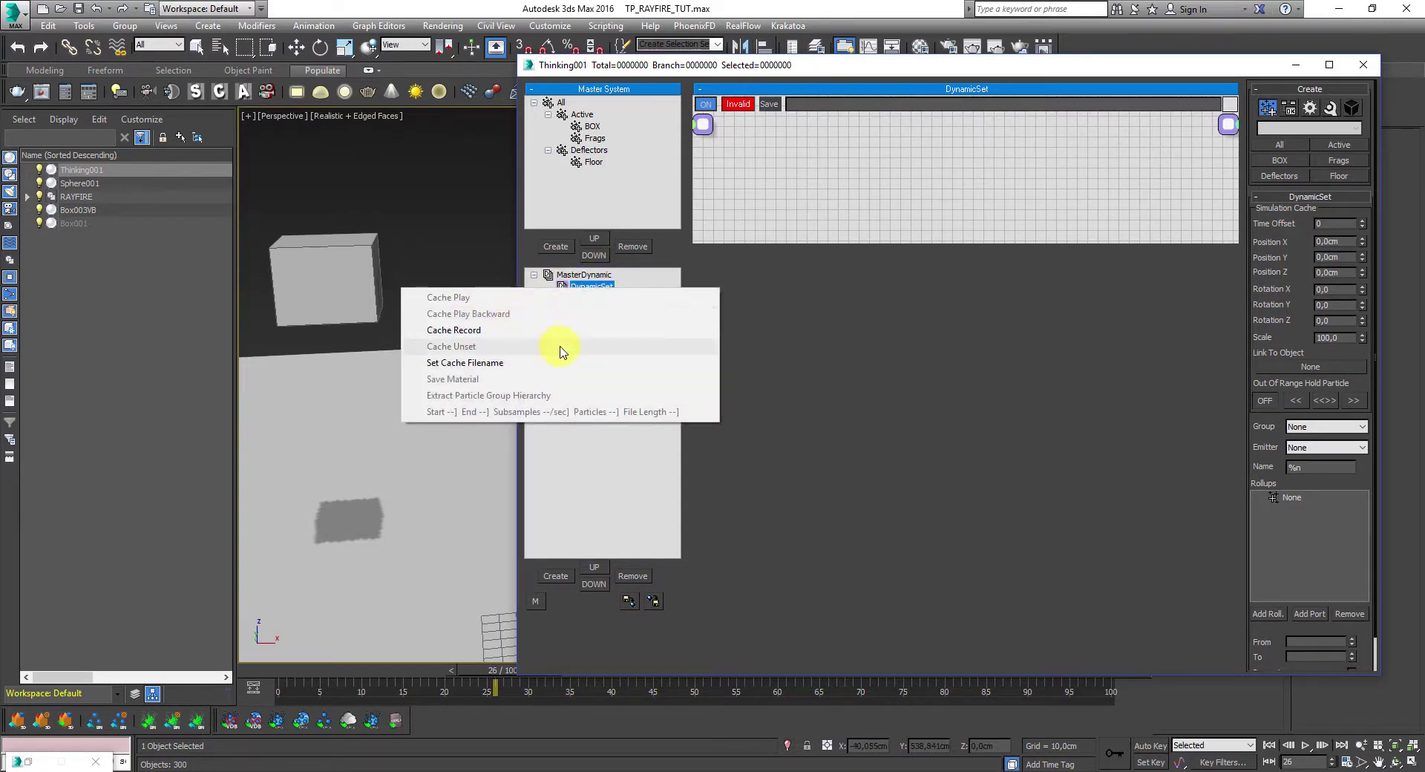
click(638, 477)
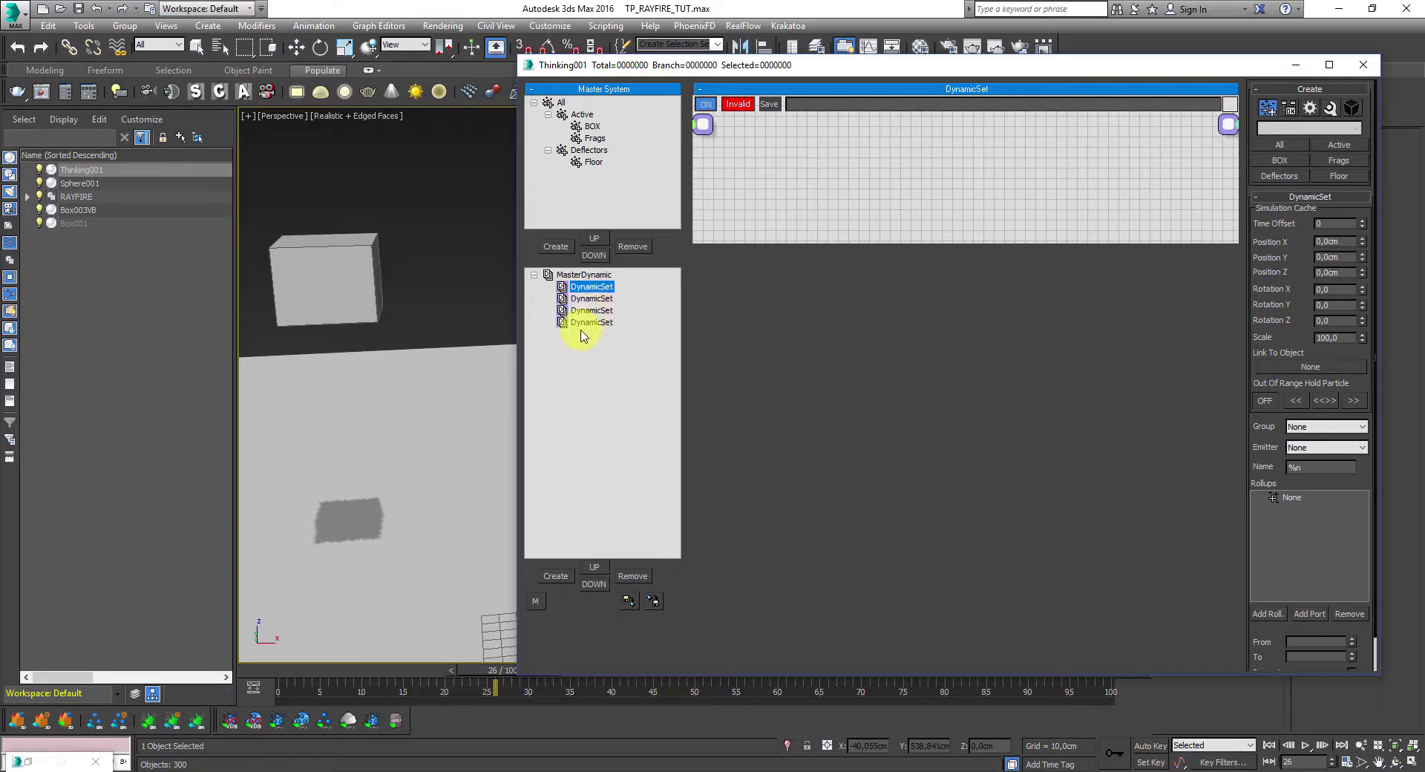
click(587, 287)
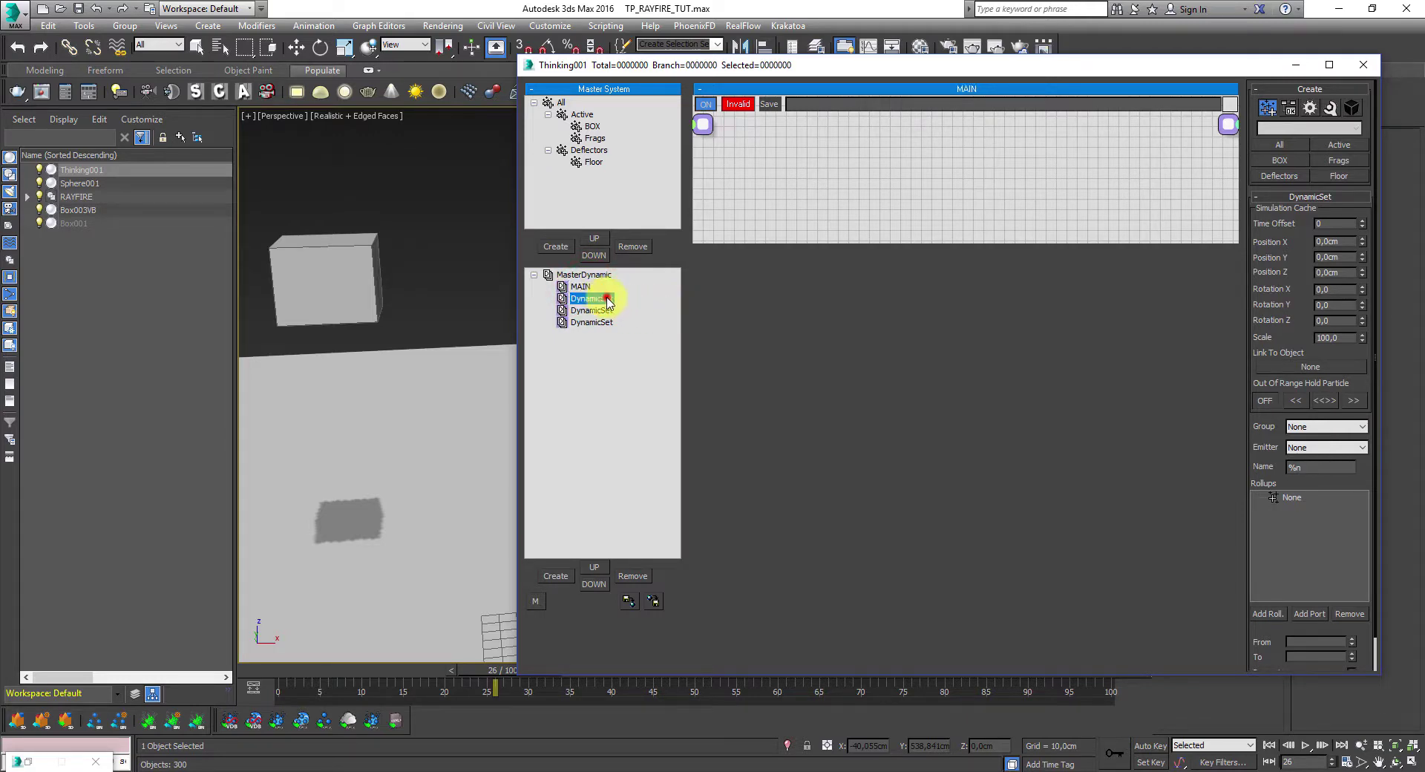
- Nest the three remaining DynamicSets under MAIN and expand its branch
drag(608, 300, 563, 290)
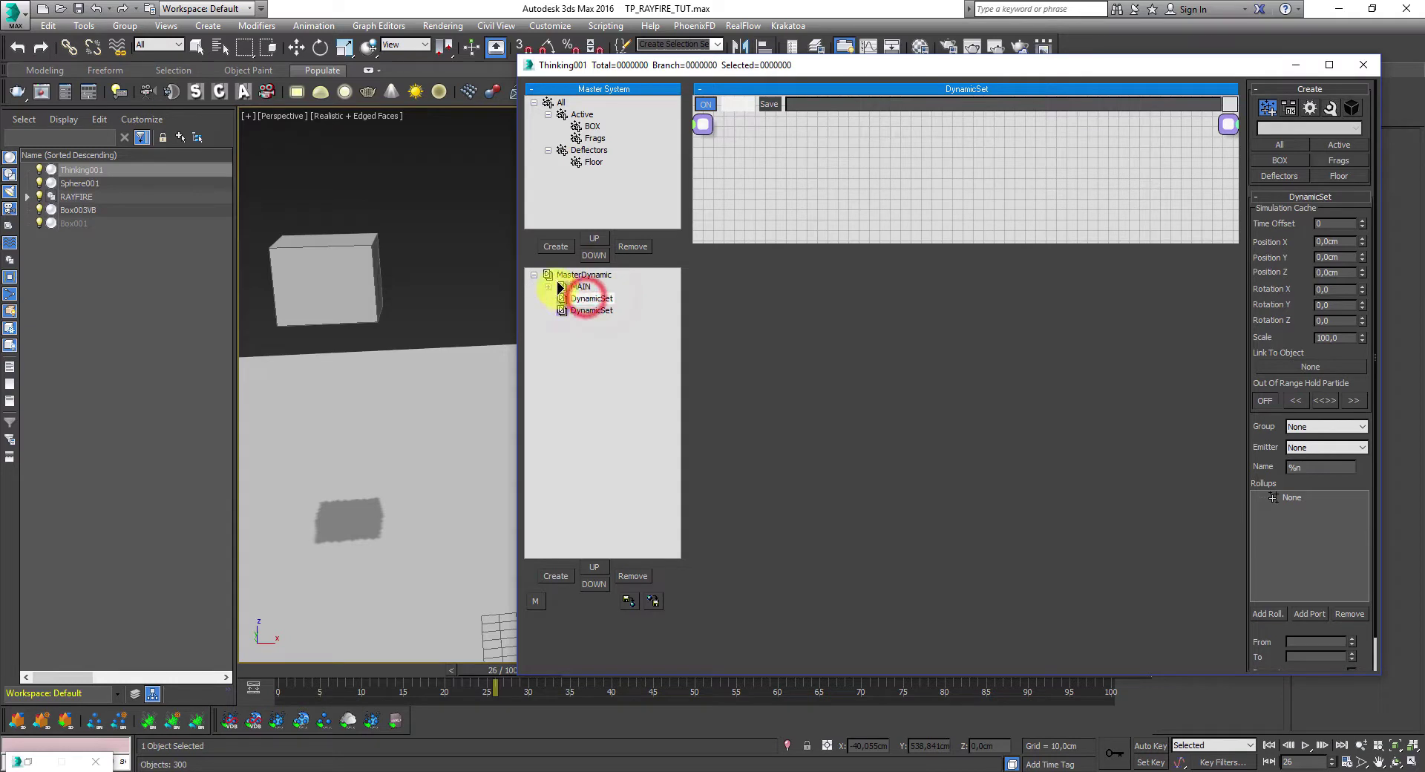
click(564, 287)
click(548, 287)
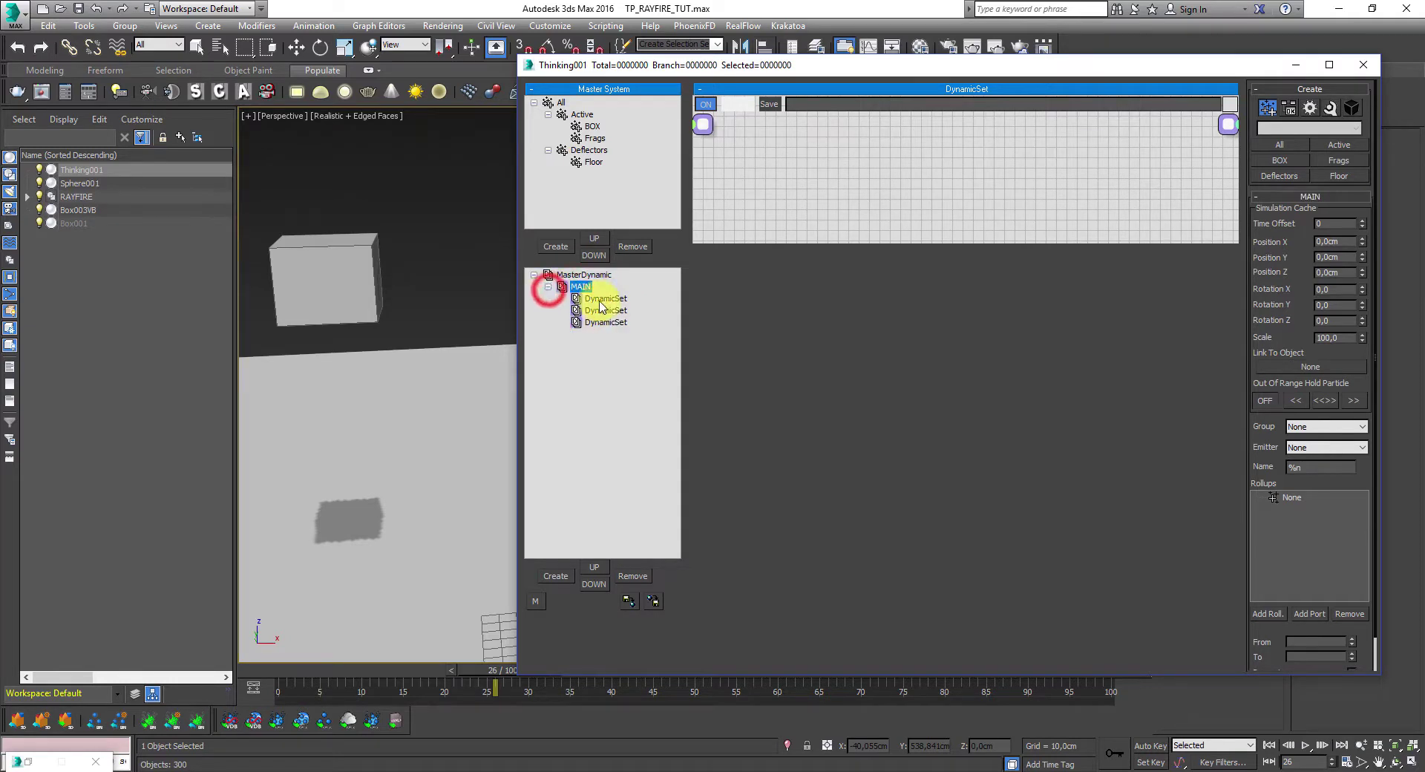
- Rename the first DynamicSet nested under MAIN as BOX OBJ and keep it selected
click(605, 299)
click(616, 300)
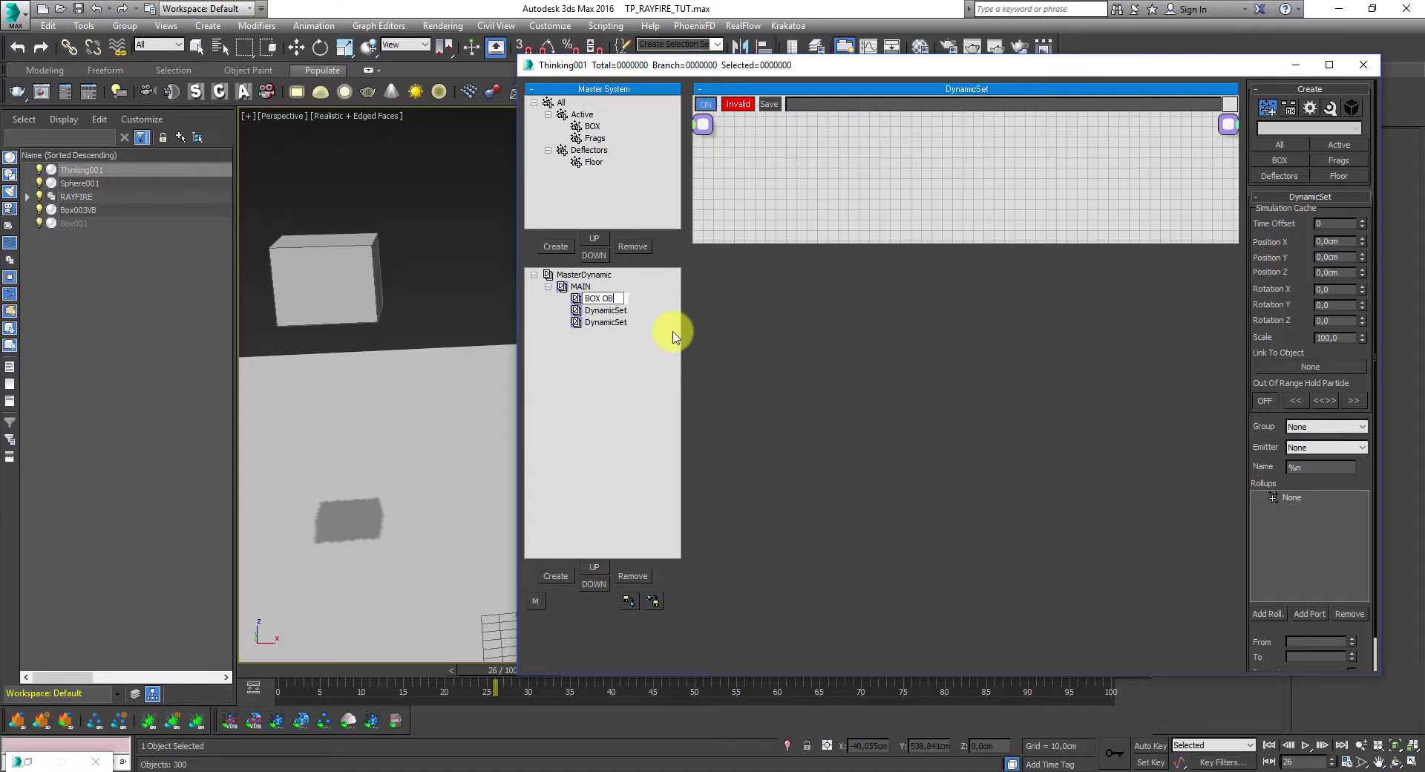
key(Return)
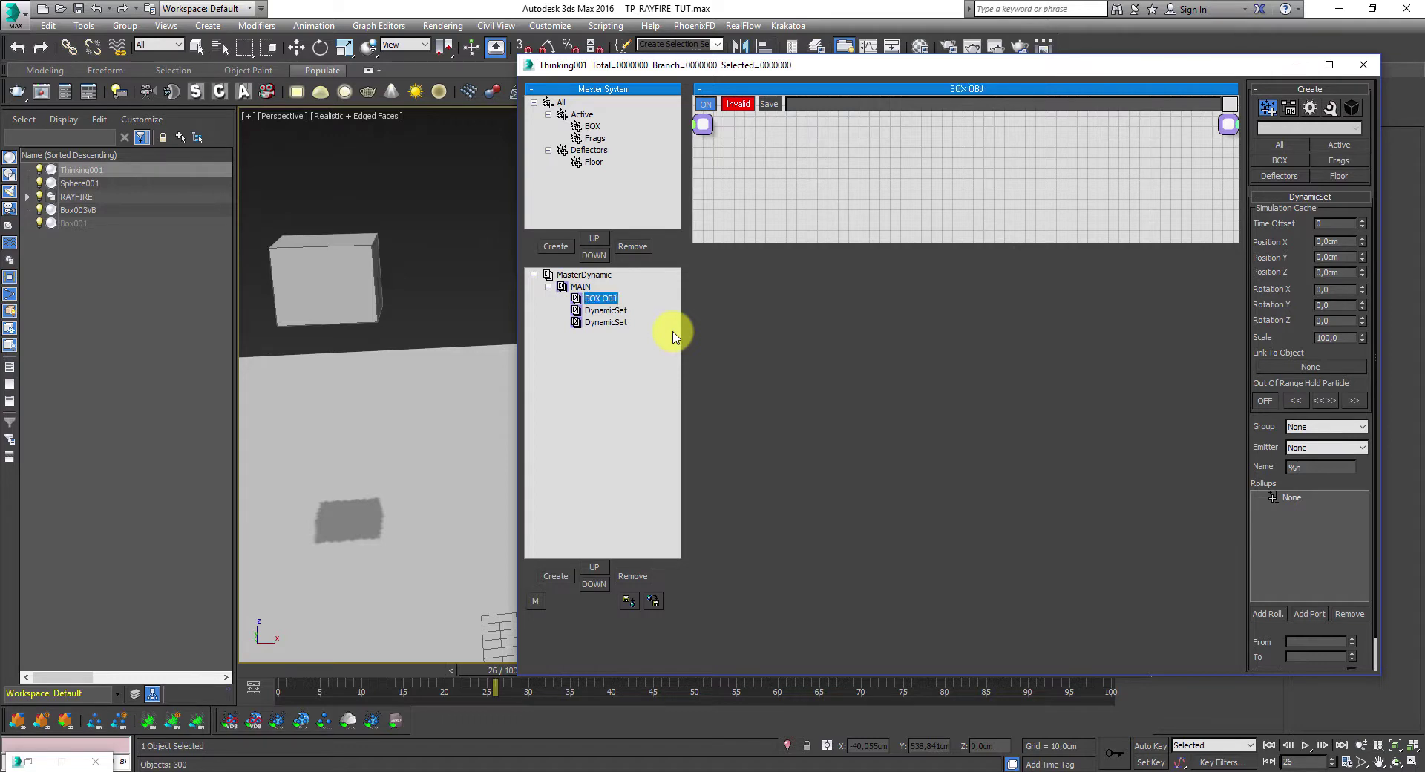
click(605, 299)
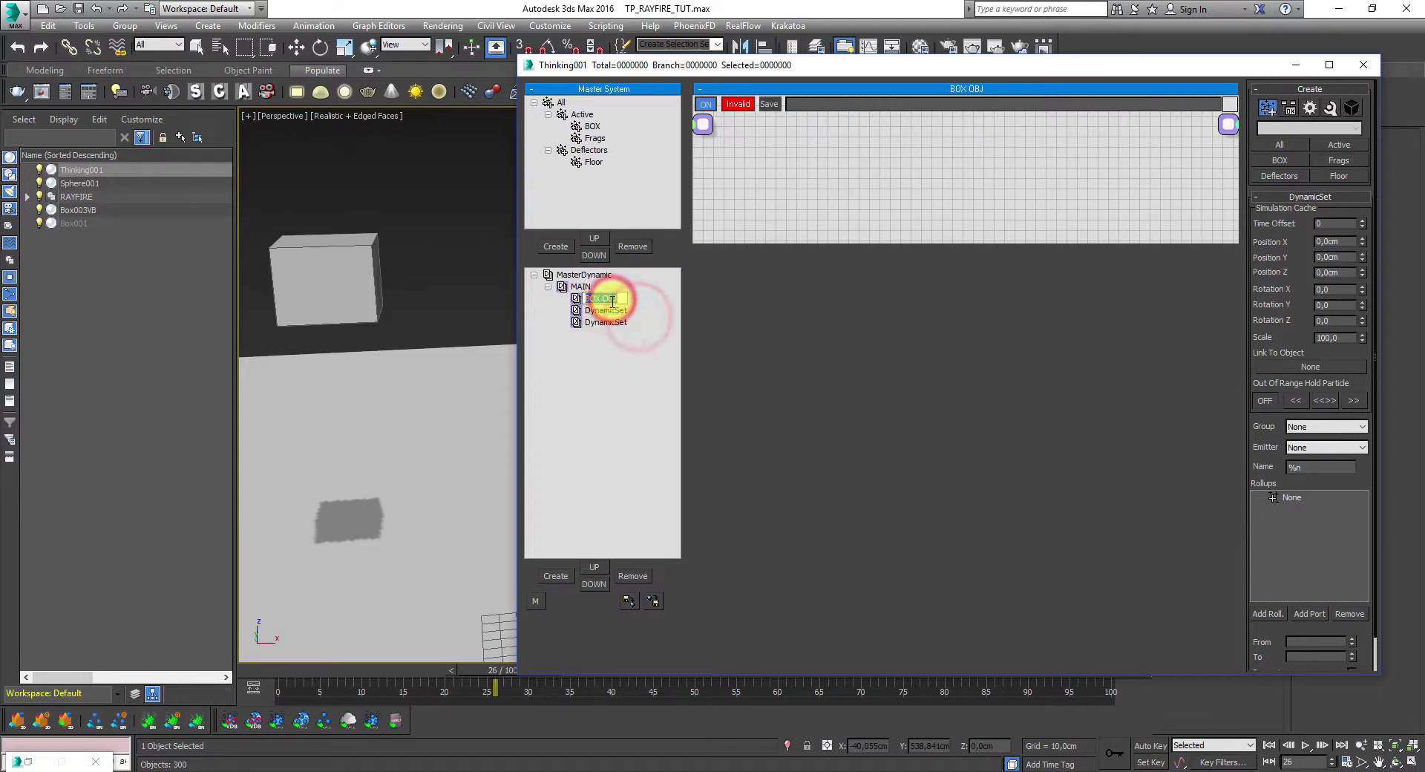
click(770, 228)
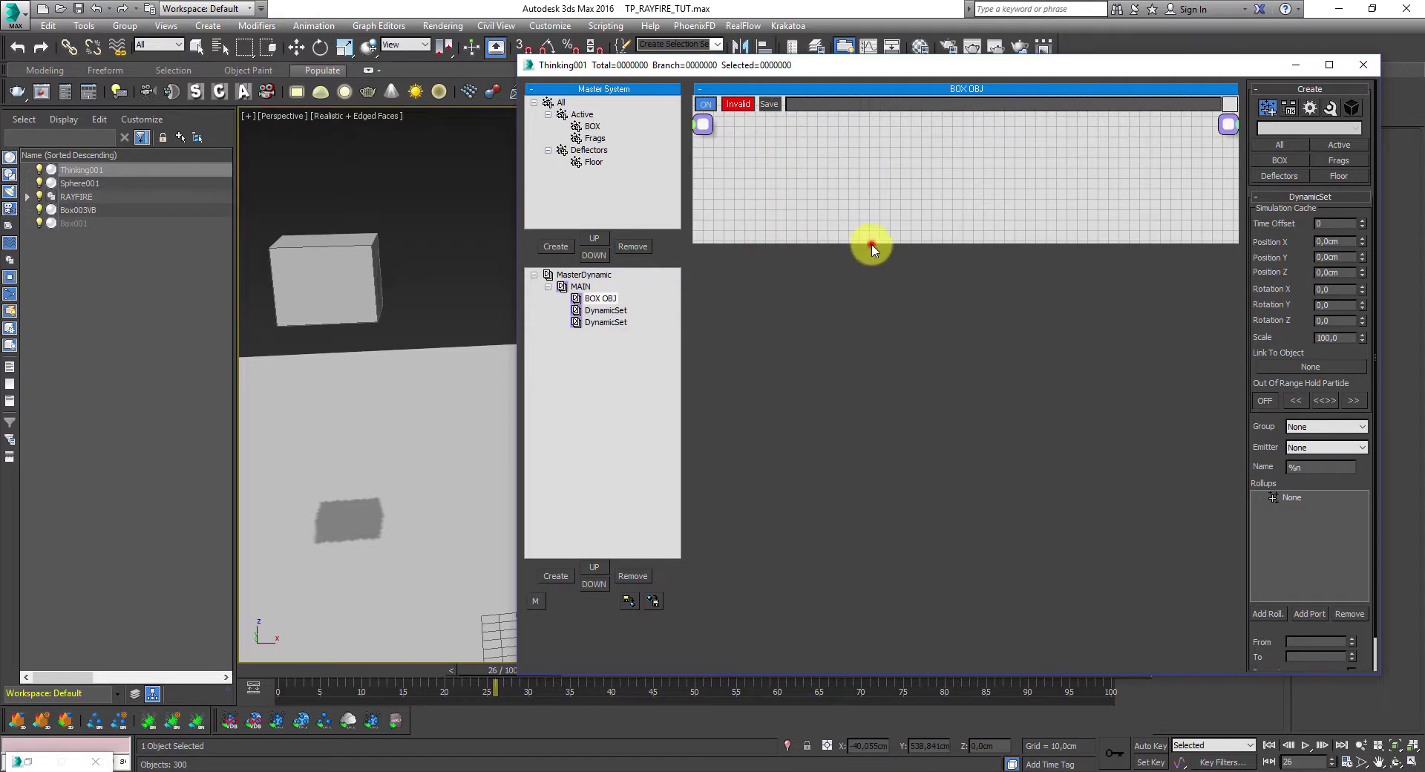
- Enlarge the BOX OBJ node canvas vertically and reposition the Thinking001 window
drag(871, 245, 871, 436)
drag(945, 66, 919, 82)
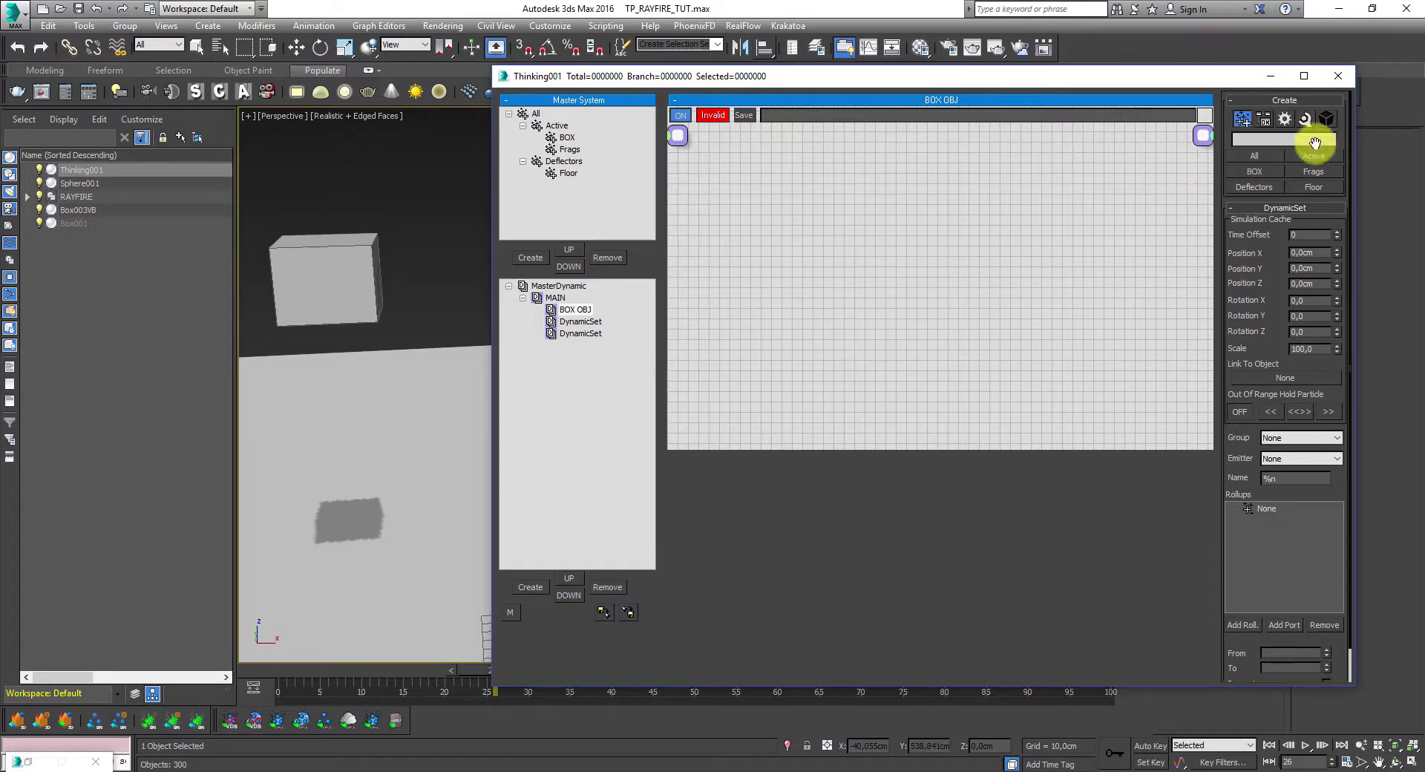
click(1287, 119)
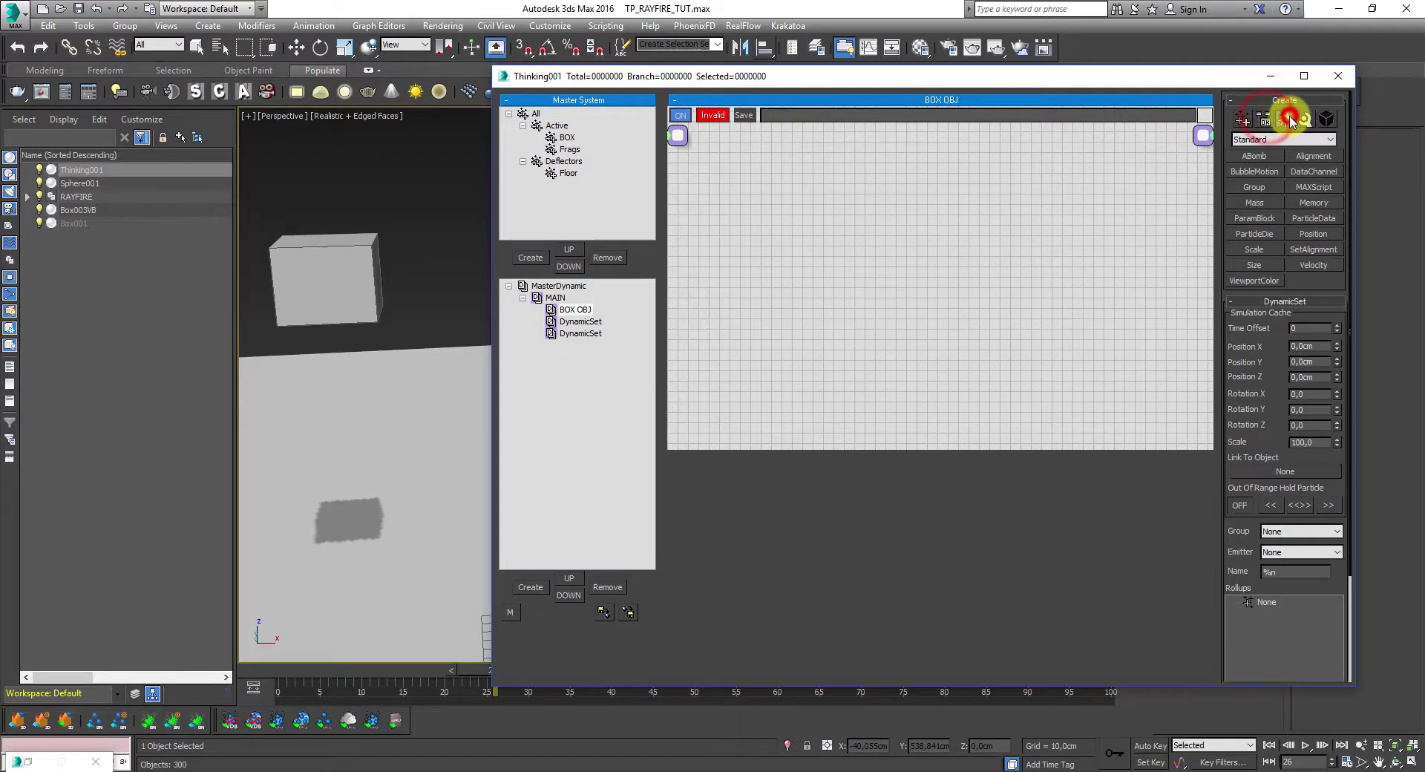
click(1306, 119)
click(1242, 119)
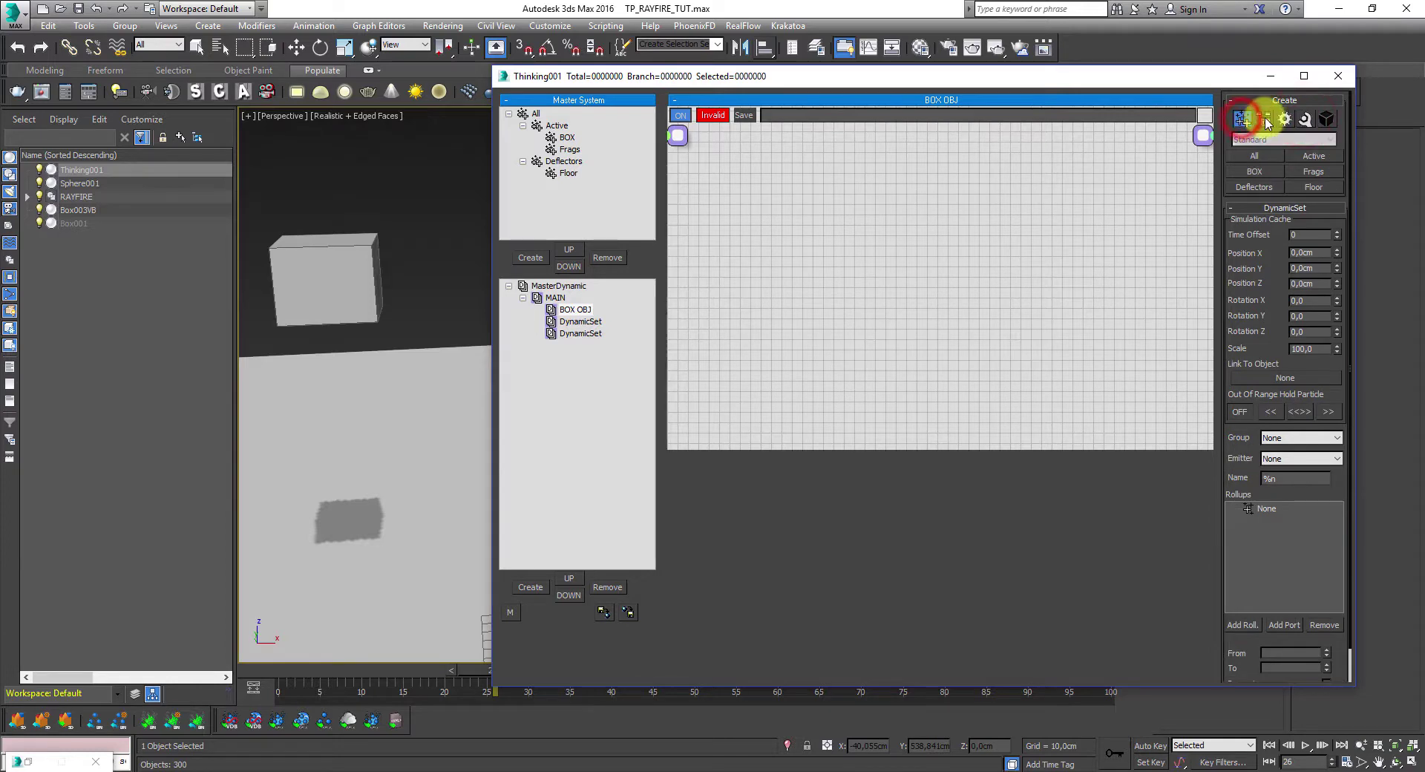
click(1242, 119)
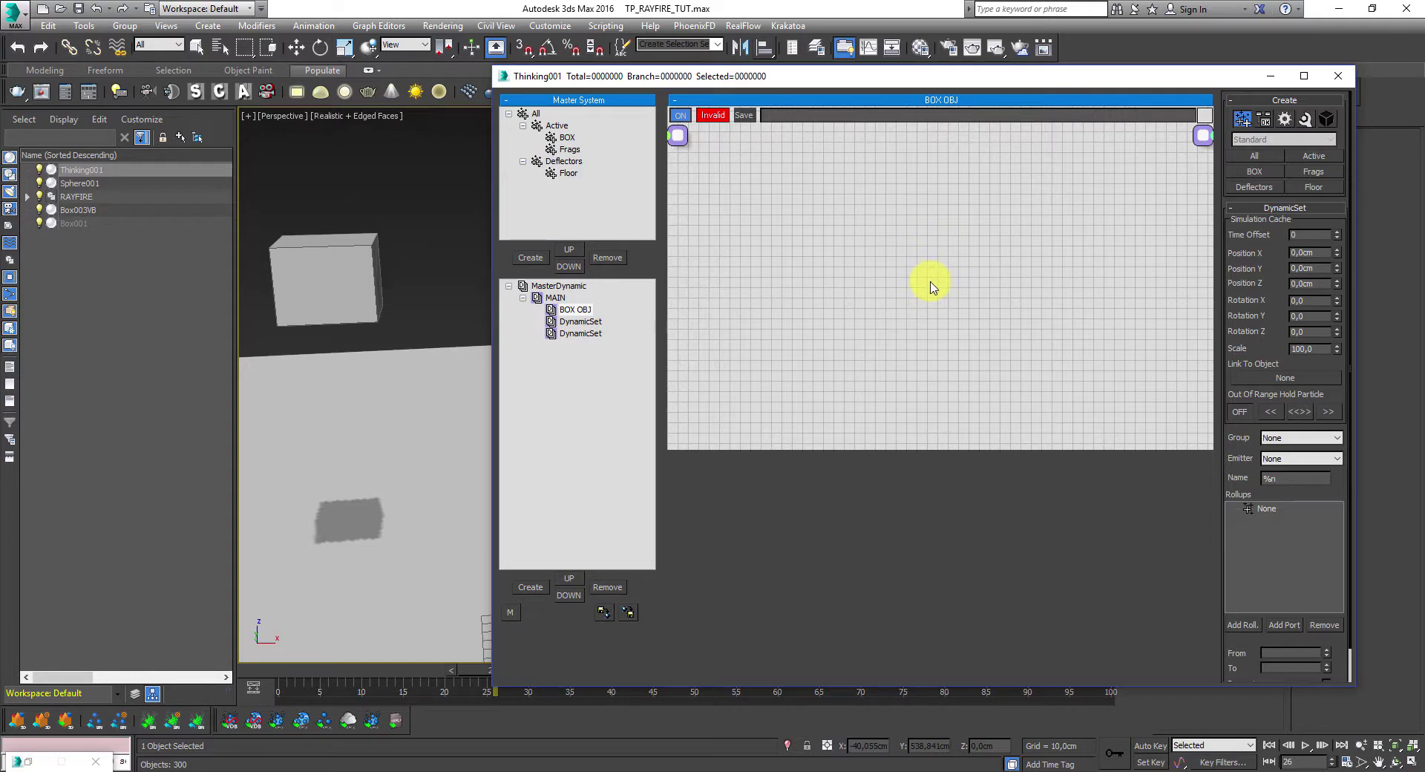
drag(898, 77, 882, 79)
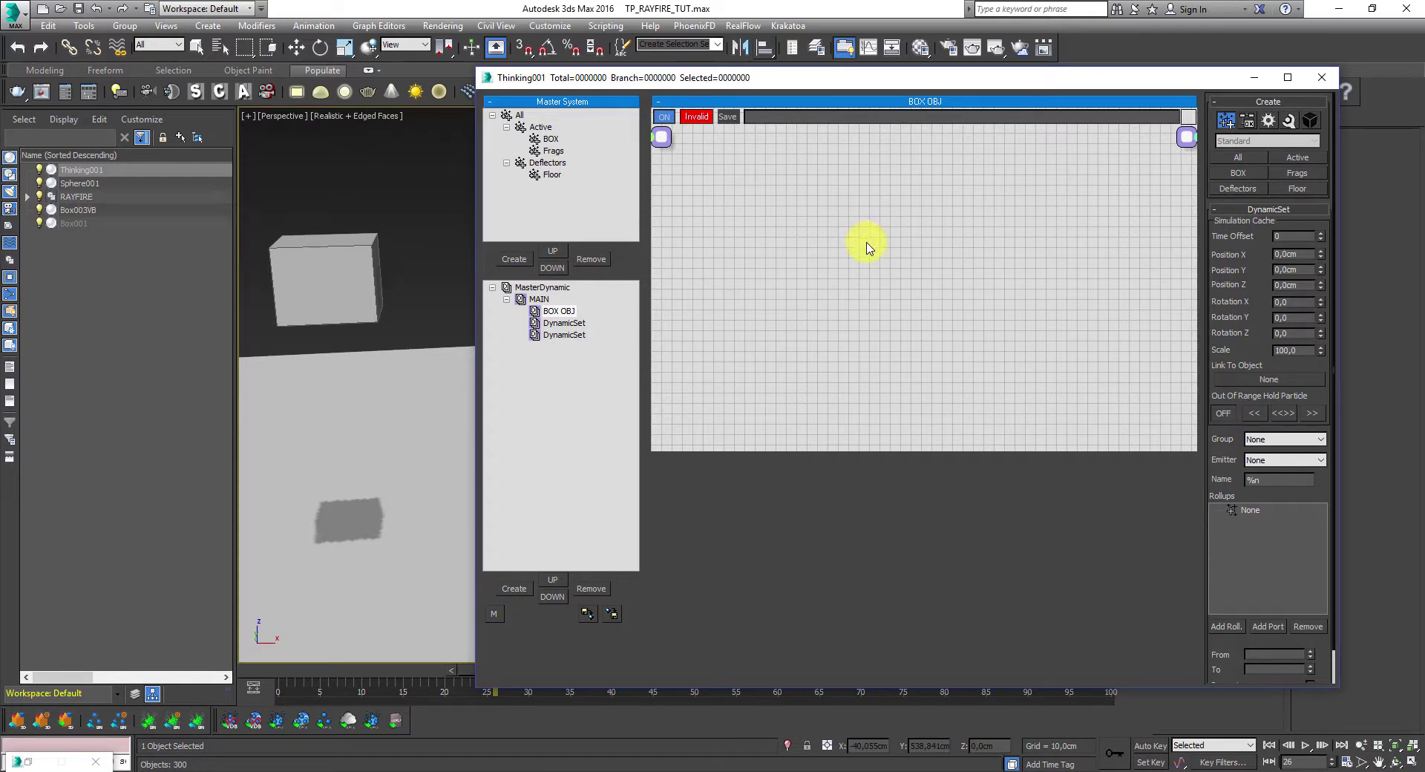
- Add an ObjToParticle generator operator to the BOX OBJ canvas
right_click(802, 239)
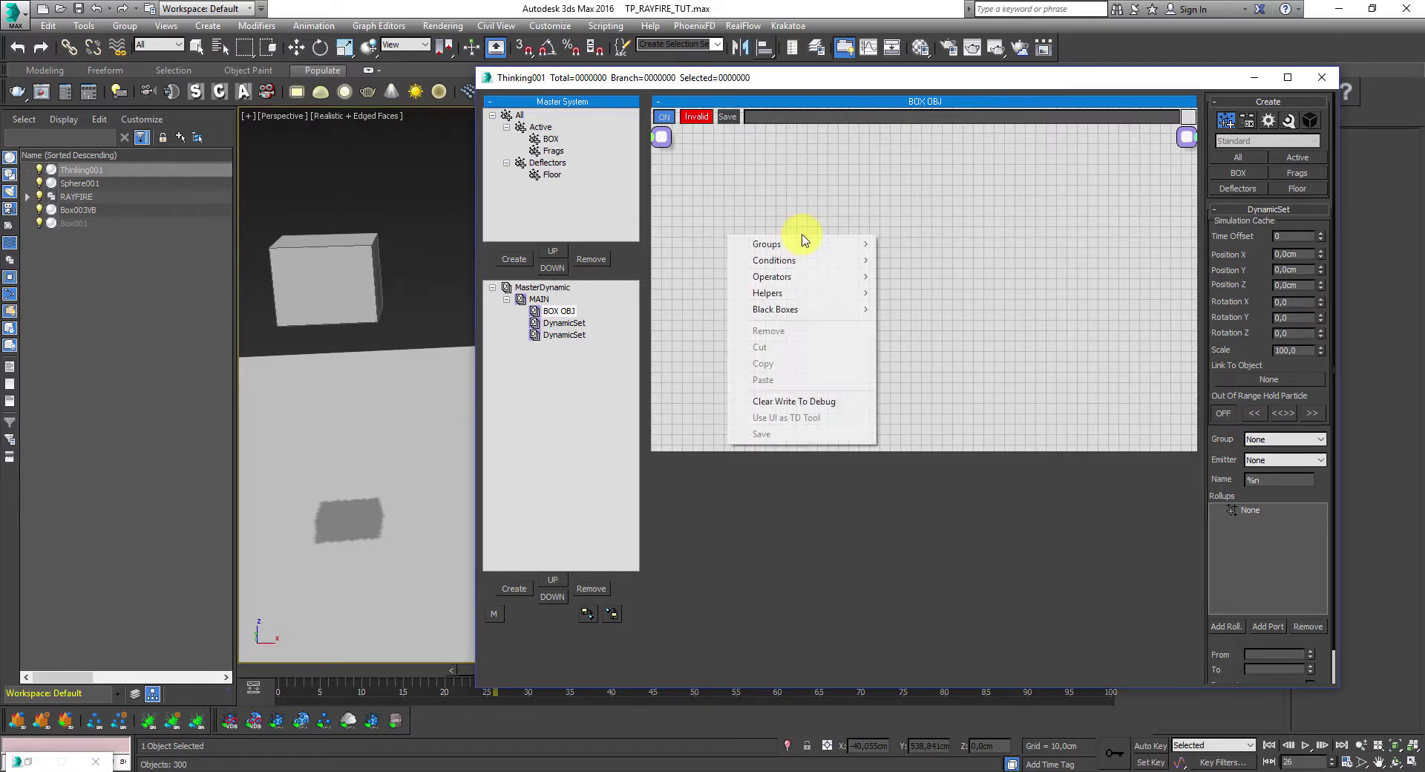
click(804, 195)
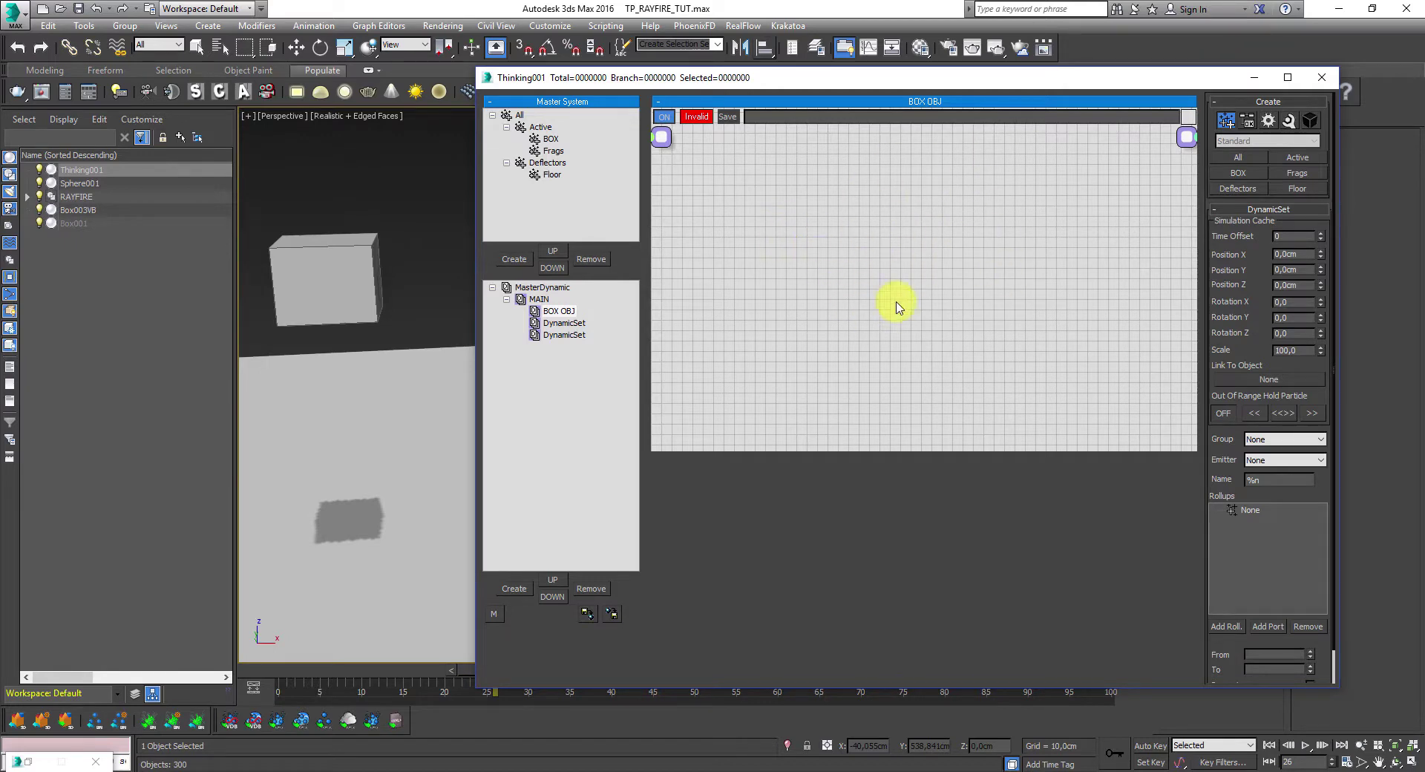
right_click(876, 245)
right_click(852, 209)
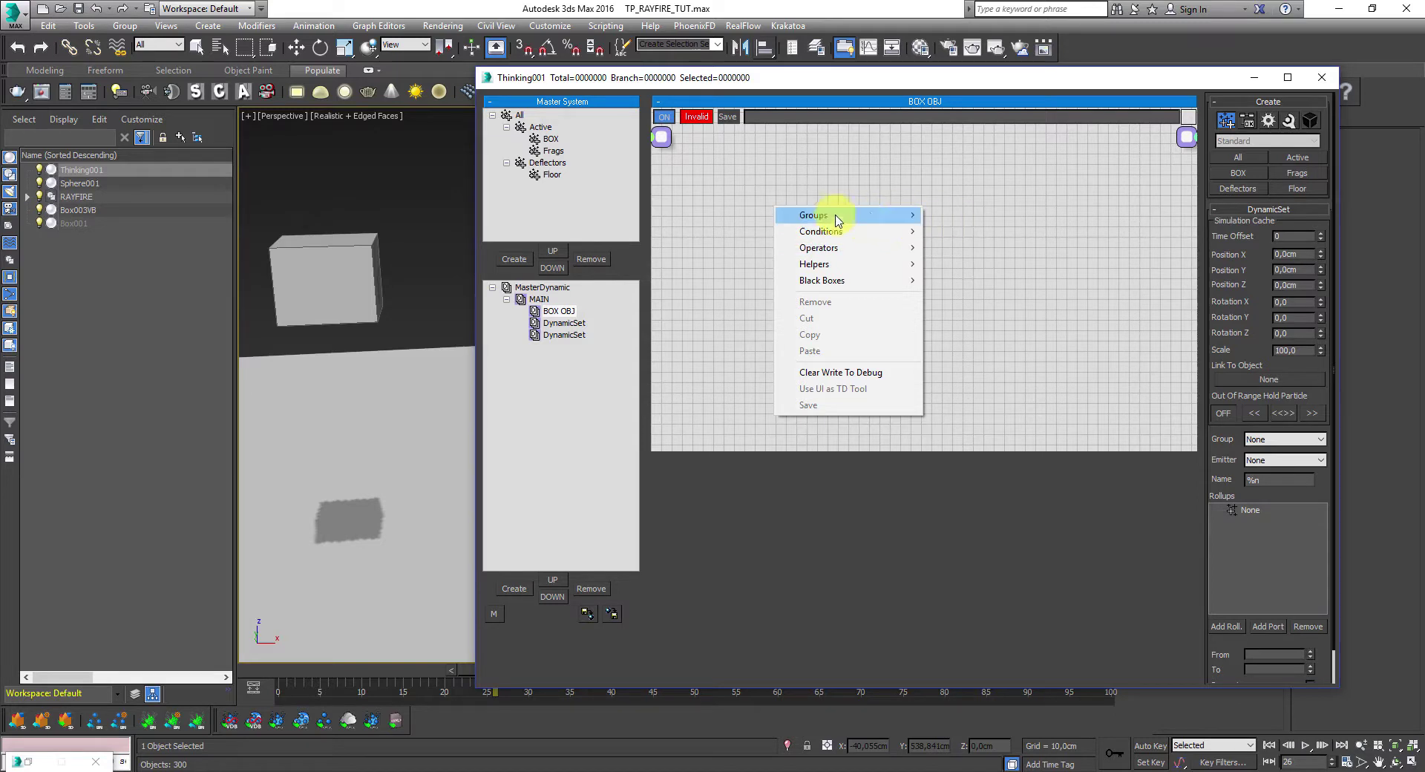
mouse_move(833, 220)
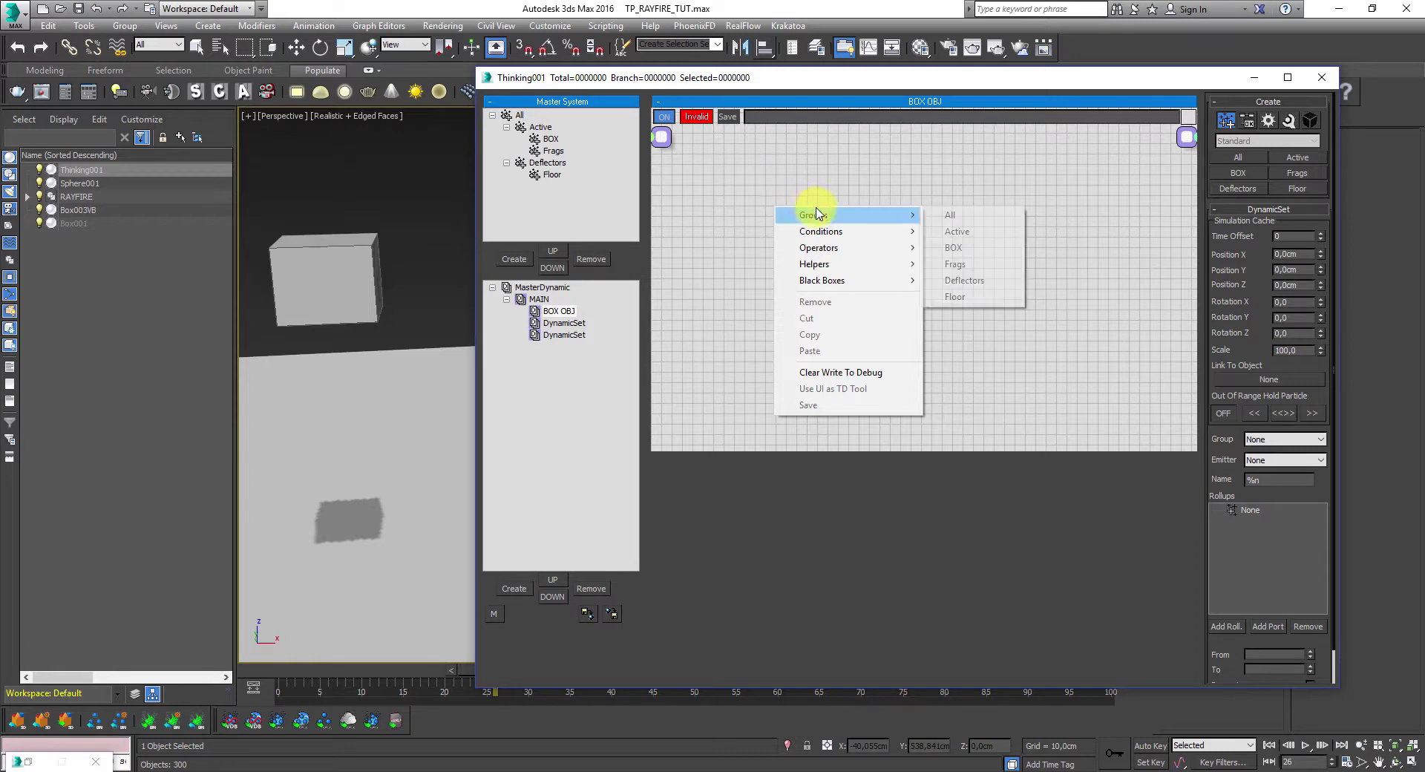
mouse_move(846, 250)
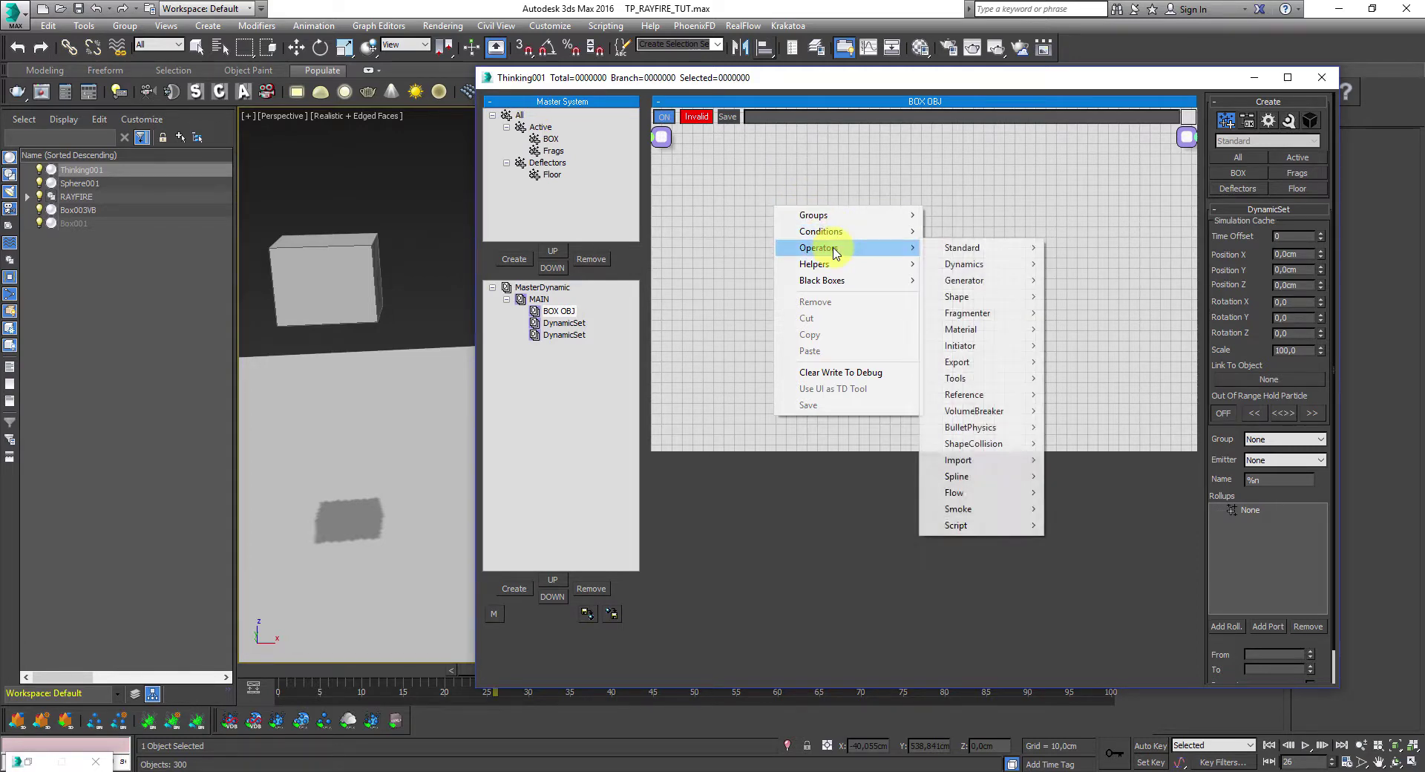
mouse_move(990, 252)
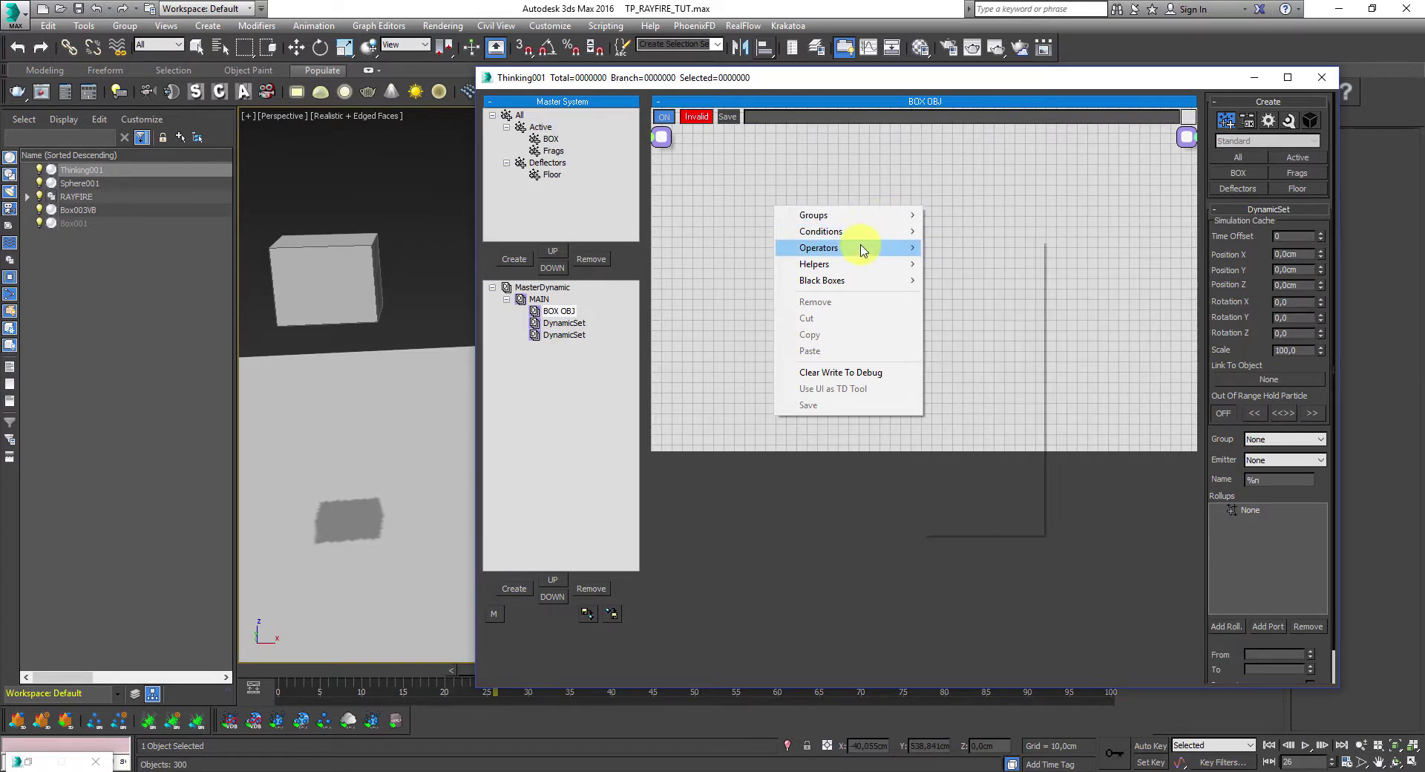
click(864, 250)
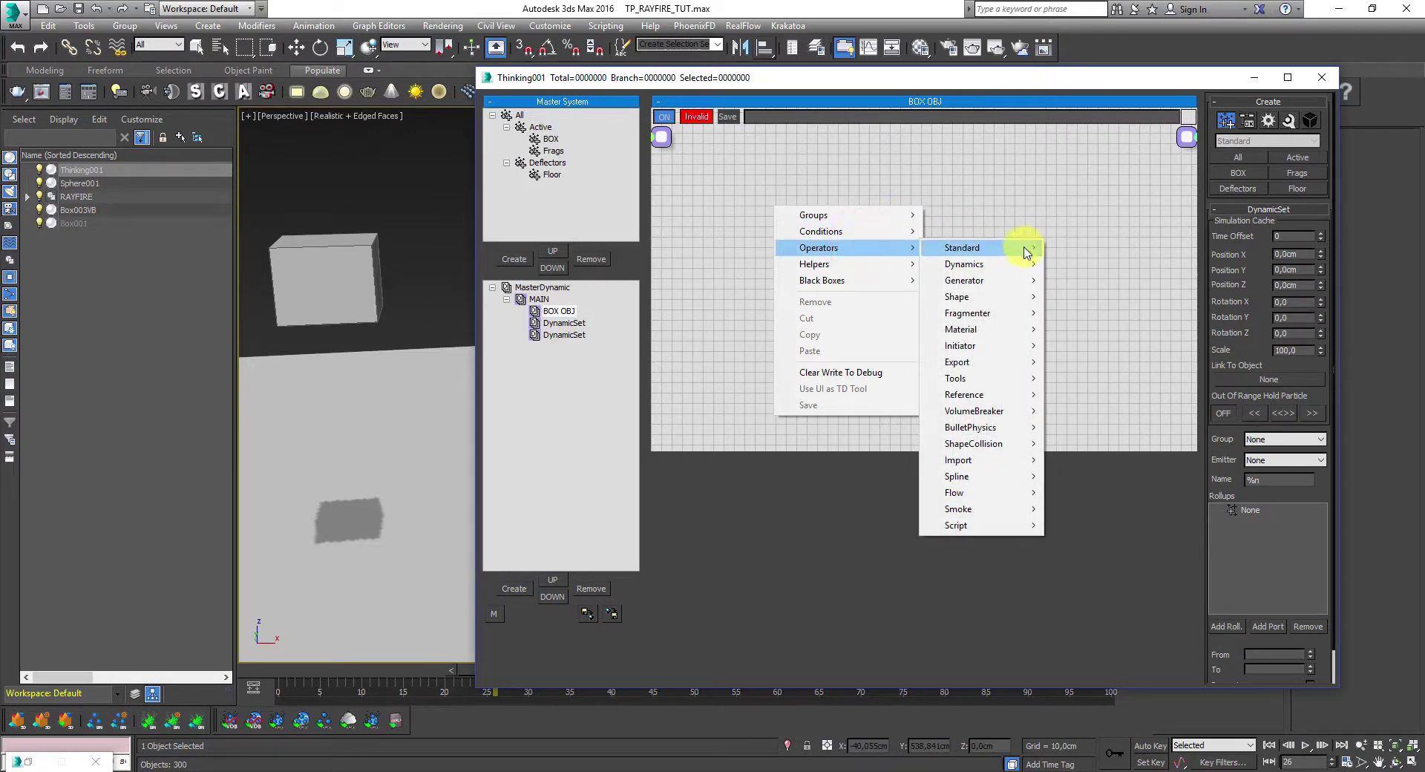
click(999, 280)
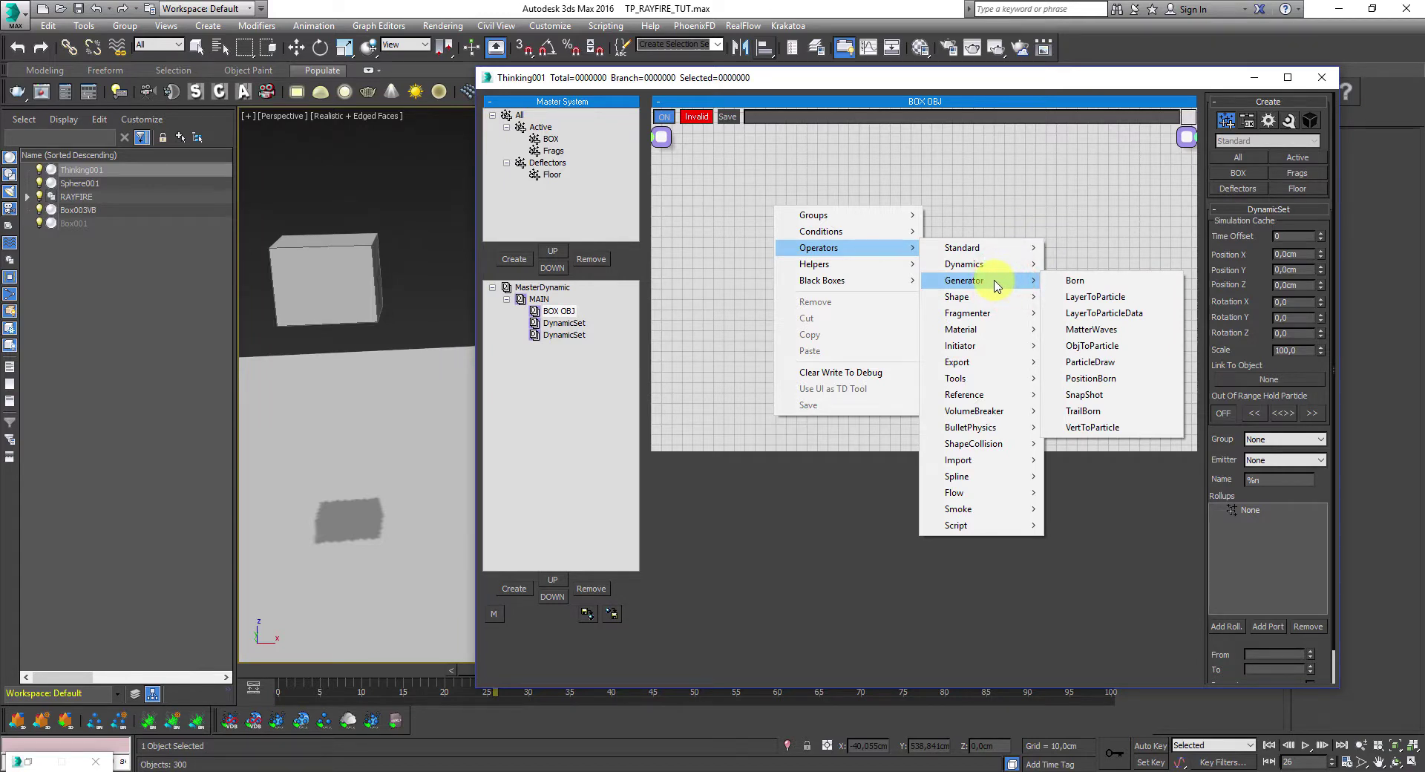
click(1097, 346)
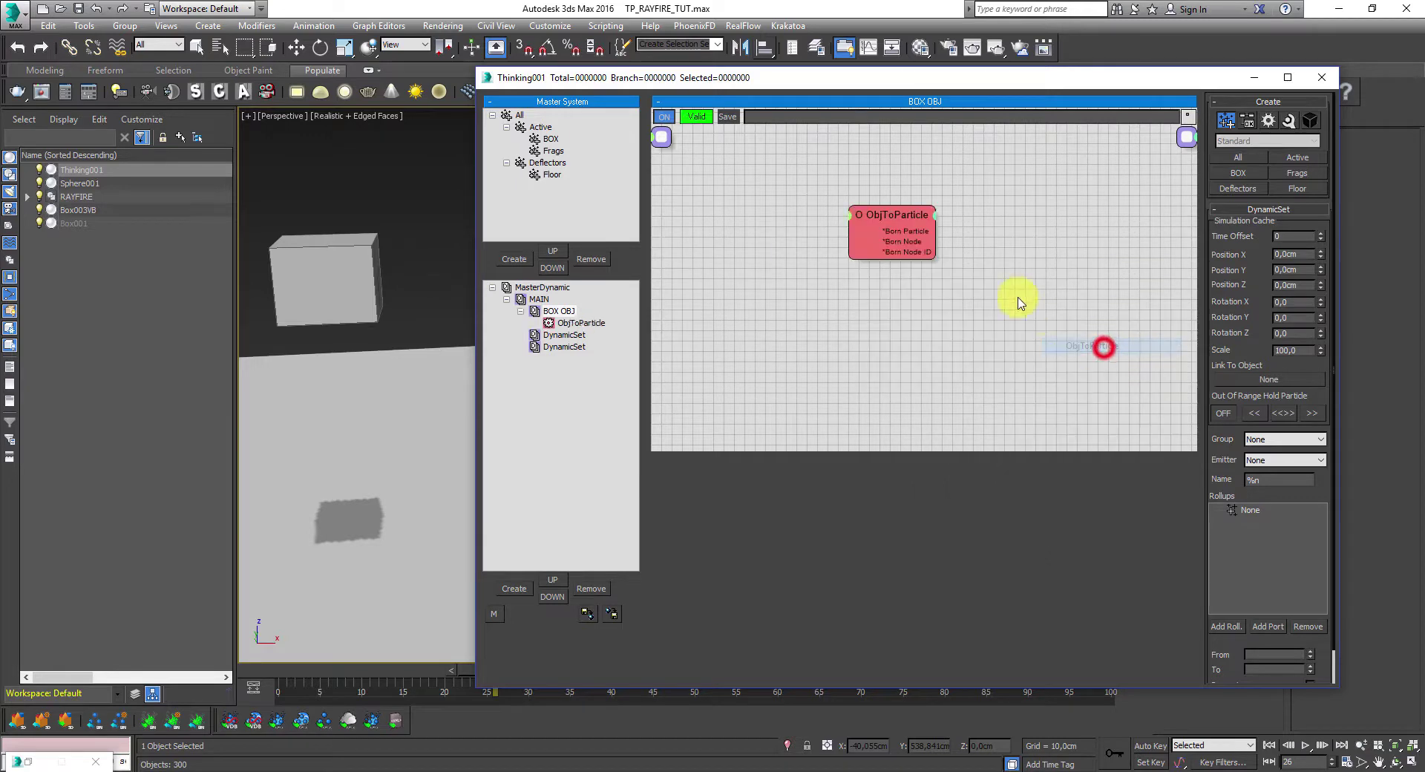
- Pick the viewport box Box003VB as the ObjToParticle source and assign it to the BOX group
click(882, 214)
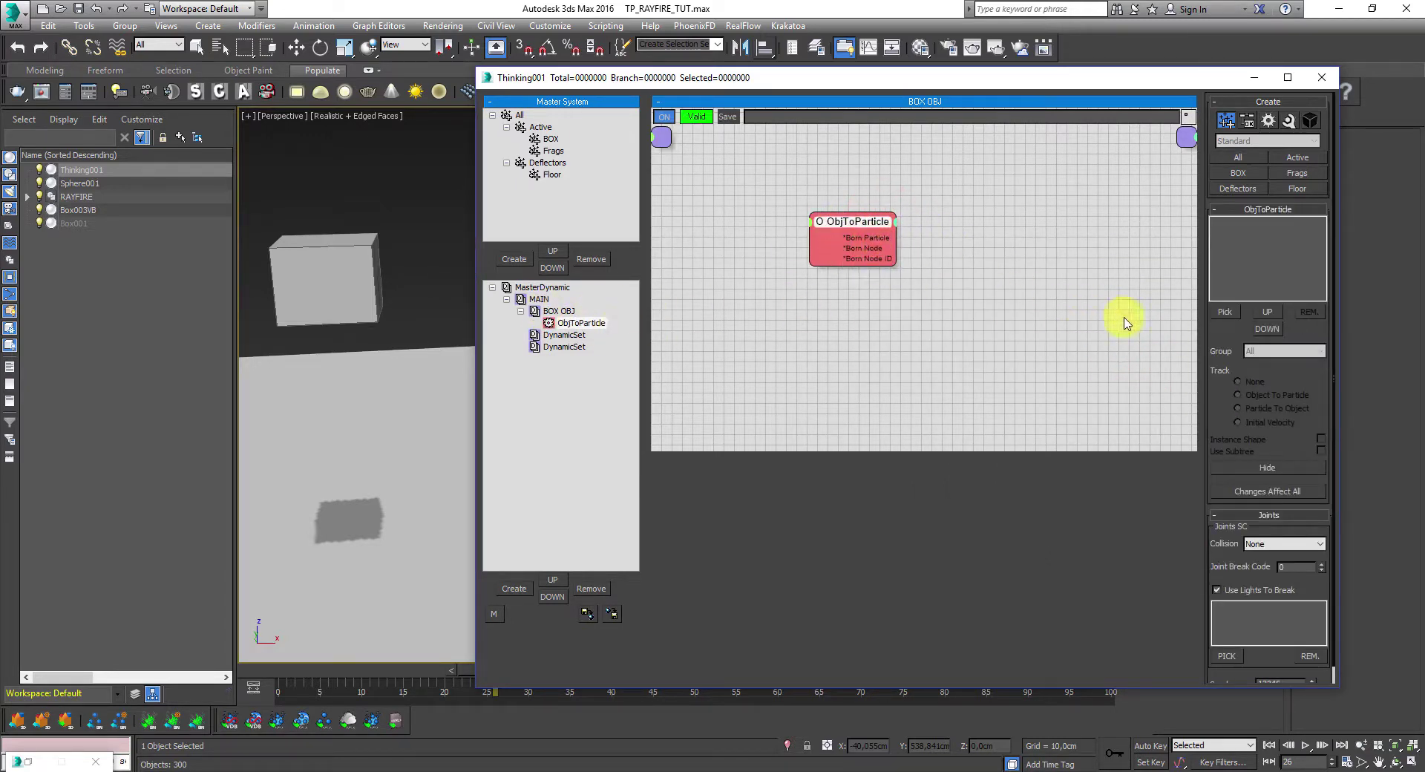
click(1252, 239)
click(1223, 314)
click(322, 253)
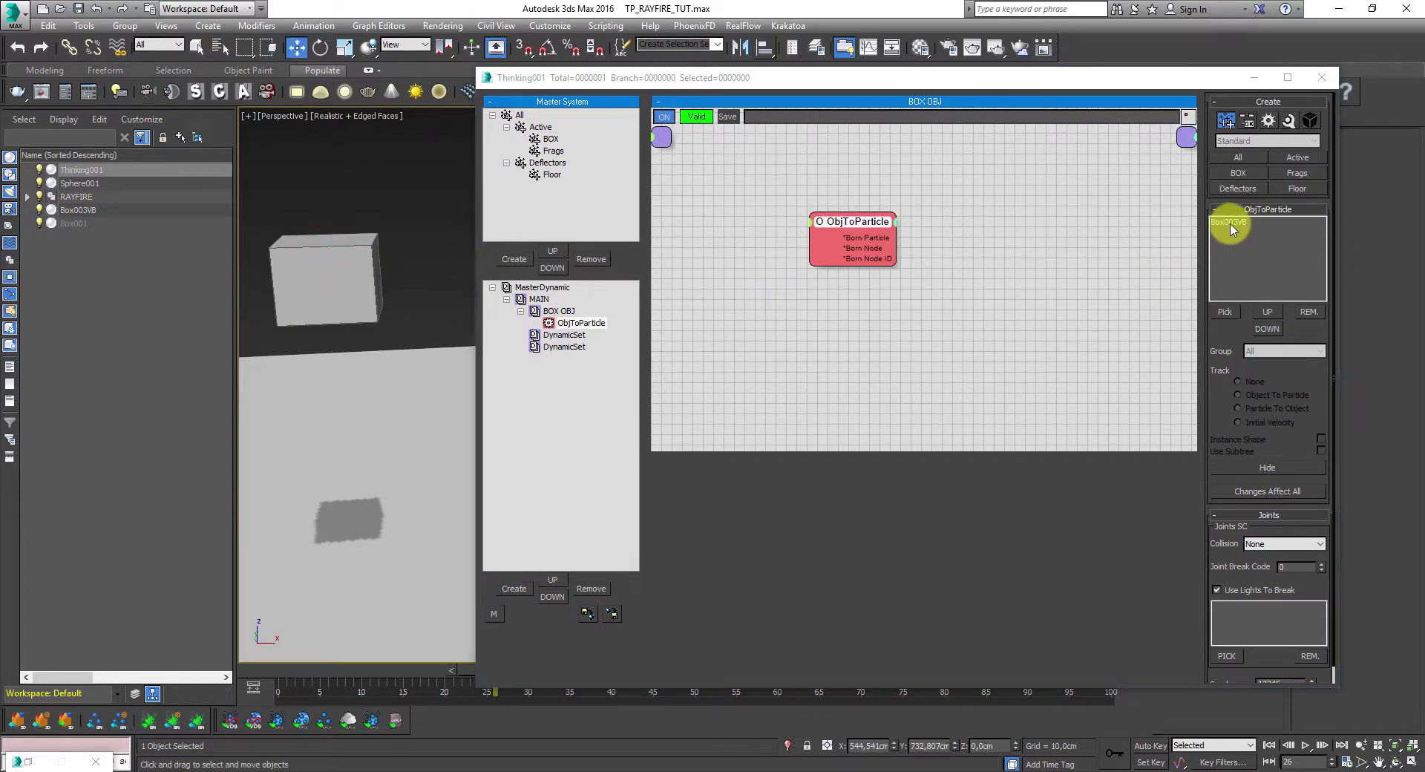
click(1236, 266)
click(1260, 352)
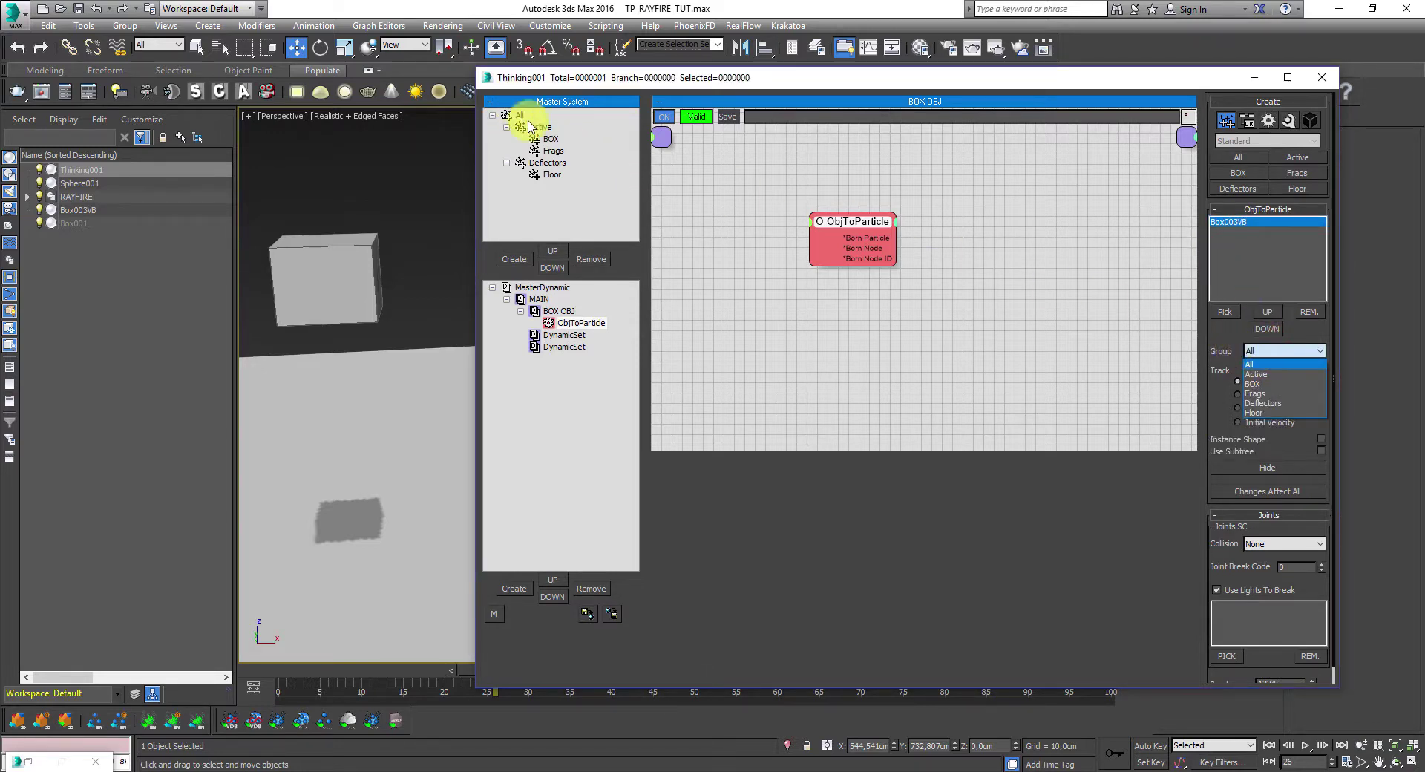
click(1253, 383)
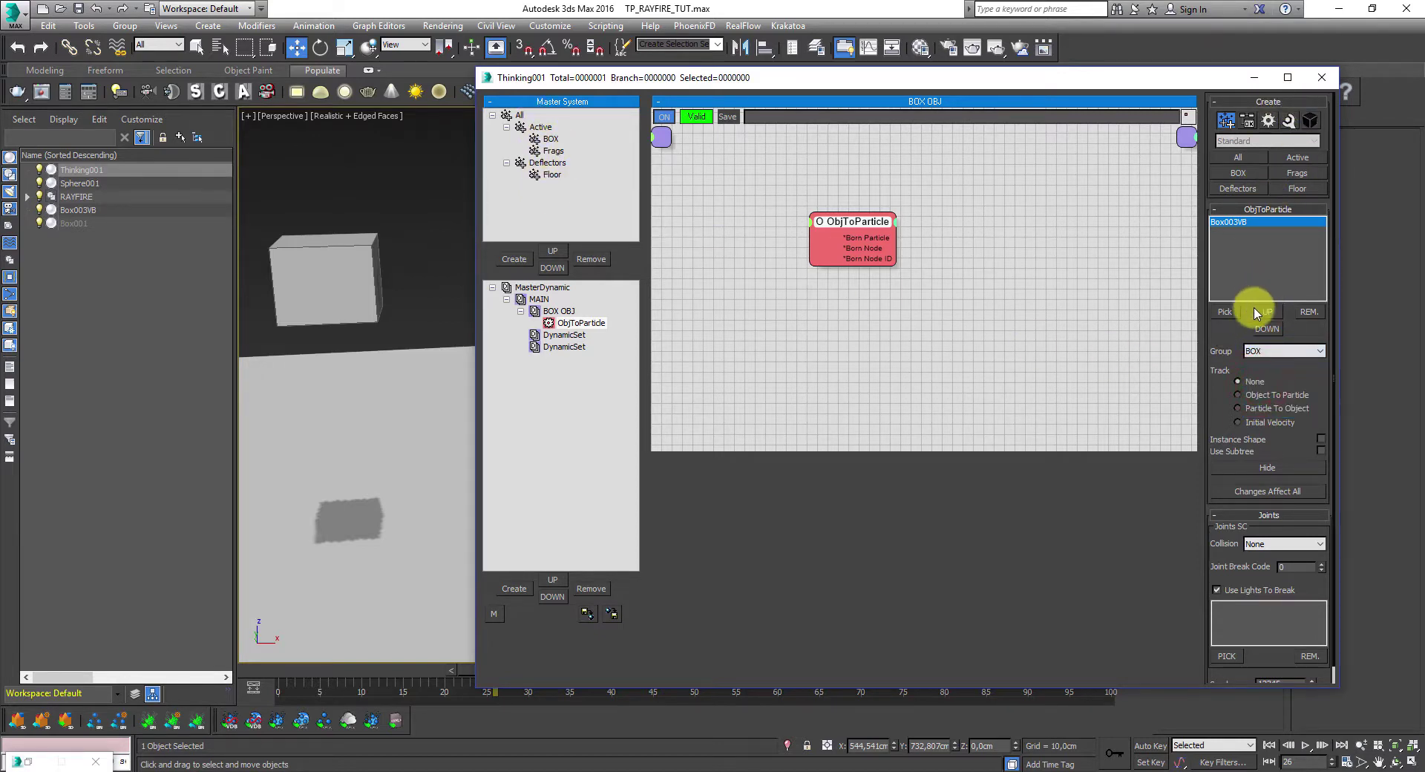
- Set Box003VB's tracking to Object To Particle with Instance Shape enabled, and hide the original object
click(1239, 395)
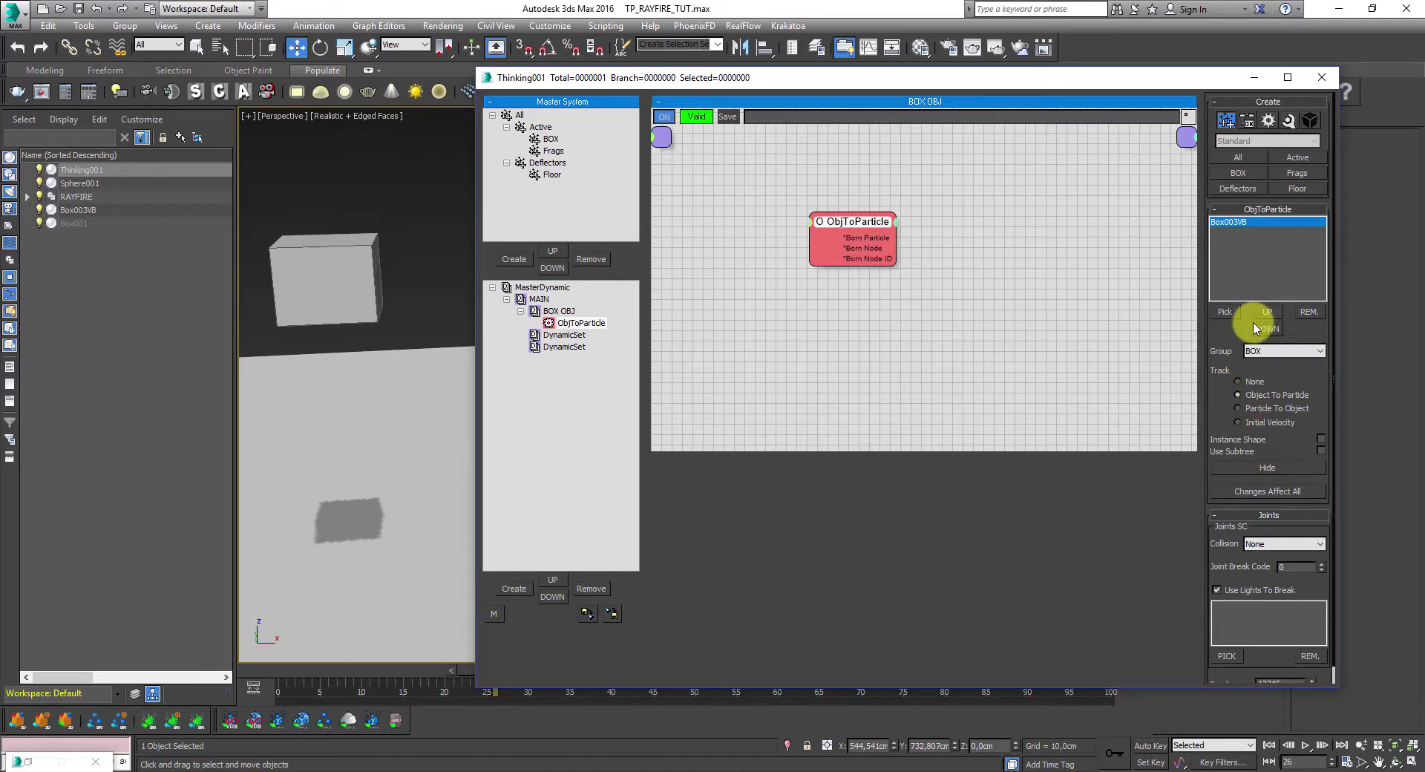
click(1321, 439)
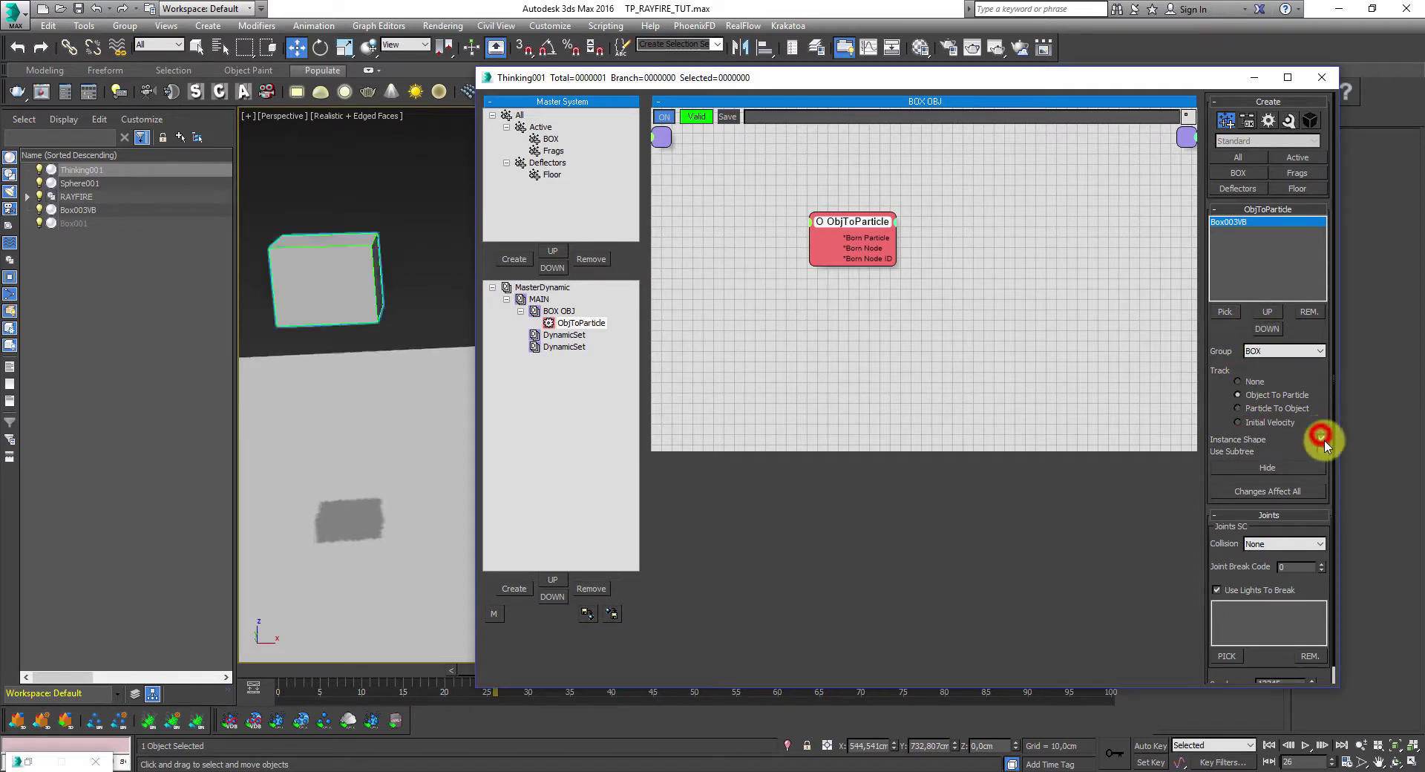
click(1266, 469)
- Show the MasterDynamic settings and return the animation to frame 0
click(533, 287)
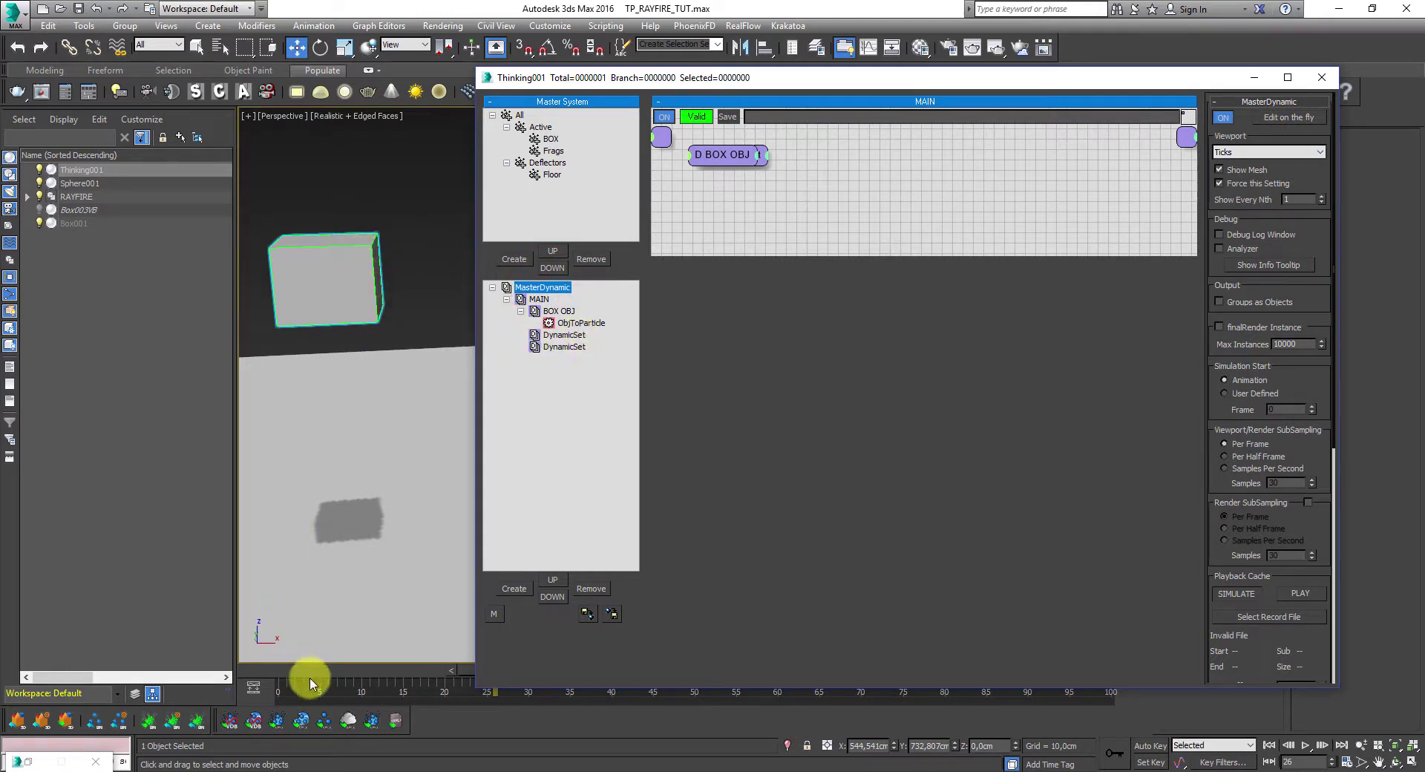
mouse_move(267, 670)
mouse_down()
mouse_move(286, 673)
mouse_move(245, 672)
mouse_up()
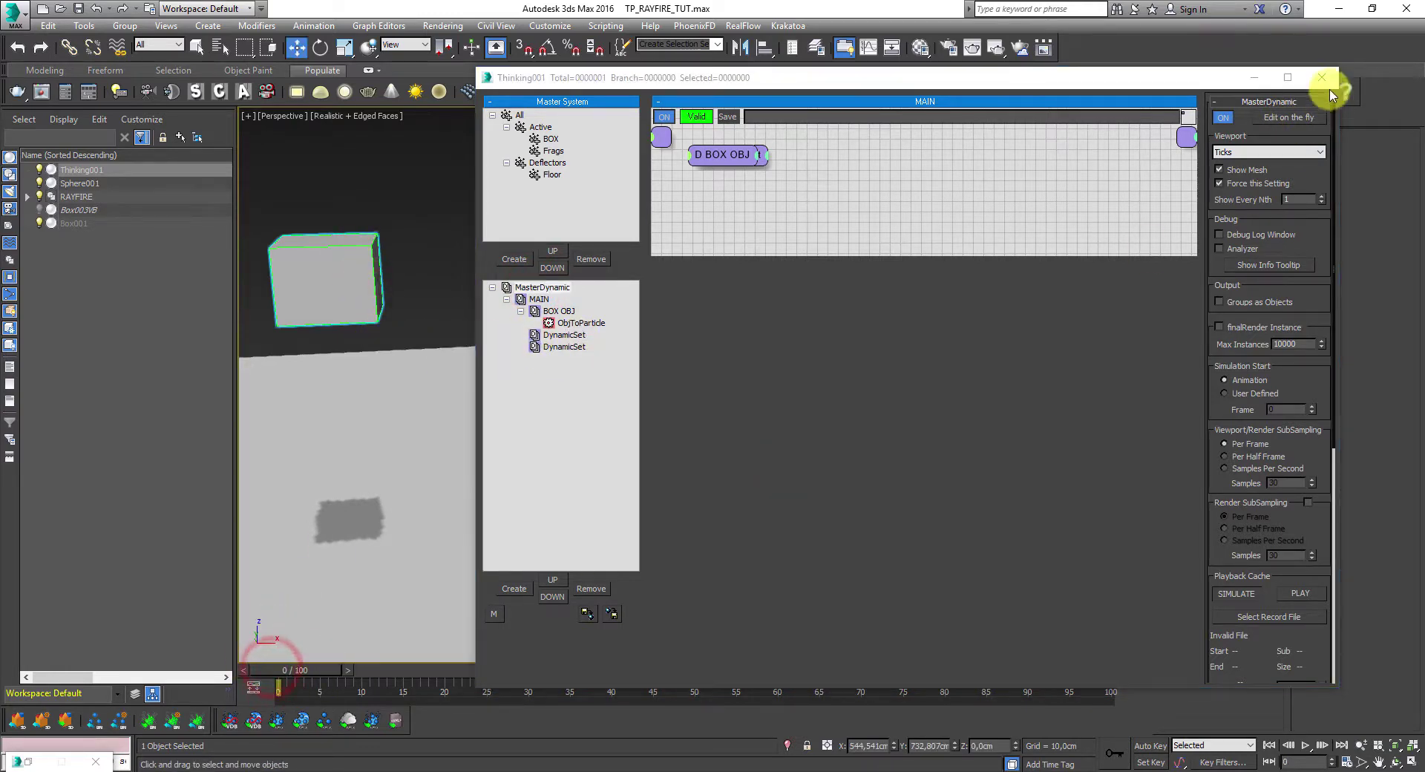
key(w)
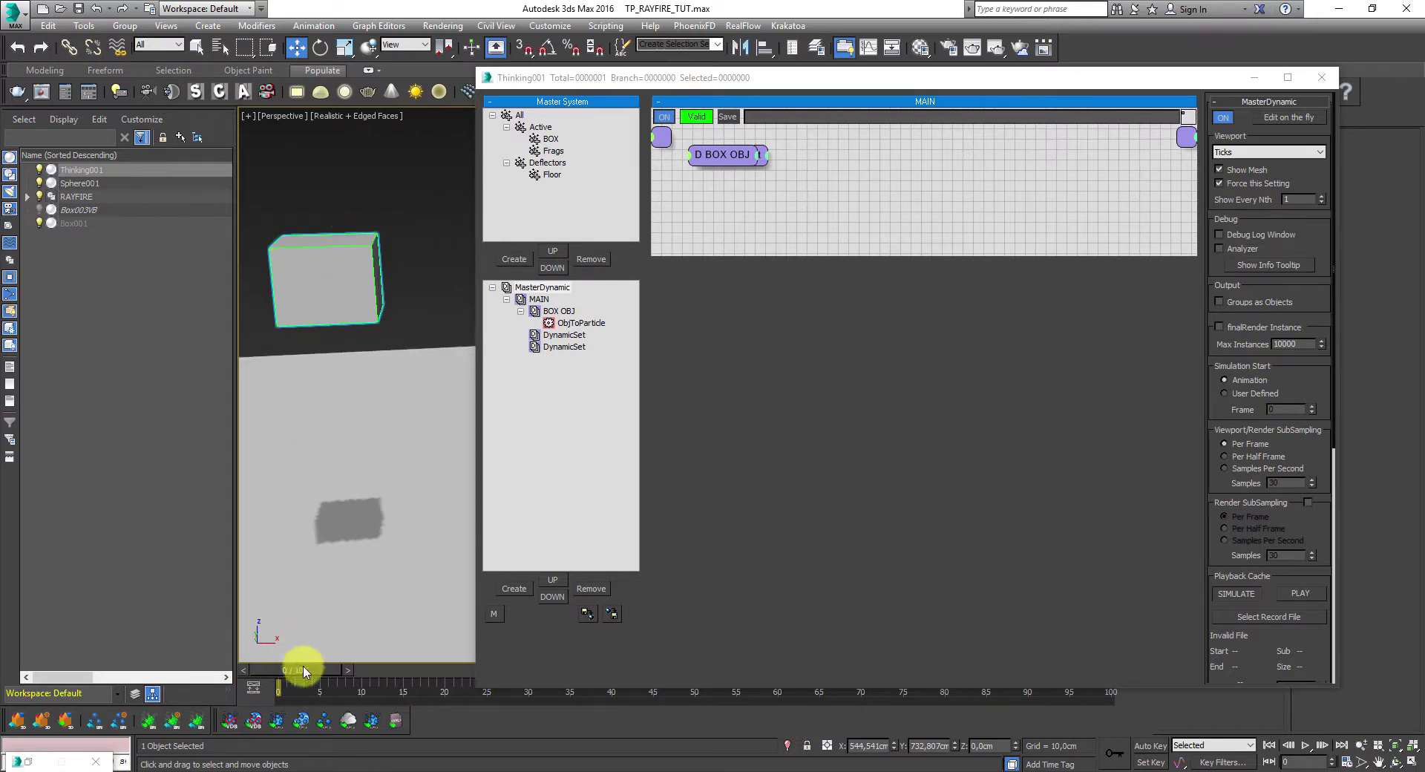
click(351, 671)
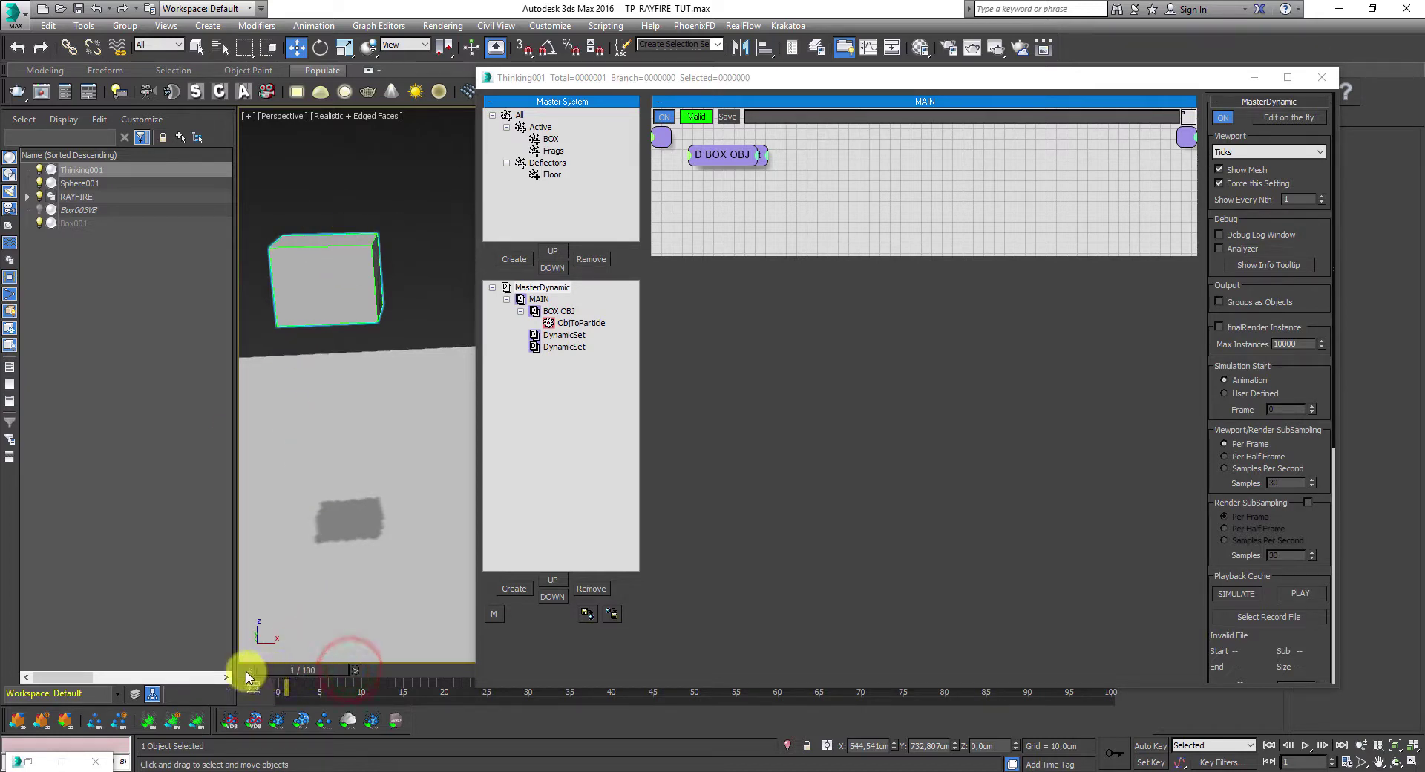
click(246, 672)
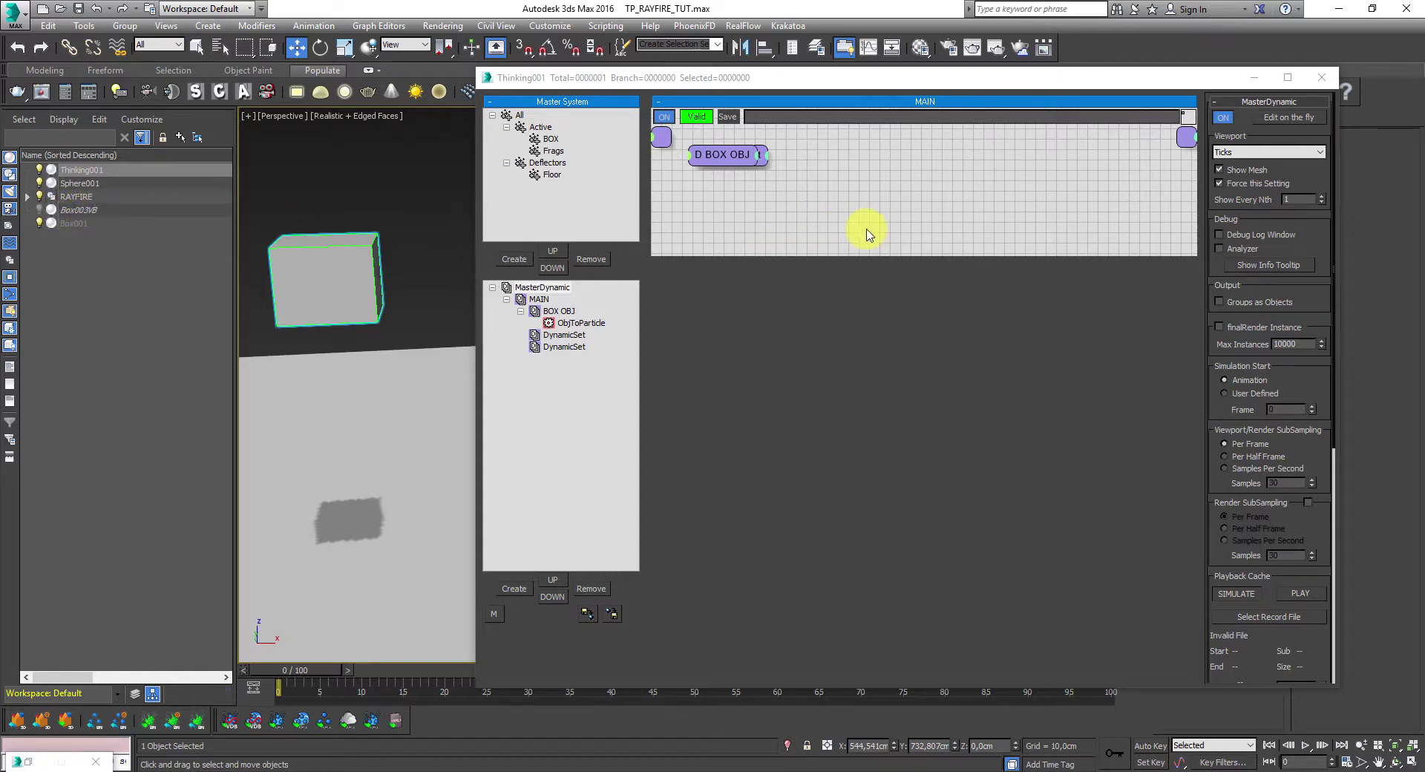
- Show the BOX OBJ ObjToParticle operator's settings and switch the perspective viewport to wireframe display
click(582, 322)
click(854, 221)
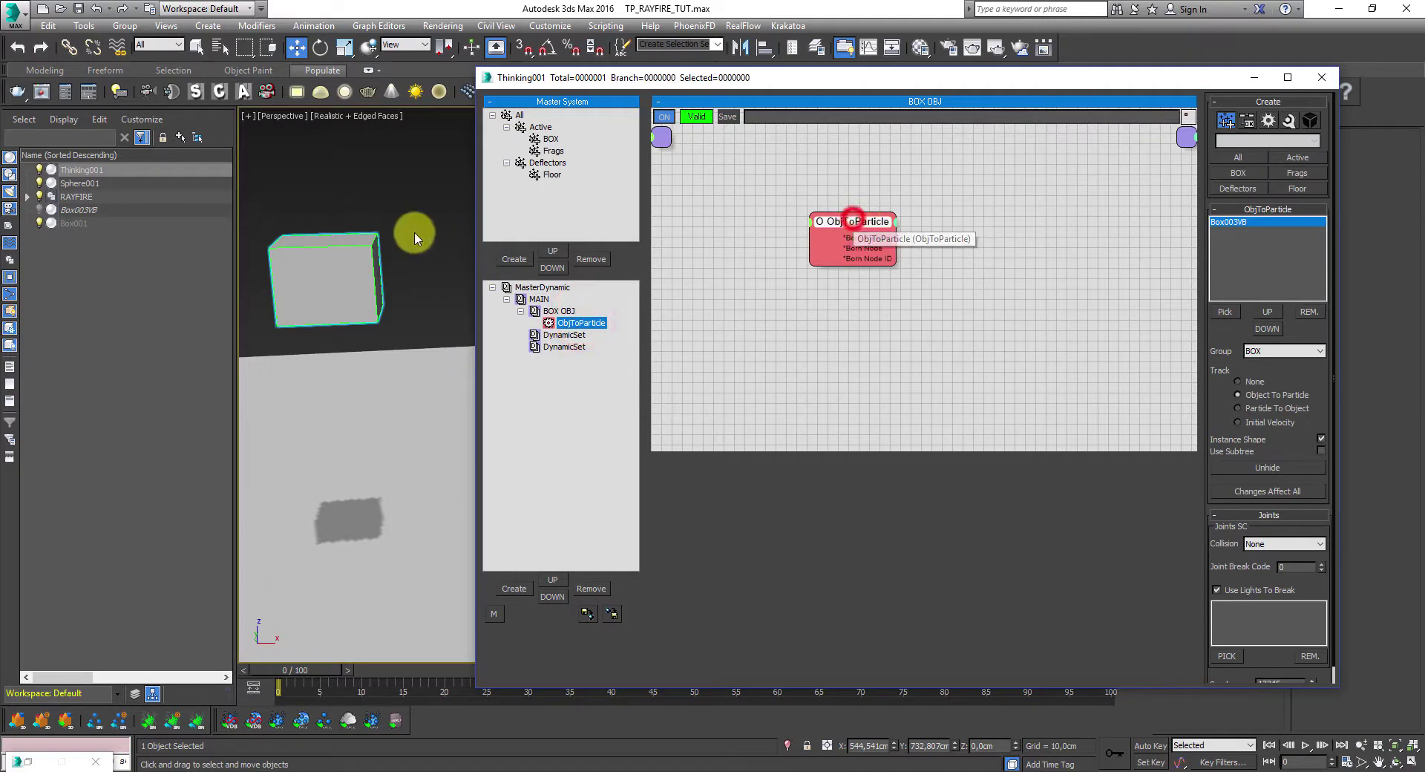
click(332, 116)
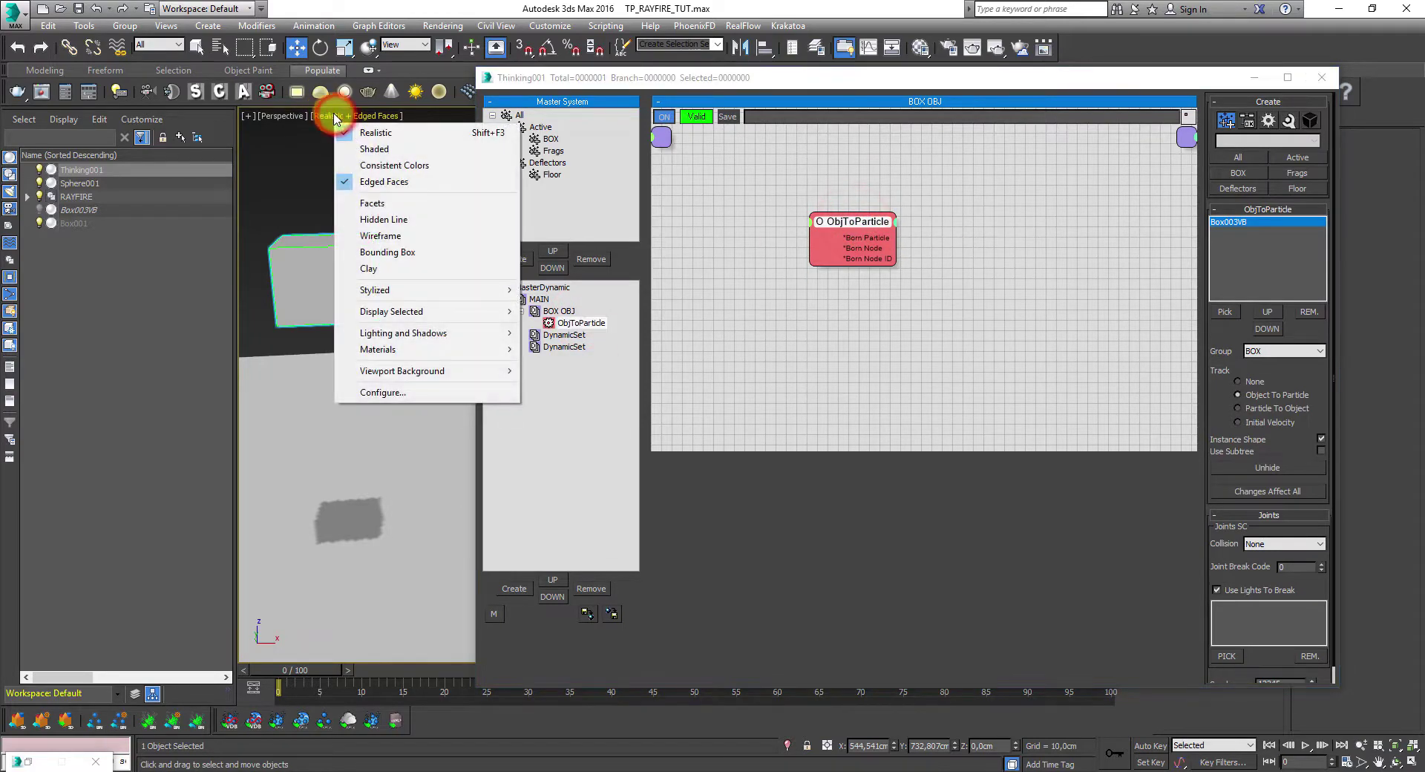
click(405, 235)
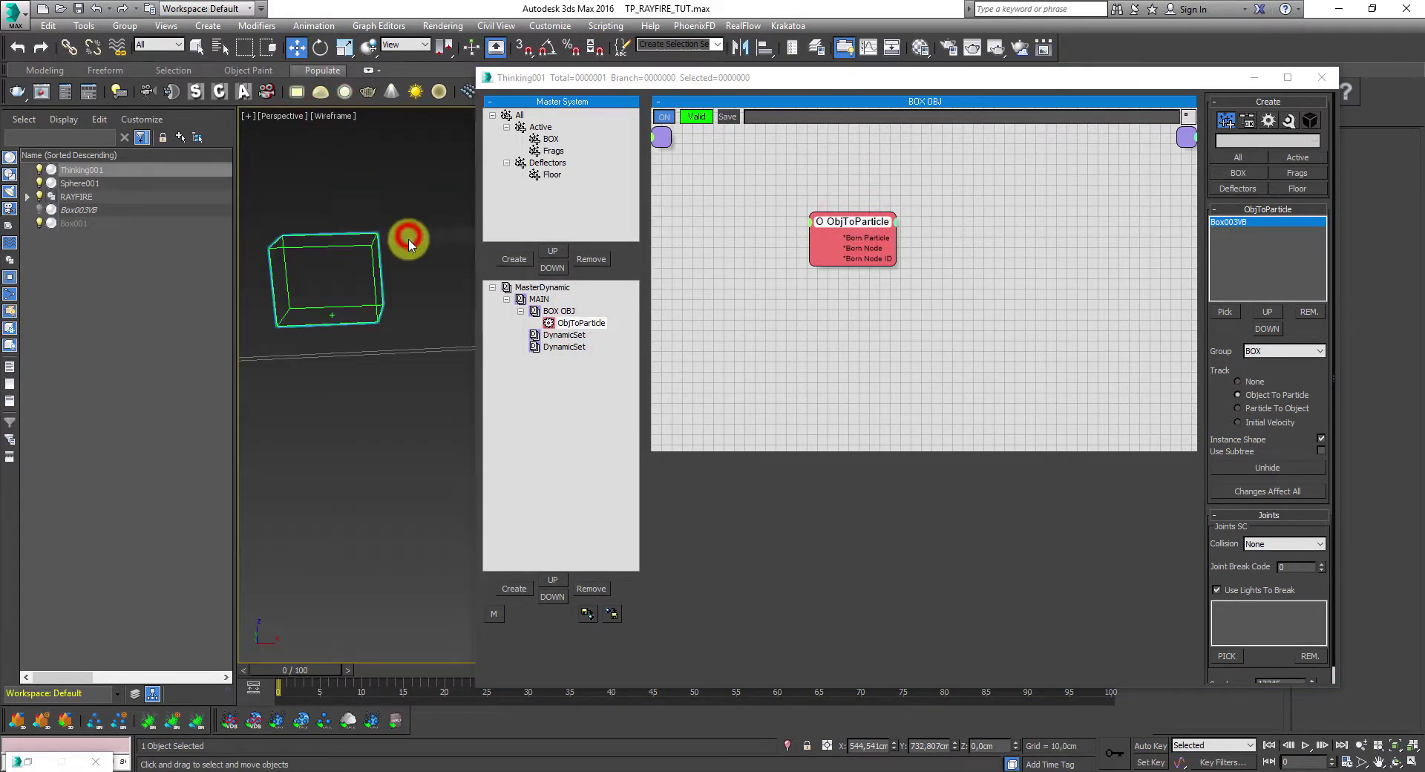
- Inspect the box particle in the full viewport, scrub the first frames, and return to frame 0 and the particle editor
click(1250, 80)
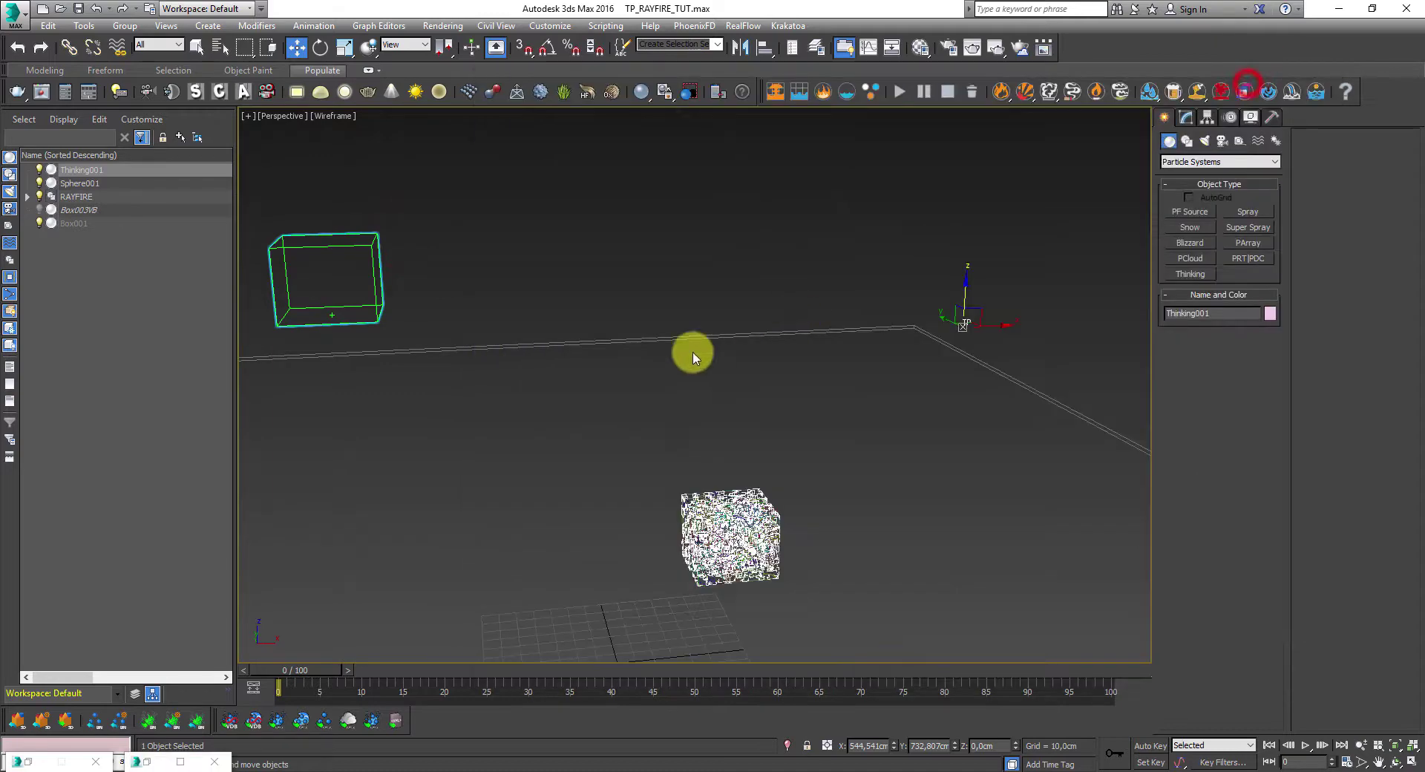
alt+middle_drag(684, 361, 655, 375)
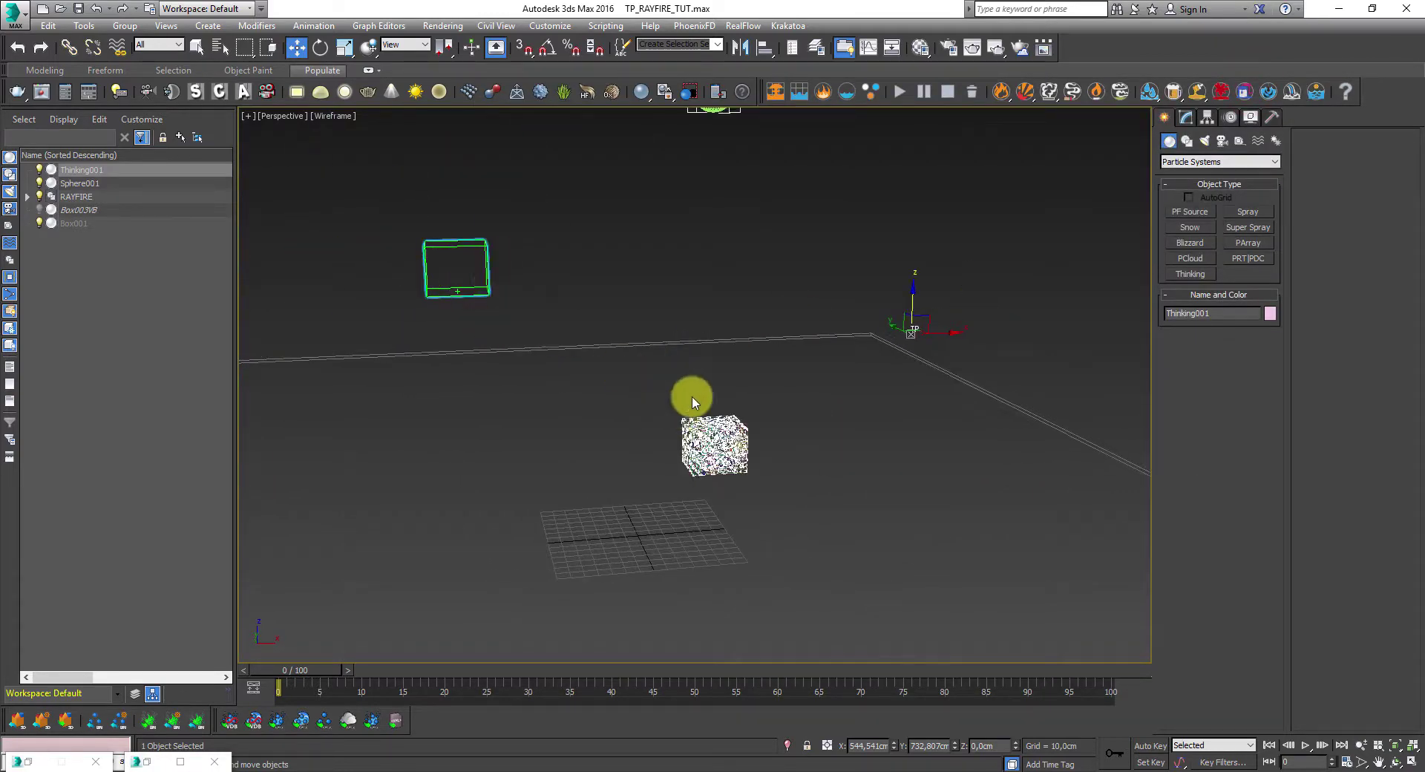
drag(299, 671, 321, 668)
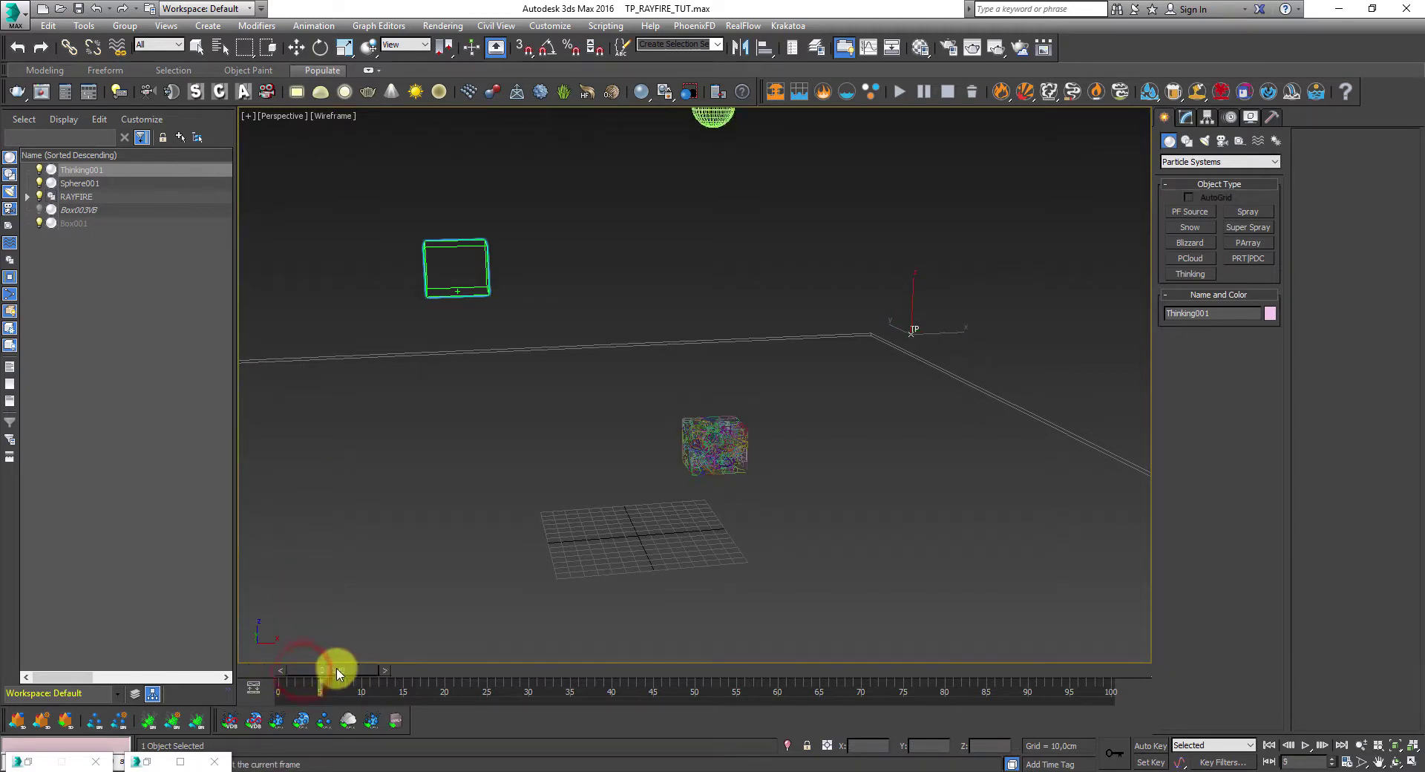
key(Home)
key(w)
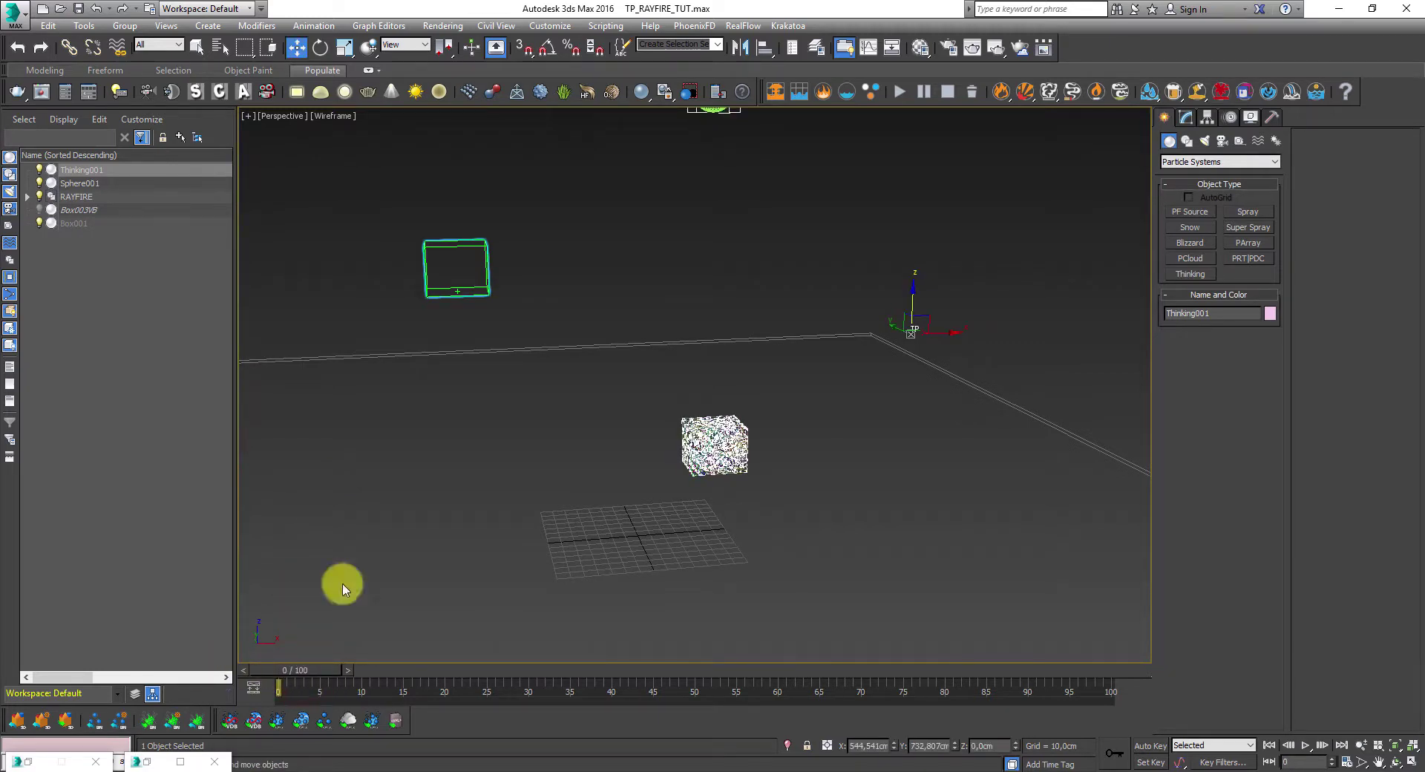
click(146, 763)
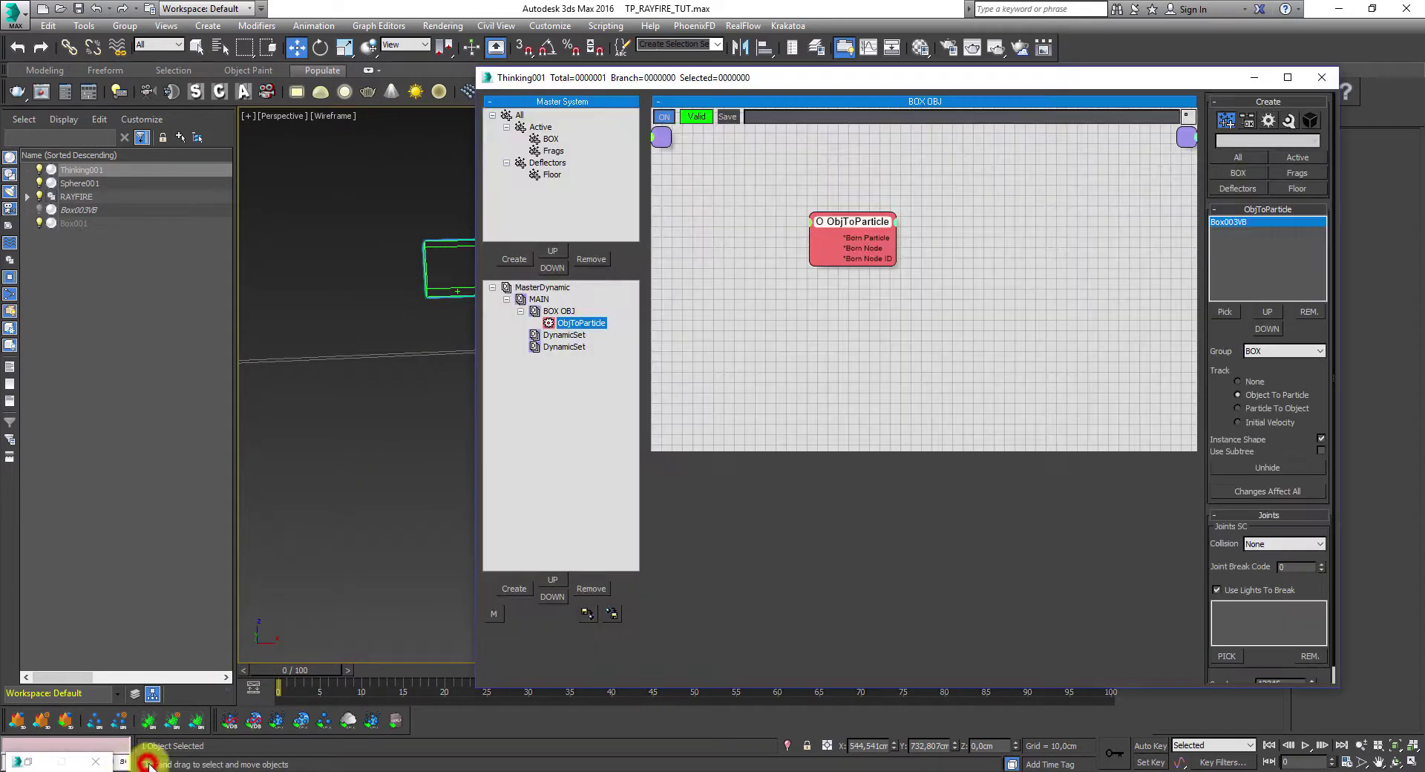
click(27, 763)
click(1129, 121)
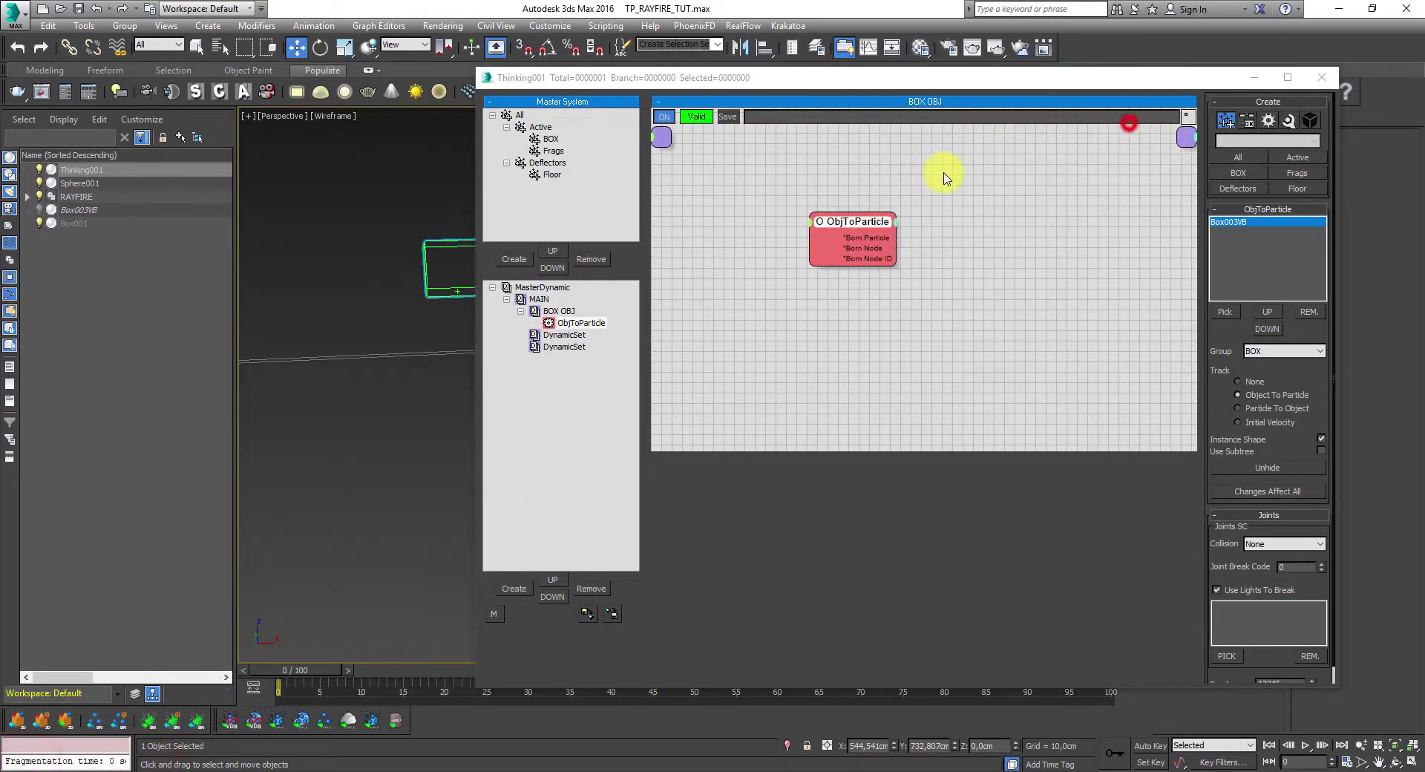
- Rename the ObjToParticle operator as BOX, reposition it on the canvas, and collapse the BOX OBJ set
drag(859, 223, 850, 218)
right_click(850, 218)
click(837, 248)
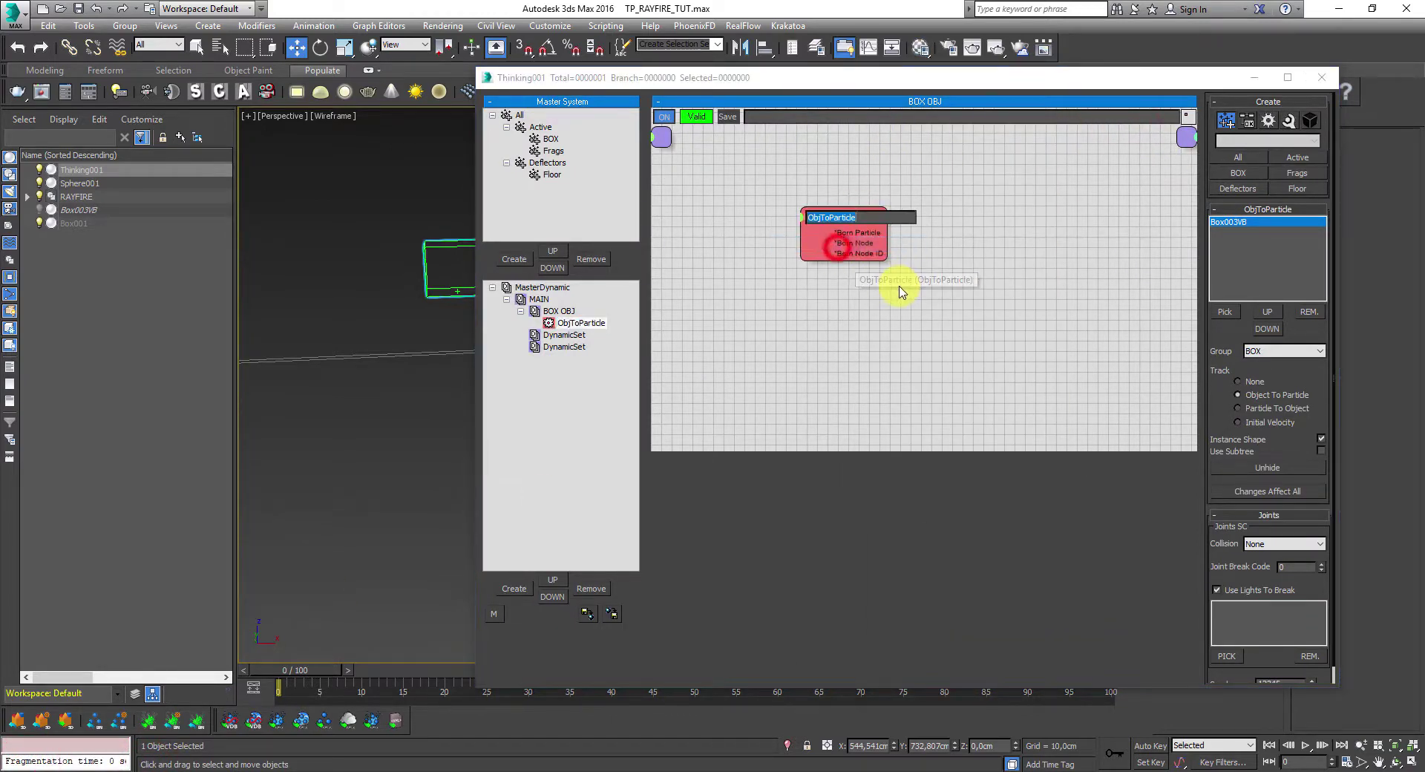
key(Return)
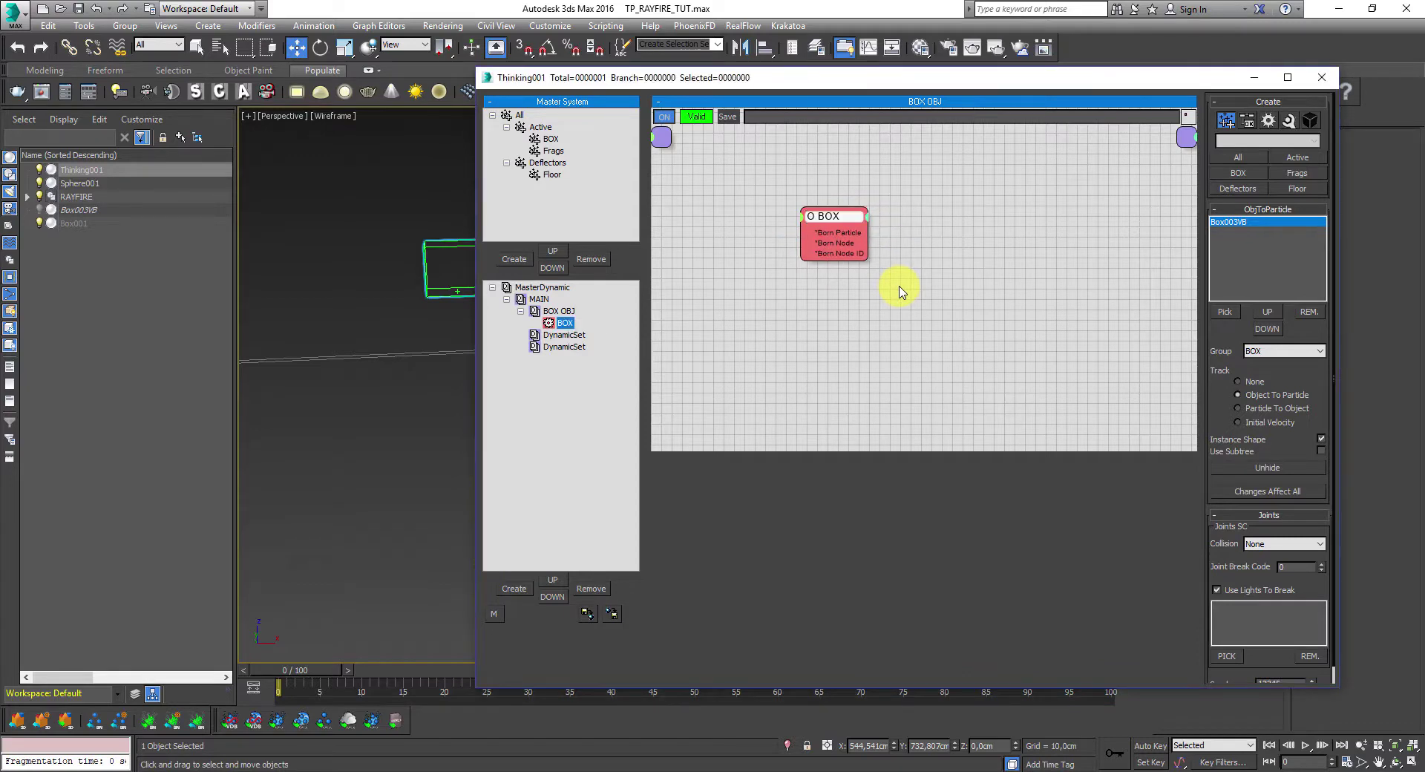
drag(857, 251, 821, 237)
click(520, 311)
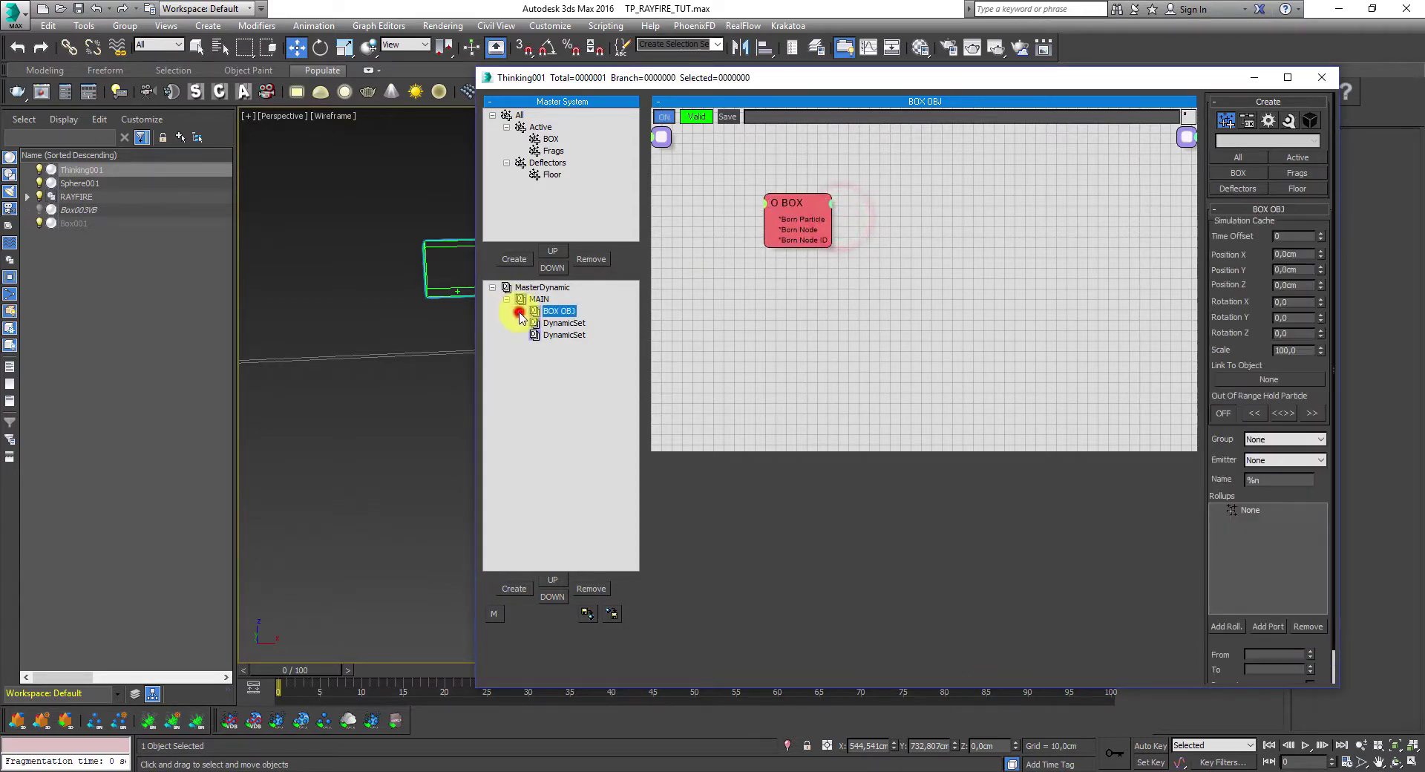
- Enlarge the canvas of the first unnamed DynamicSet under MAIN and rename the set as FLOOR OBJ
click(566, 325)
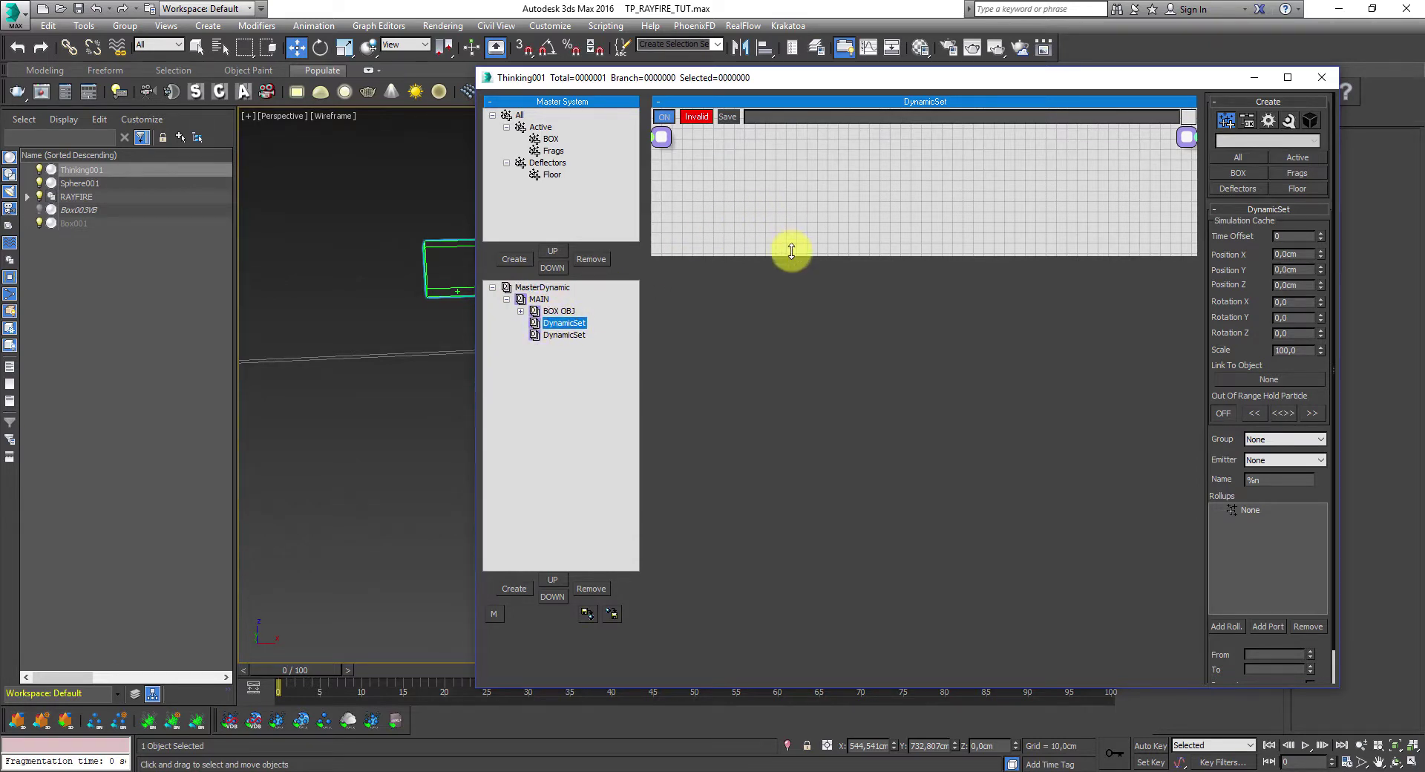
drag(792, 251, 791, 334)
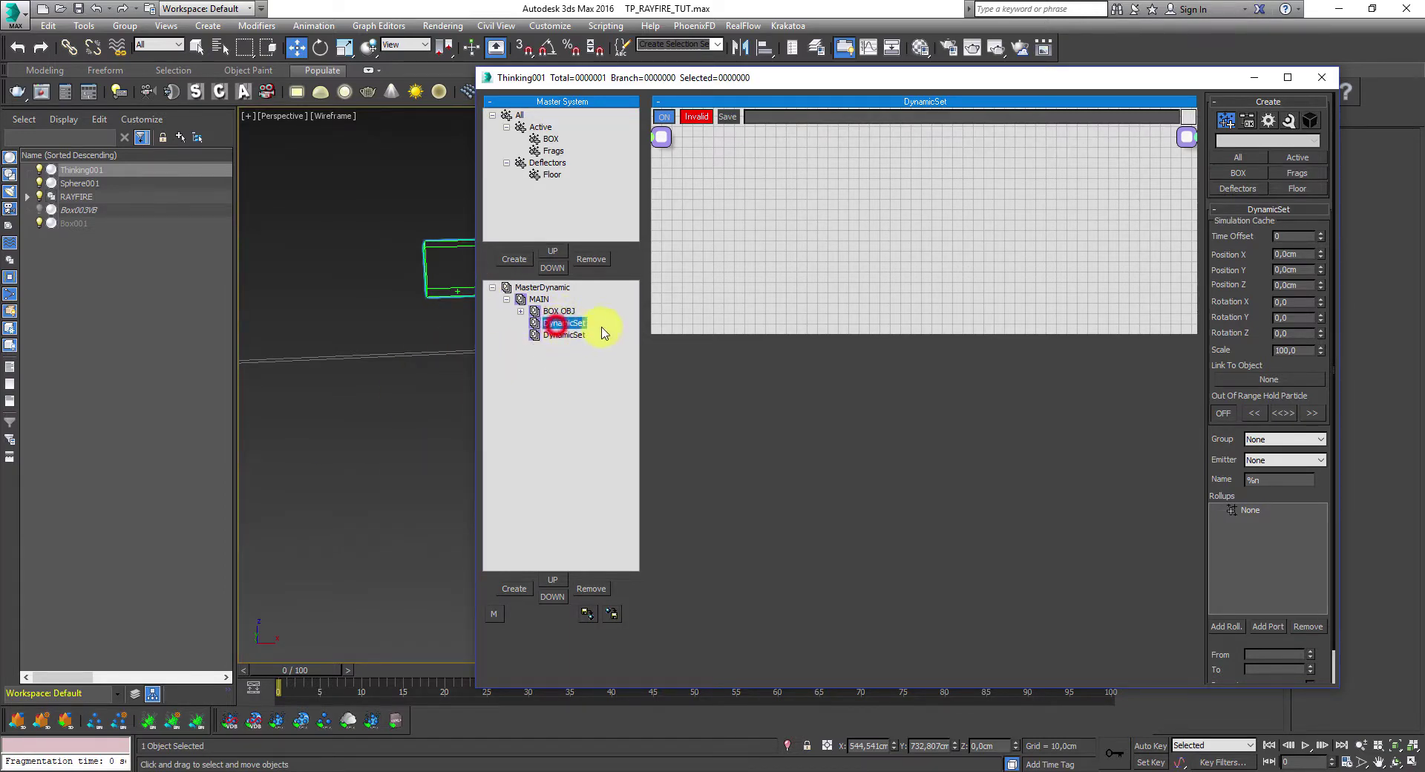
click(557, 324)
- Add an ObjToParticle generator operator to the FLOOR OBJ canvas
right_click(811, 230)
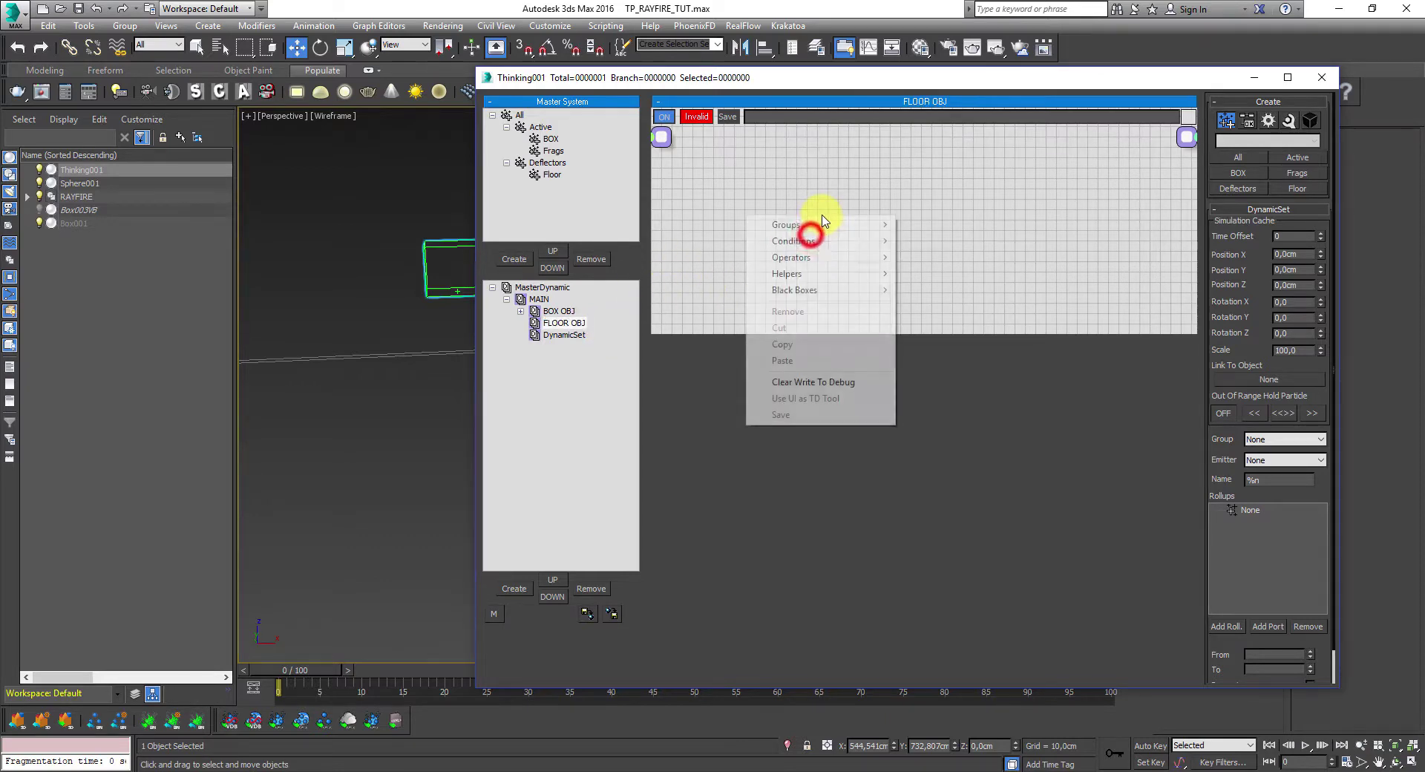
click(859, 259)
click(987, 289)
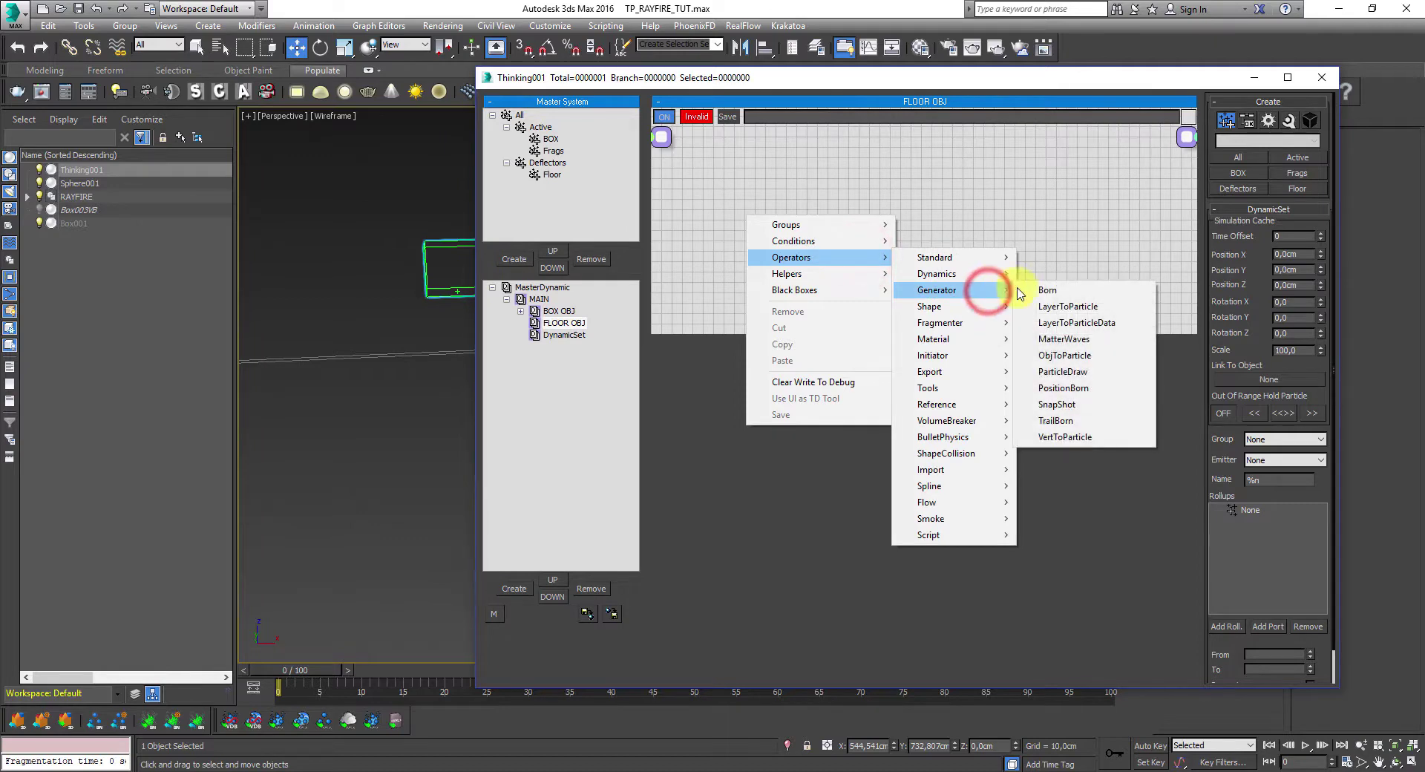
click(1104, 356)
click(856, 223)
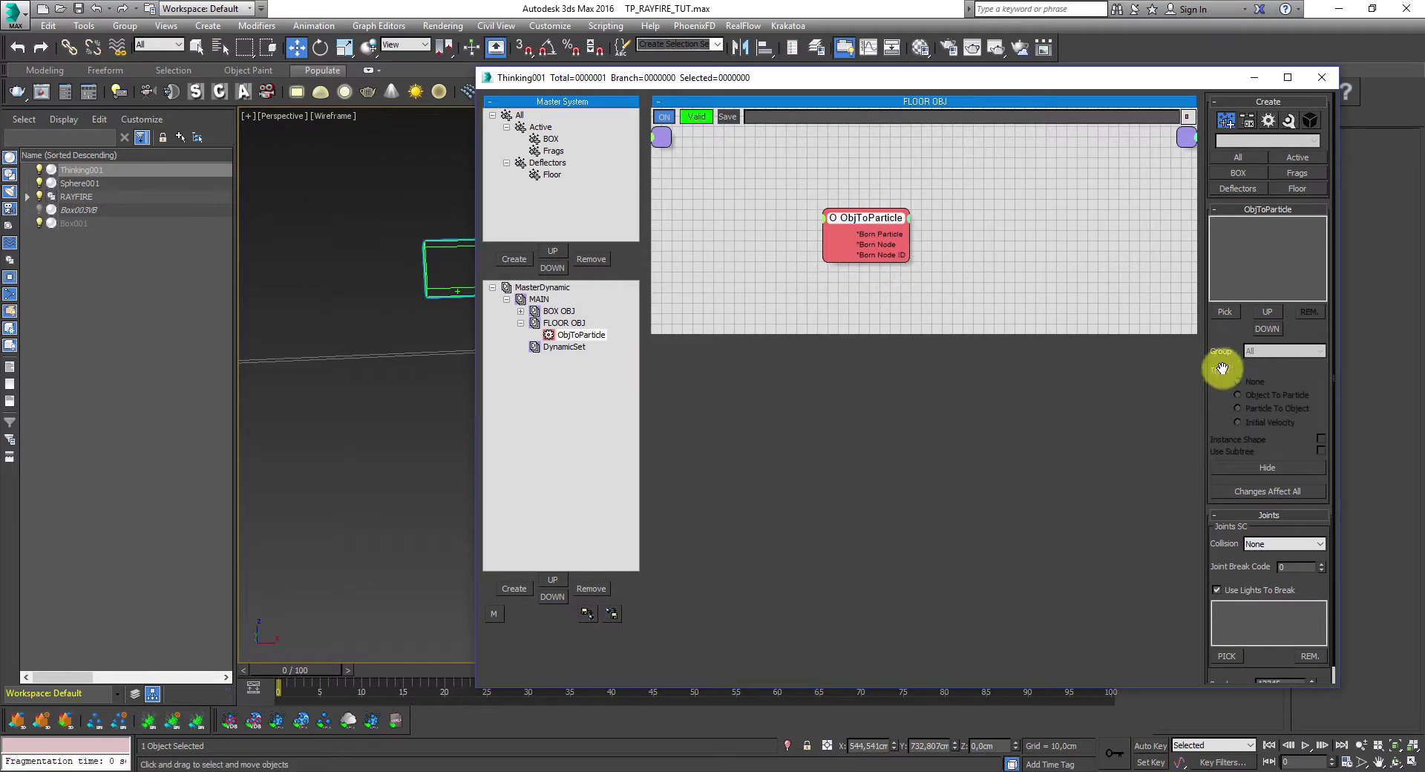
- Try to pick the frozen floor as the ObjToParticle source, in wireframe and in shaded viewport display
click(1224, 313)
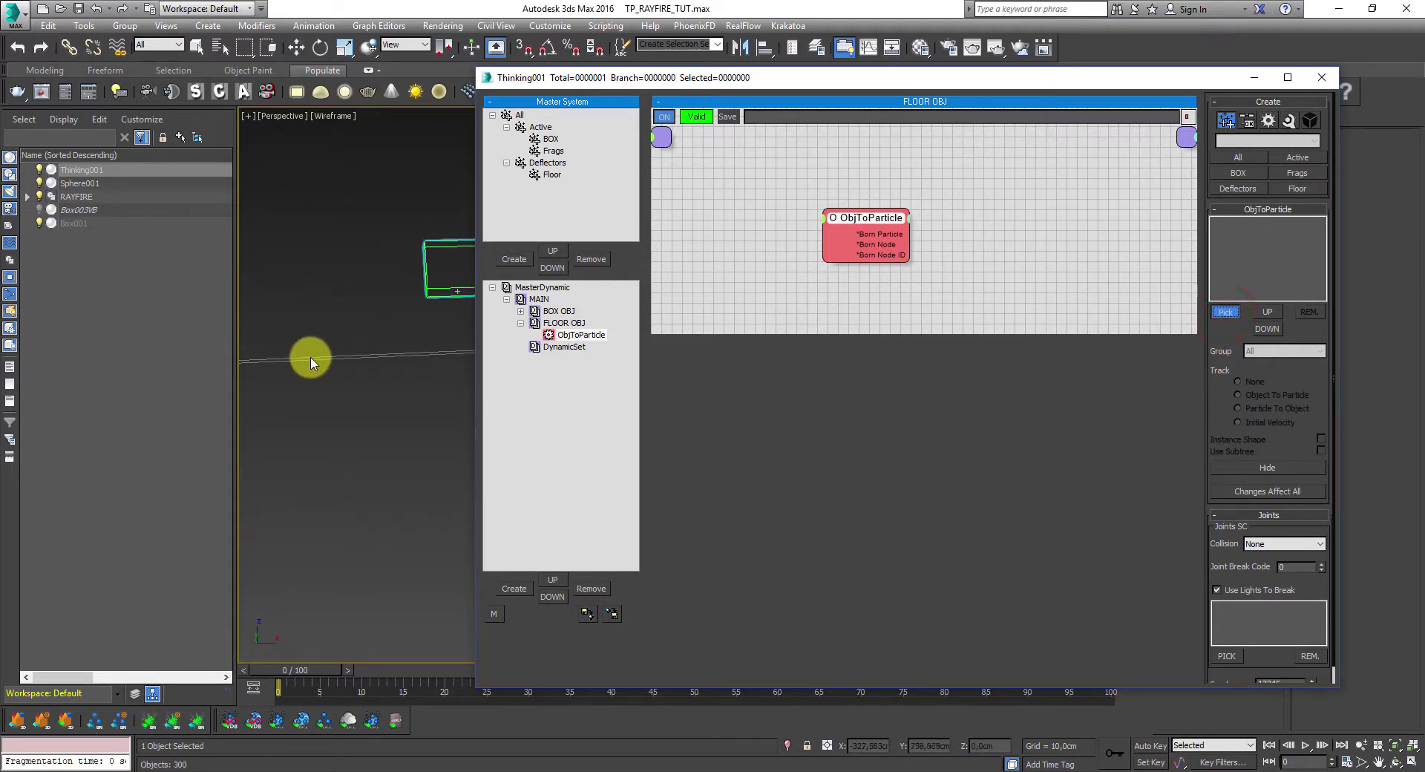
click(311, 361)
click(327, 117)
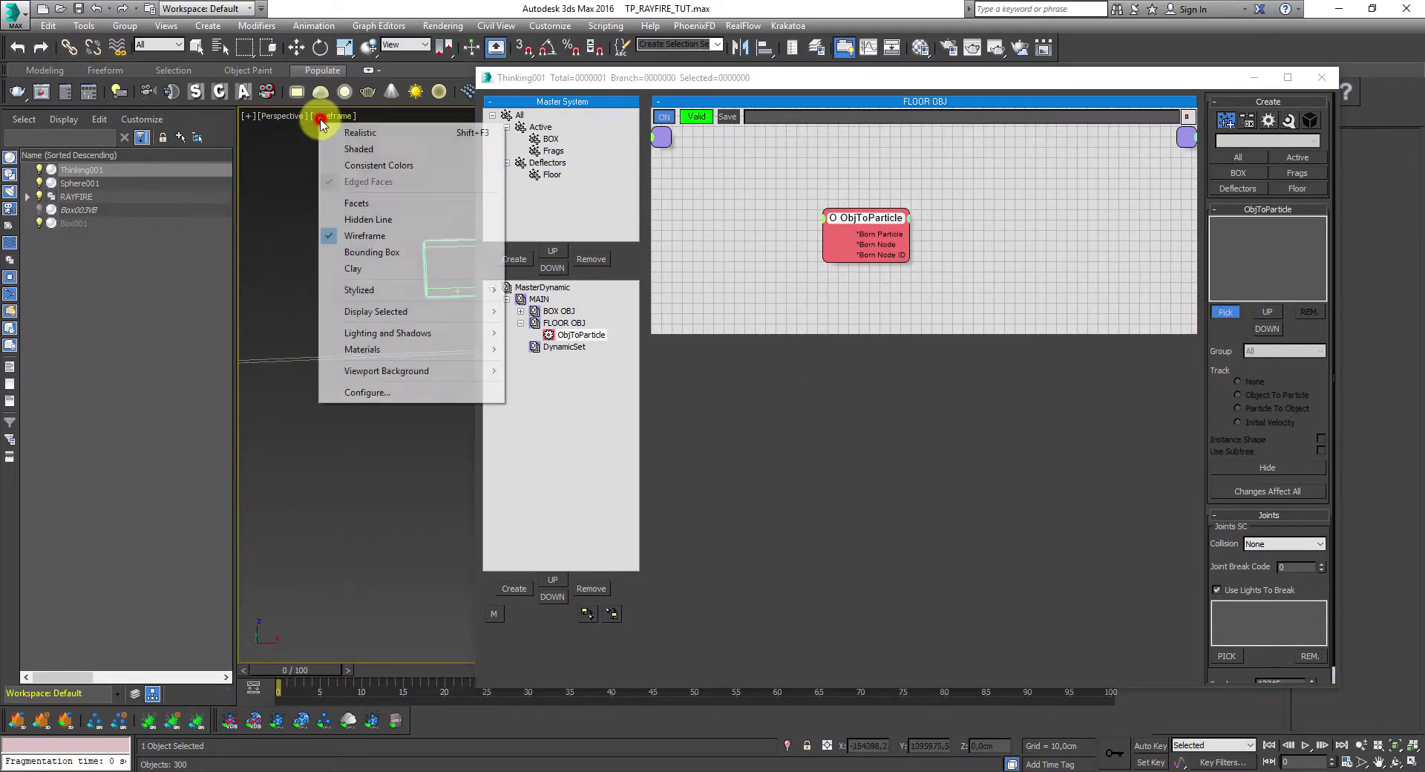
click(355, 151)
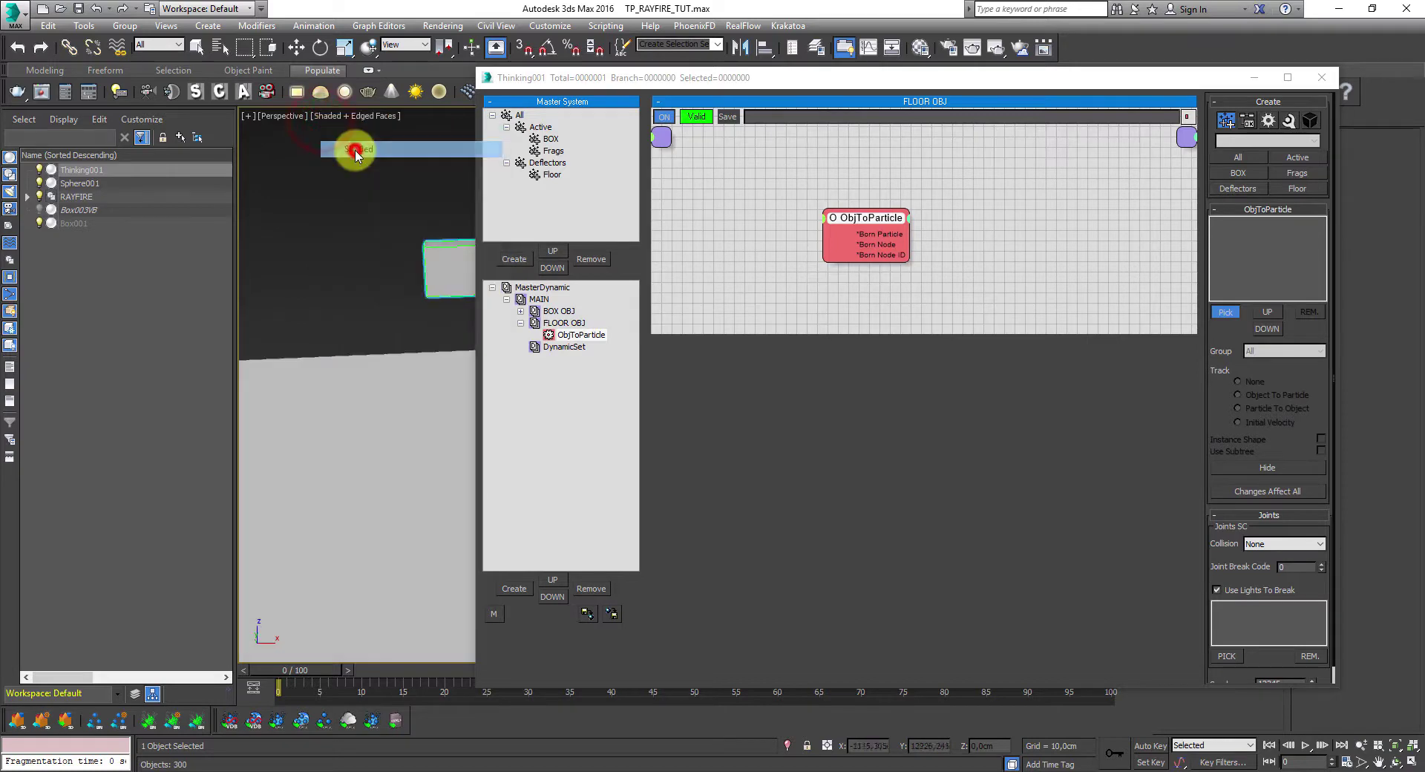
click(1225, 313)
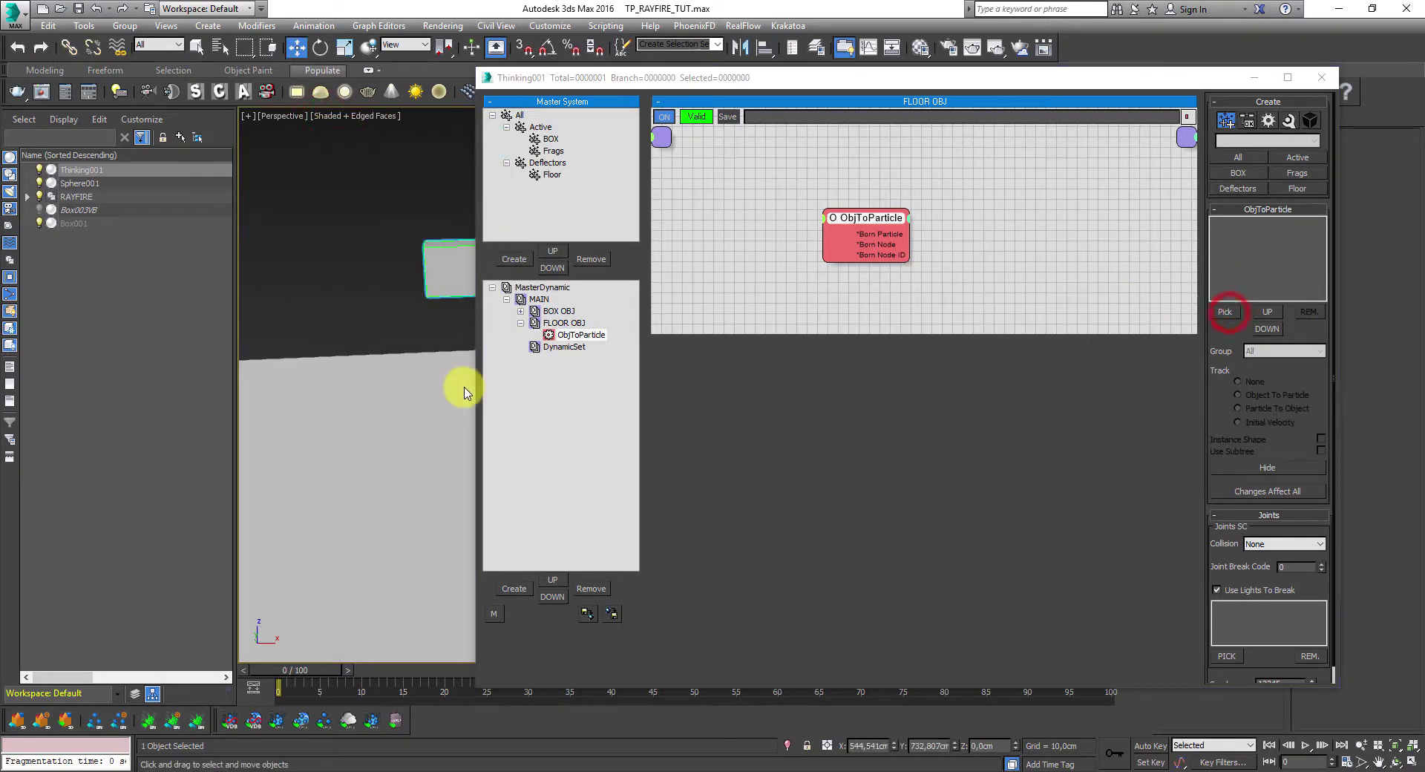
click(1226, 313)
click(354, 386)
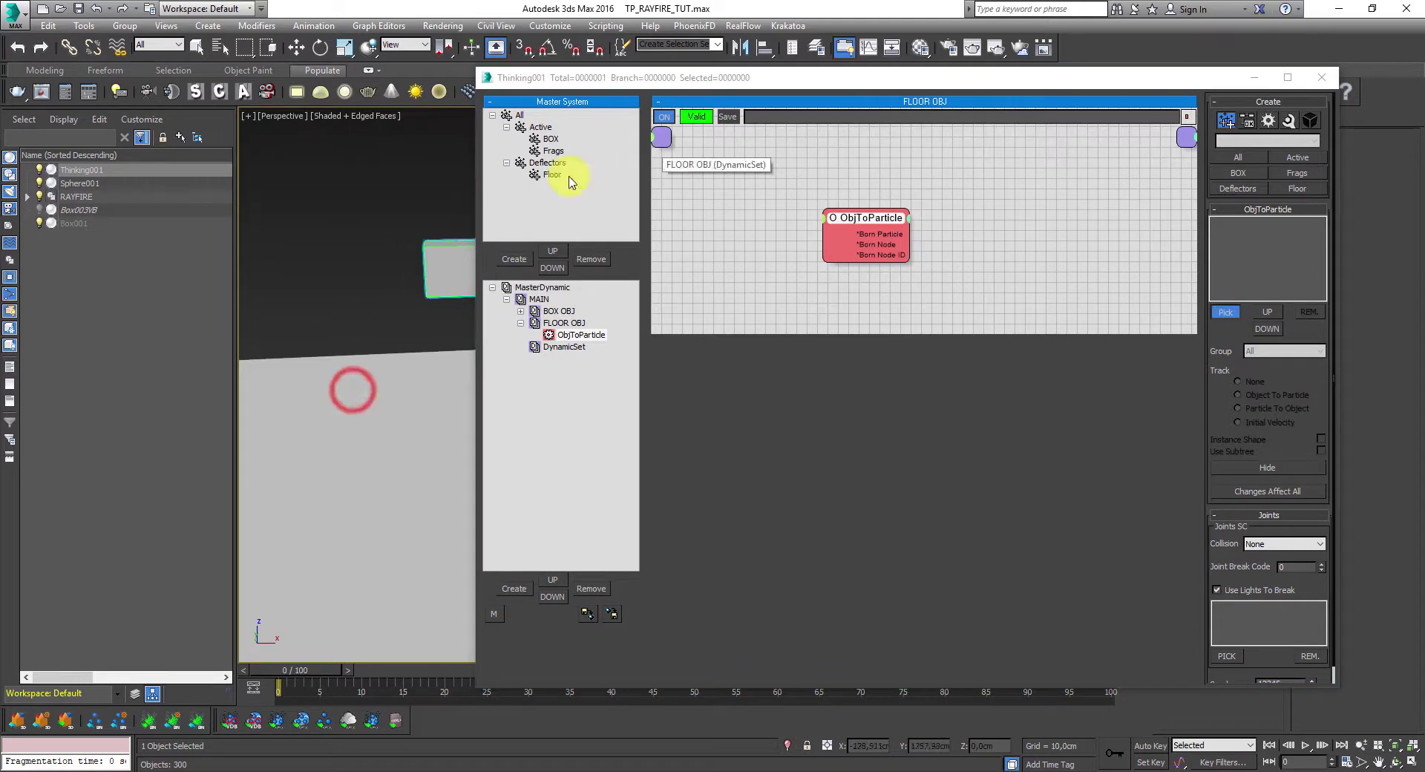
- Unfreeze all scene objects and return to the thinkingParticles editor
click(1253, 77)
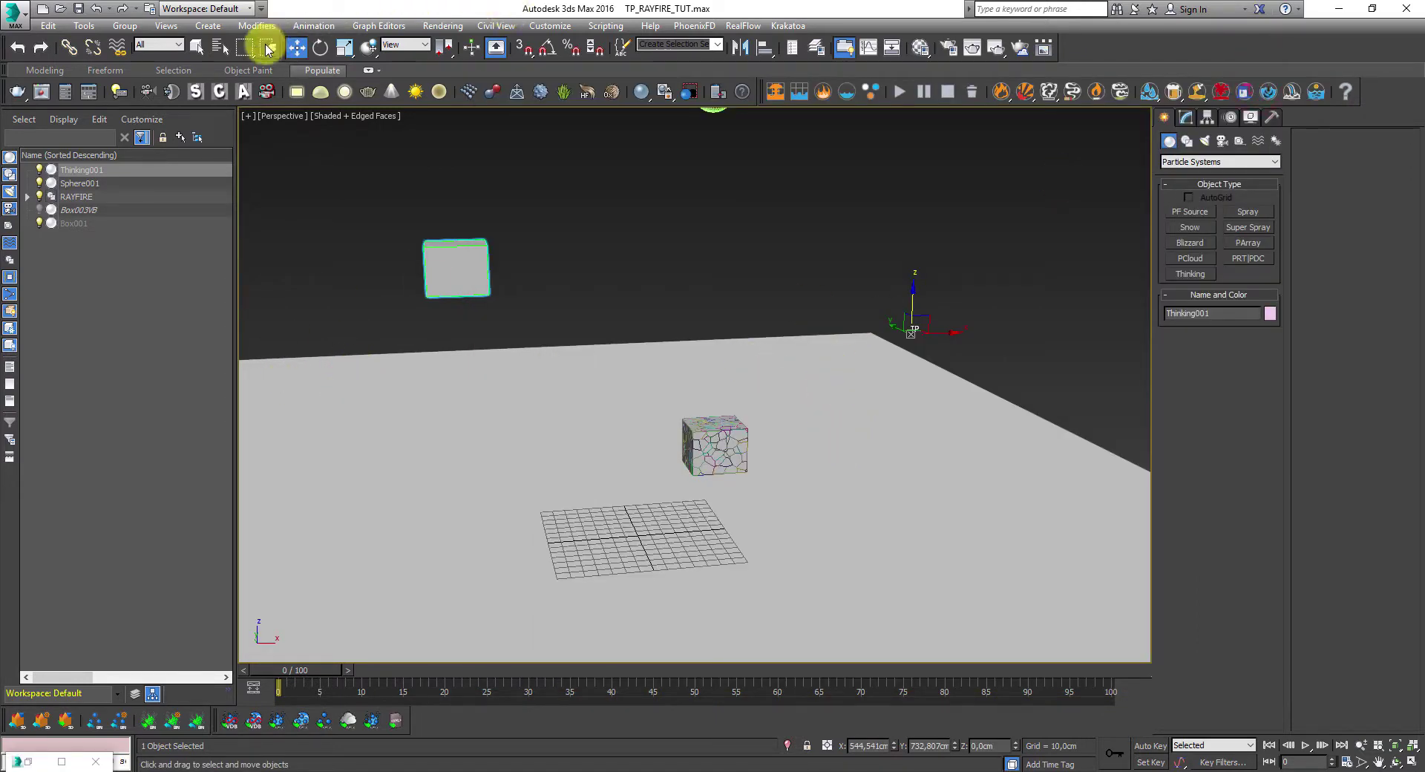
click(380, 383)
right_click(380, 382)
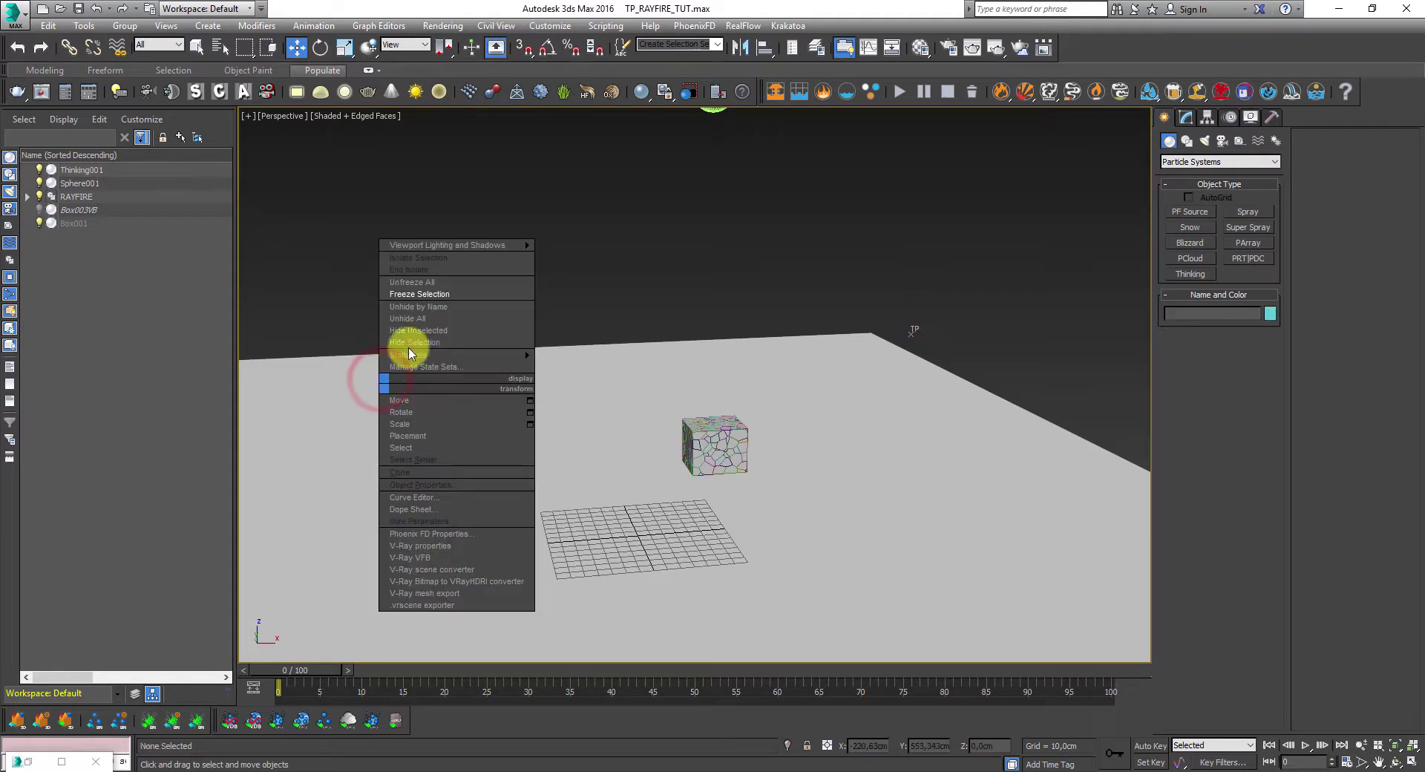
click(461, 282)
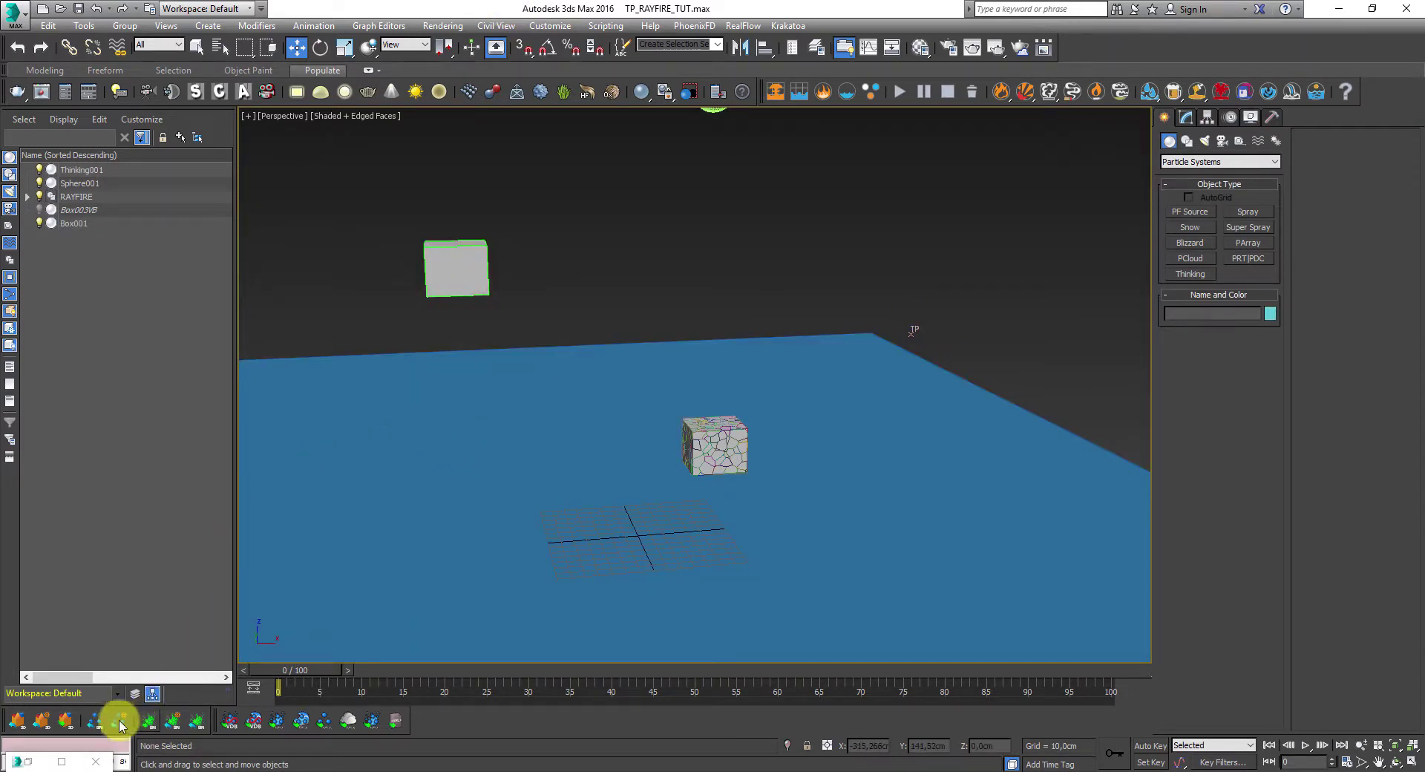
click(28, 761)
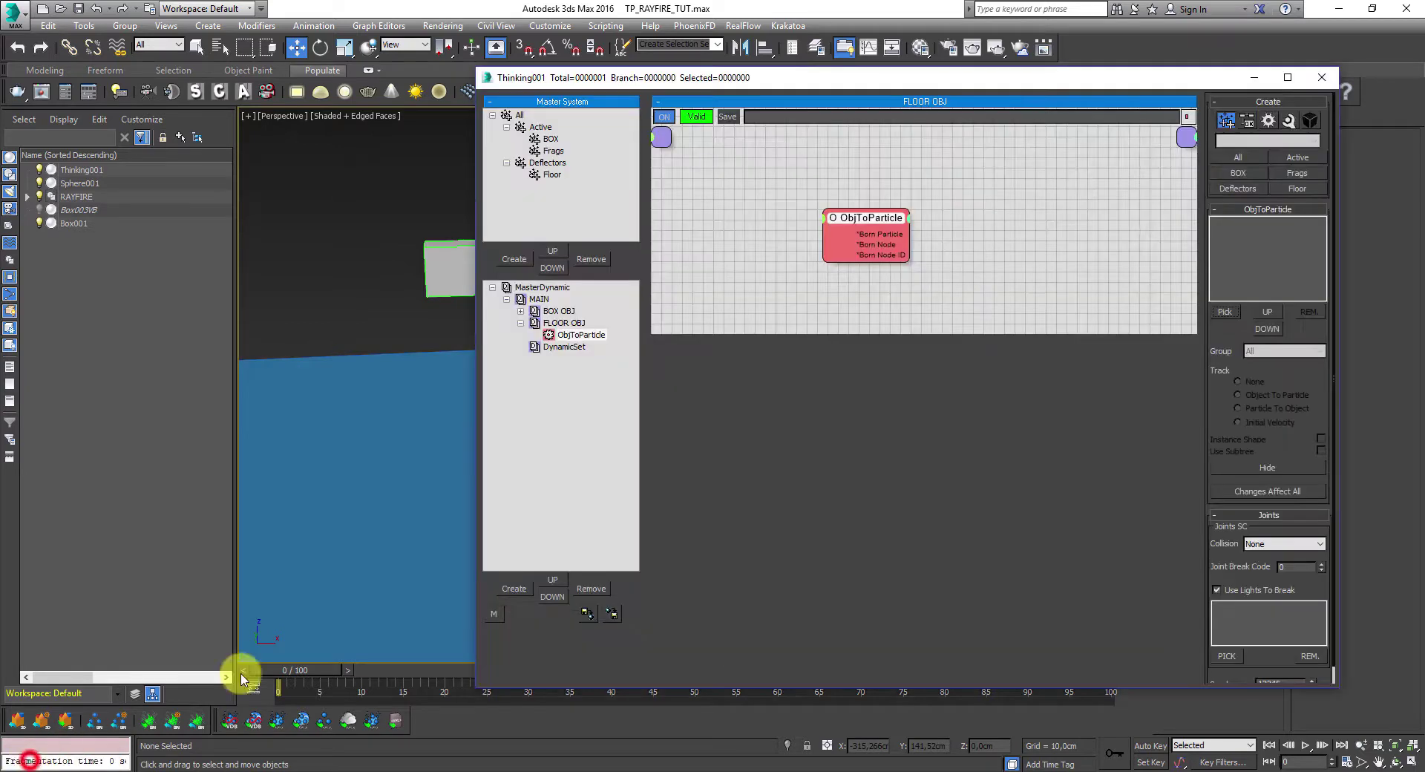
- Pick the floor Box001 as the FLOOR OBJ ObjToParticle source and assign it to the Floor group
click(1236, 239)
click(1226, 311)
click(325, 428)
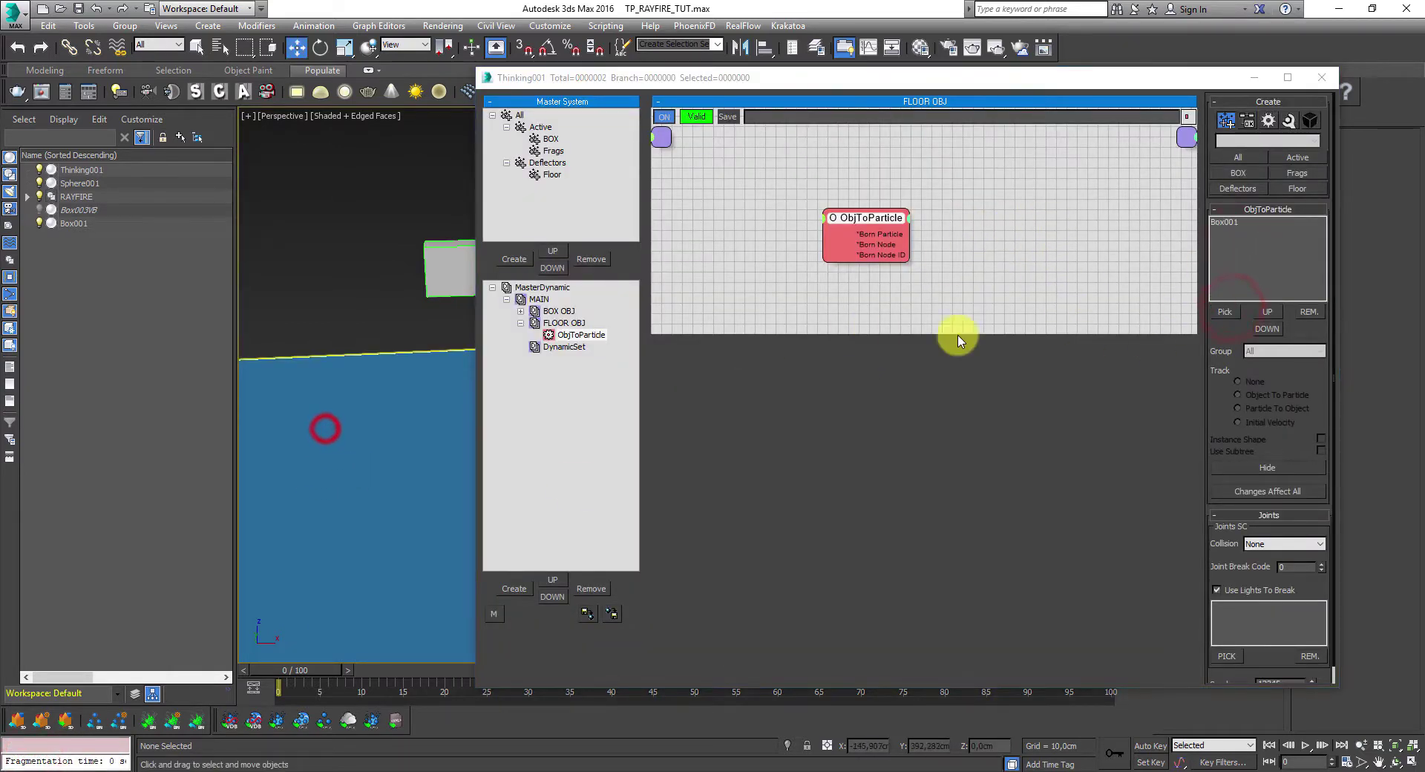
click(1256, 273)
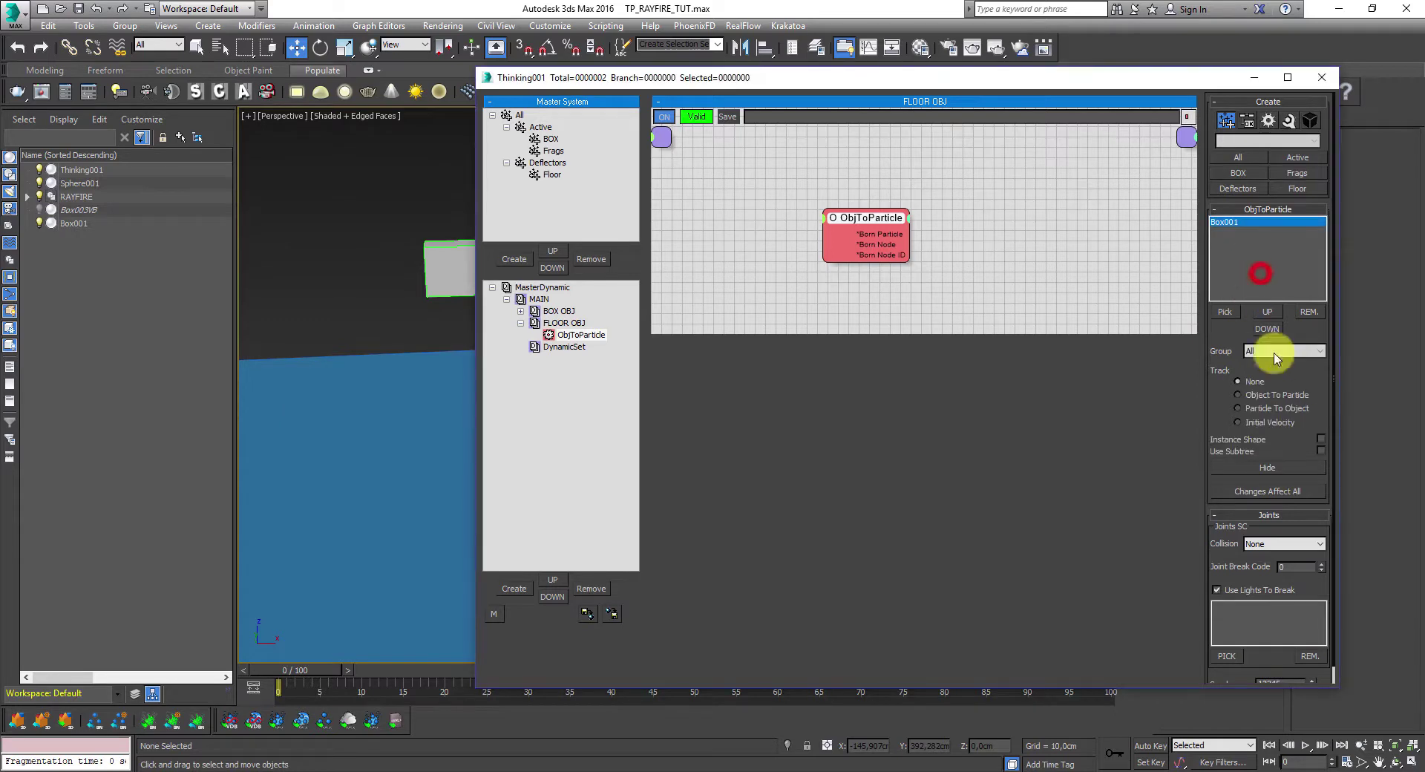
click(1275, 352)
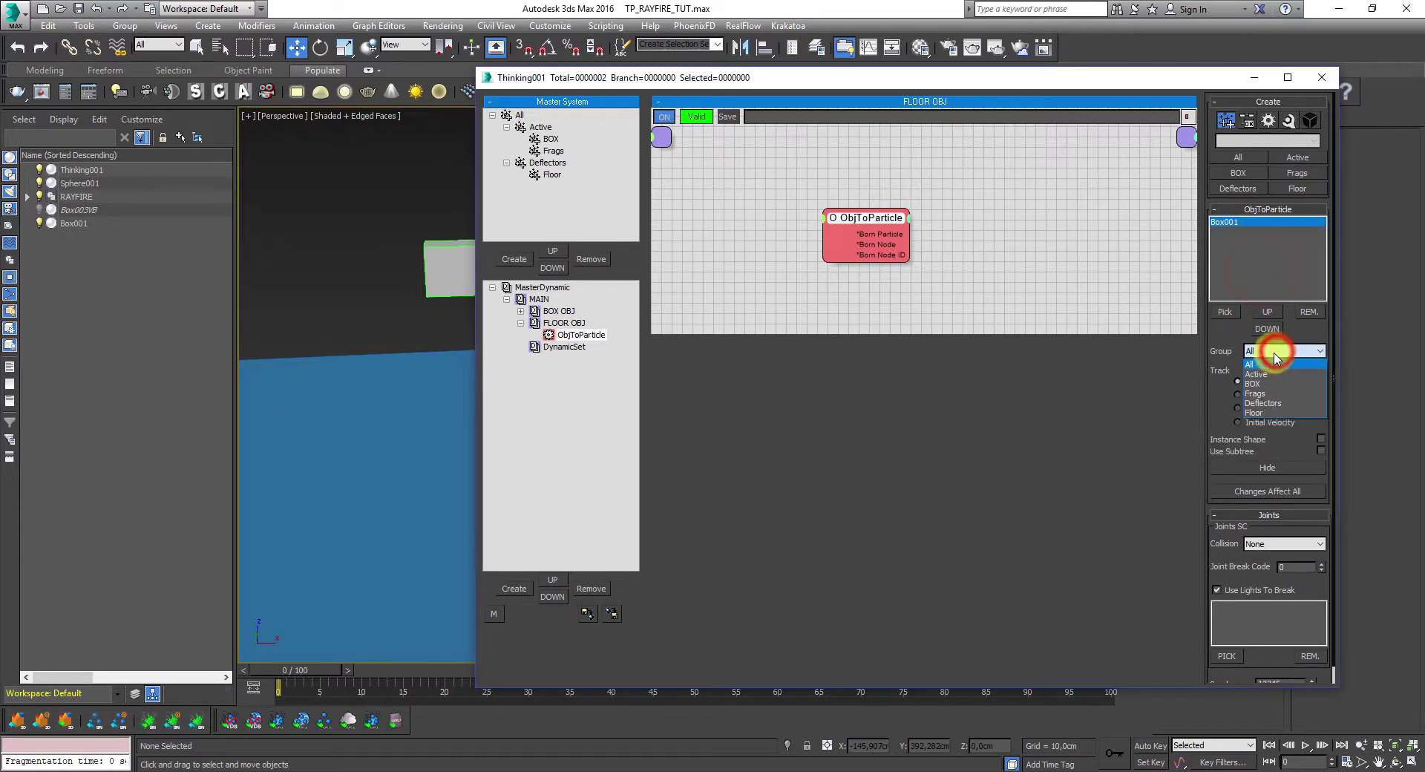
click(1275, 414)
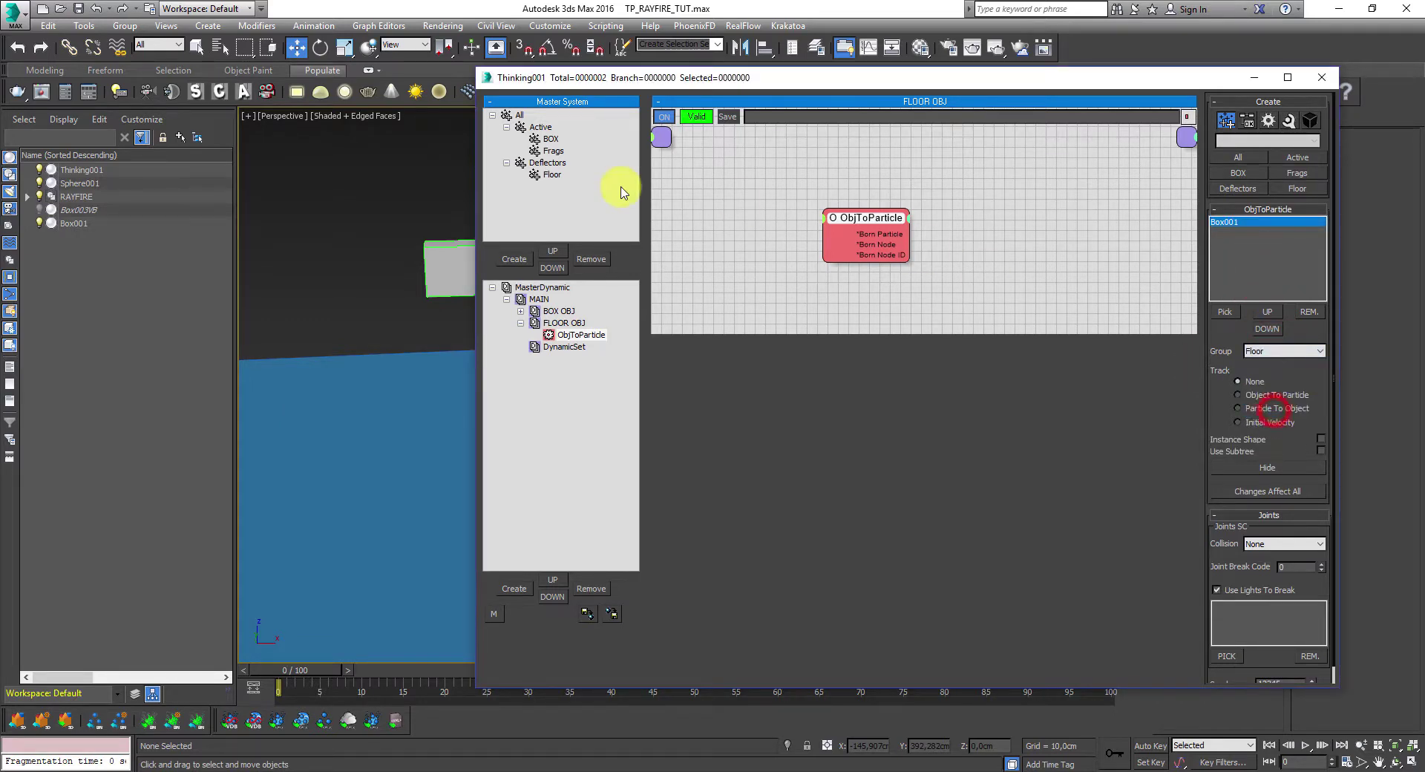
- Switch the viewport to wireframe and set the Floor group's colour to yellow (RGB 234, 255, 0)
click(322, 119)
click(371, 236)
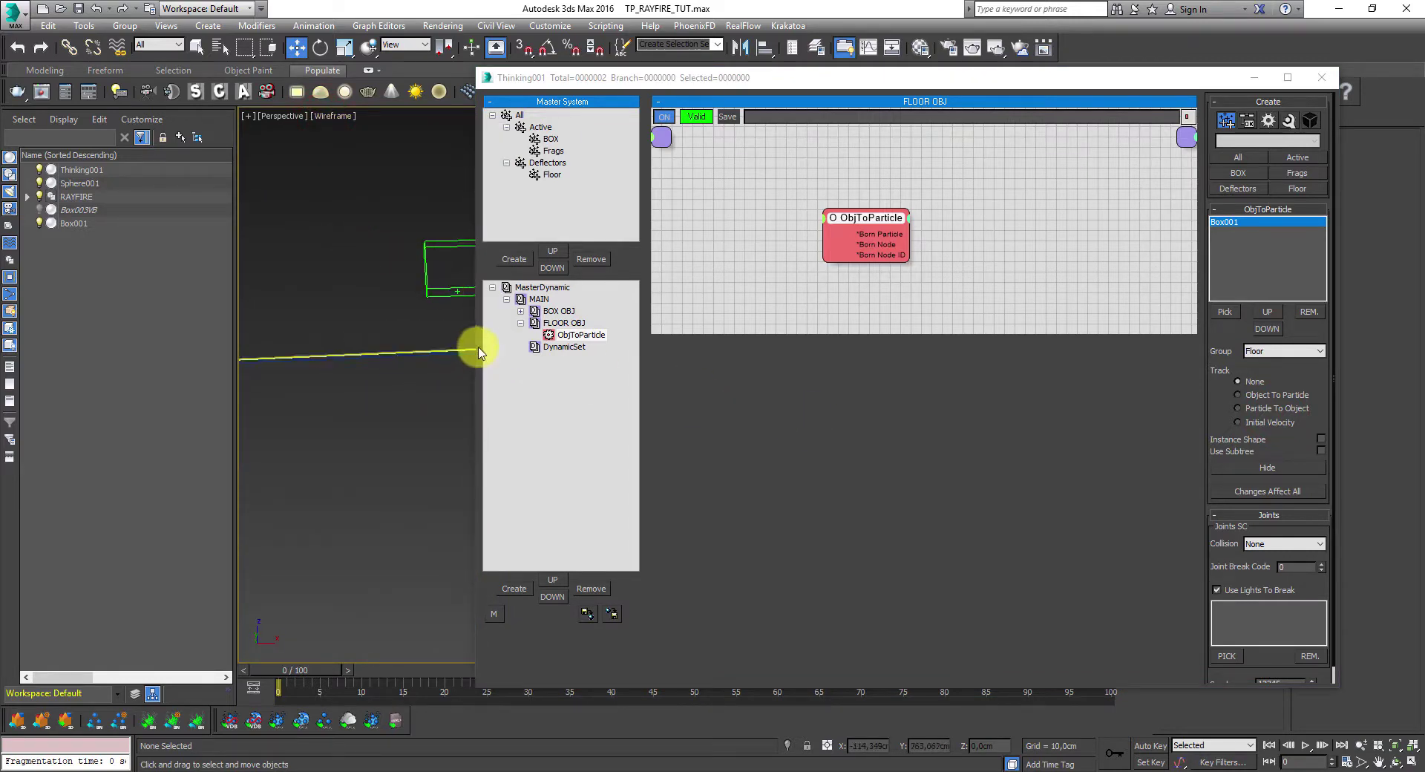
click(553, 175)
click(1253, 117)
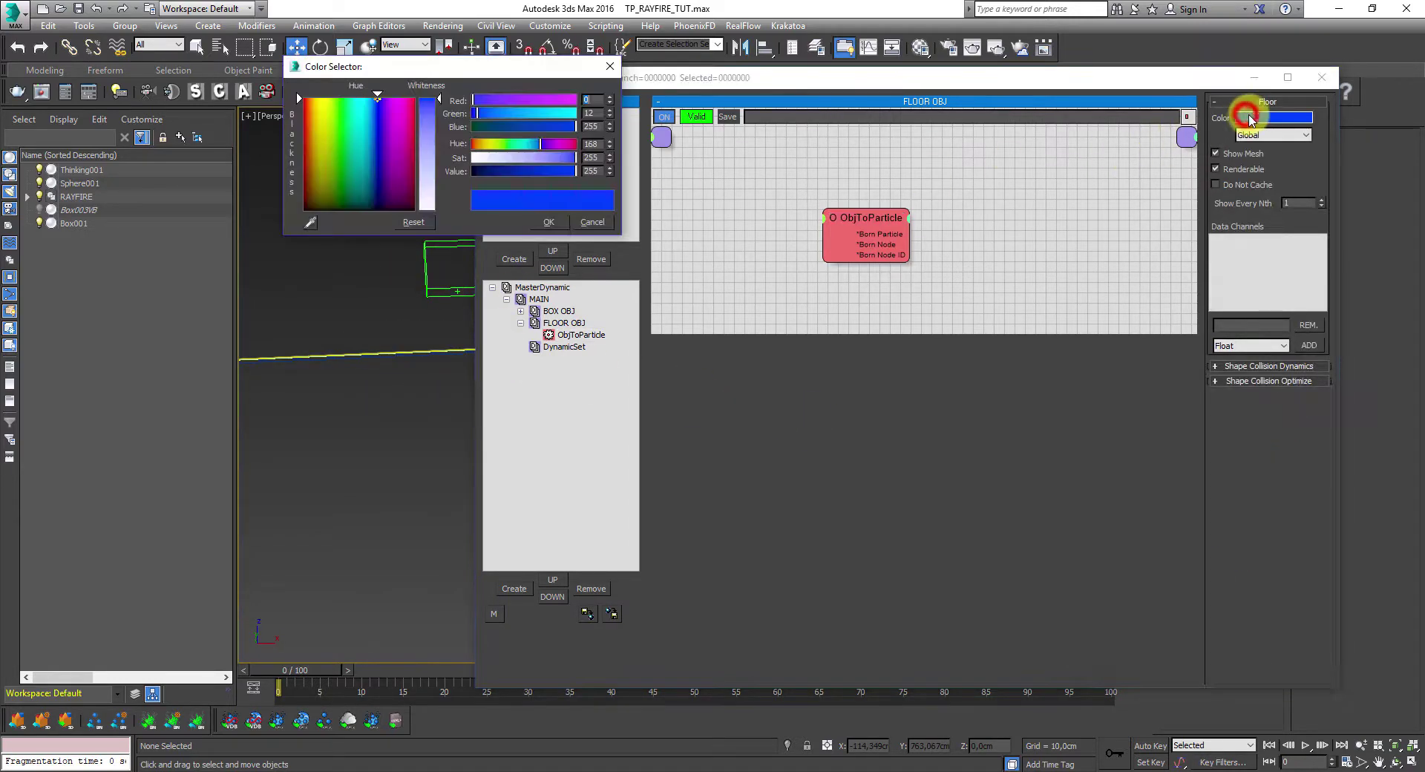
drag(401, 152, 324, 95)
click(558, 224)
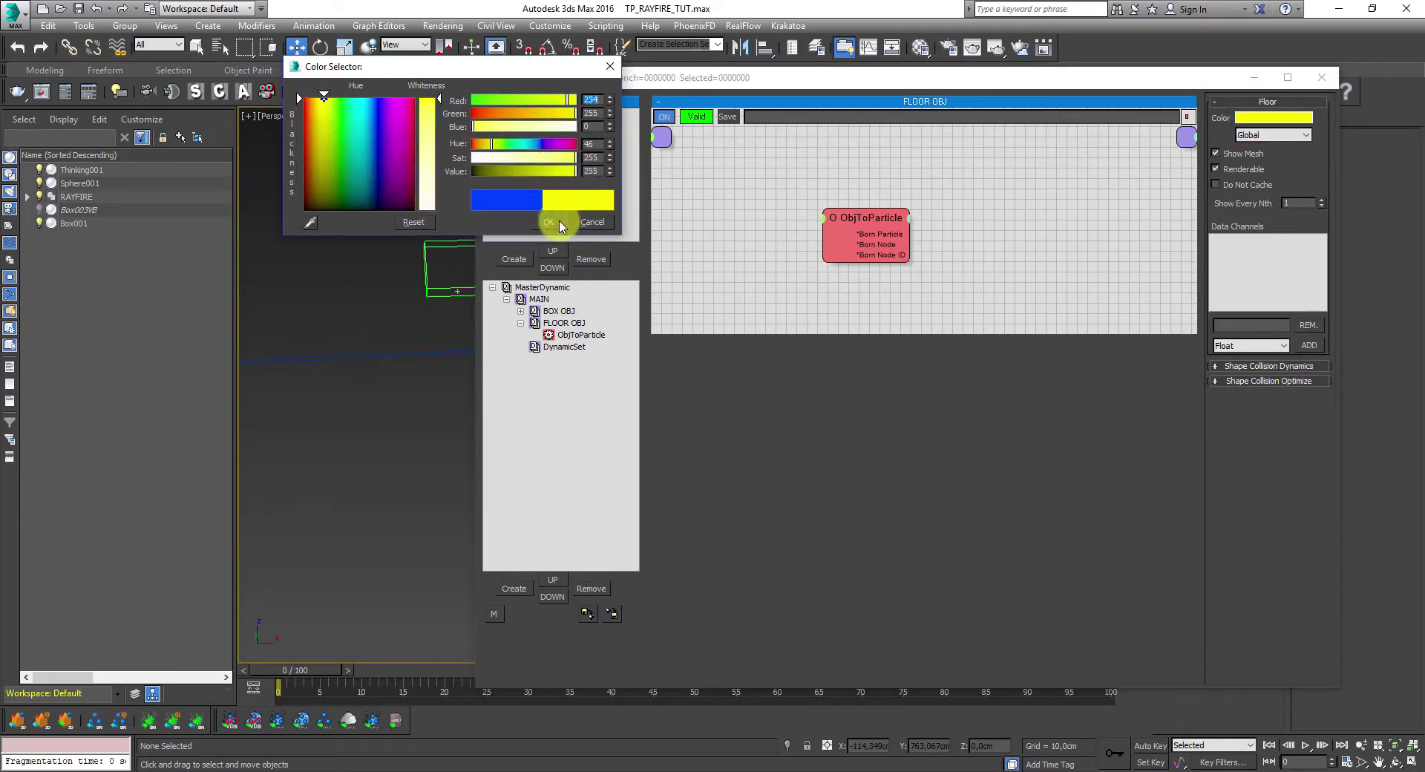
- Set the FLOOR OBJ ObjToParticle operator to track Object To Particle and enable Instance Shape
click(888, 231)
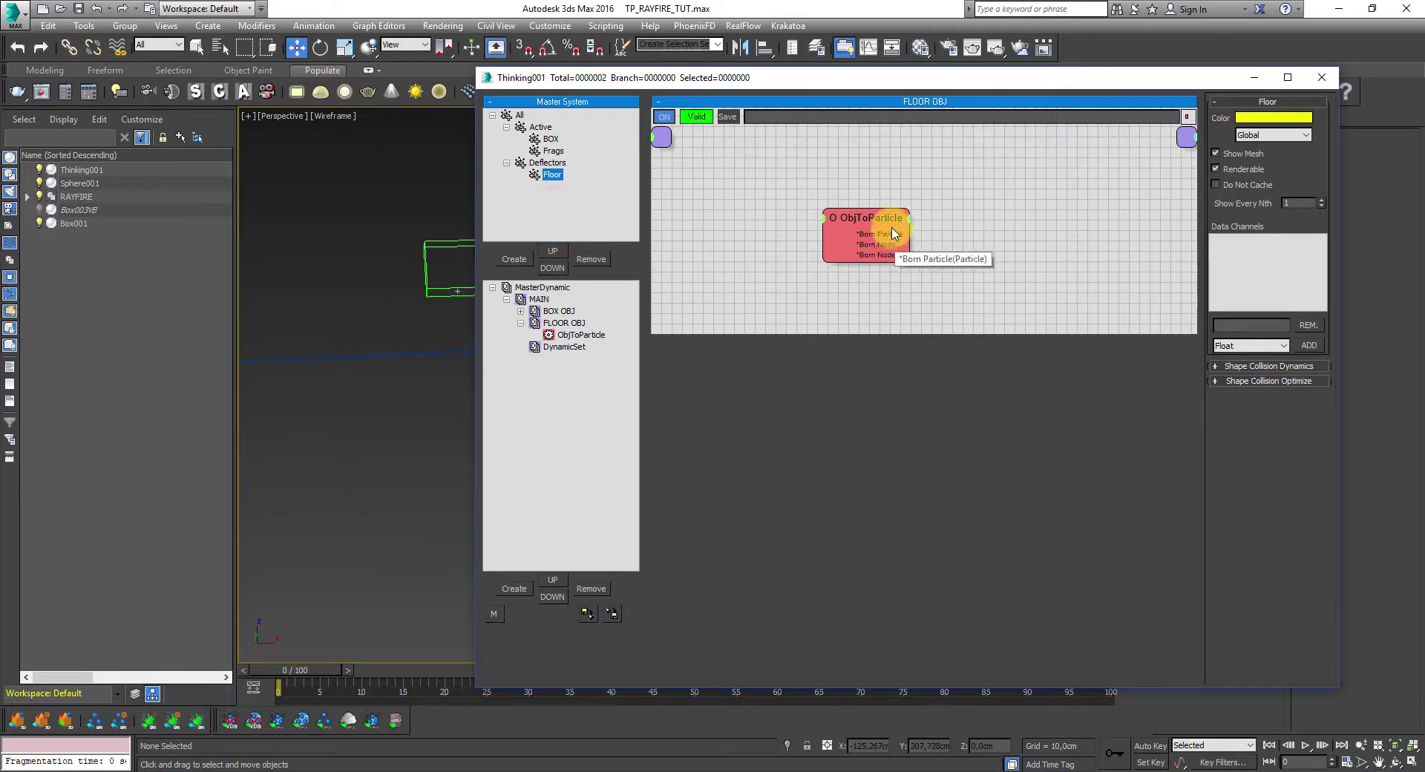
click(1244, 272)
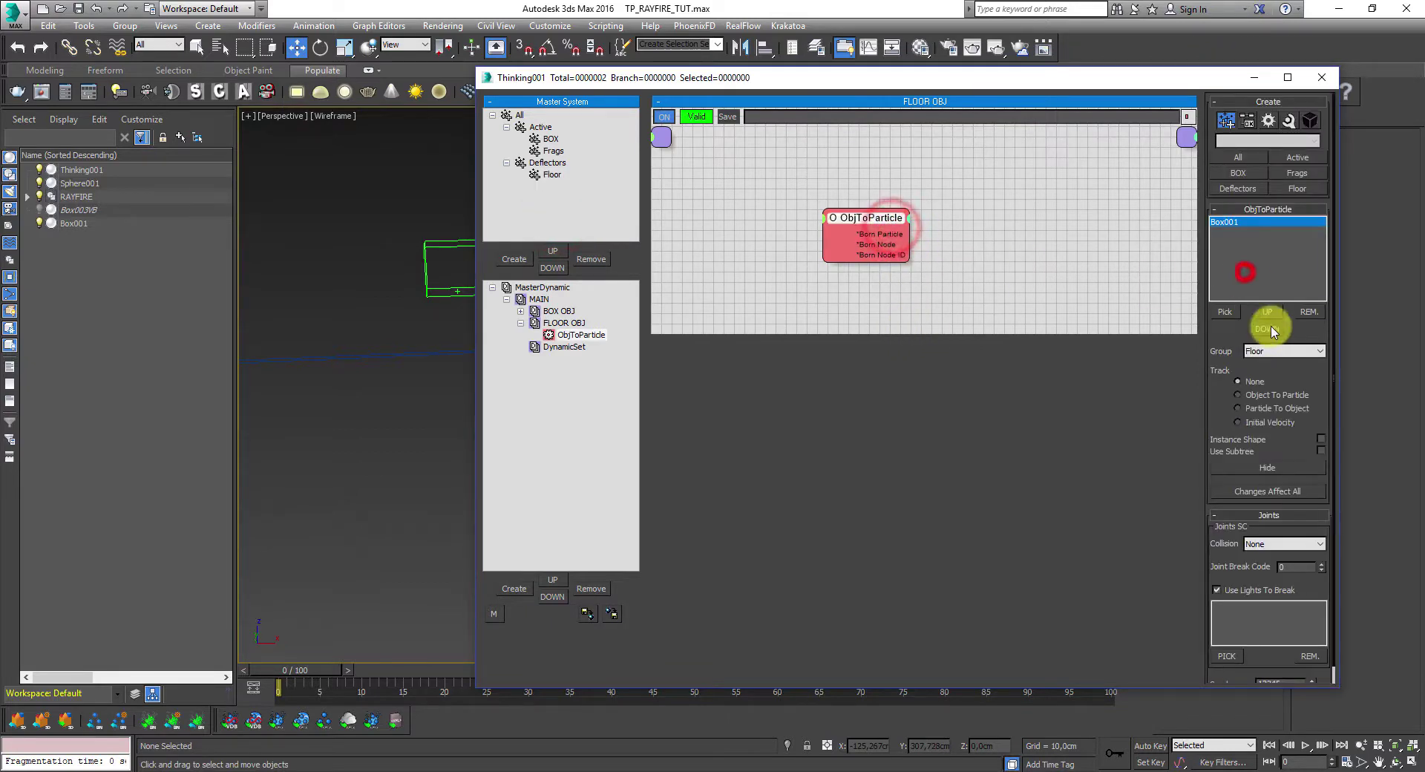
click(1241, 395)
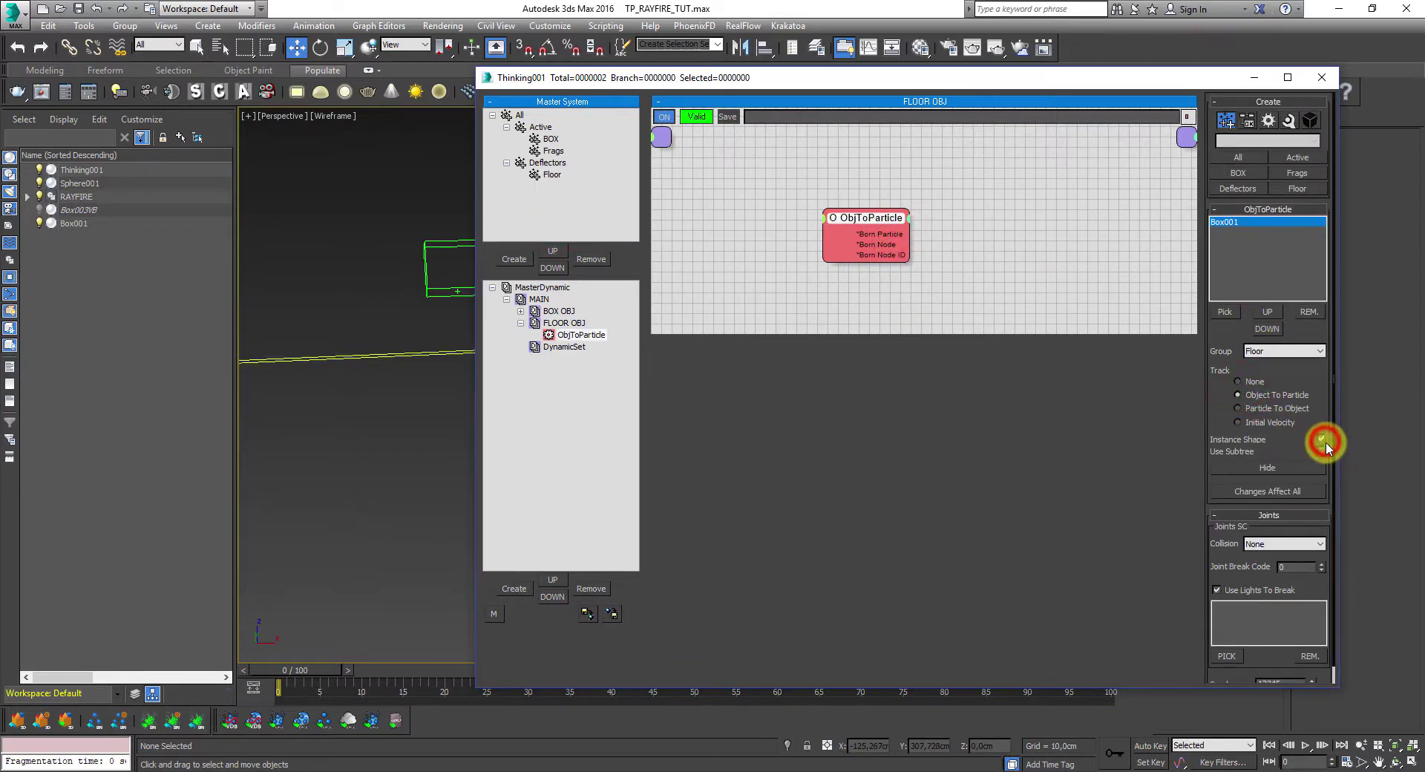
- Preview the animation in the viewport up to frame 32, rewind to frame 0 and return to the thinkingParticles editor
click(1256, 77)
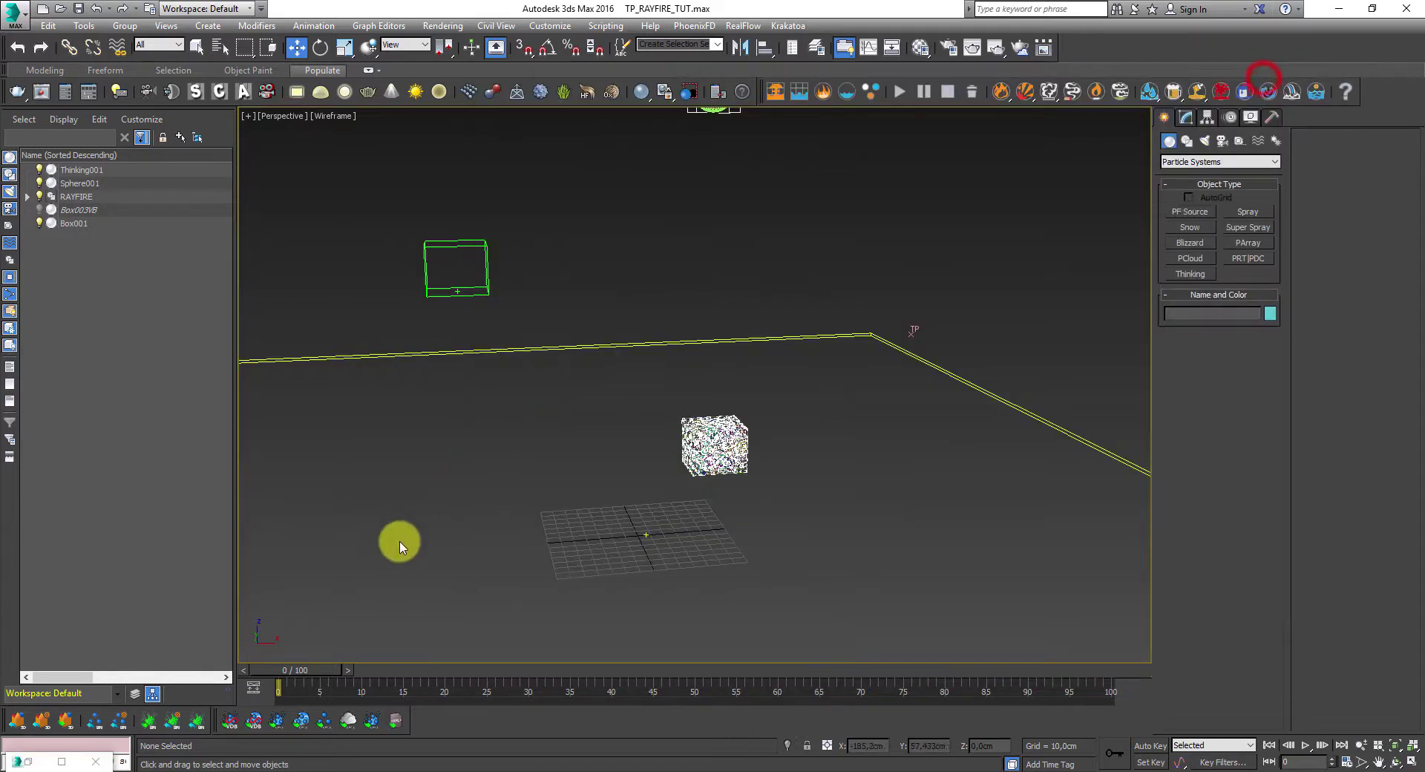
drag(309, 671, 546, 671)
key(w)
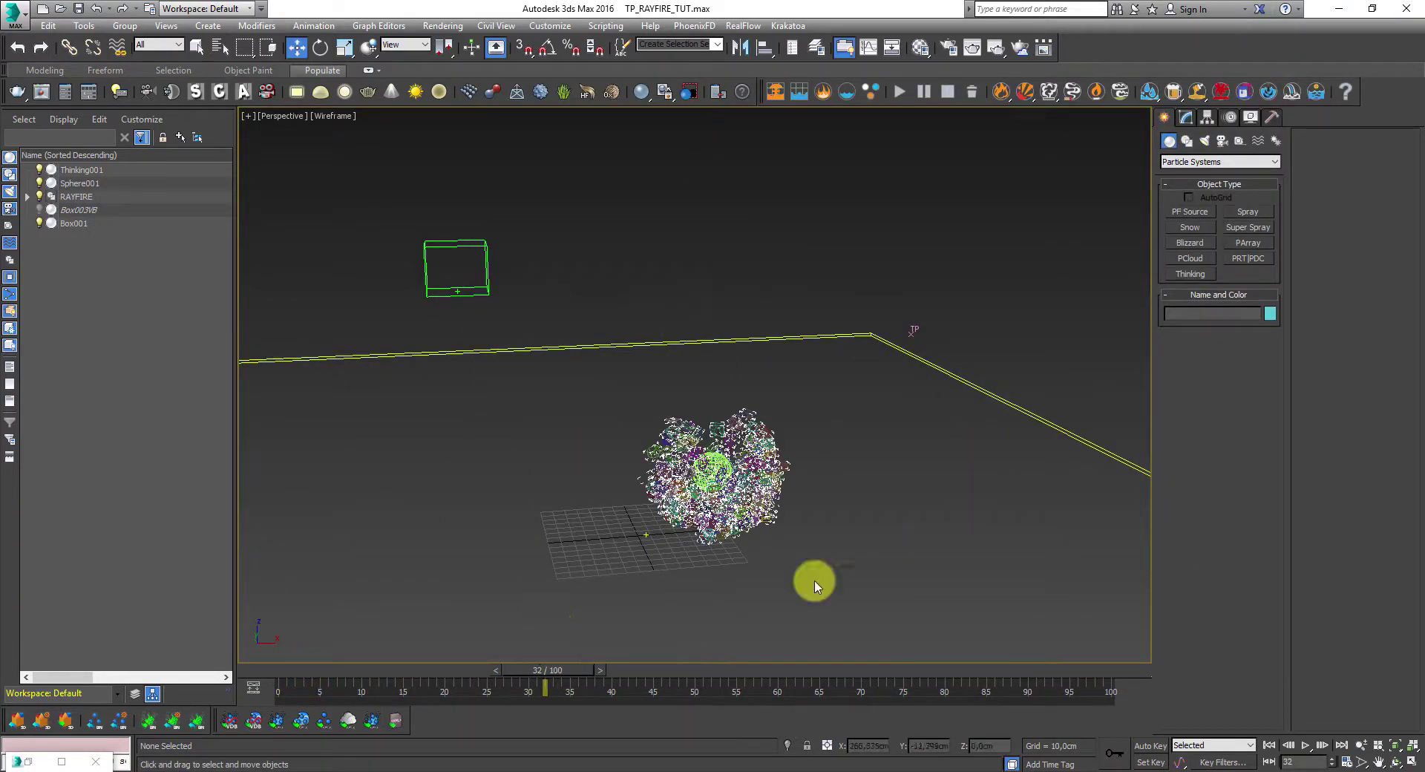
drag(528, 670, 190, 671)
click(29, 761)
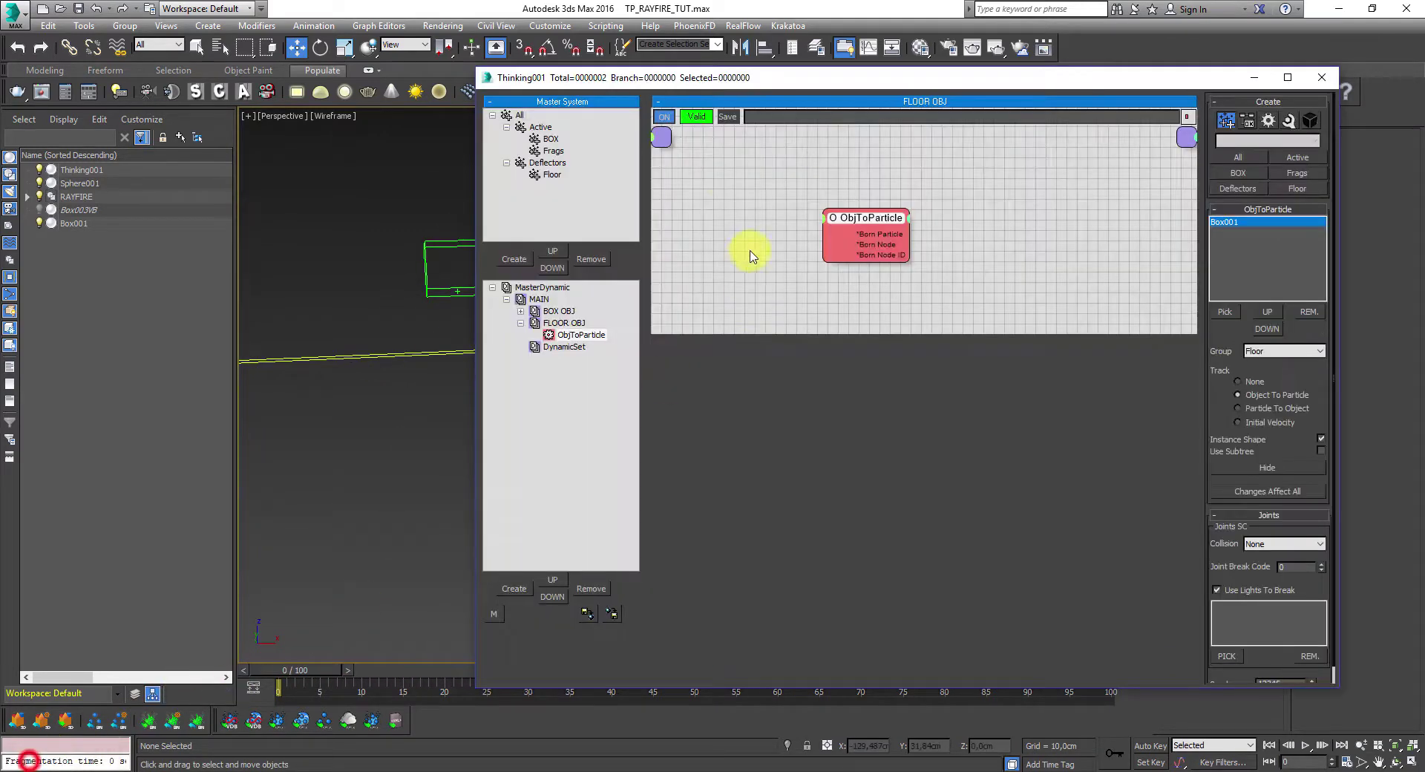
- Collapse the FLOOR OBJ entry and rename the empty dynamic set under MAIN as GRAVITY
click(521, 324)
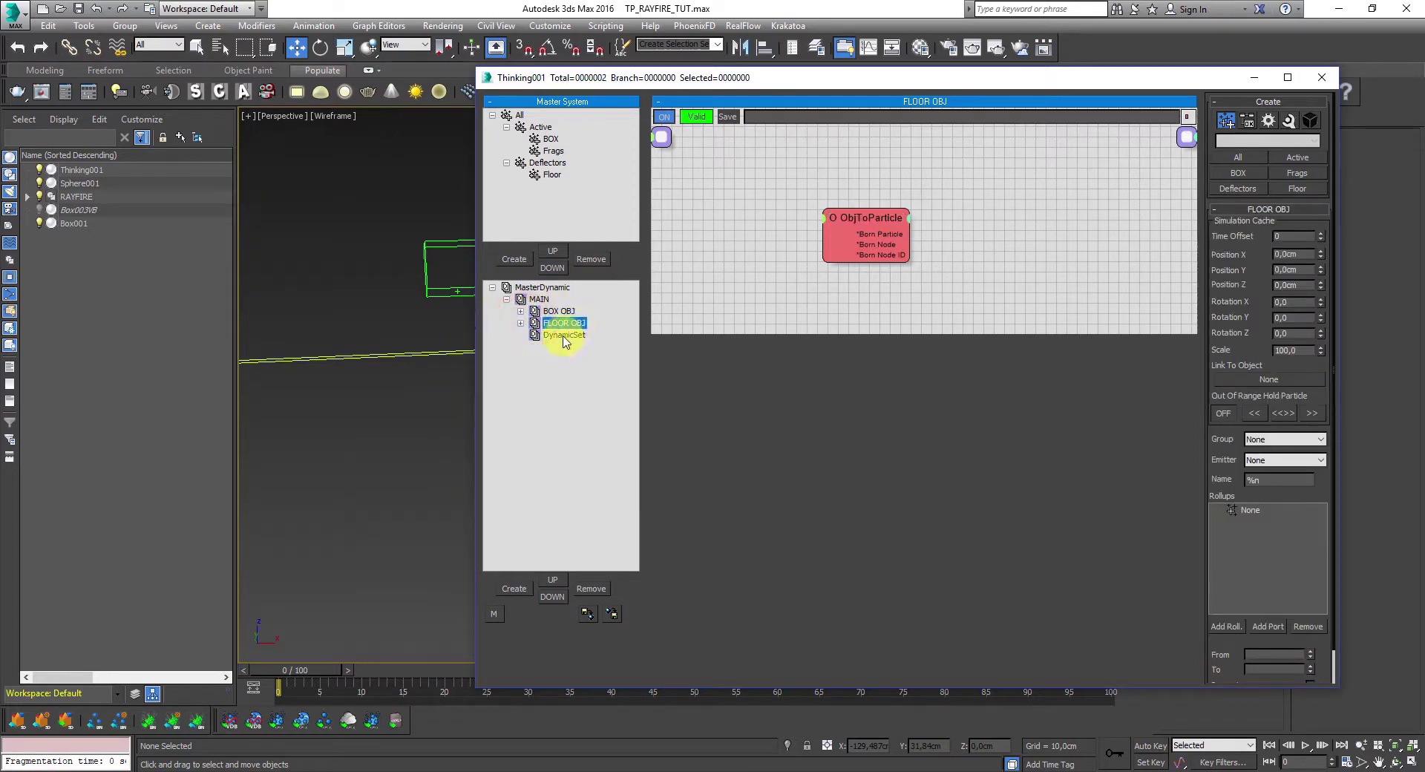
click(563, 336)
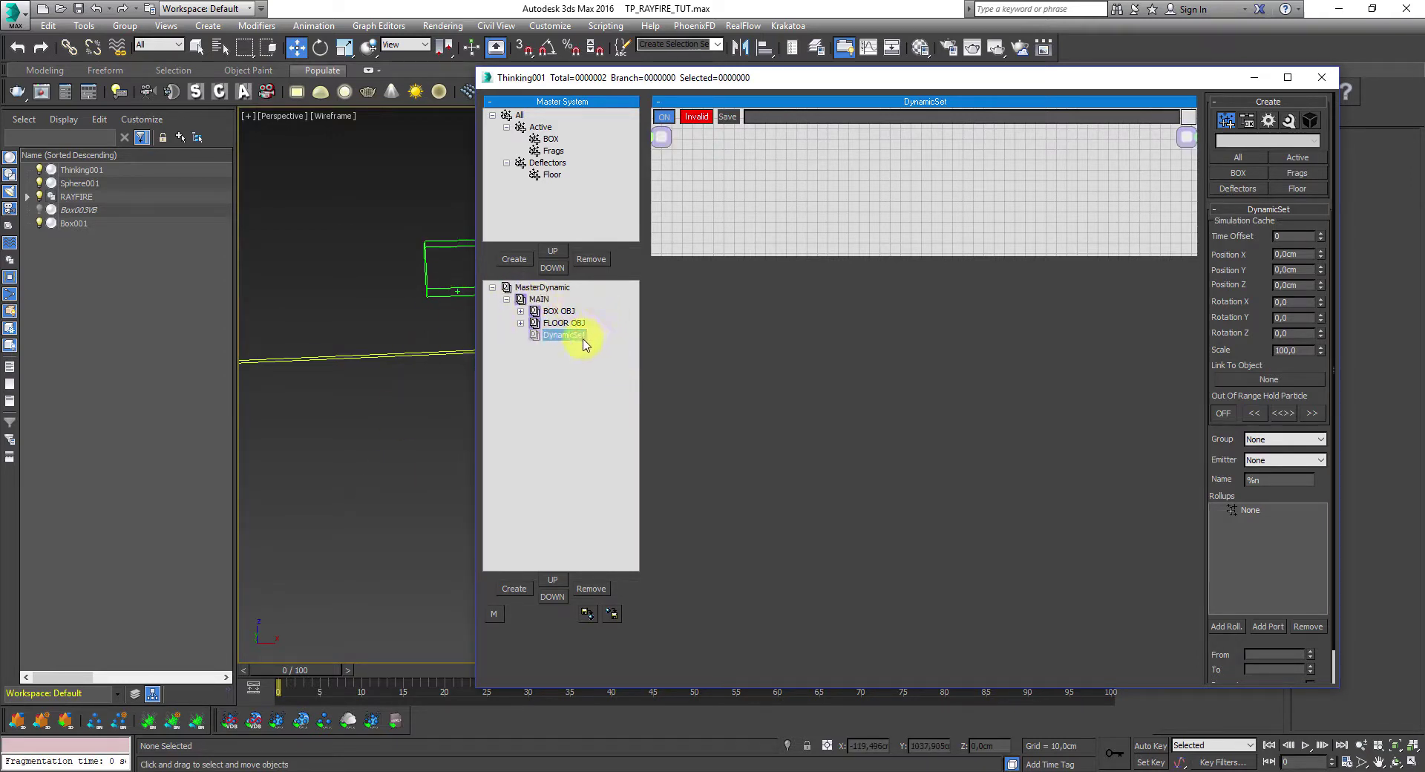
click(740, 192)
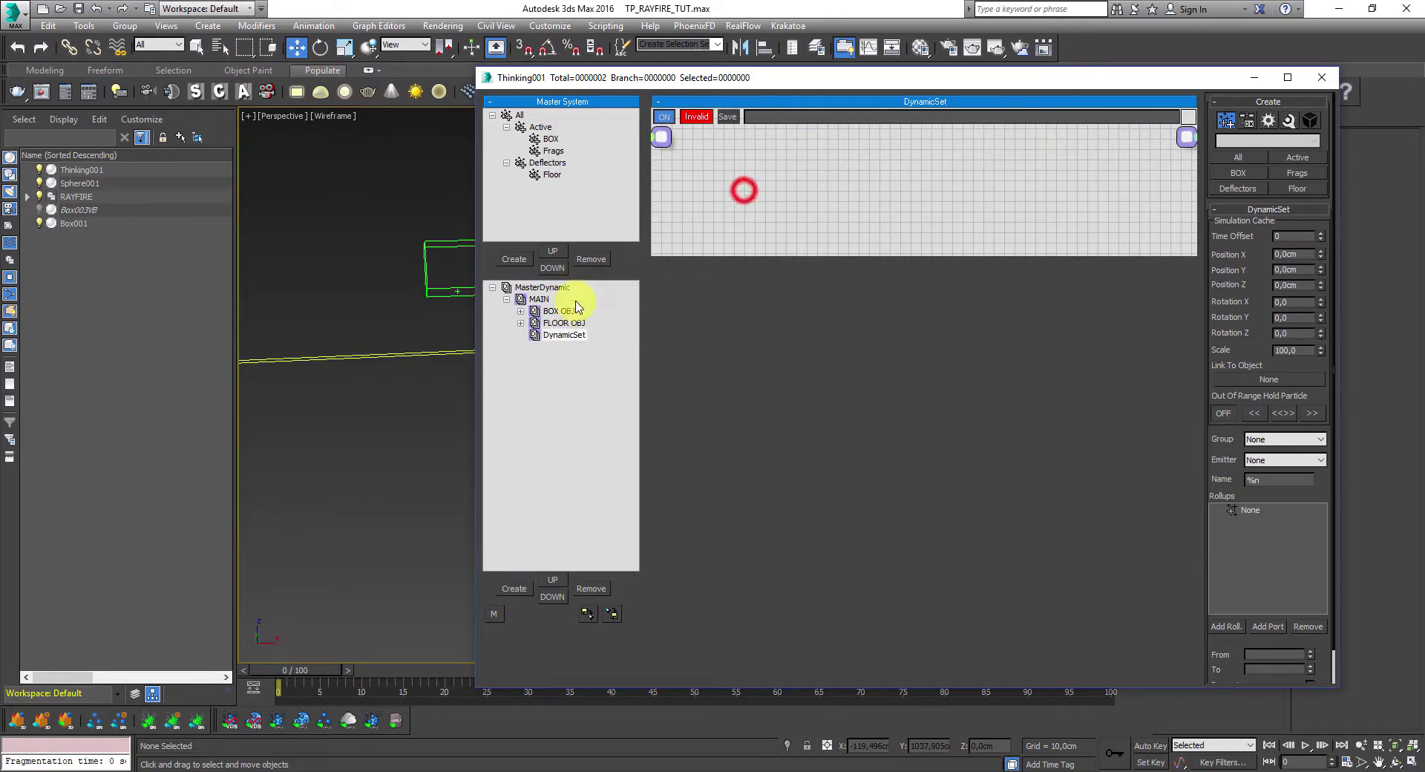
click(558, 338)
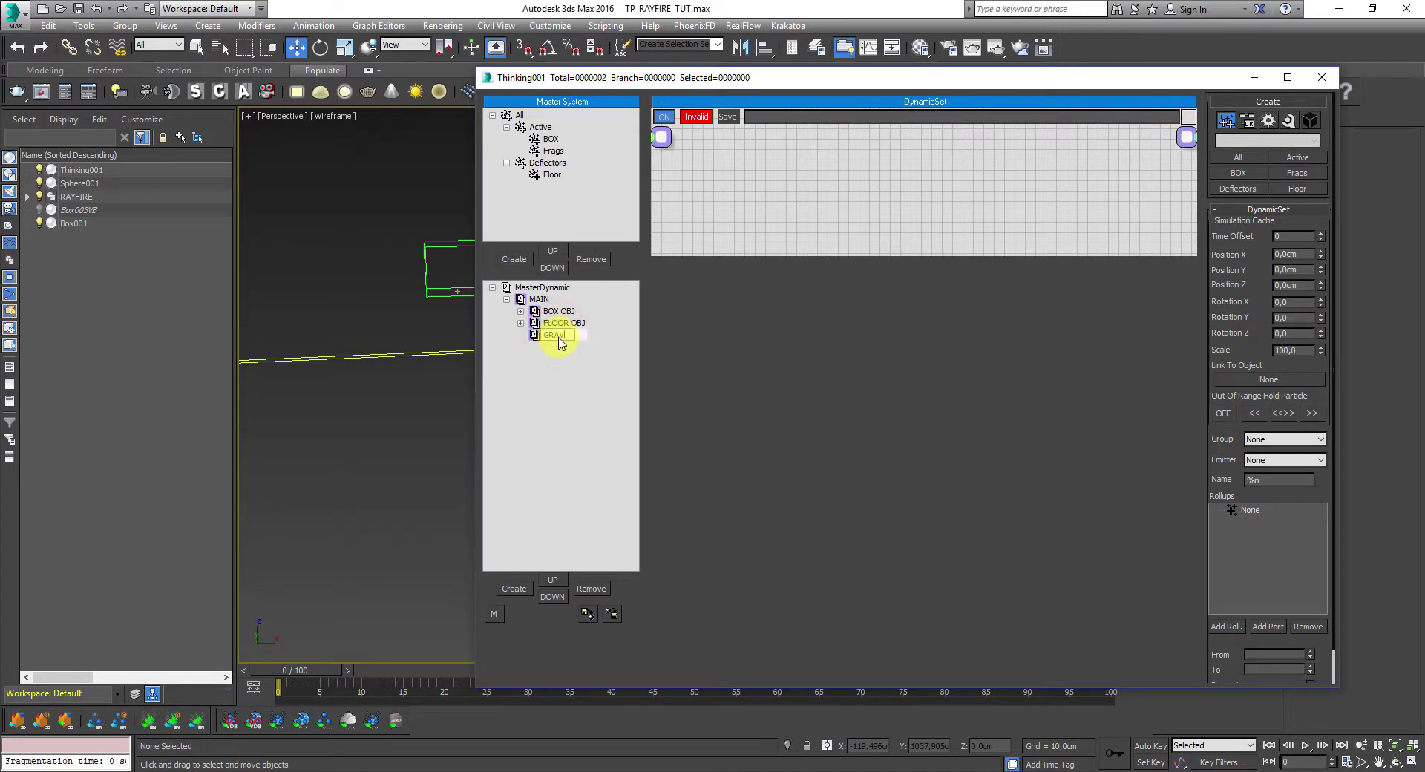
- Enlarge the GRAVITY graph area and add a group node for the Active particle group
right_click(756, 194)
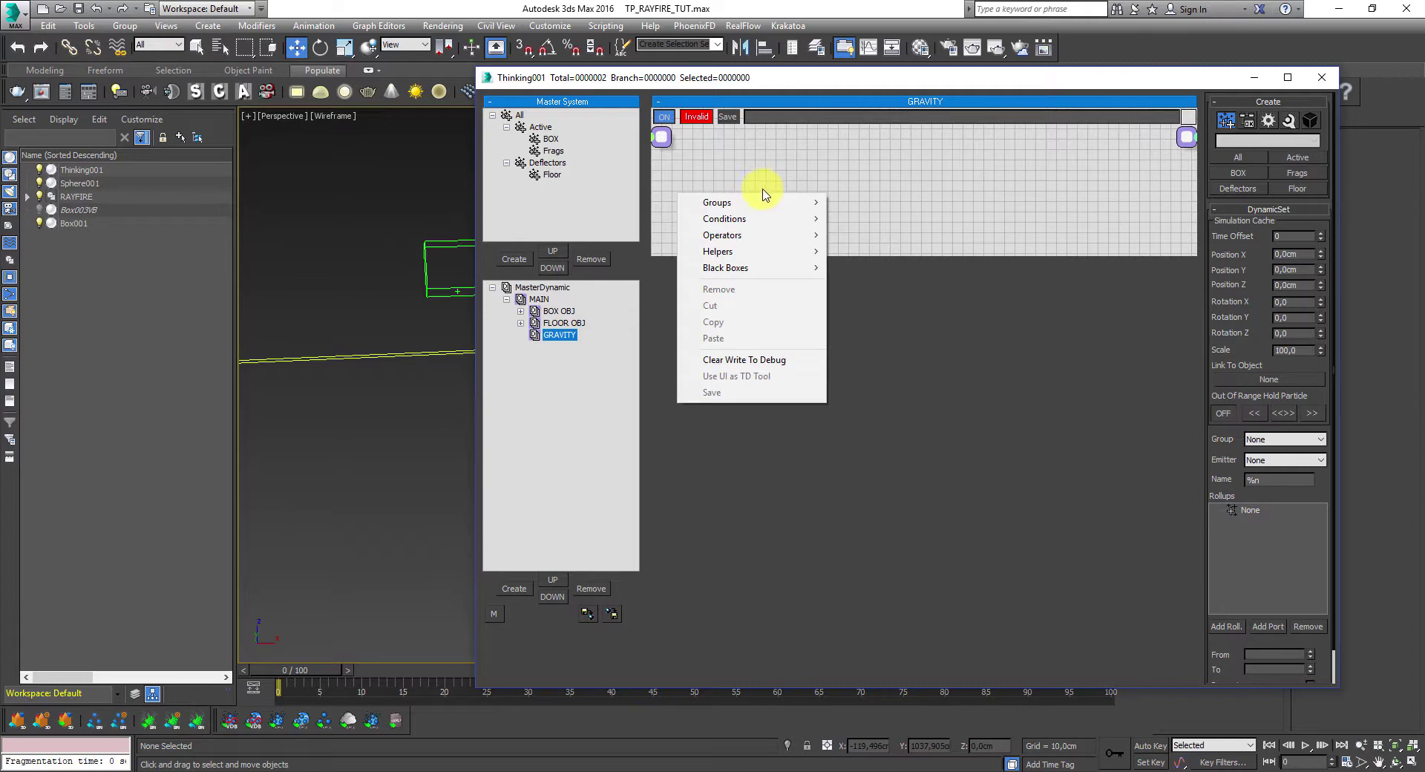
click(944, 255)
right_click(732, 197)
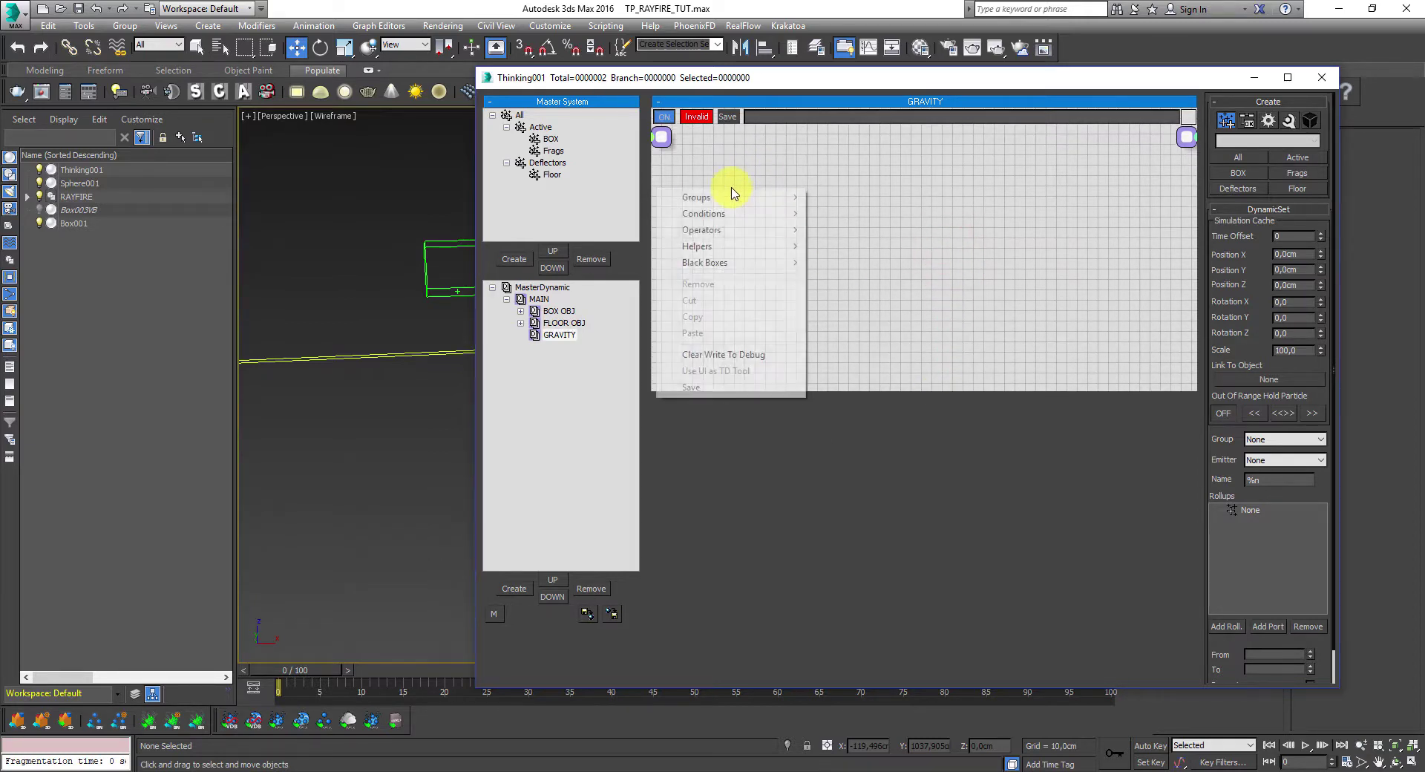
mouse_move(733, 199)
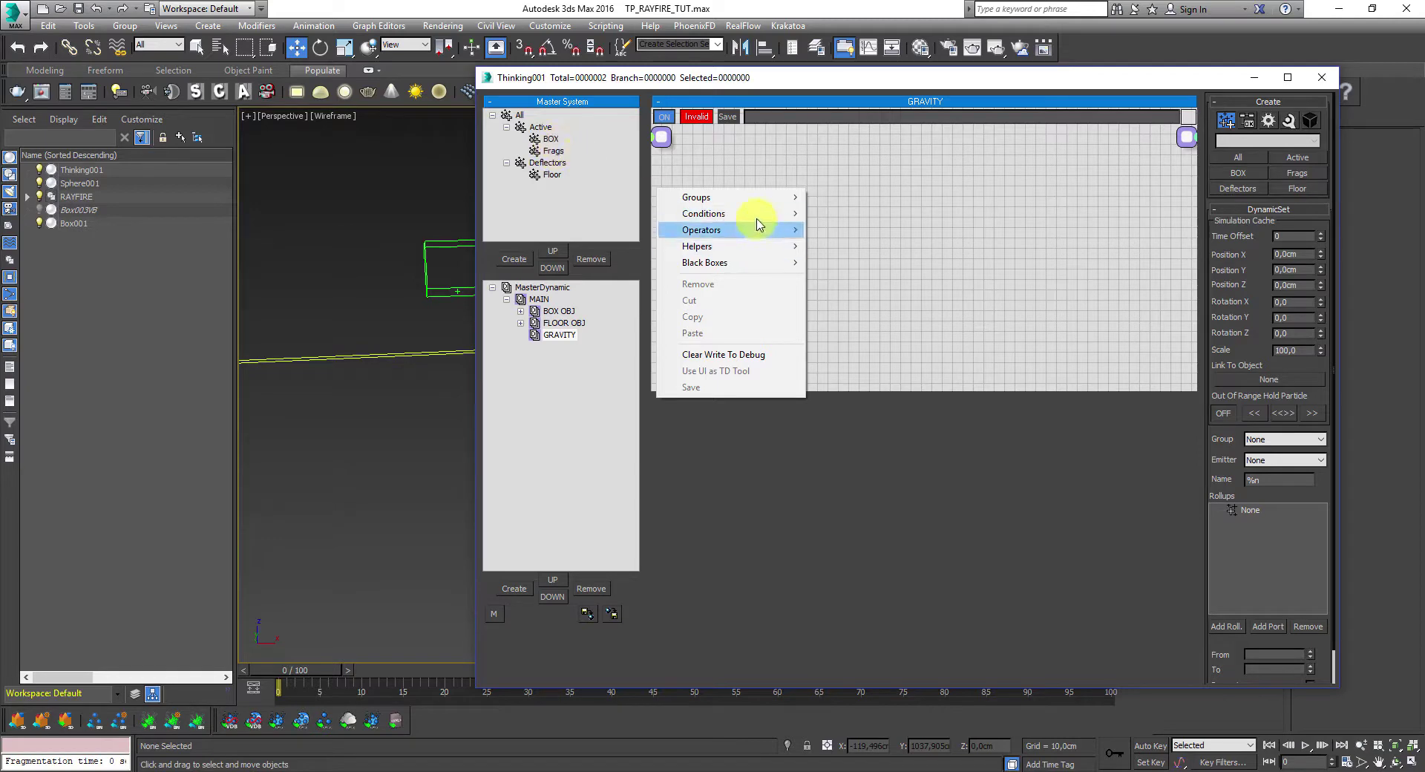
mouse_move(788, 199)
click(874, 216)
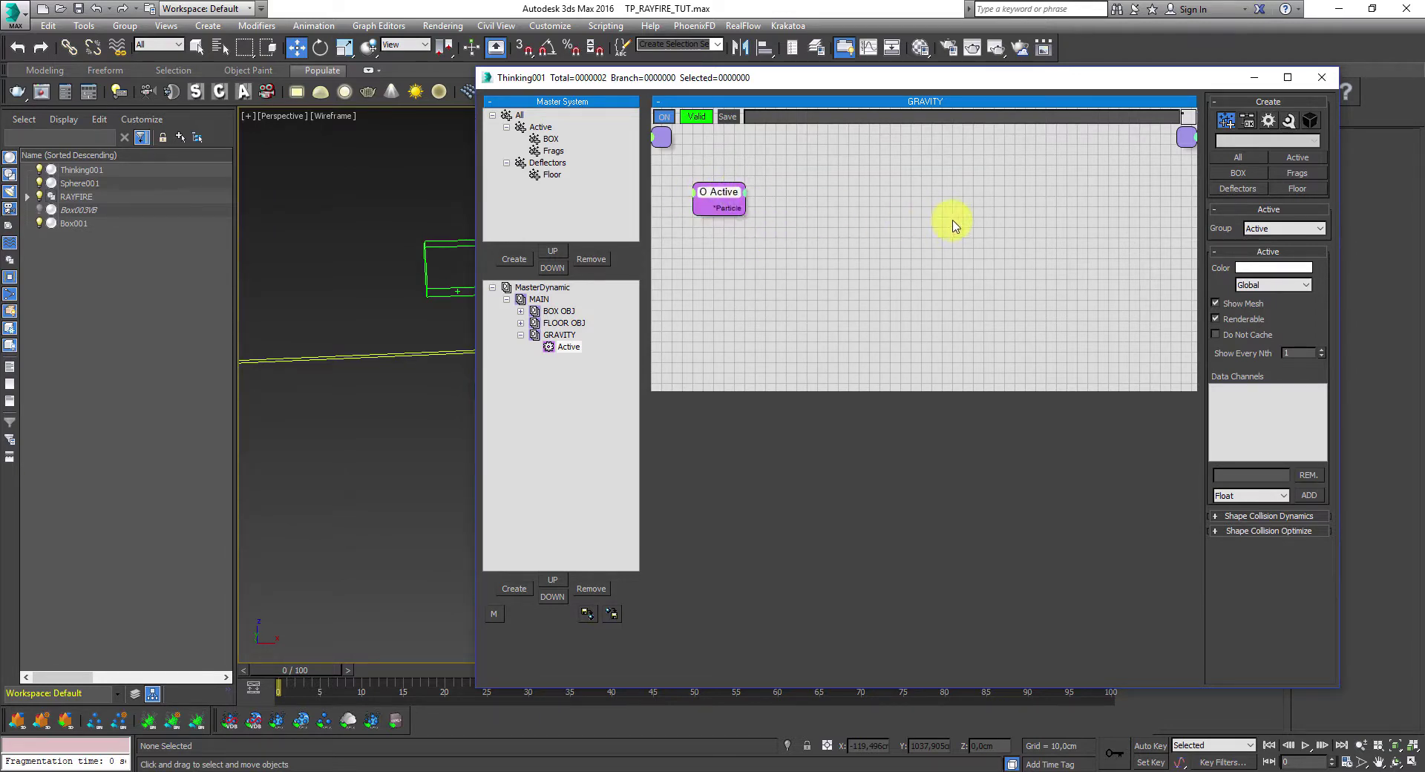
- Examine the available input and output ports of the BOX operator in BOX OBJ
click(560, 311)
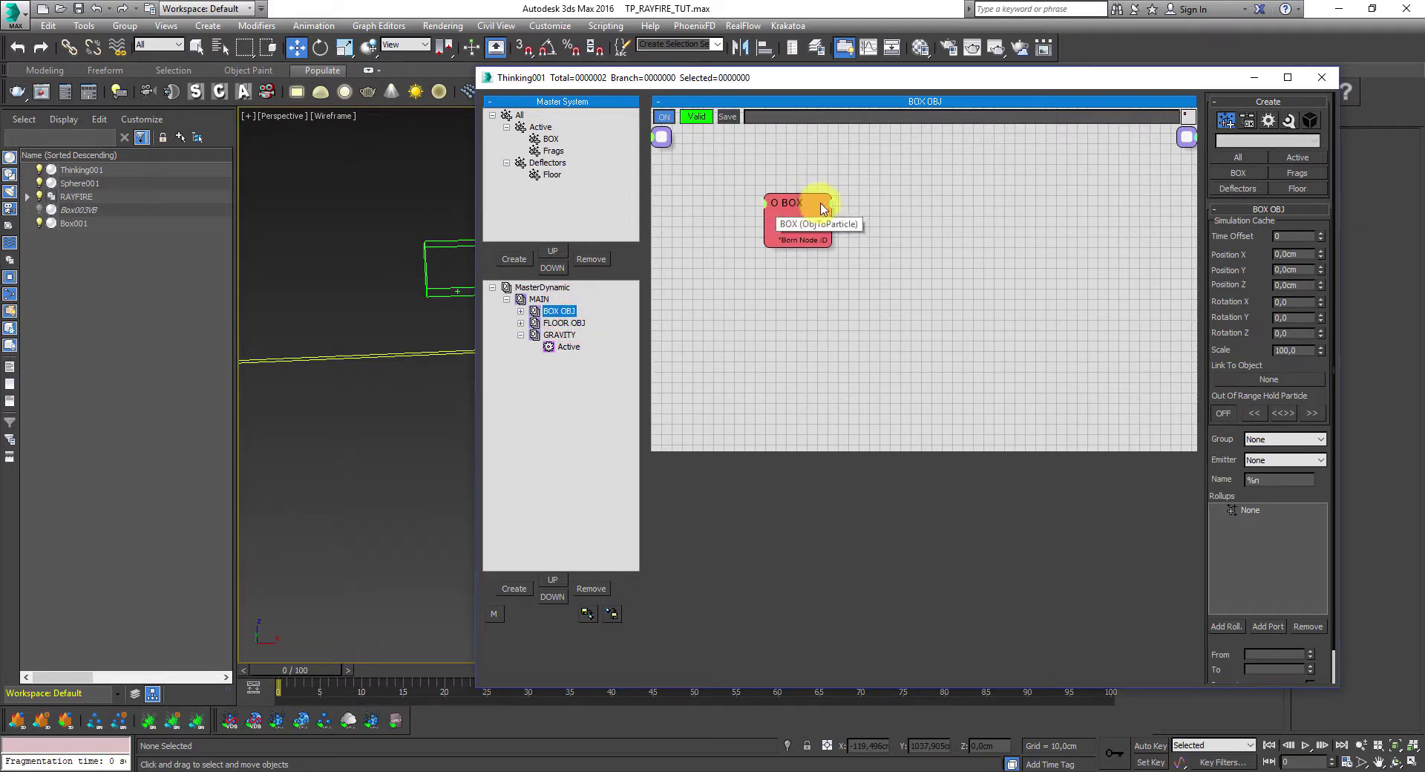
click(765, 205)
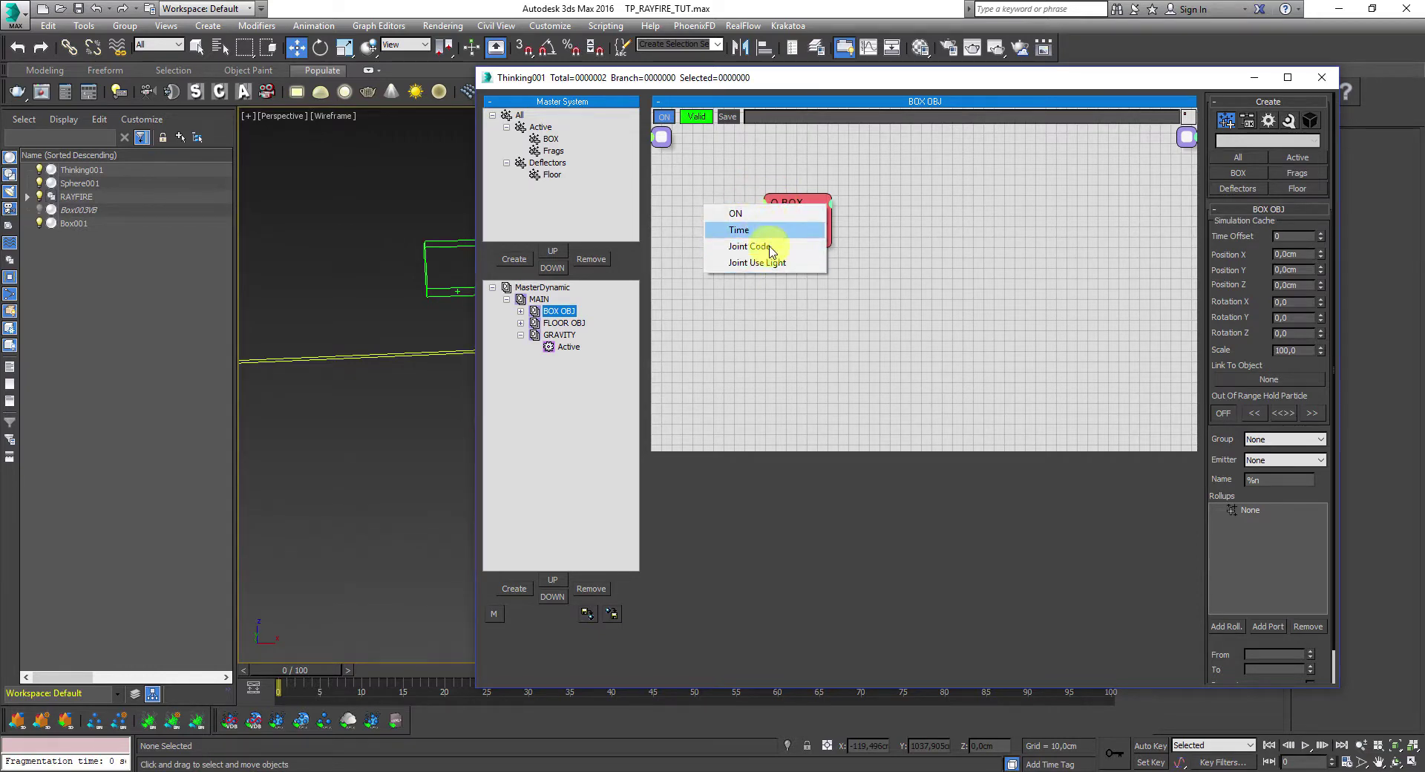
click(853, 178)
click(831, 205)
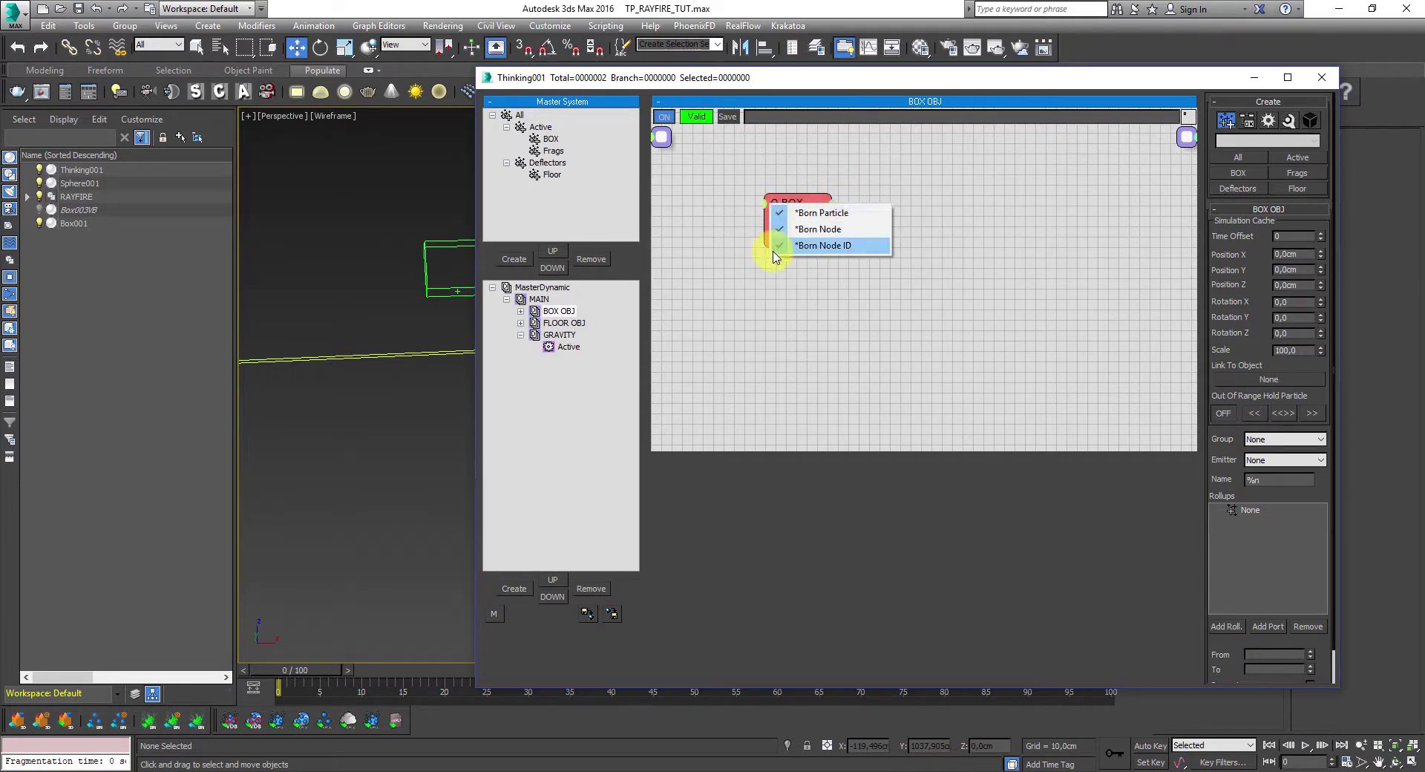
click(836, 173)
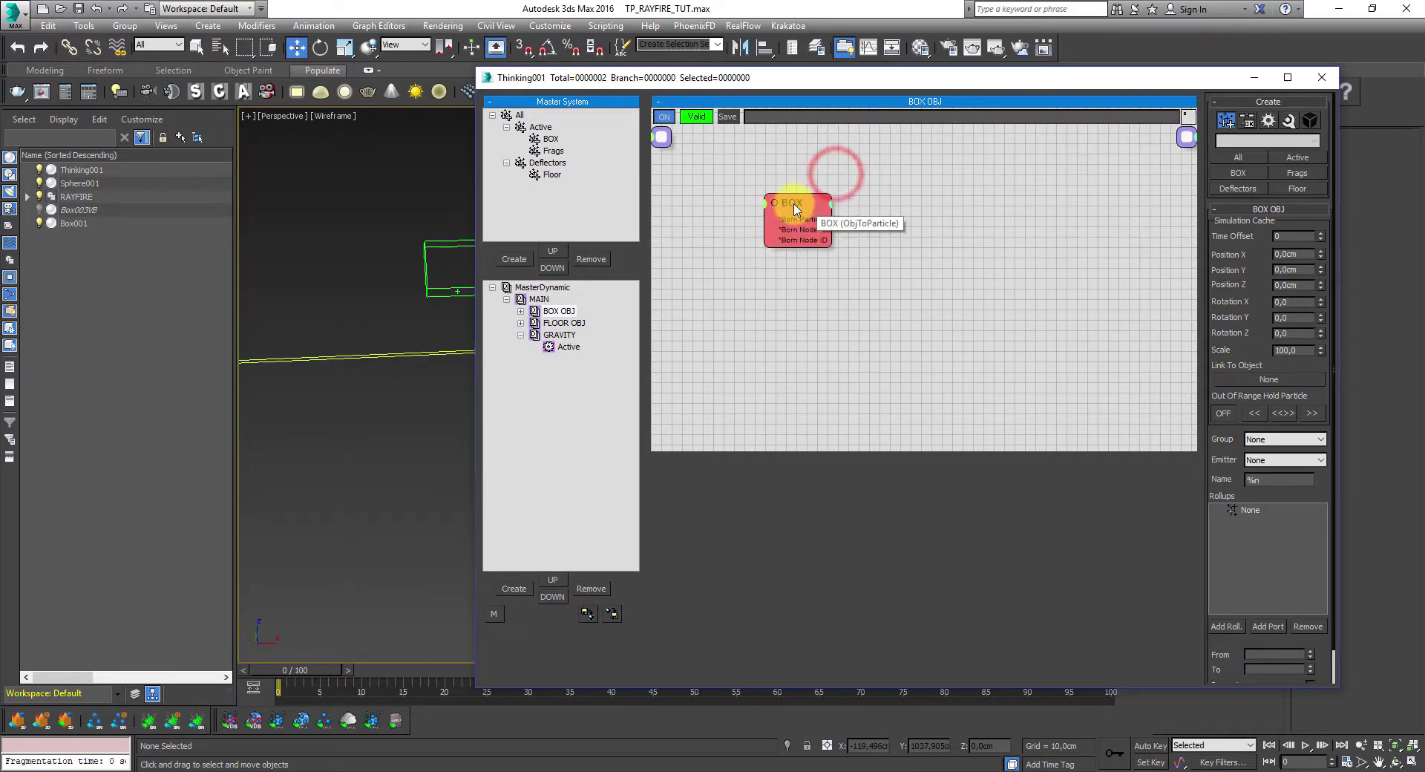
- Make all input and output ports of the BOX operator visible and collapse the node to its title
right_click(795, 208)
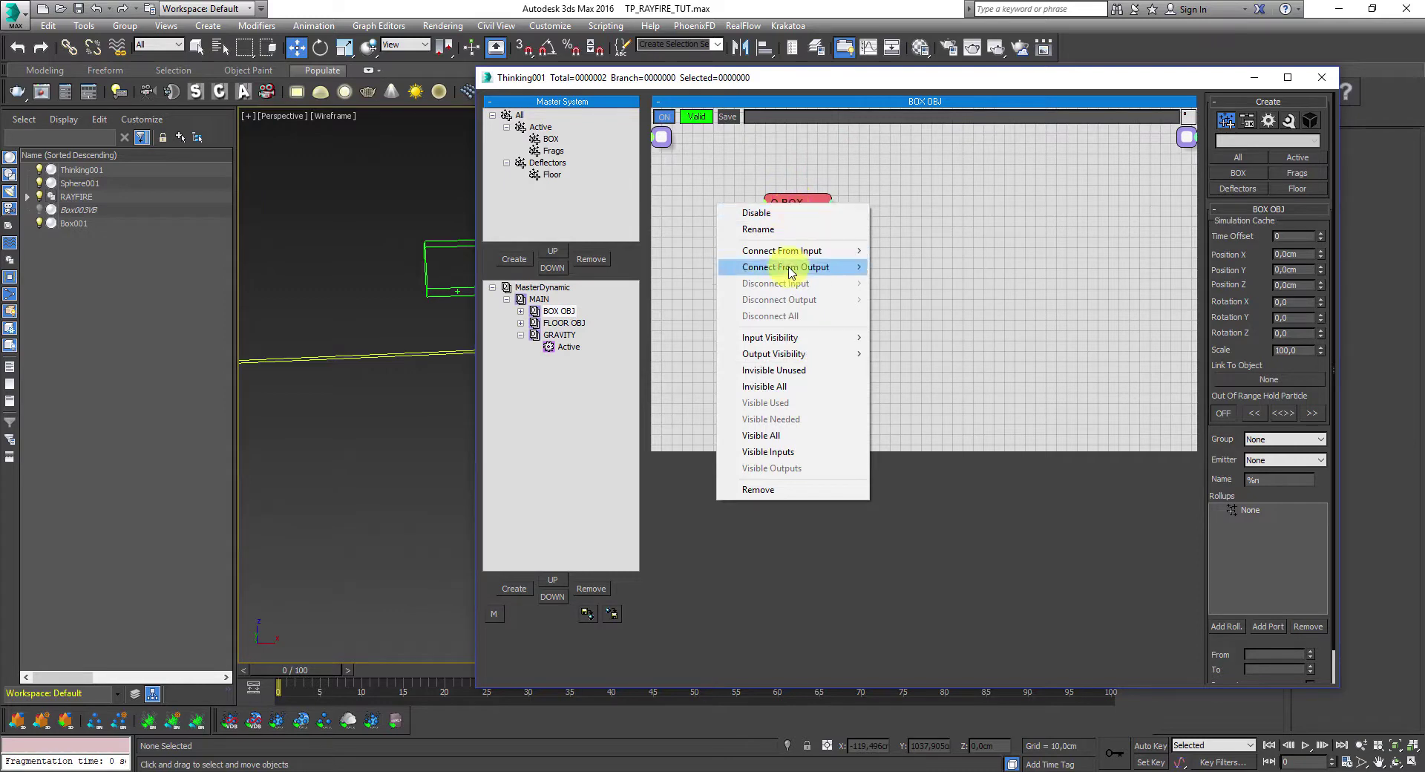
mouse_move(814, 343)
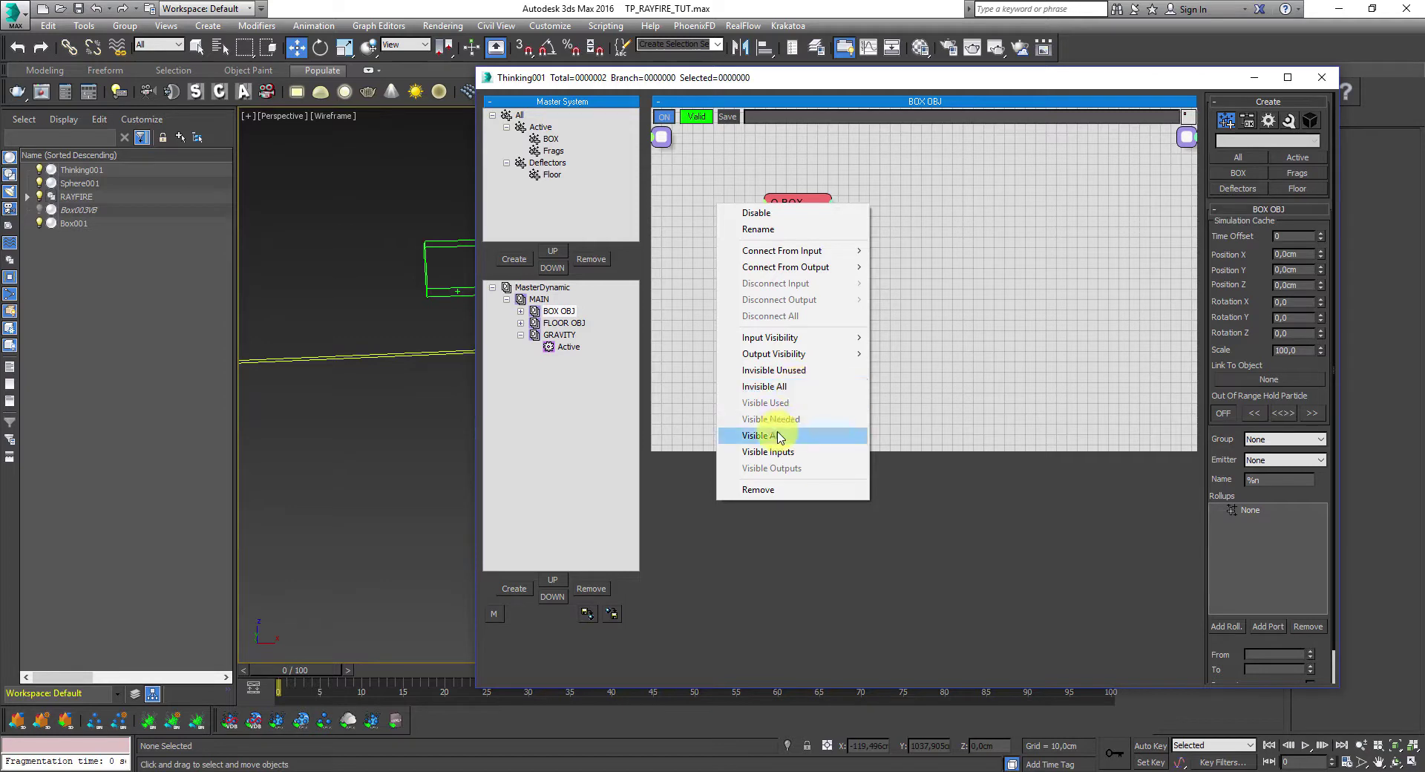
click(778, 436)
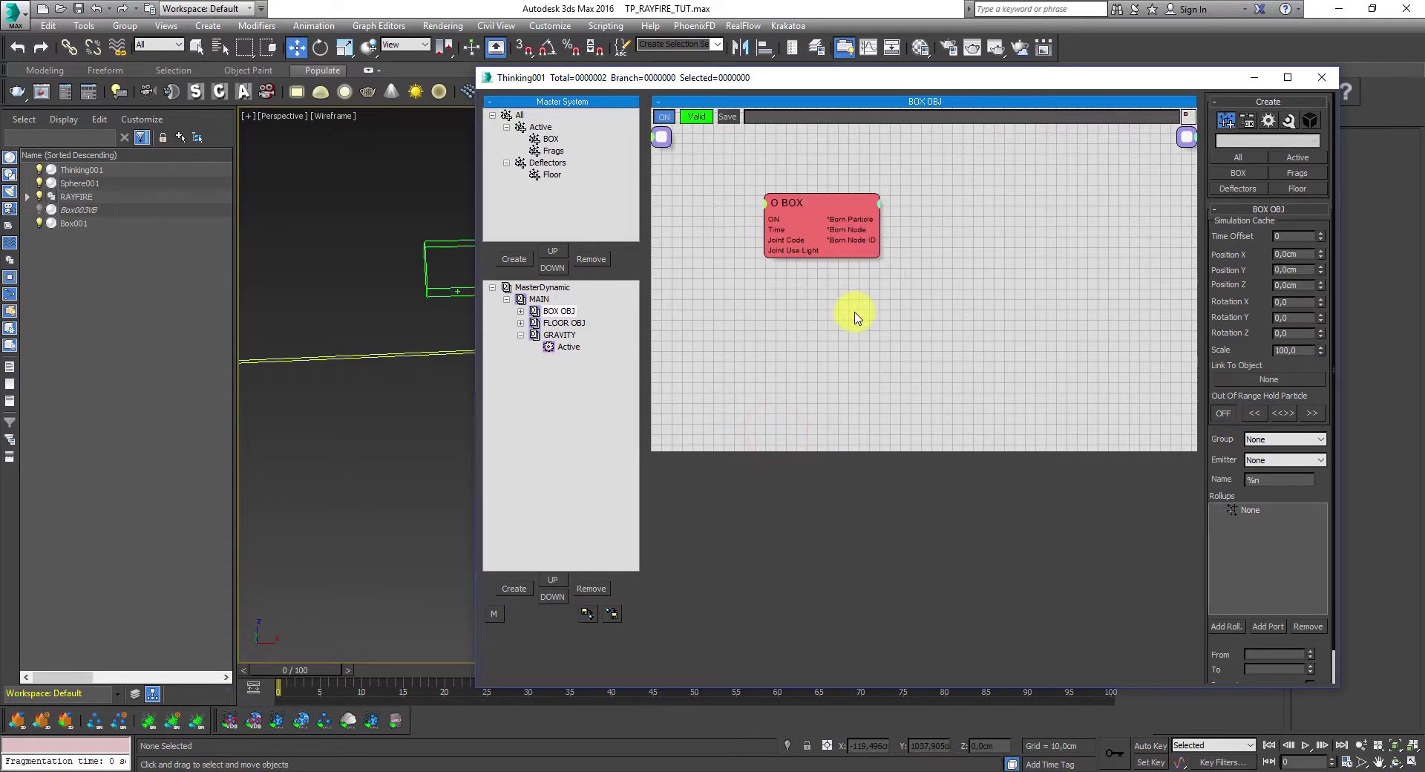
double_click(818, 207)
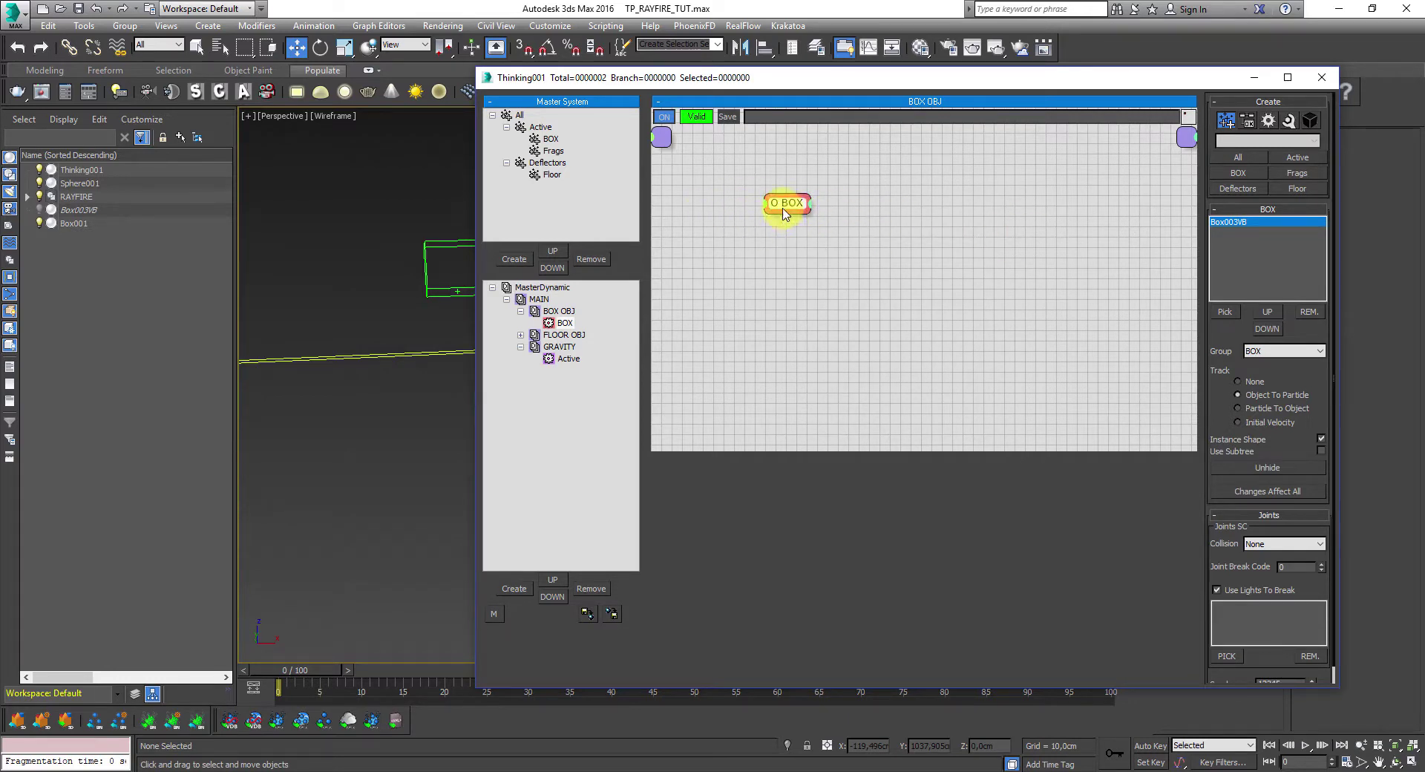
- Return to the GRAVITY set, reposition the Active node and add a Force dynamics operator beside it
click(563, 331)
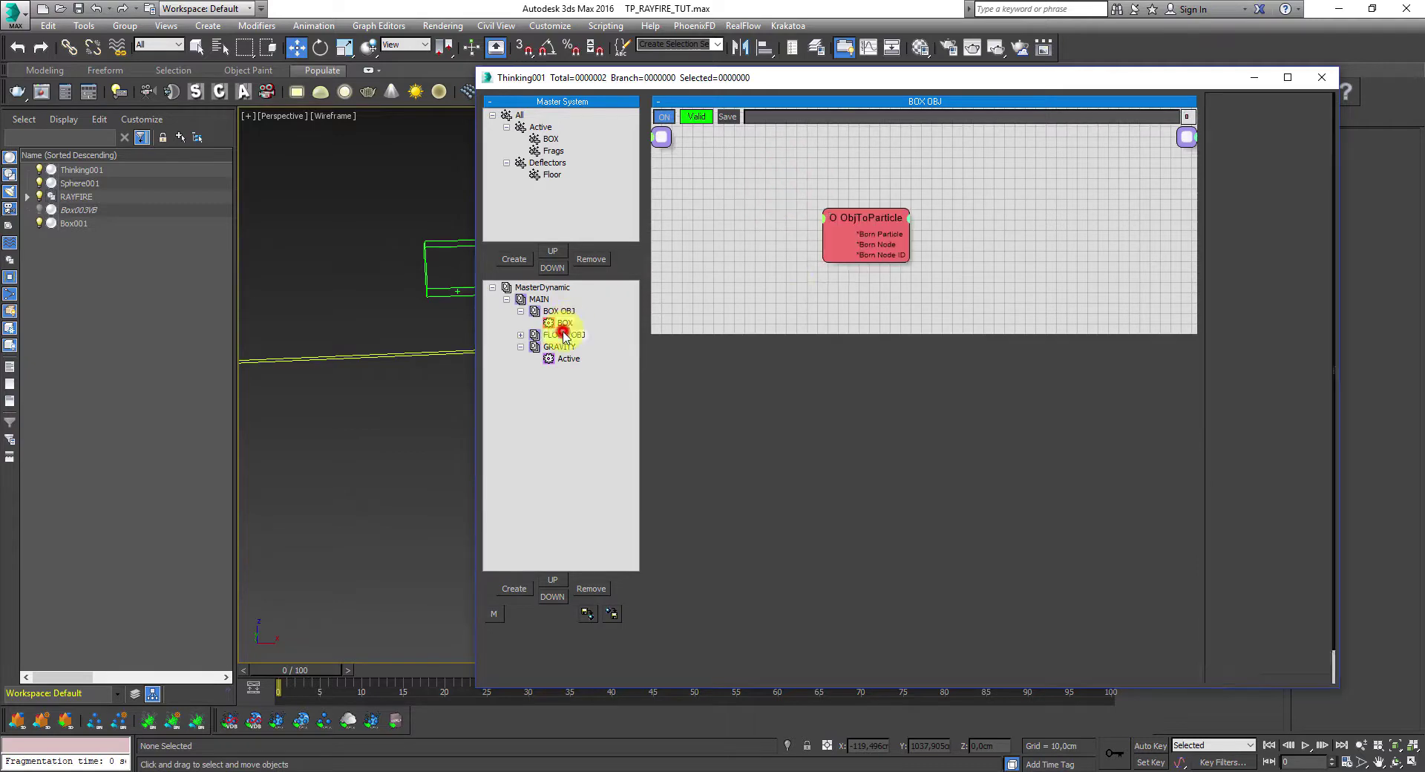
click(558, 358)
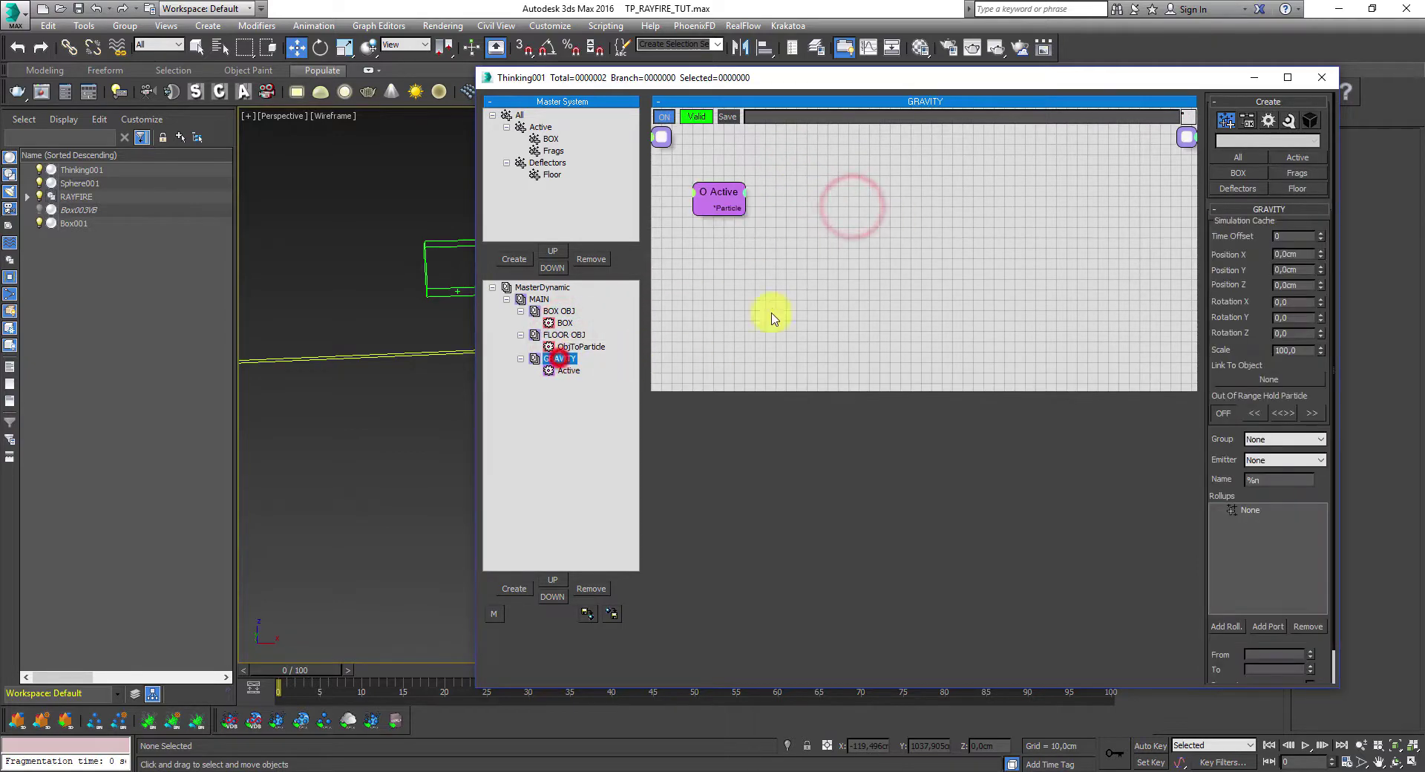
click(724, 192)
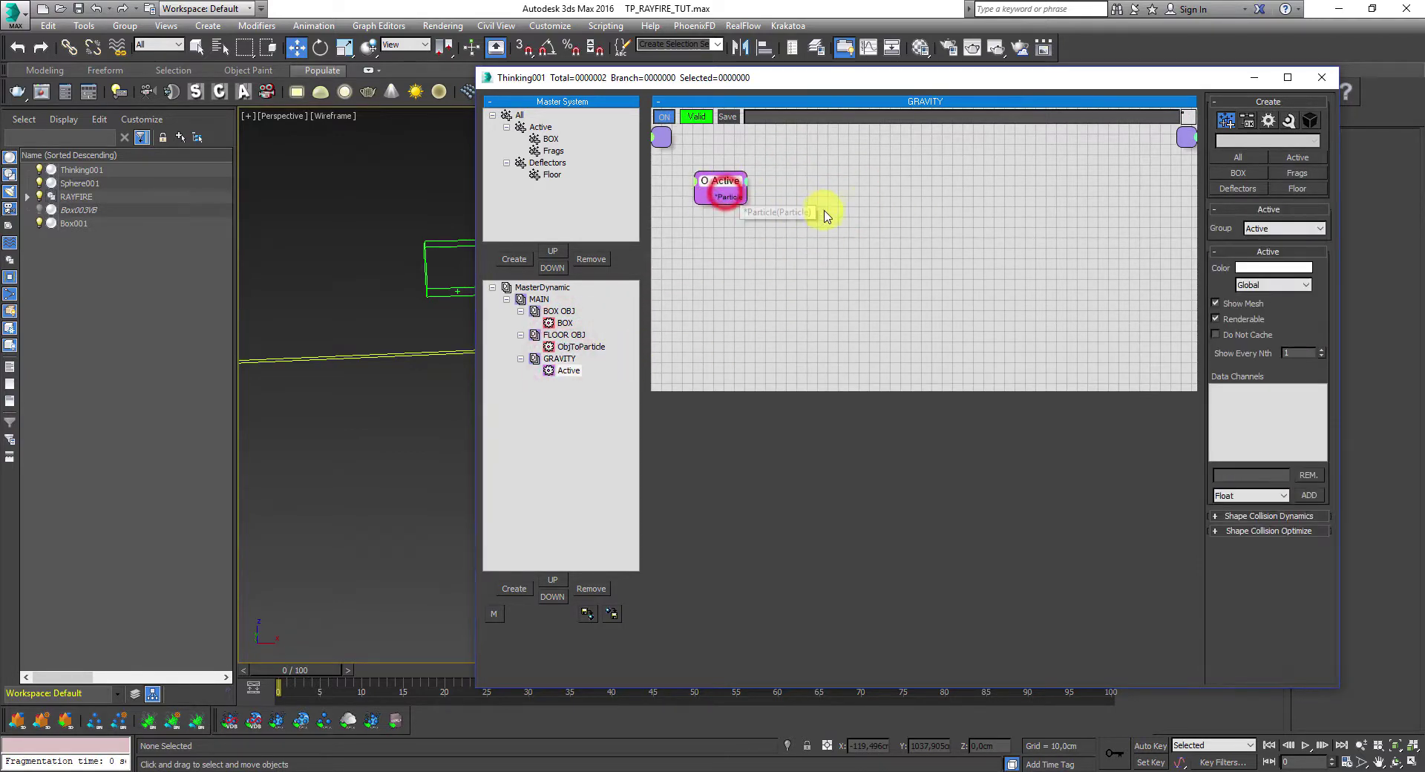
right_click(891, 193)
mouse_move(896, 212)
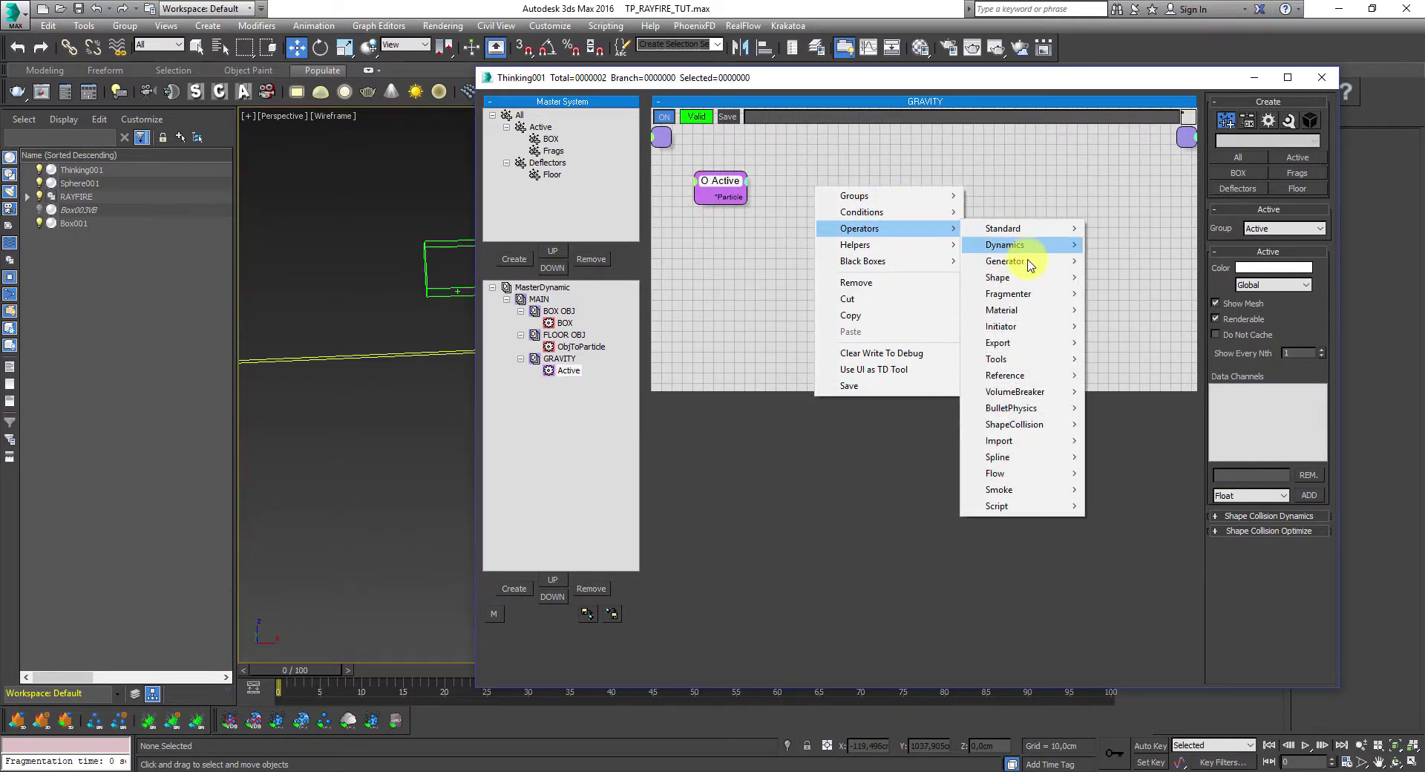
mouse_move(1082, 250)
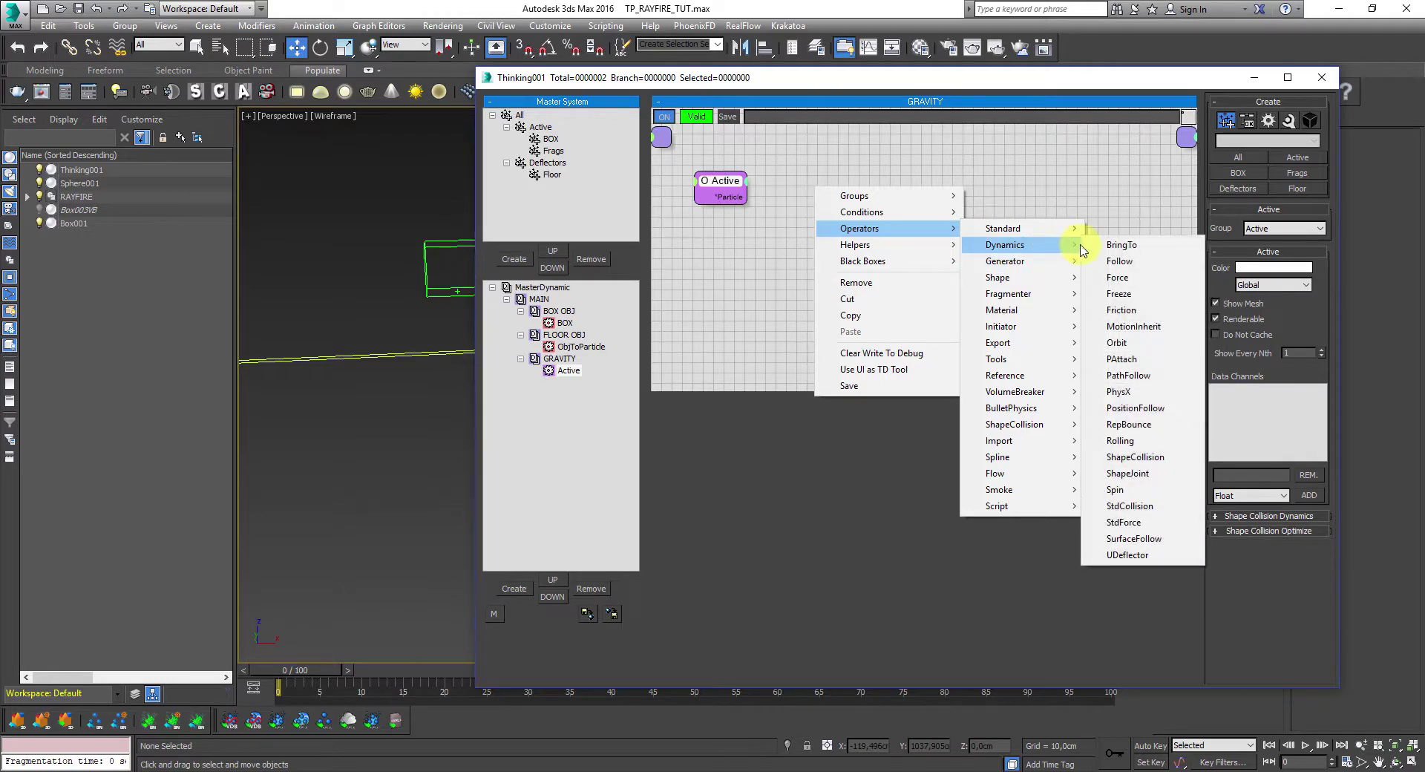
click(1151, 276)
click(913, 194)
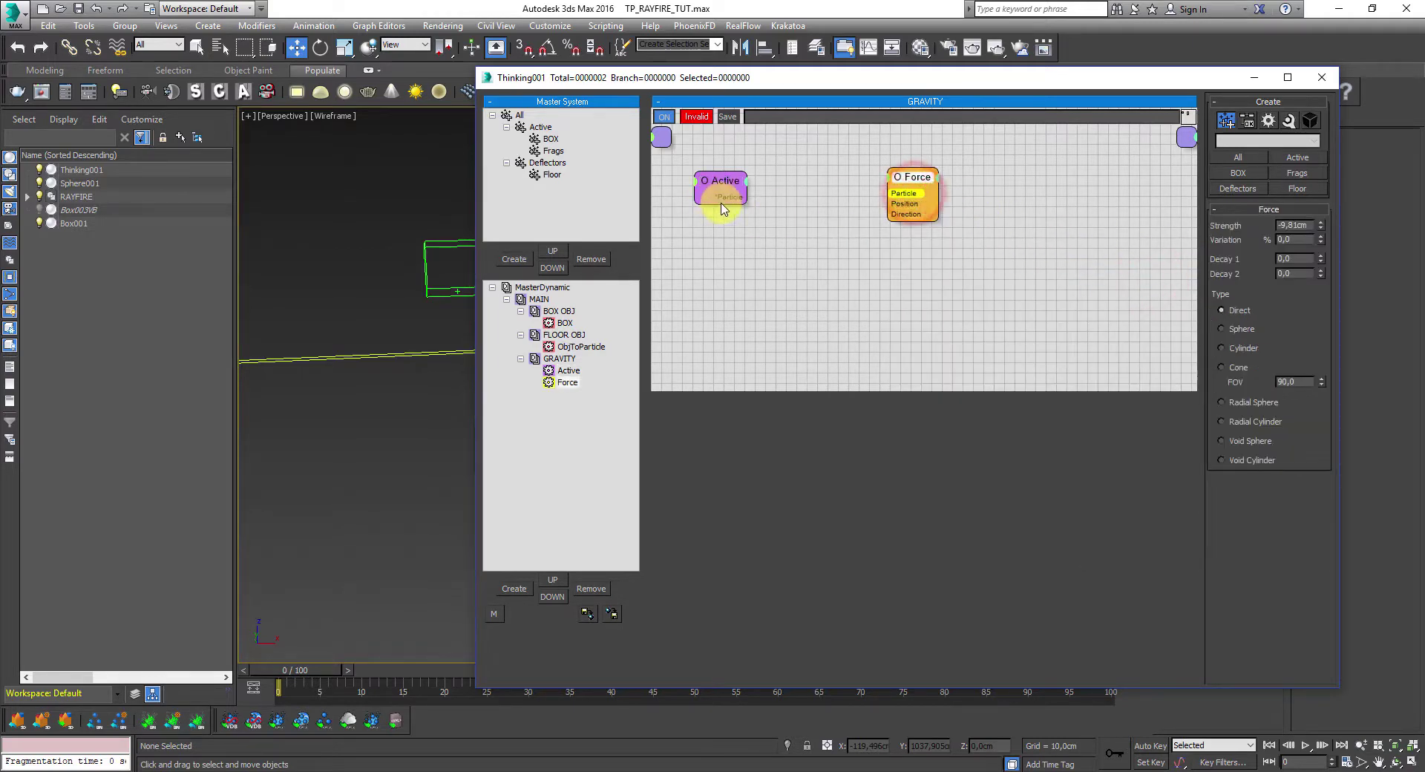
- Wire the Active node's Particle output to the Force node's Particle input and set the force strength to 100 cm
drag(721, 197, 915, 186)
click(1303, 222)
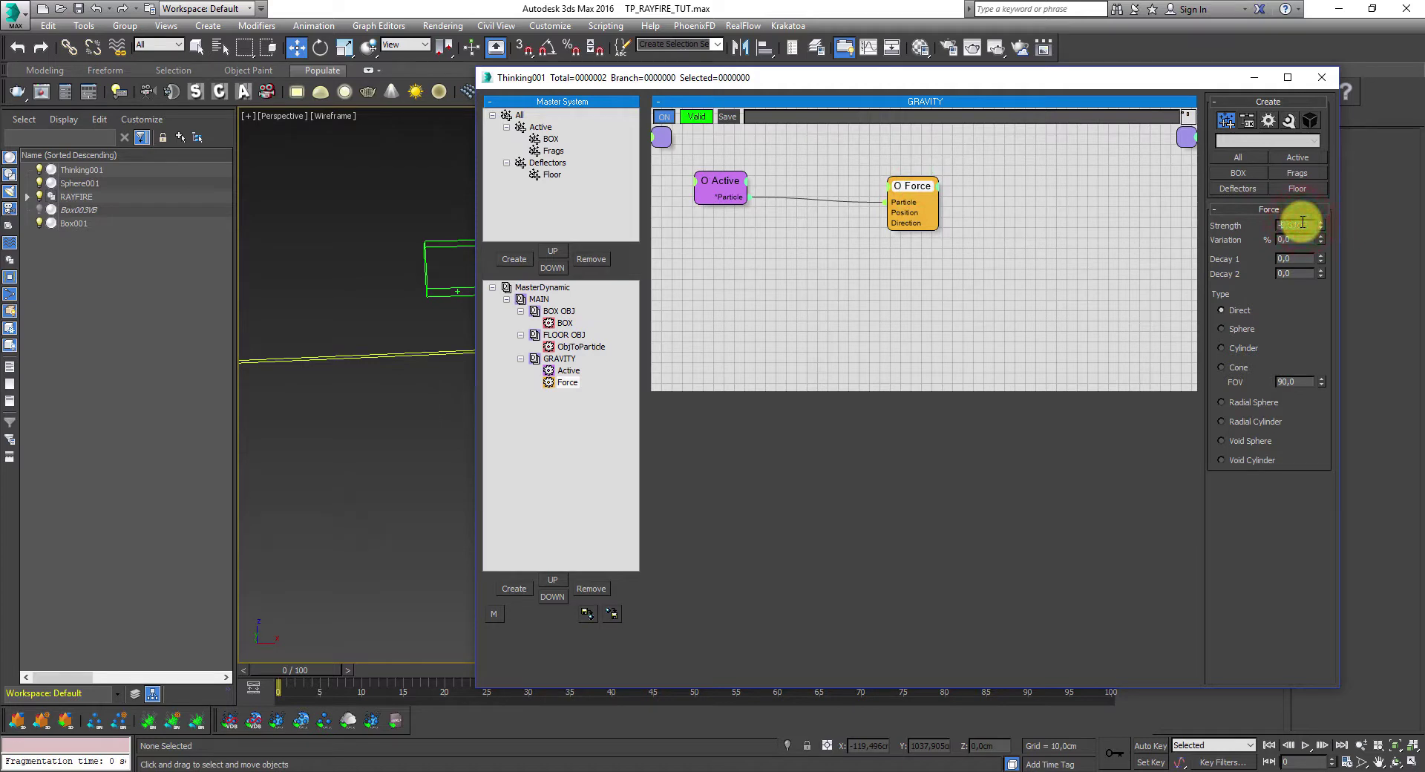
click(1298, 225)
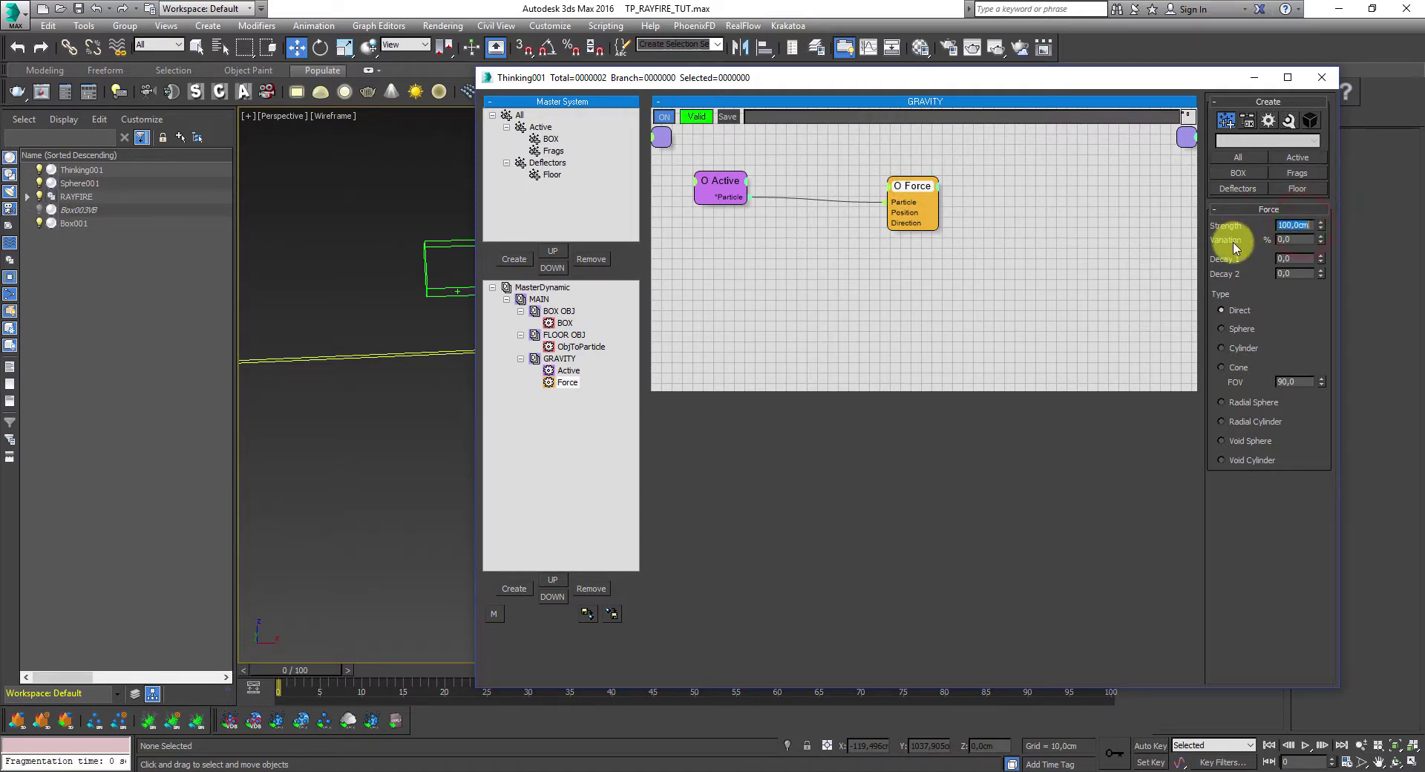
click(724, 176)
drag(913, 198, 913, 186)
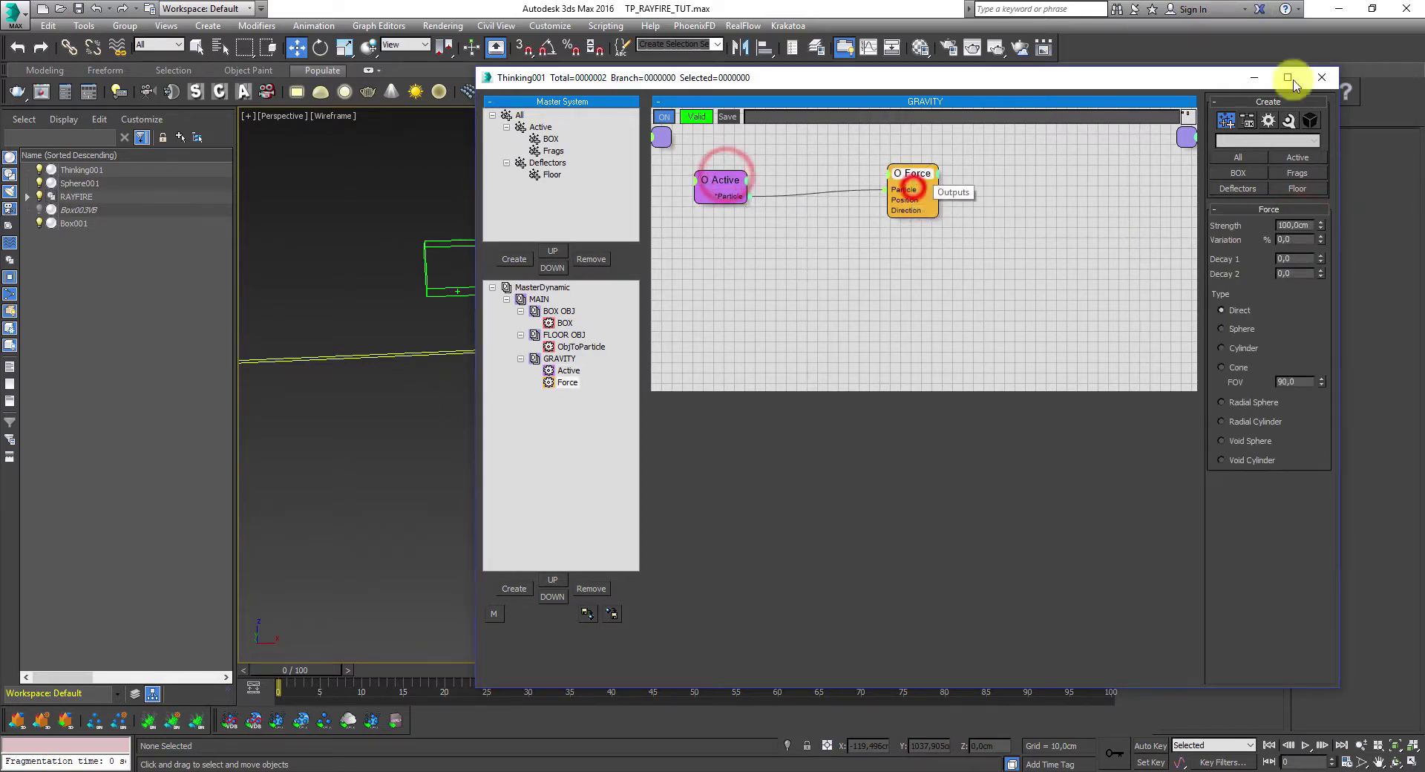
- Move the Thinking001 editor aside to uncover the viewport and rearrange the Active and Force nodes
drag(1201, 82, 1326, 73)
drag(313, 665, 267, 671)
key(w)
click(846, 180)
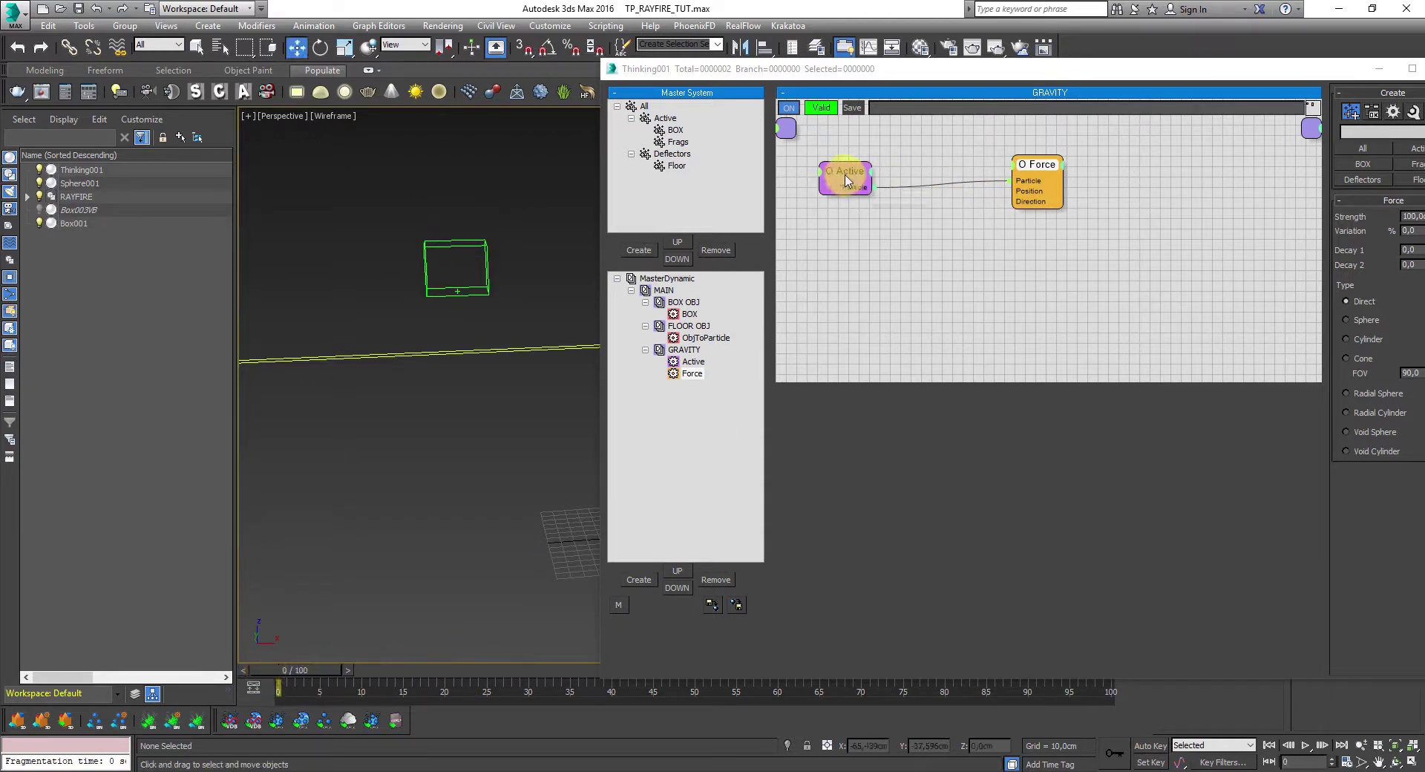
click(847, 180)
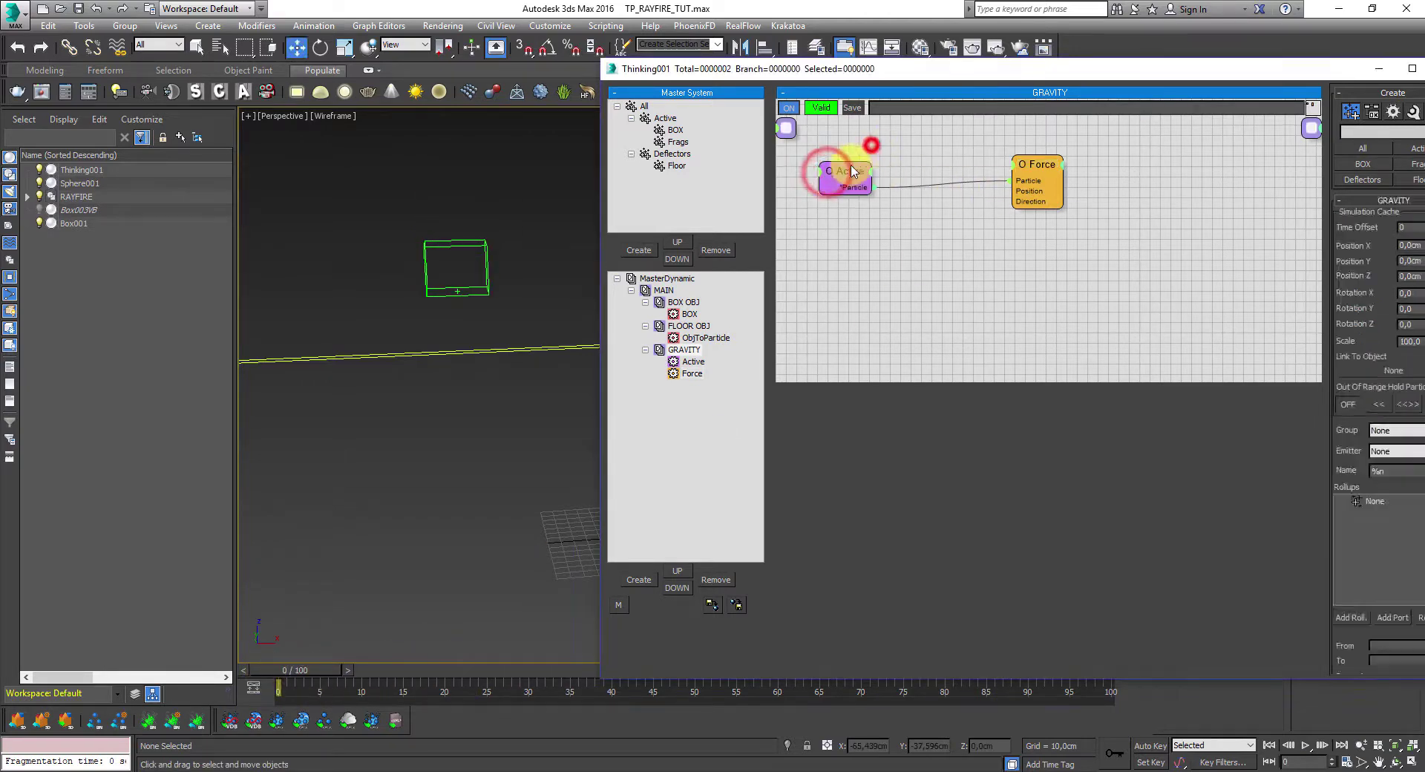
click(1041, 167)
click(844, 164)
click(1035, 163)
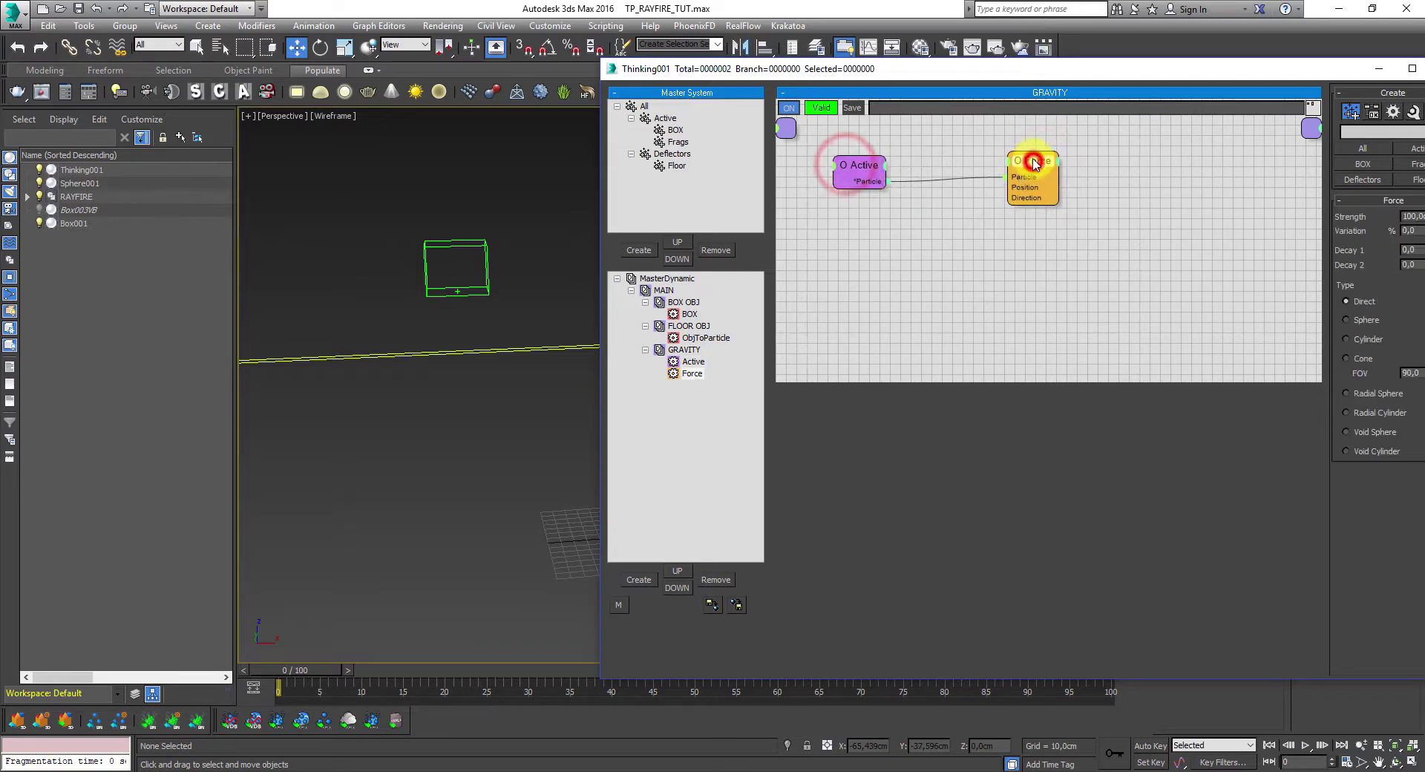
click(861, 164)
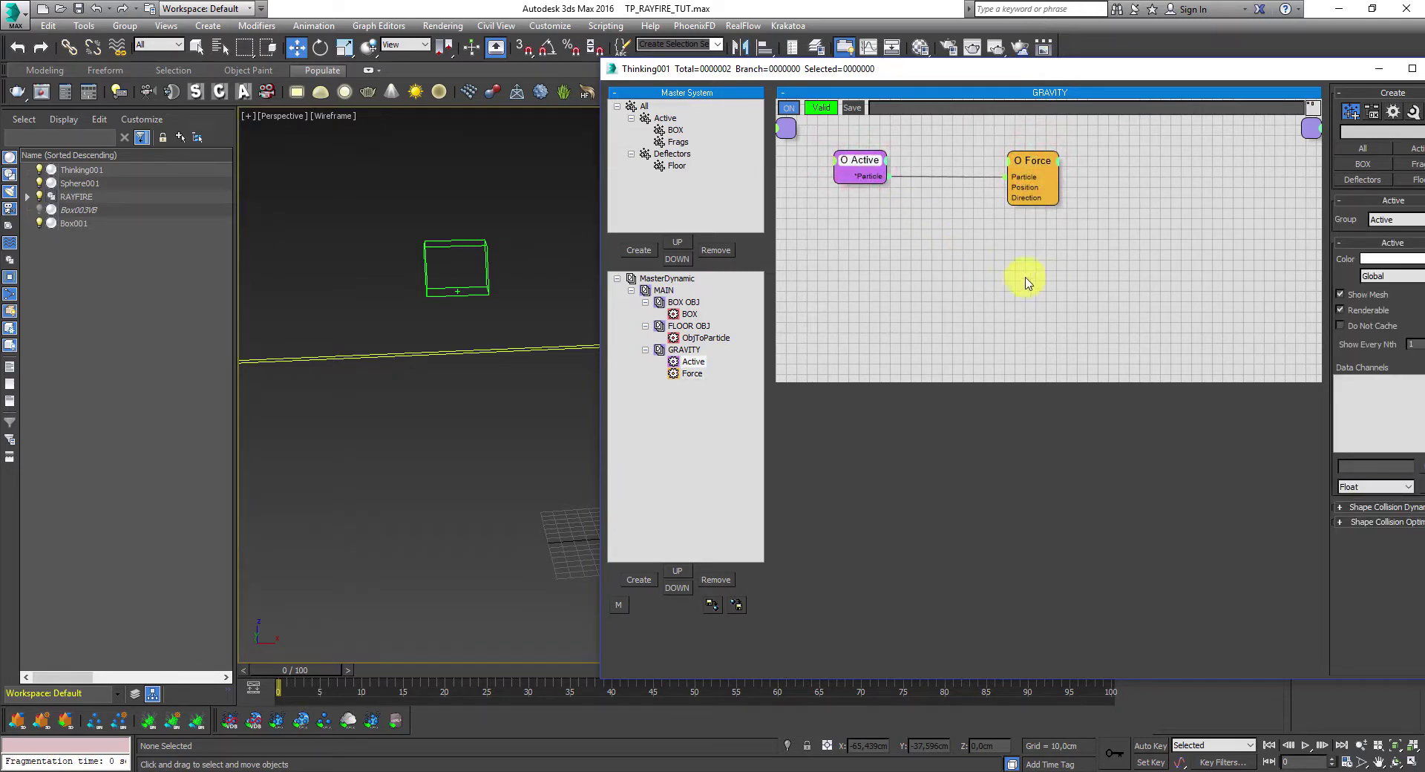
click(861, 156)
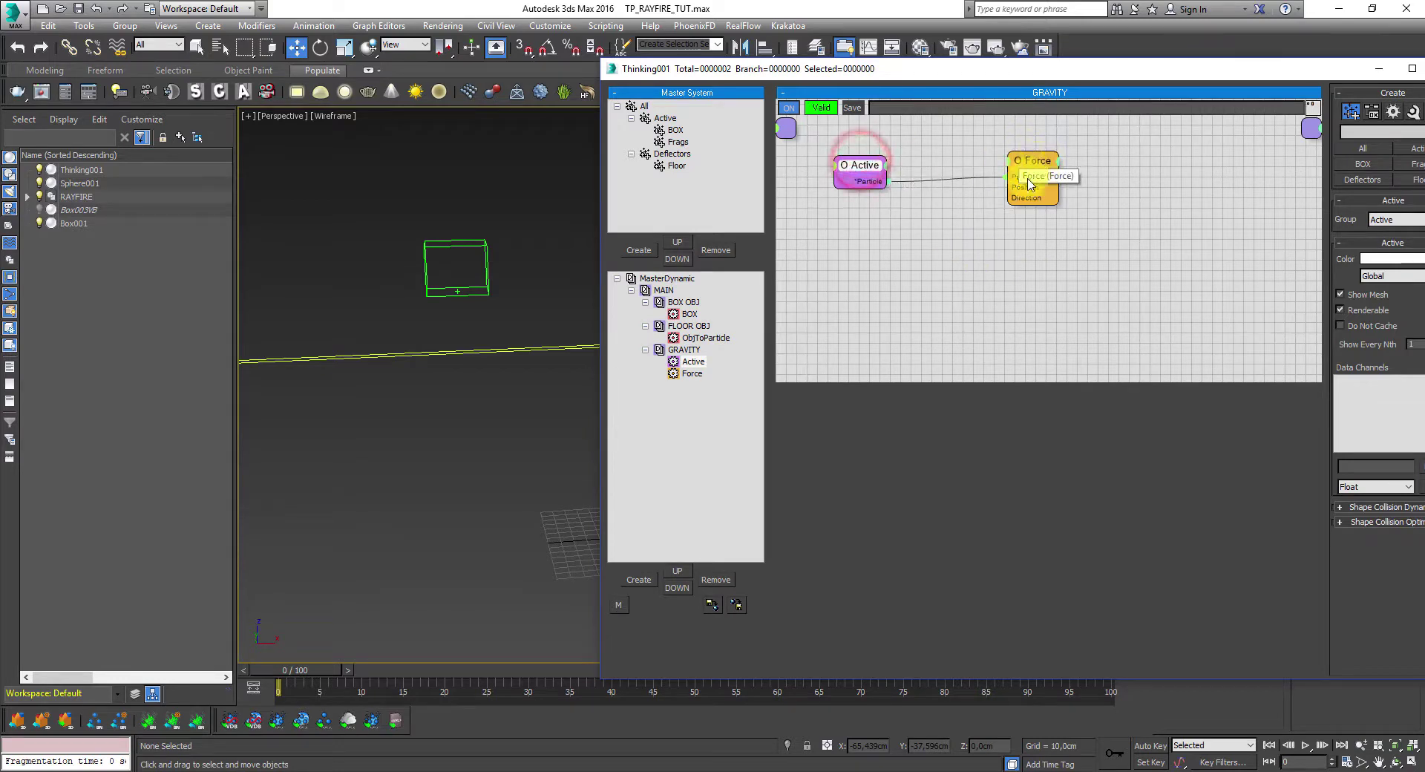
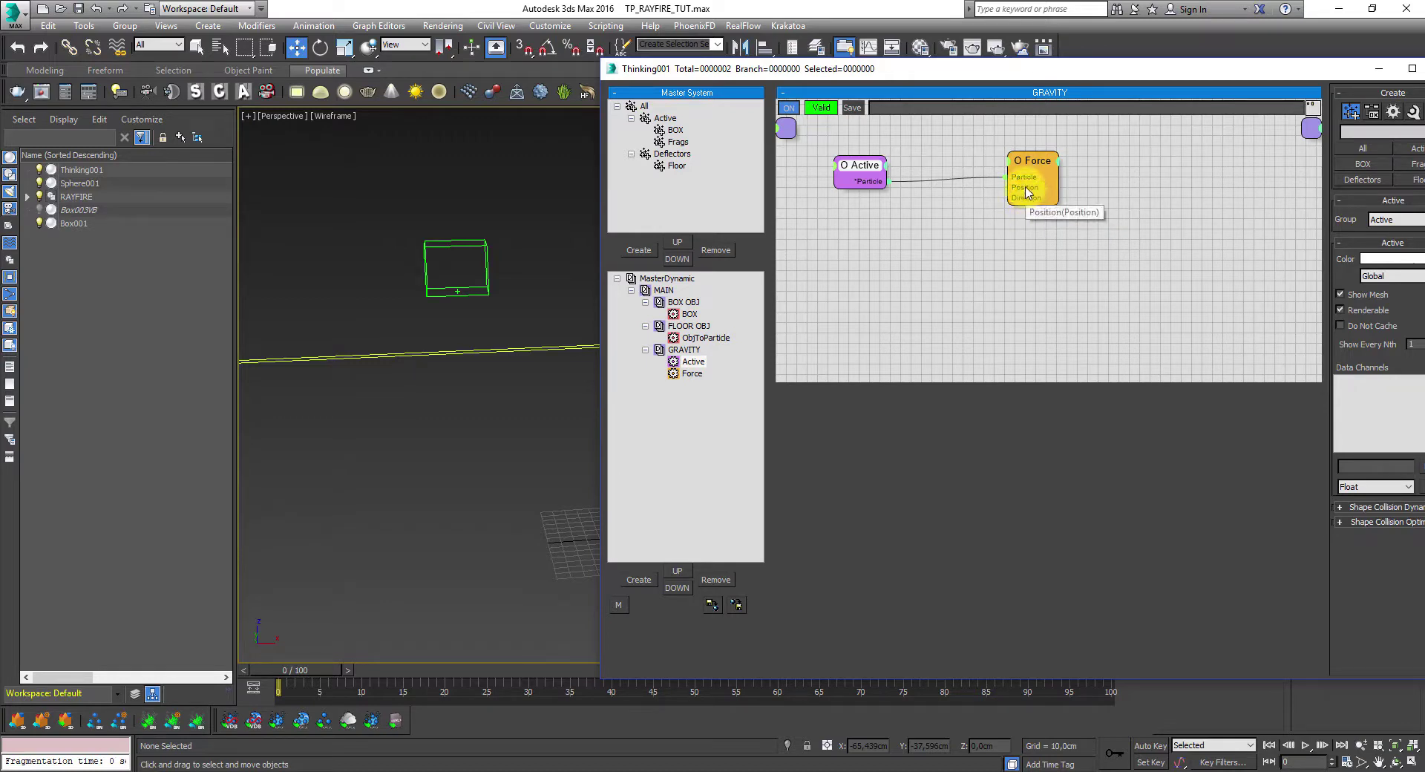
- Add a Point3 math helper to the GRAVITY set and wire its Vector output to the Force node's Direction input
right_click(886, 289)
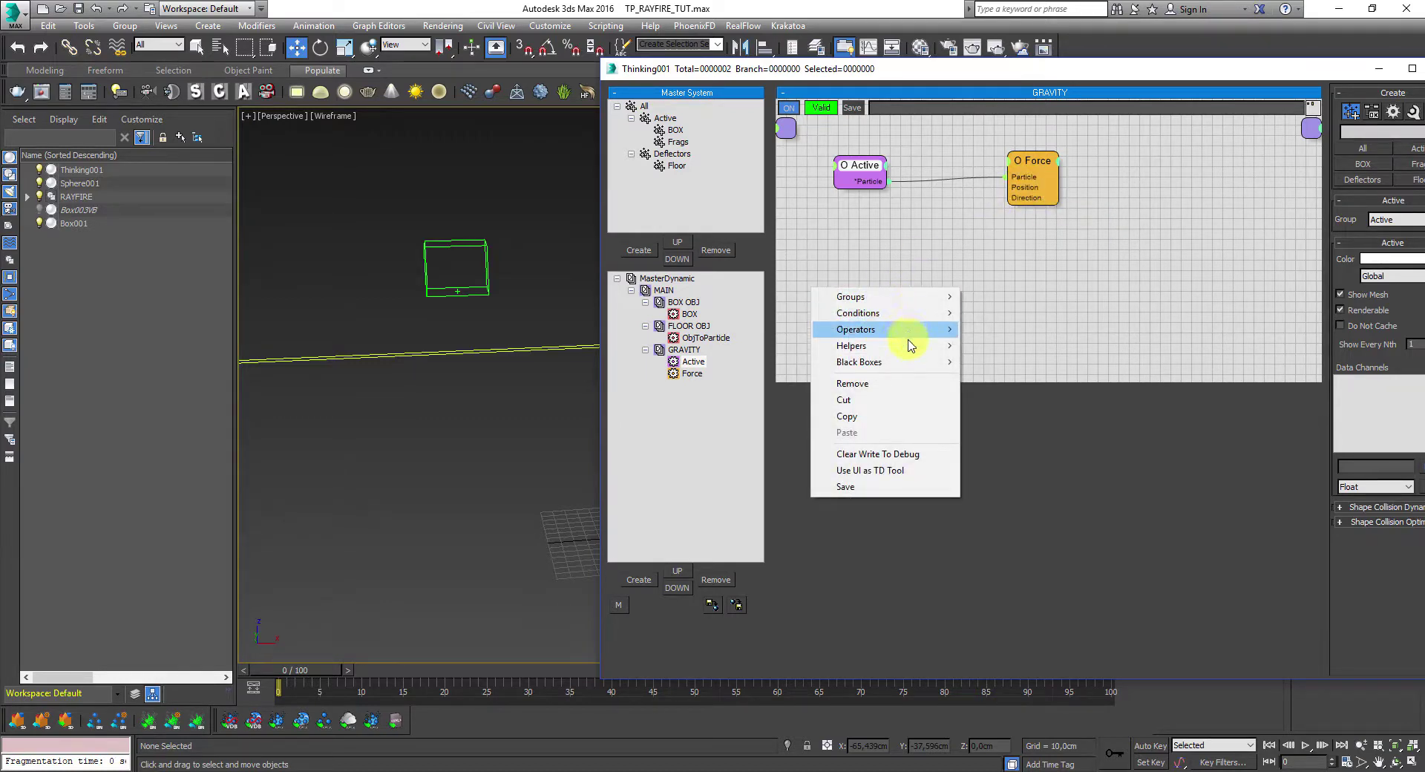
mouse_move(910, 346)
mouse_move(1026, 364)
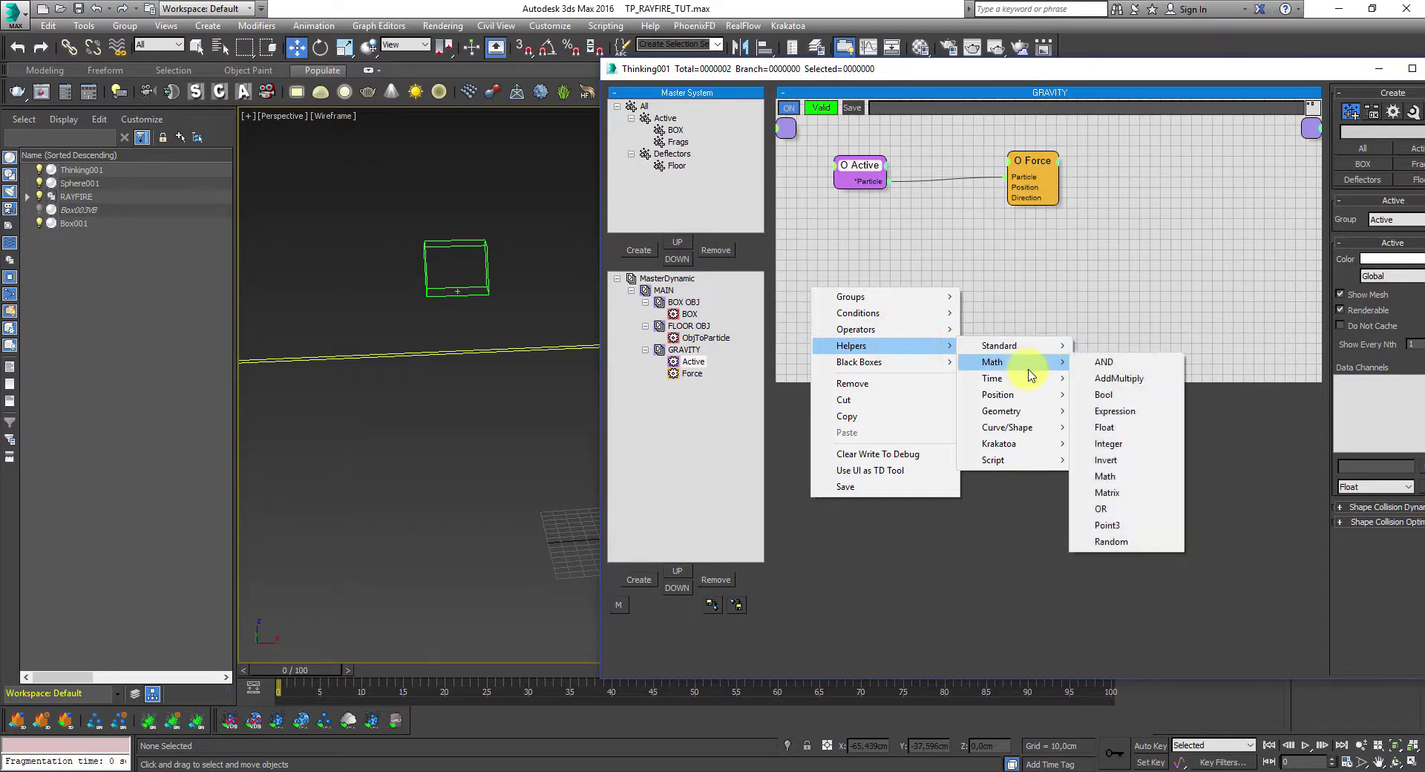
click(1127, 525)
click(932, 295)
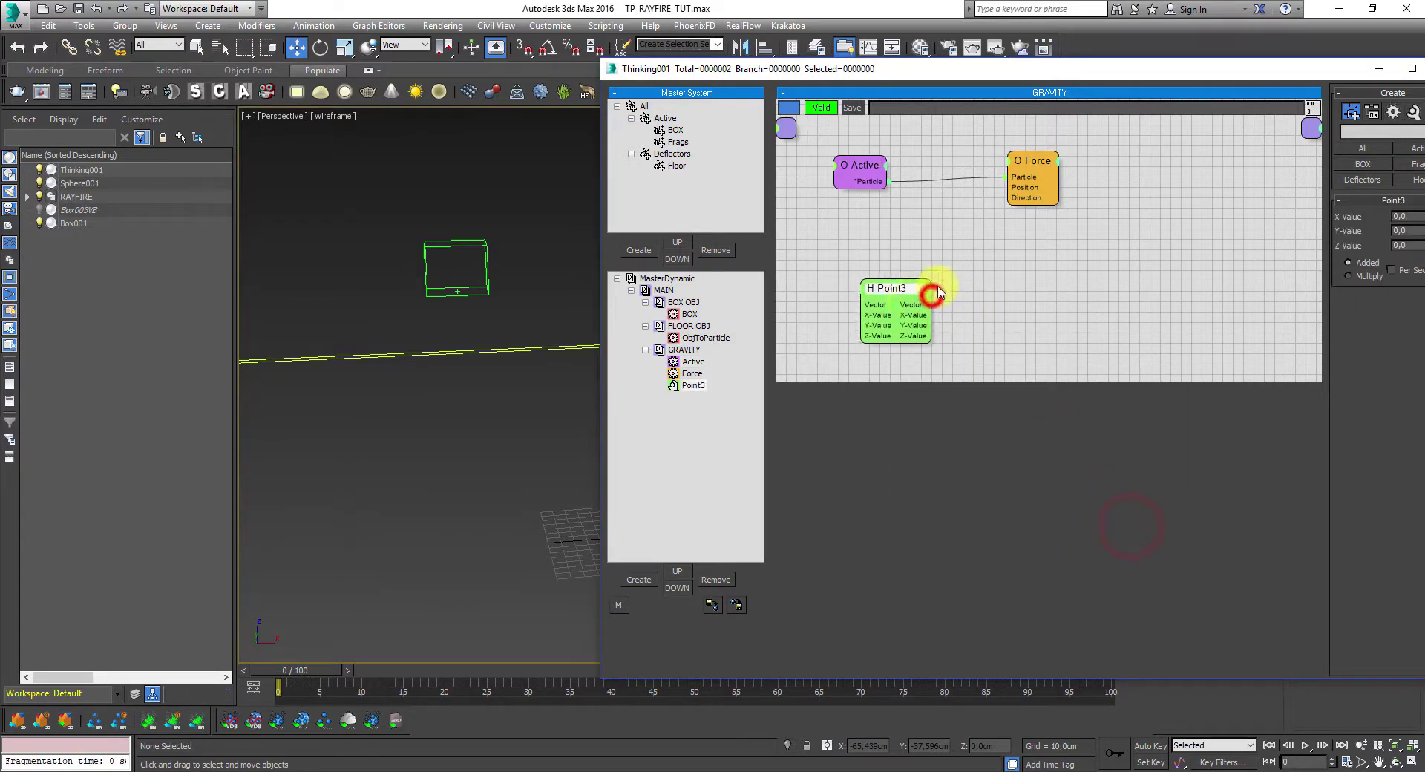
drag(938, 291, 968, 271)
click(934, 276)
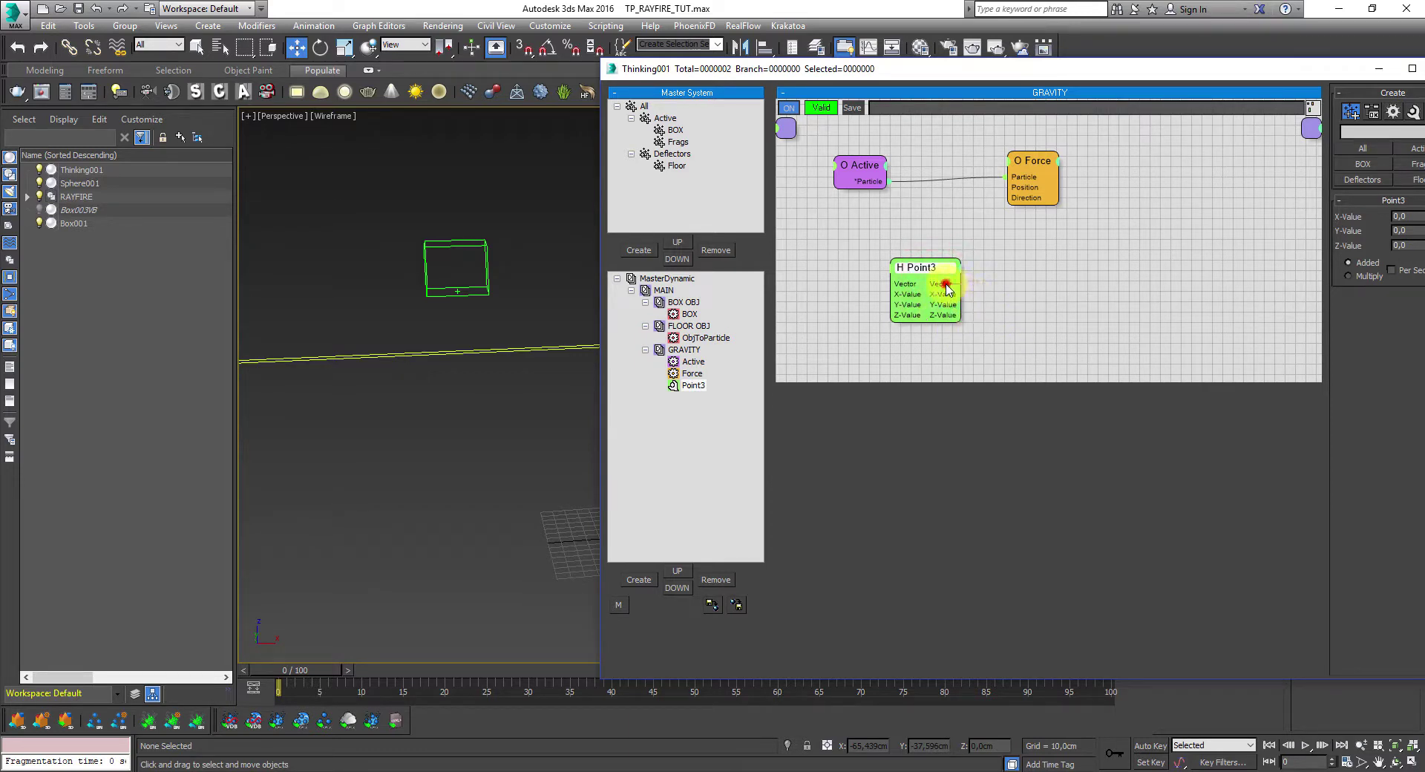
drag(948, 285, 1023, 205)
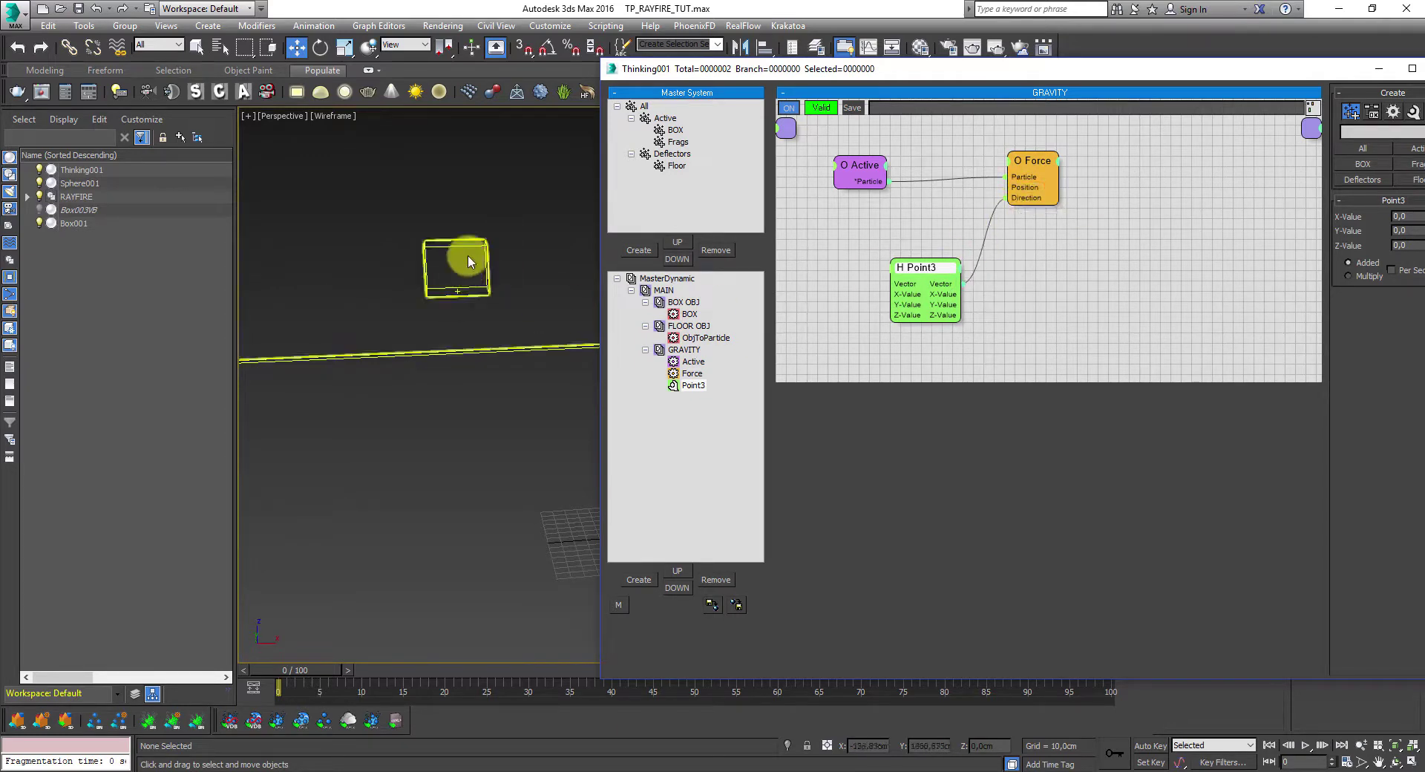
- Move the editor back over the viewport and set the Point3 helper's Z-Value to -1.0
drag(993, 78, 852, 69)
click(796, 254)
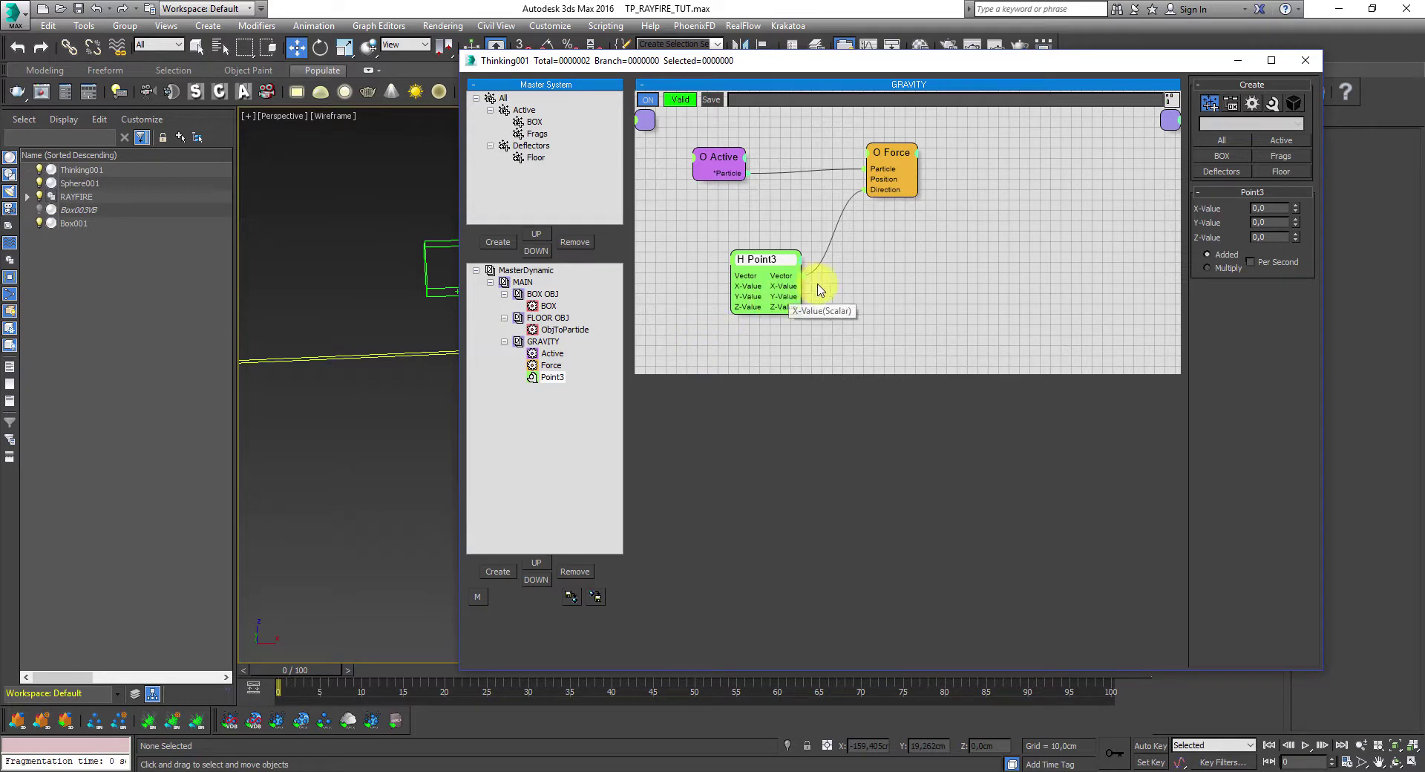
drag(1276, 236, 1211, 236)
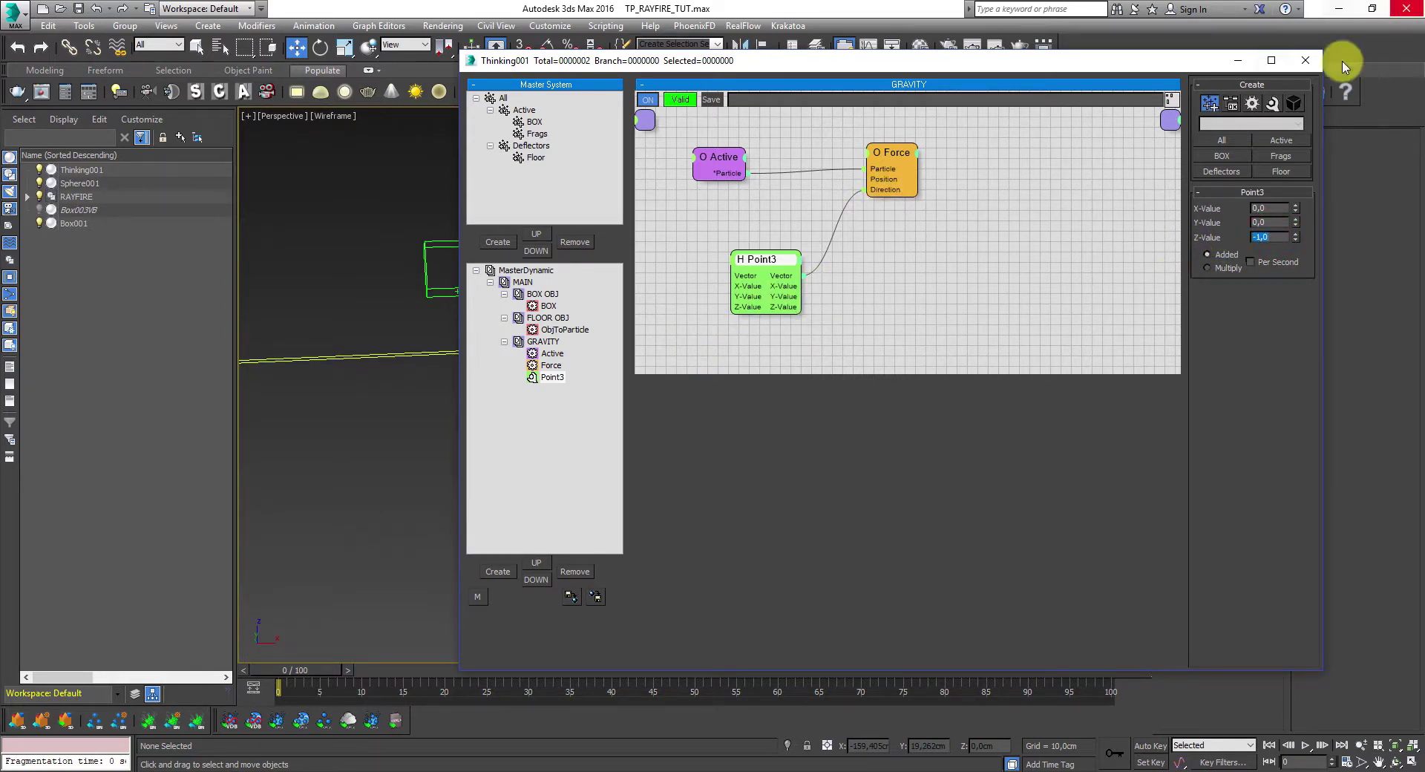
- Minimize the particle editor, scrub the timeline to check the gravity motion of the box, and restore the editor
click(1238, 60)
drag(302, 664, 359, 691)
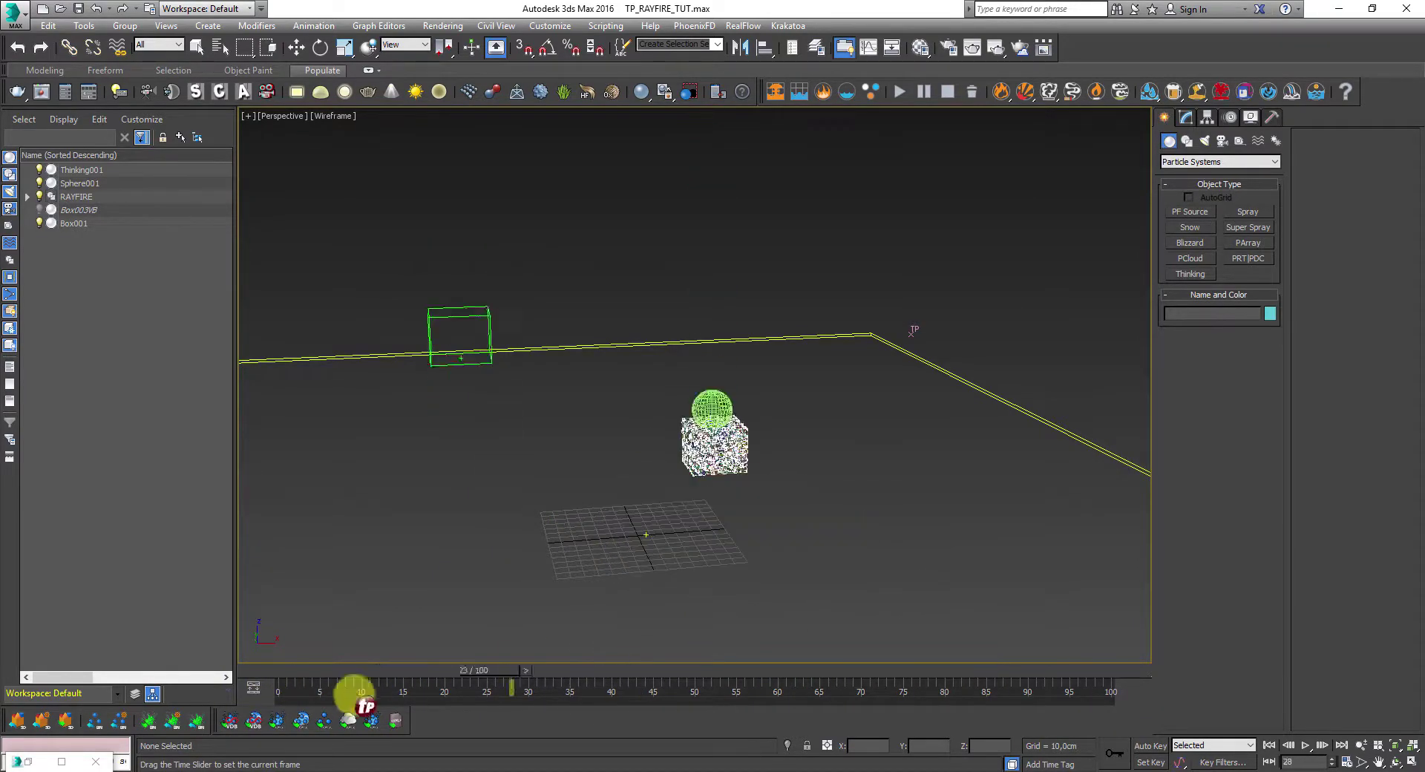
click(27, 761)
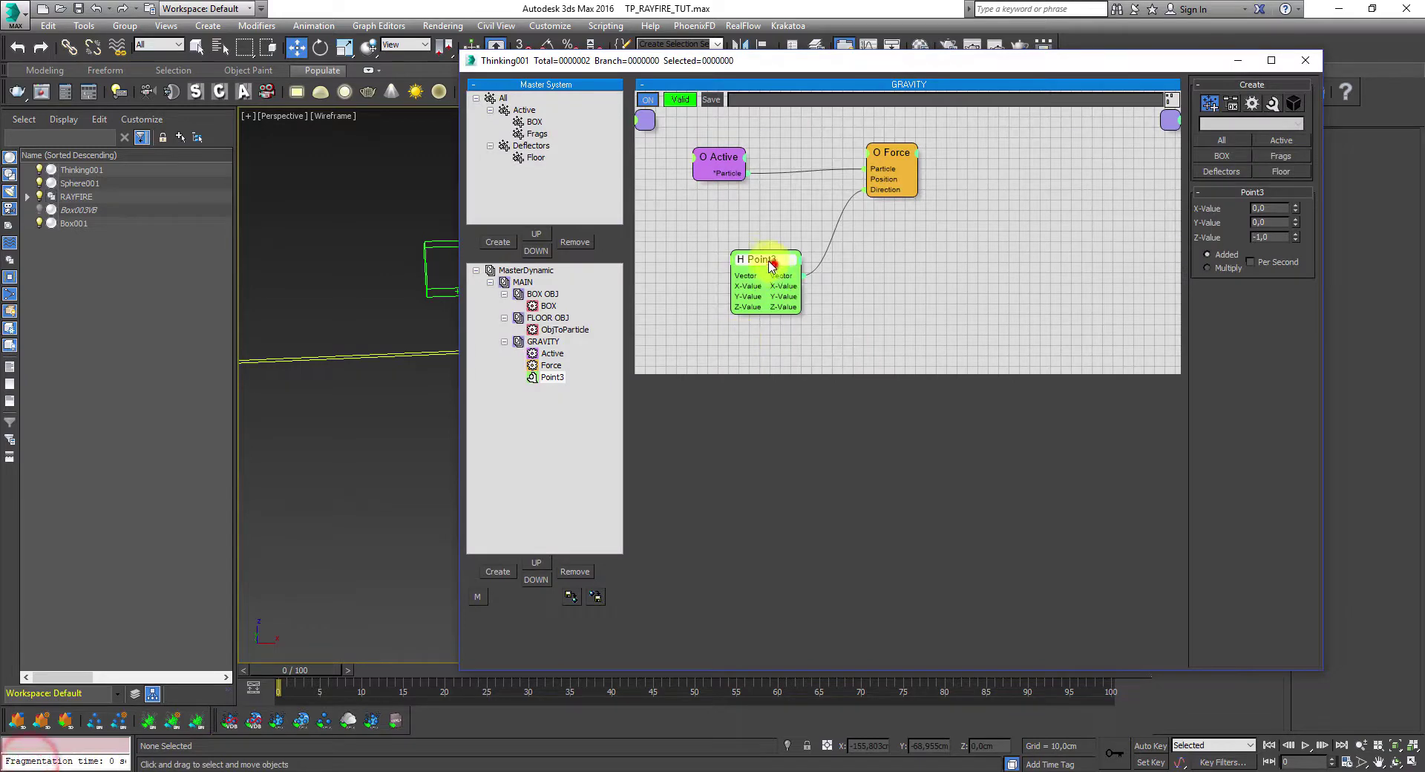
- Nudge the Point3 node and collapse the GRAVITY, FLOOR OBJ and BOX OBJ branches under MAIN
drag(754, 267, 743, 260)
click(505, 341)
click(504, 317)
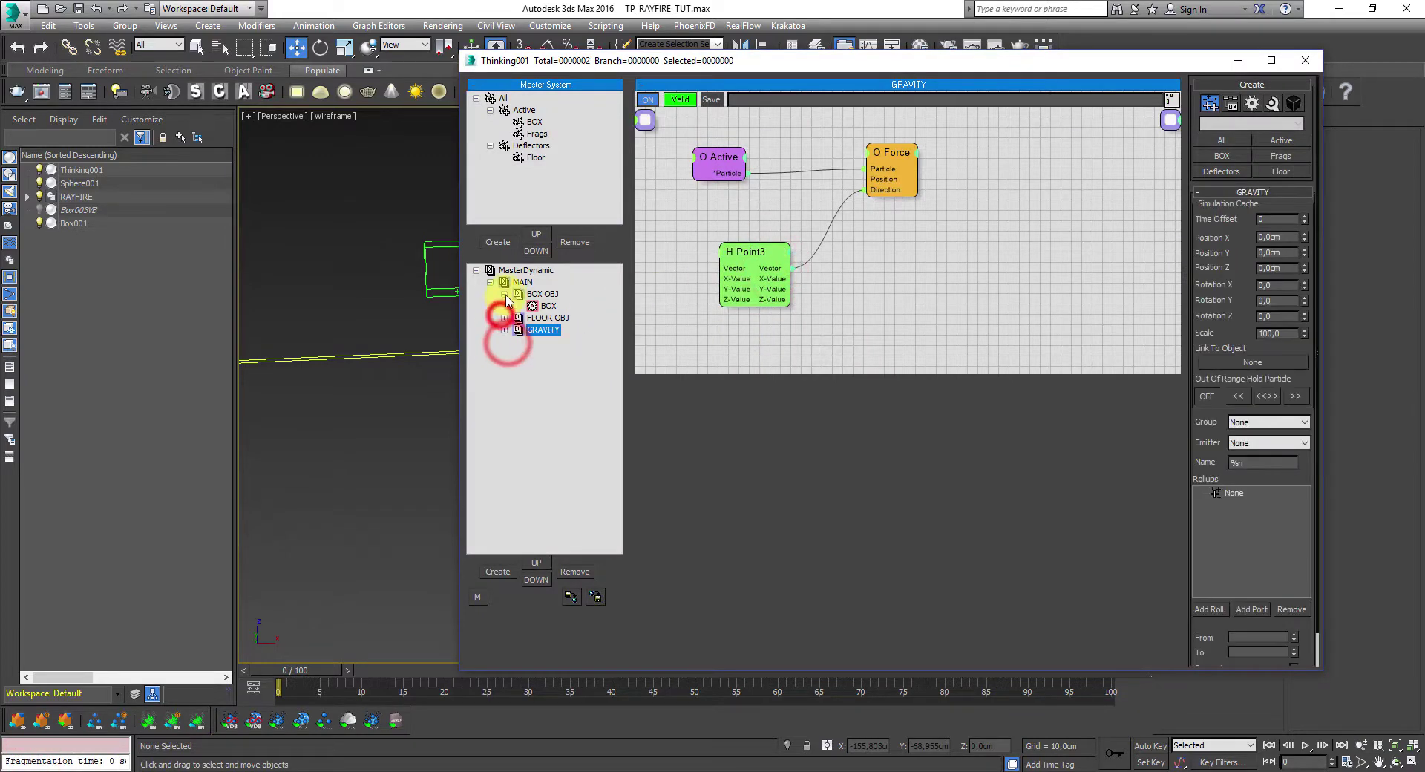
click(504, 294)
click(523, 283)
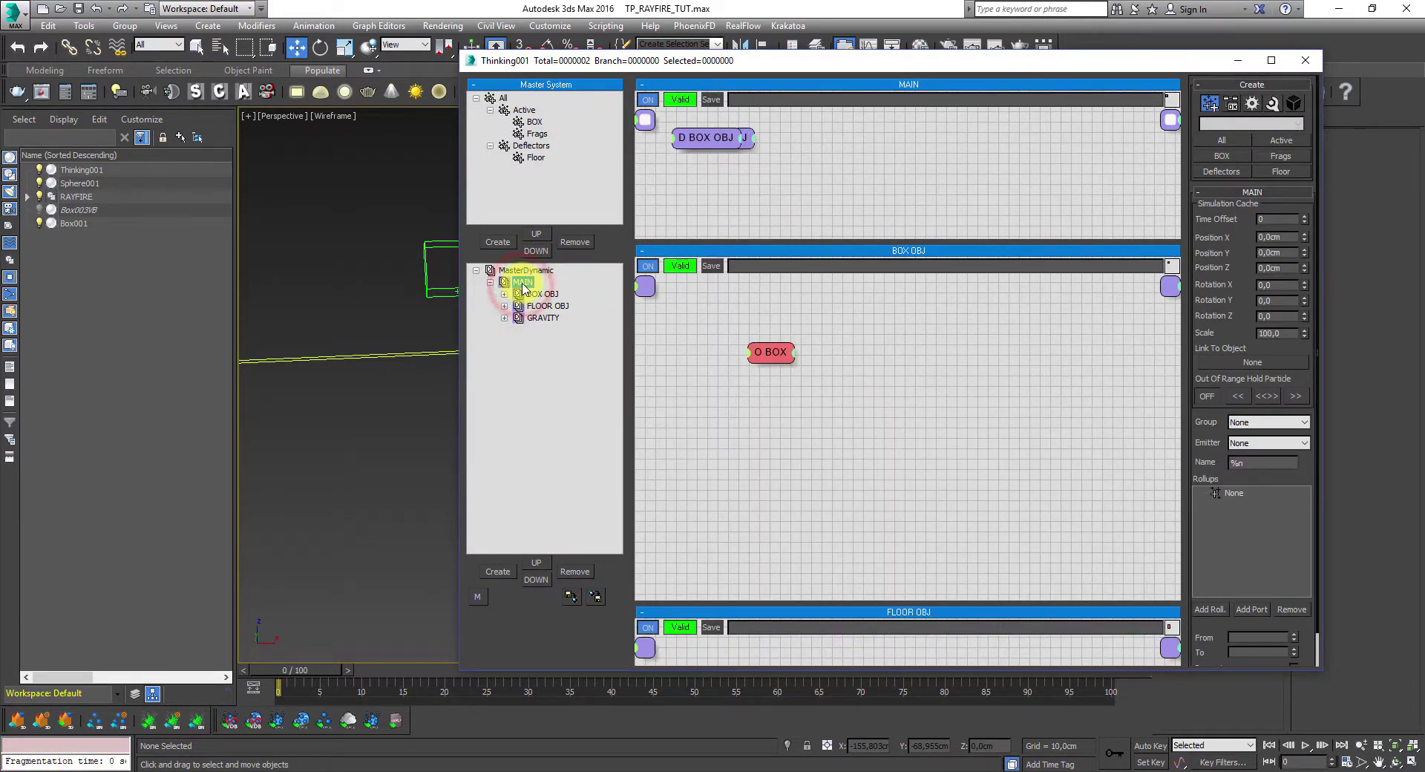
click(546, 306)
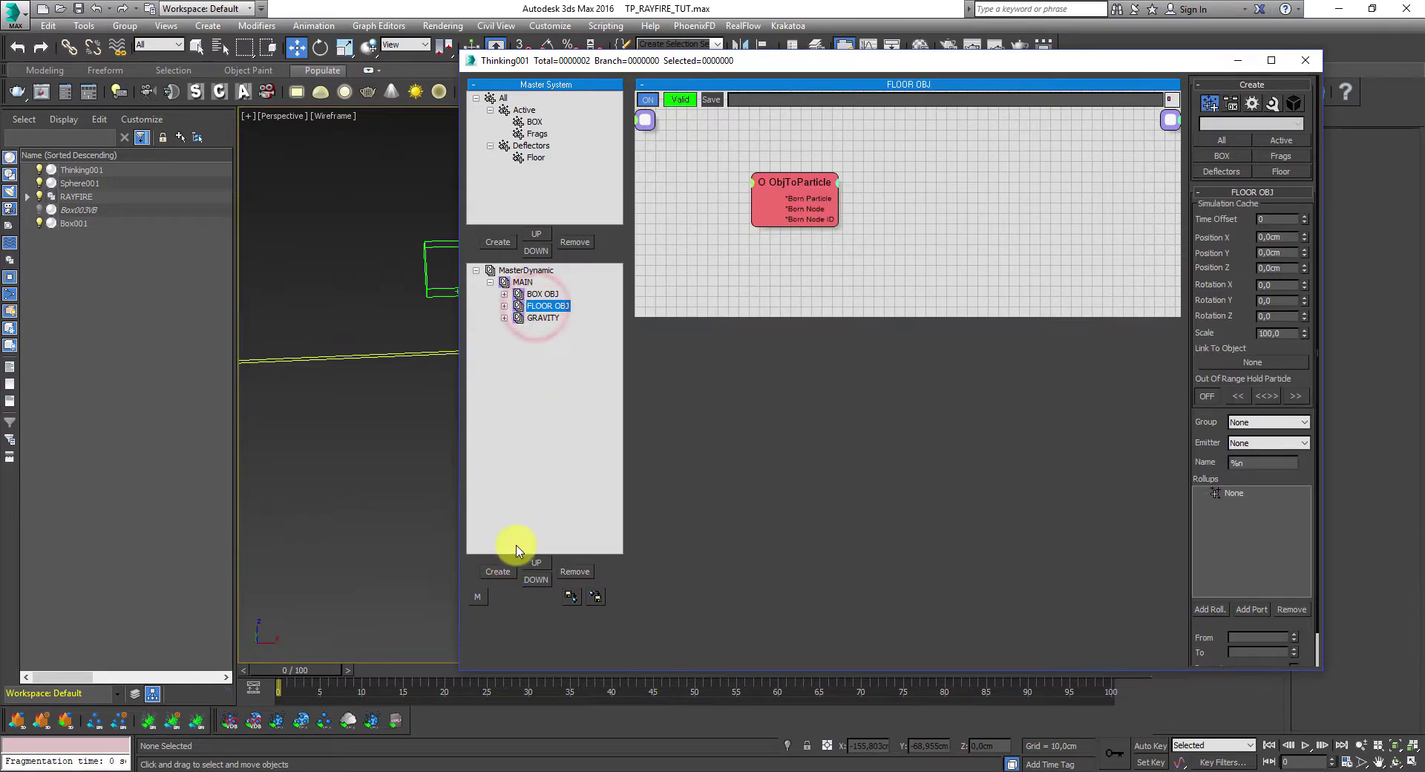
click(504, 574)
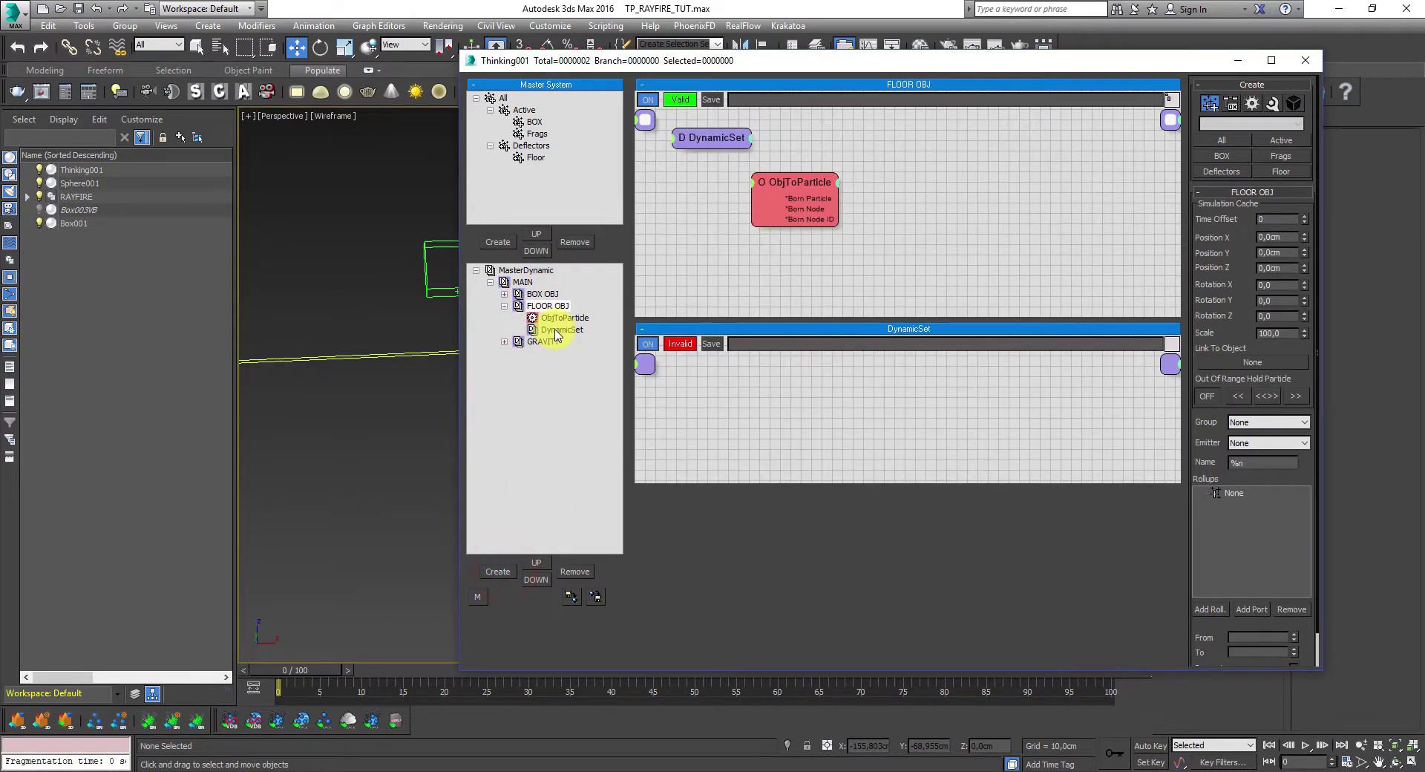
click(560, 329)
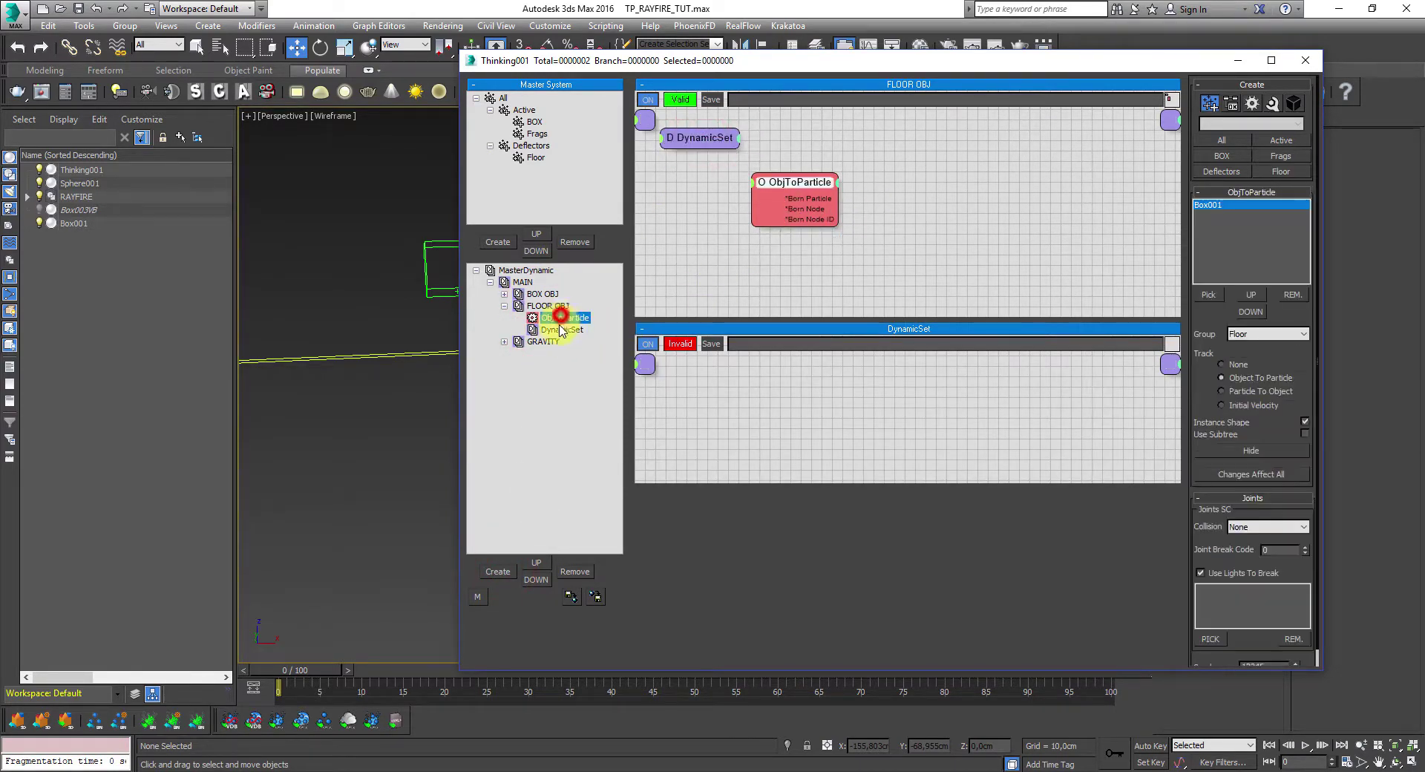
click(575, 572)
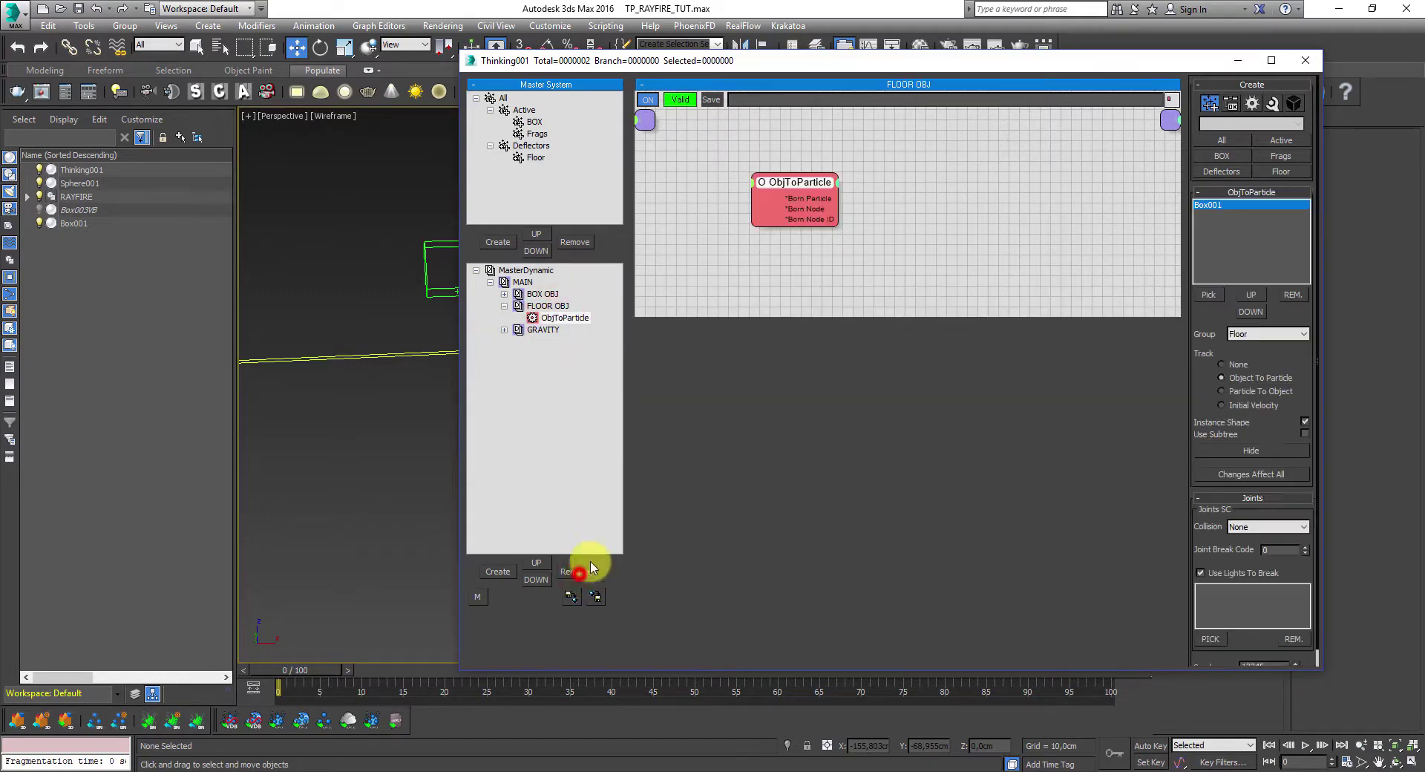
click(503, 307)
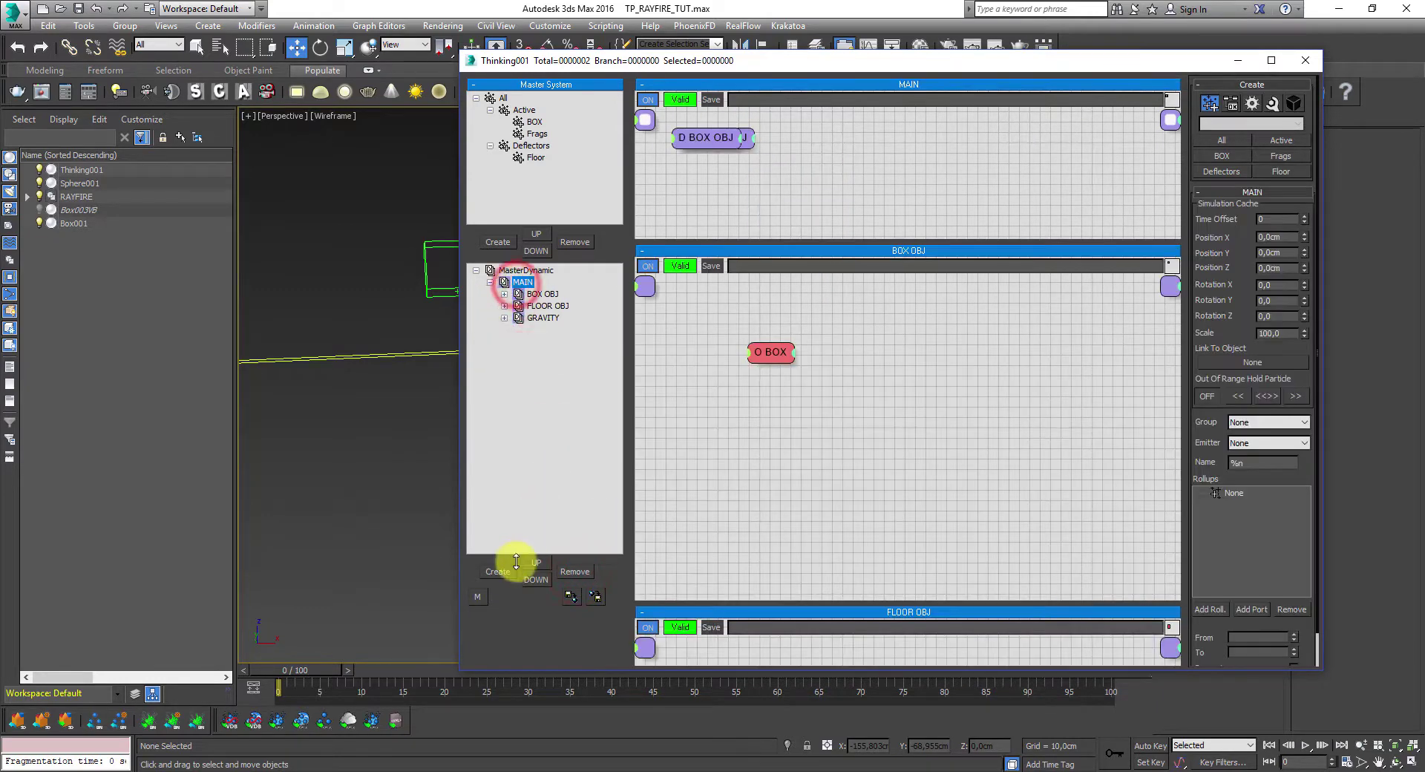
- Create two new dynamic sets under MAIN and rename the first one as SC
click(501, 571)
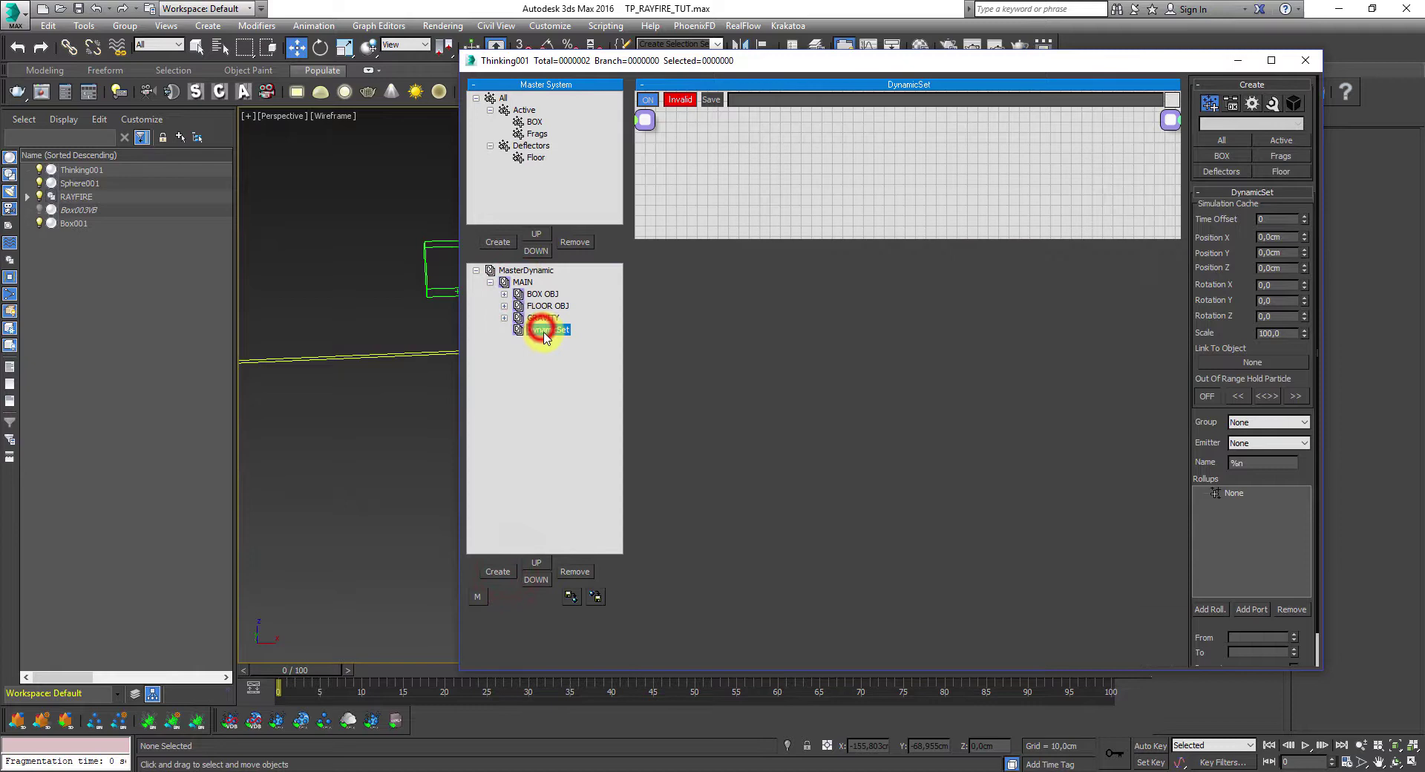
click(513, 282)
click(507, 571)
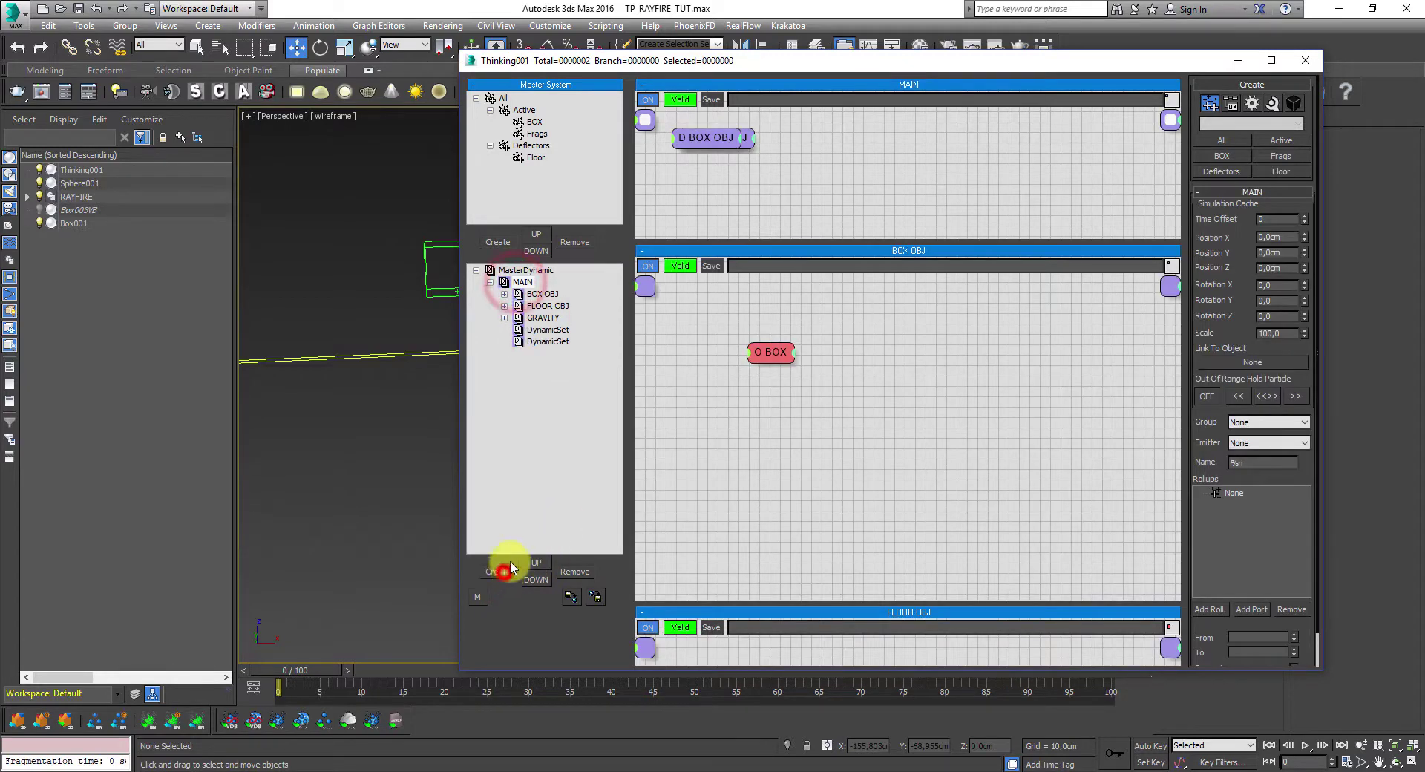
double_click(541, 331)
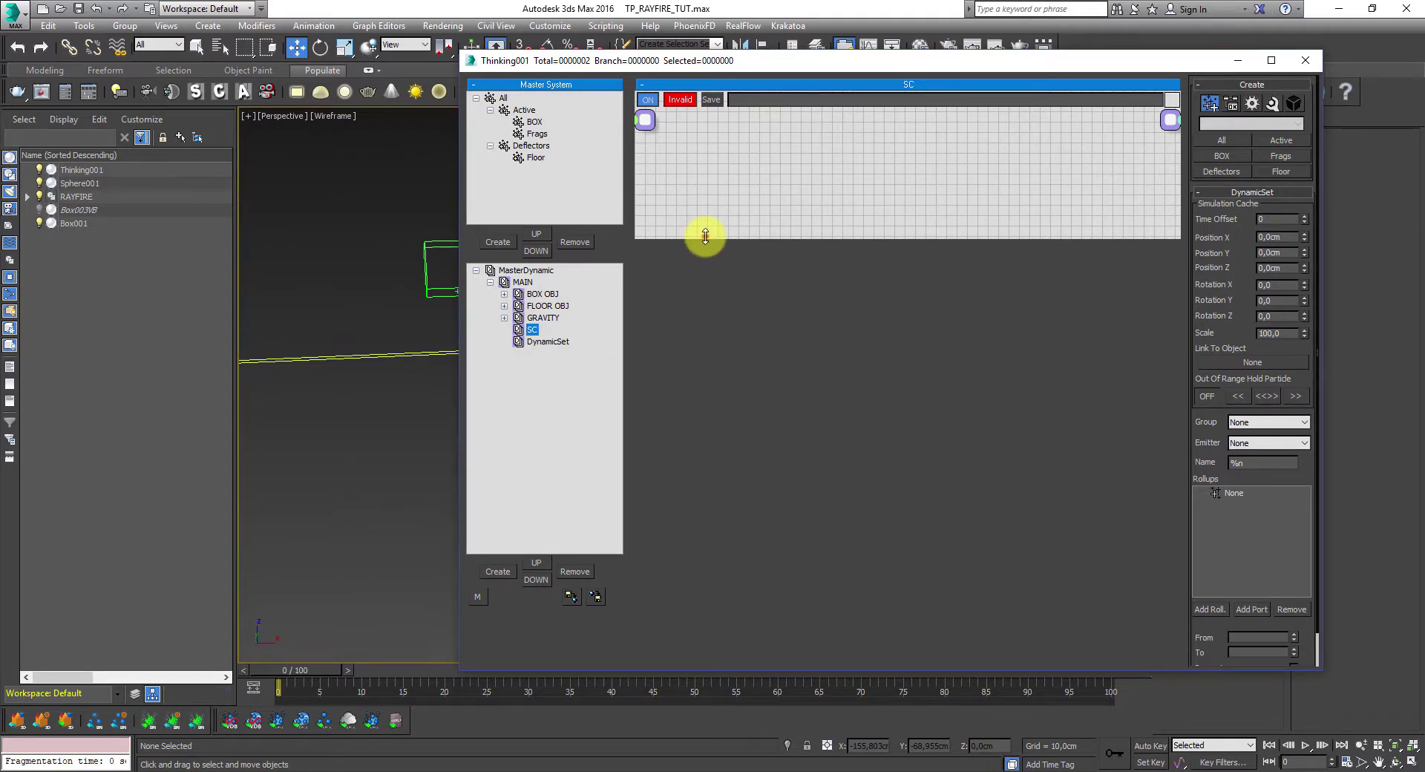
- Enlarge the SC set's graph area, reposition and shorten the editor, and add a ShapeCollision SC operator to the set
drag(705, 236, 706, 396)
drag(780, 63, 850, 71)
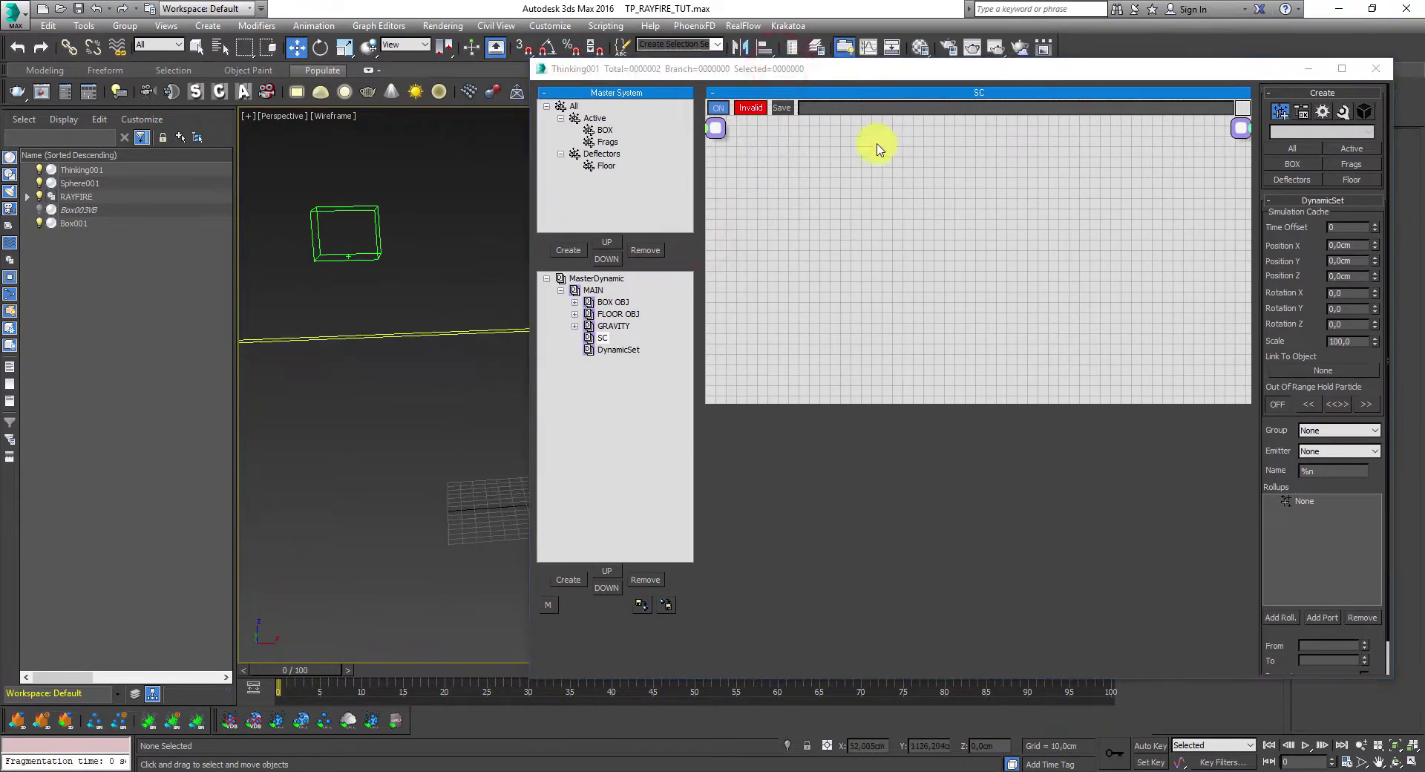
drag(927, 680, 925, 622)
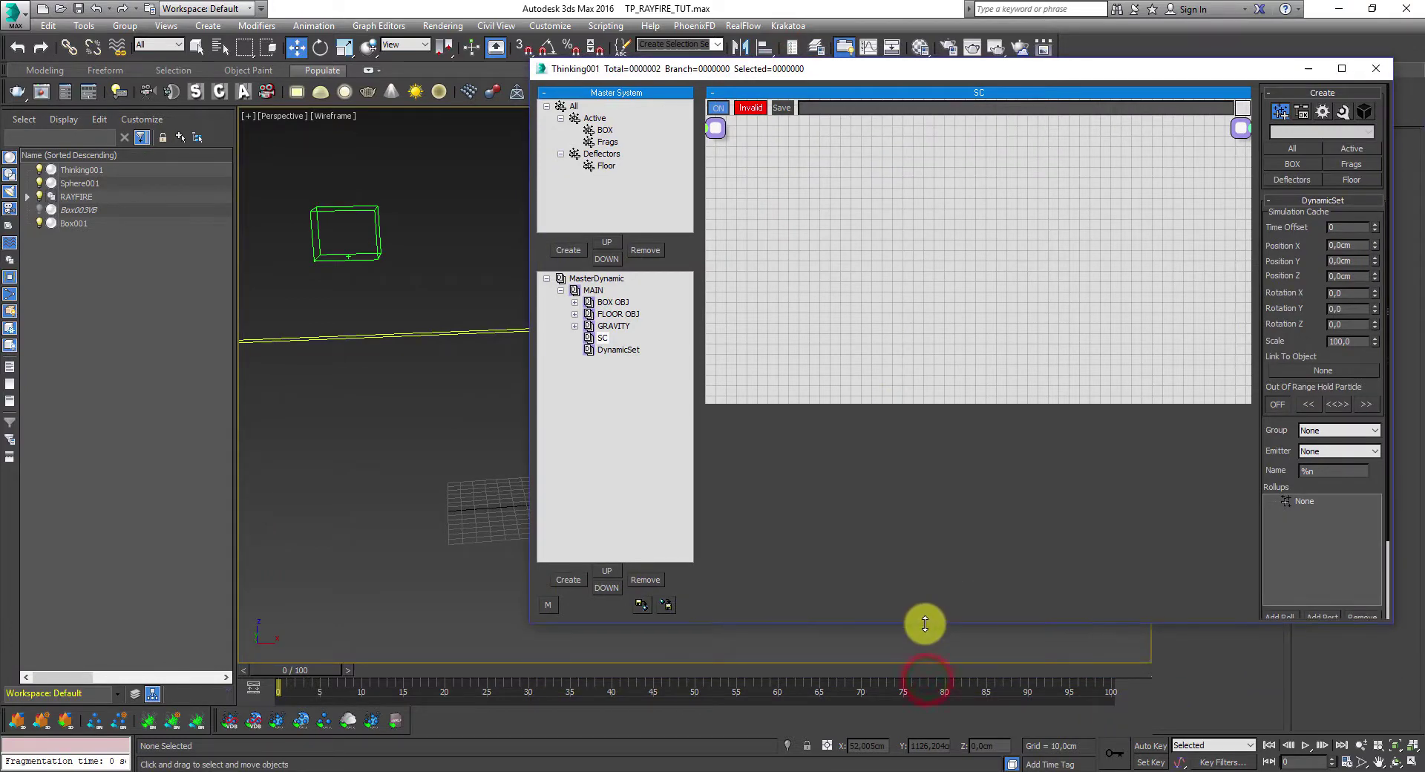
right_click(809, 250)
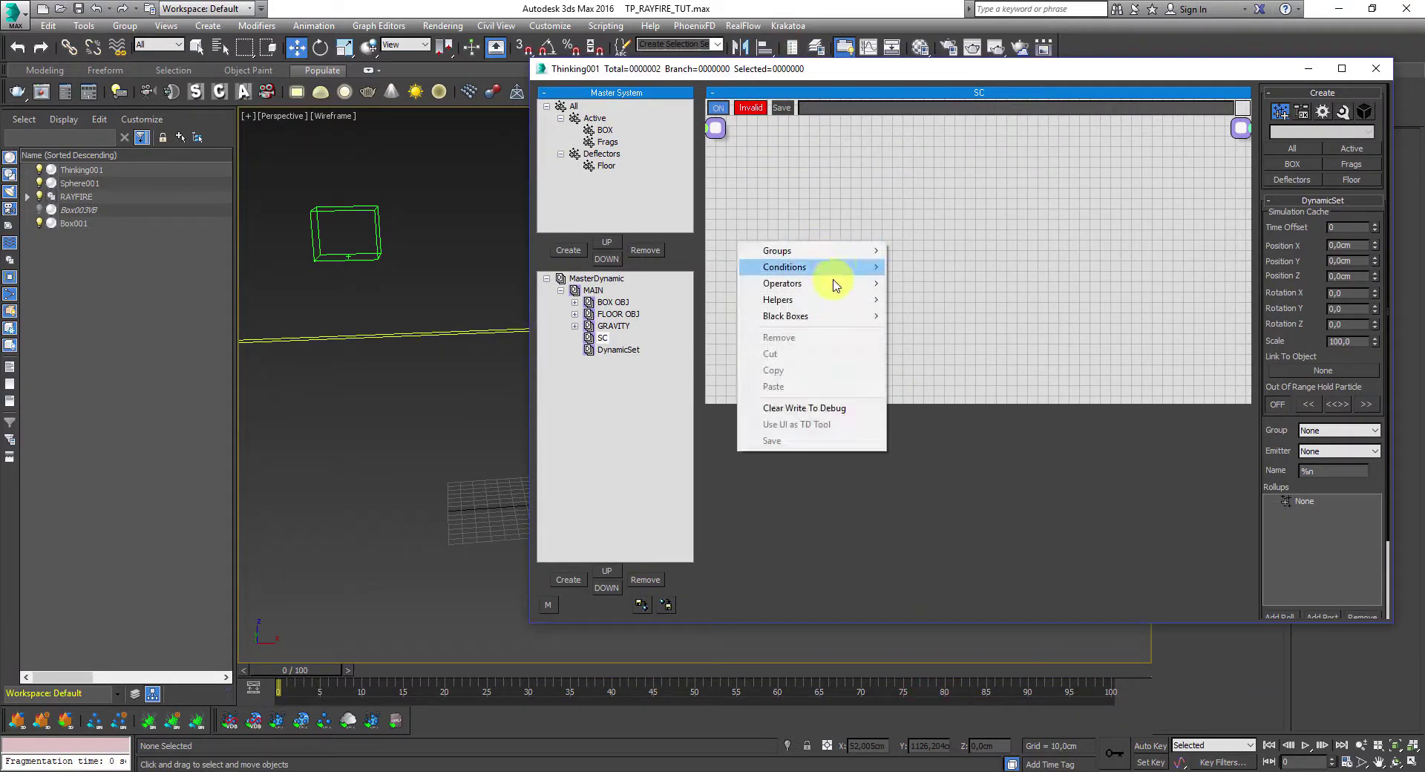
mouse_move(837, 285)
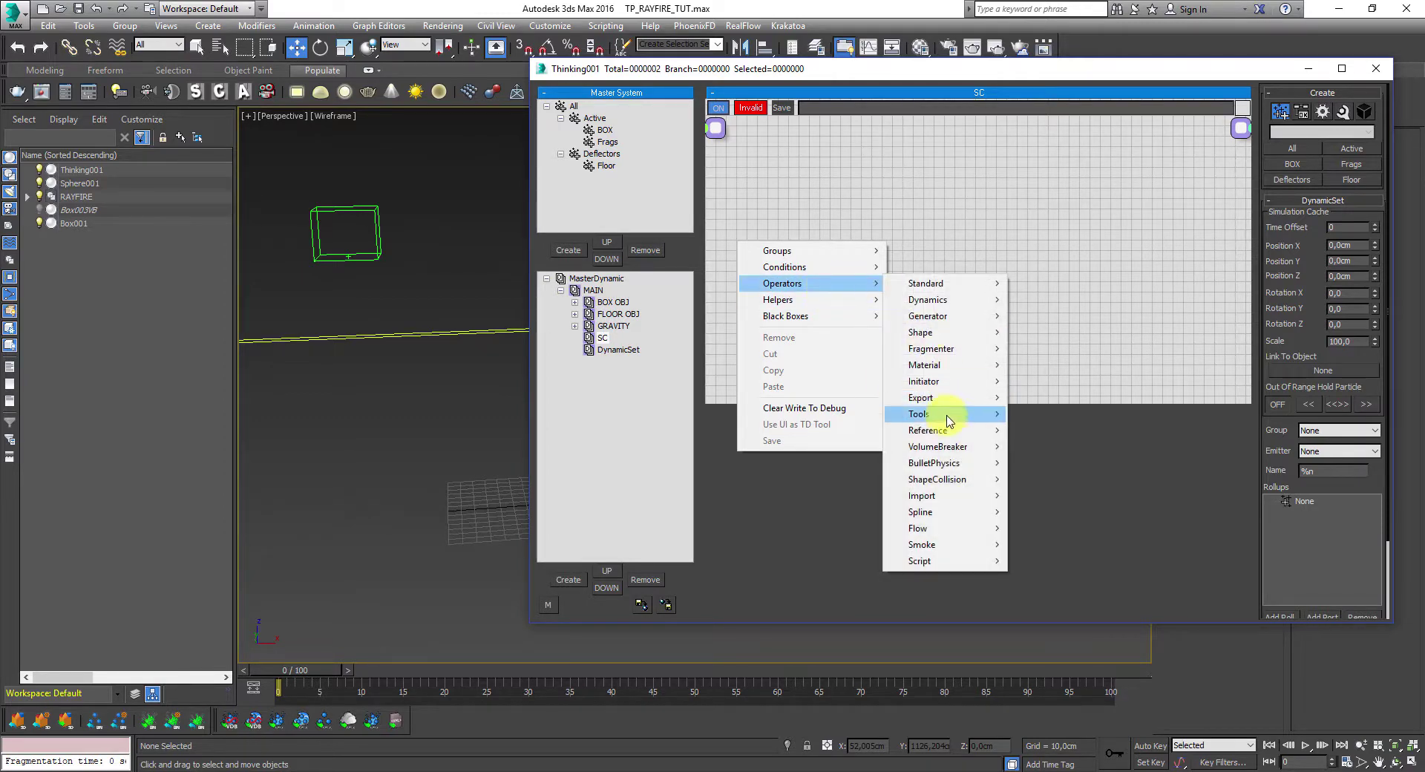
mouse_move(946, 479)
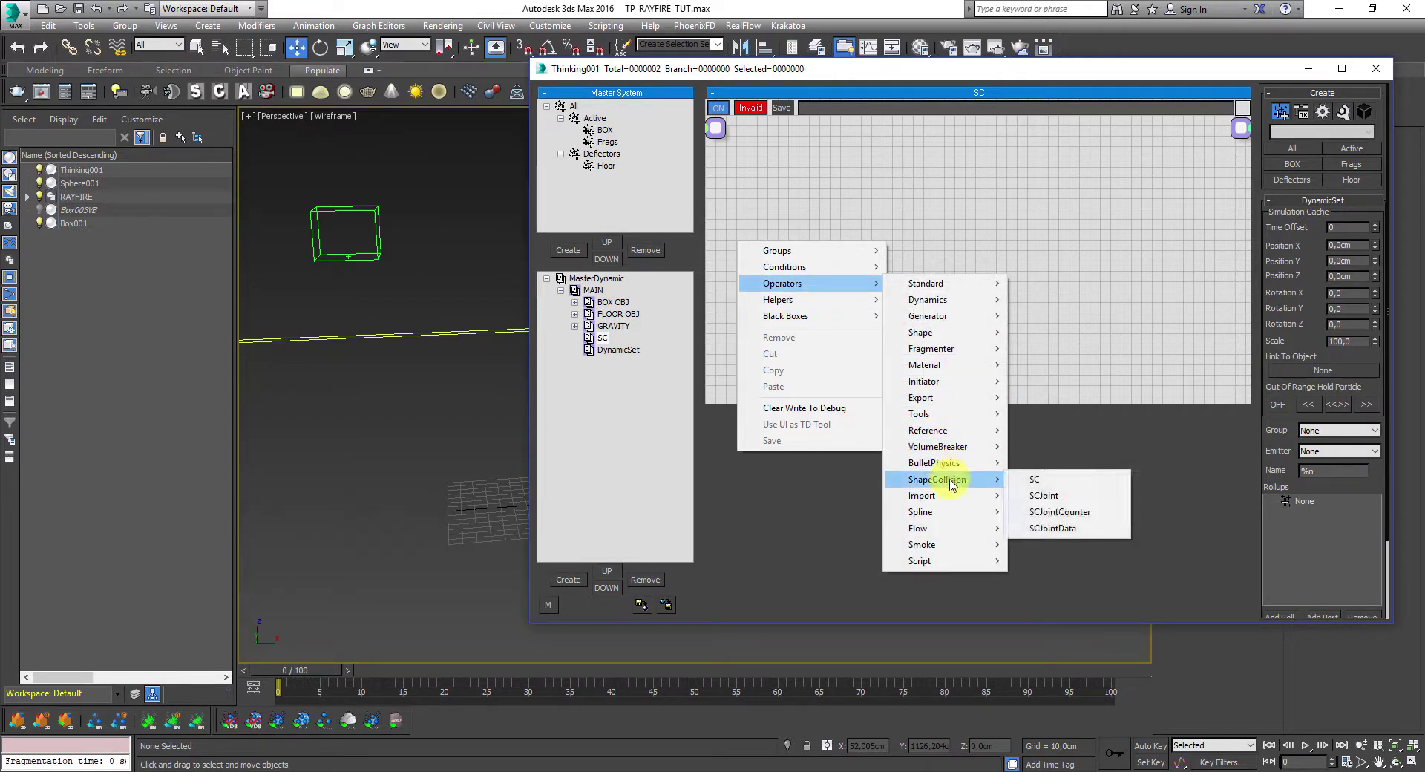
click(1035, 482)
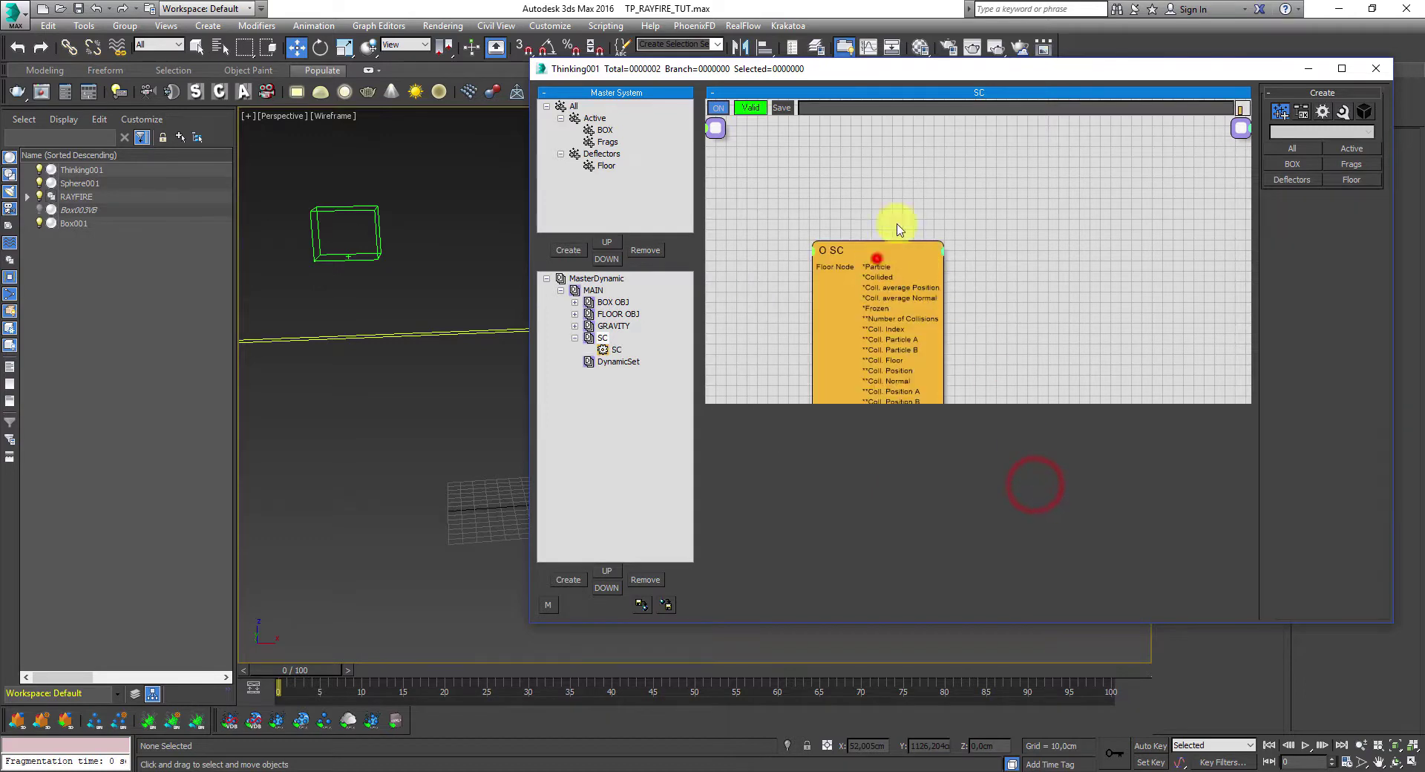
drag(850, 297, 880, 255)
- Review the BOX OBJ, FLOOR OBJ and GRAVITY node graphs and browse the helper and operator categories available in the GRAVITY set
click(610, 303)
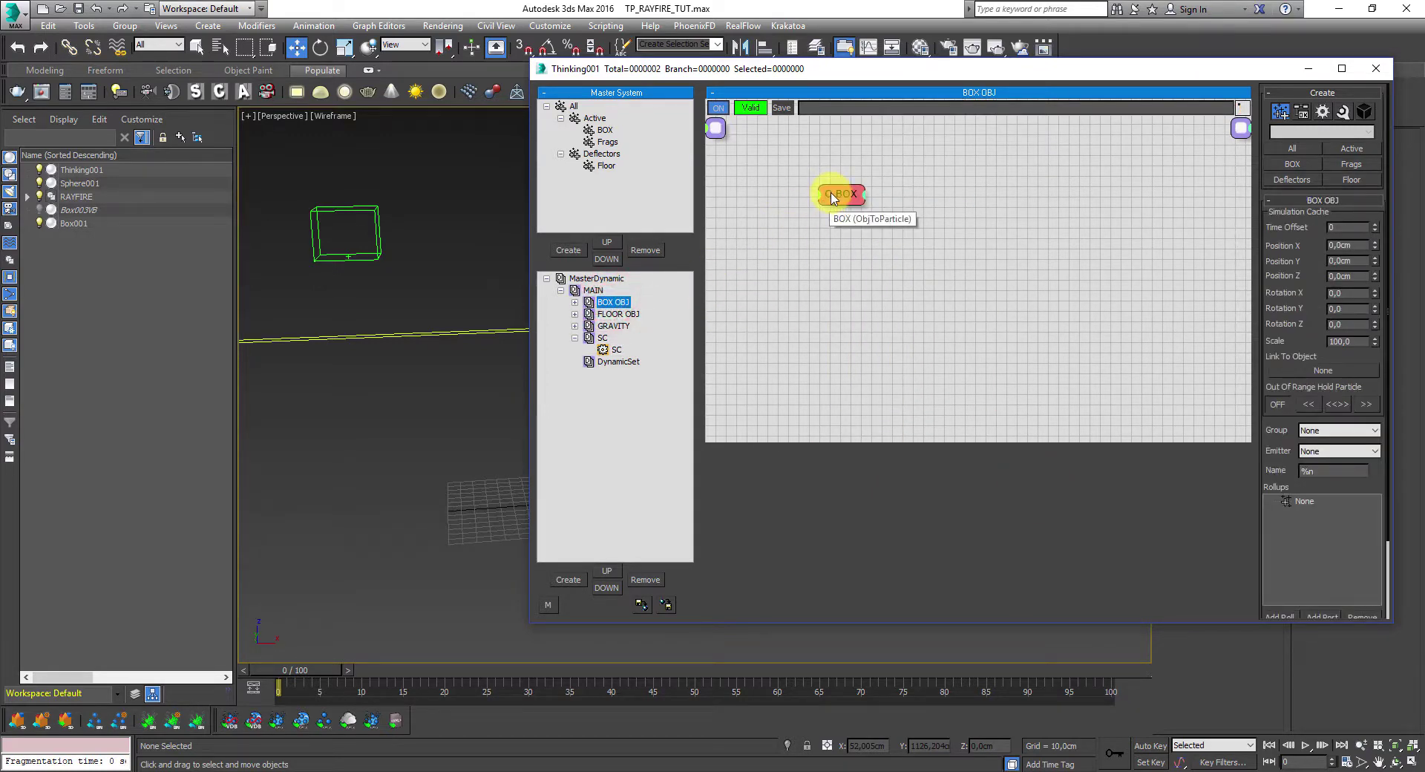
click(622, 314)
click(630, 325)
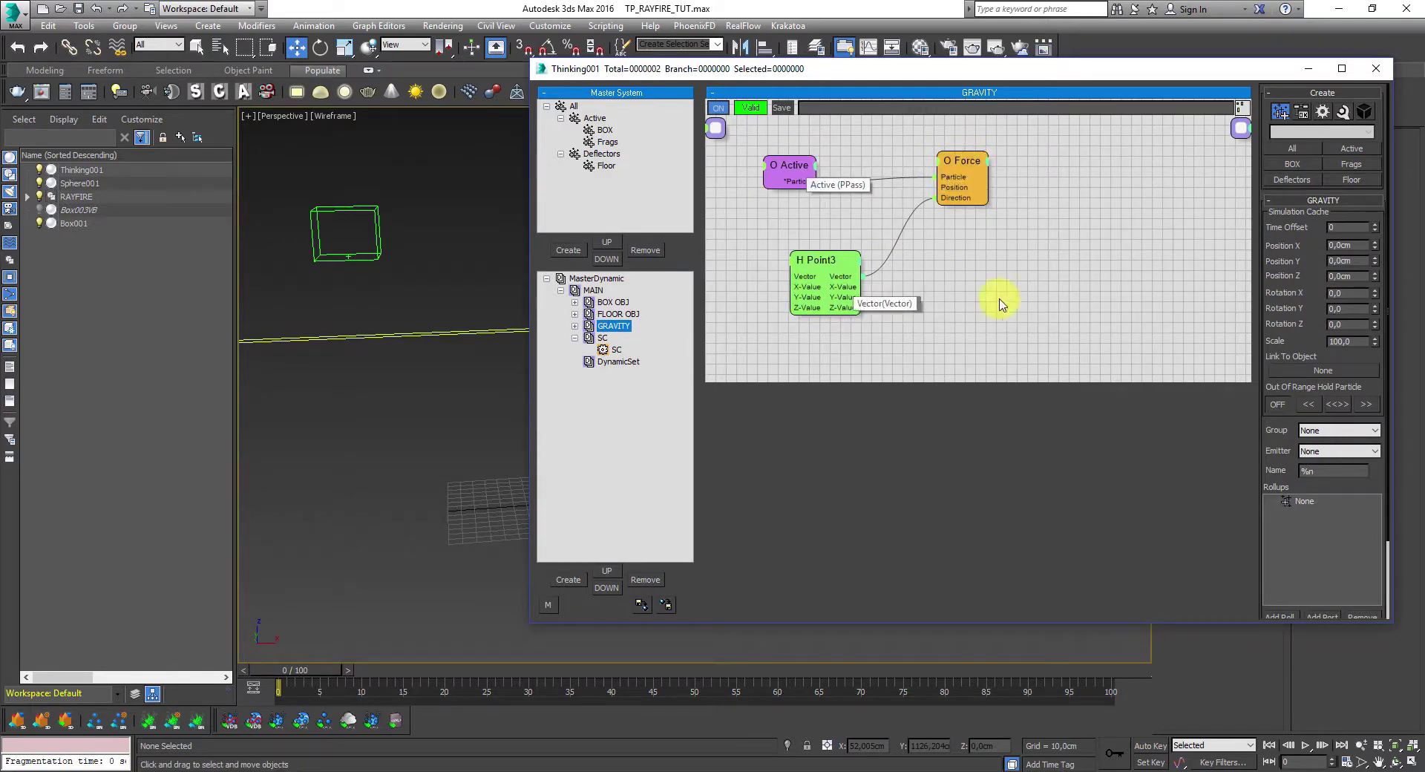
right_click(973, 236)
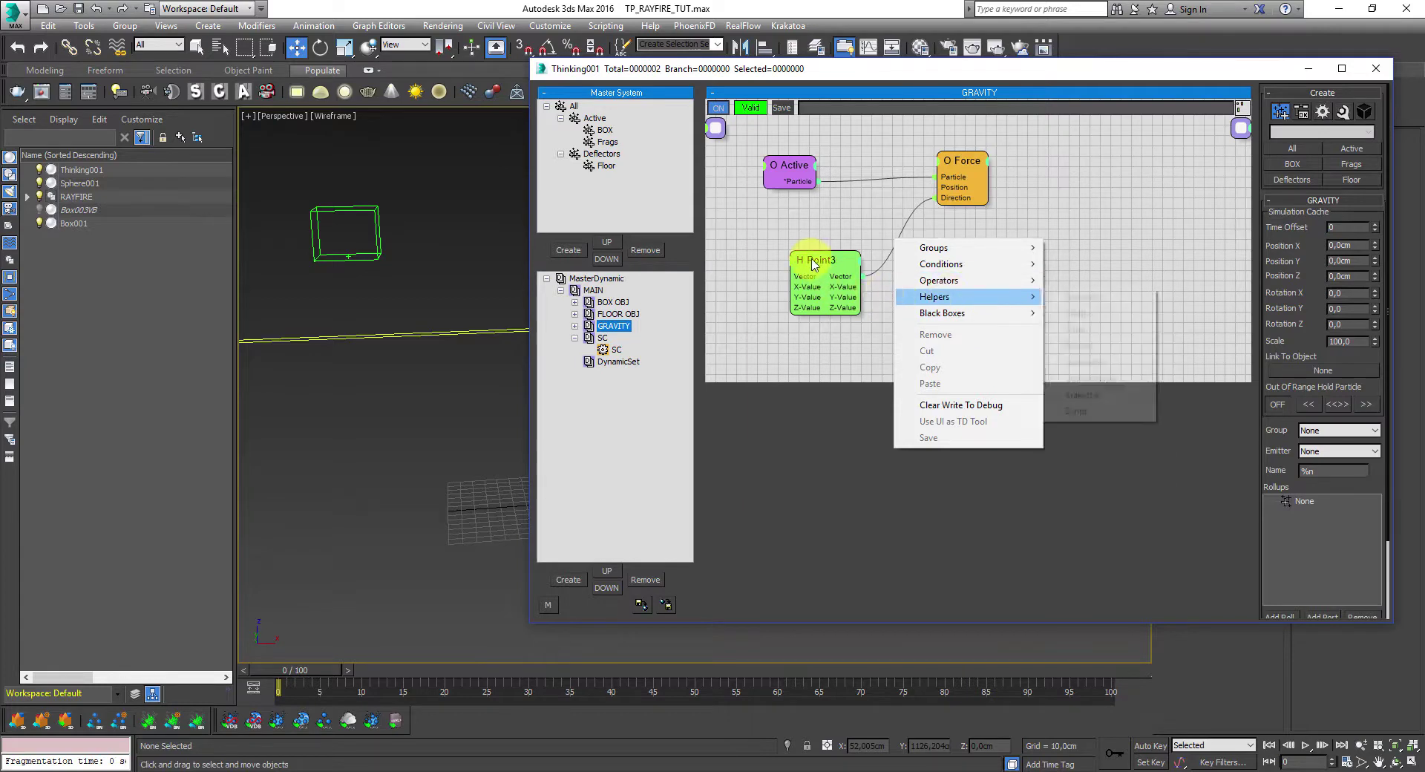
mouse_move(928, 296)
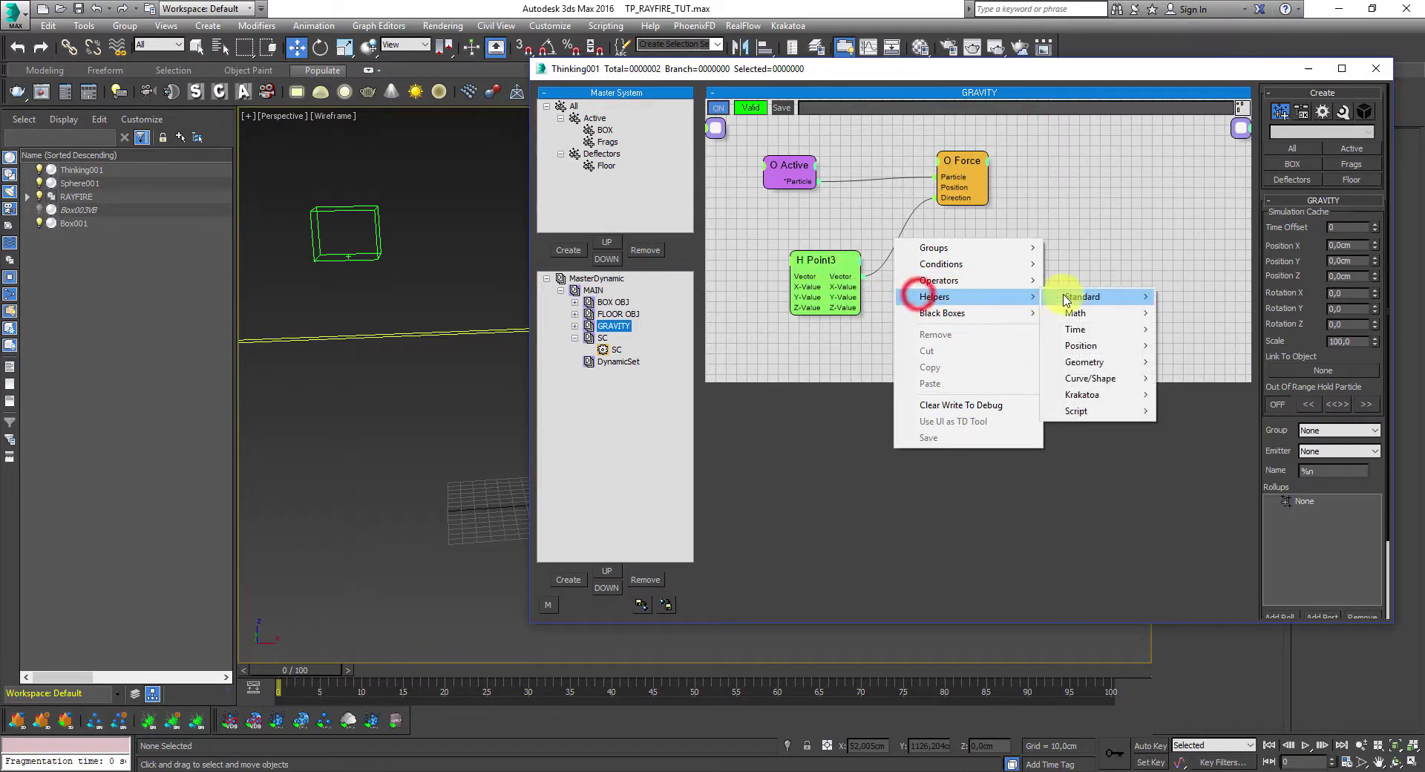
mouse_move(1121, 314)
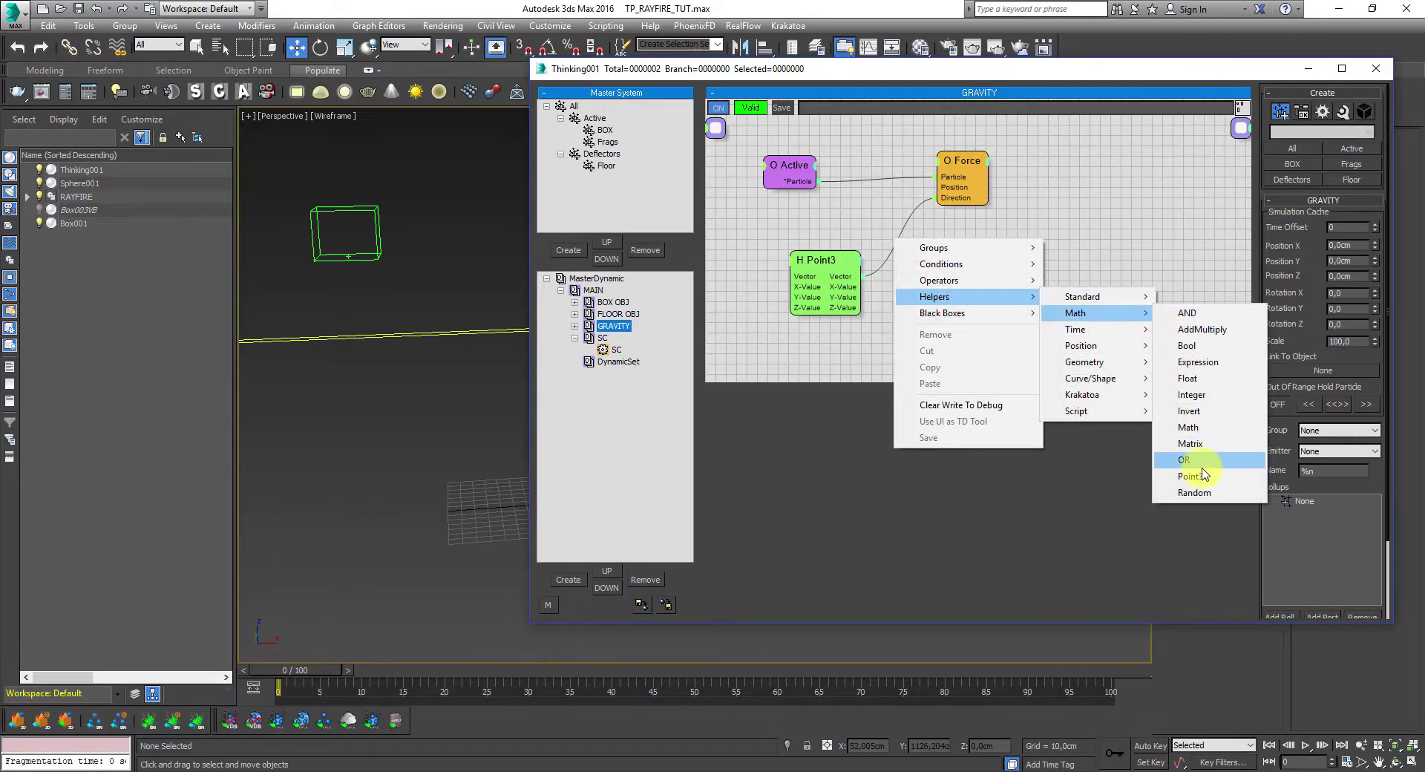
right_click(962, 171)
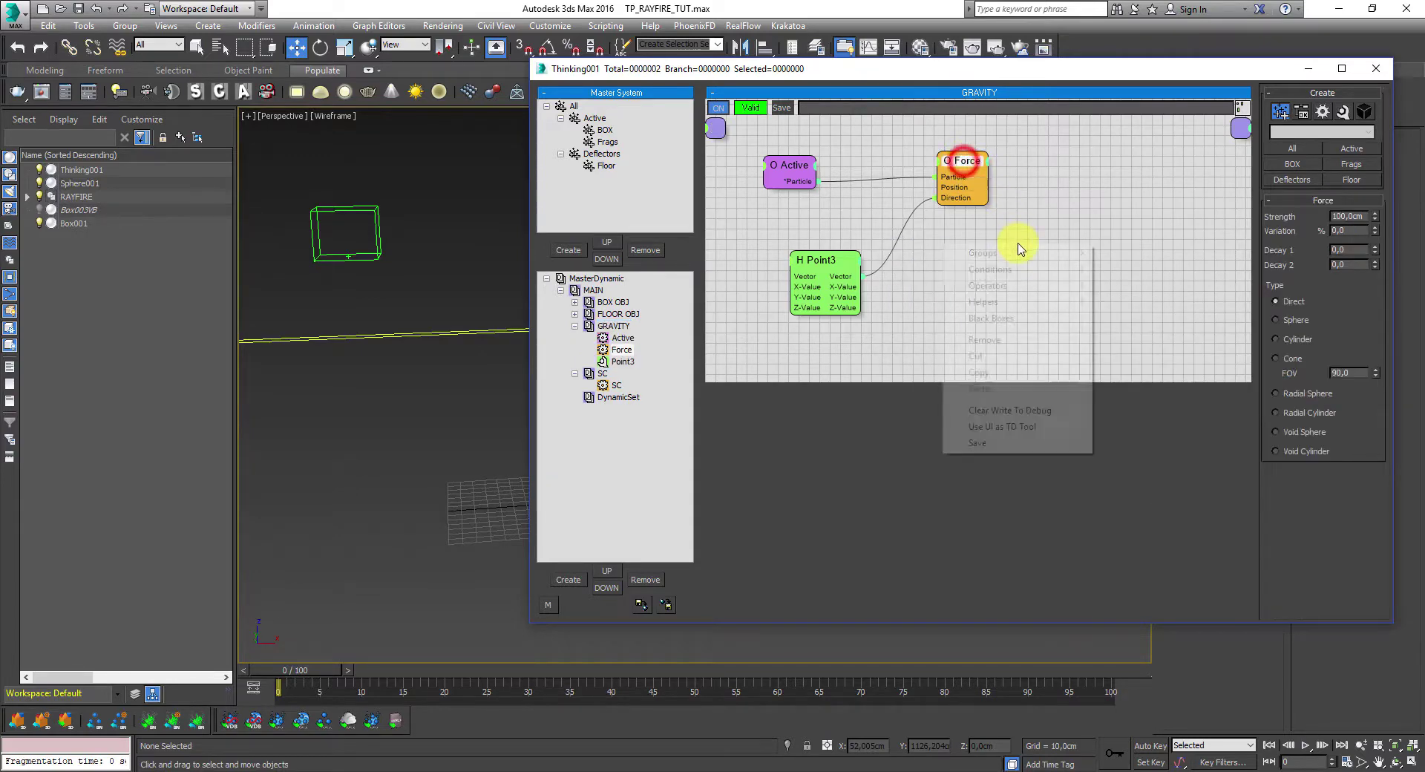
click(1012, 283)
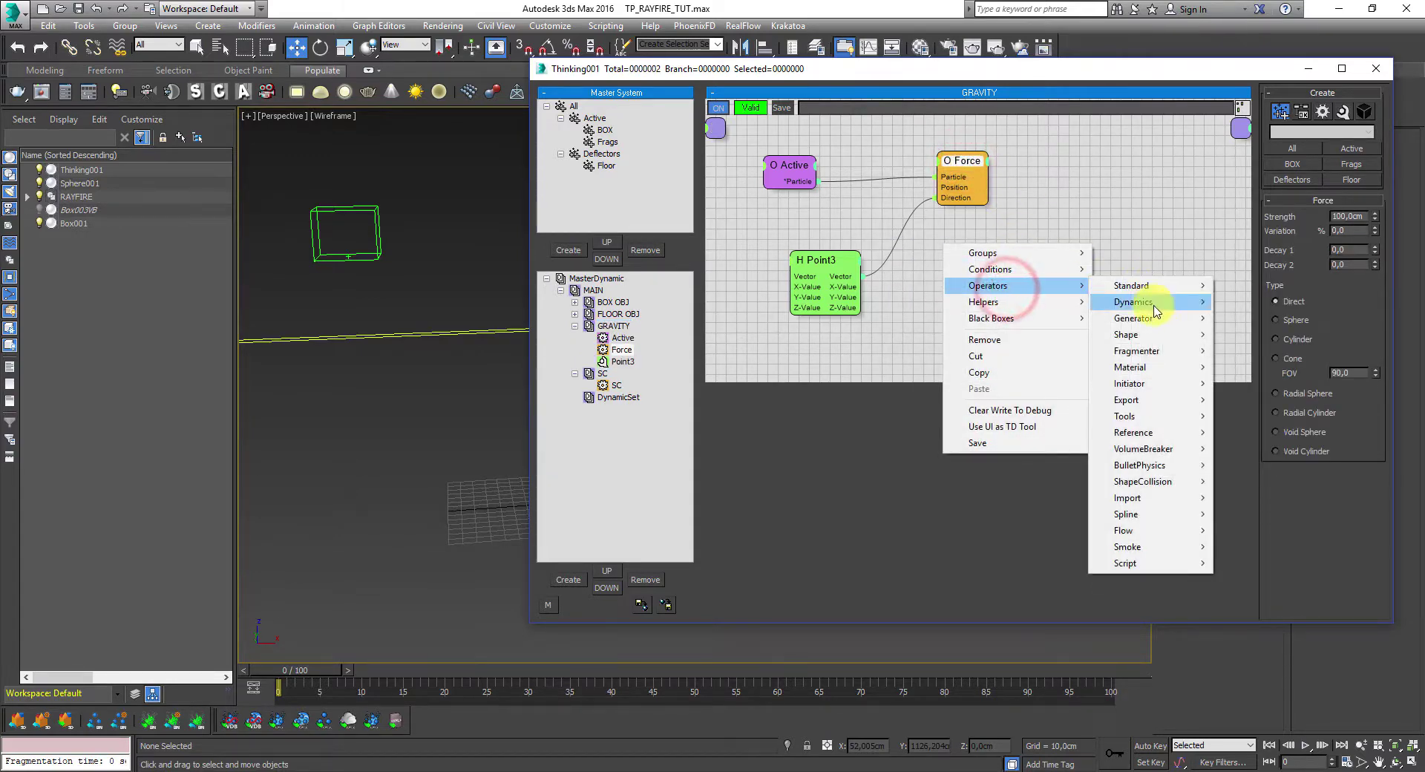
mouse_move(1173, 304)
click(1141, 192)
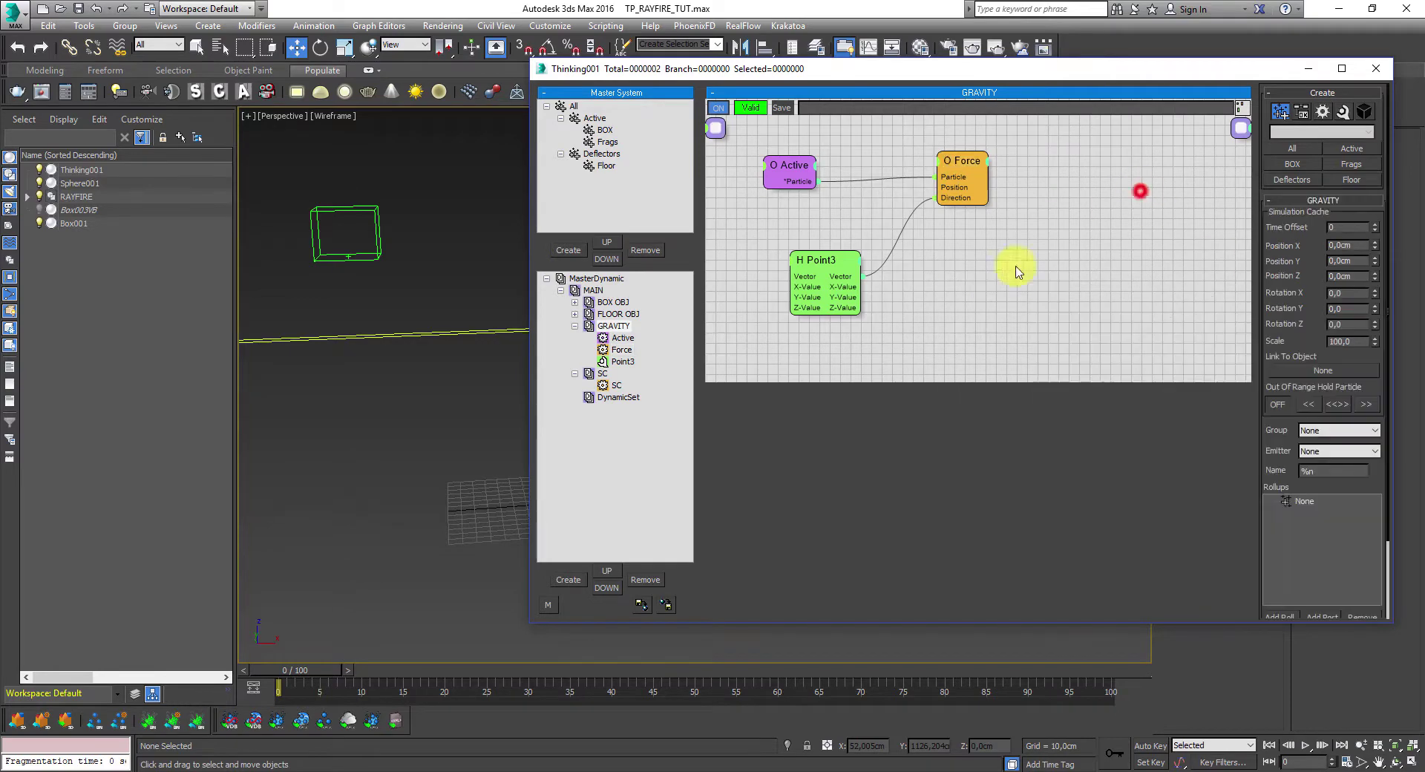
- Reposition the SC operator in the SC set and assign Active as its particle group and Deflectors as its deflector group
click(602, 375)
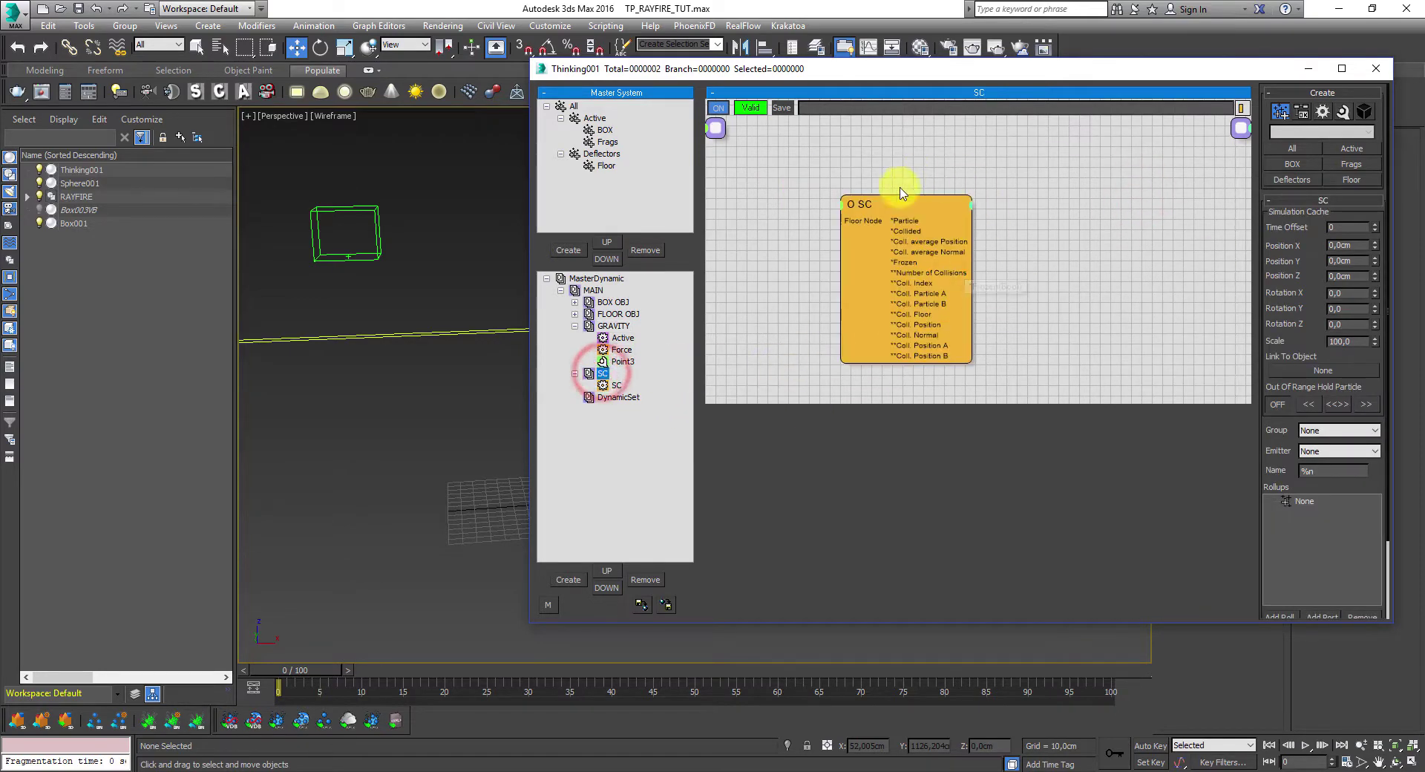
mouse_move(899, 200)
mouse_down()
mouse_move(833, 191)
mouse_move(898, 185)
mouse_up()
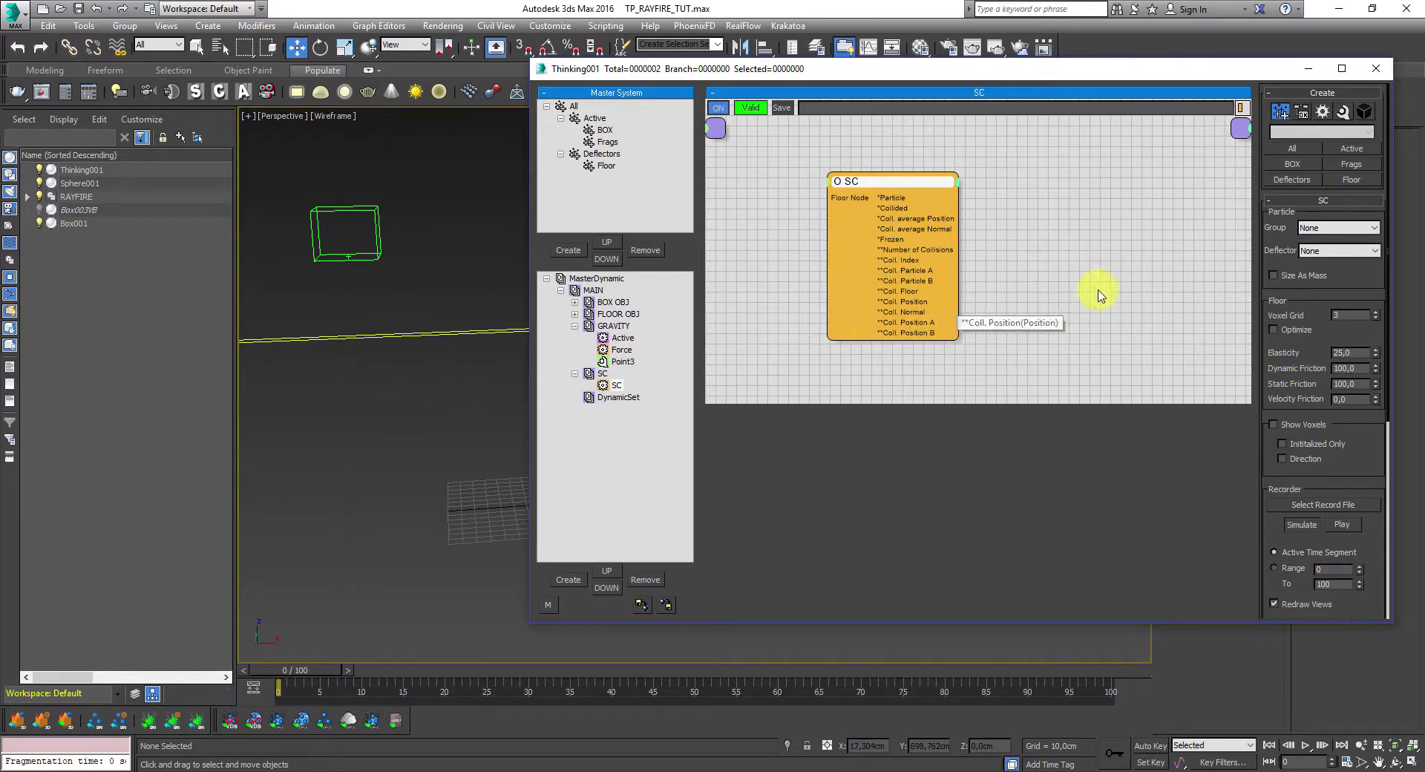
click(1328, 233)
click(1313, 263)
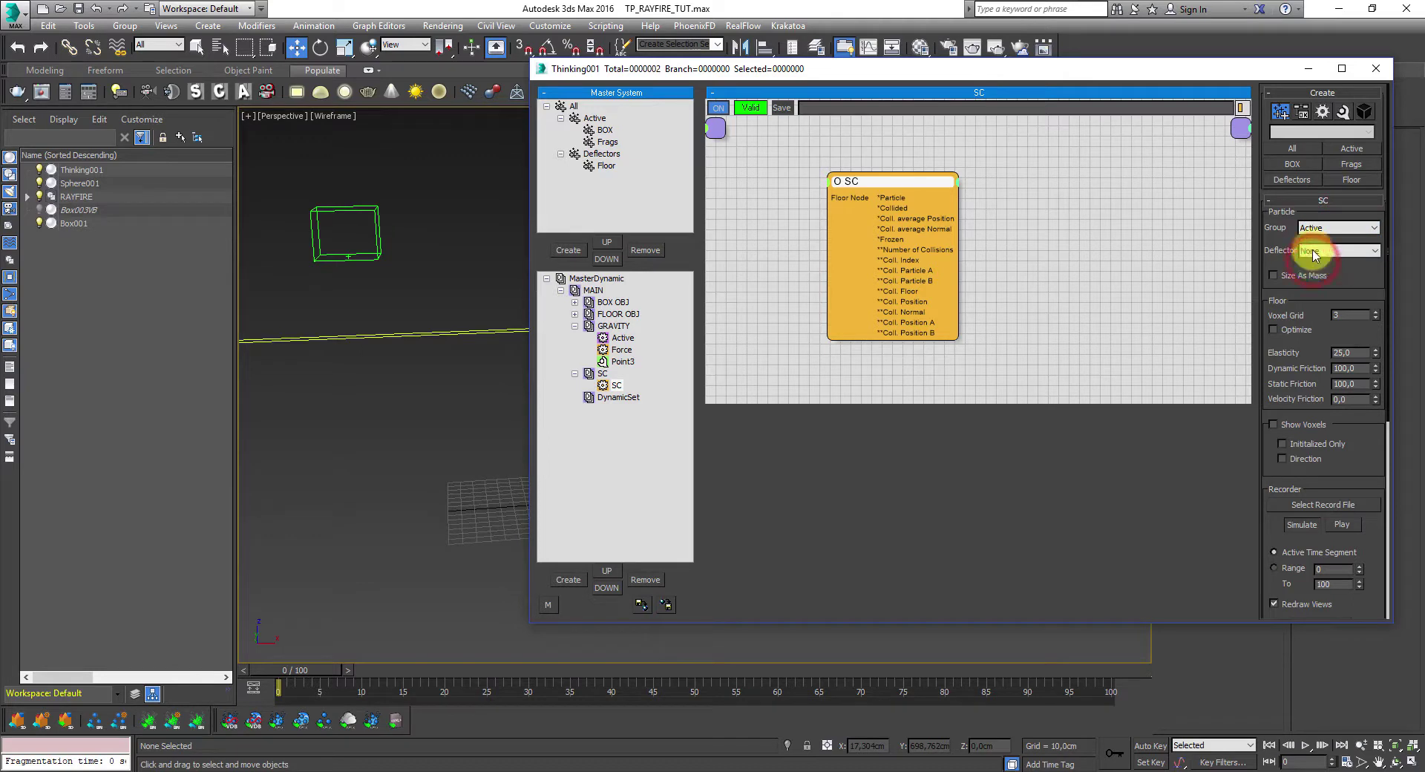
click(1315, 253)
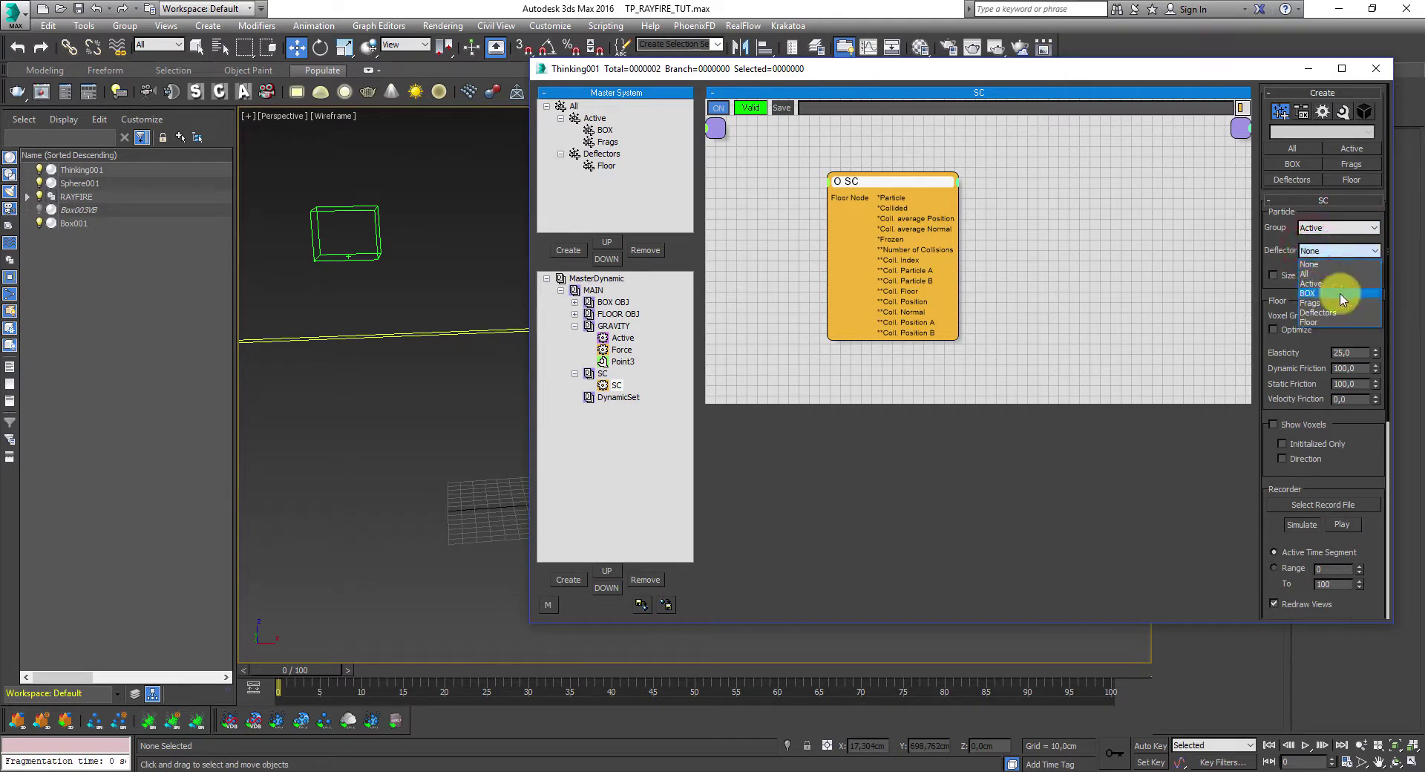
click(1329, 312)
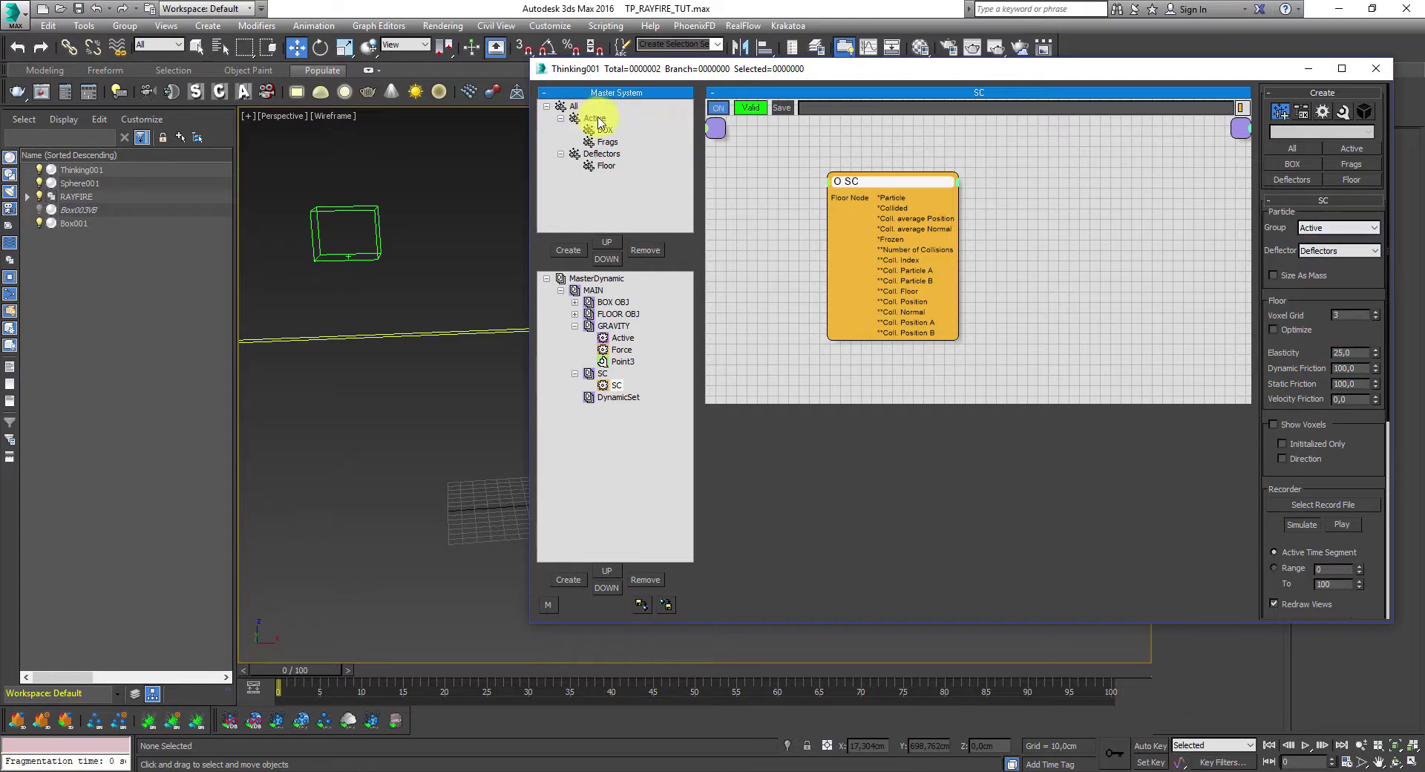
- Look over the Active and Deflectors group hierarchy, reselect the SC operator and enable Optimize in its floor settings
click(560, 118)
click(561, 130)
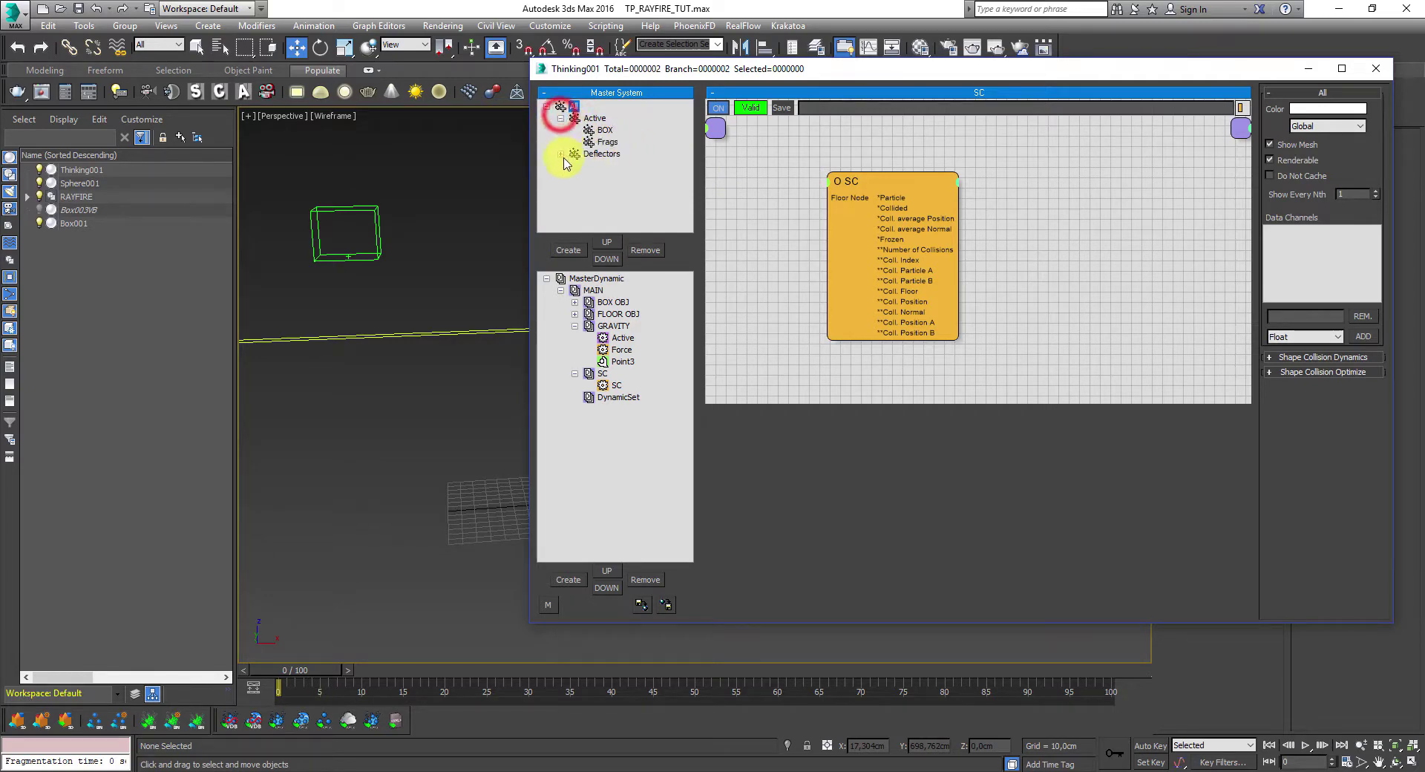
click(560, 153)
click(880, 184)
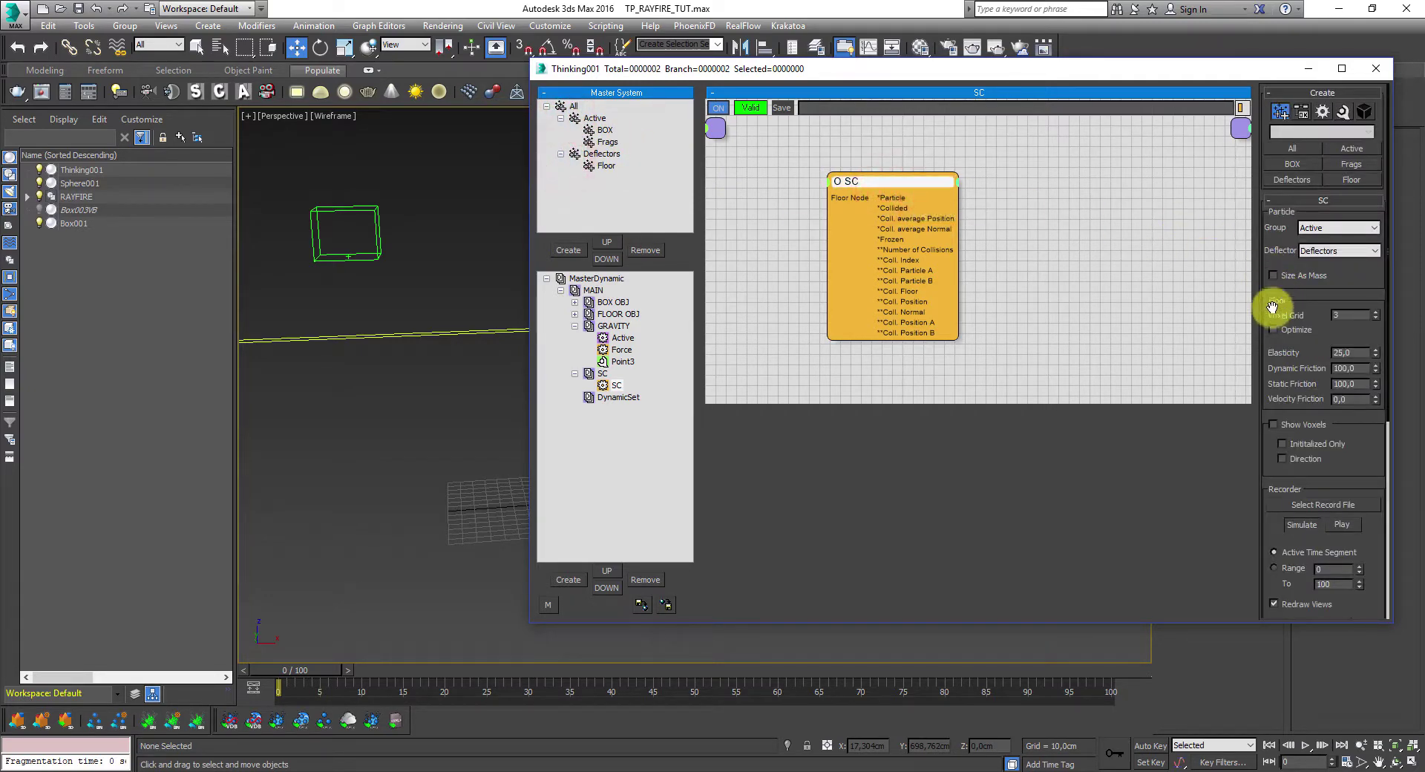
click(1277, 332)
- Minimize the particle editor, turn off real-time playback and set the animation end time to 300
click(1308, 68)
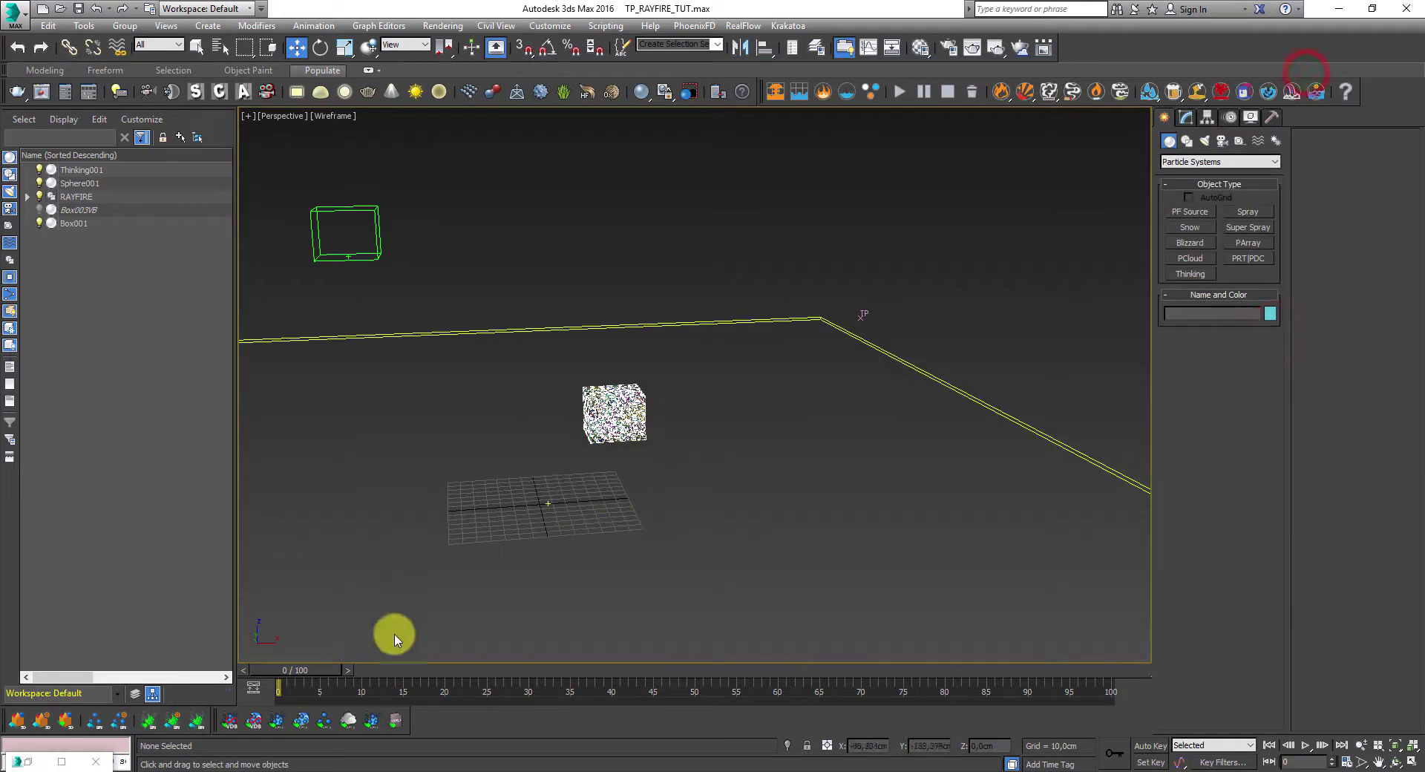
drag(310, 675, 238, 661)
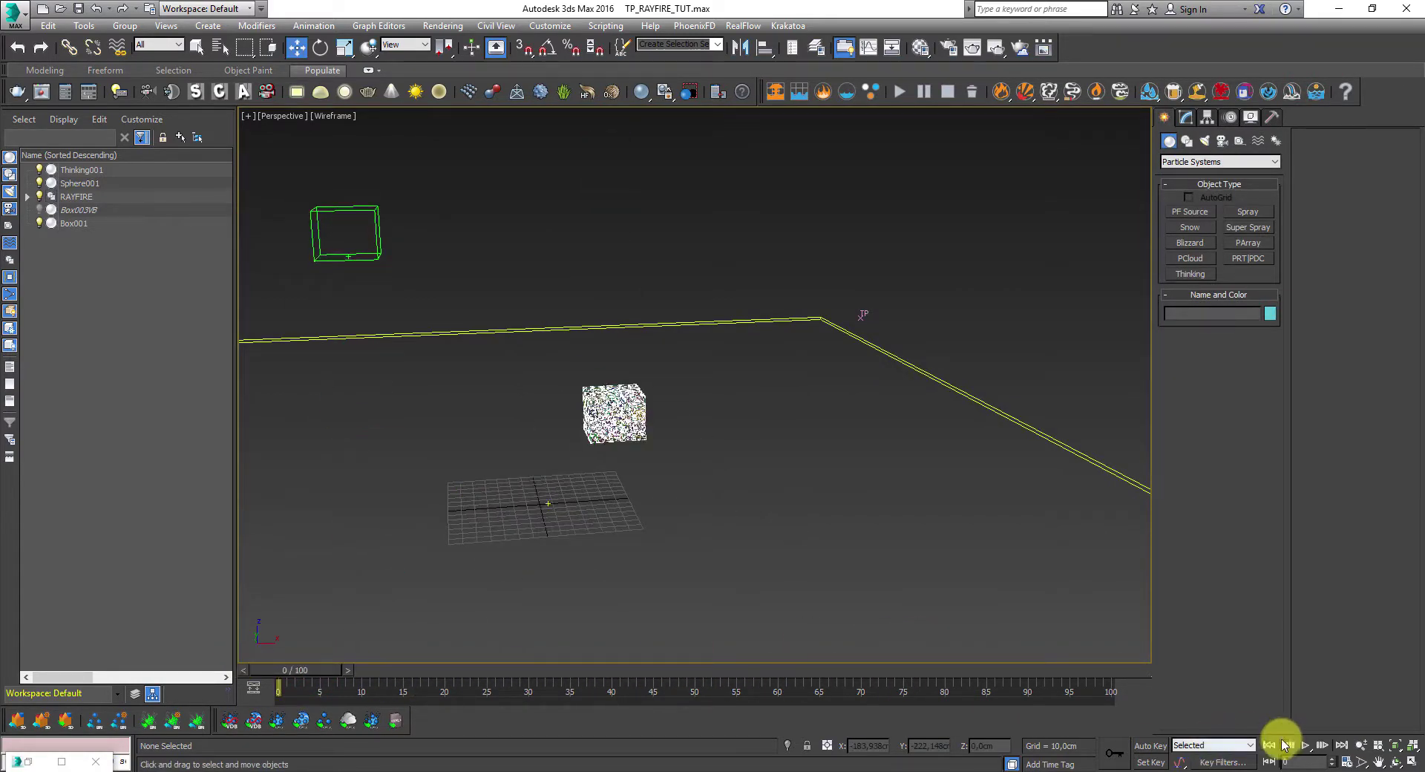
right_click(1307, 746)
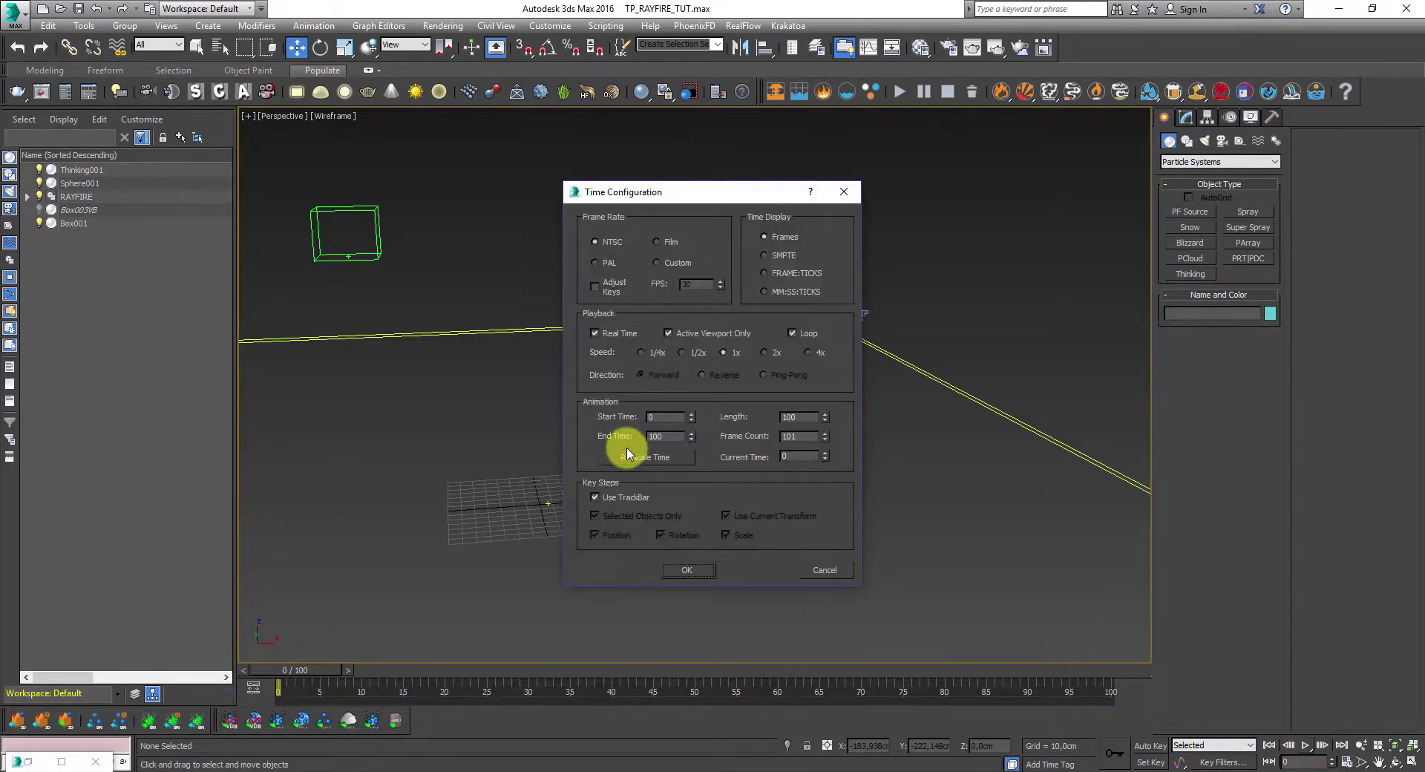
click(594, 333)
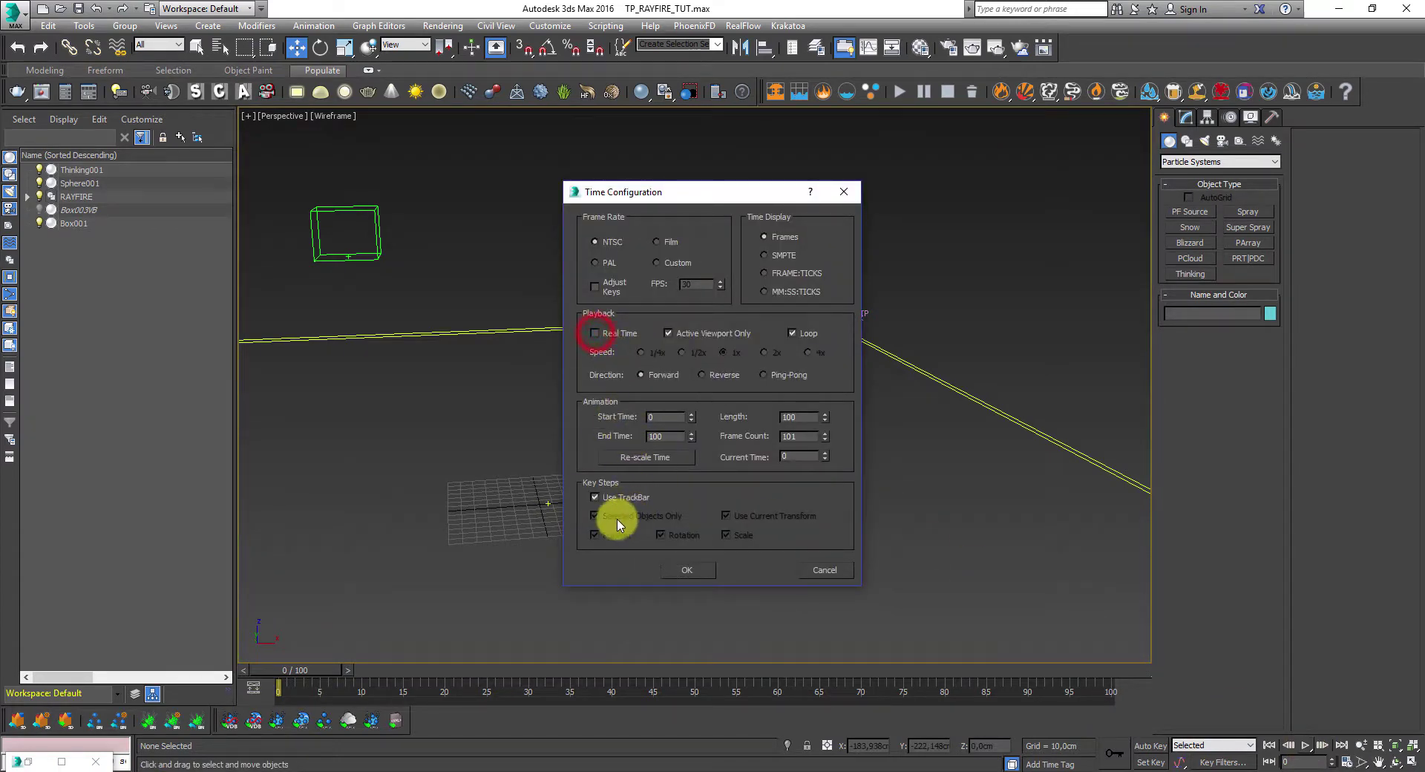
double_click(675, 437)
click(686, 570)
- Frame the boxes and floor in the perspective viewport and switch its display from wireframe to Shaded
middle_drag(523, 436, 674, 432)
scroll(649, 431, down, 5)
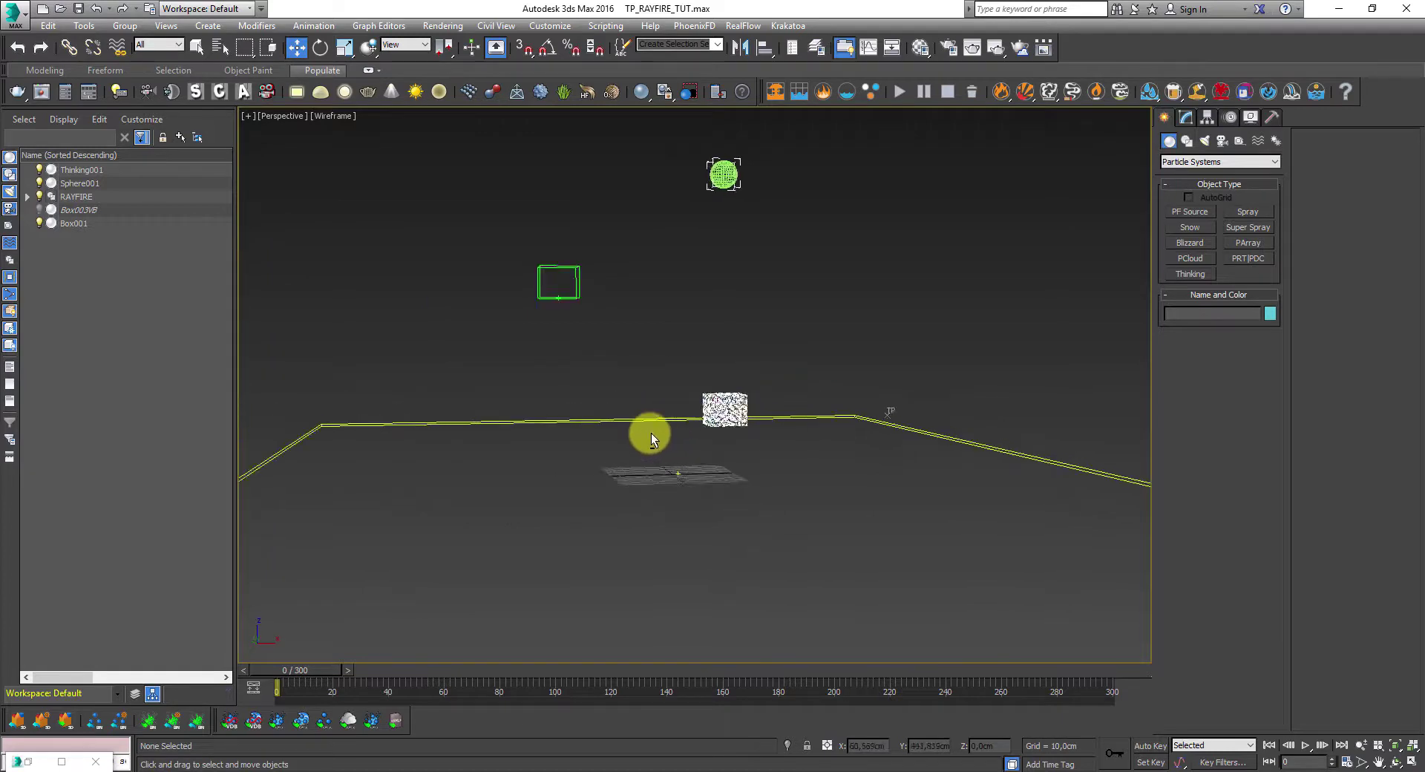
click(331, 117)
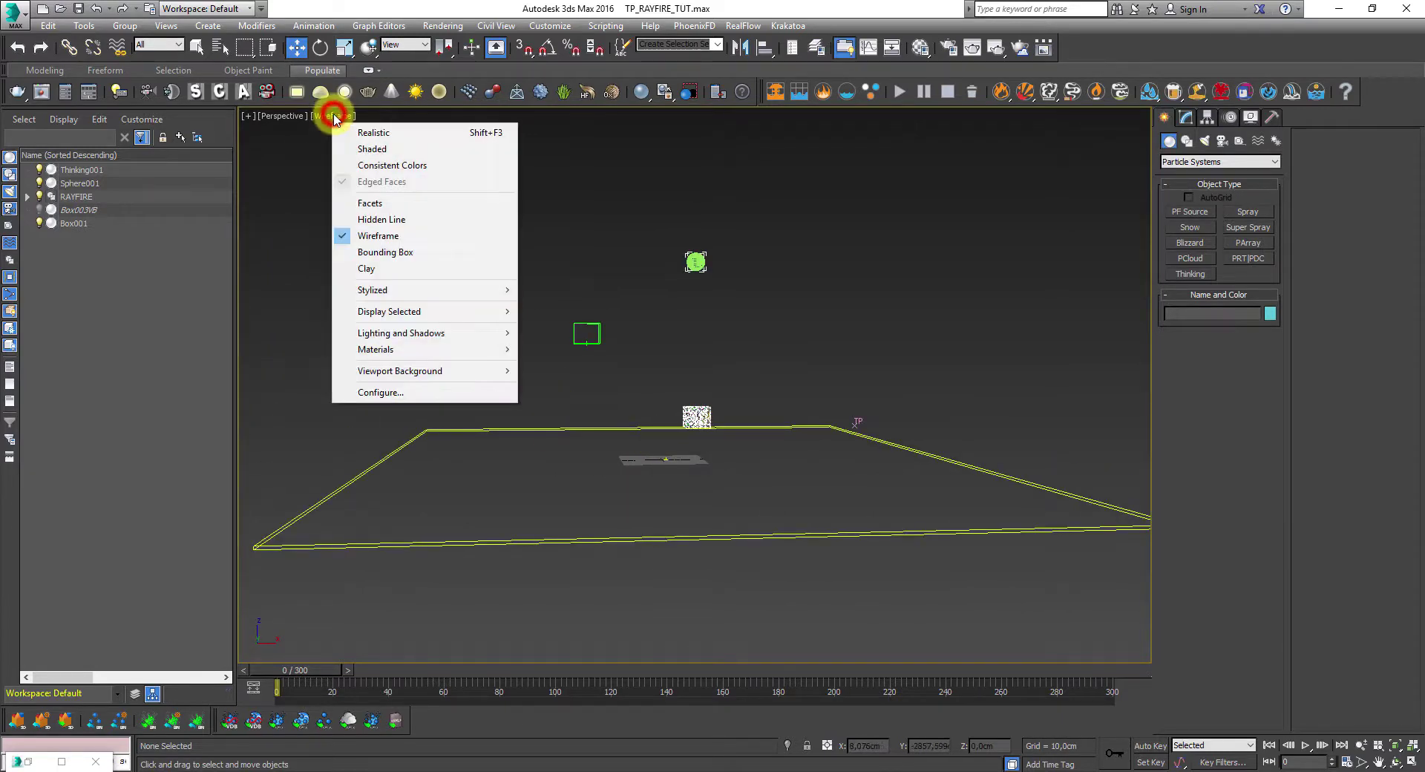
click(369, 147)
scroll(635, 438, up, 4)
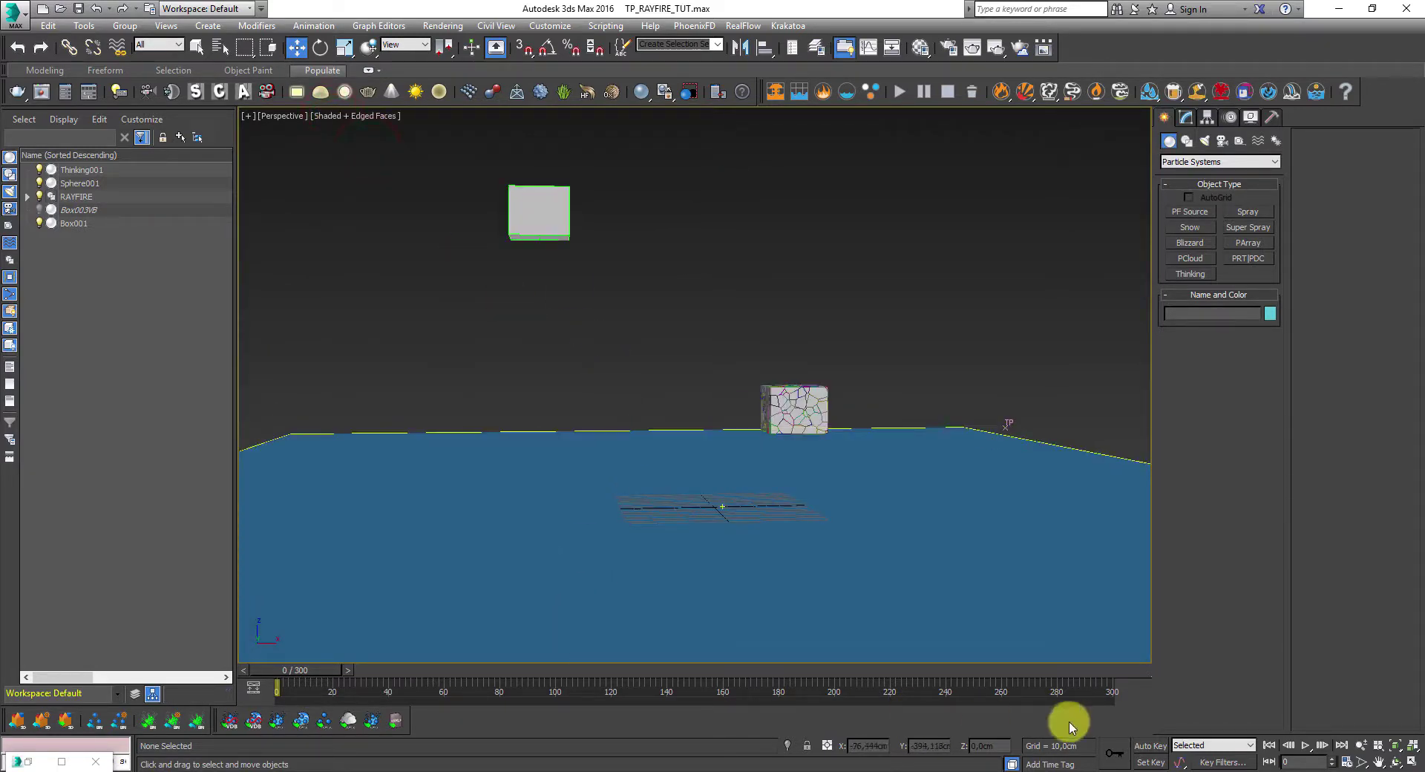
- Play the simulation twice from frame 0, inspect the box from floor level and return the timeline to frame 0
click(1305, 746)
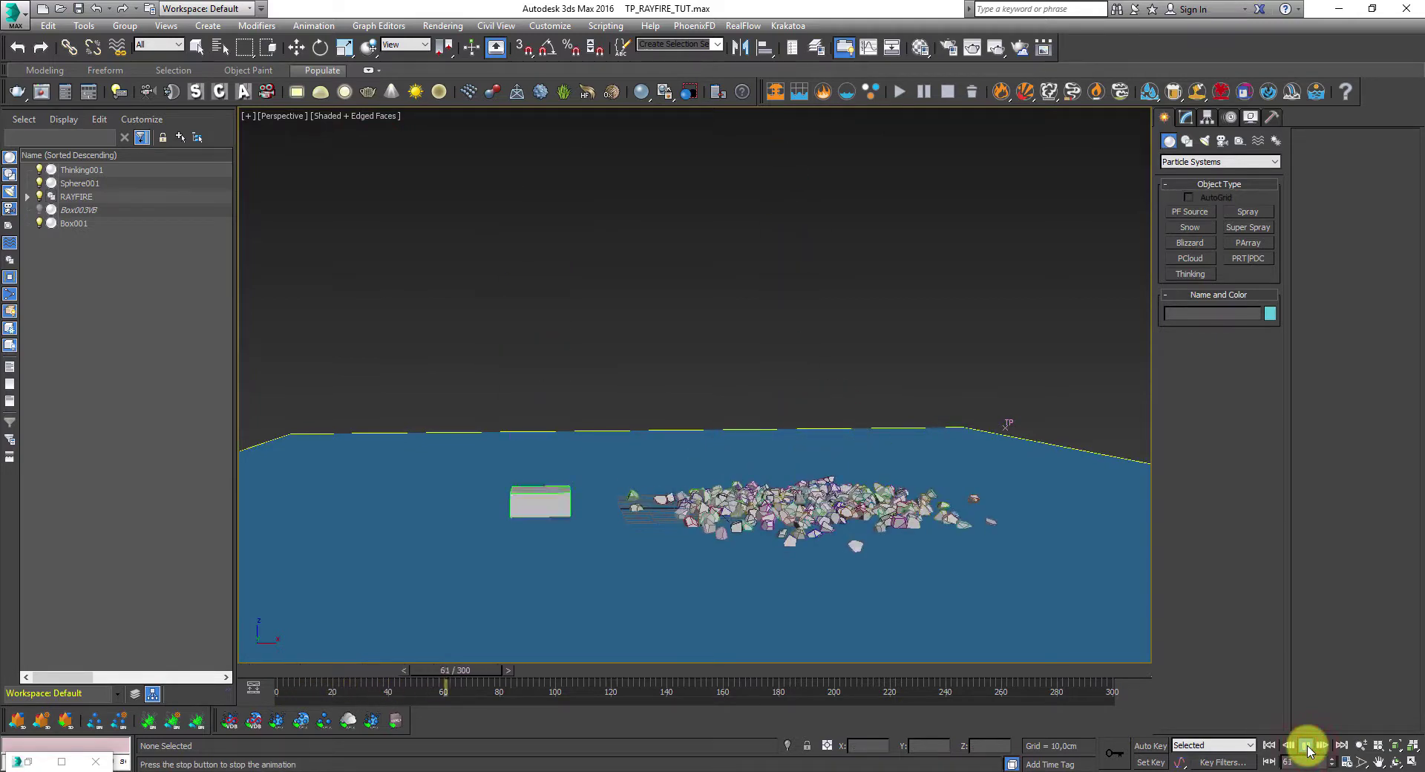
click(1307, 747)
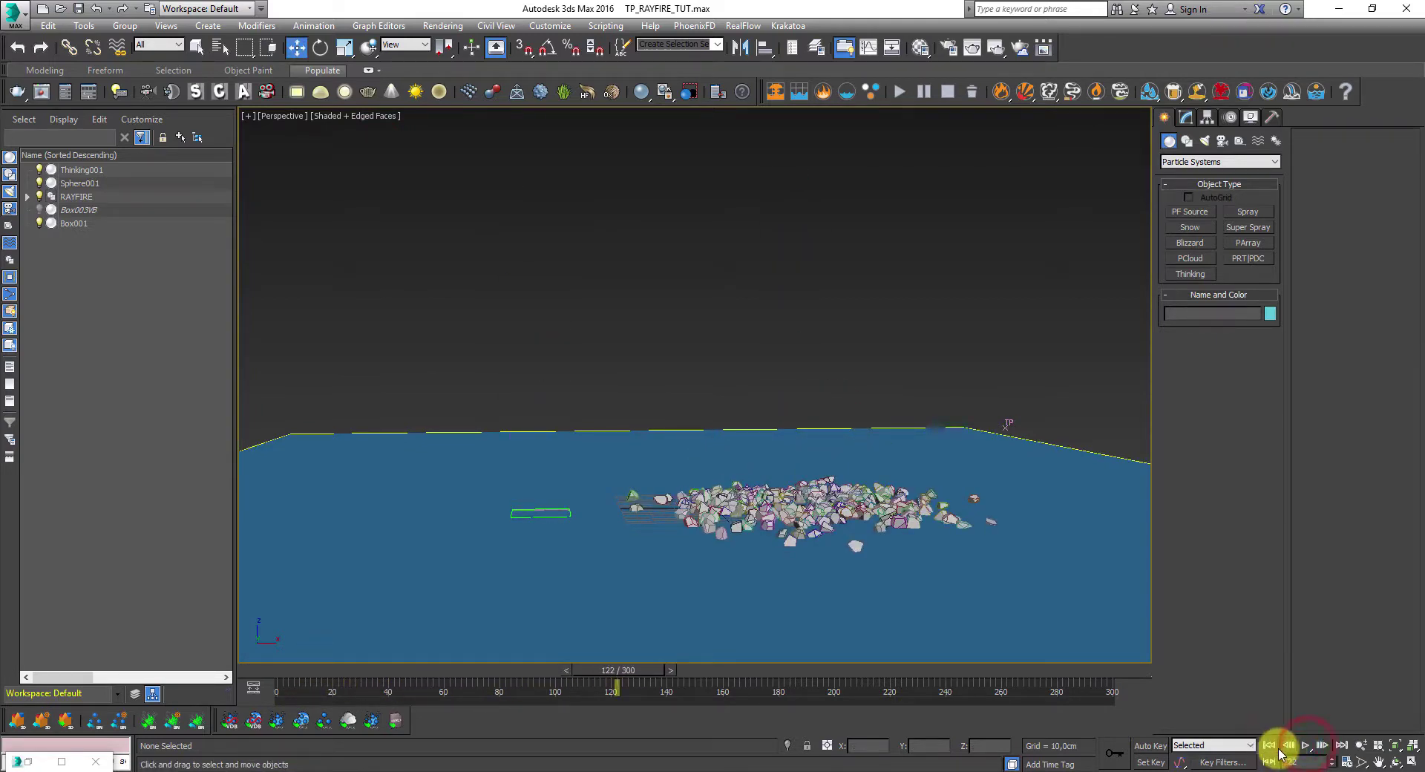
click(1271, 746)
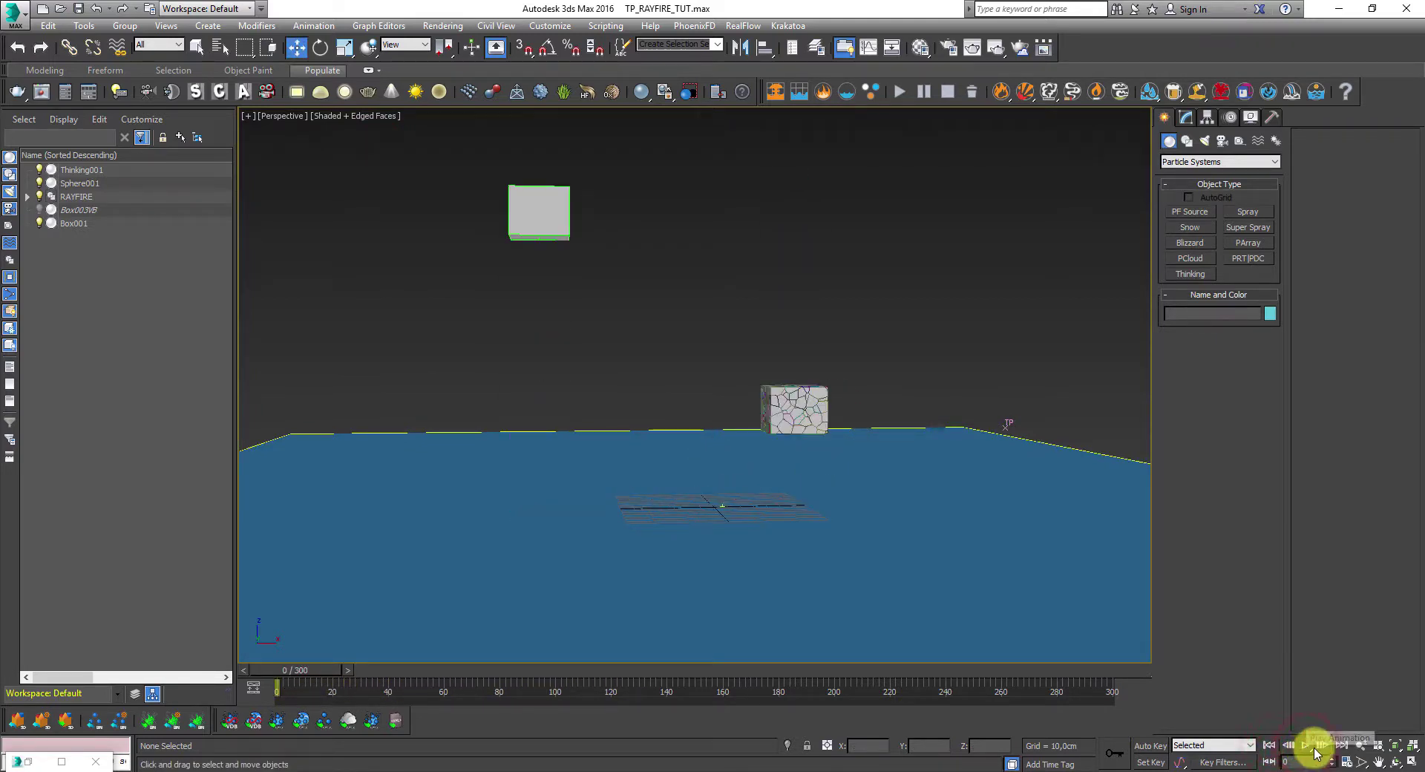
click(1306, 746)
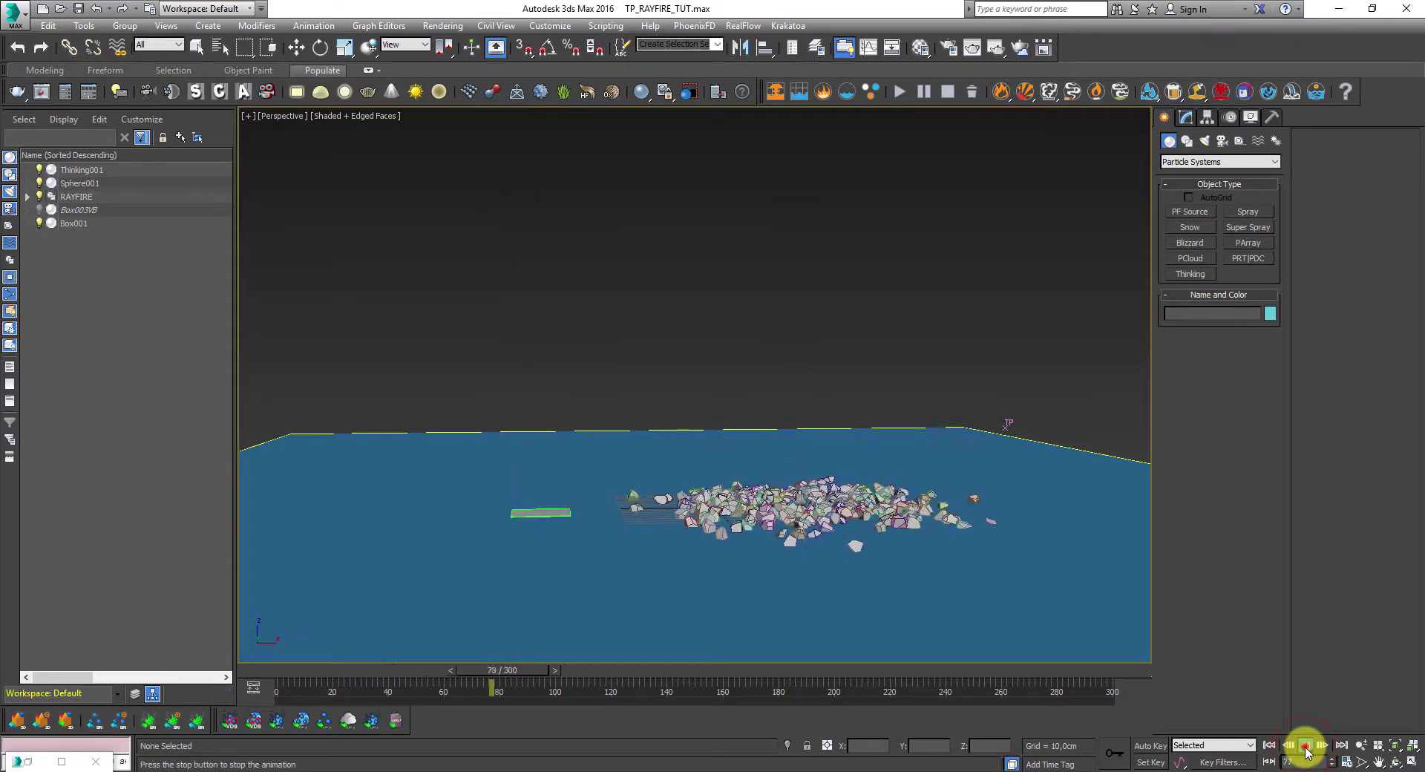
click(1307, 747)
alt+middle_drag(796, 533, 698, 526)
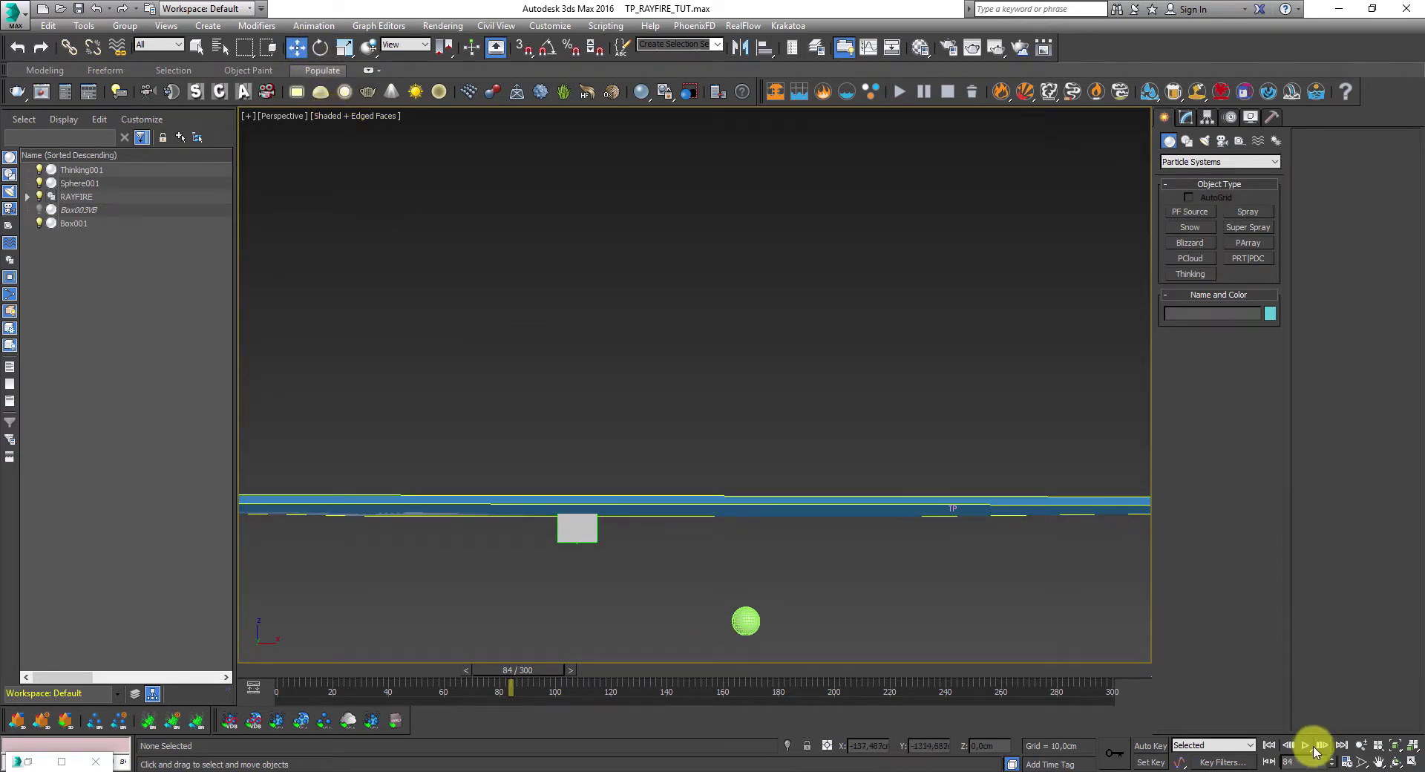
drag(514, 669, 267, 672)
- Restore the particle editor, examine the MasterDynamic subsampling settings and step the timeline one frame forward and back
click(27, 760)
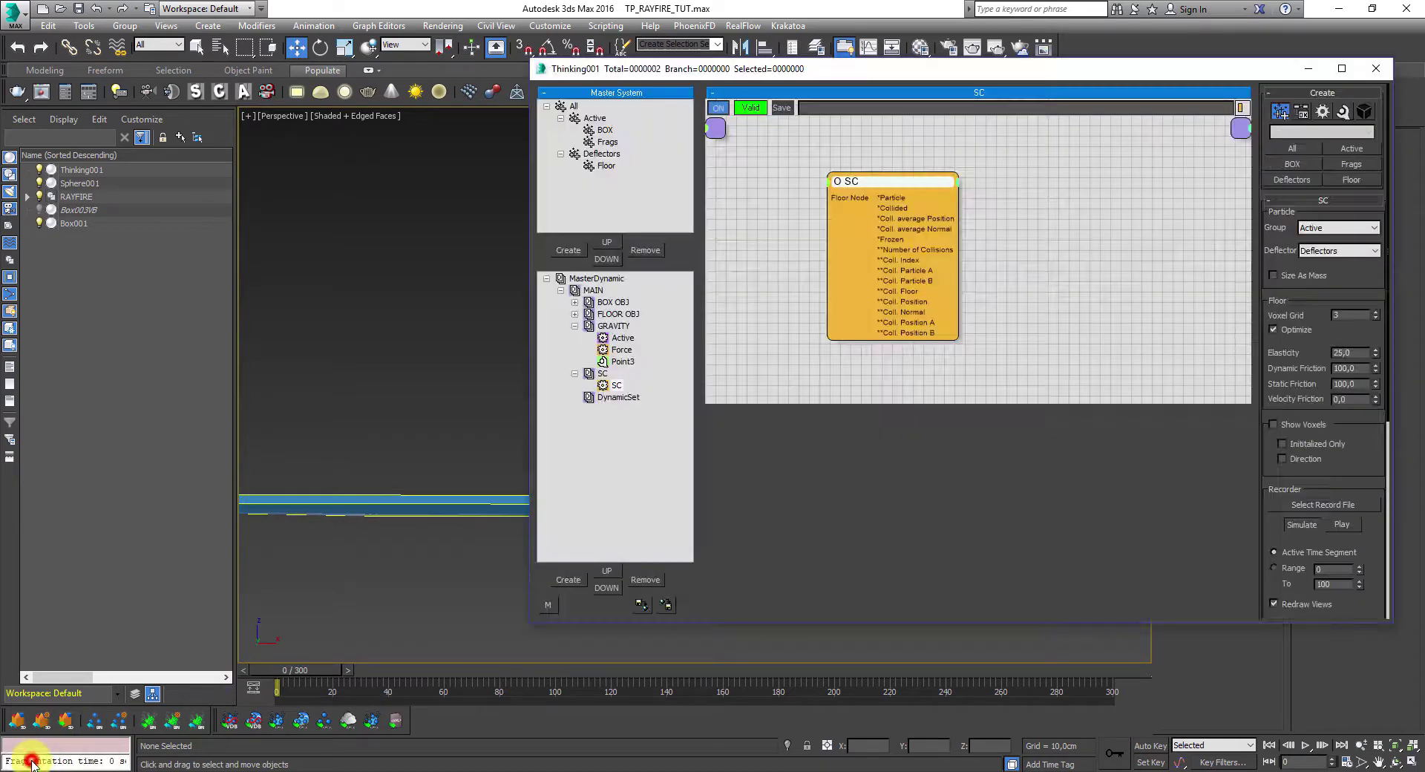
click(597, 279)
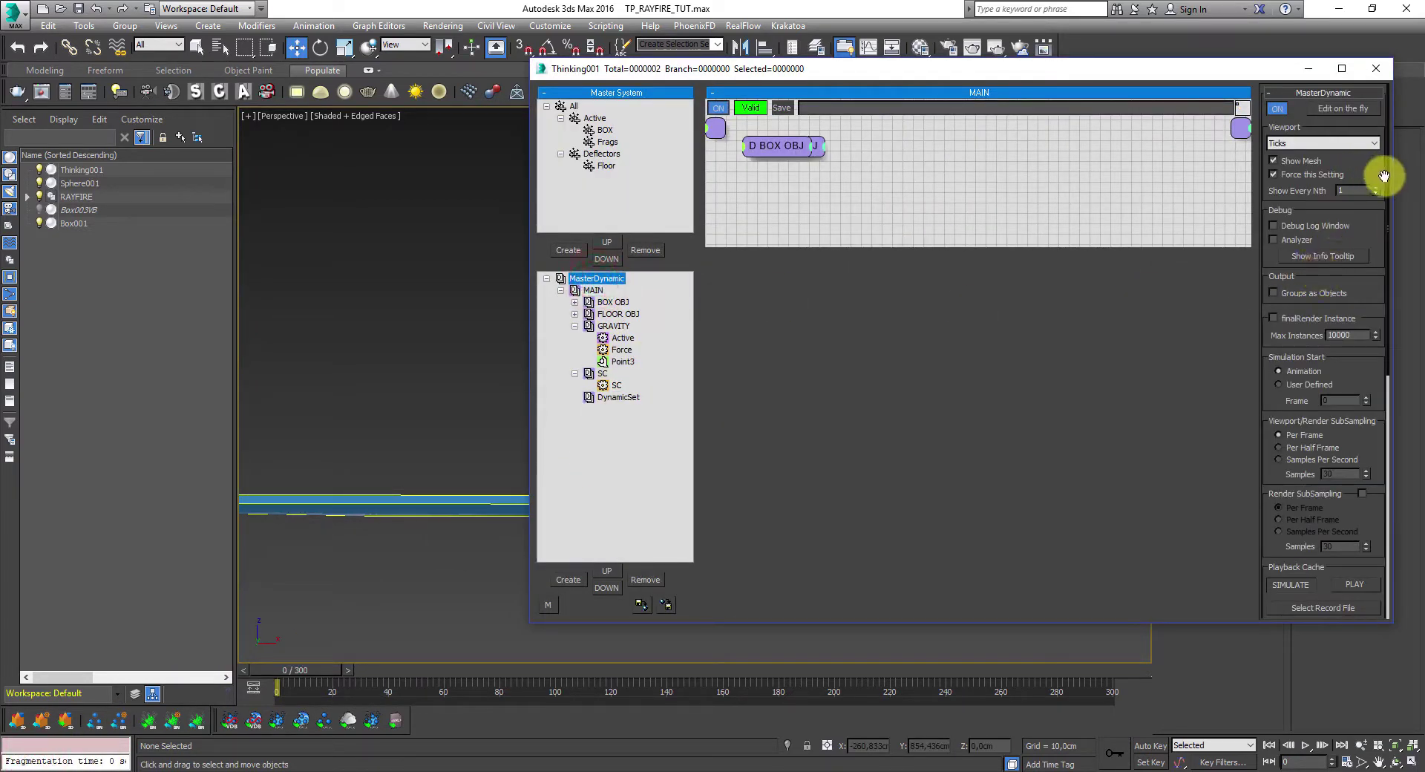
drag(1386, 178, 1368, 296)
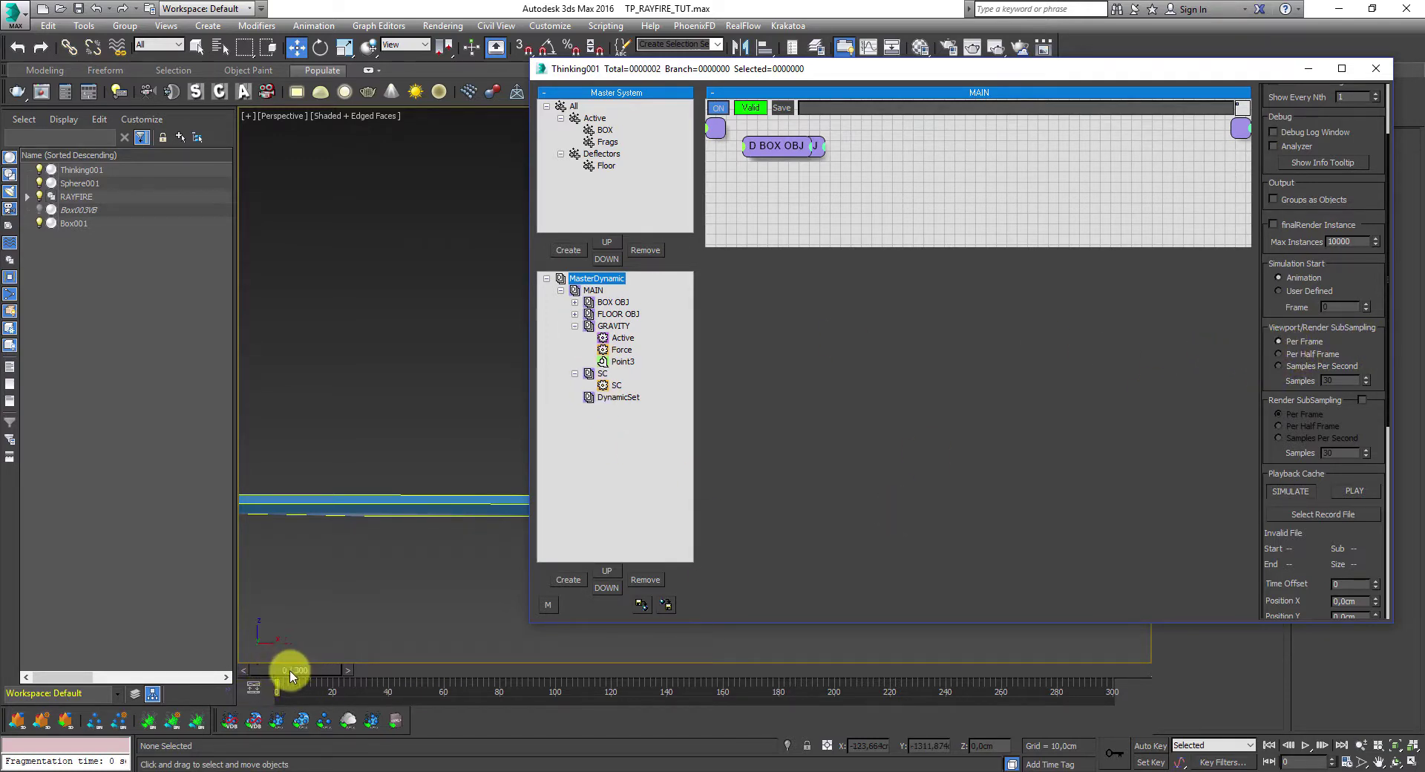
click(349, 670)
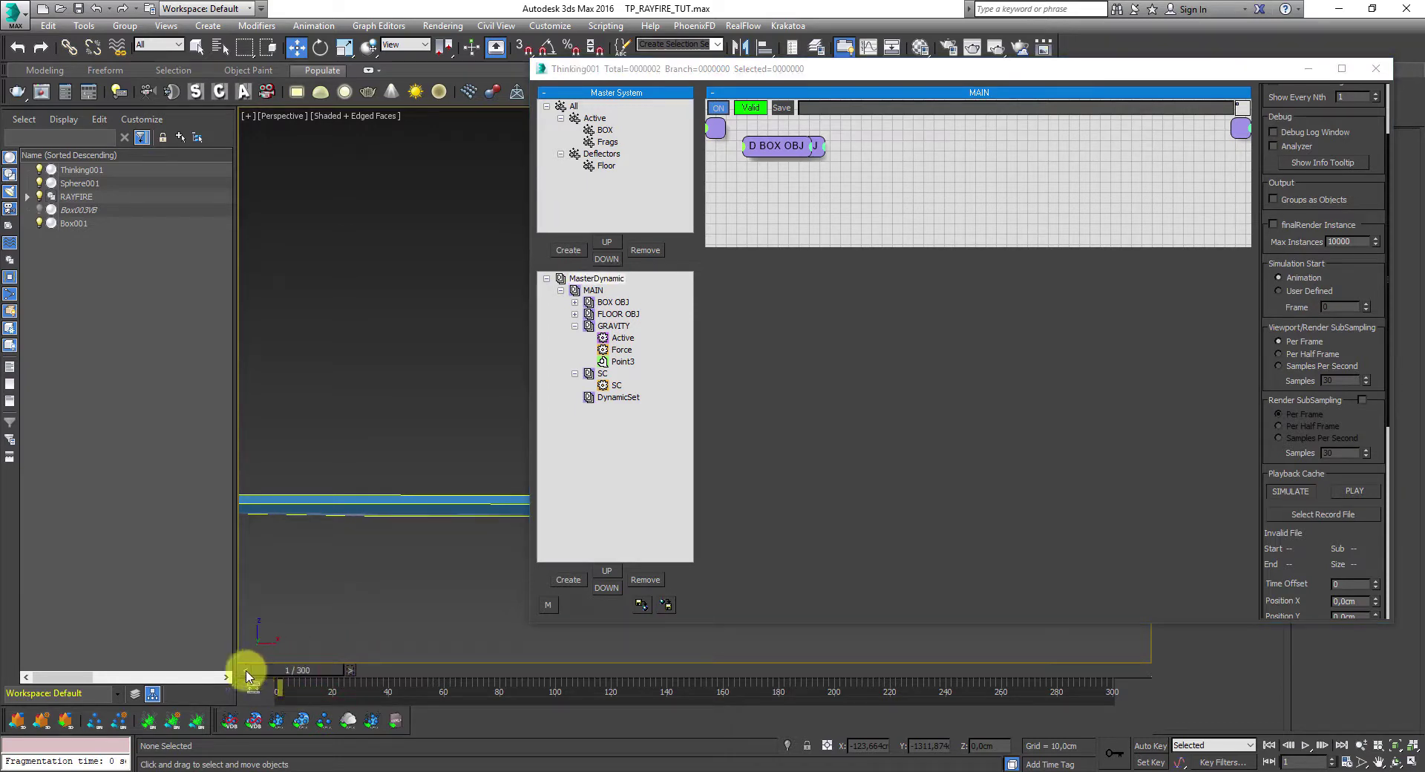
click(245, 670)
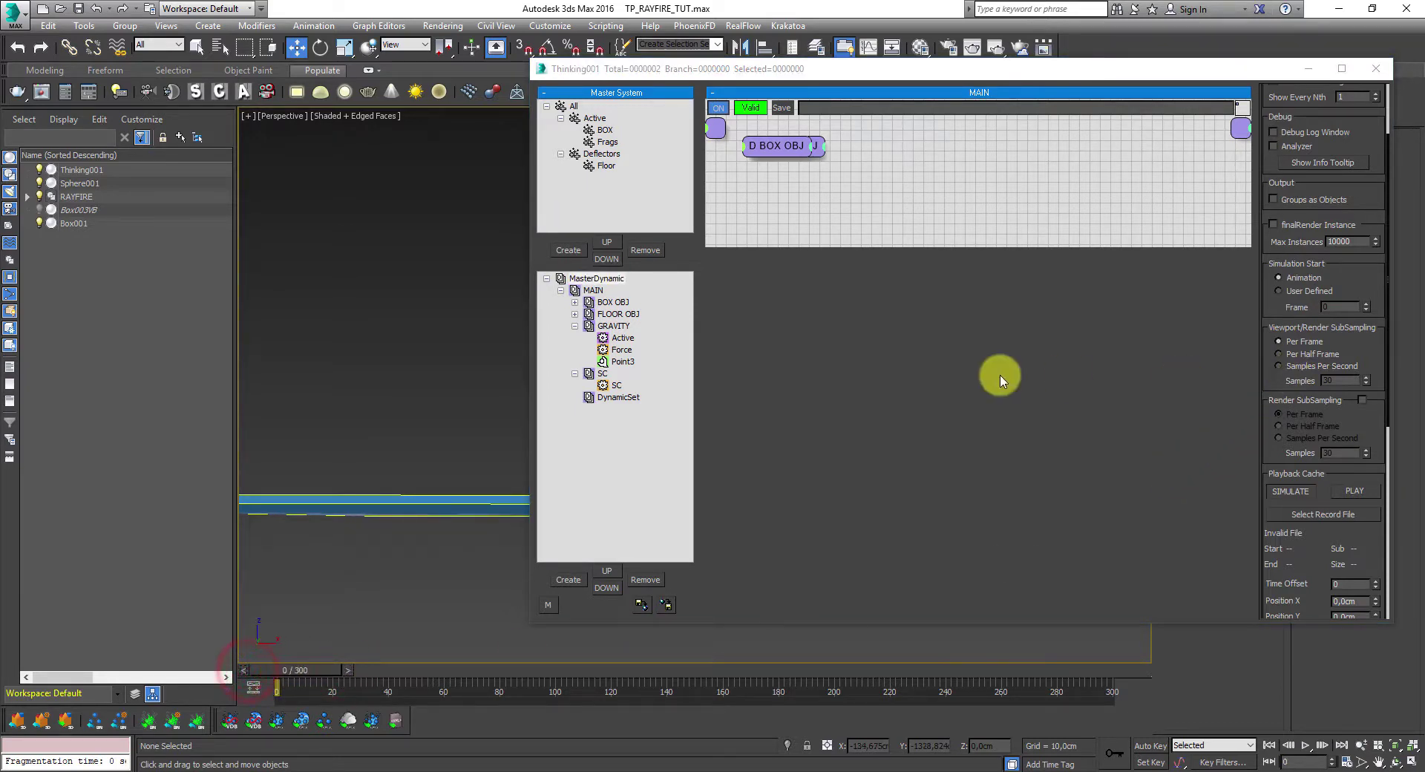
- Collapse the GRAVITY branch, review the object sets under MAIN and reopen the MasterDynamic settings
click(575, 326)
click(587, 279)
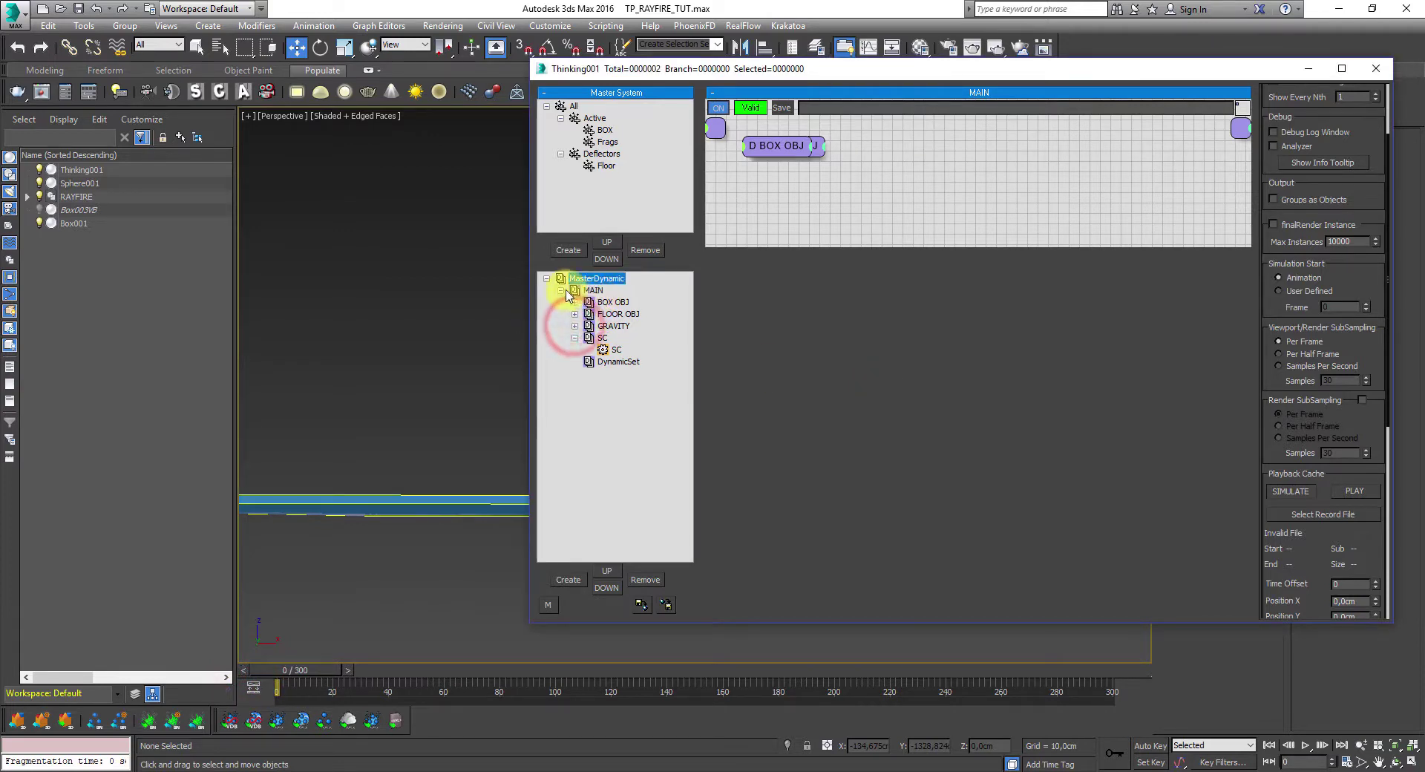
click(607, 302)
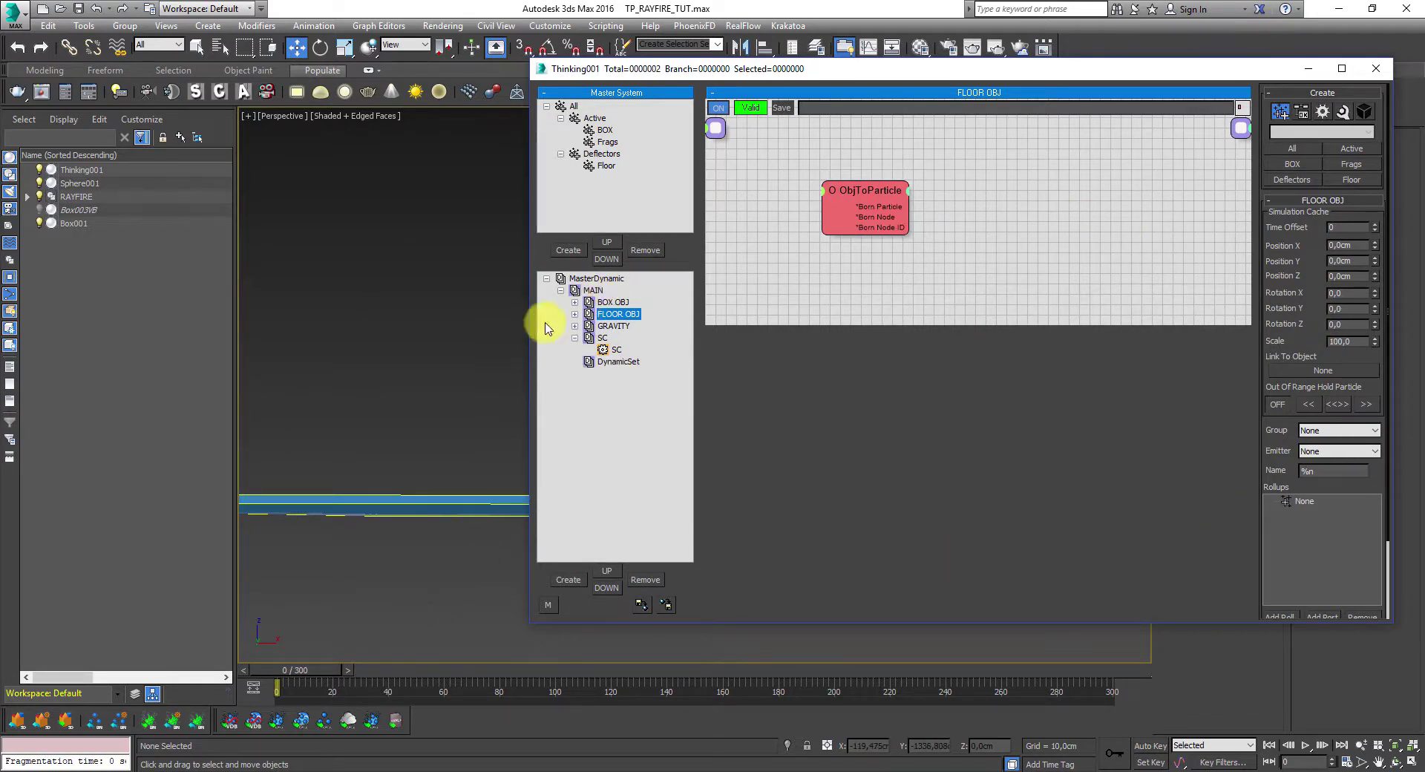
click(590, 291)
click(596, 279)
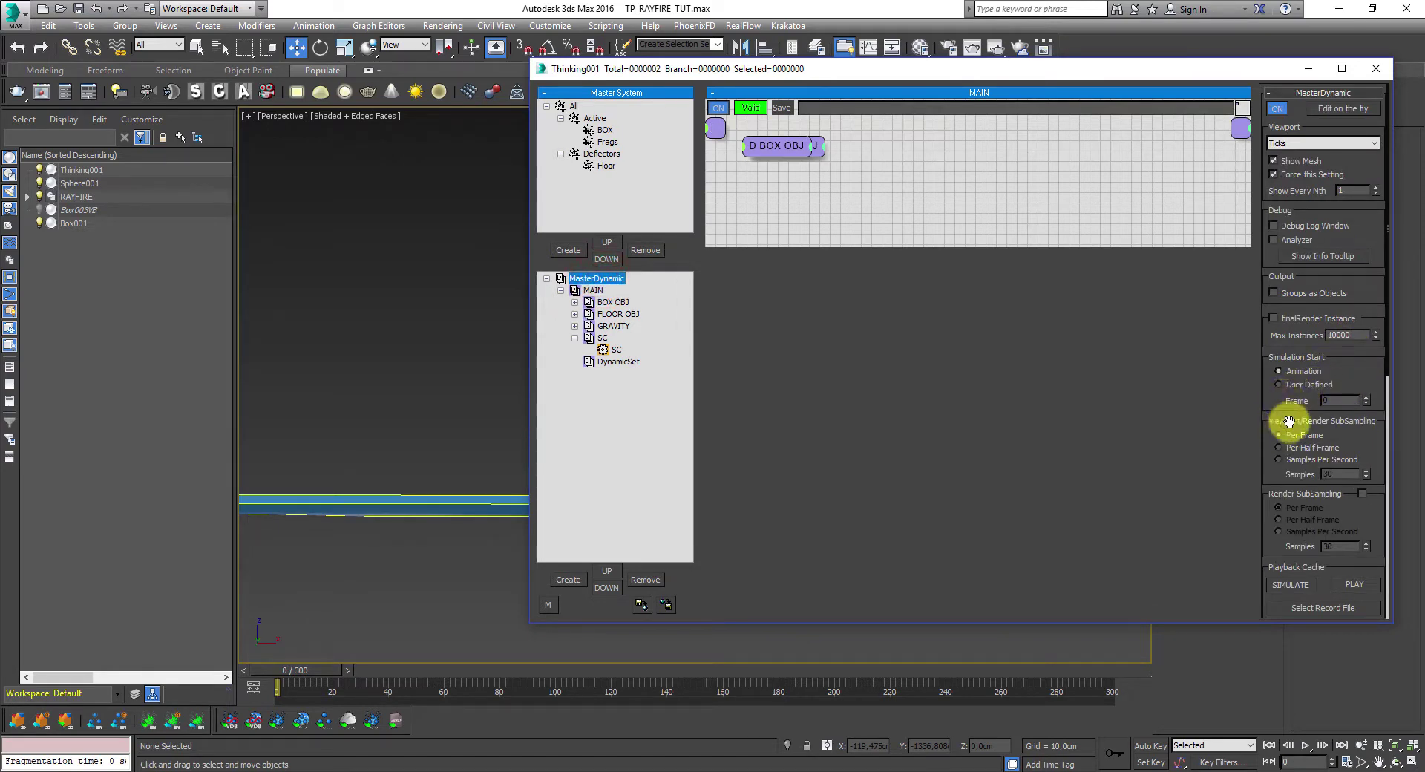
- Set viewport/render subsampling to Samples Per Second, then enable separate render subsampling and set it to Samples Per Second too
click(1287, 464)
double_click(1350, 474)
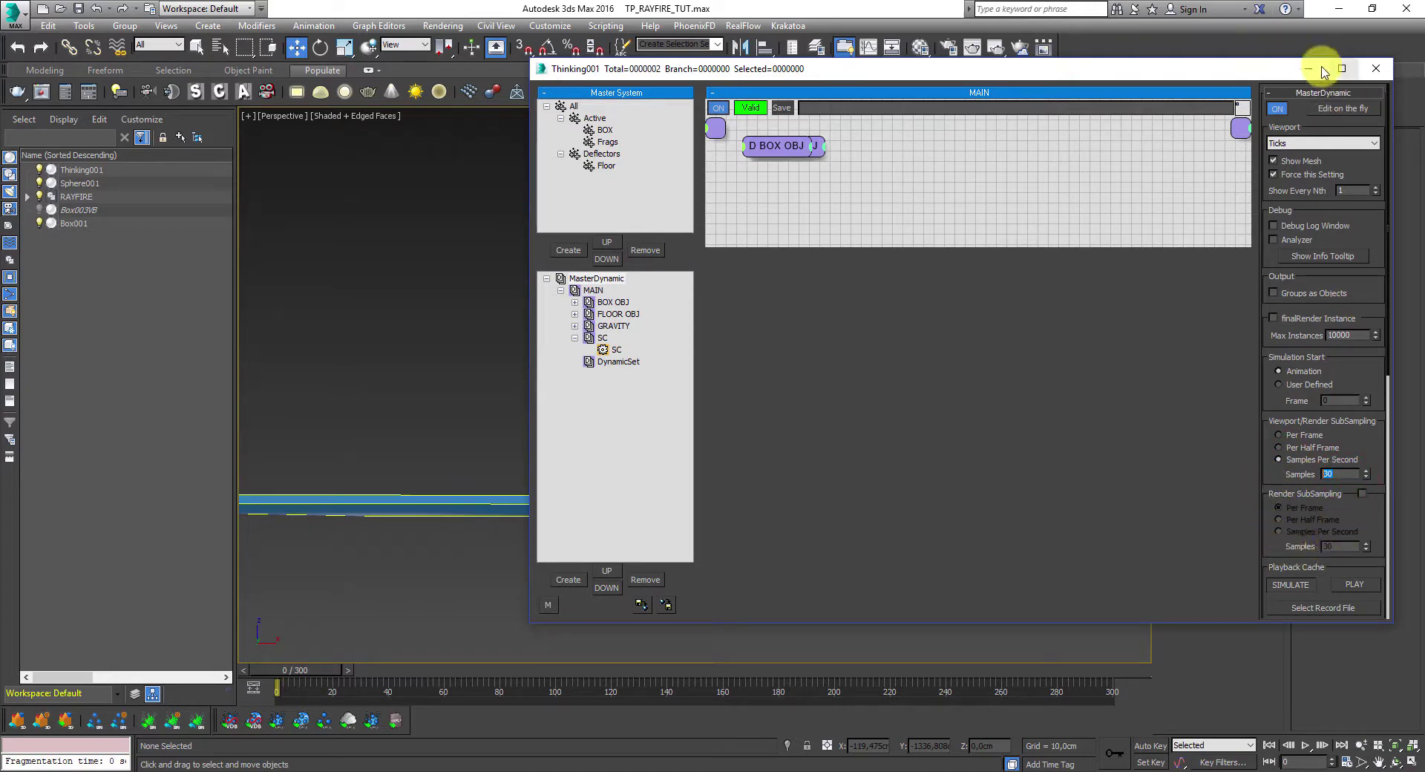
click(1362, 495)
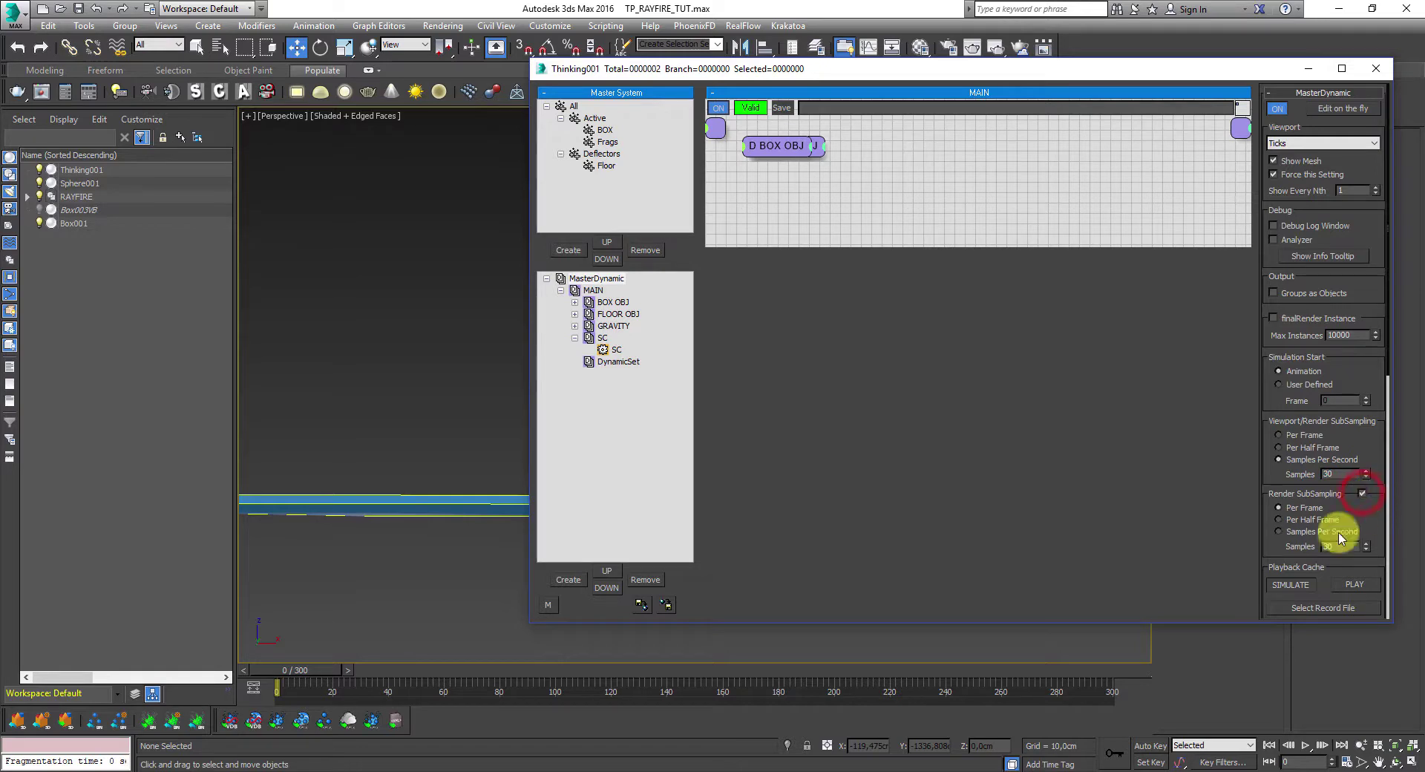
click(1275, 531)
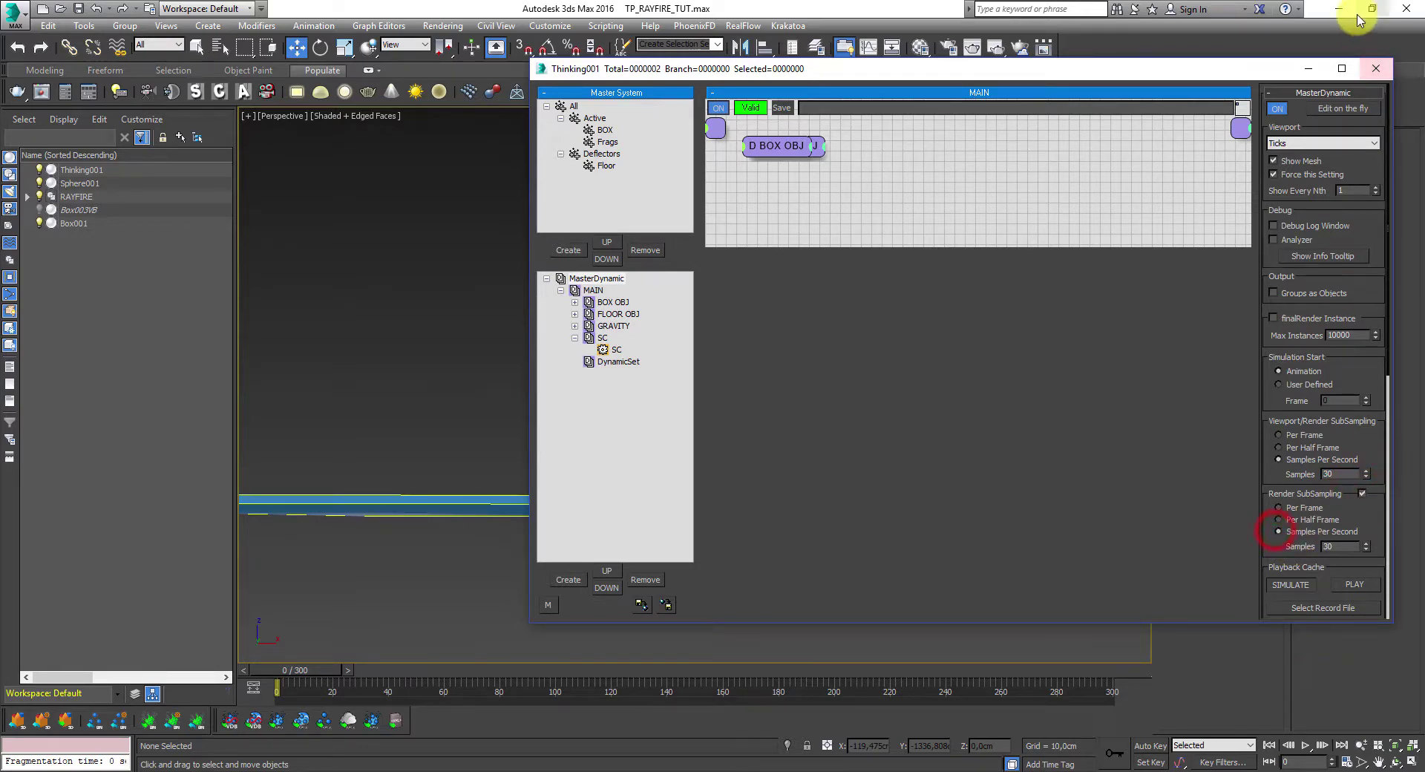
click(1308, 69)
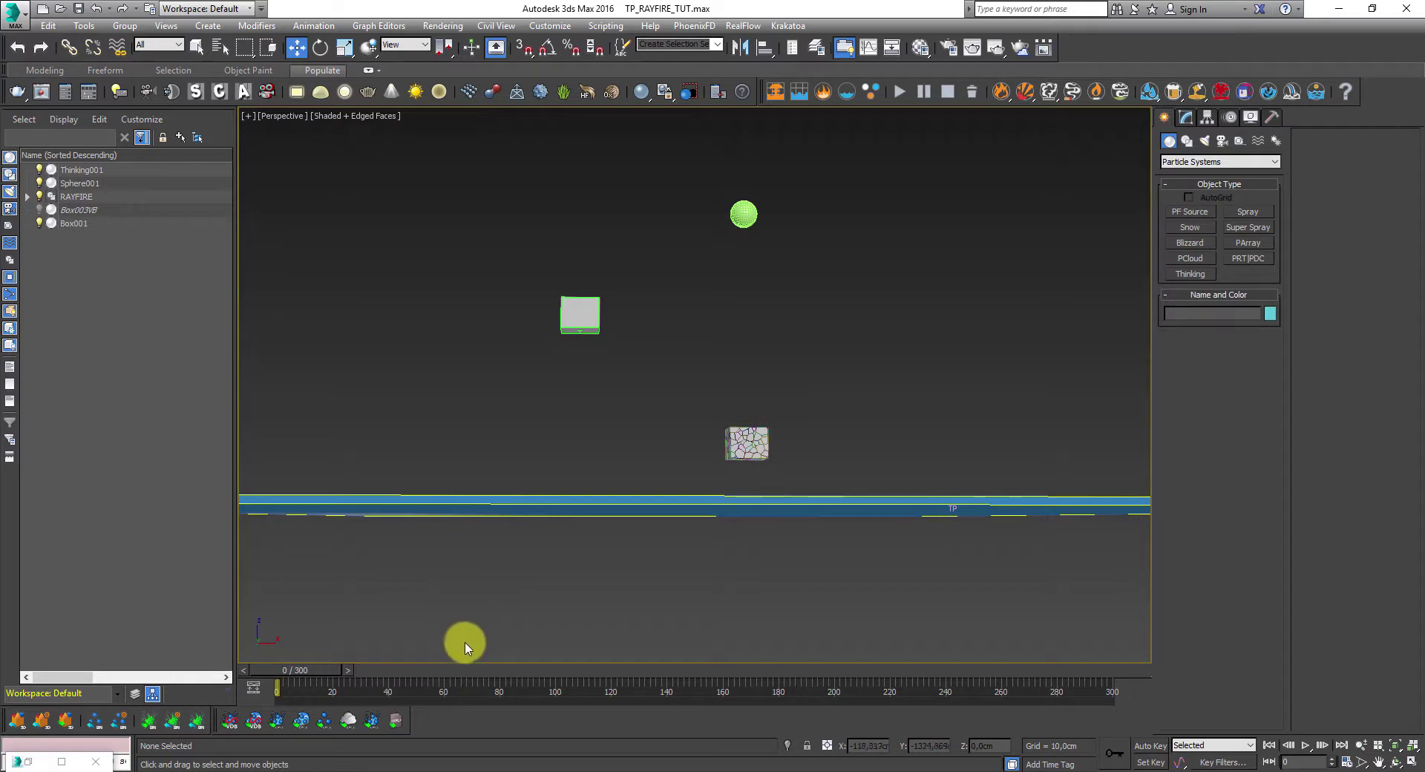
drag(309, 671, 221, 673)
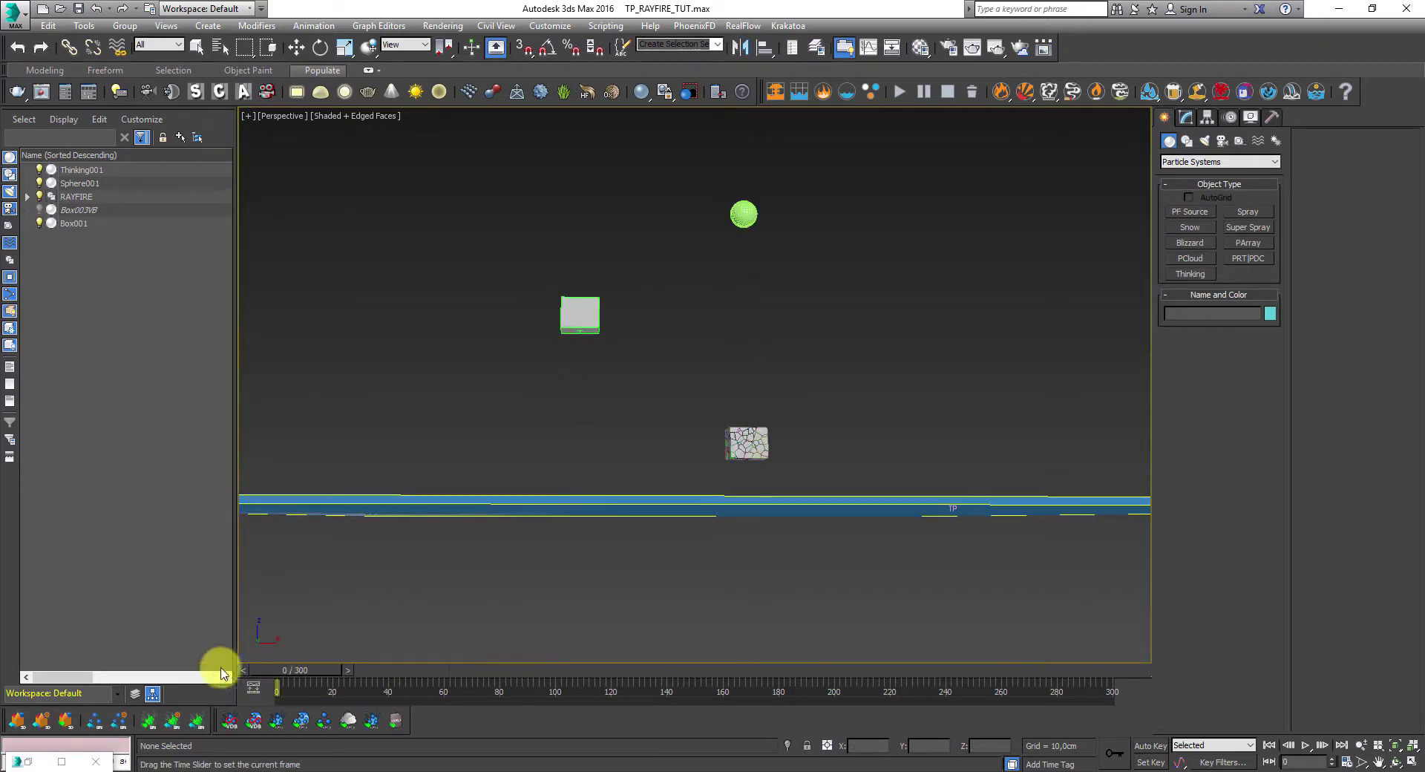
- In the MasterDynamic settings, set the samples to 90 for both viewport/render and render subsampling
click(173, 717)
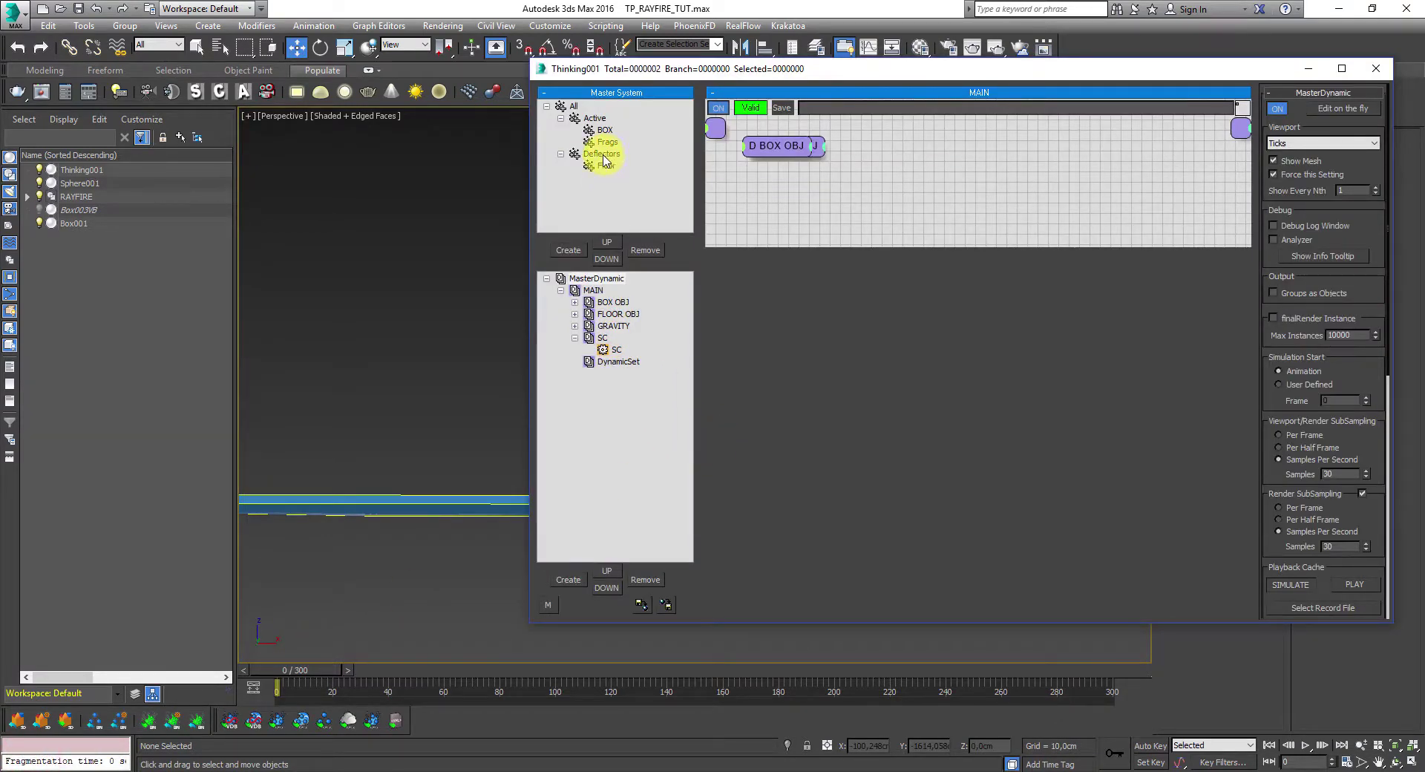
click(598, 279)
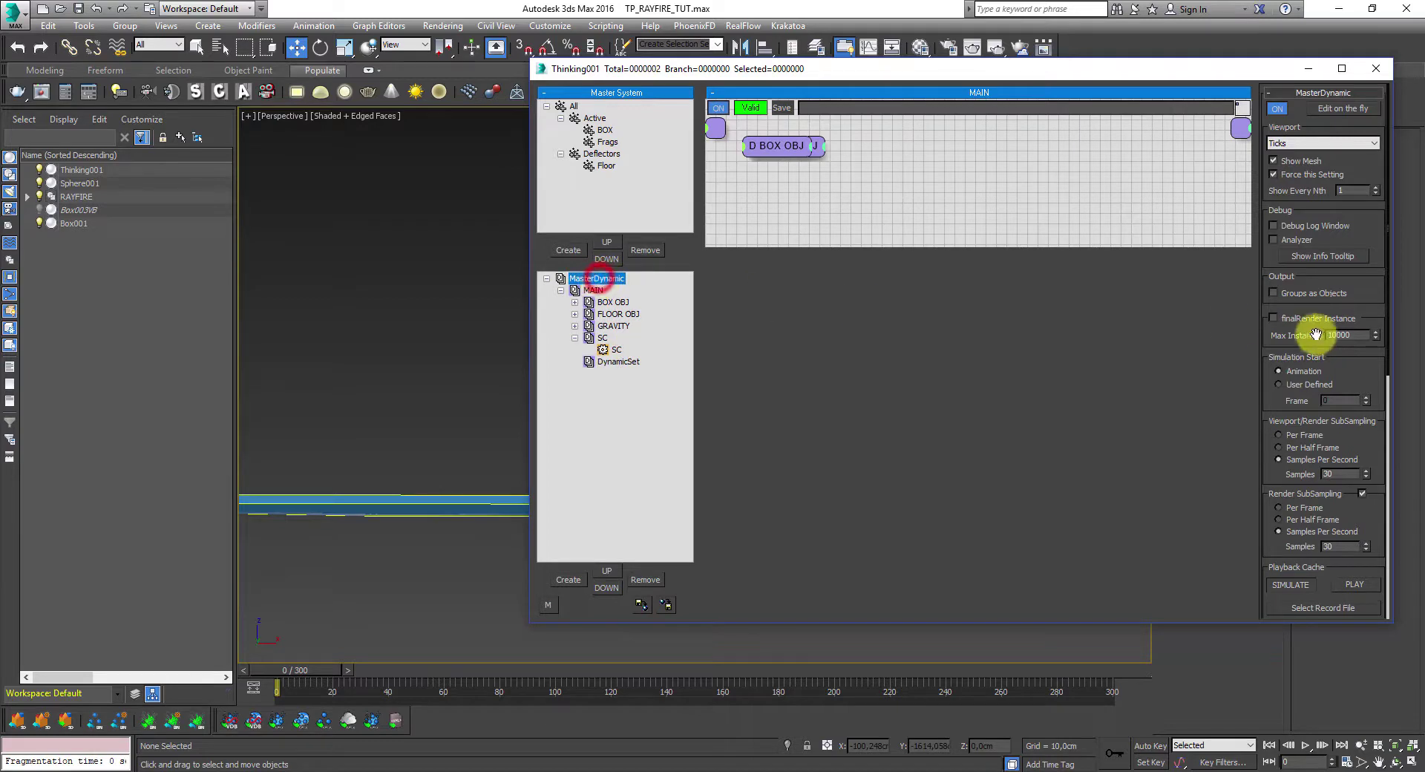
click(1349, 473)
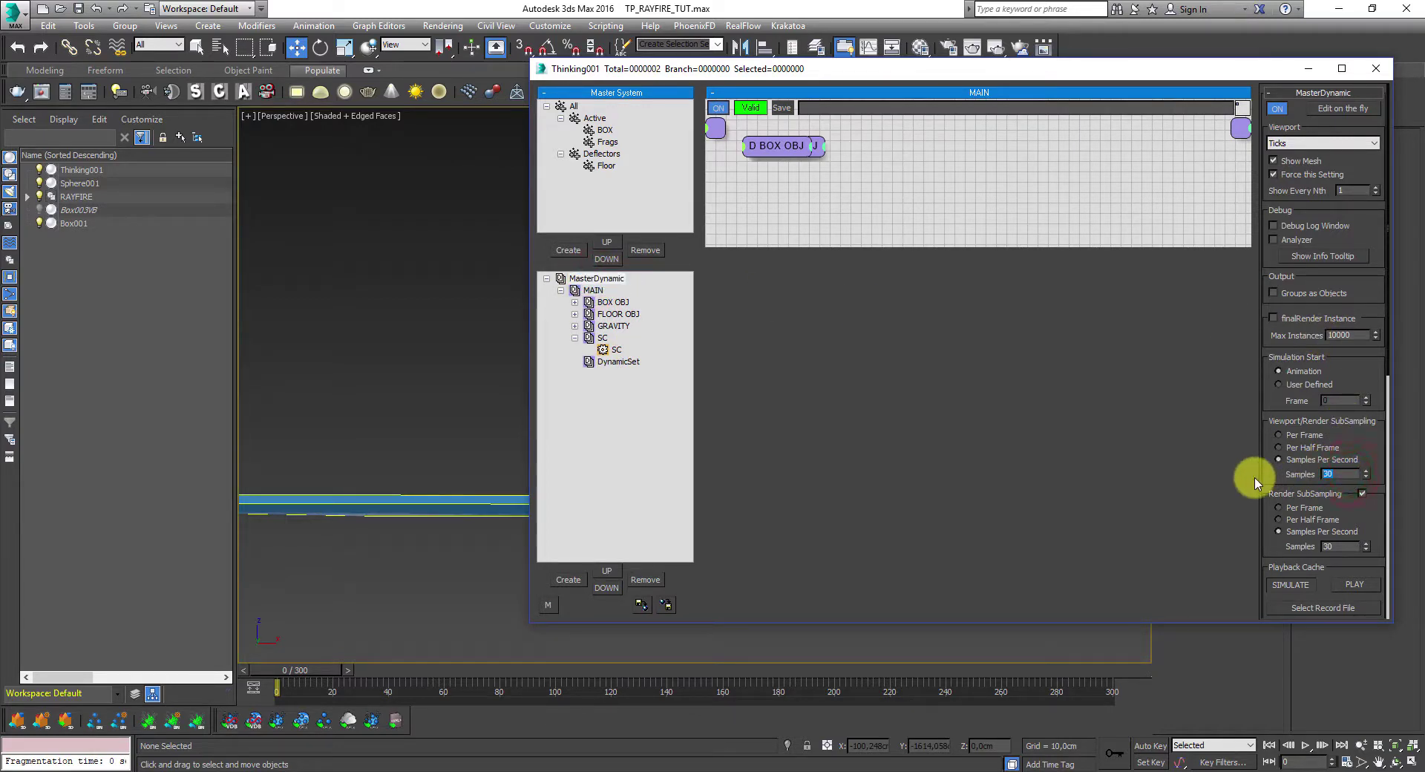
click(1348, 548)
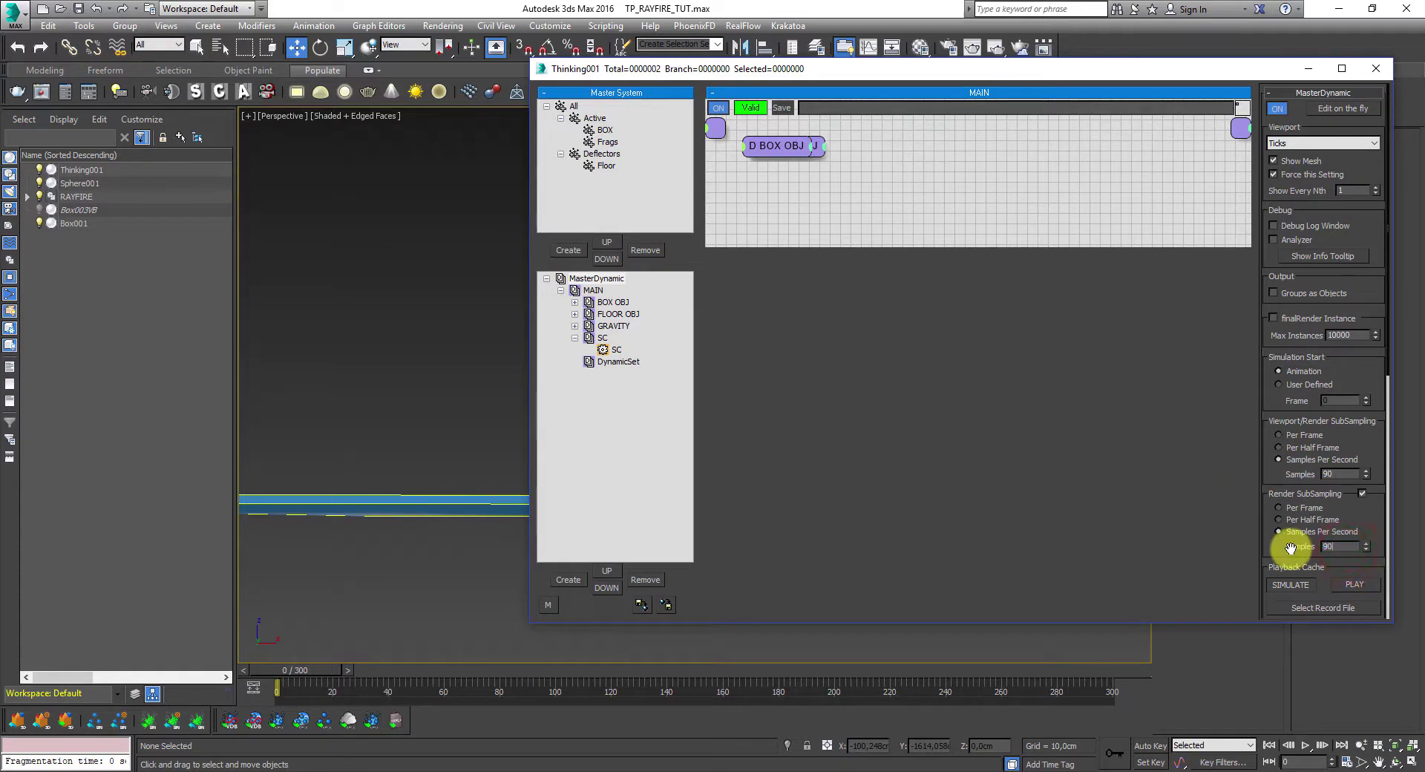
click(1308, 68)
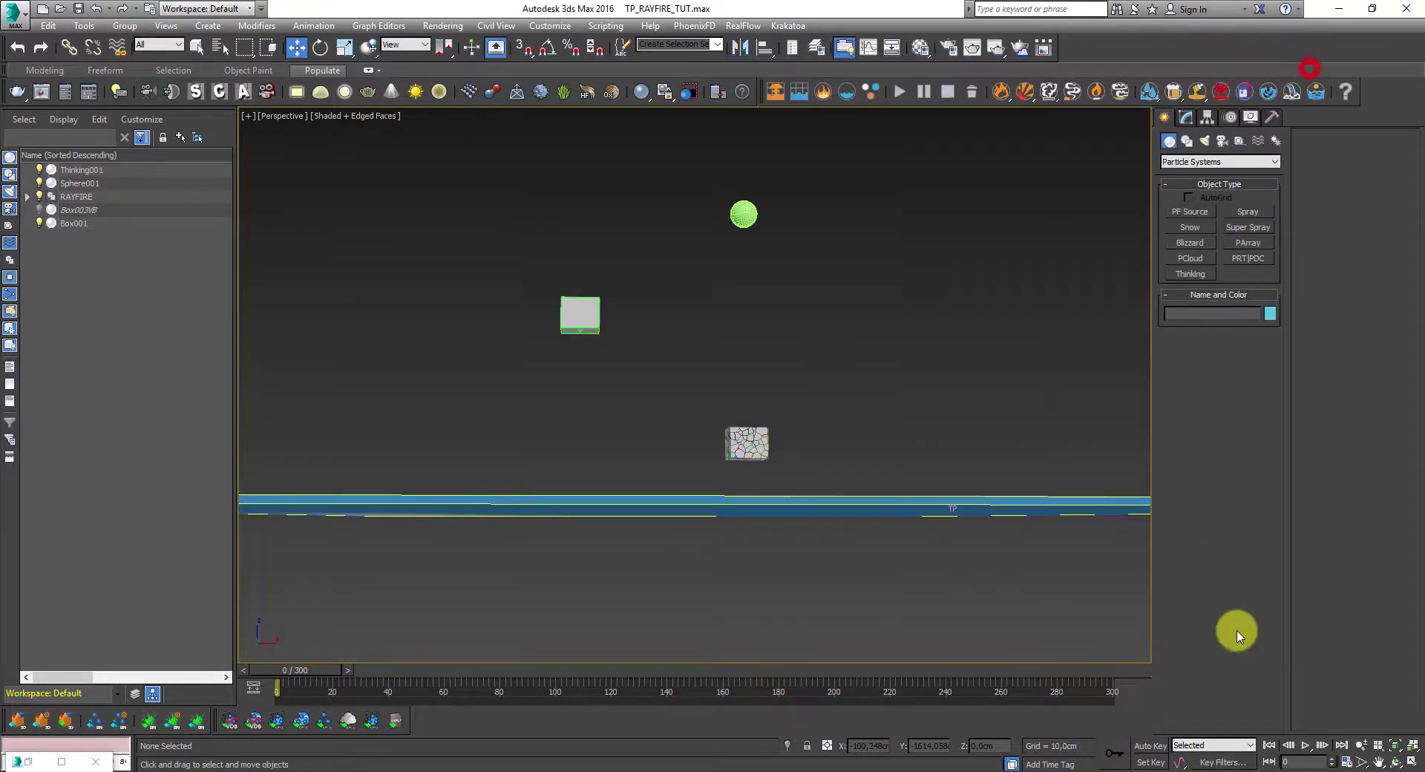
- Play the simulation from frame 0, stop it to inspect the box and fragments on the floor, and return to frame 0
click(1289, 746)
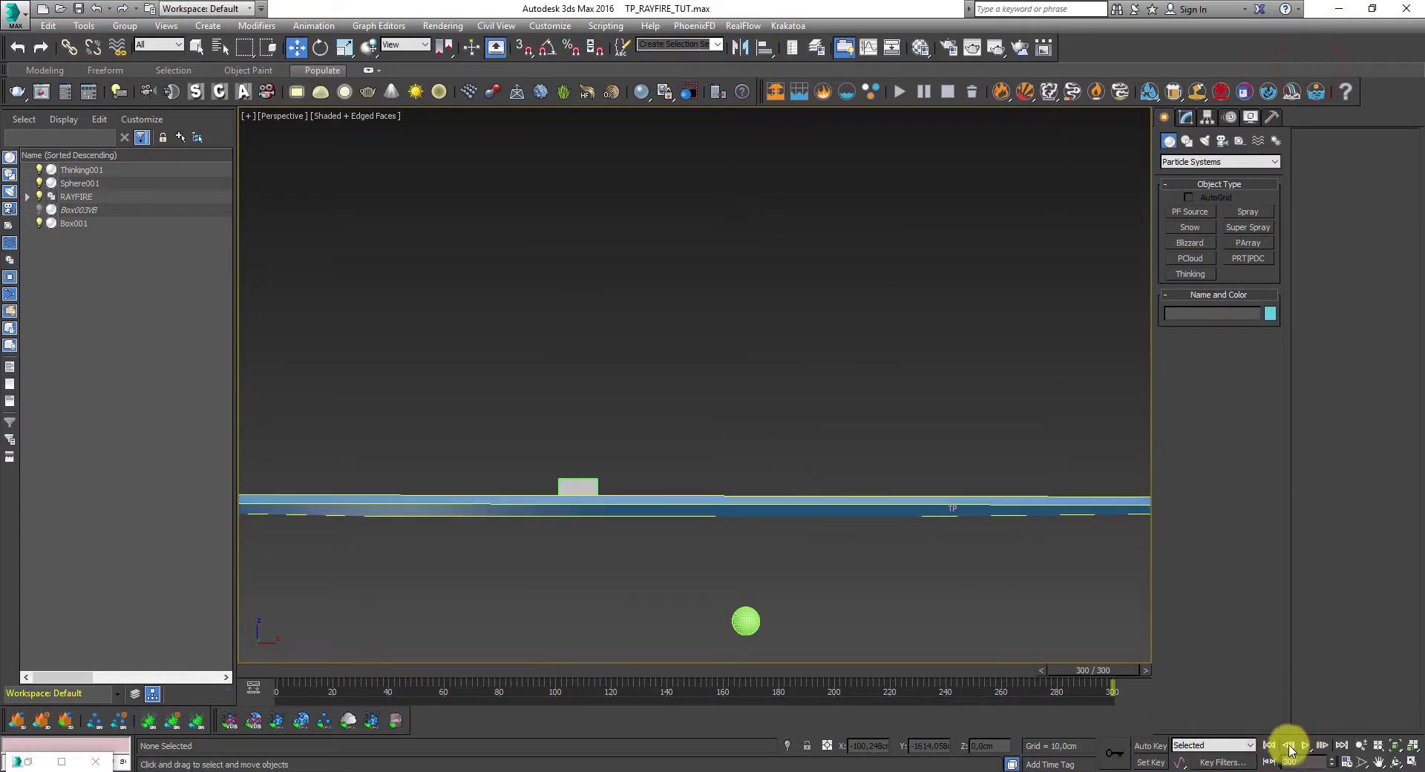
click(1289, 746)
click(1270, 745)
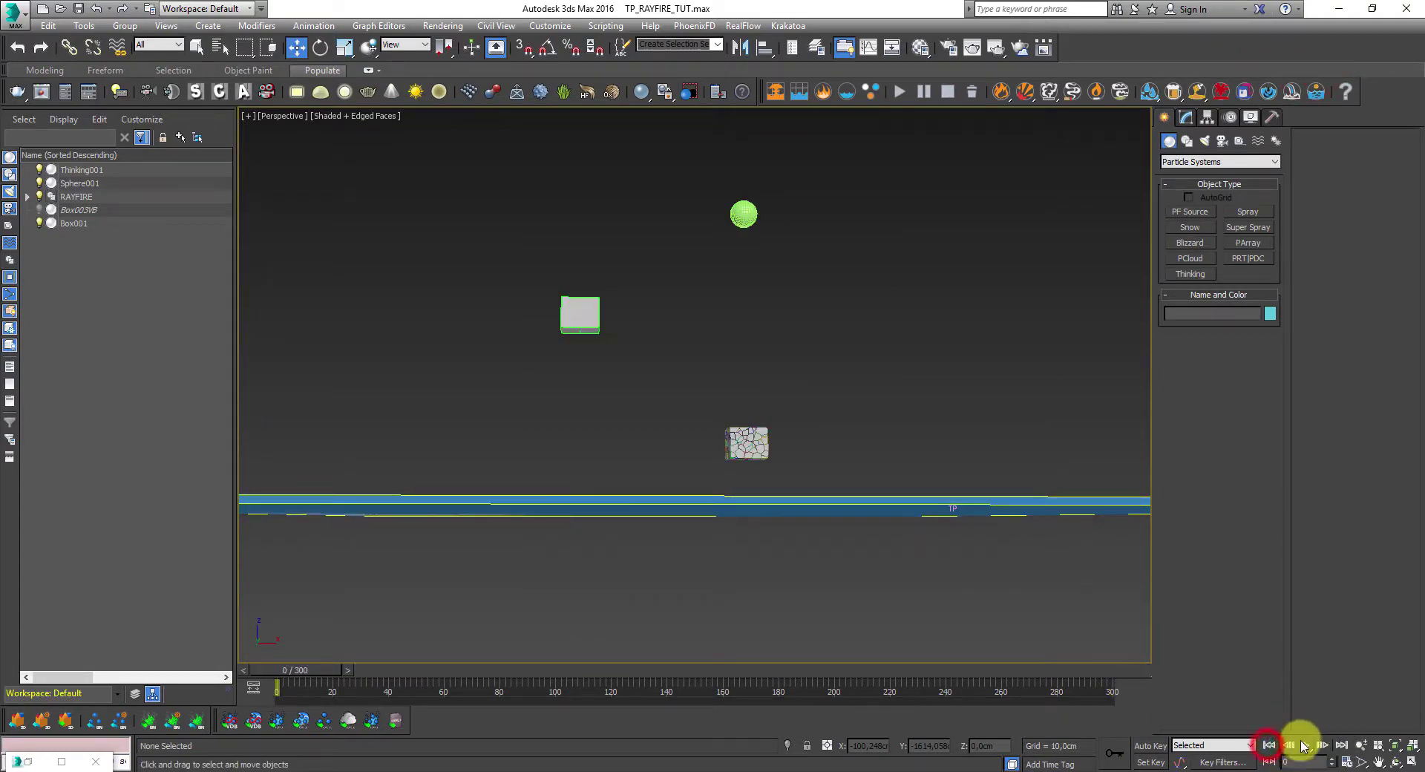
click(1306, 746)
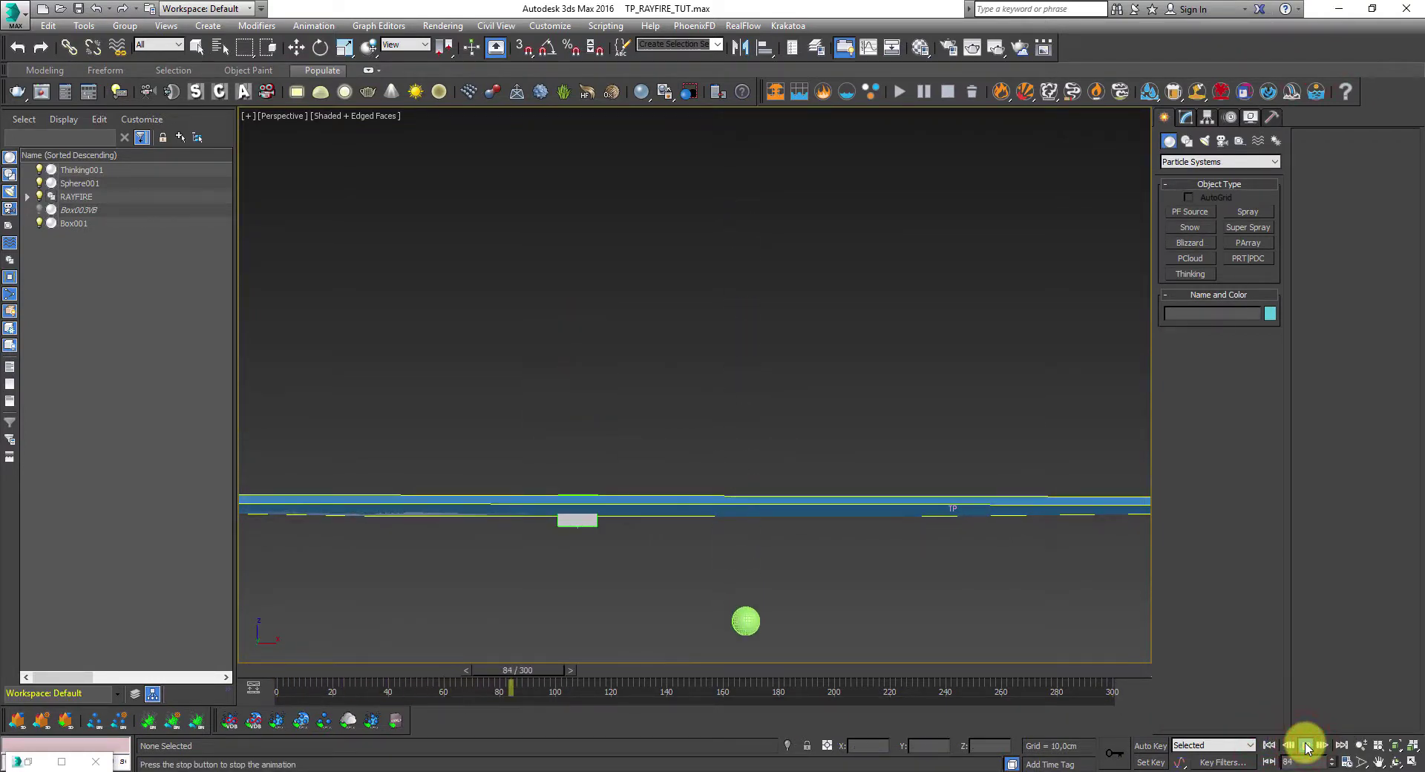
click(1307, 746)
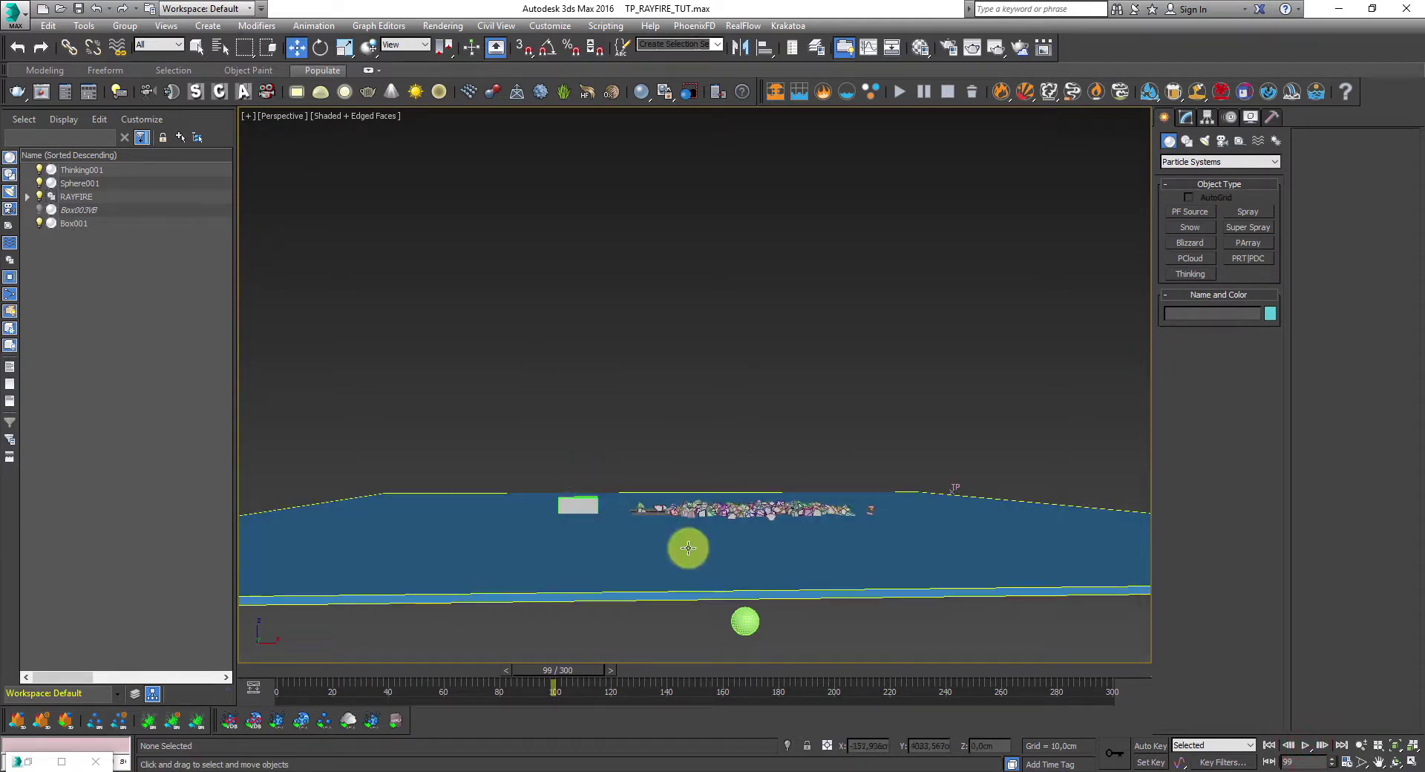
click(1269, 746)
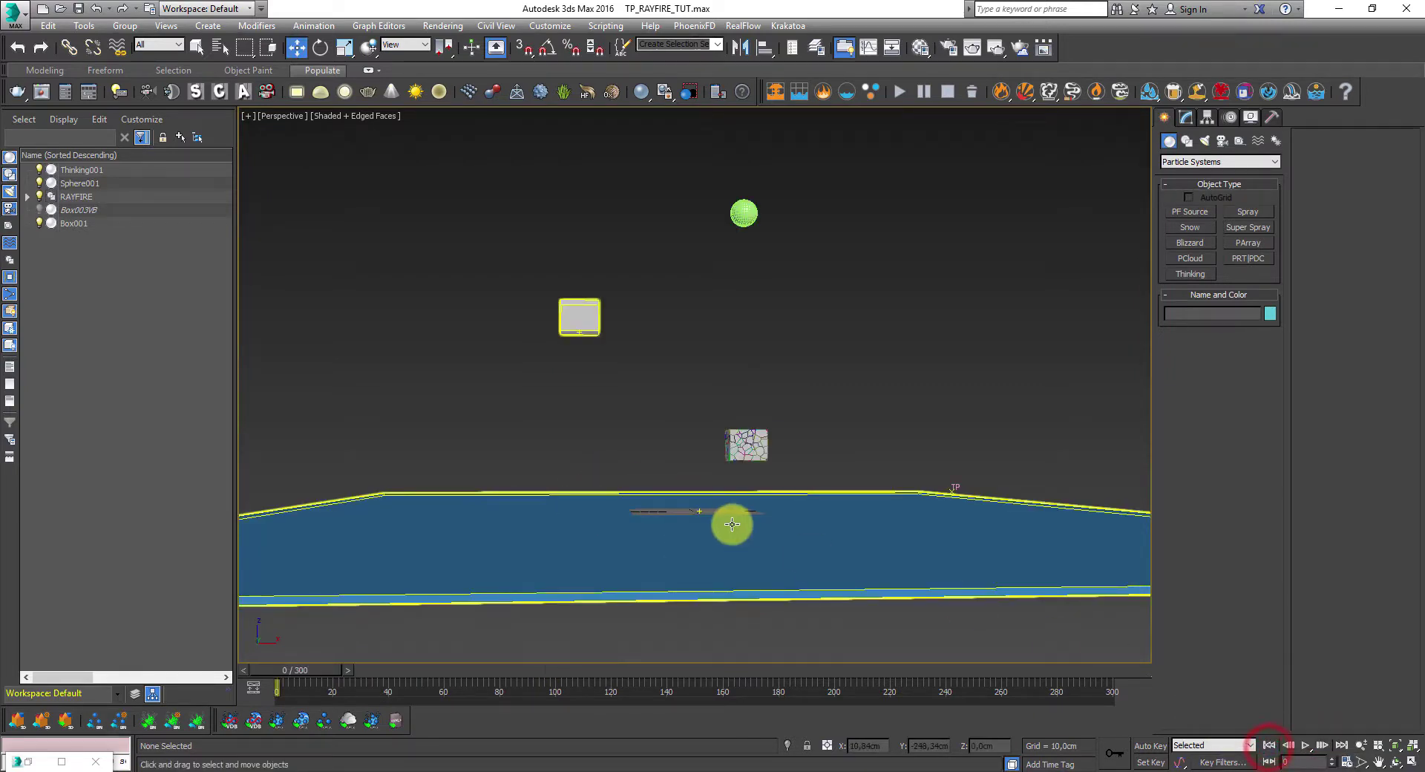
click(39, 223)
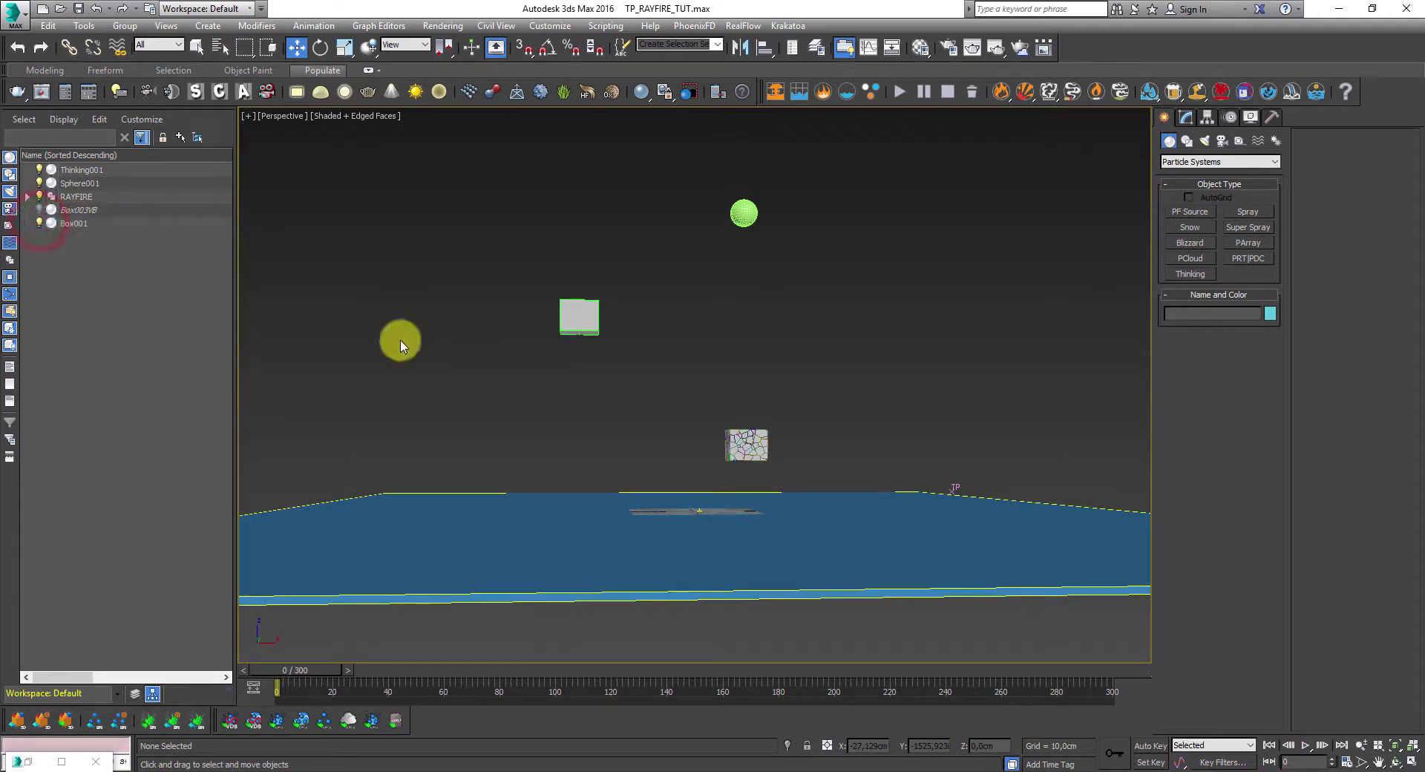
- Open the Shape Collision Dynamics settings of the Deflectors group and set its Voxel Grid to 9
click(147, 726)
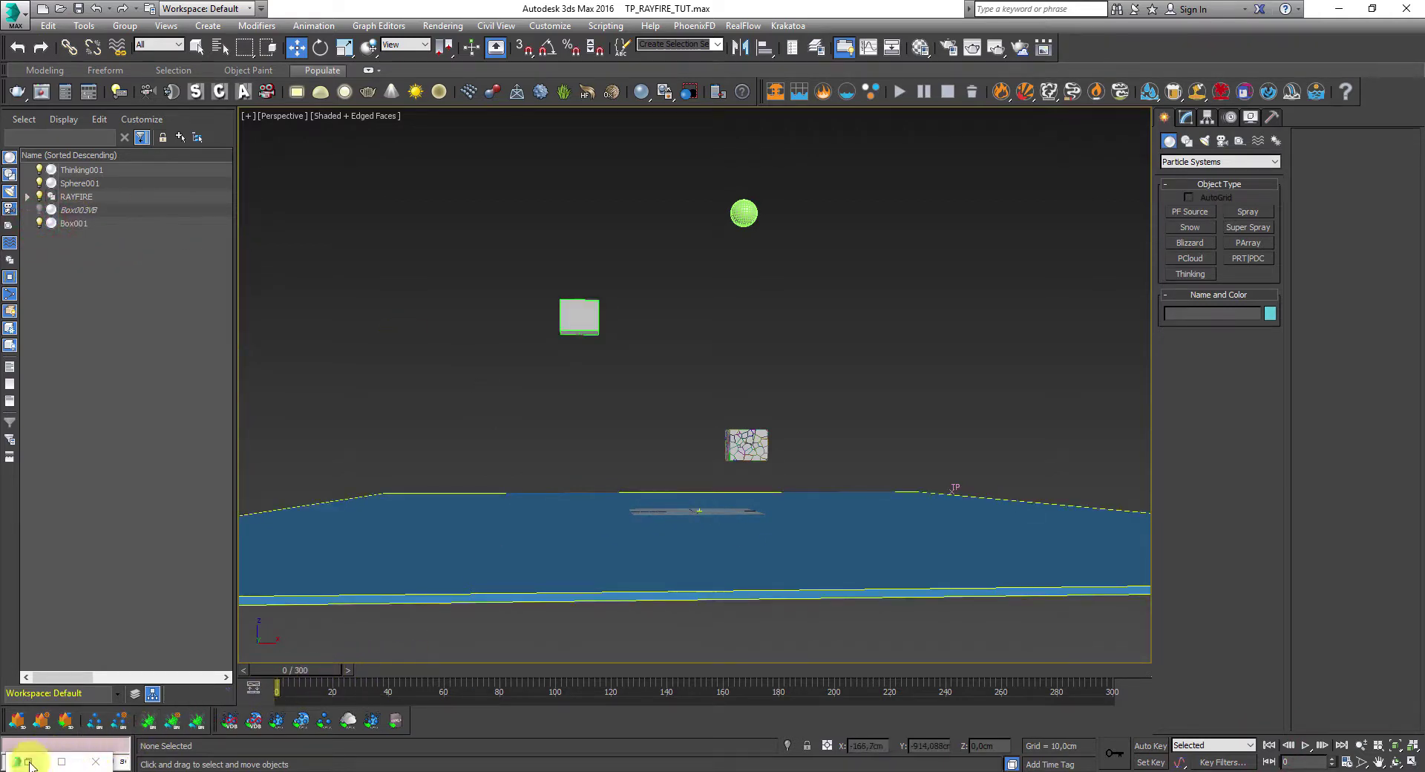
click(592, 279)
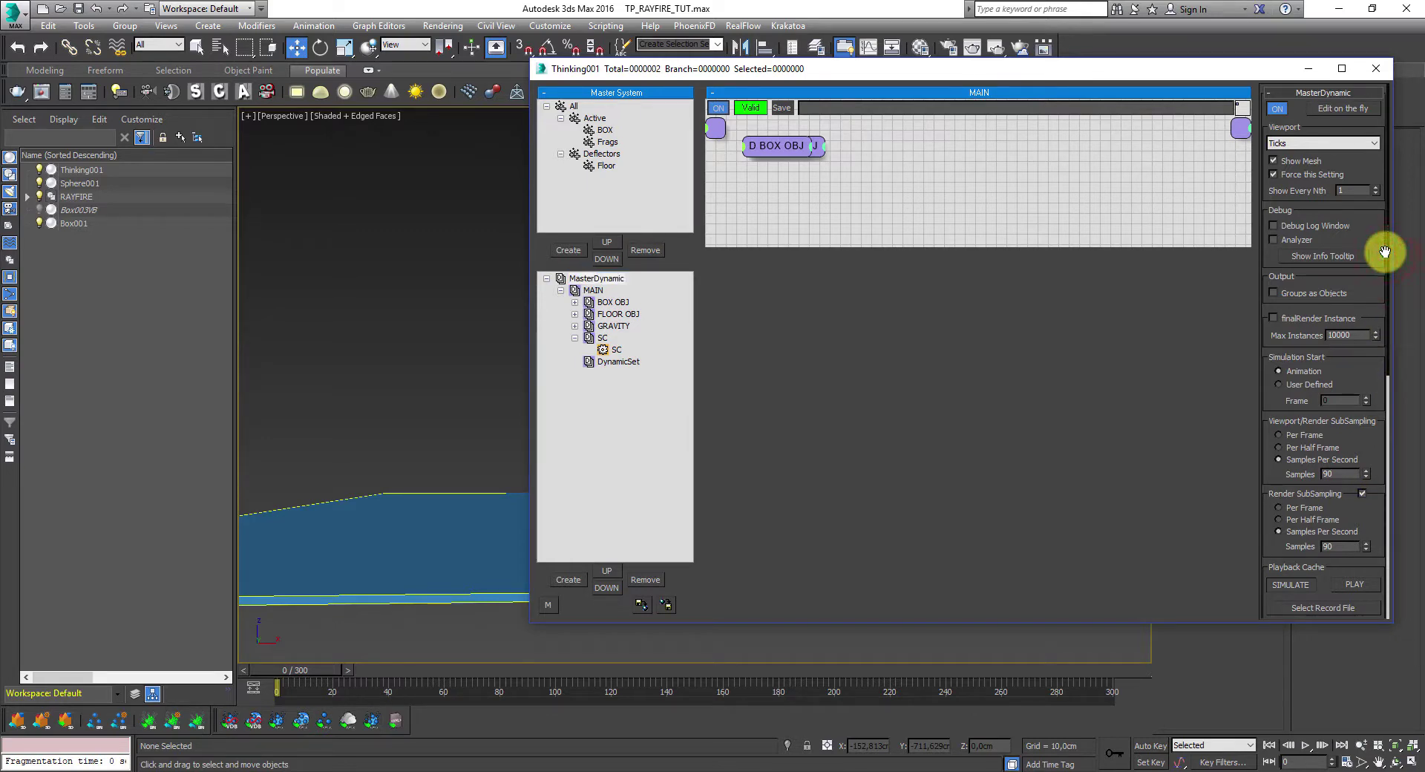
click(602, 153)
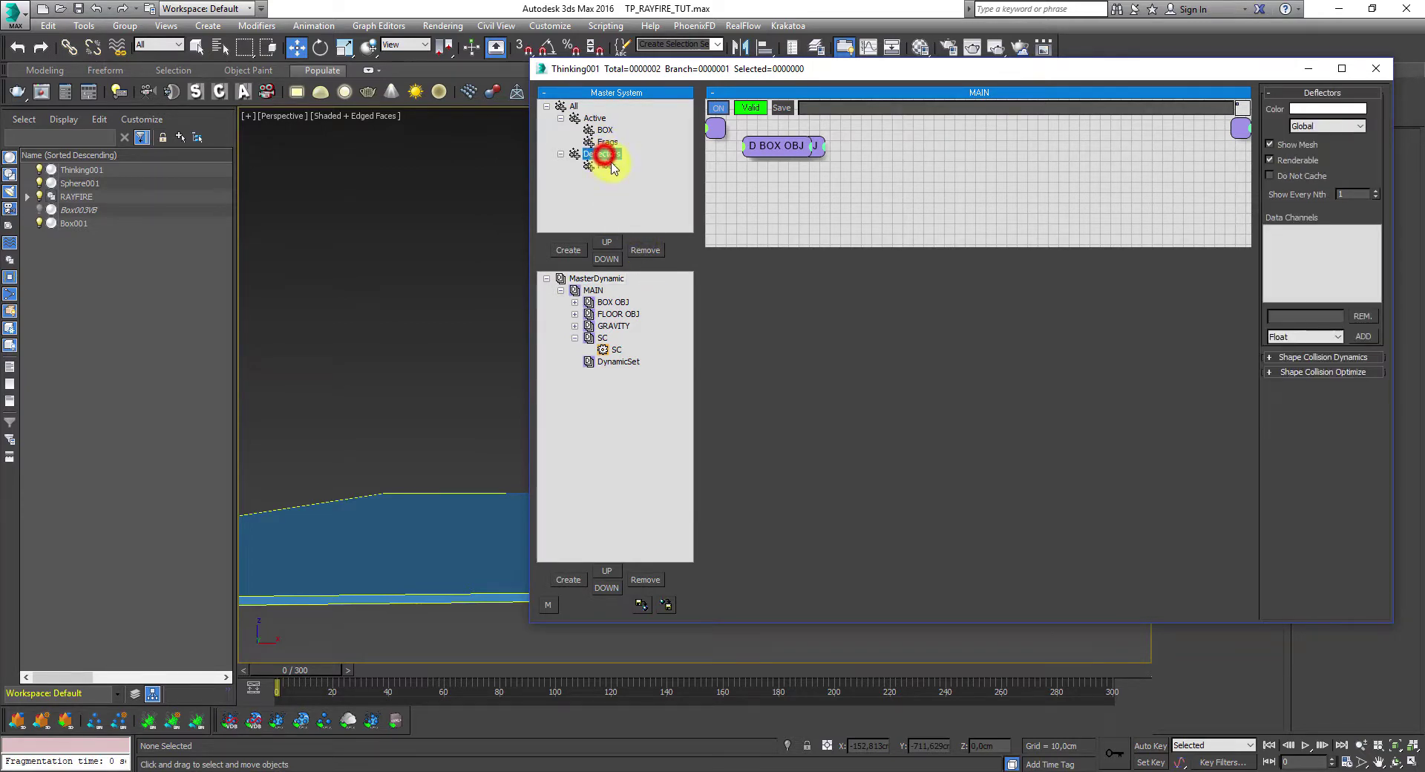
click(1308, 360)
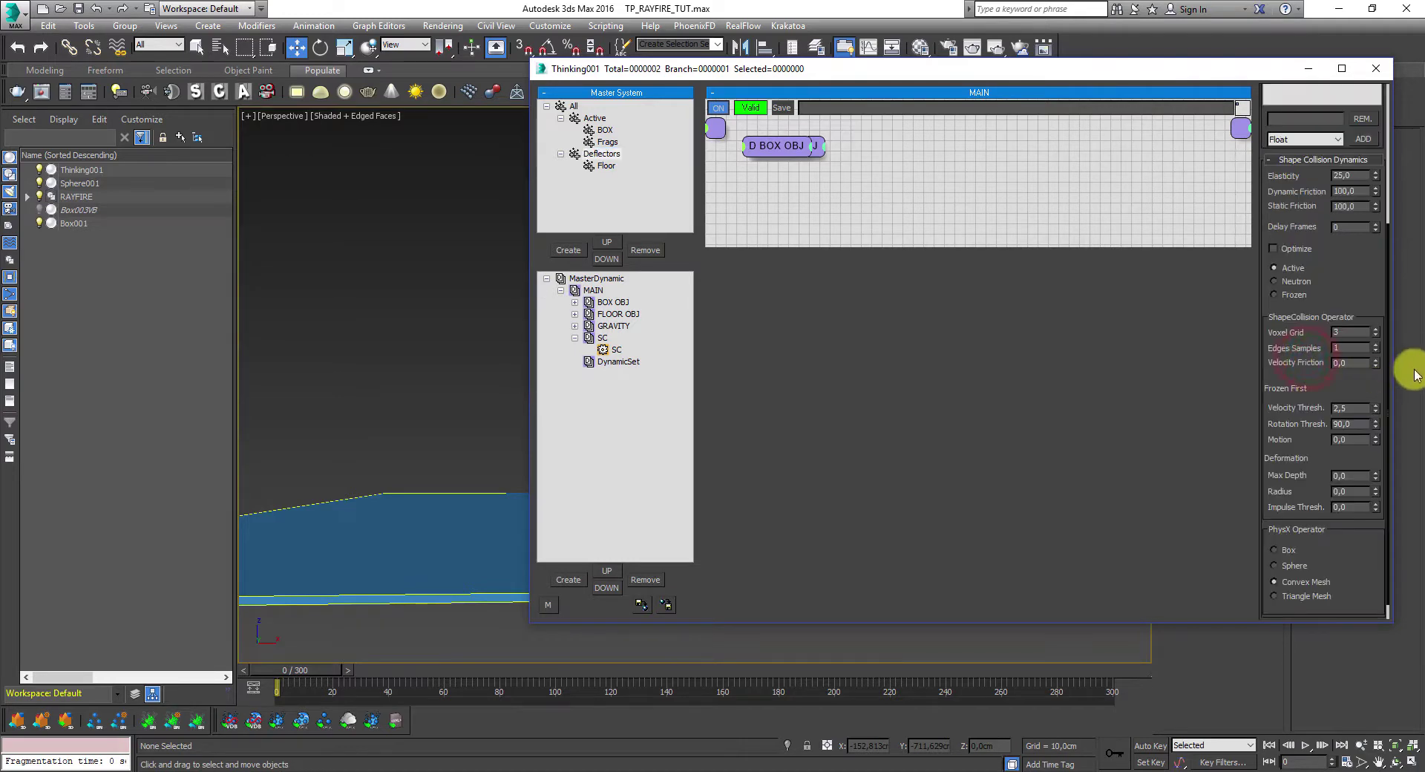
double_click(1358, 332)
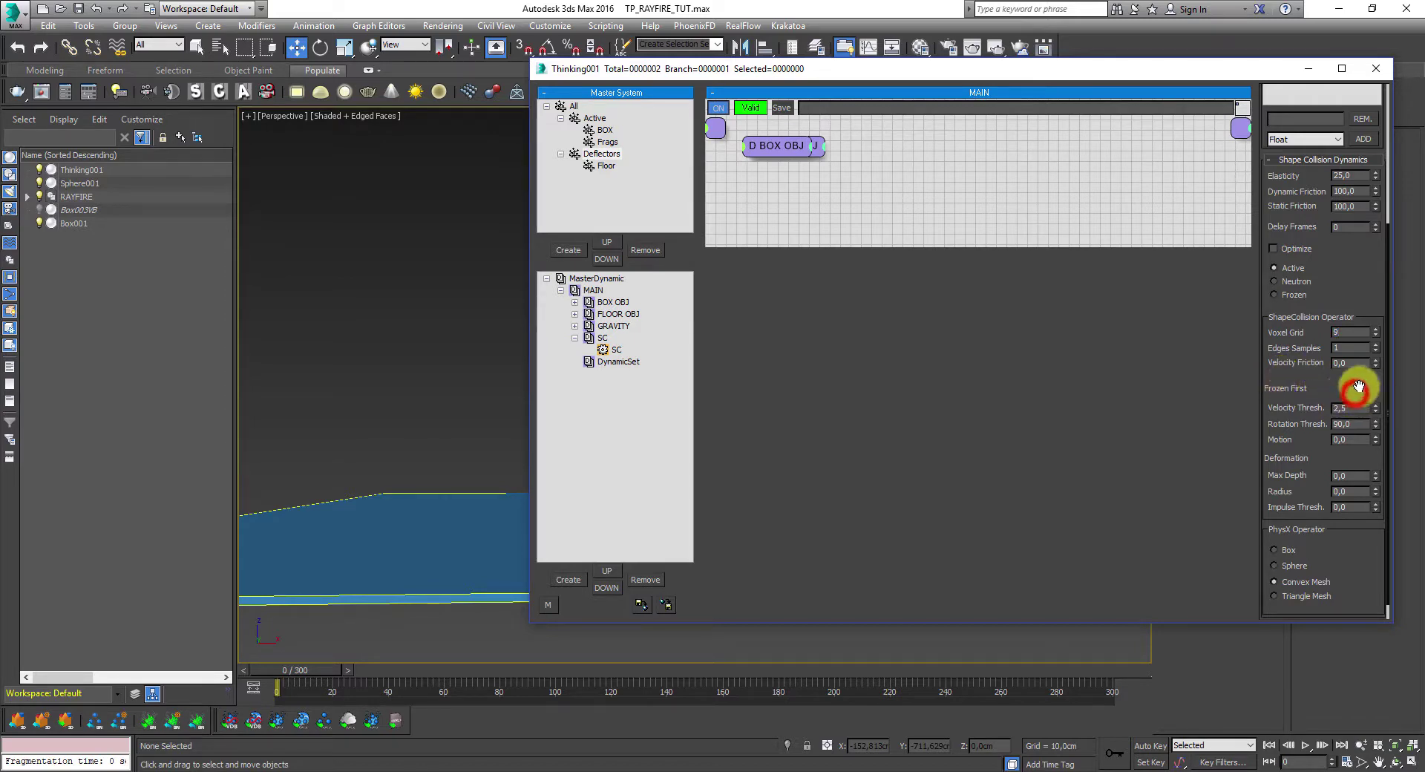
- Set both Dynamic Friction and Static Friction of the Deflectors group to 40
double_click(1360, 191)
text(4)
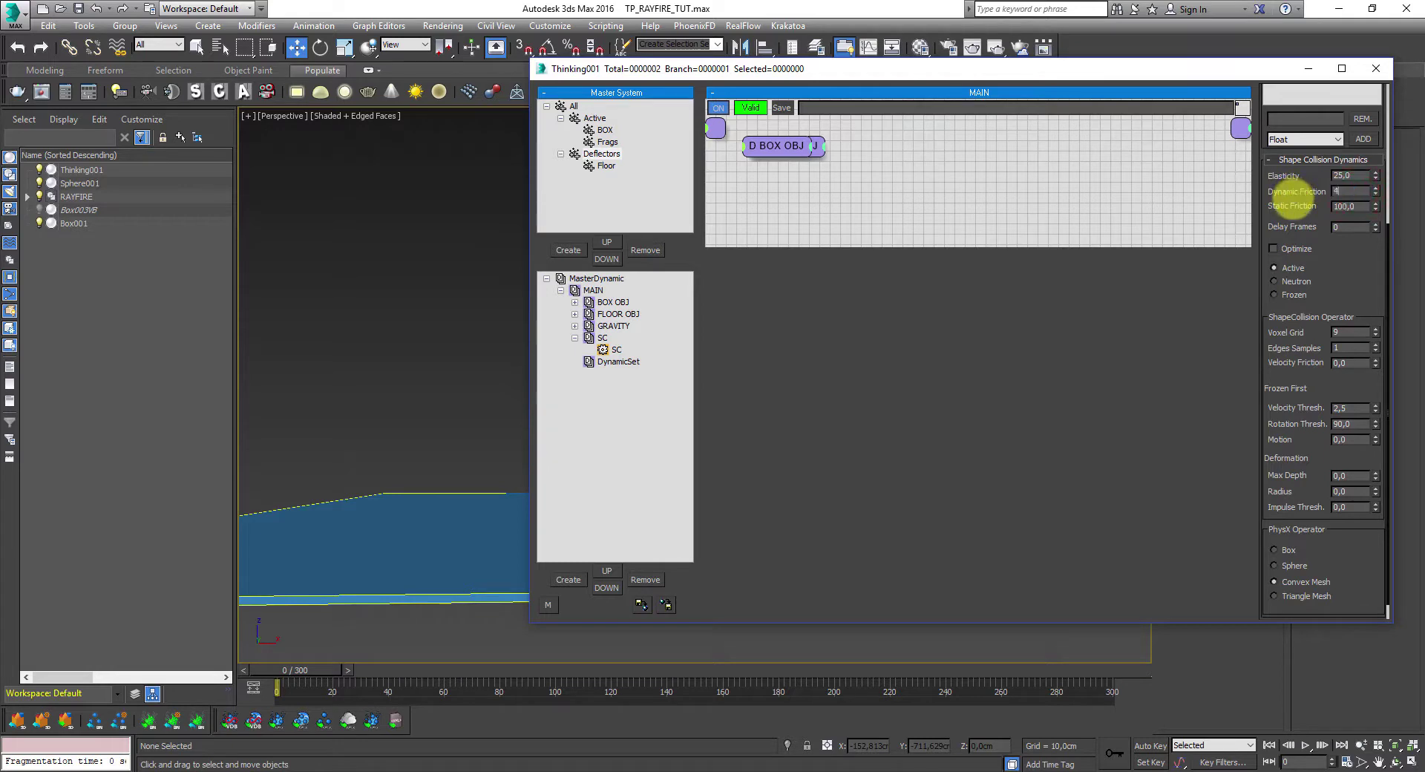
text(0)
double_click(1359, 206)
text(4)
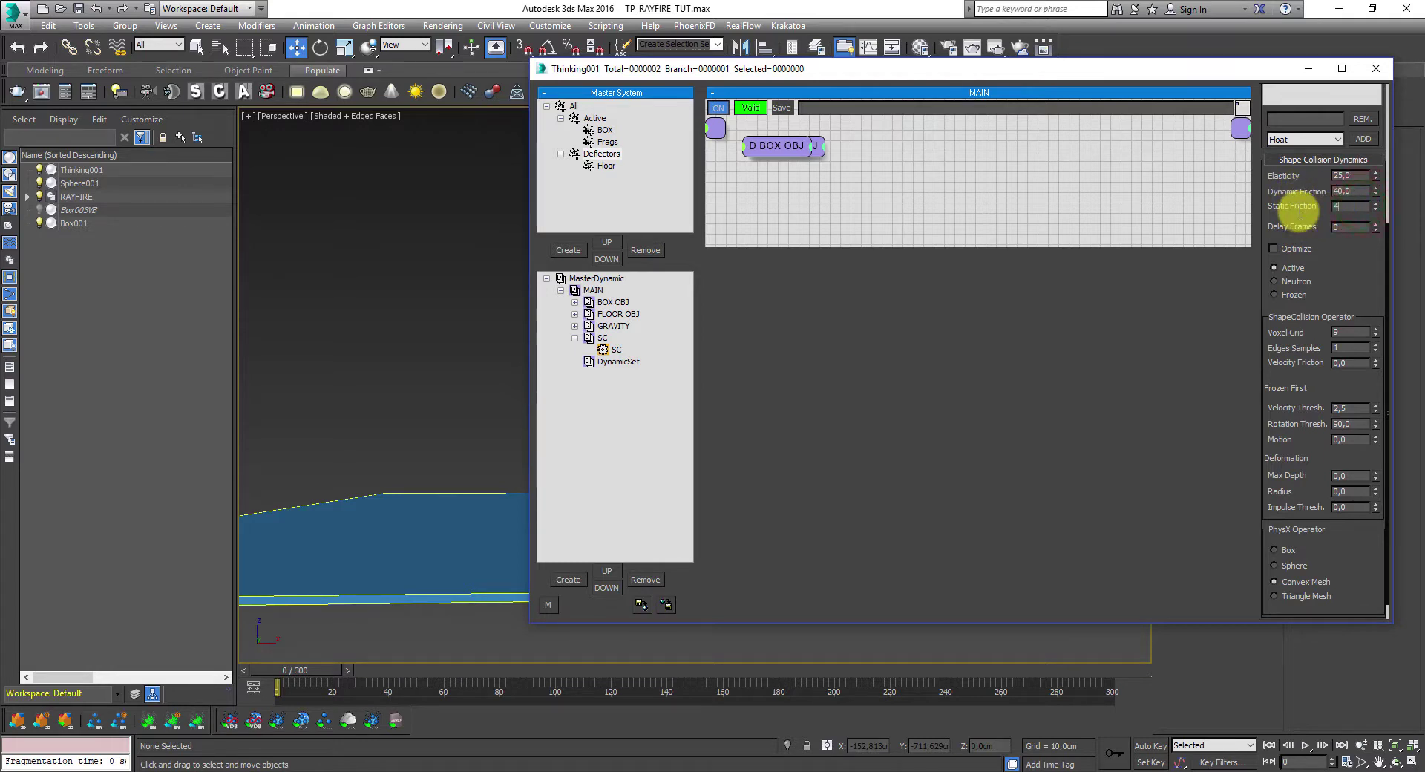
text(0)
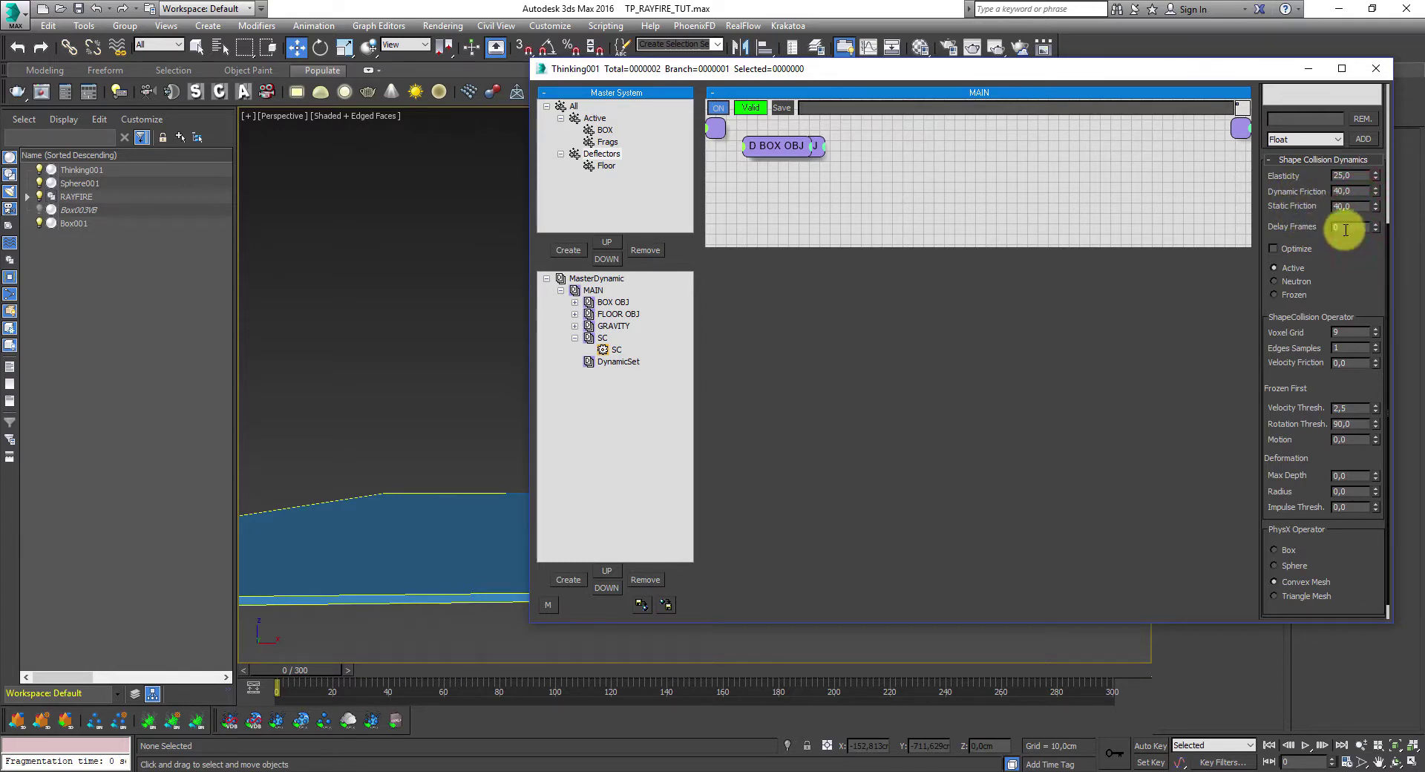
click(1309, 68)
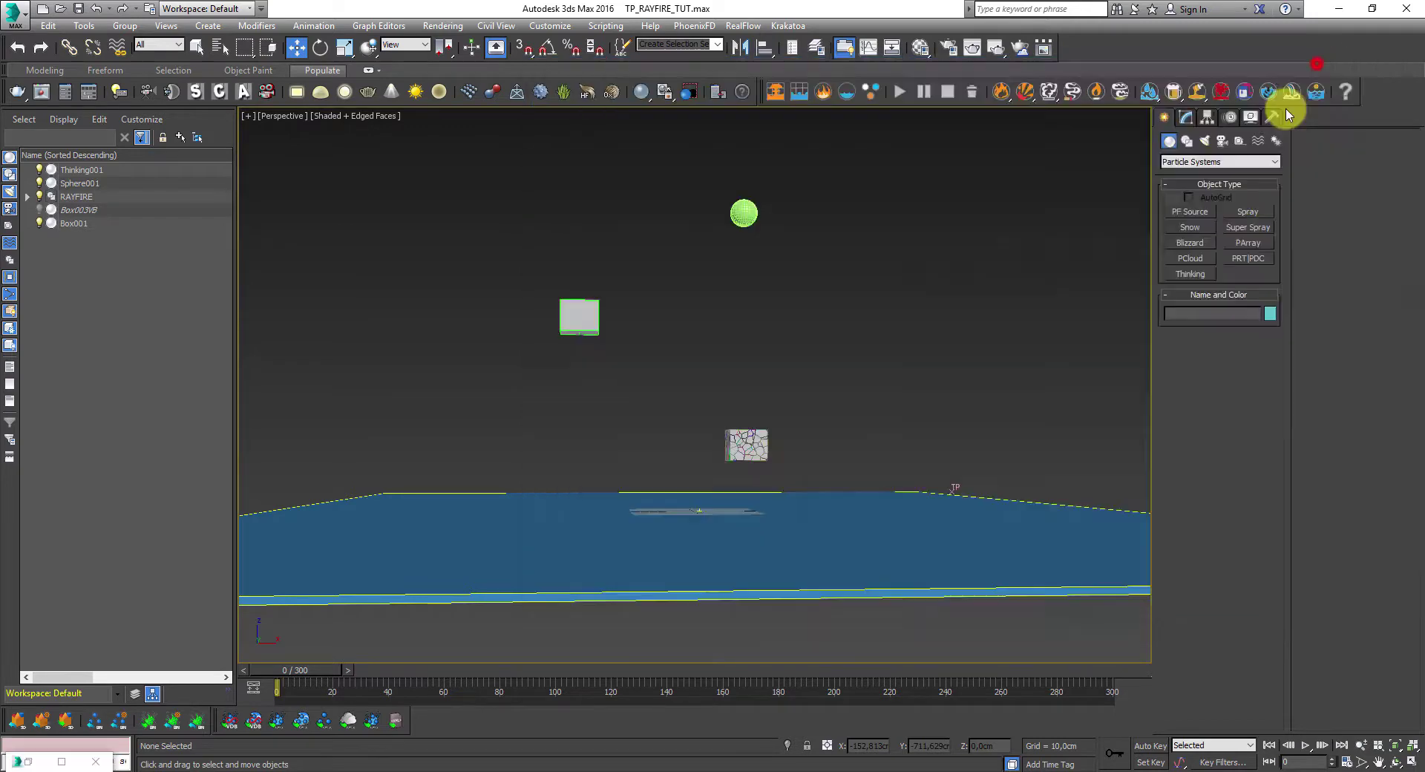
- Play the simulation again, inspect how the box rests on the floor and return the timeline to frame 0
click(1307, 748)
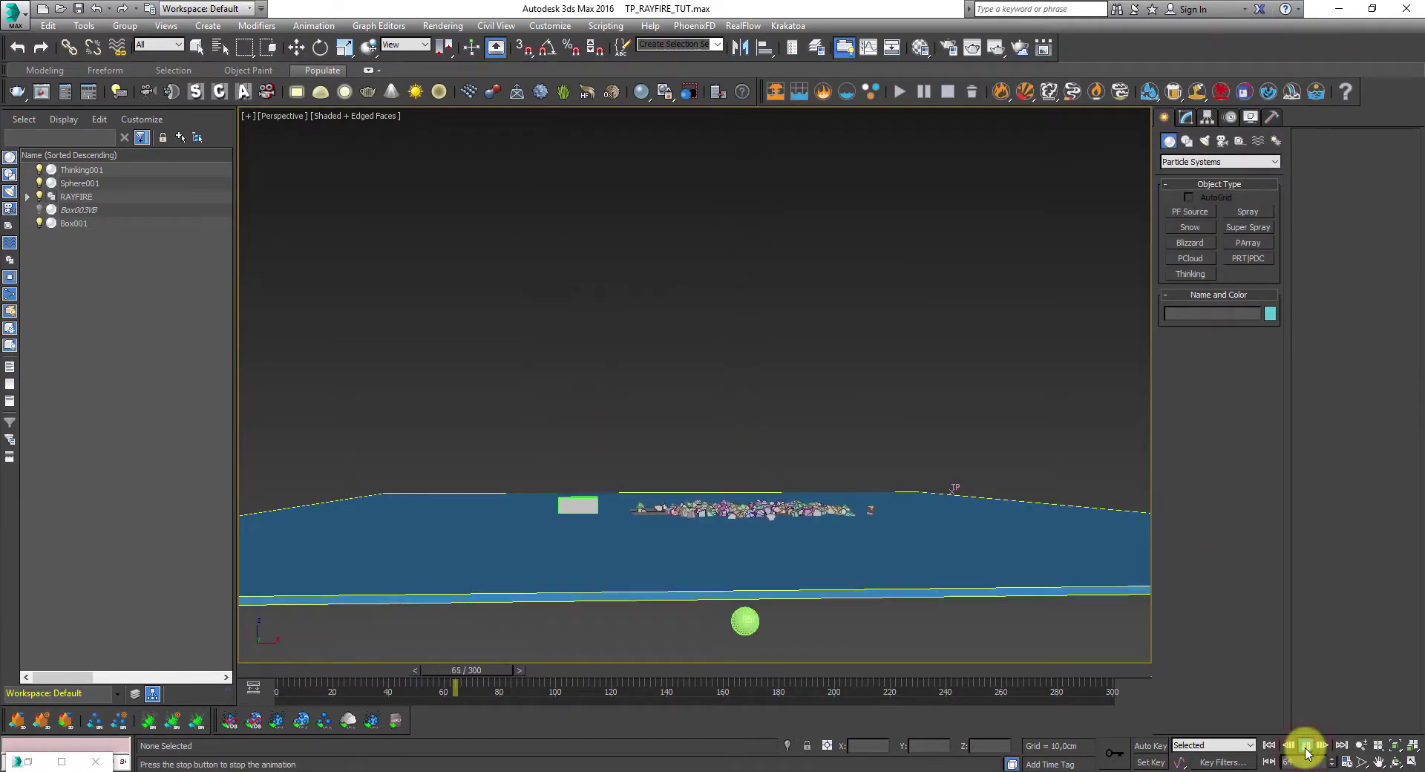
click(1306, 746)
alt+middle_drag(761, 583, 854, 624)
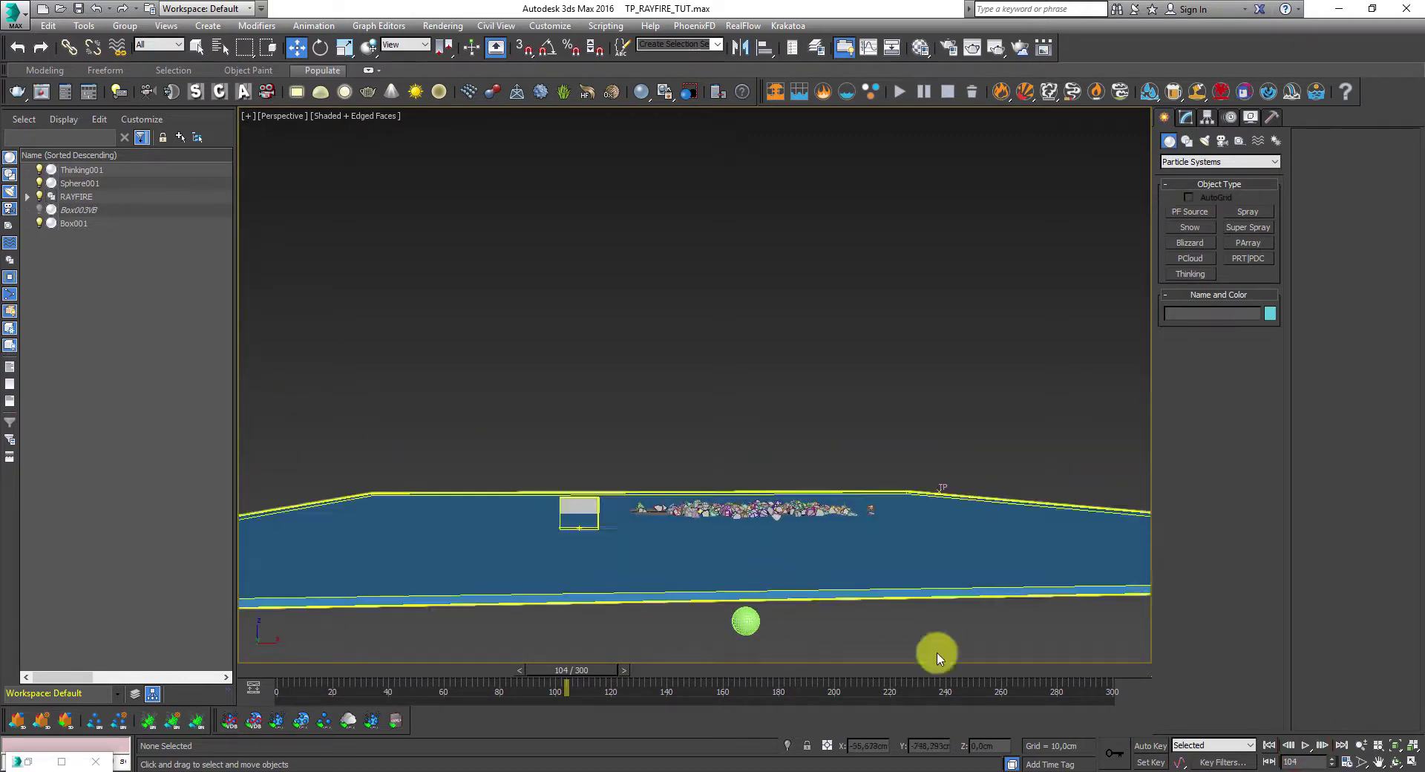
click(1269, 744)
- Give the Floor group an Elasticity of 10 and set its Dynamic Friction and Static Friction to 50
click(30, 756)
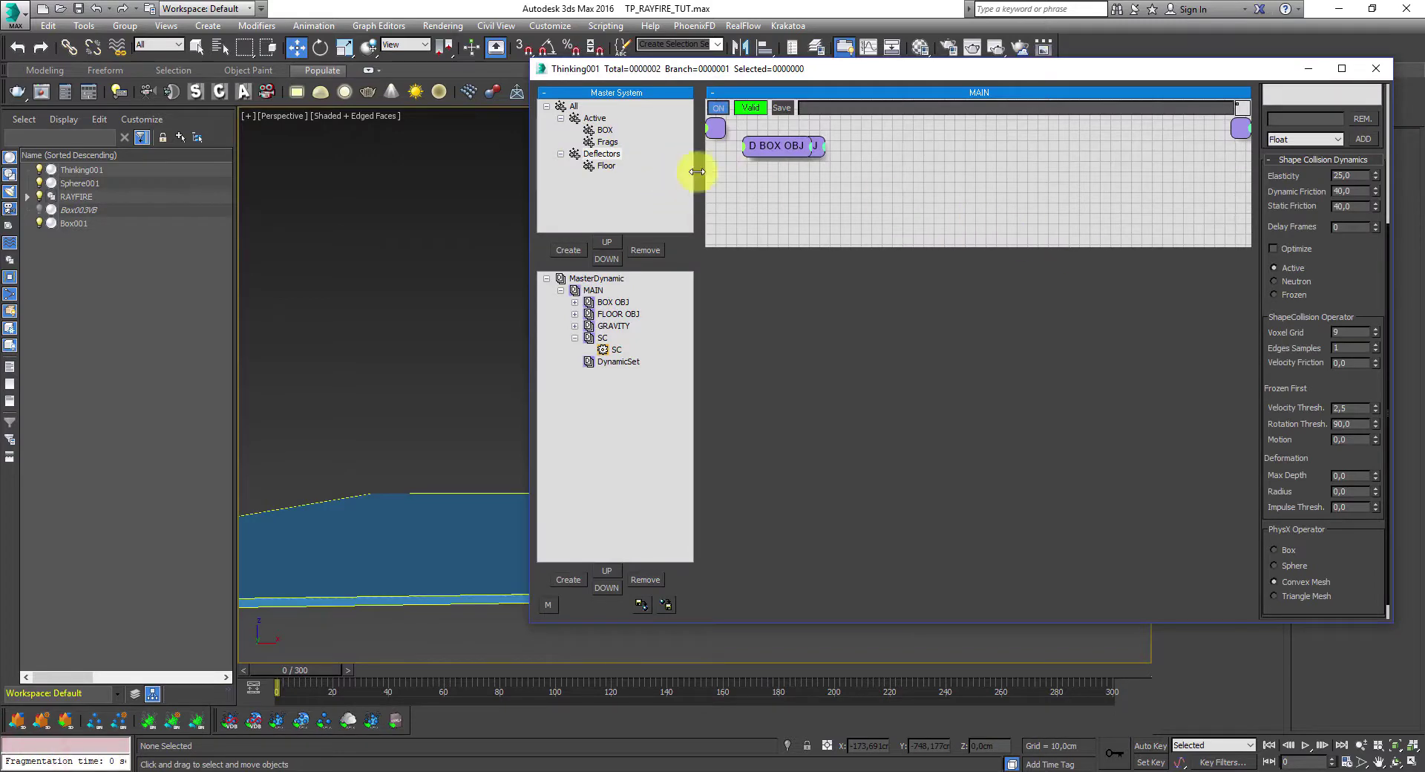
click(600, 166)
double_click(1347, 372)
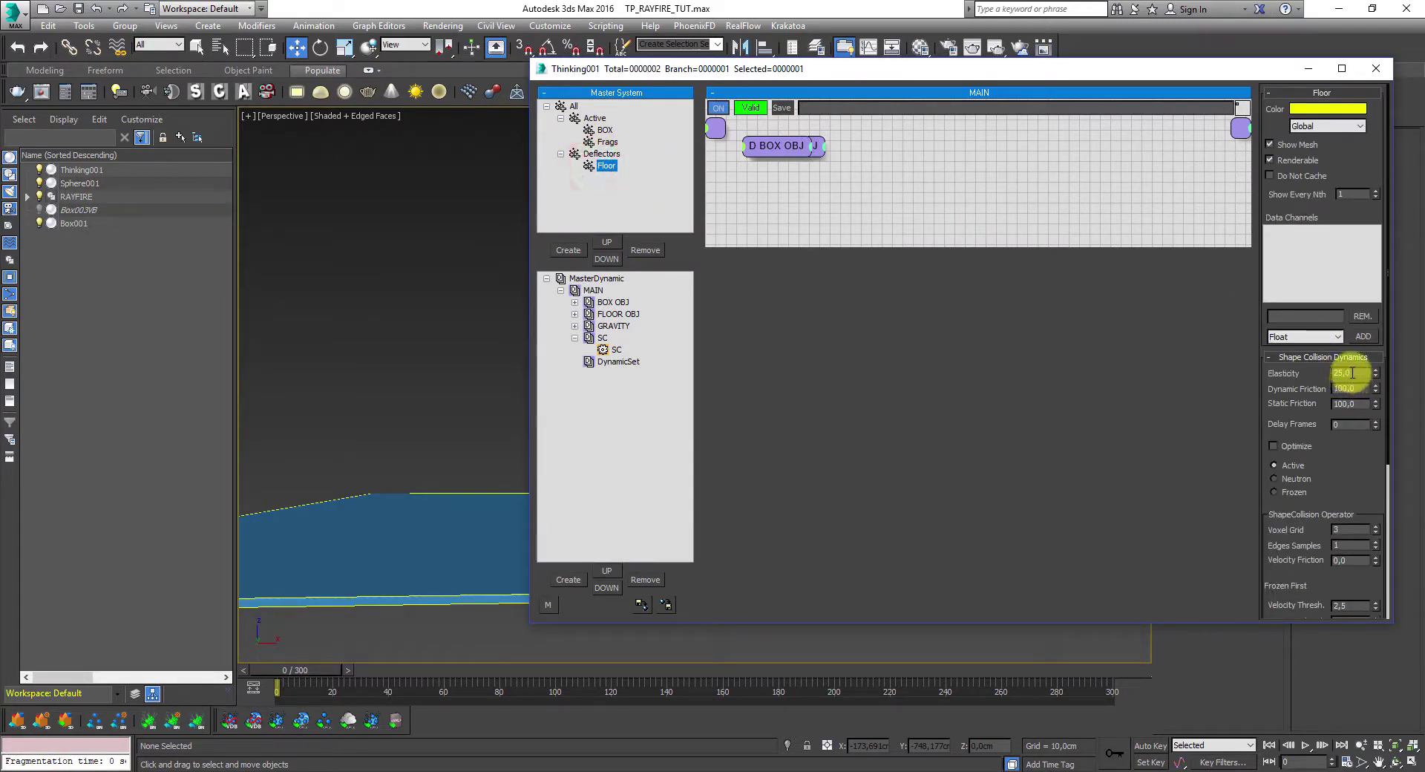
text(10)
double_click(1355, 388)
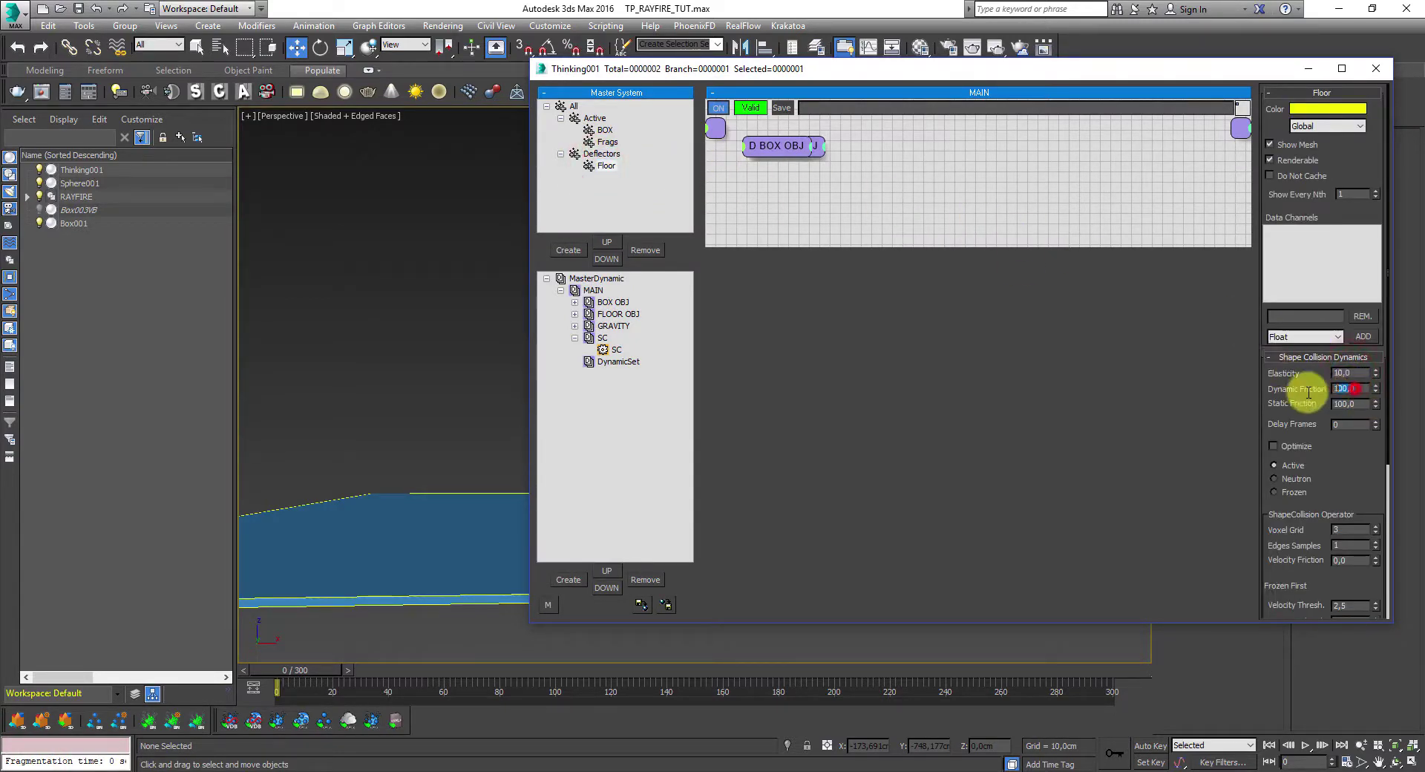
text(59)
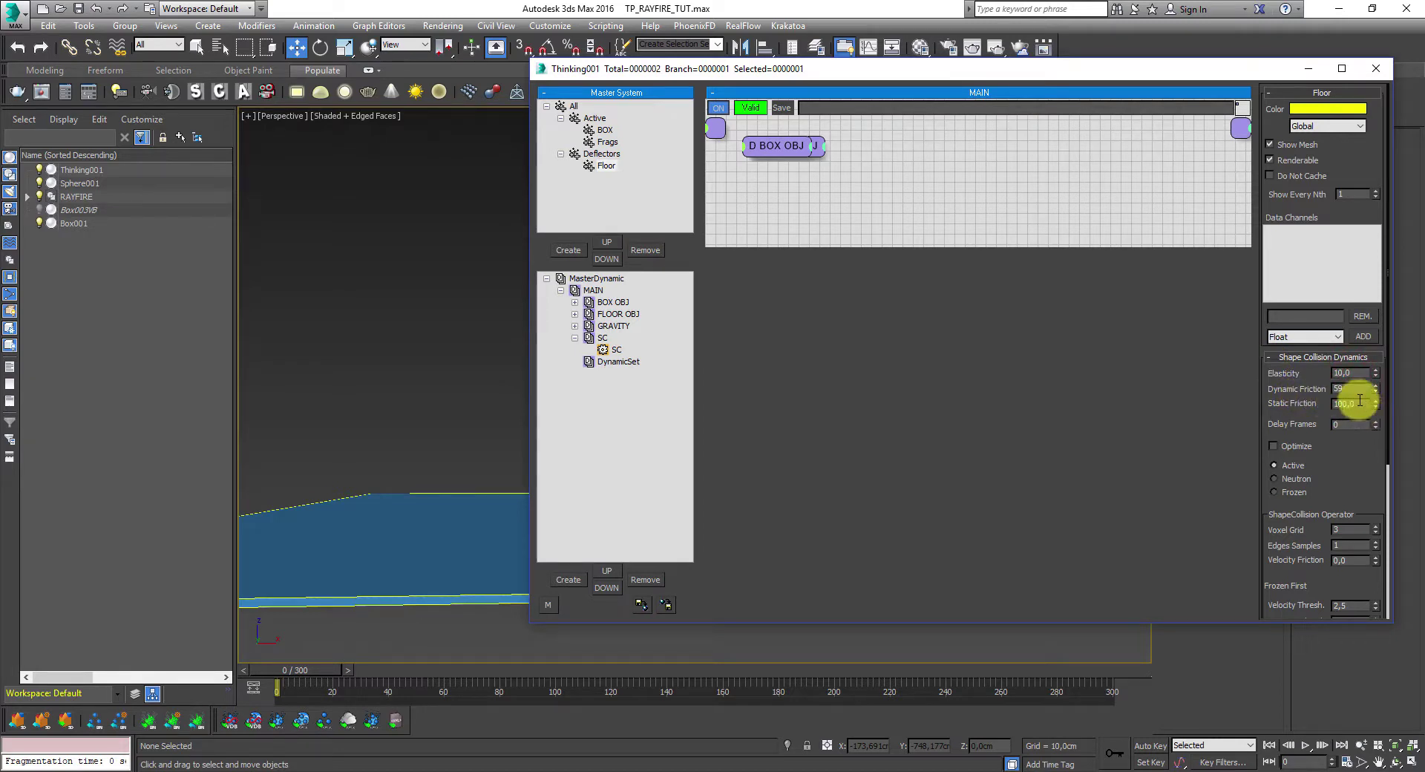
double_click(1353, 388)
text(50)
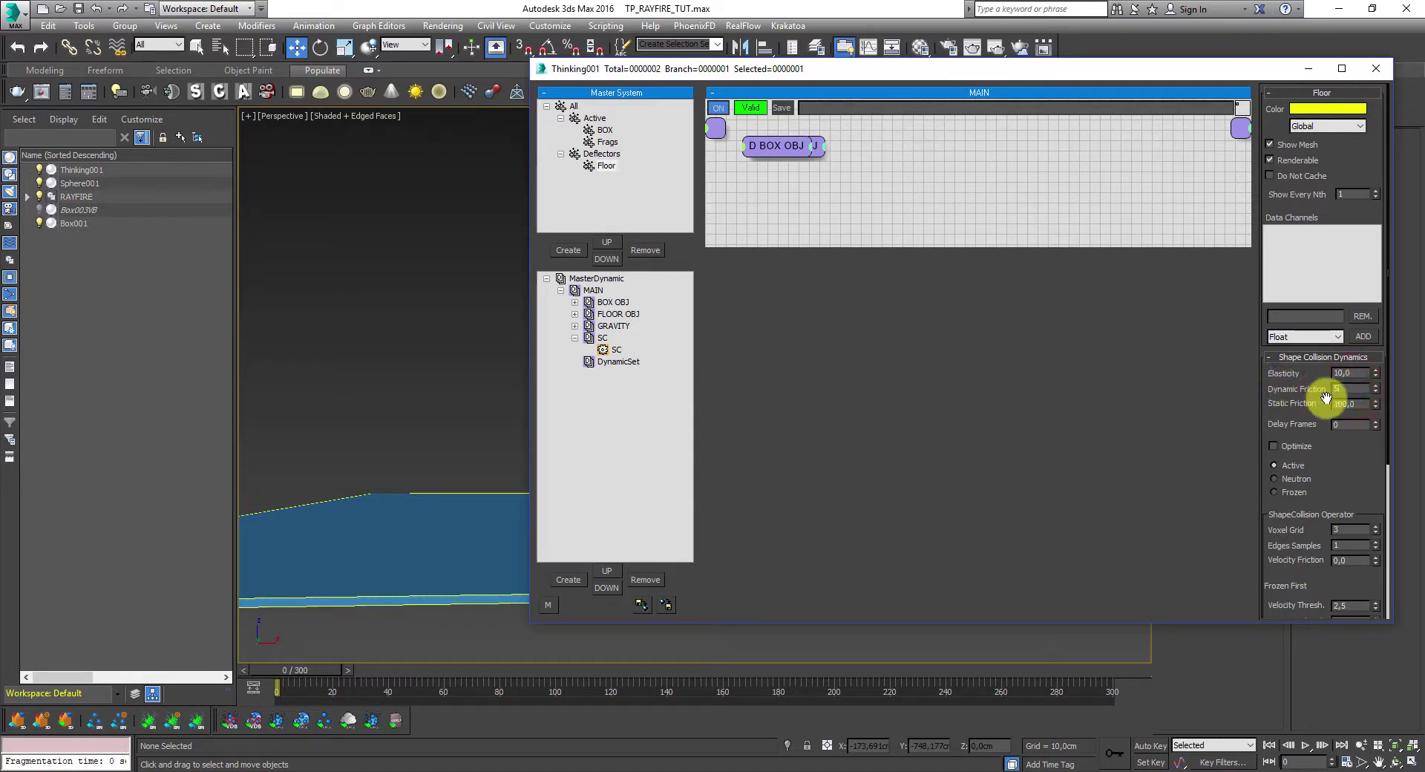
double_click(1359, 403)
text(50)
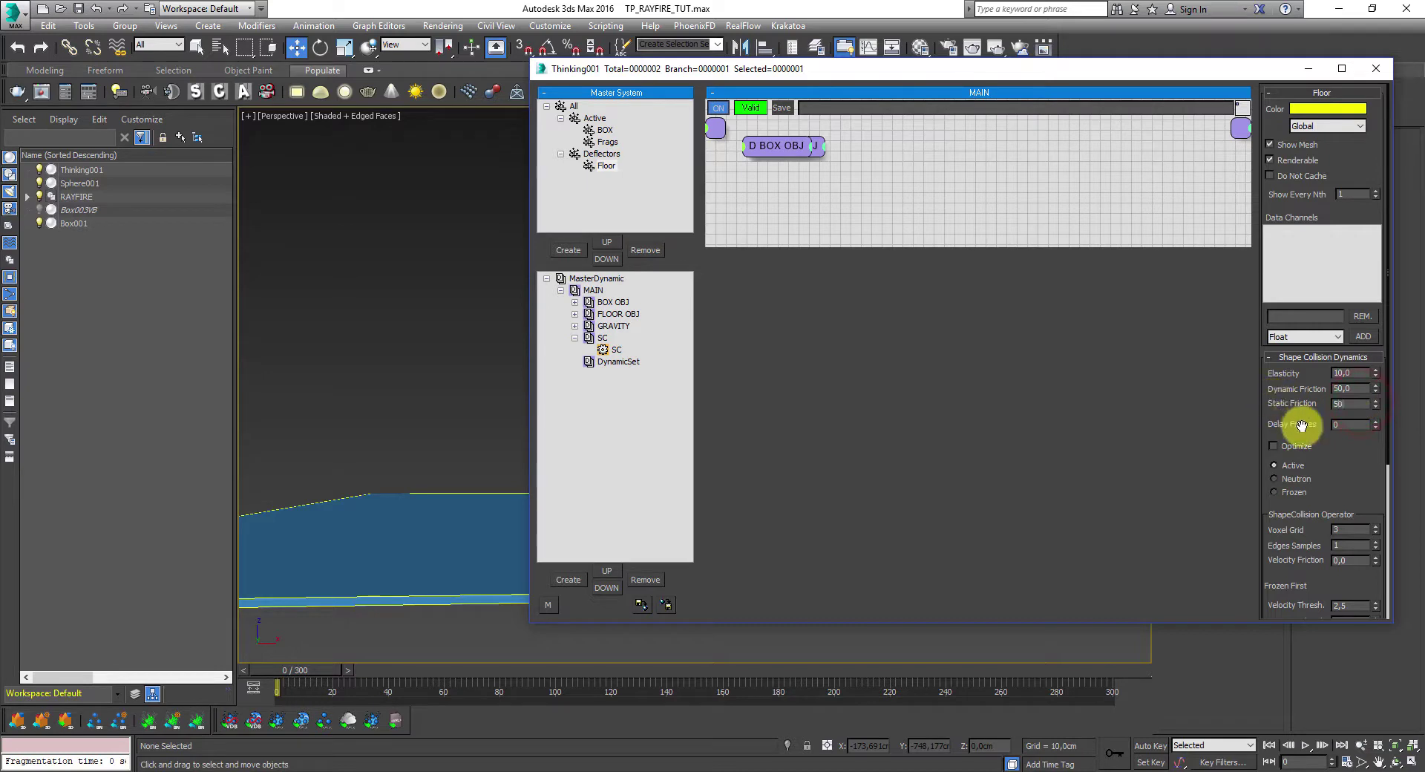
- Set the Floor group's Voxel Grid to 7 and put the editor away with the timeline at frame 0
click(1338, 466)
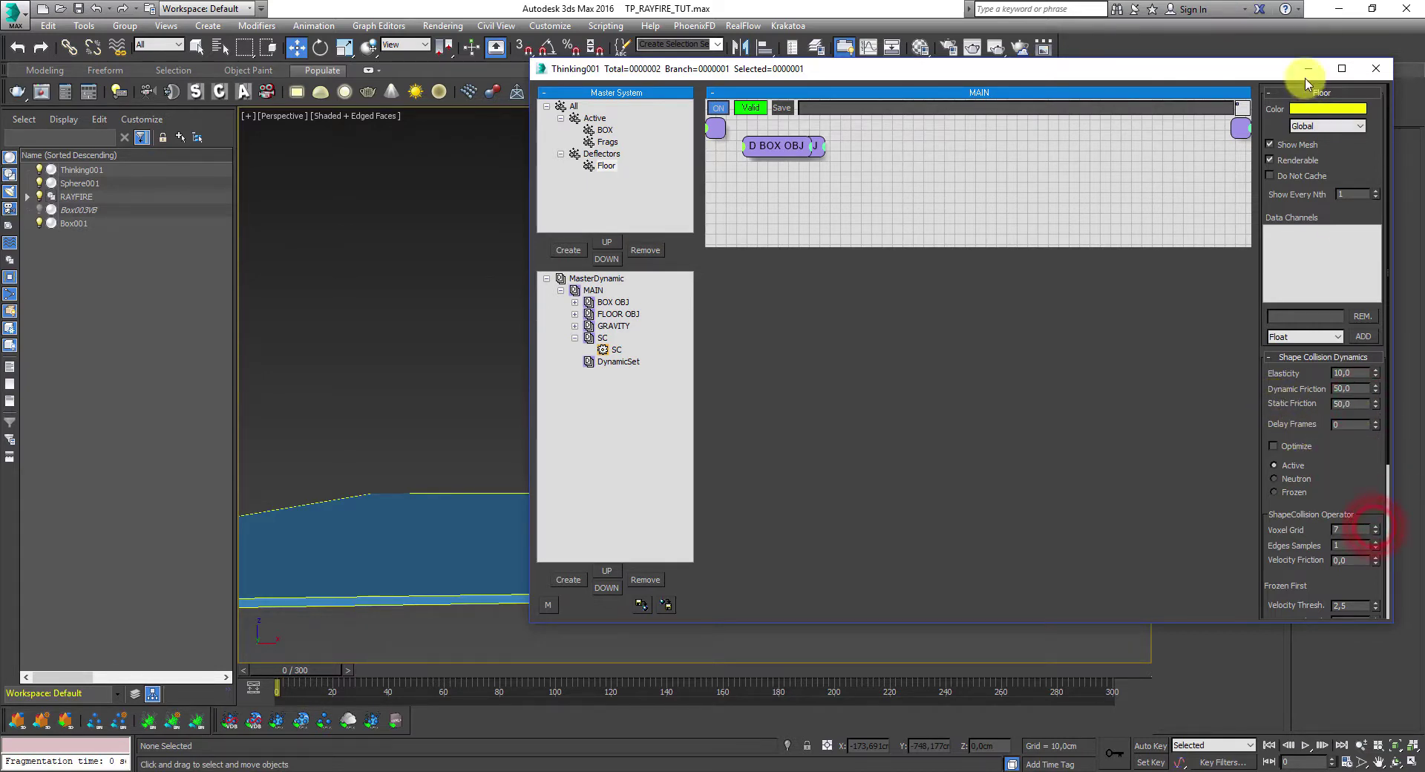
click(1306, 73)
click(1267, 744)
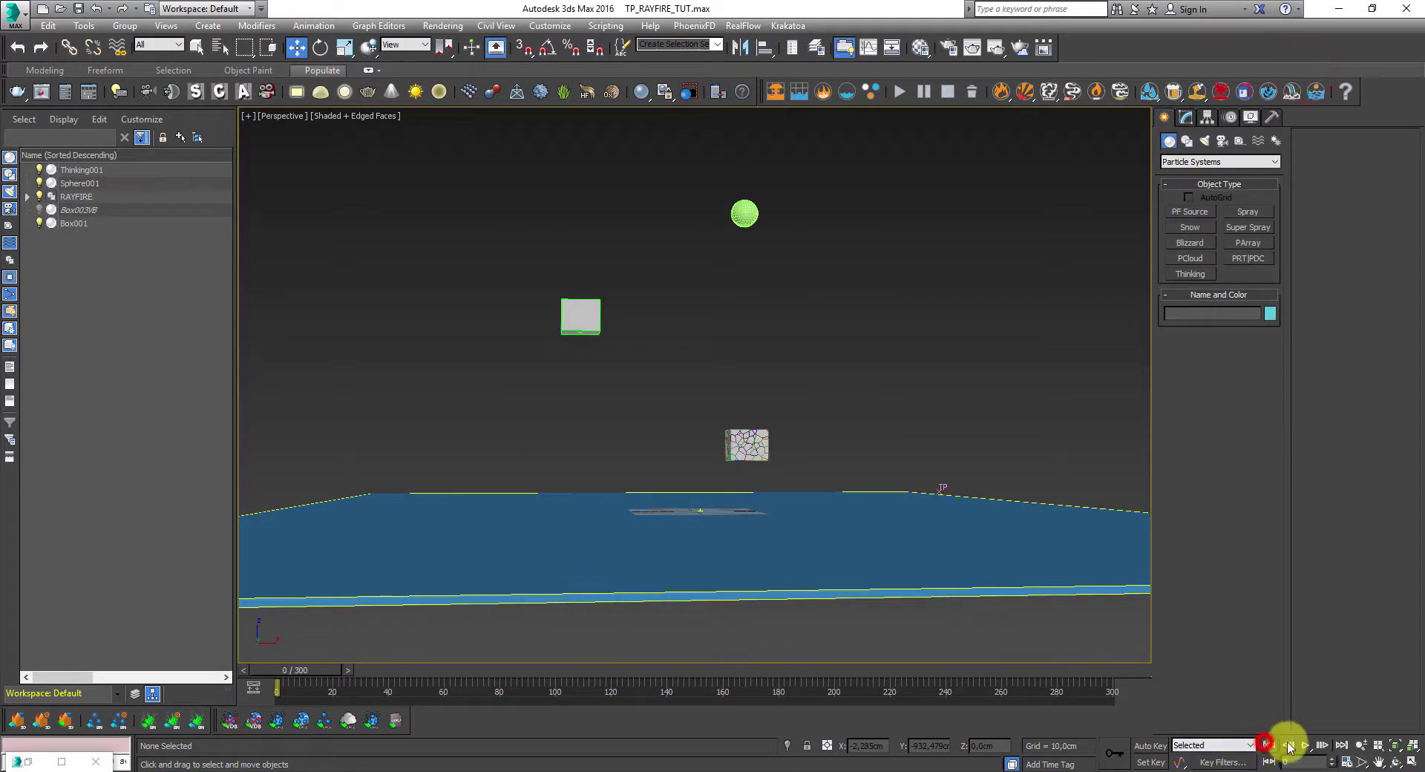
- Play the simulation to inspect how the box lands on the floor, and return the timeline to frame 0
click(1305, 745)
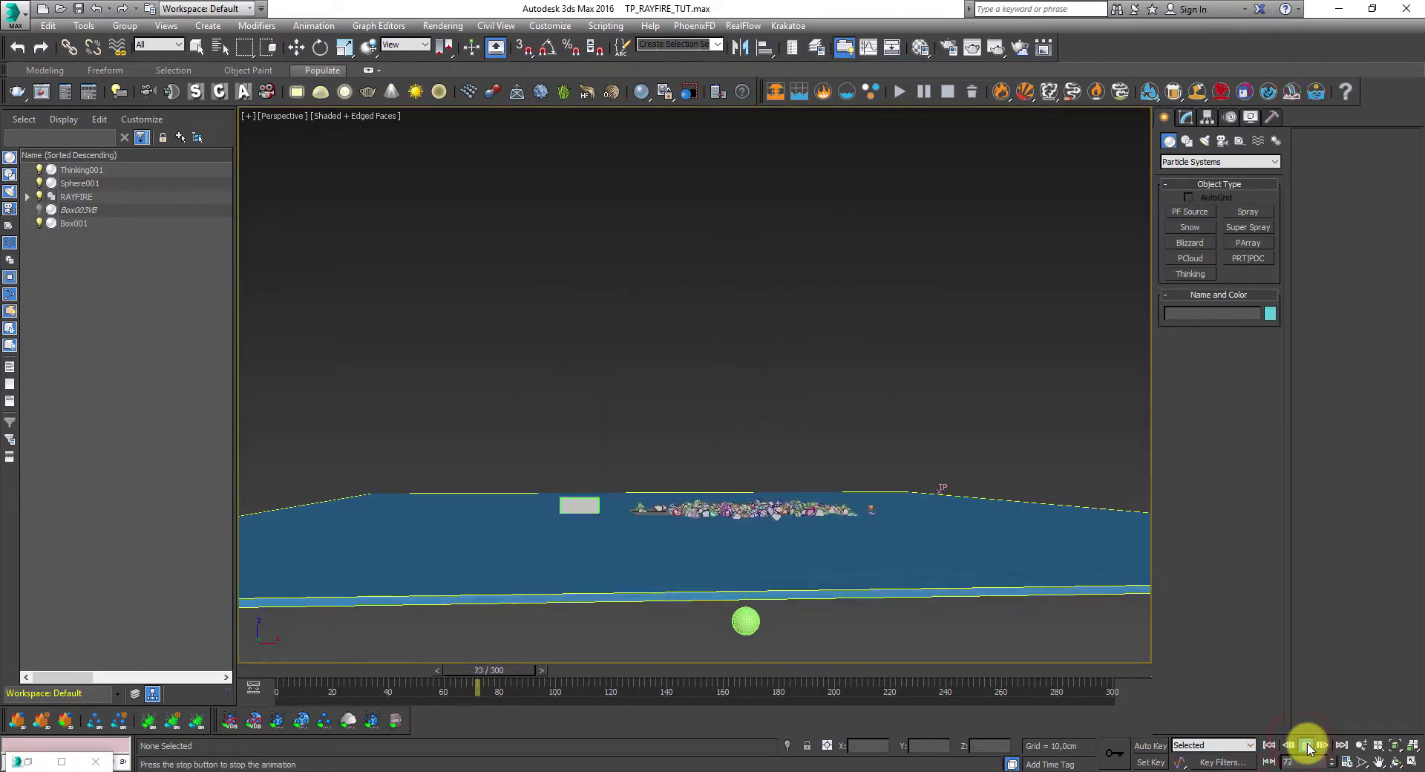
click(1306, 746)
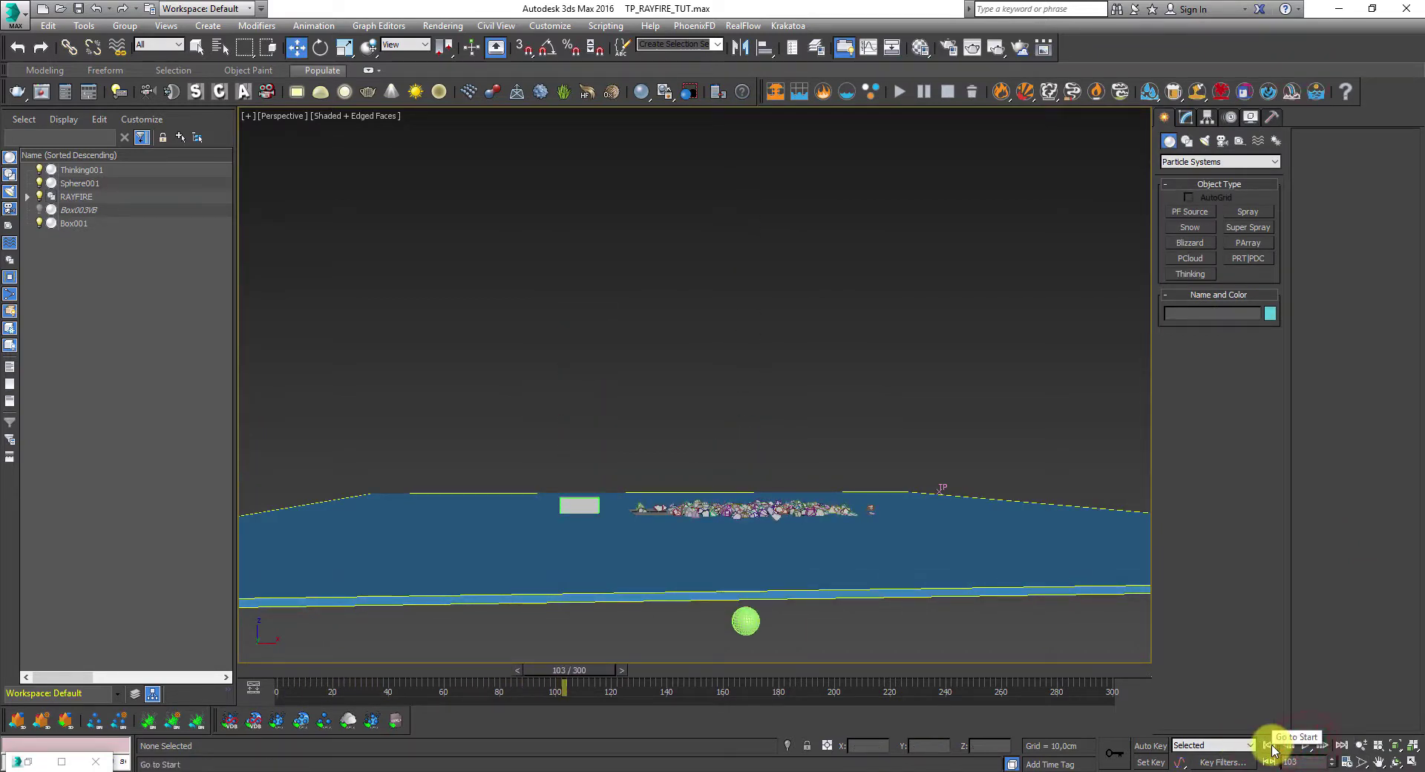
click(1270, 747)
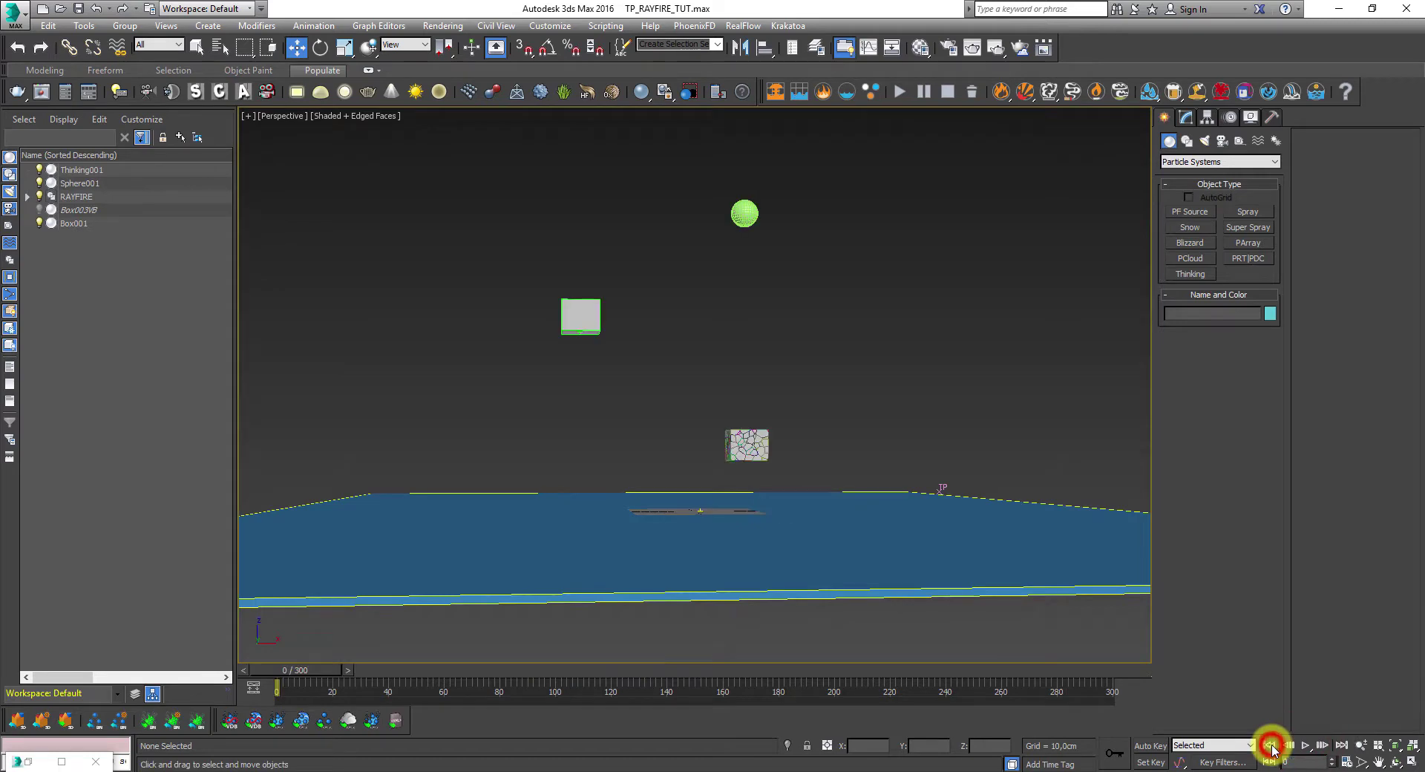
- Switch the Floor group's Shape Collision Dynamics to Neutron, set its Voxel Grid to 0 and put the editor away
click(26, 763)
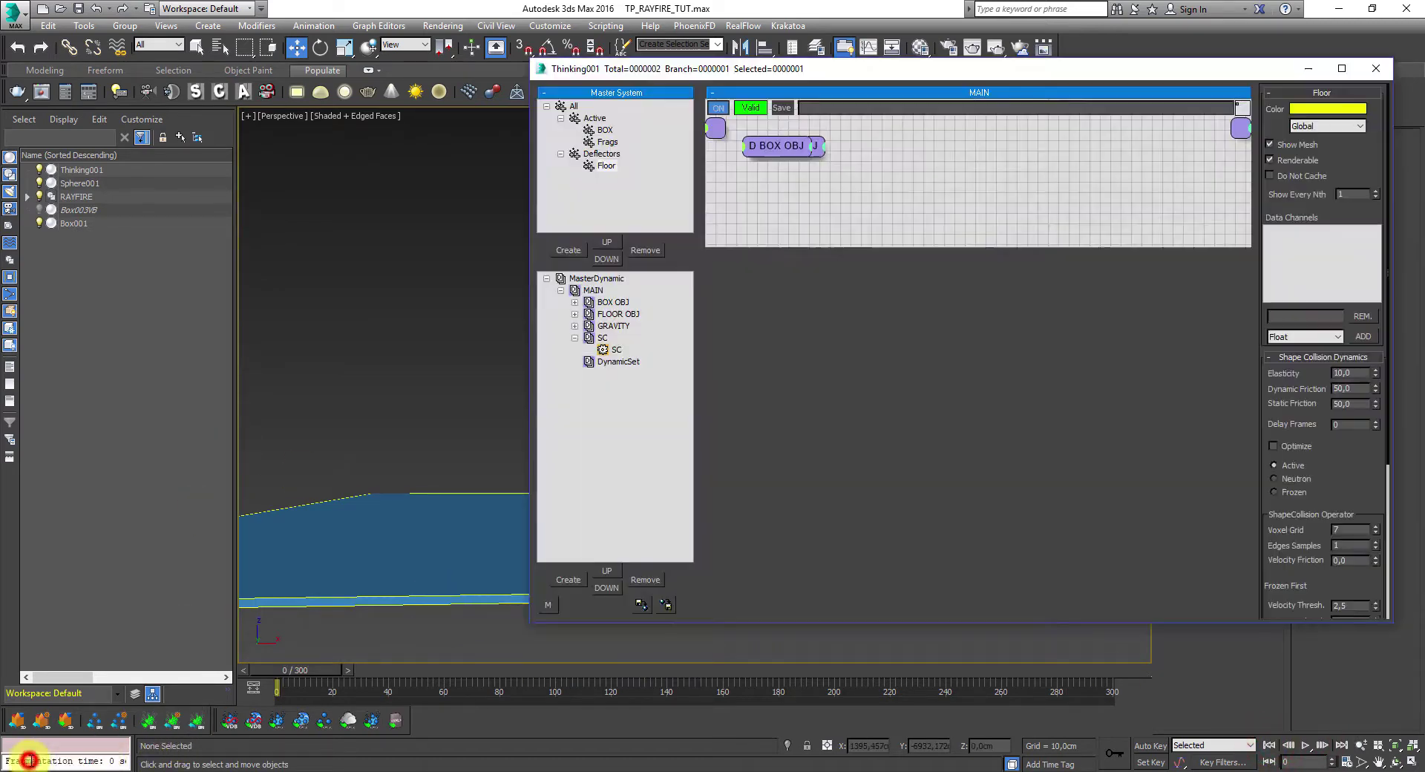
click(617, 315)
click(882, 190)
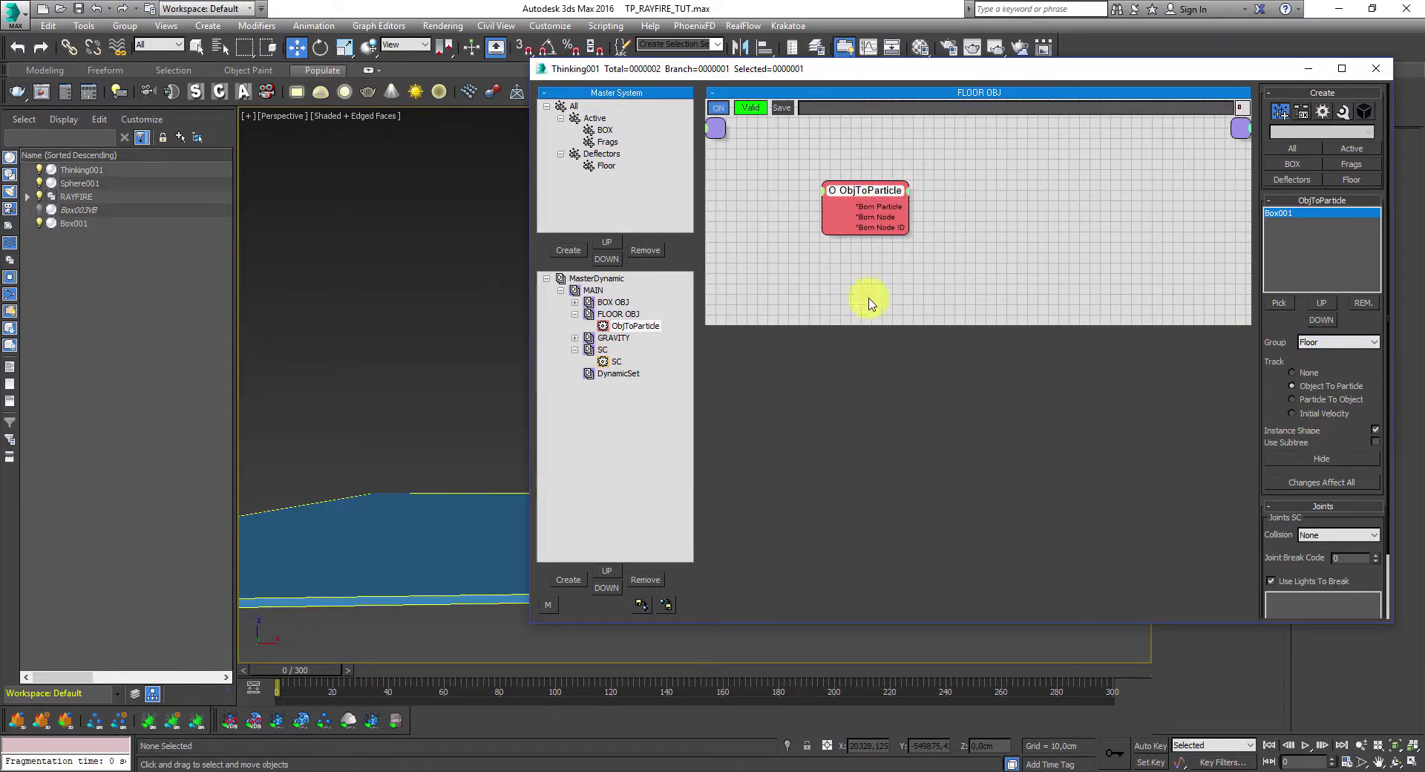
click(606, 166)
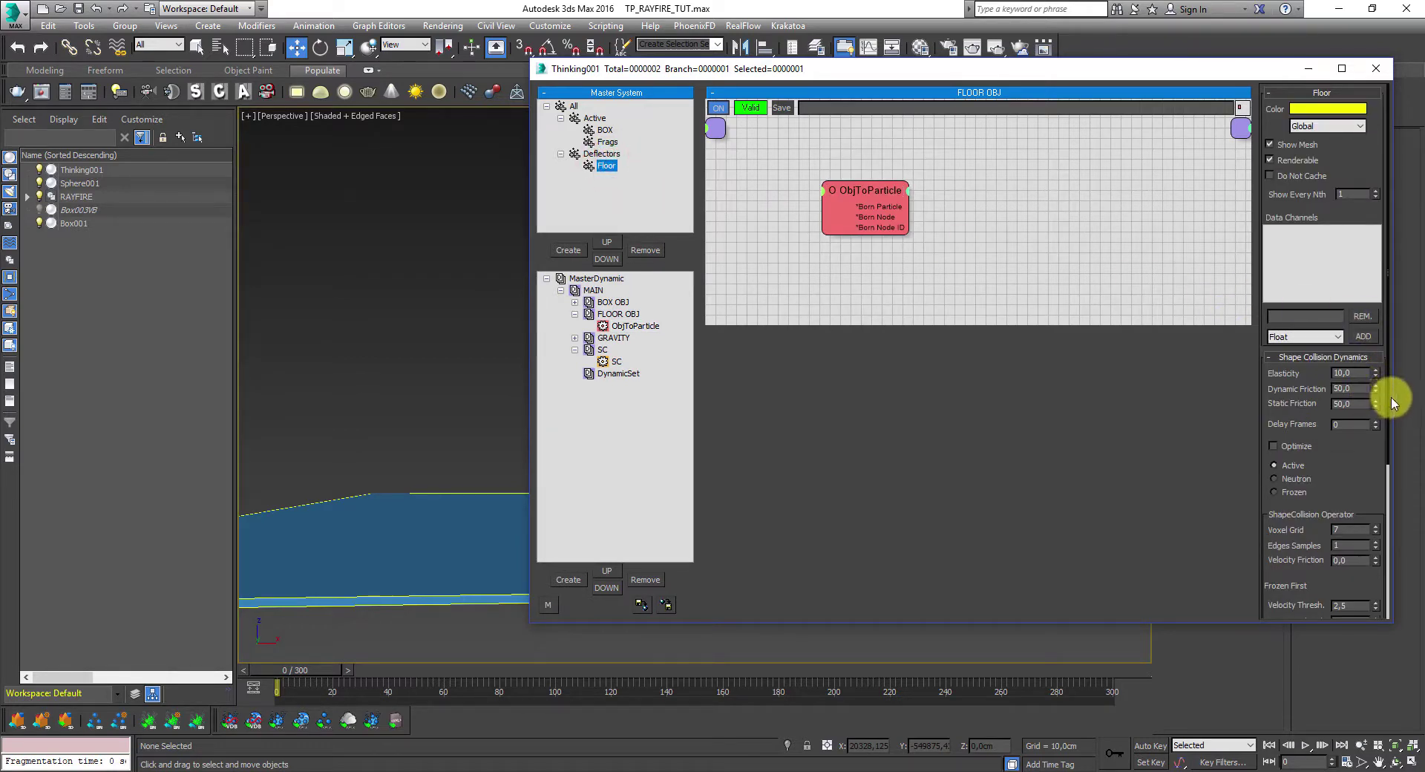
click(1274, 478)
drag(1389, 409, 1394, 531)
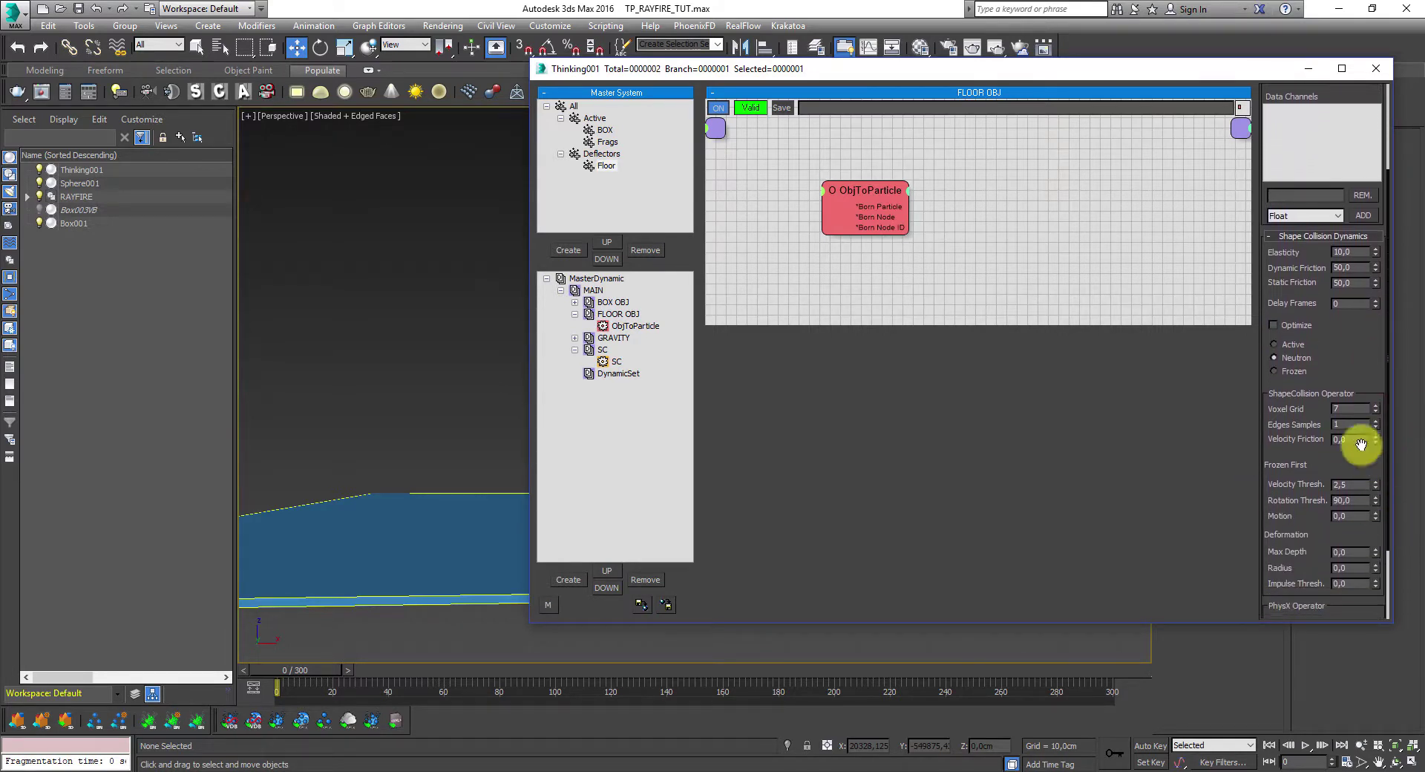
drag(1352, 409, 1303, 409)
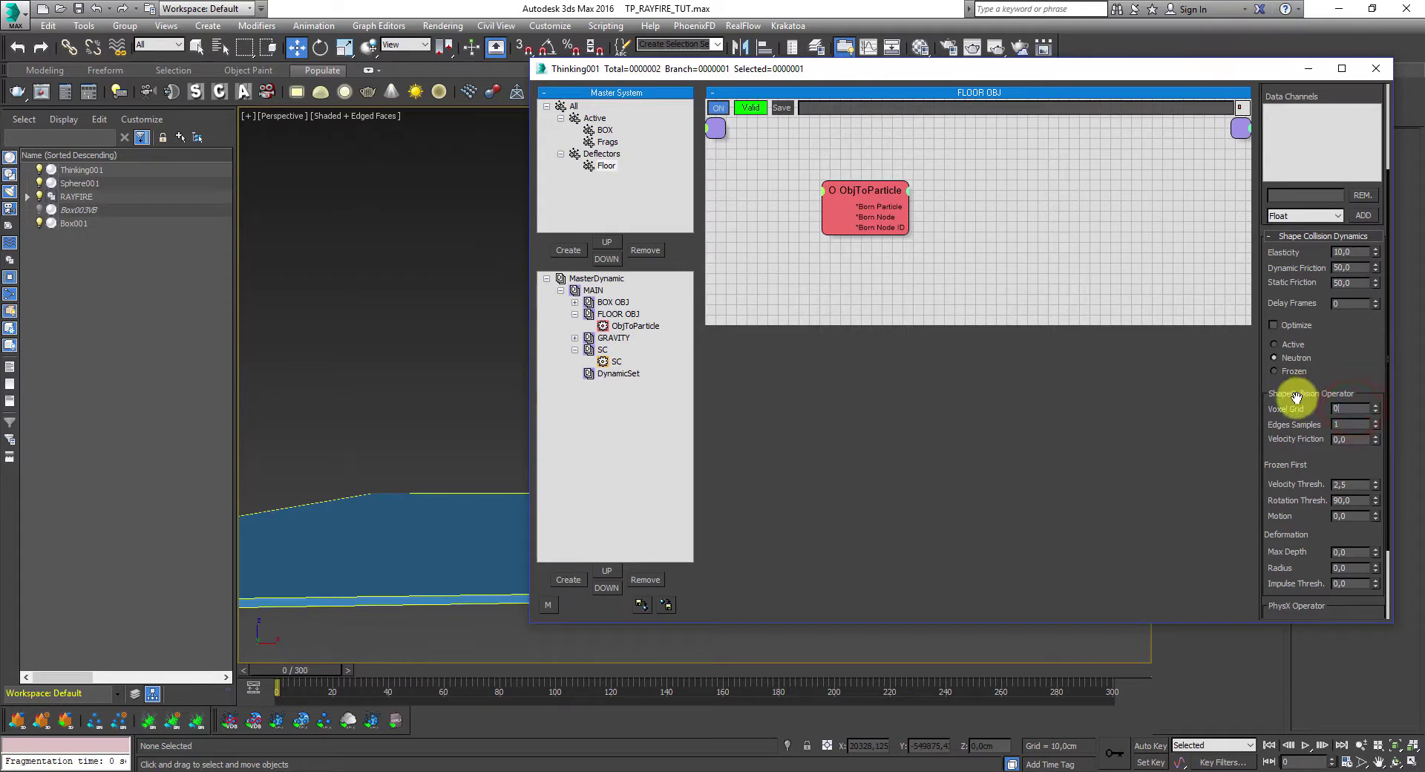
click(1308, 68)
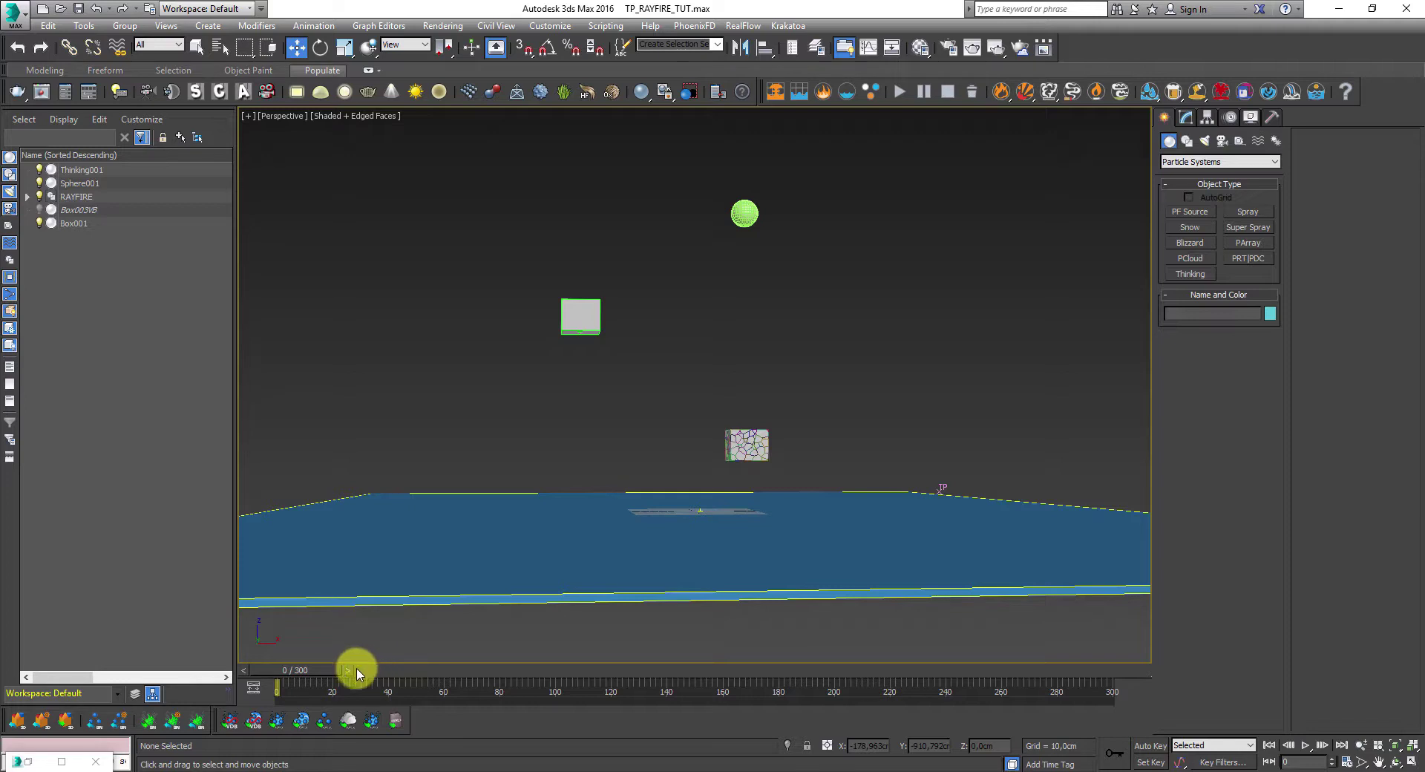
- Replay the simulation with the Neutron floor, return to frame 0 and briefly review the Floor group's settings
click(1304, 746)
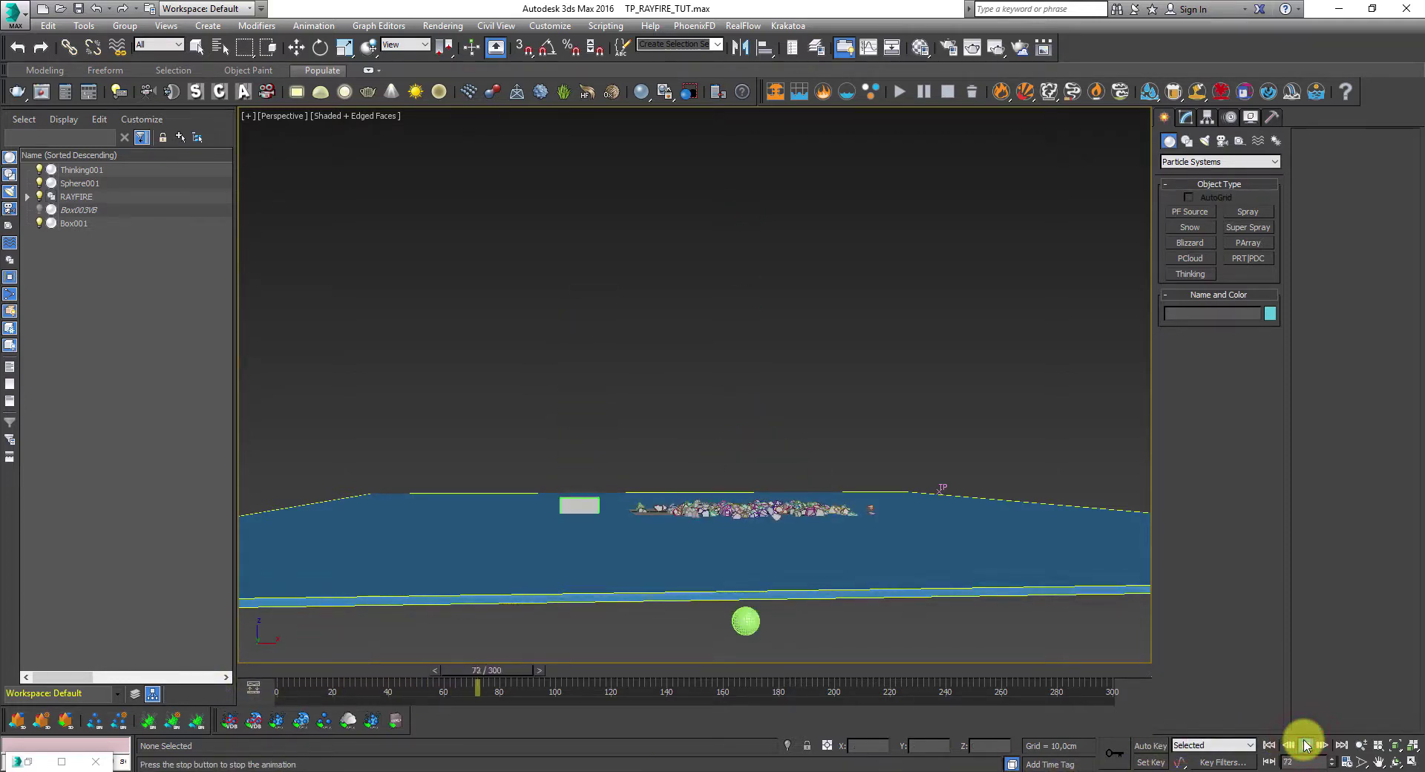
click(1305, 745)
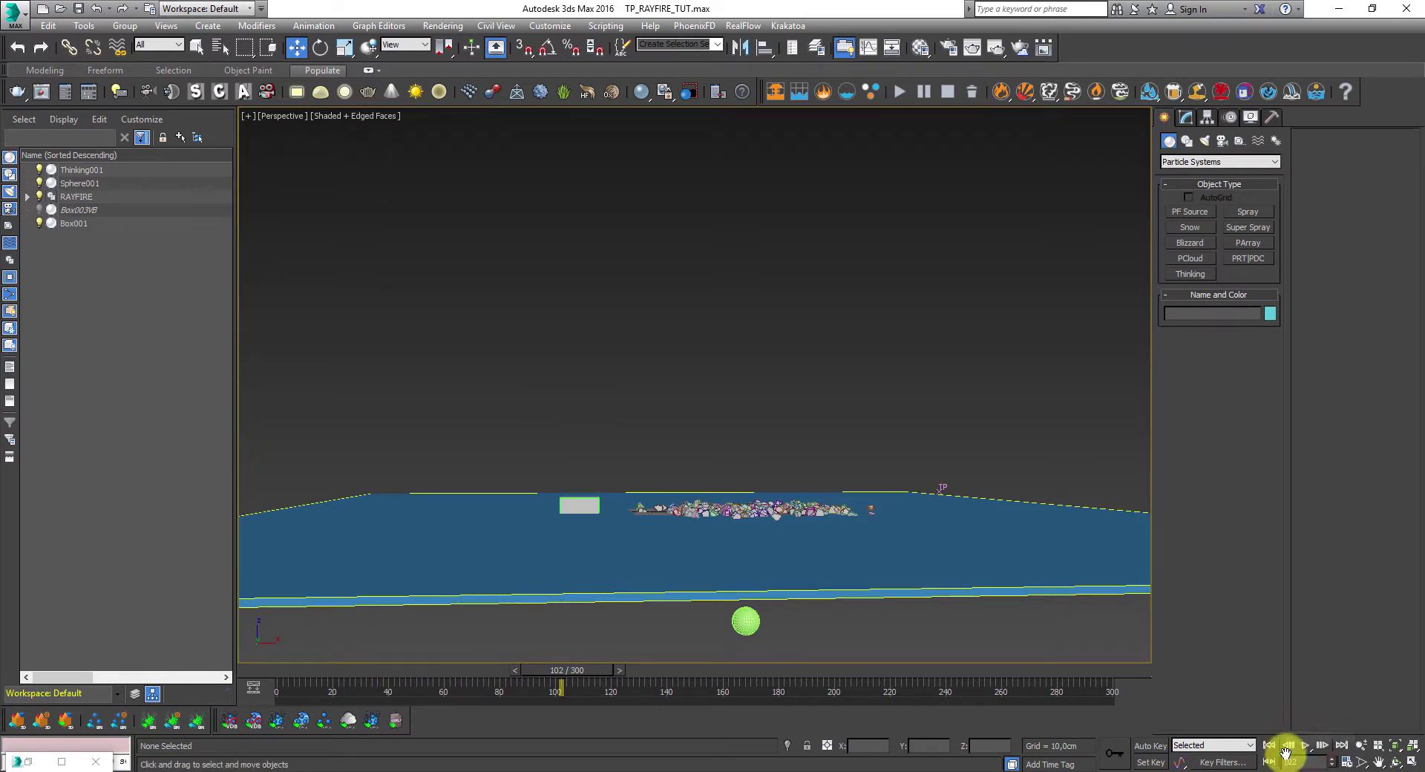
click(1269, 746)
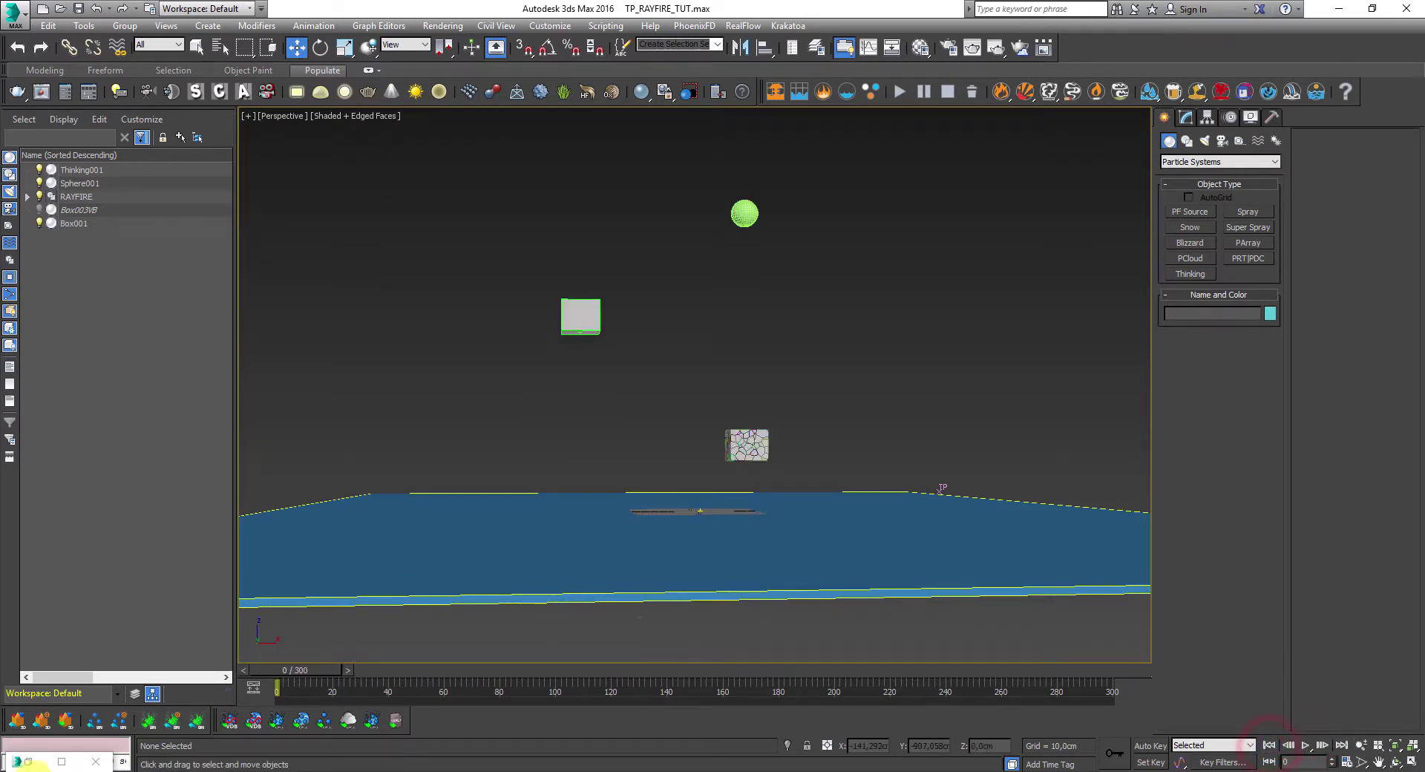
click(27, 762)
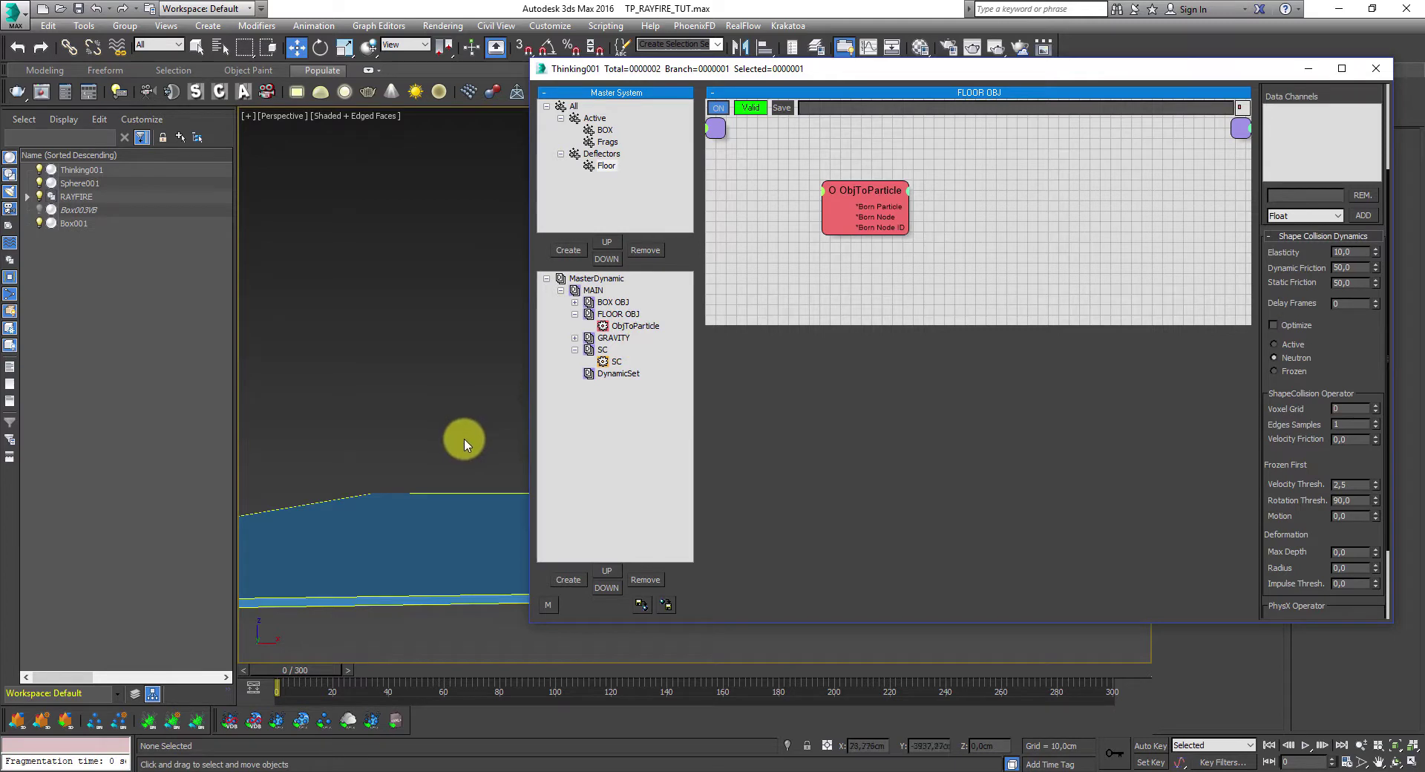
click(1309, 67)
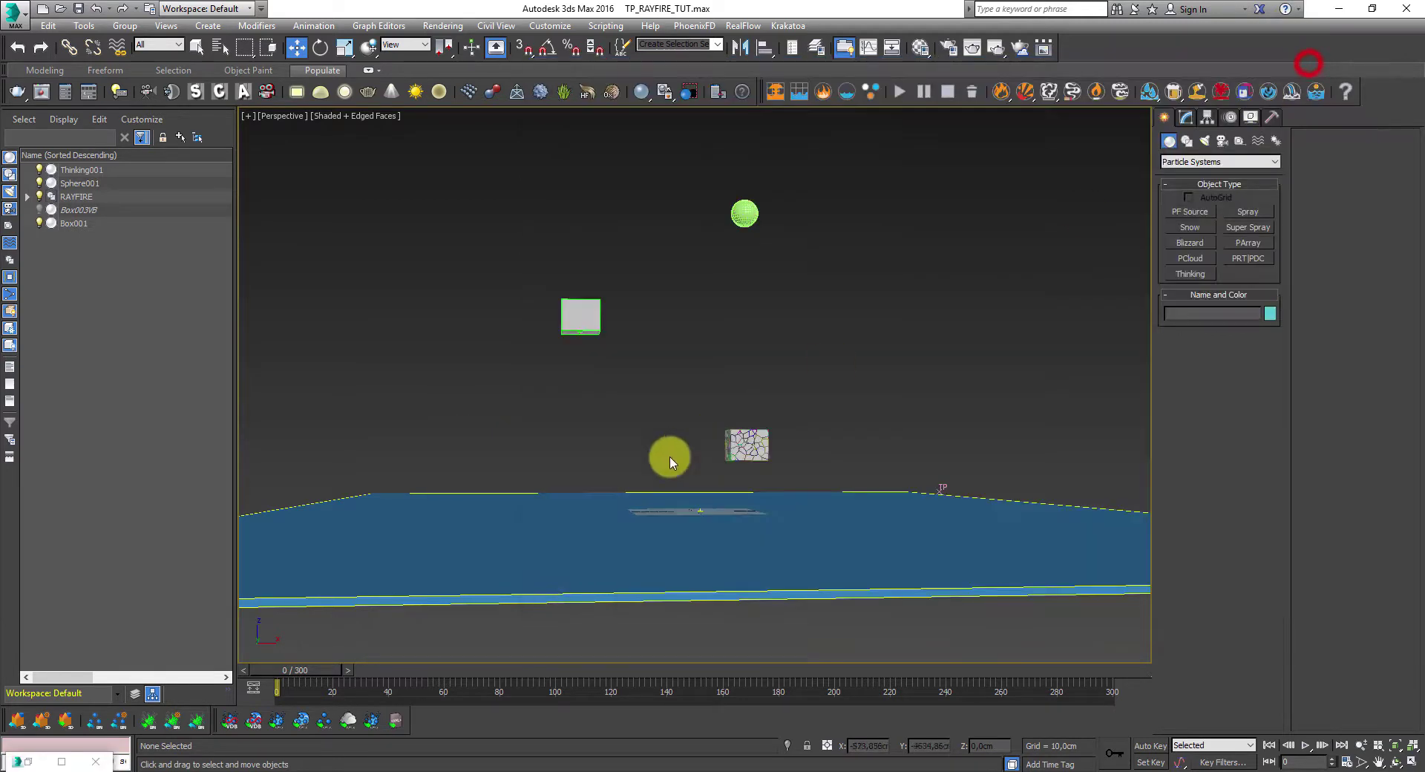
- Select the floor box Box001 and replay the simulation to examine the falling box's contact with it
click(550, 489)
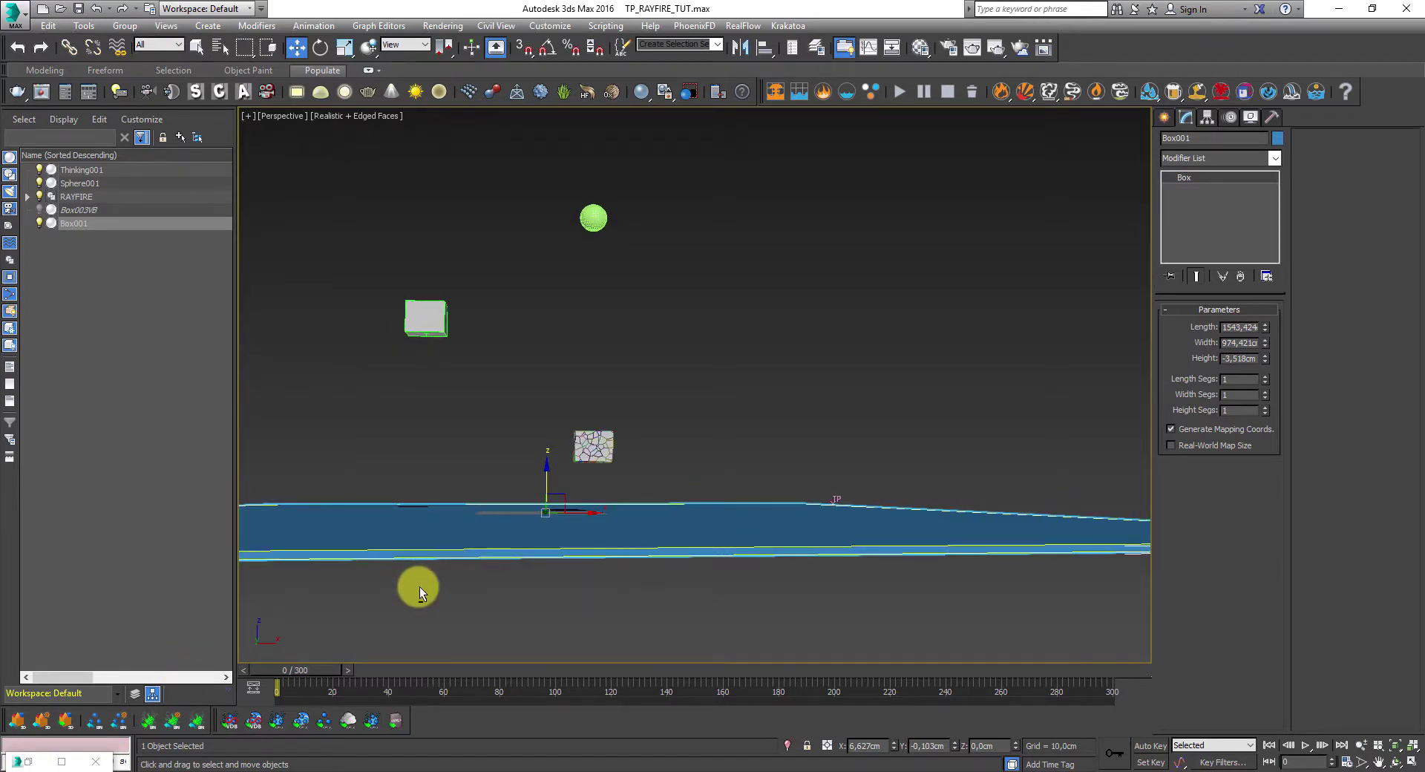
click(1305, 745)
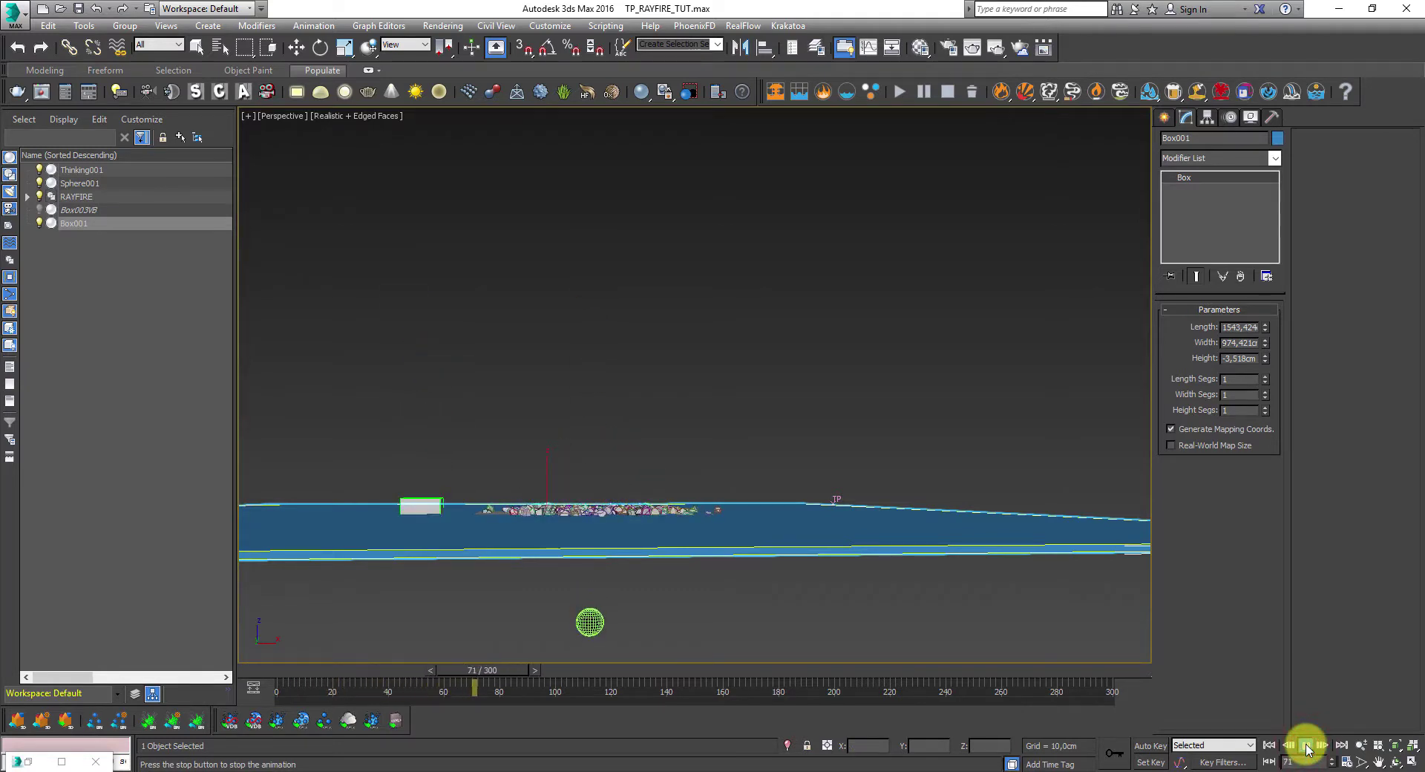
click(1306, 745)
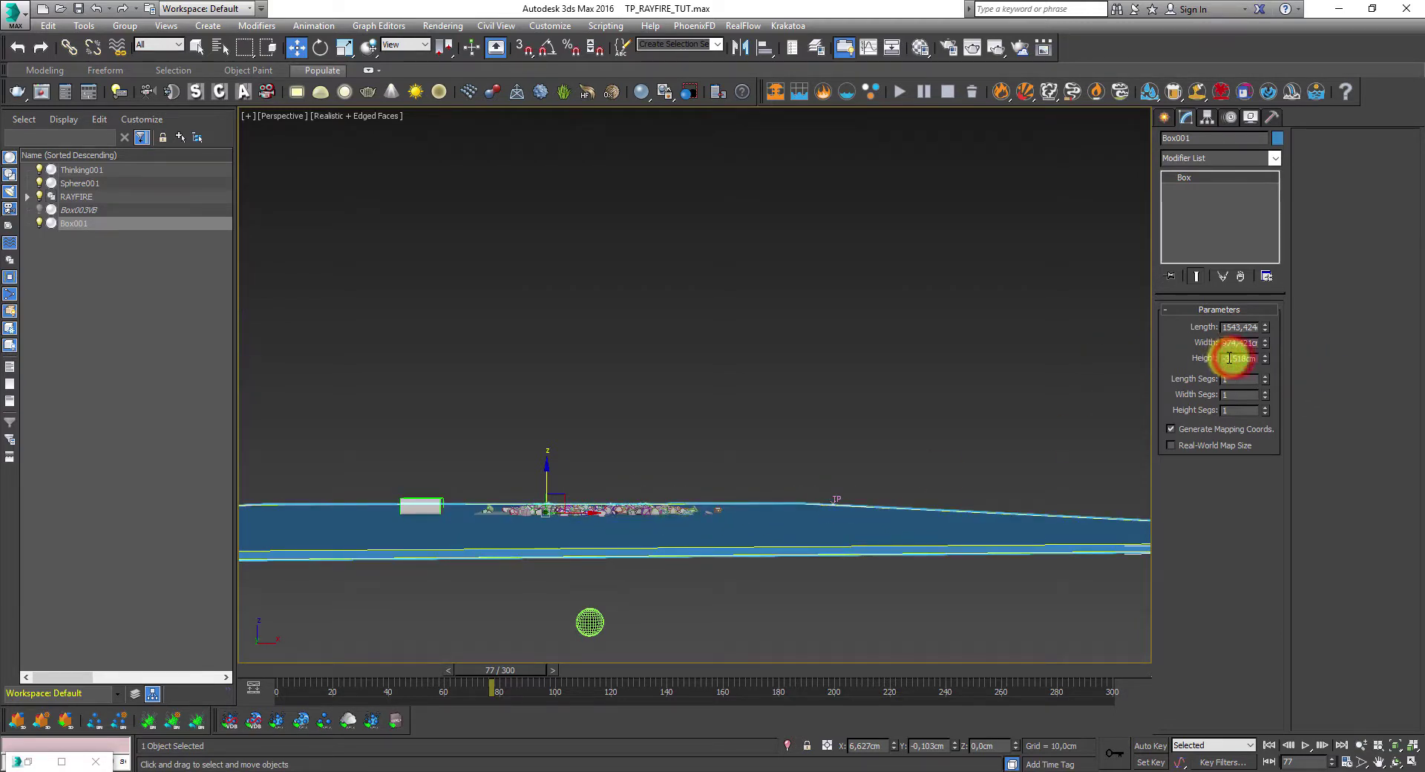
- Set the Height of the floor box Box001 to -9 cm and return the timeline to frame 0
drag(1228, 358, 1259, 358)
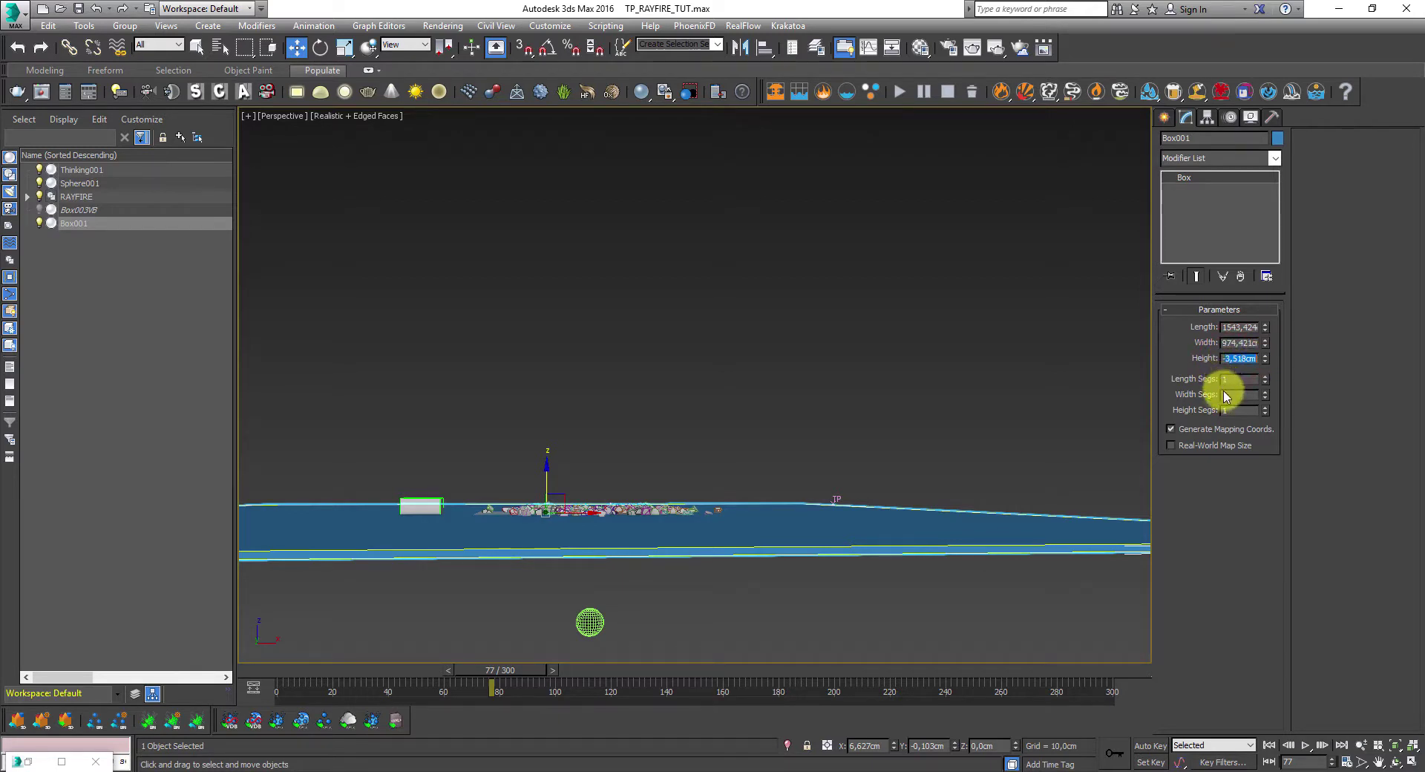
text(-9)
key(Return)
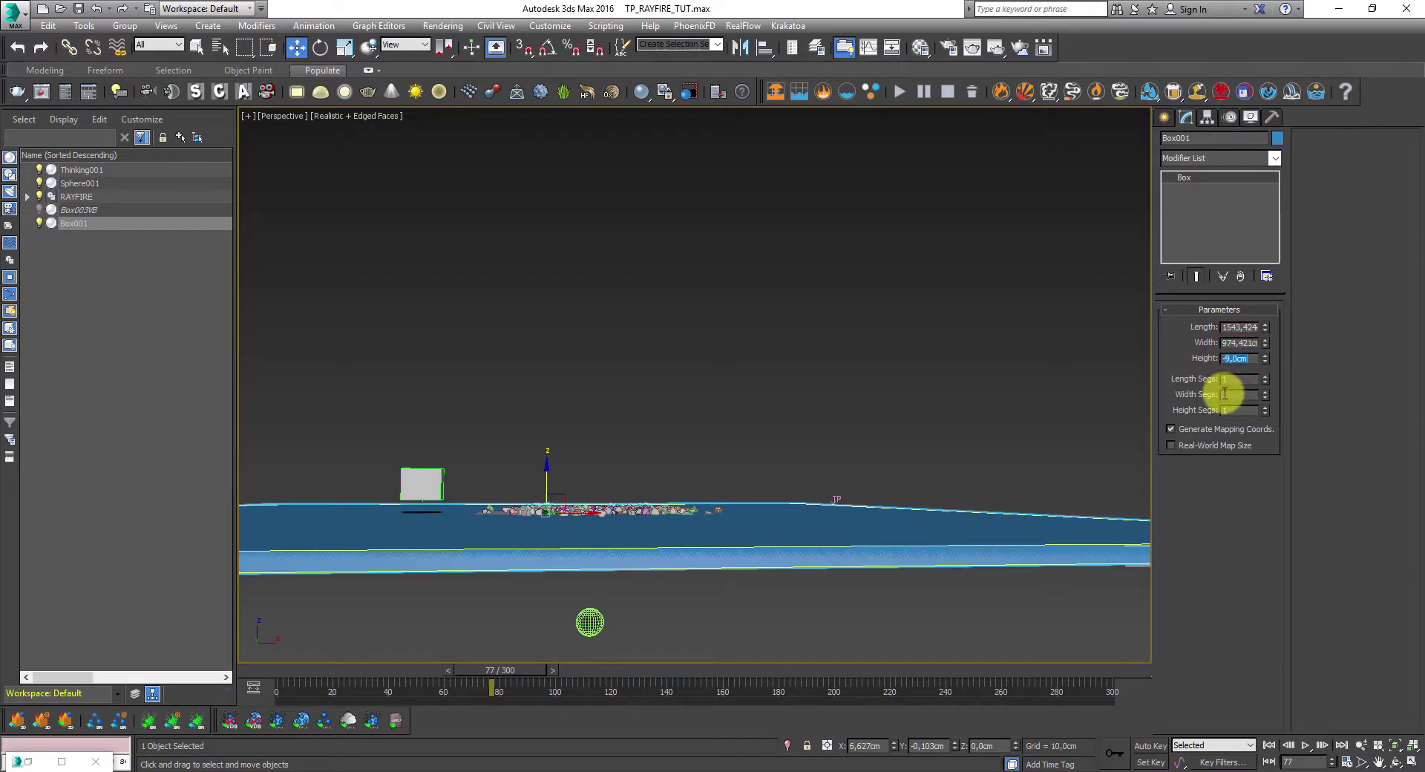
click(1269, 744)
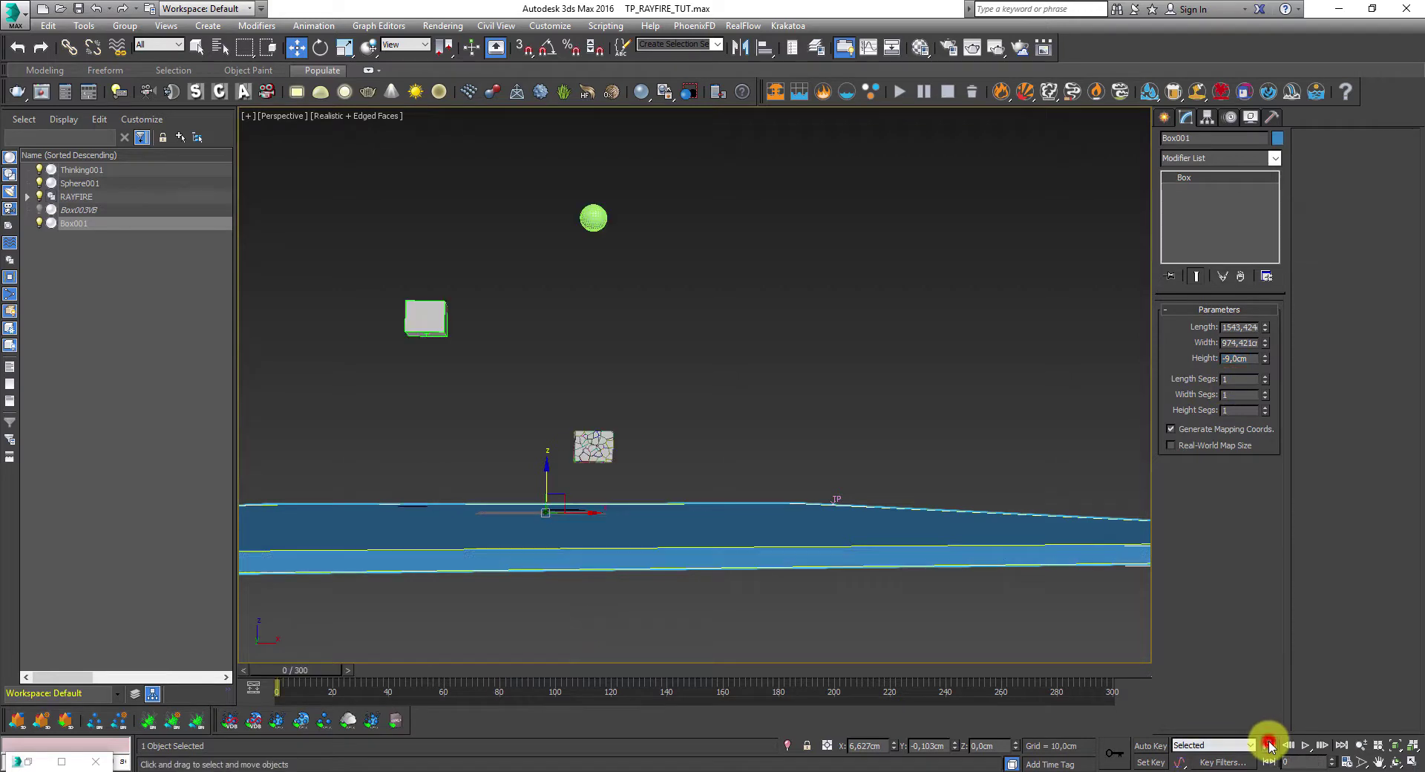
- Play the simulation with the thicker floor, inspect the resting box up close and return the timeline to frame 0
click(1305, 745)
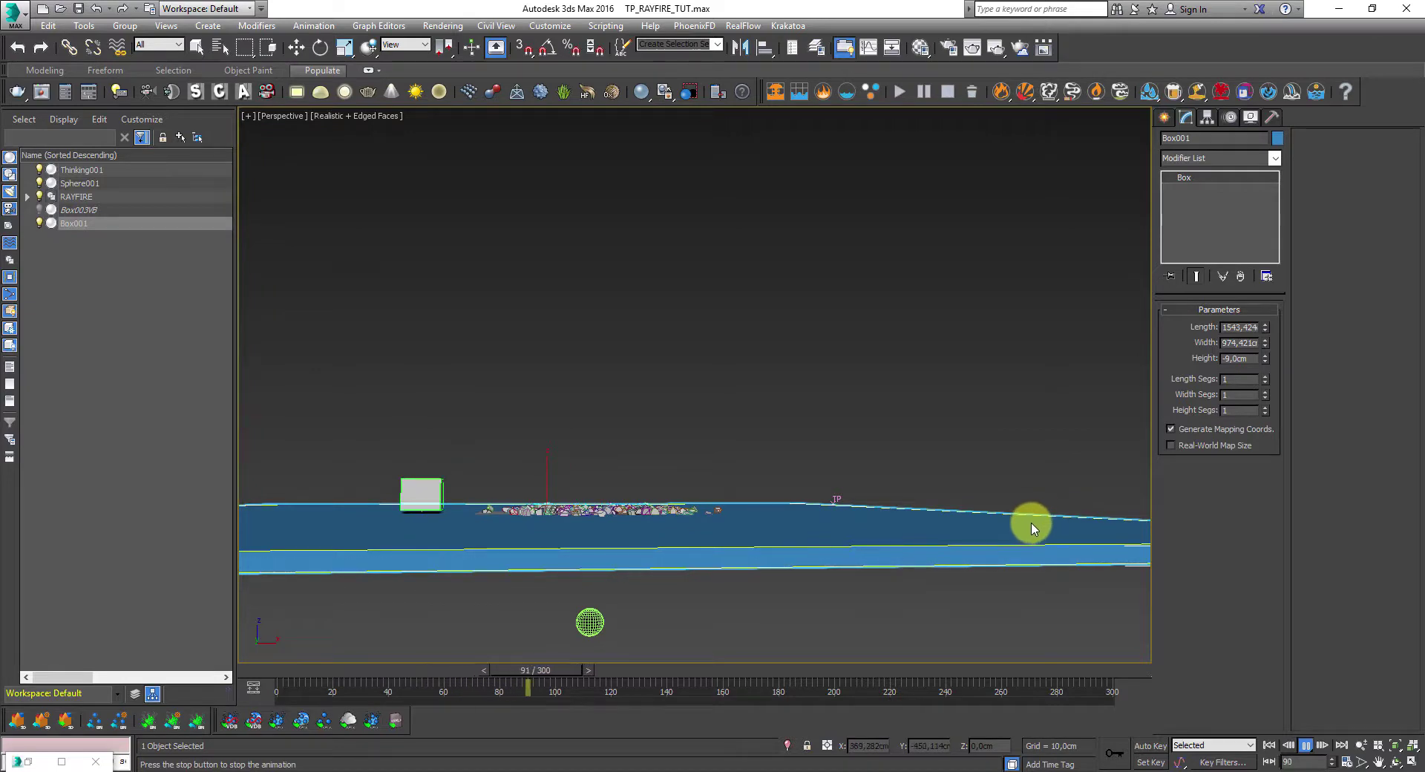
click(1306, 744)
key(w)
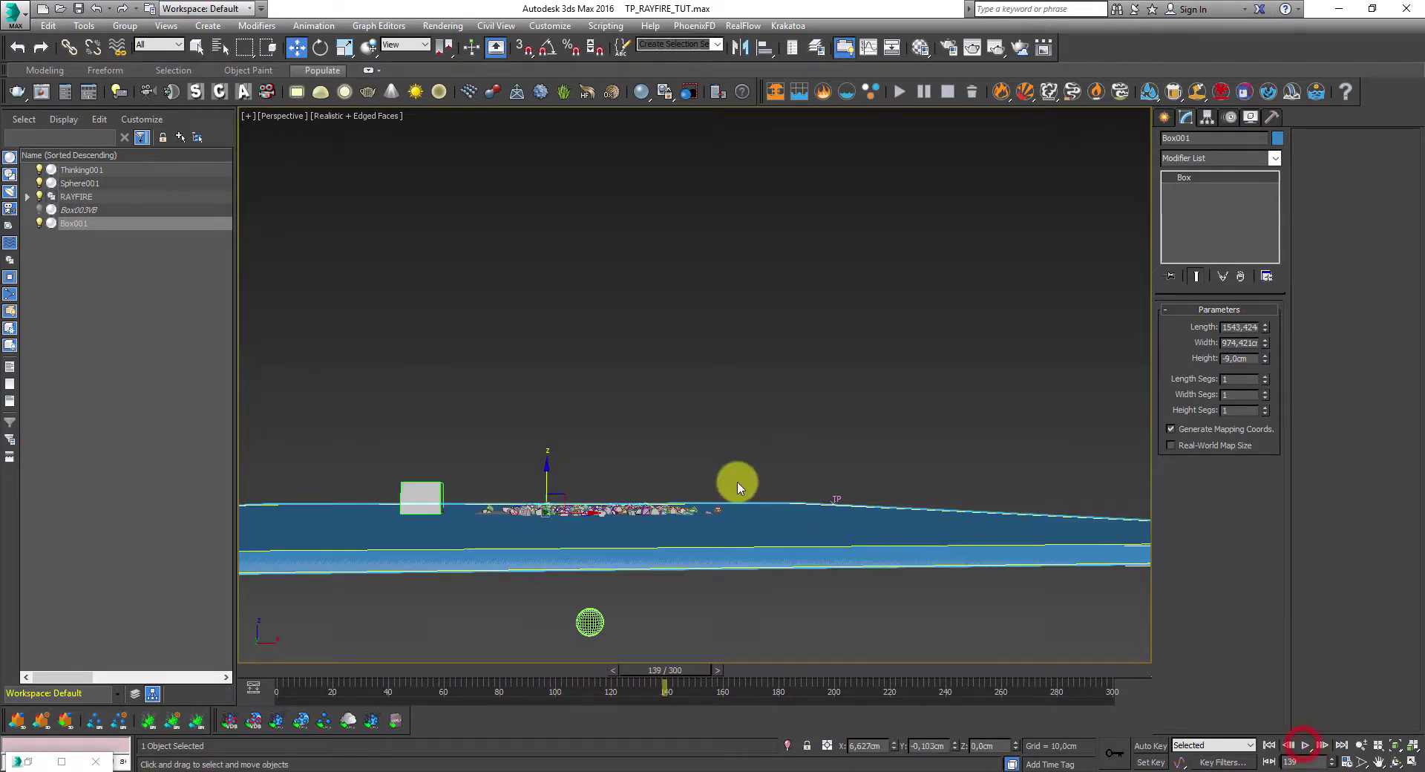
alt+middle_drag(740, 491, 745, 494)
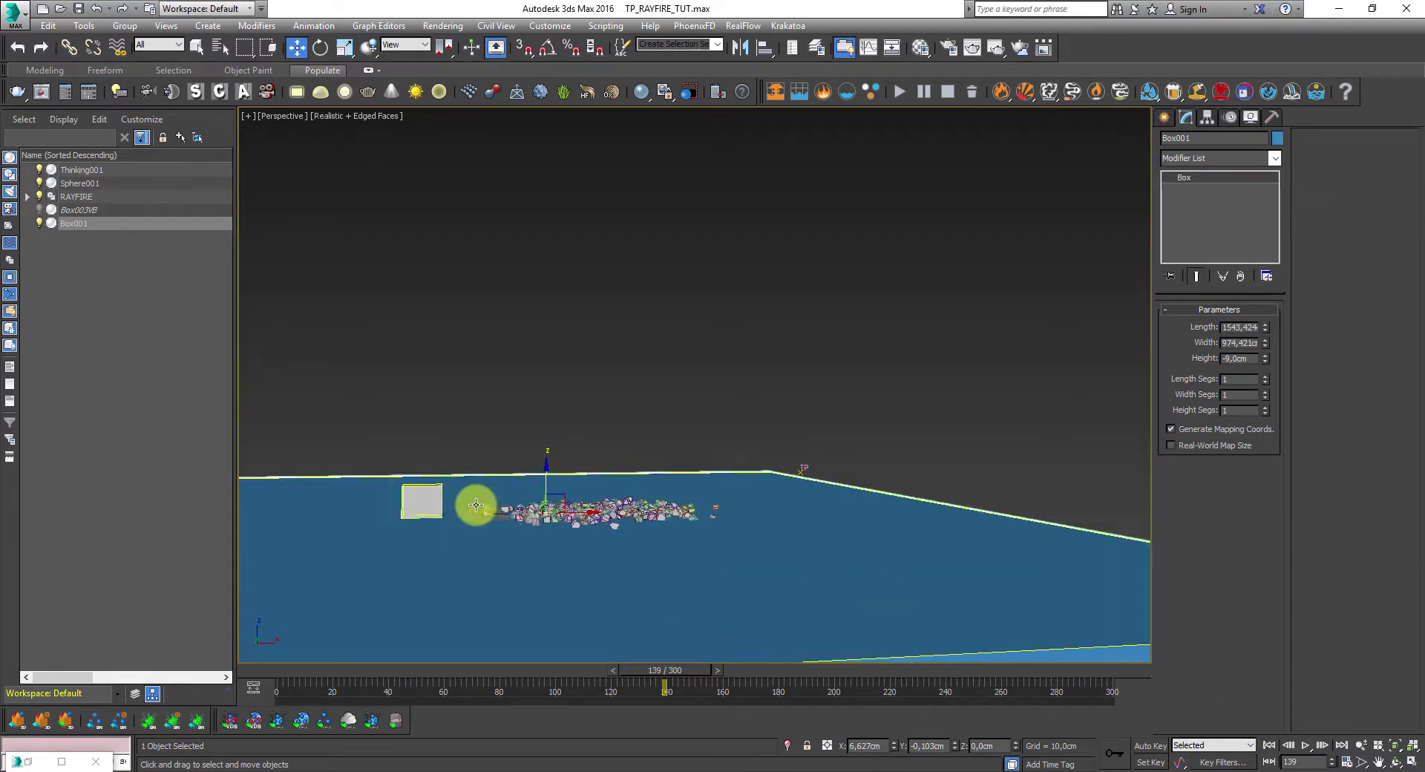
scroll(475, 503, up, 2)
middle_drag(474, 503, 568, 481)
click(1270, 744)
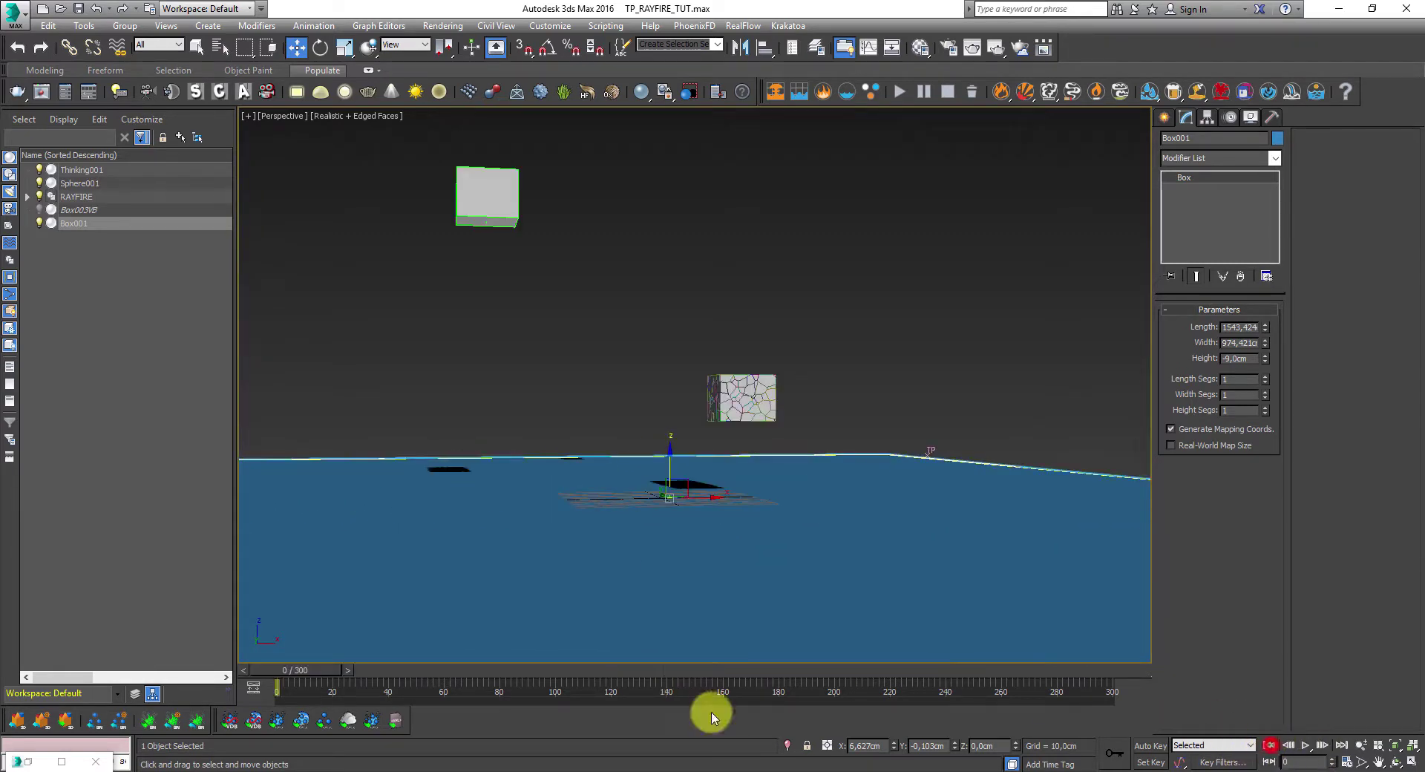
- Reopen the Thinking Particles editor beside the box, play the fall from a higher view and return to frame 0
click(26, 764)
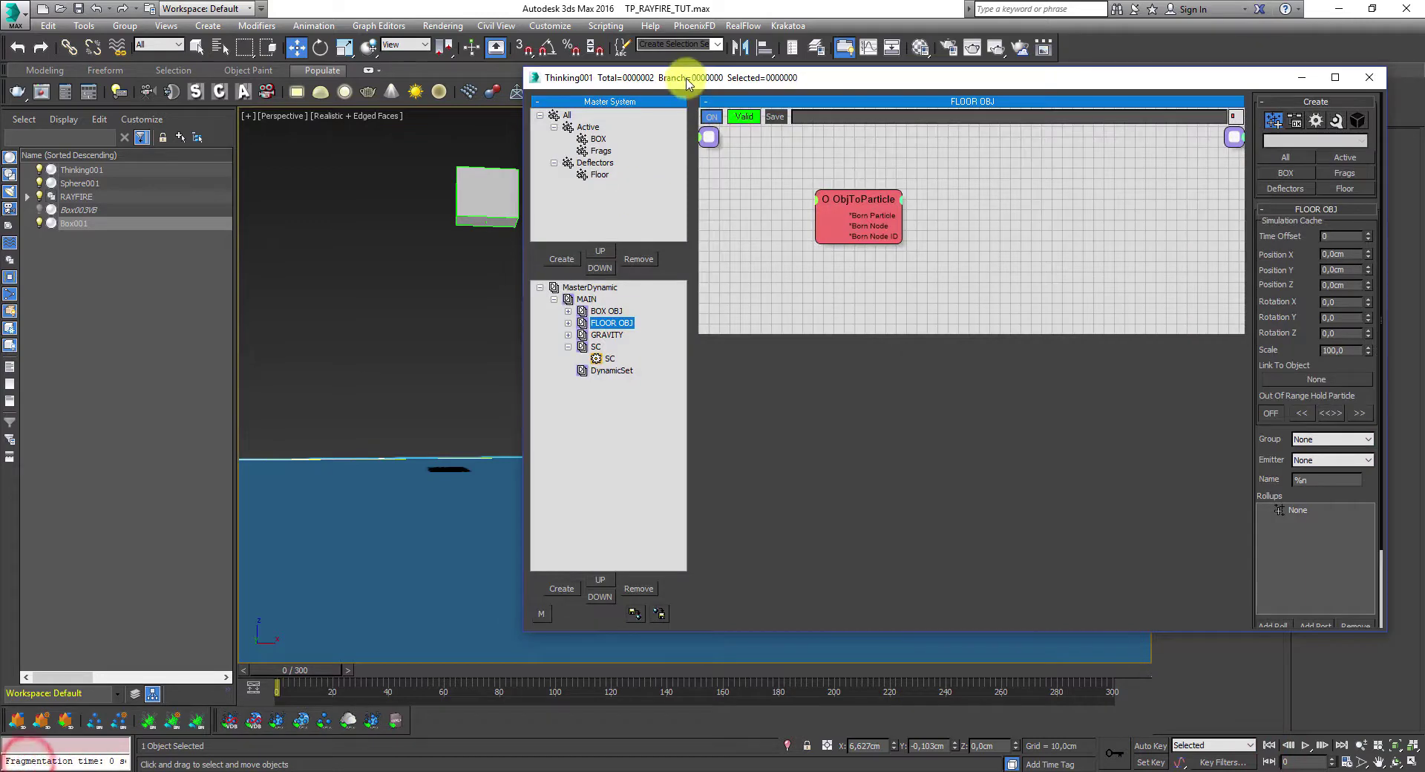
drag(685, 79, 738, 82)
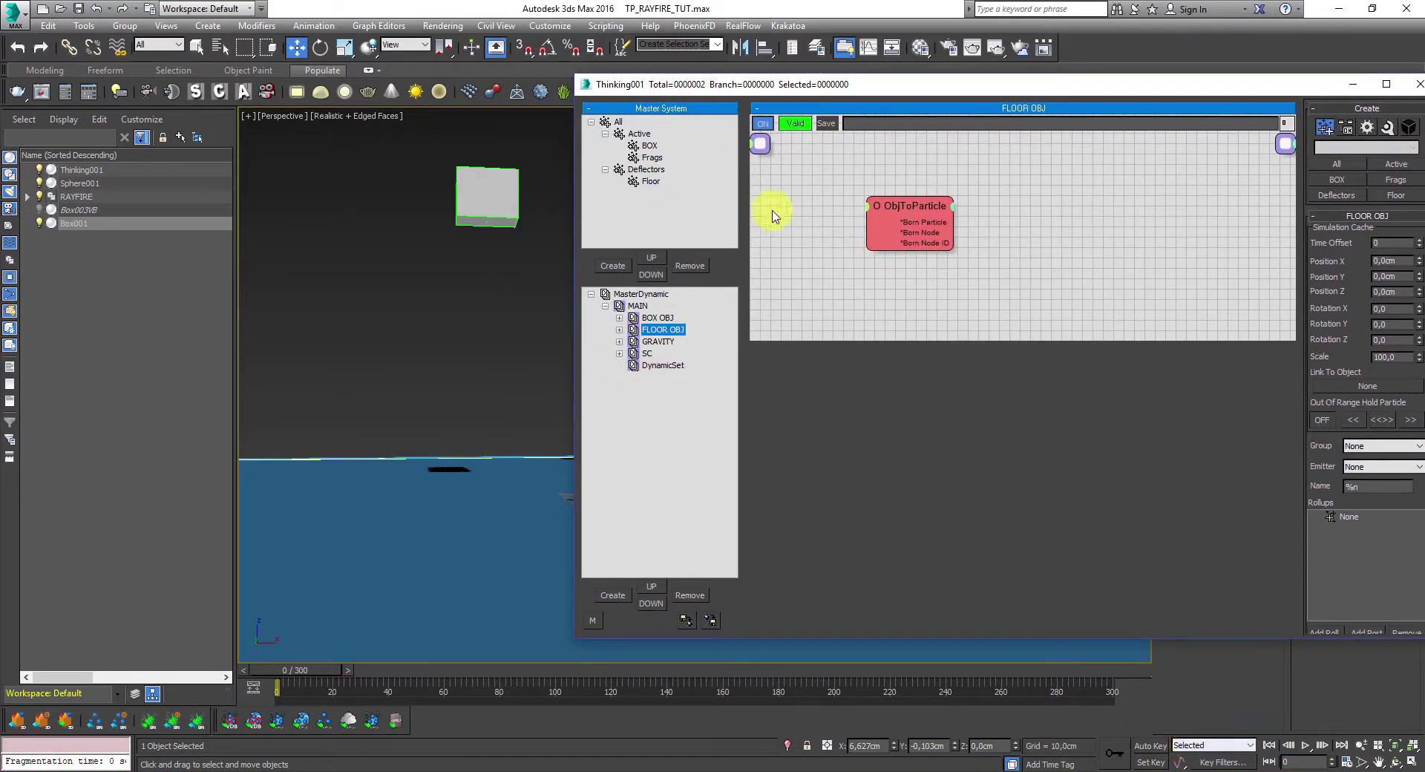
drag(466, 199, 408, 256)
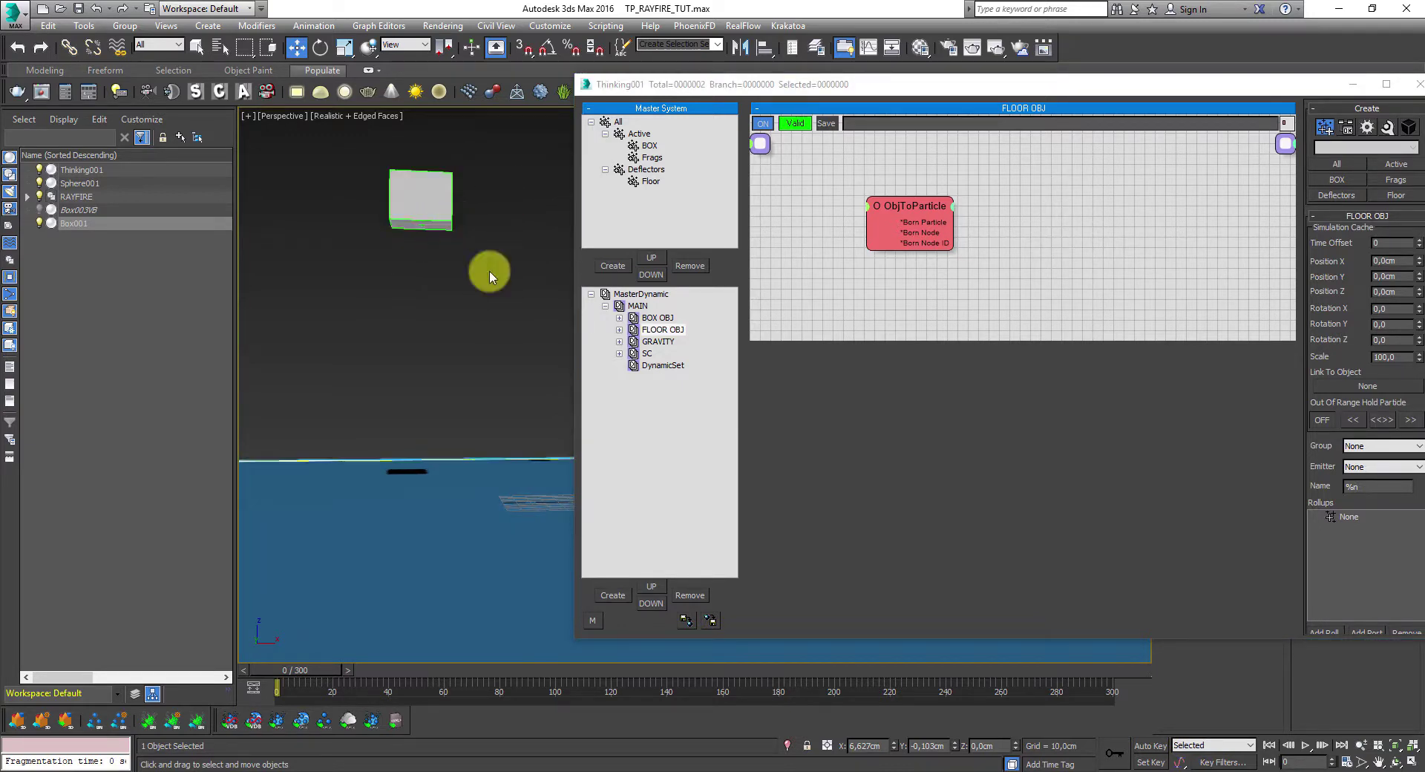
alt+middle_drag(482, 236, 487, 265)
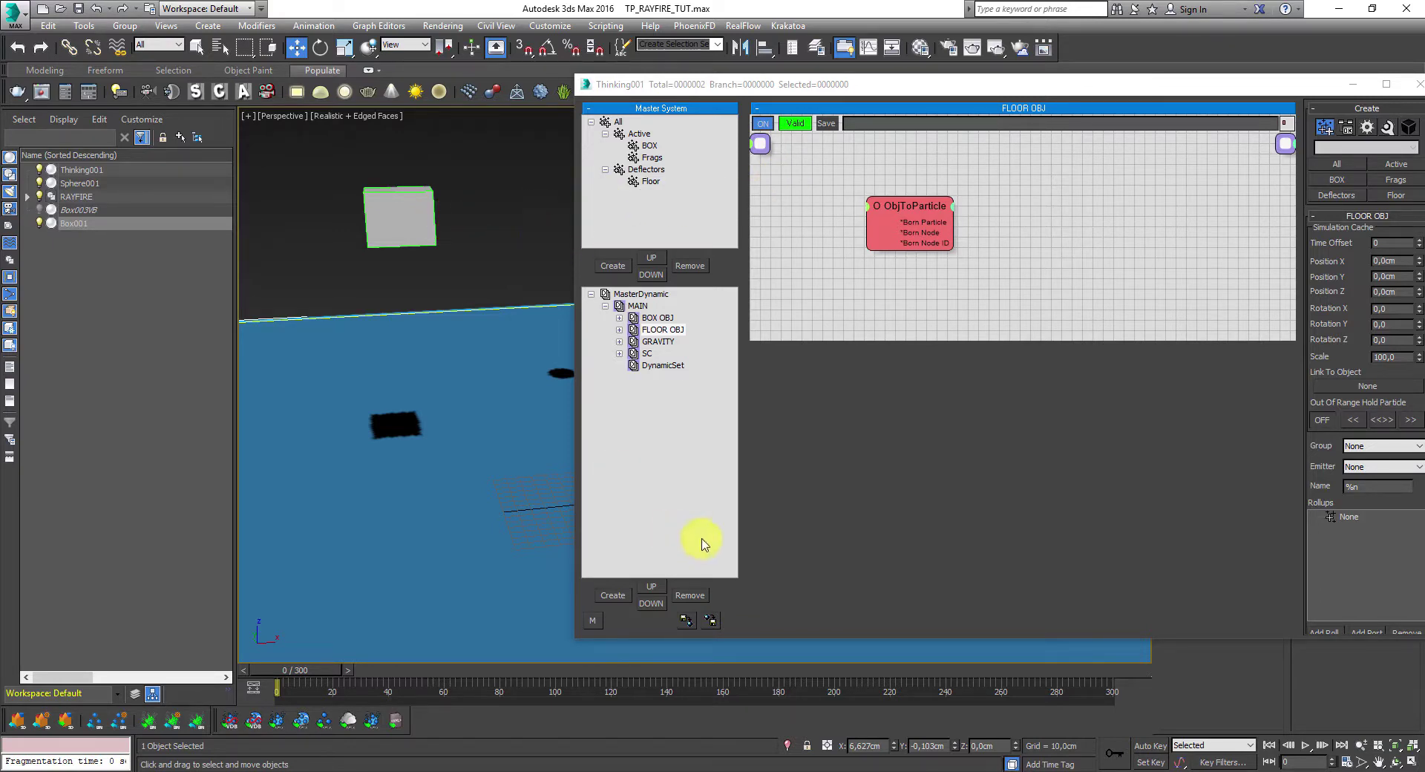
click(1305, 746)
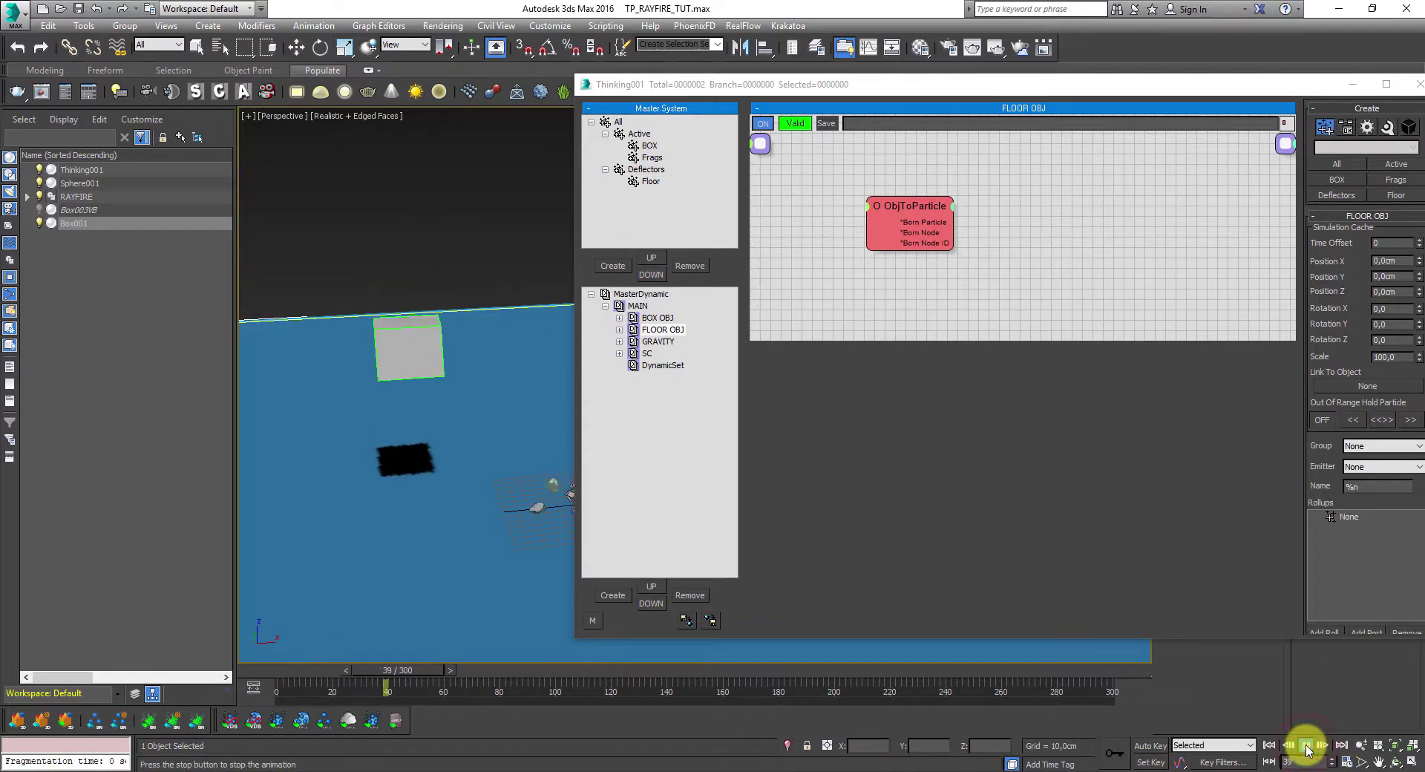
key(w)
click(1269, 745)
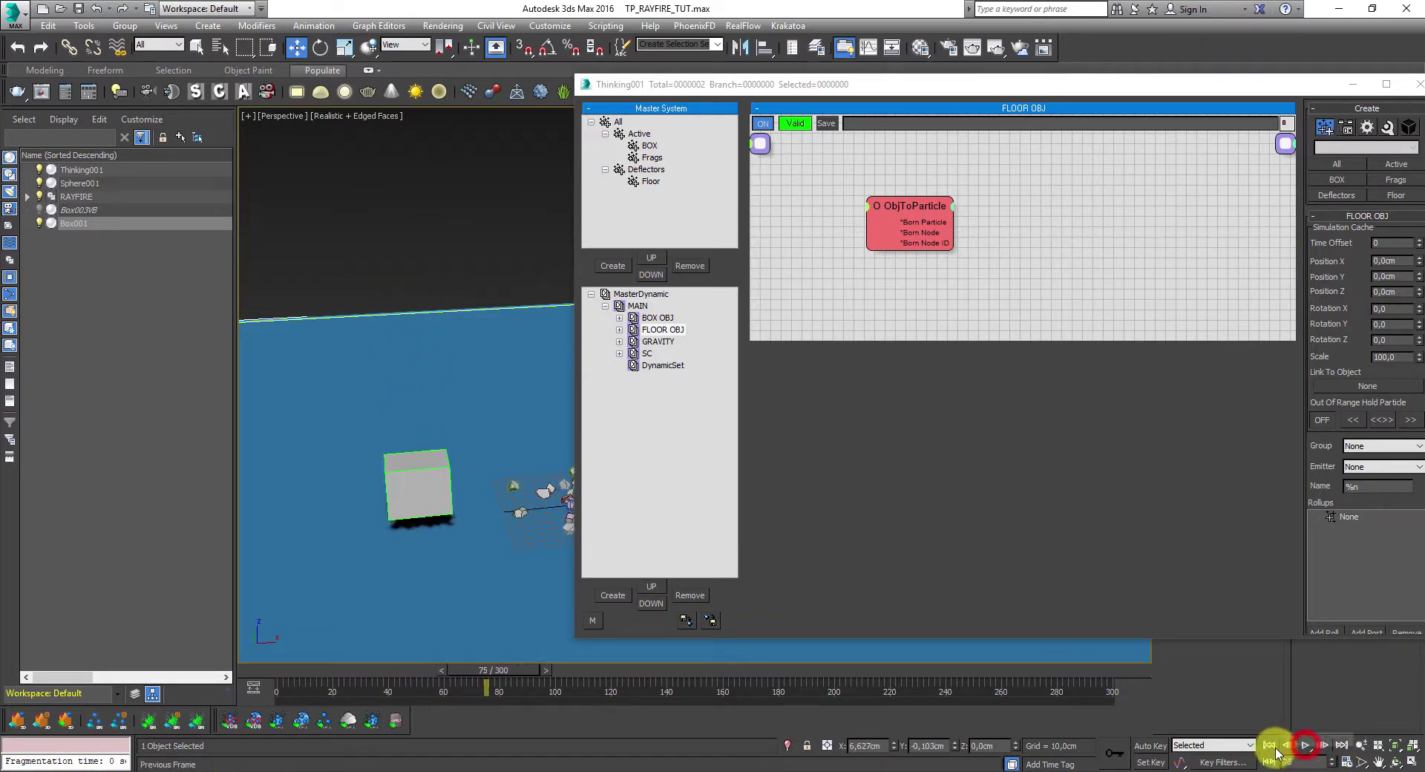
alt+middle_drag(433, 398, 717, 401)
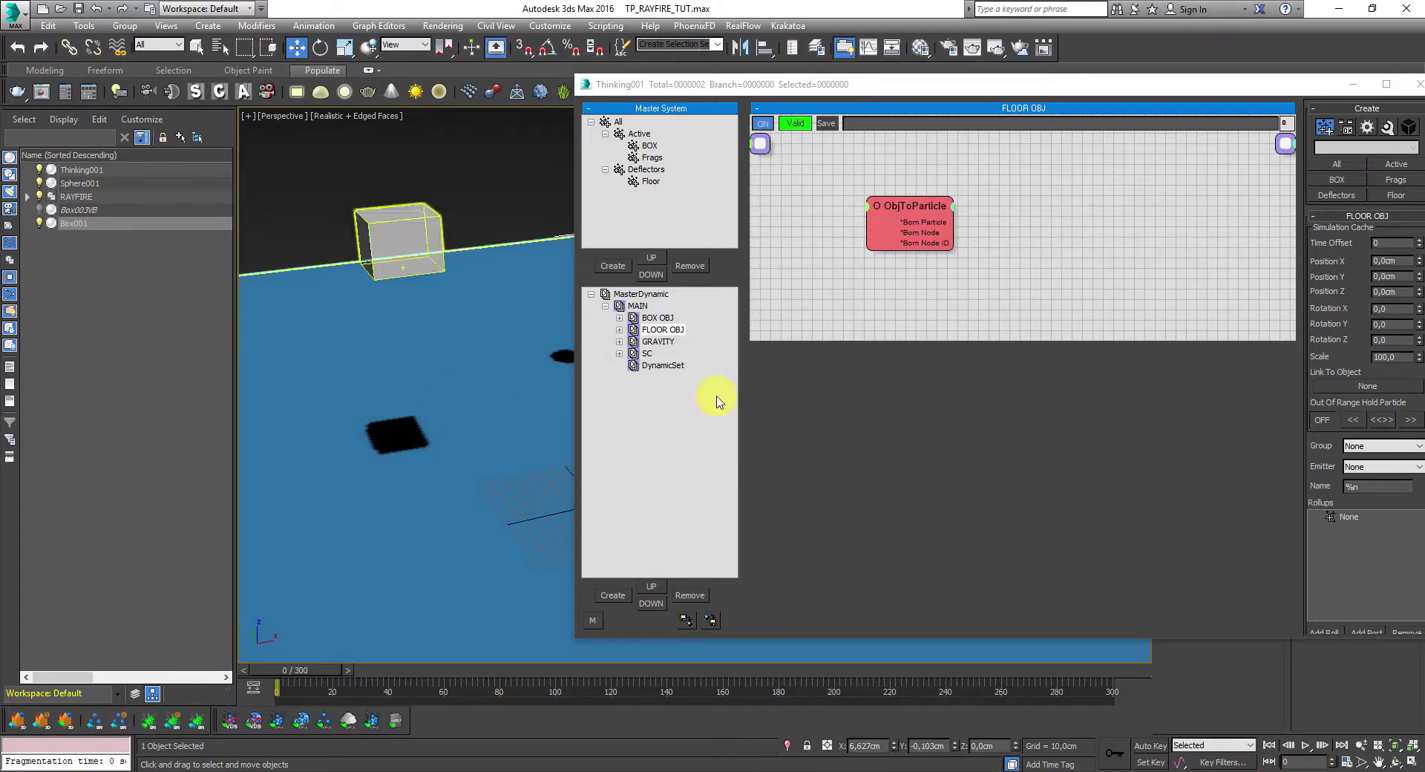
- Move the SC dynamic set below DynamicSet in the MAIN hierarchy
click(618, 355)
click(647, 358)
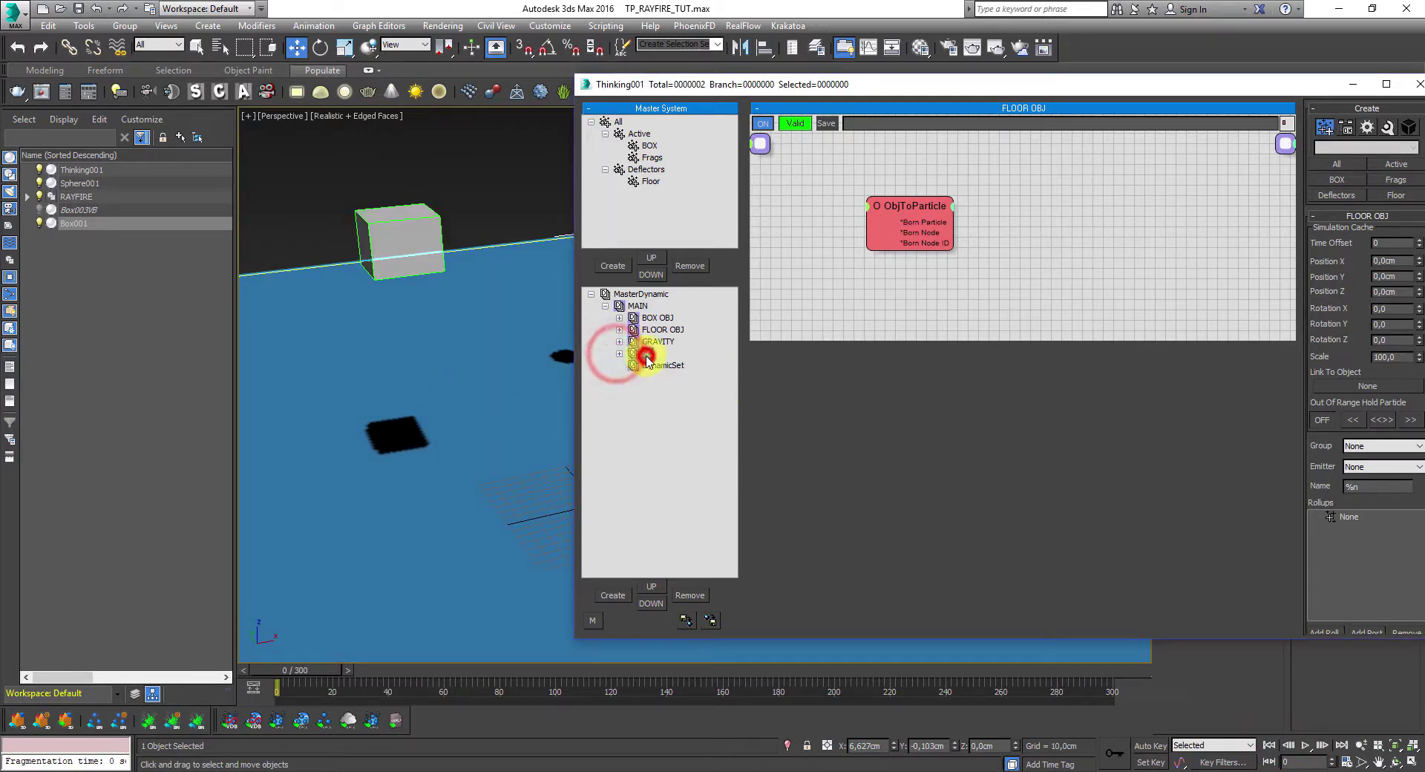
drag(646, 358, 653, 364)
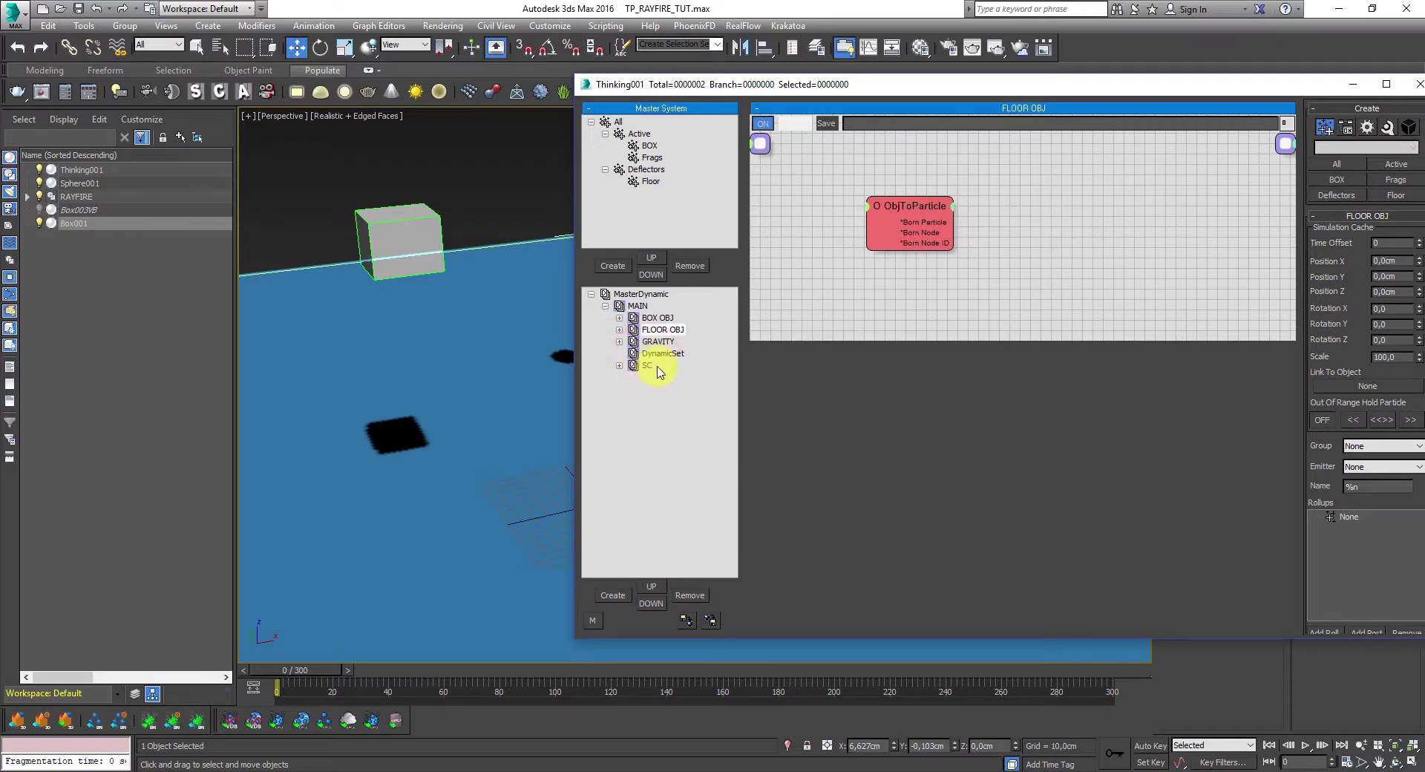
- Add a BOX group node to the DynamicSet network
click(658, 355)
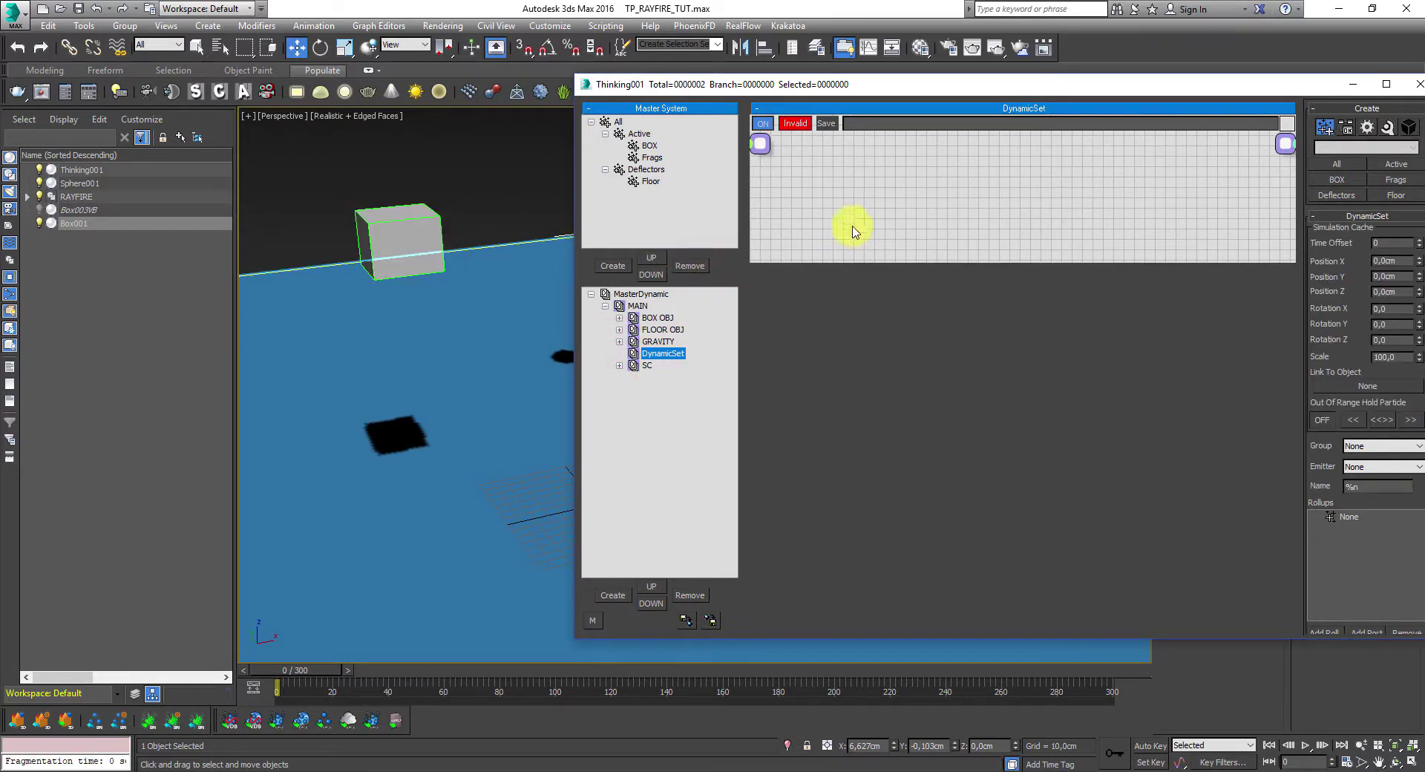
right_click(813, 194)
mouse_move(820, 199)
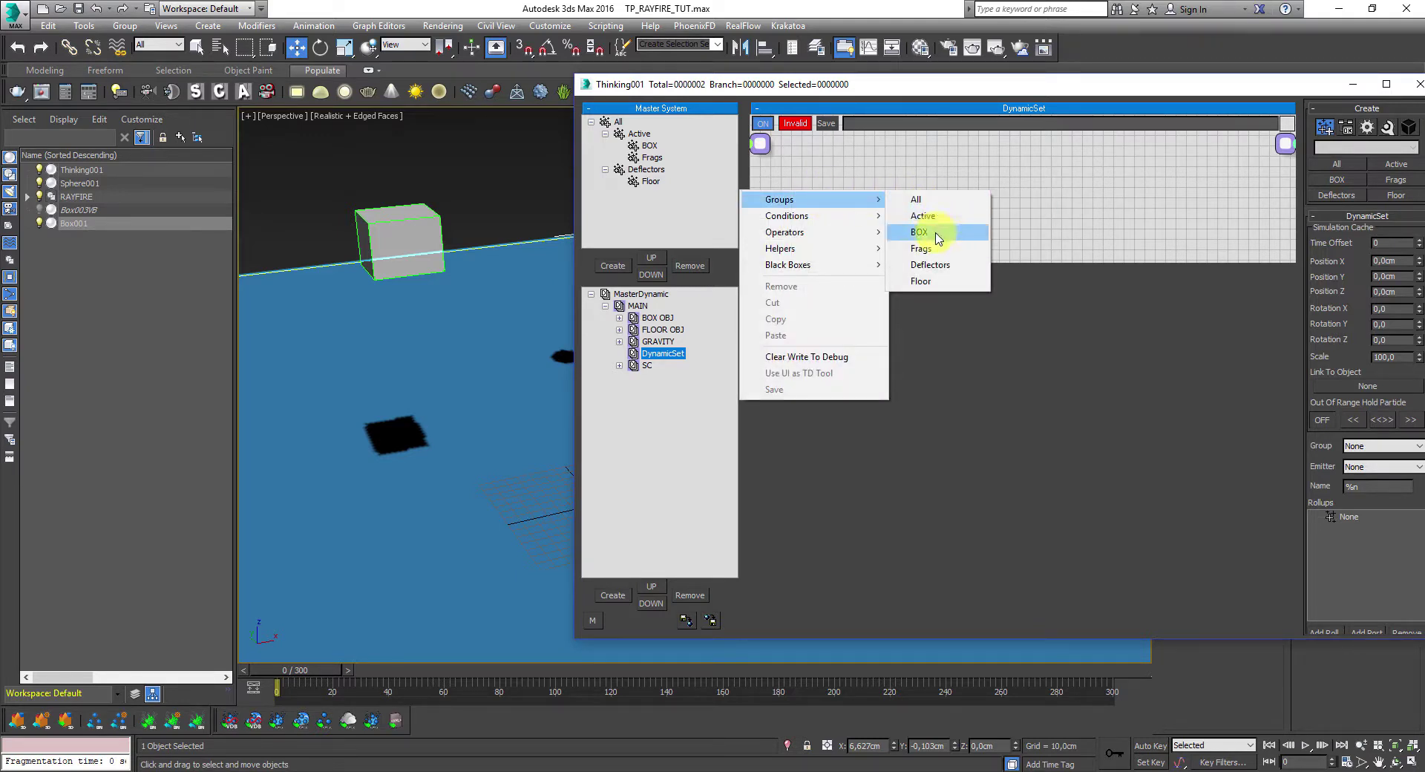
click(937, 236)
click(816, 190)
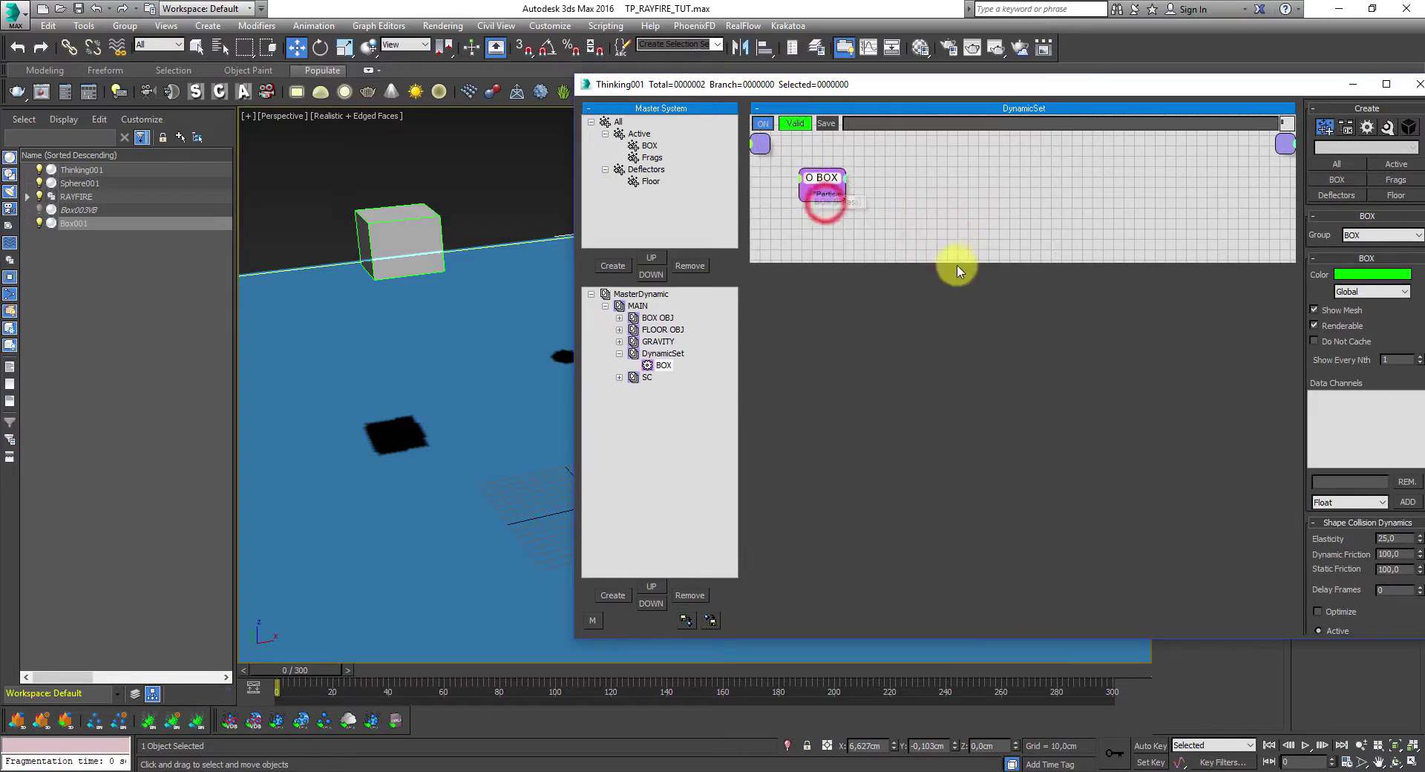
drag(955, 268, 952, 291)
- Add a VolumeBreak operator beside the BOX node in DynamicSet
drag(957, 85, 854, 89)
right_click(879, 195)
mouse_move(905, 243)
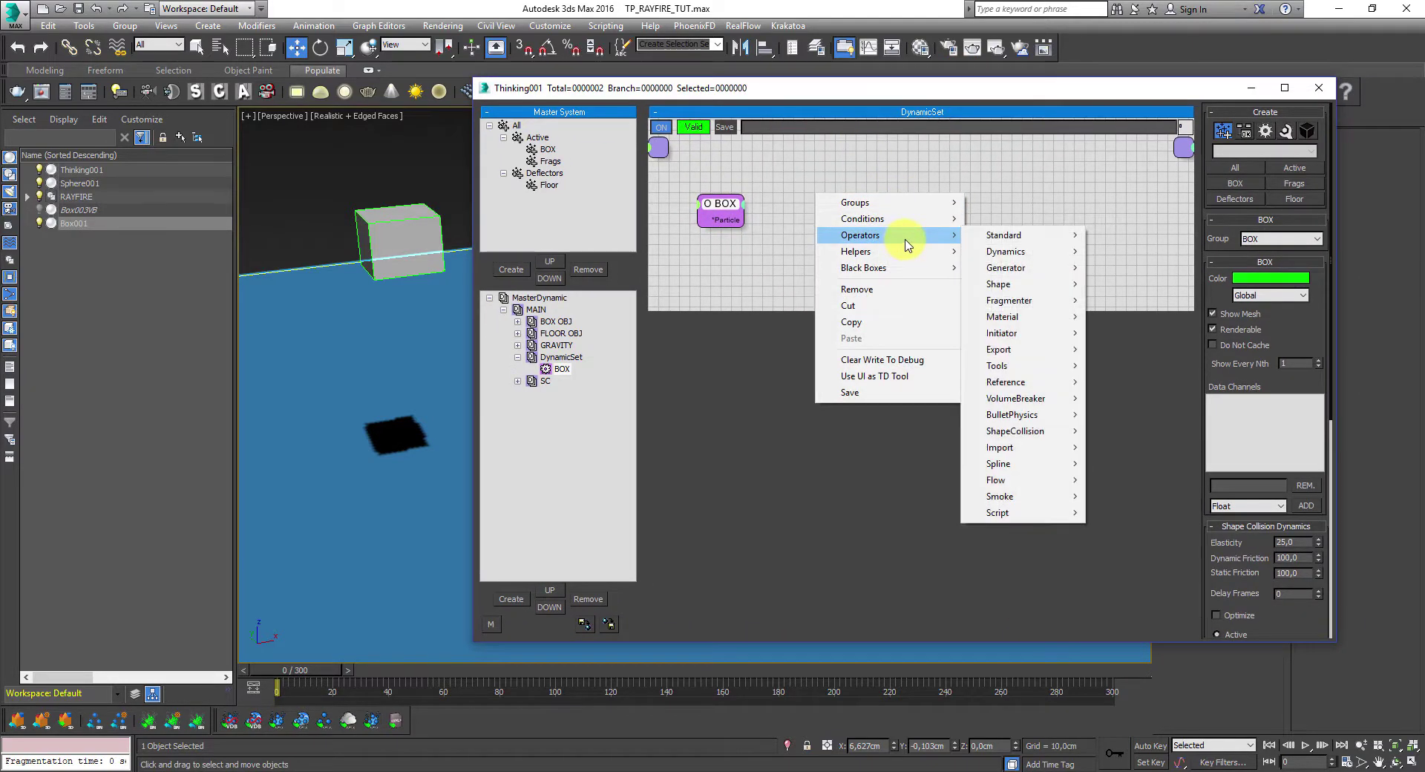
mouse_move(1036, 399)
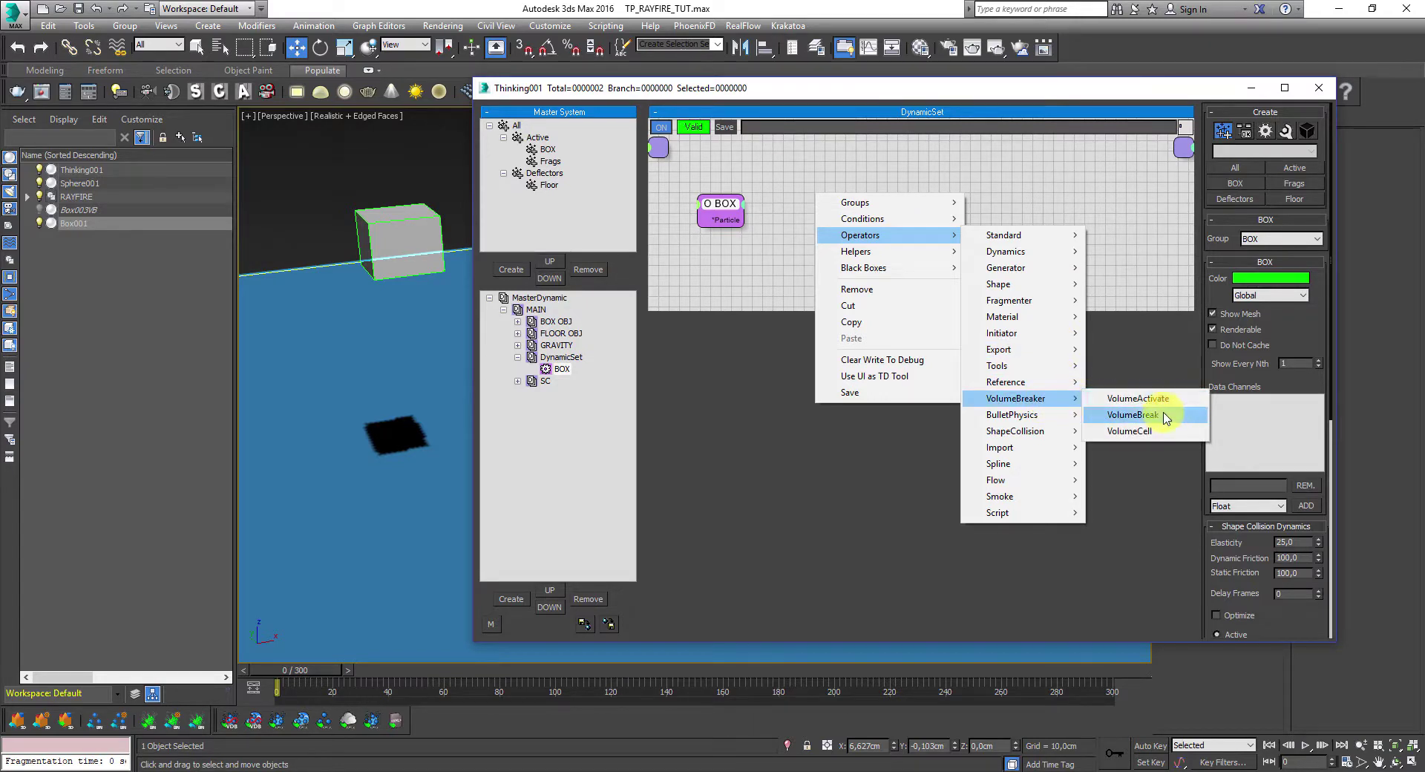
click(1158, 414)
click(939, 204)
click(735, 217)
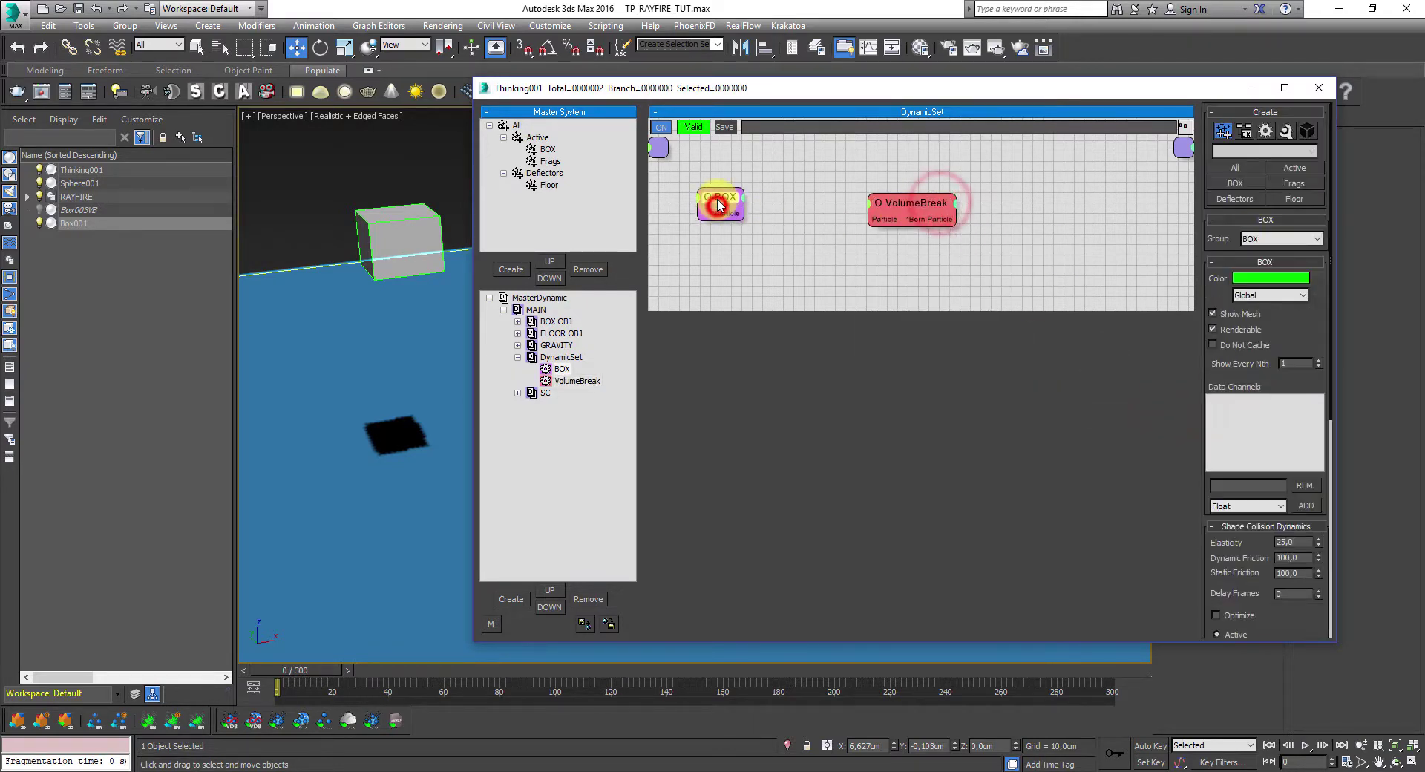
- Switch the perspective view to Wireframe shading and save the scene
click(347, 114)
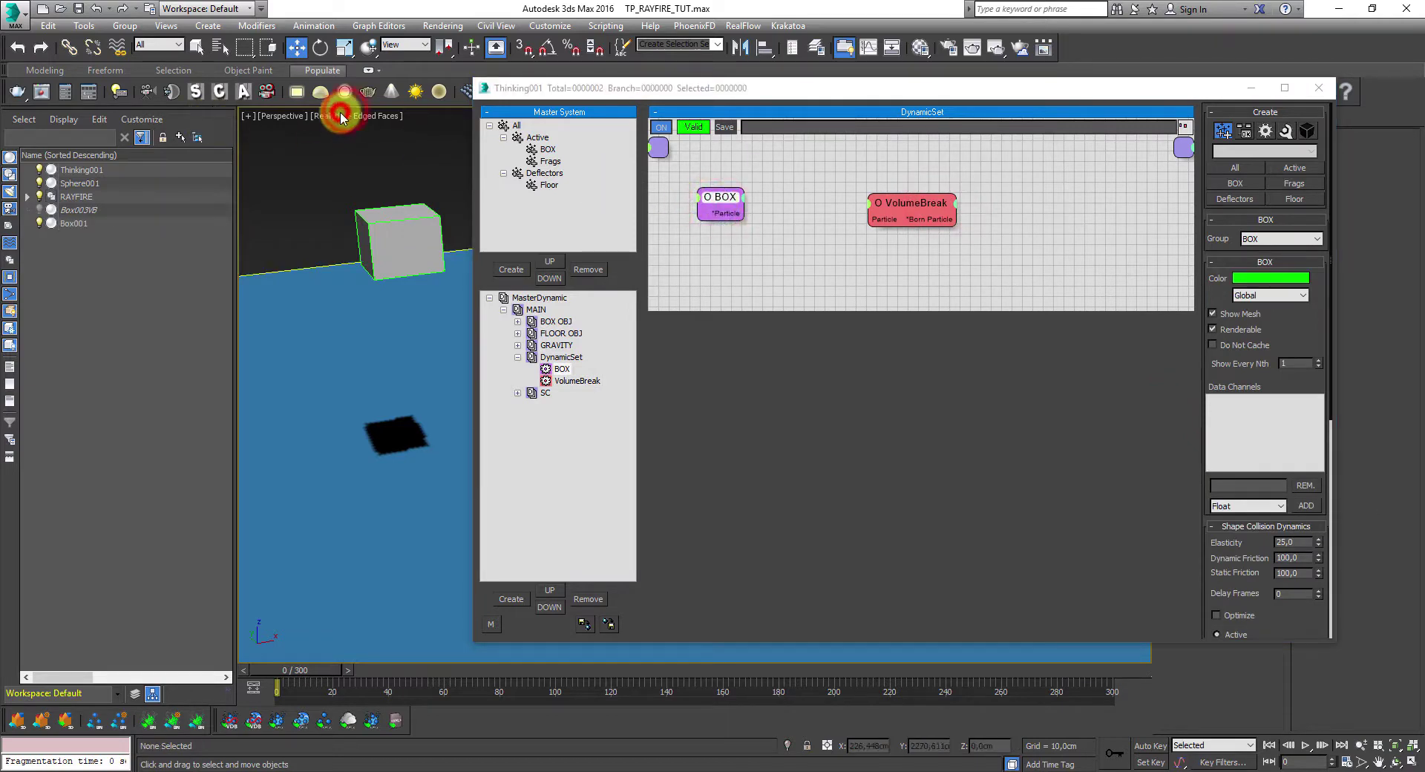
click(389, 239)
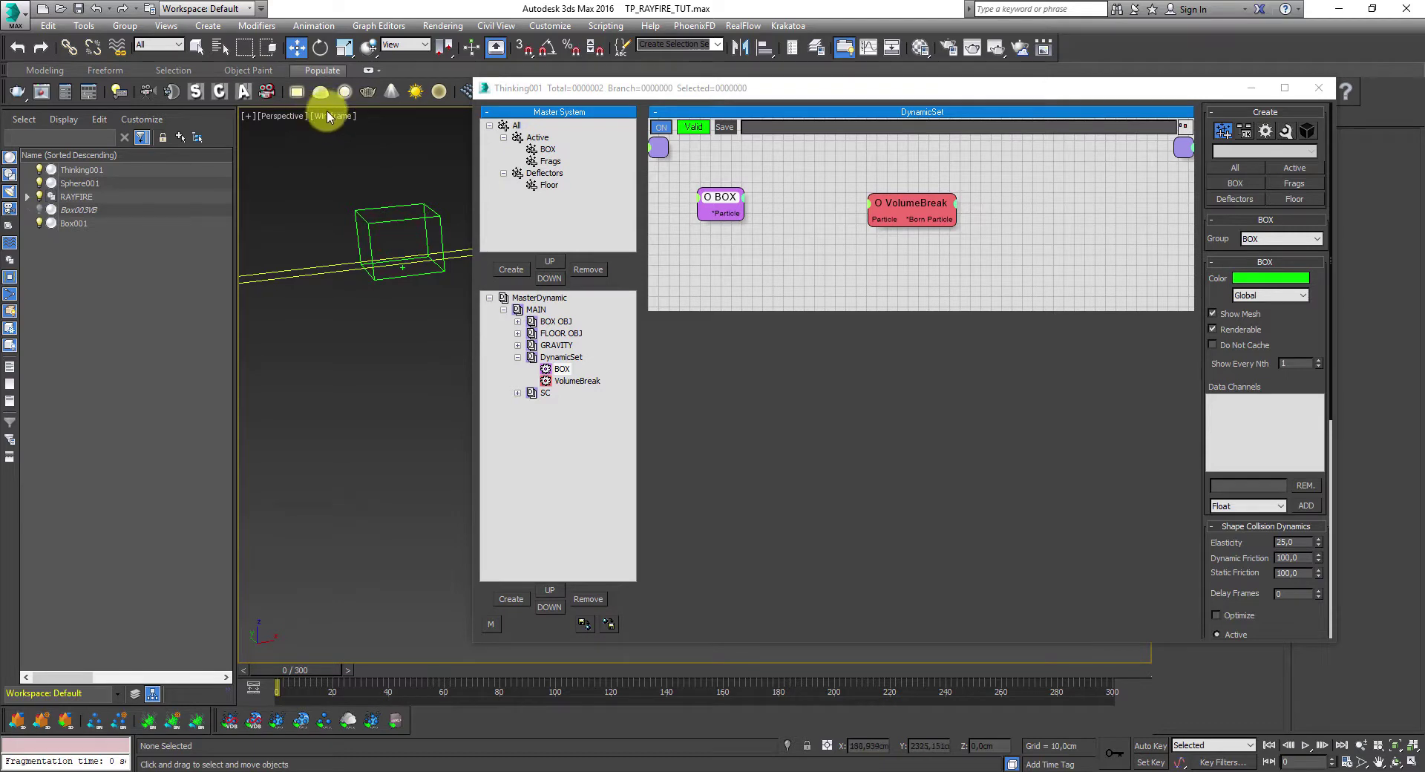
click(13, 13)
click(52, 151)
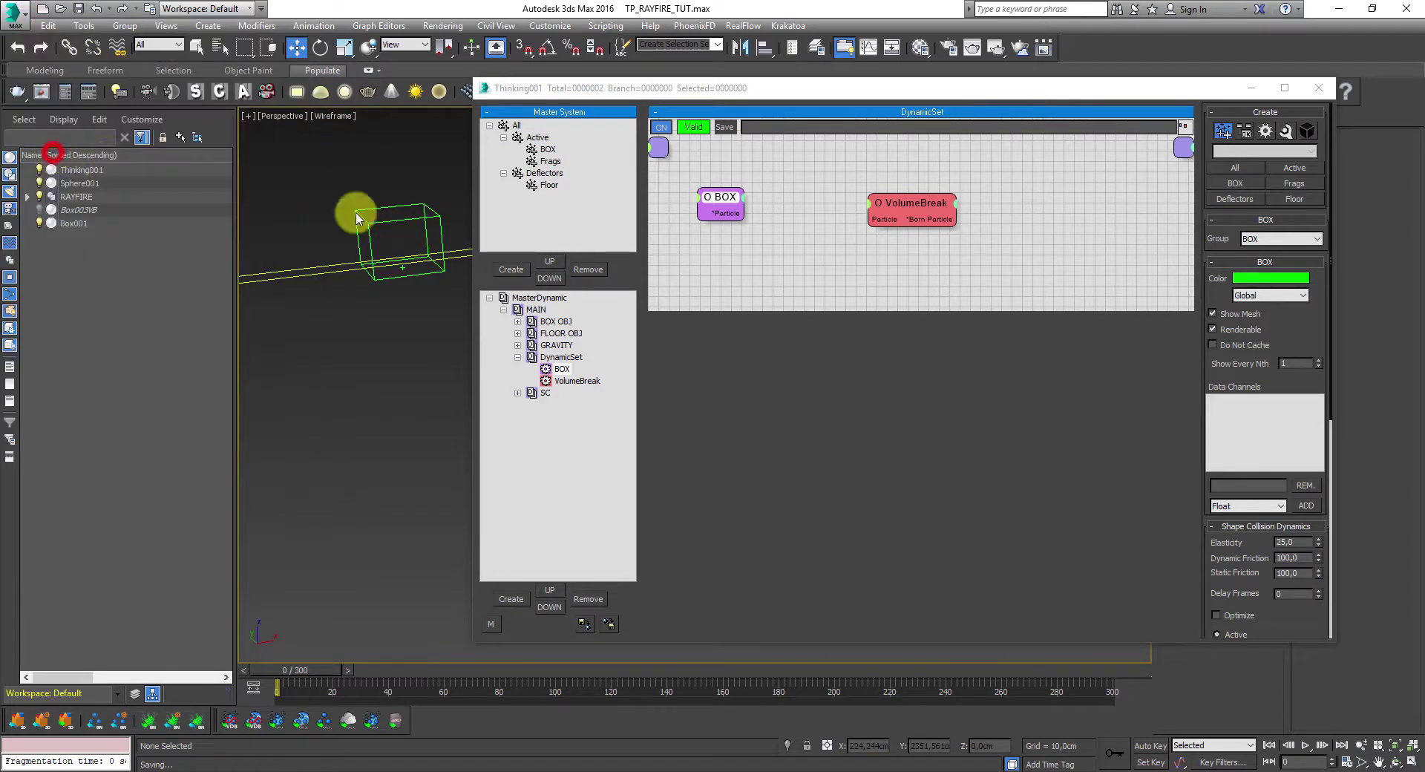
- Connect the BOX node's Particle output to the Particle input of VolumeBreak
drag(775, 90, 819, 95)
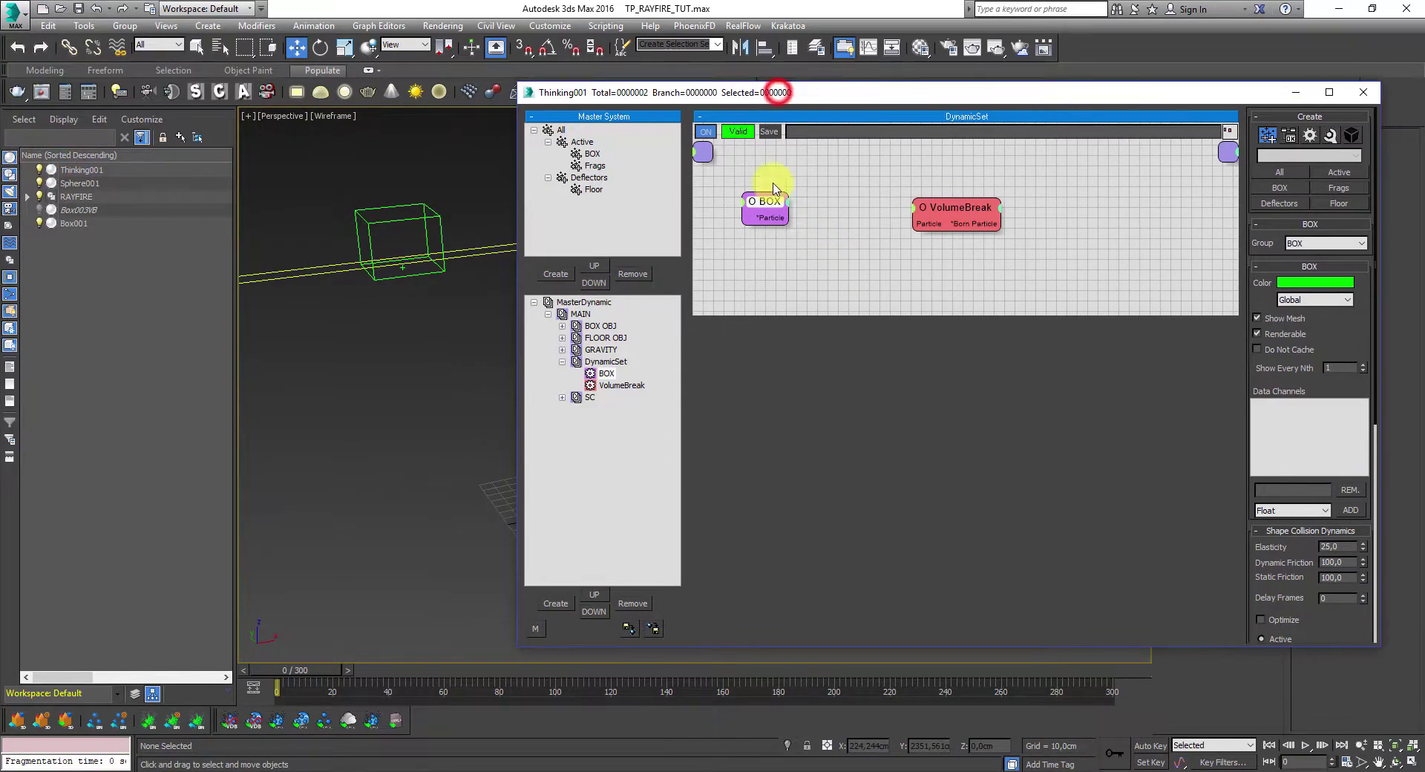
drag(757, 207, 774, 219)
drag(905, 224, 941, 206)
click(945, 207)
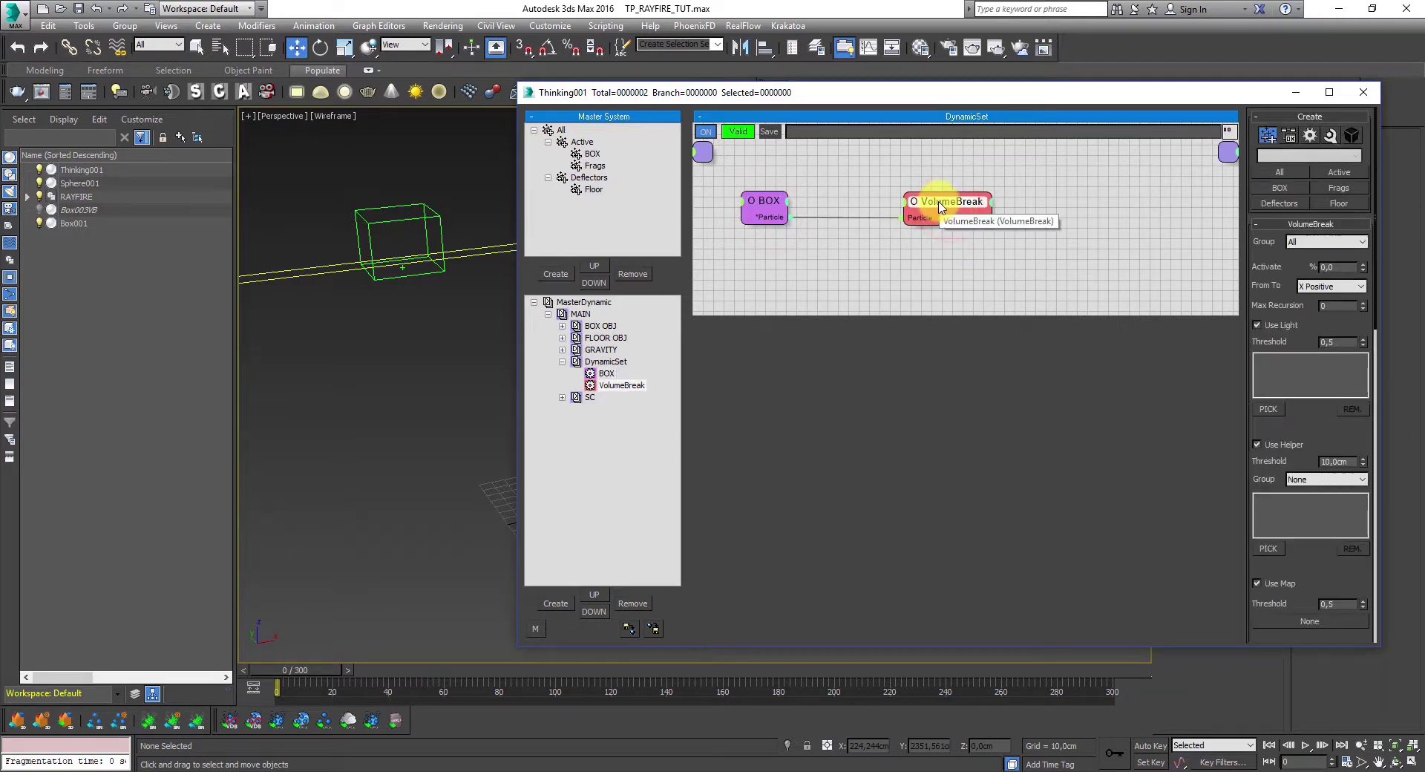
- Assign the Frags group to the VolumeBreak operator in DynamicSet
click(603, 303)
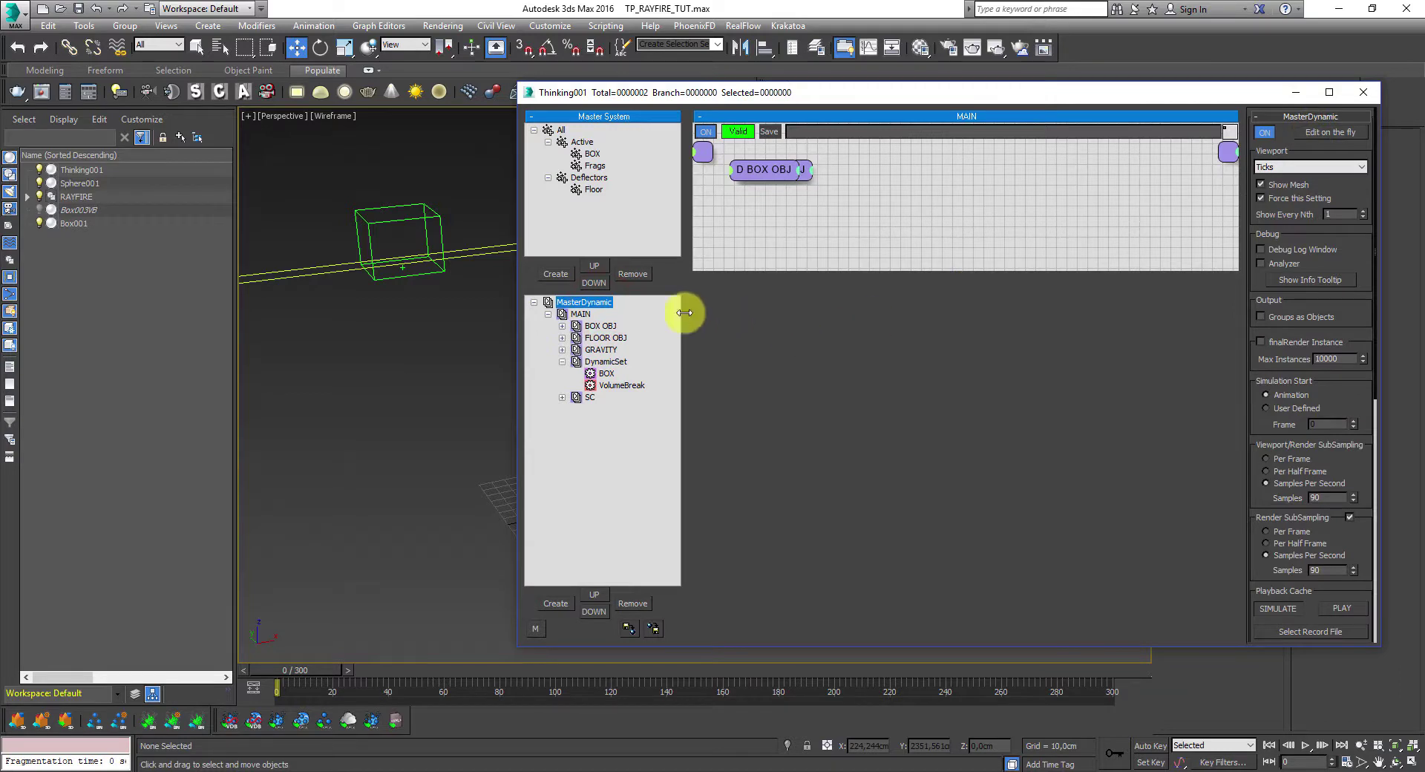
click(605, 337)
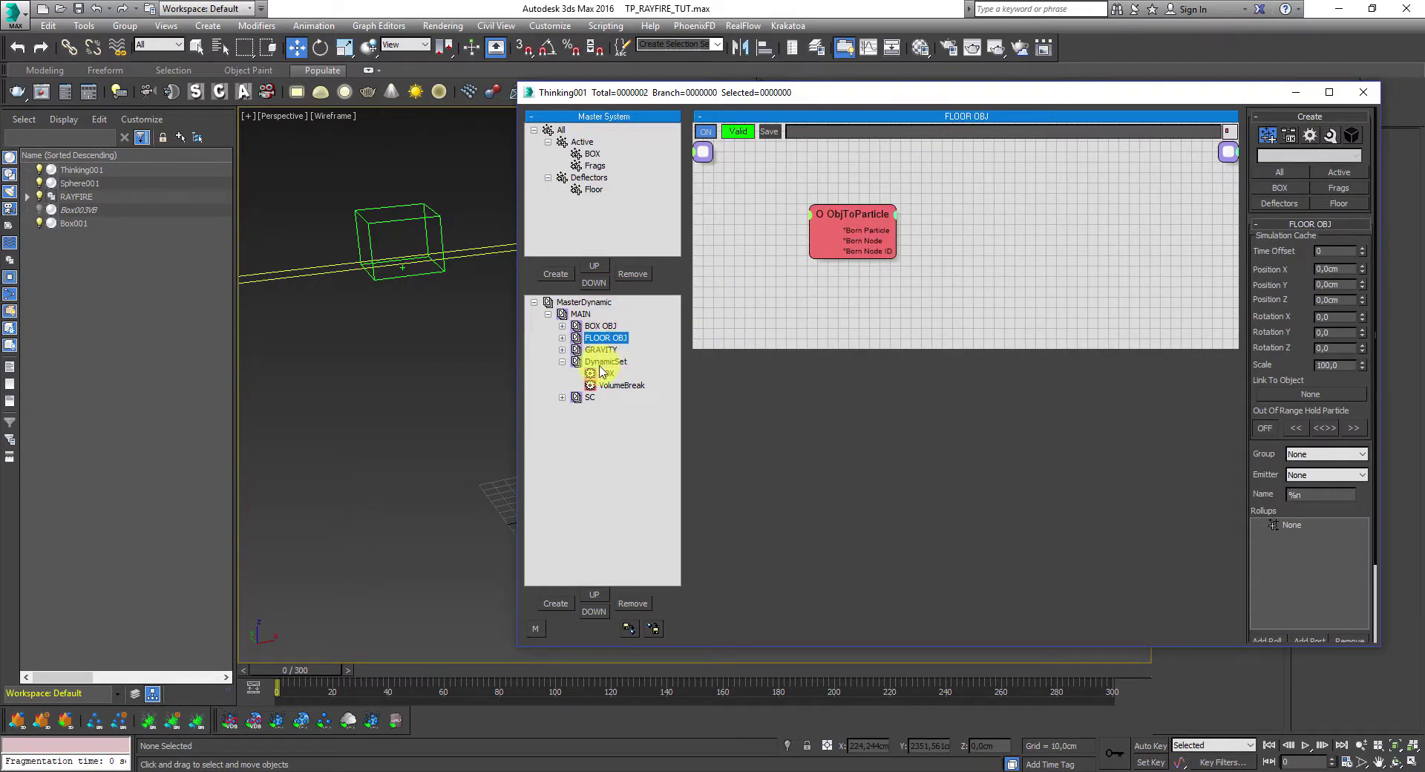
click(937, 199)
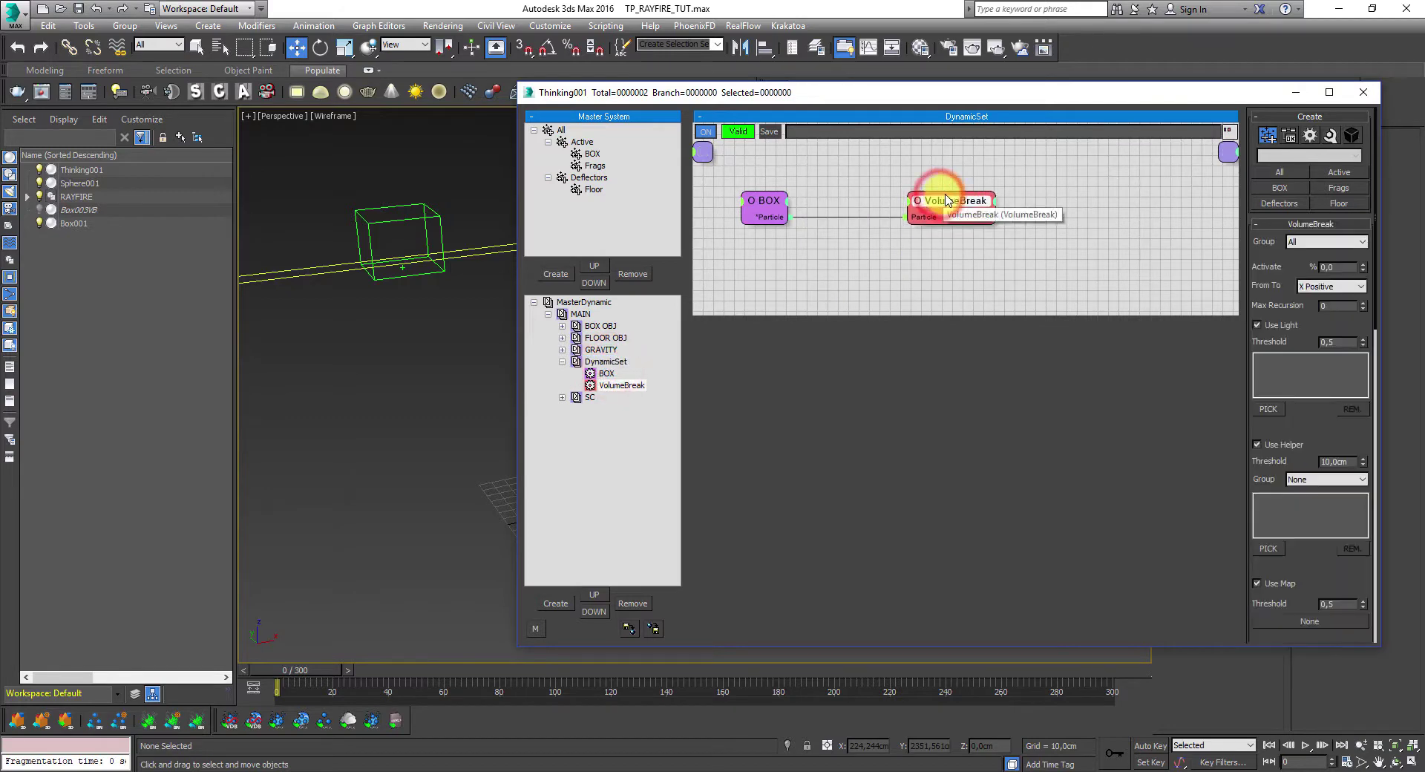
click(1304, 245)
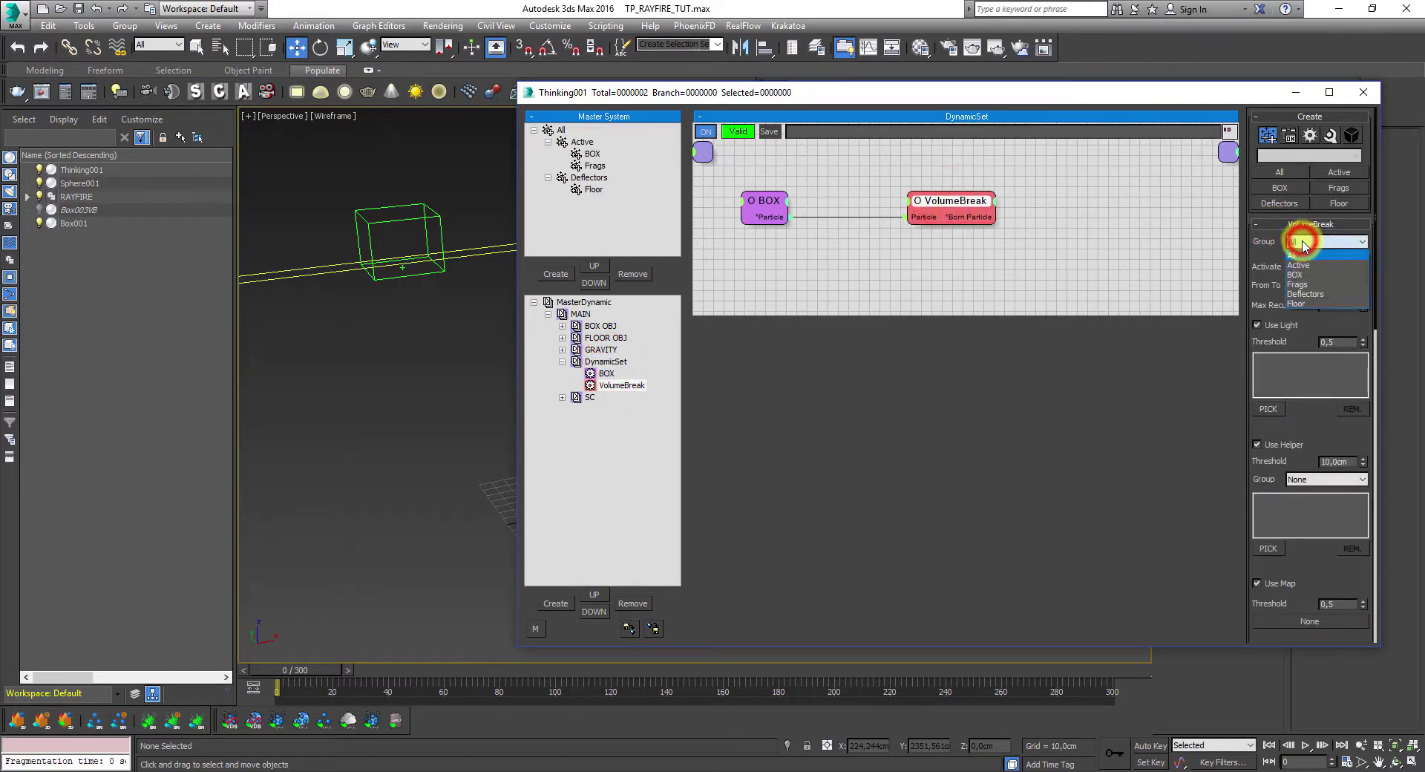
click(1307, 286)
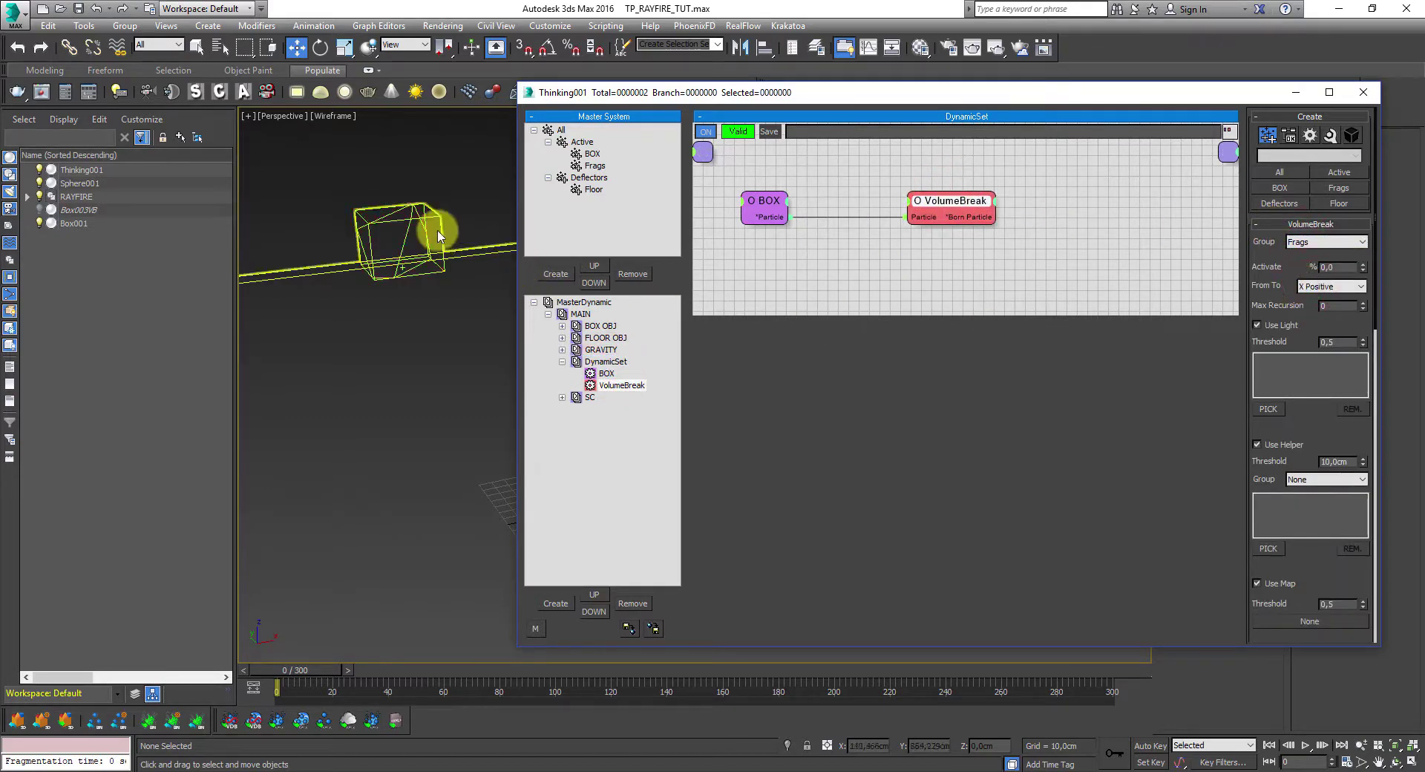
- Set the VolumeBreak operator's Activate value to 70%
scroll(378, 265, up, 3)
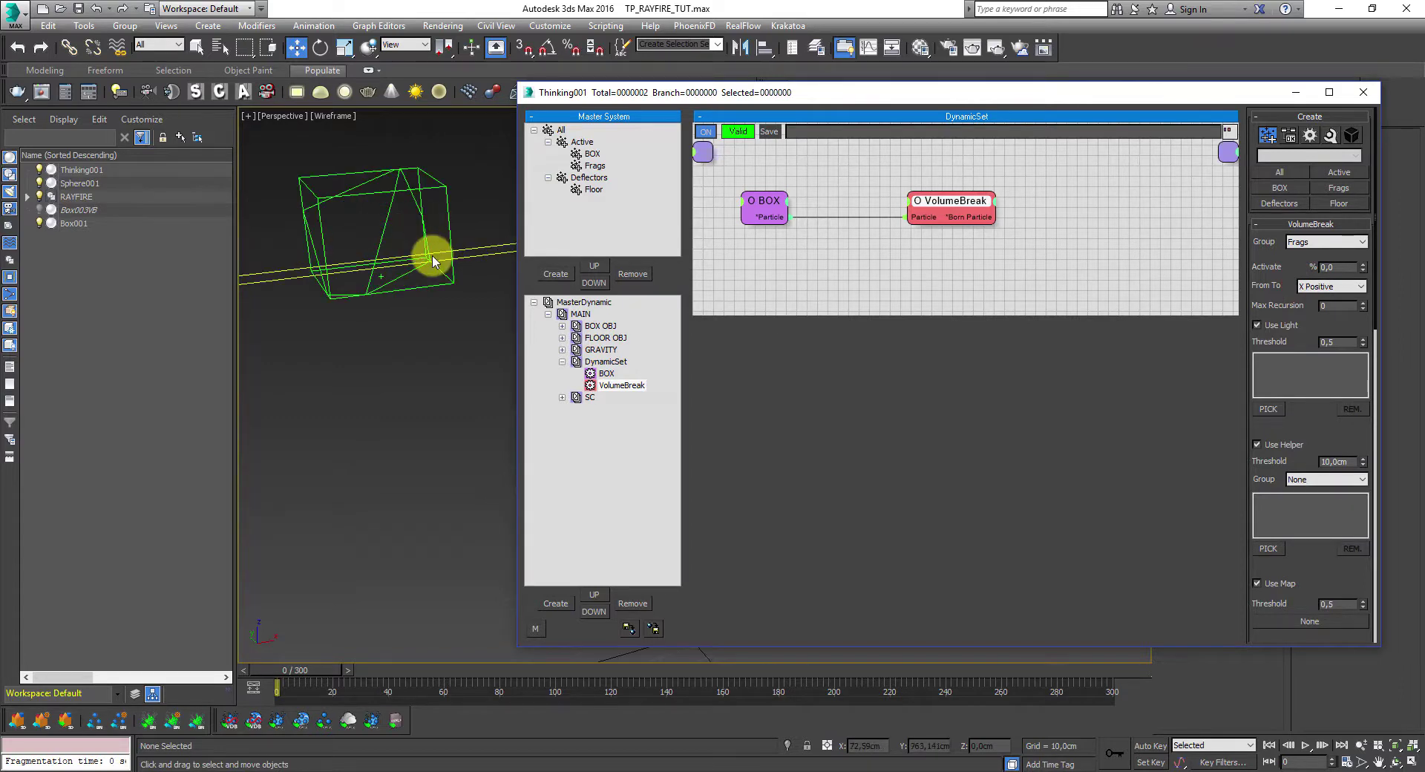
scroll(374, 269, down, 2)
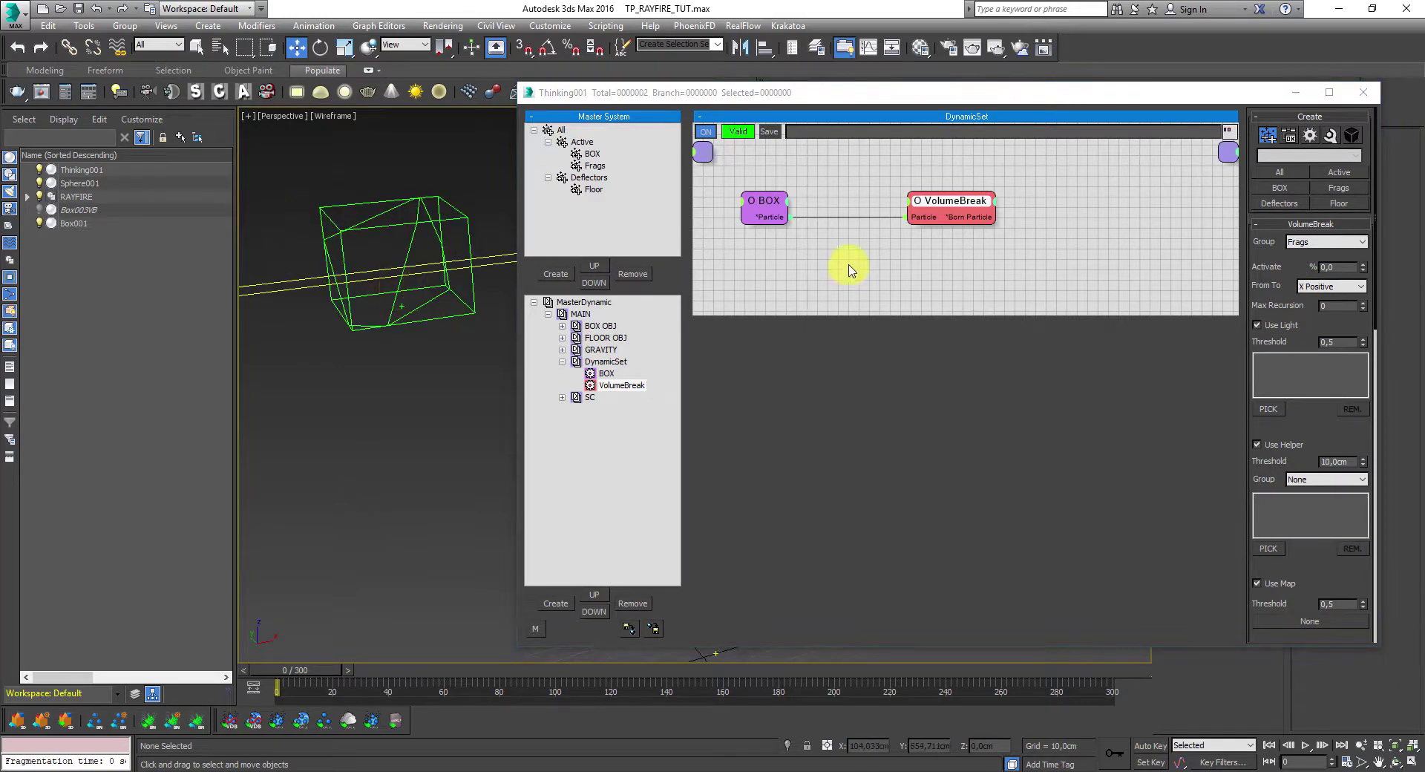
click(1346, 265)
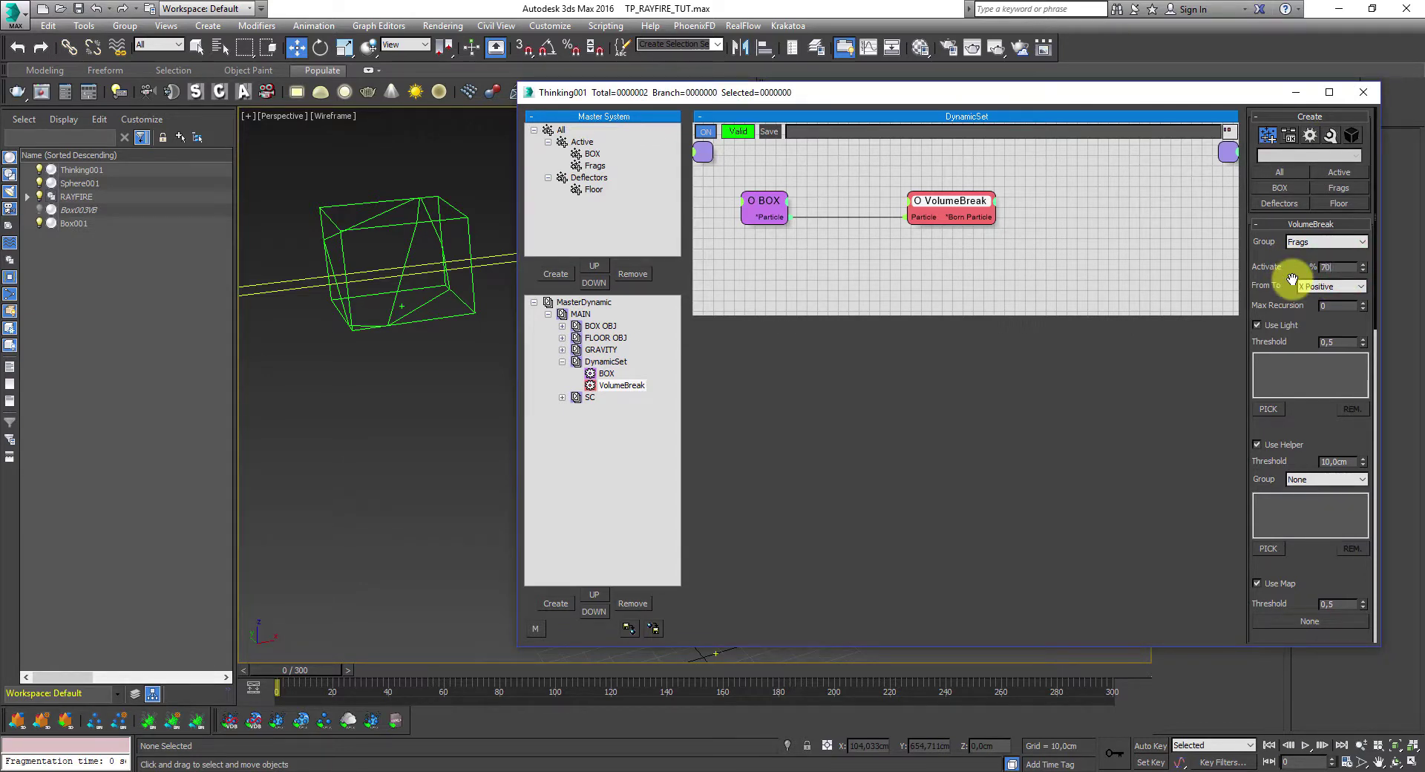
text(70)
click(1303, 329)
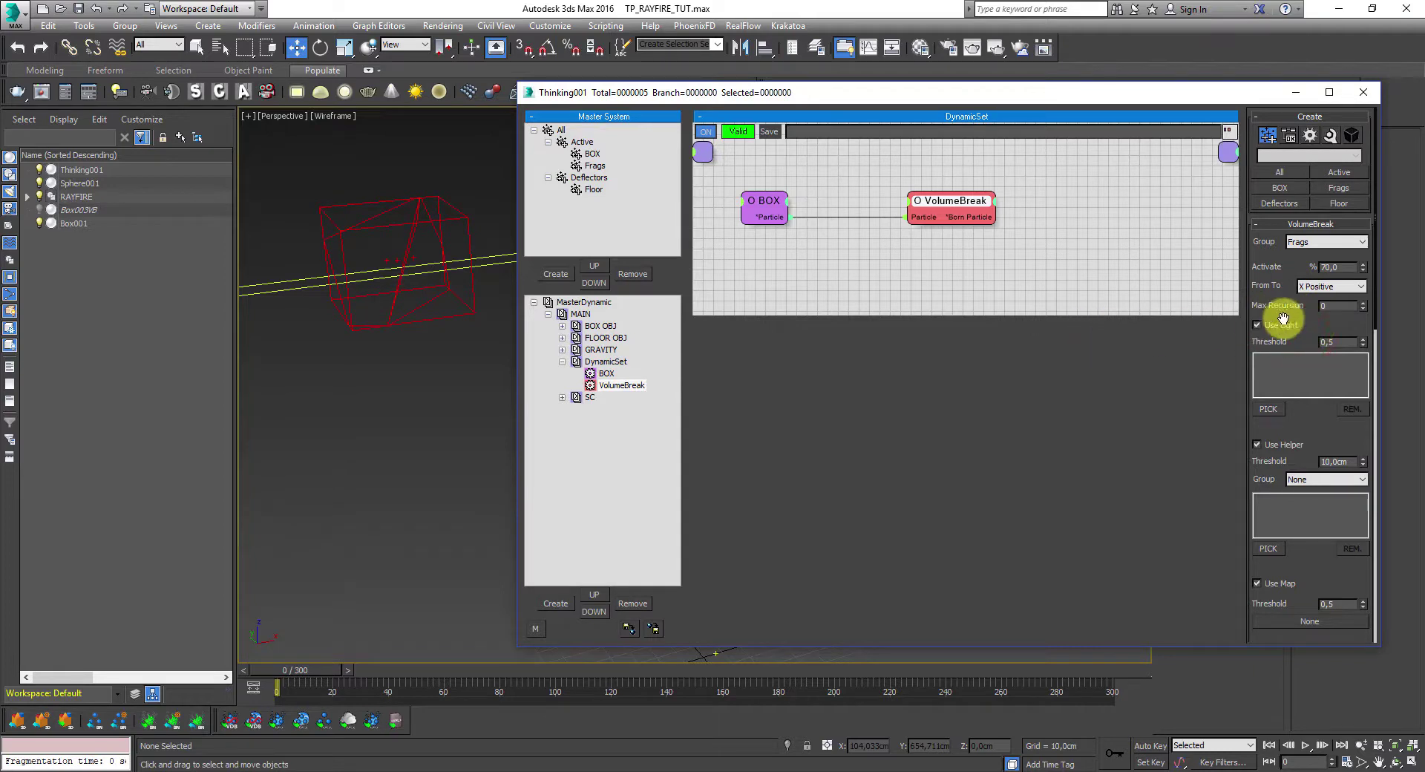
- Move the timeline forward and back to frame 0 to examine the broken box, and review the two connected nodes
click(348, 671)
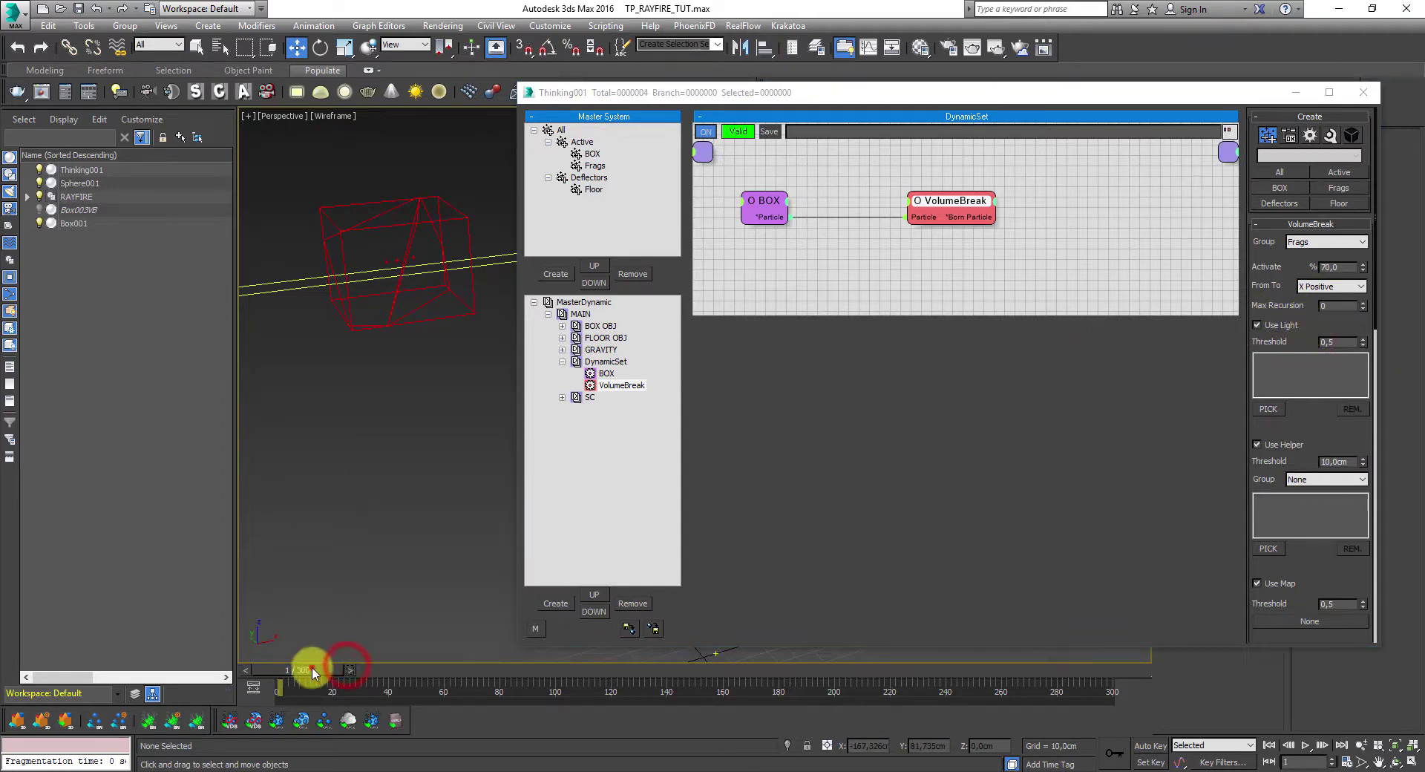
mouse_move(312, 672)
mouse_down()
mouse_move(360, 668)
mouse_move(290, 668)
mouse_up()
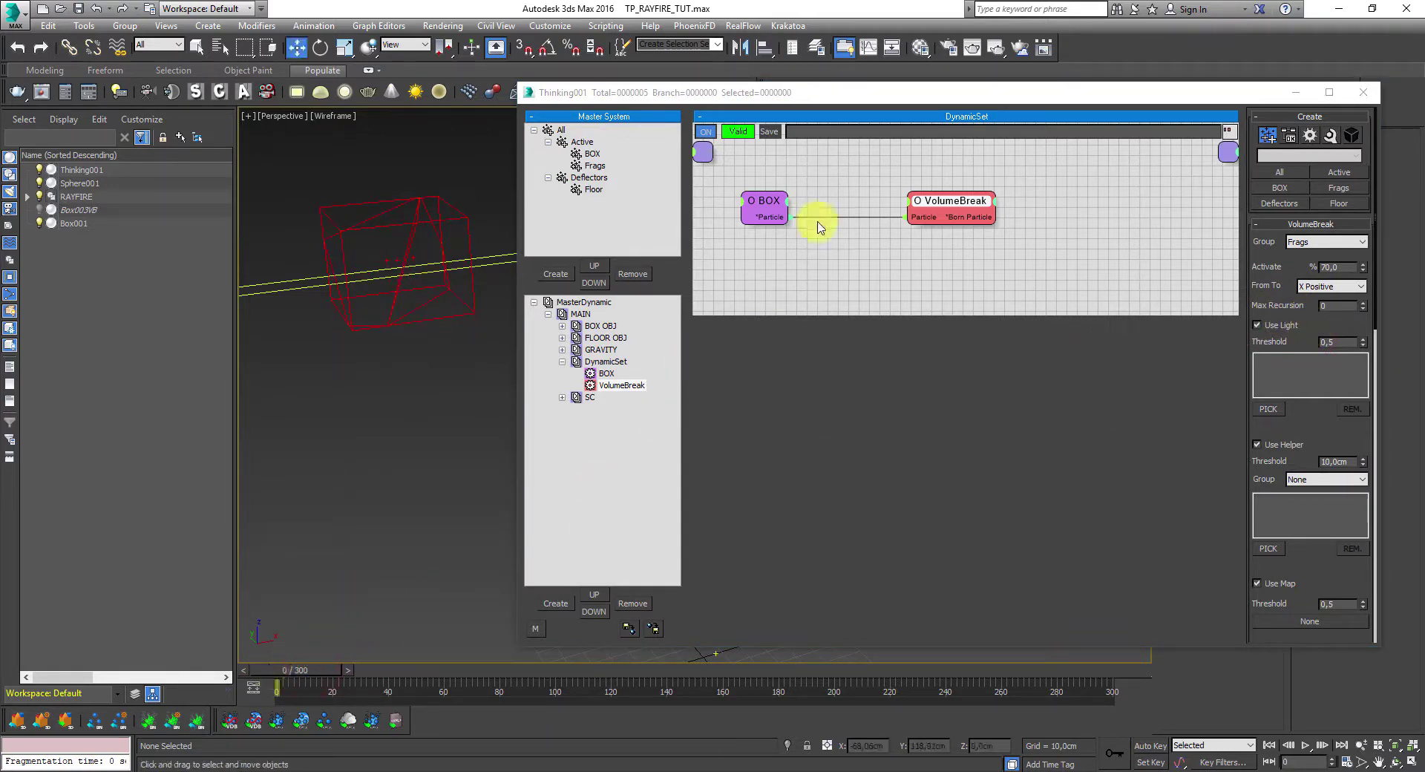
drag(761, 210, 765, 205)
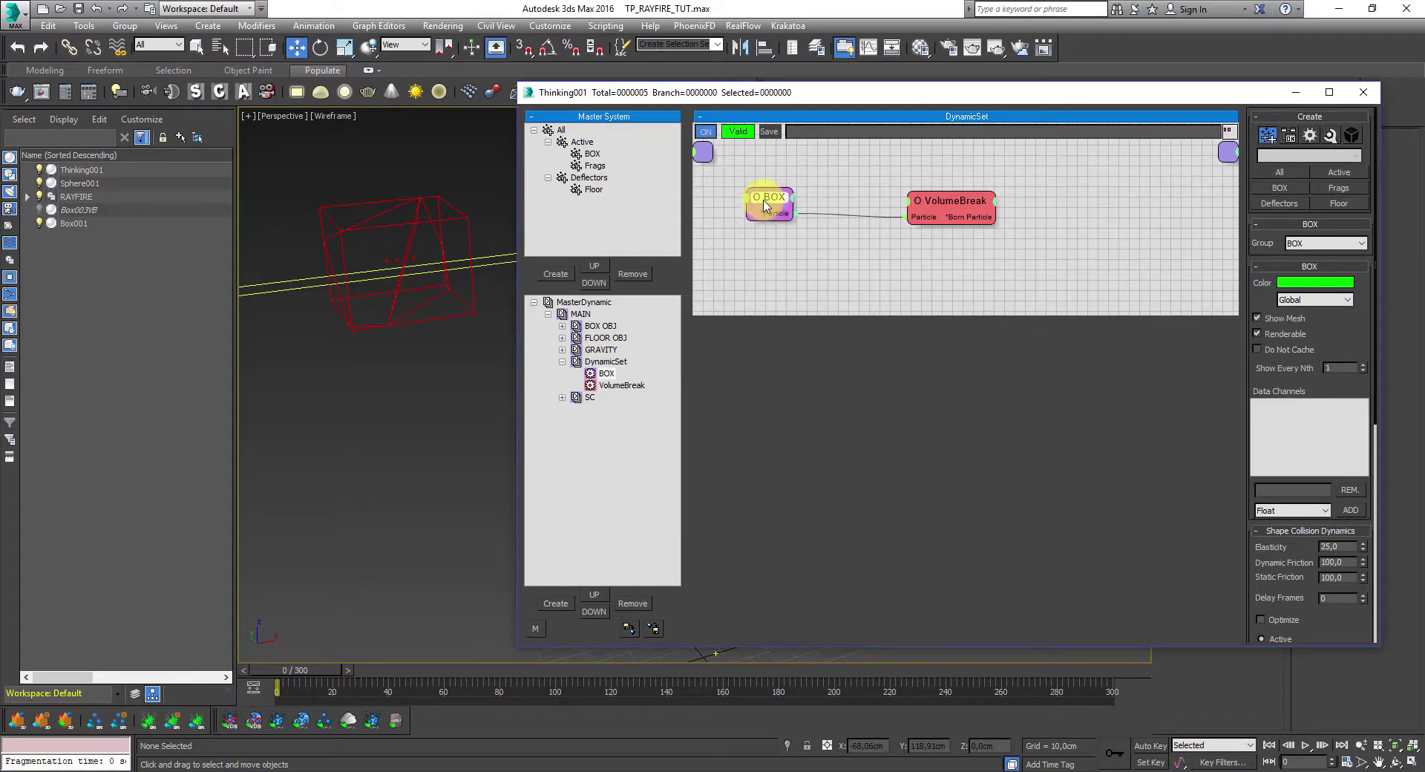
drag(941, 203, 941, 200)
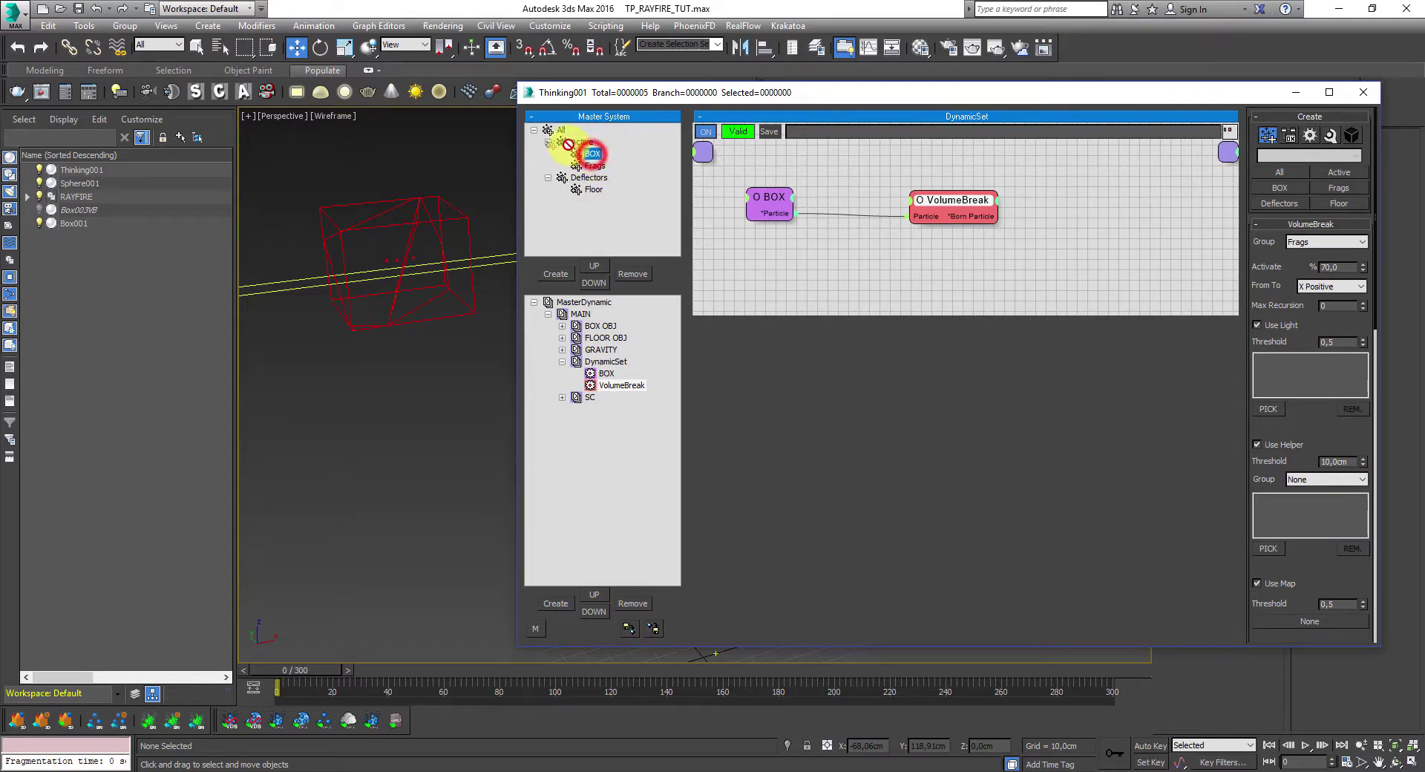
- Move the BOX group out of Active so it sits directly under All, and refresh the simulation at frame 0
drag(568, 144, 573, 175)
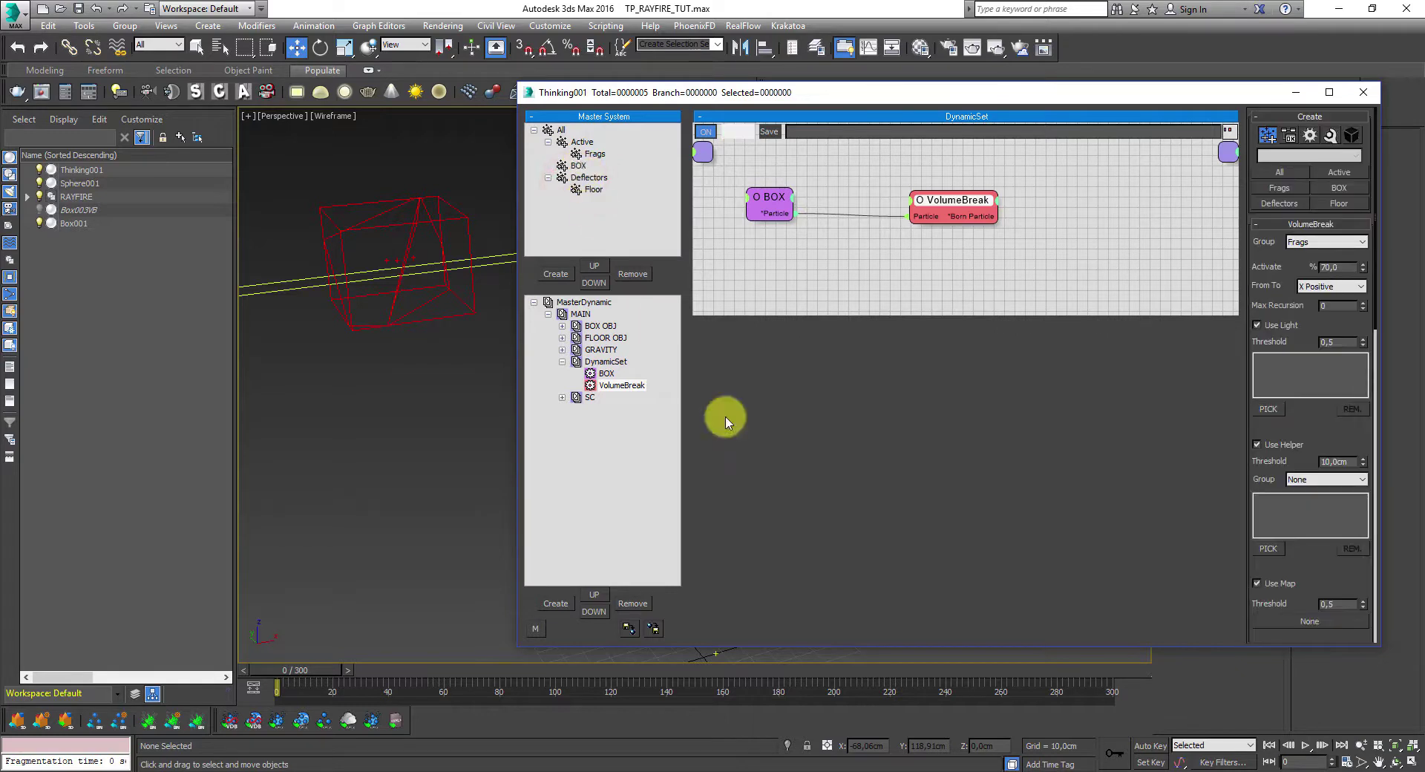
drag(346, 673, 309, 666)
key(w)
- Try the Active group as the particle source for VolumeBreak, keeping Frags as the operator's own group
click(947, 201)
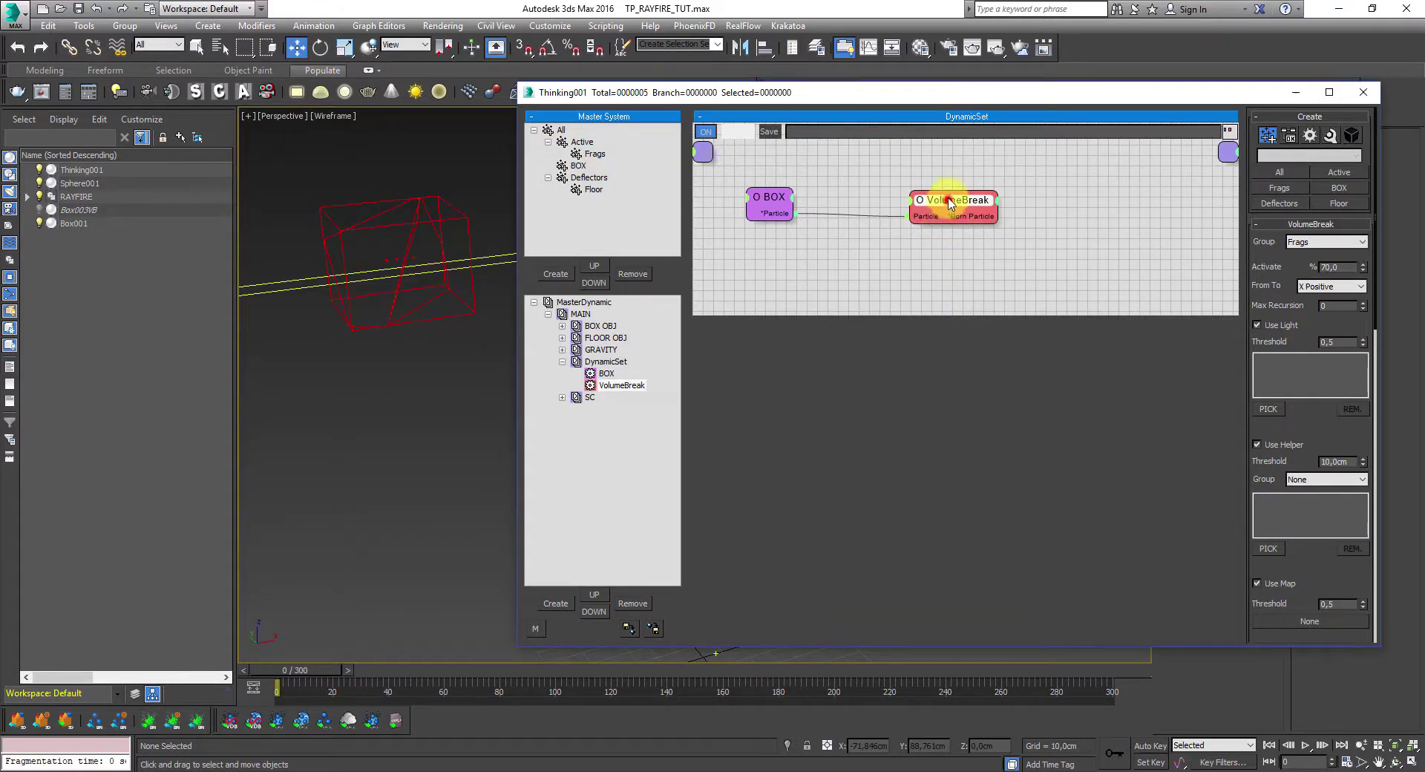
click(770, 197)
drag(770, 198, 767, 200)
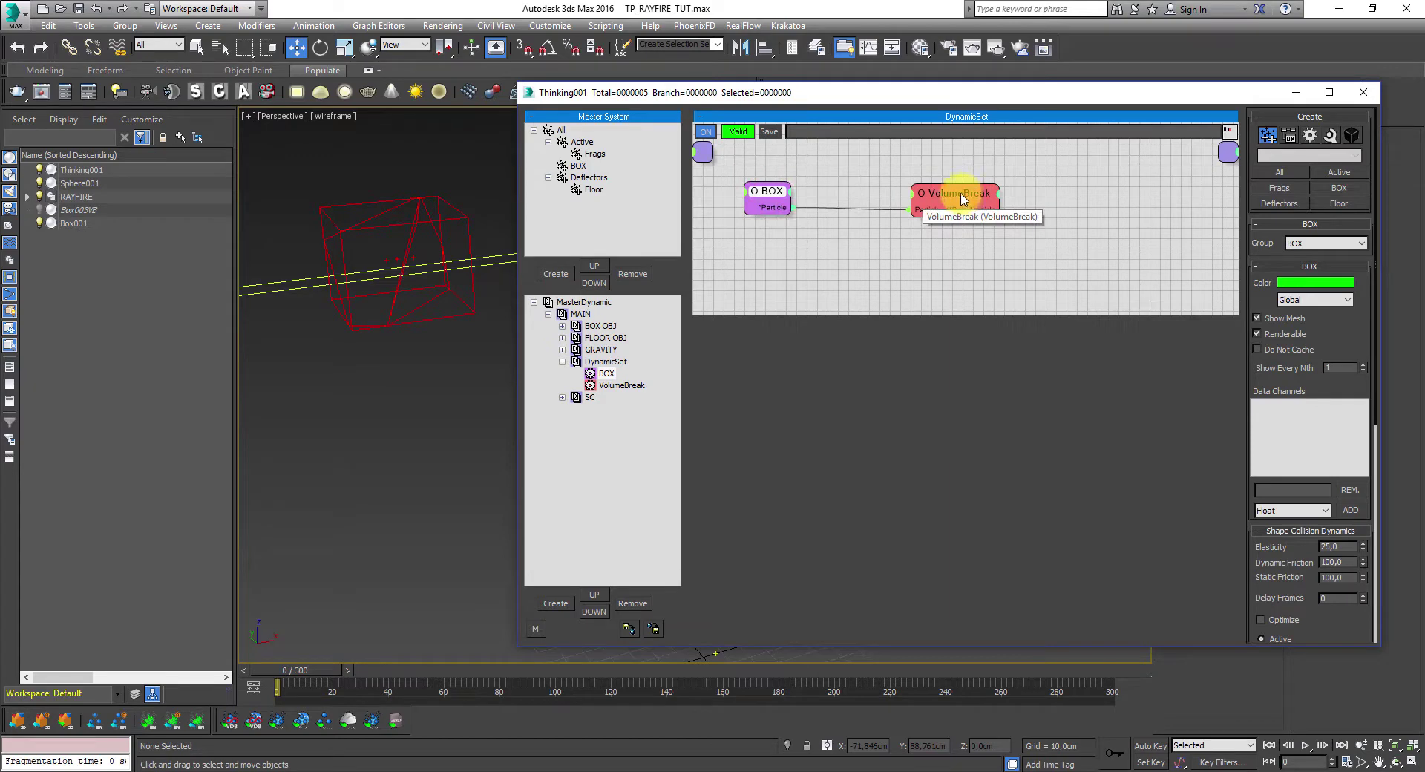
click(1320, 242)
click(1318, 278)
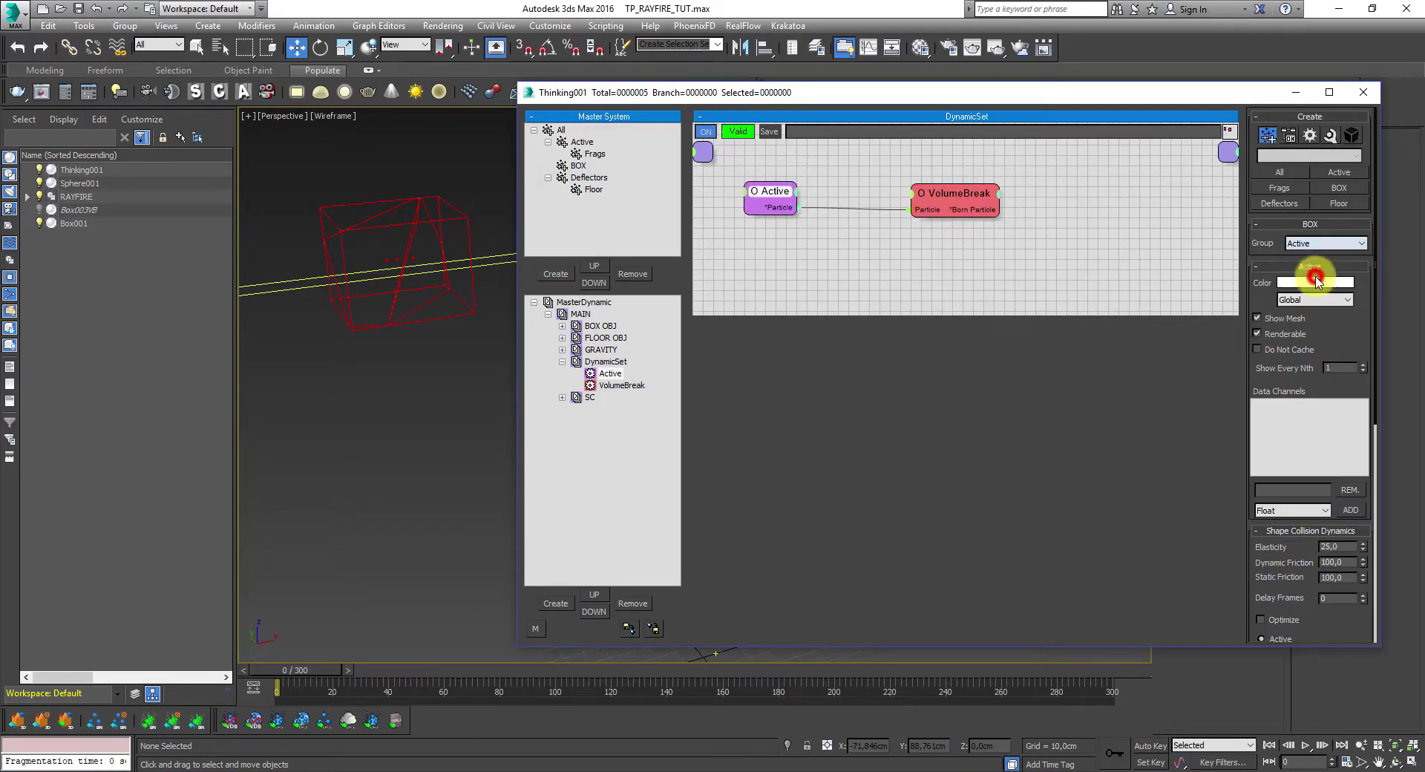
click(979, 197)
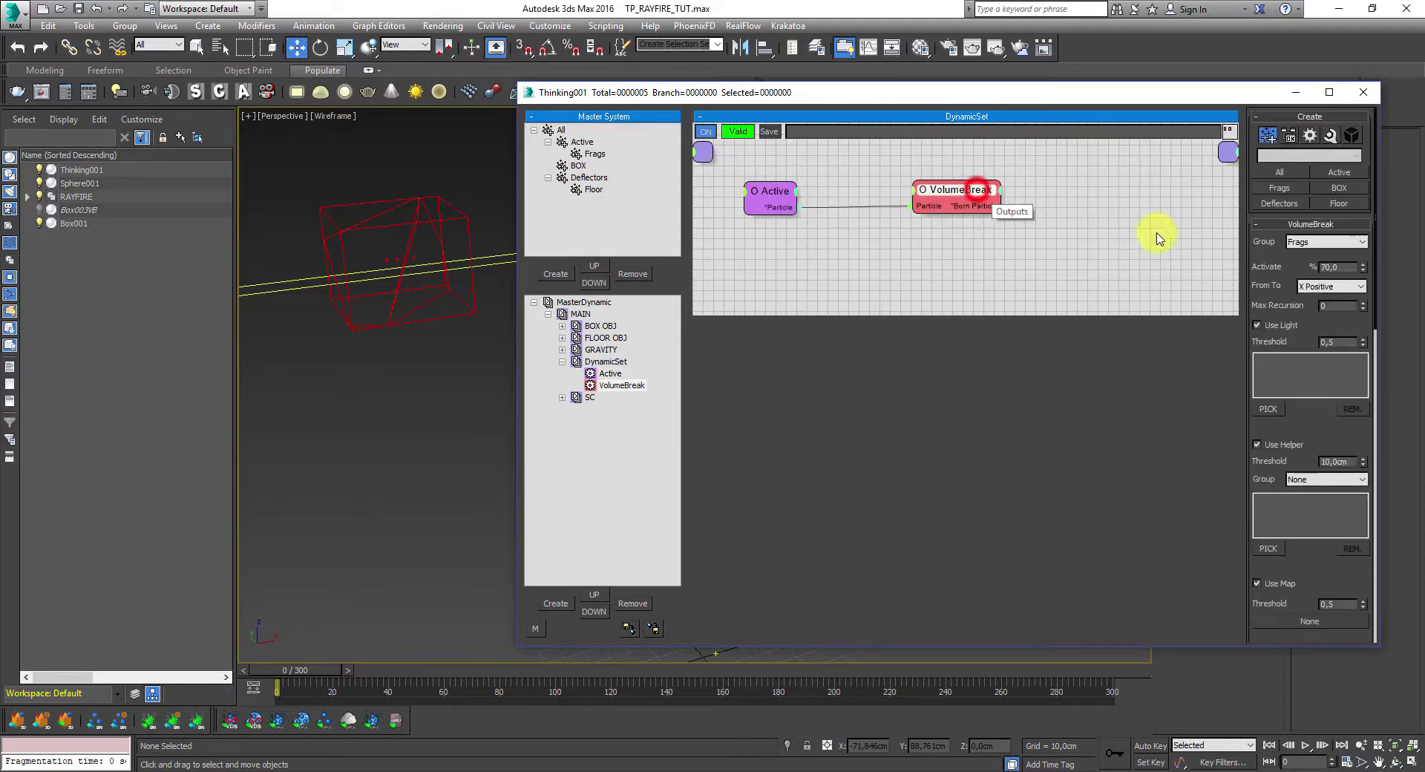
click(1300, 241)
click(1303, 275)
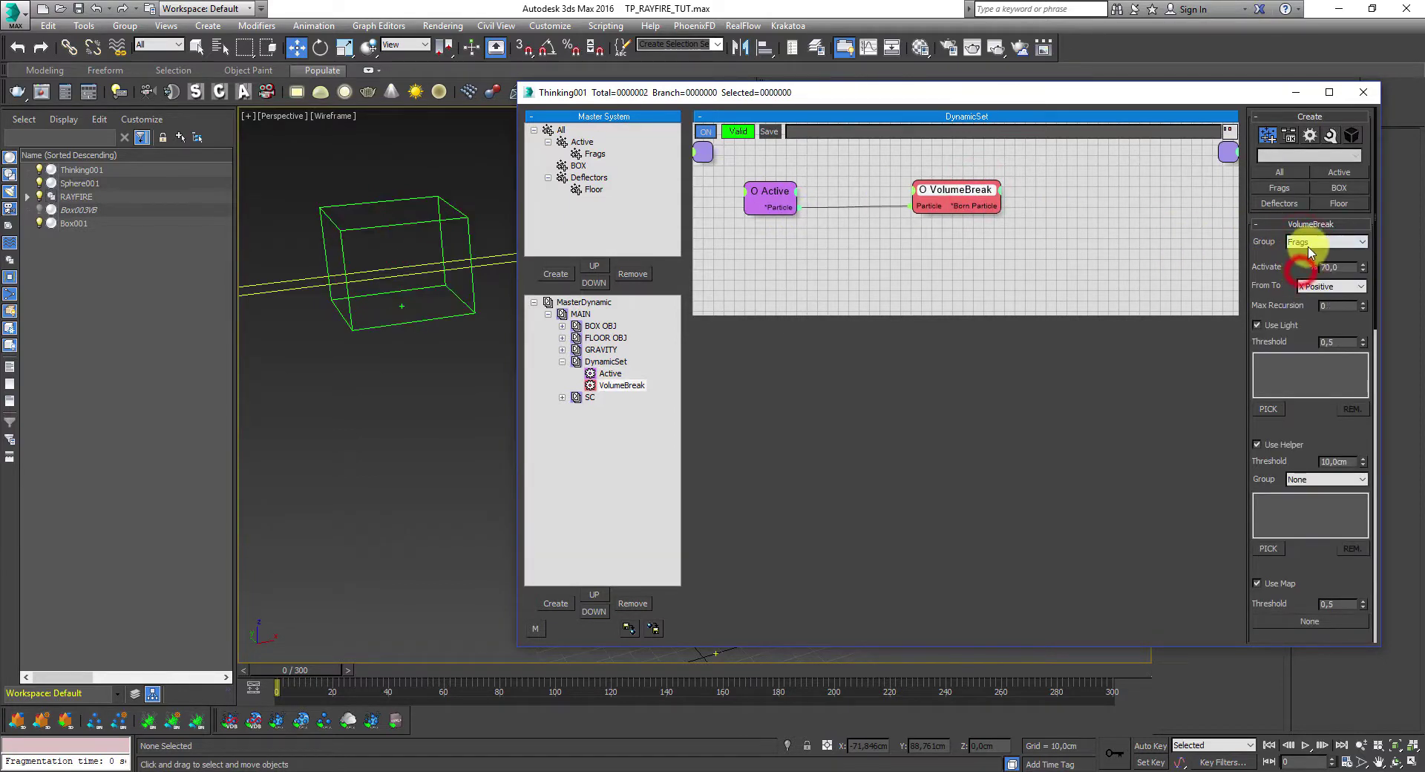
click(1312, 244)
click(1308, 276)
- Switch the source group node in DynamicSet back to BOX
click(767, 195)
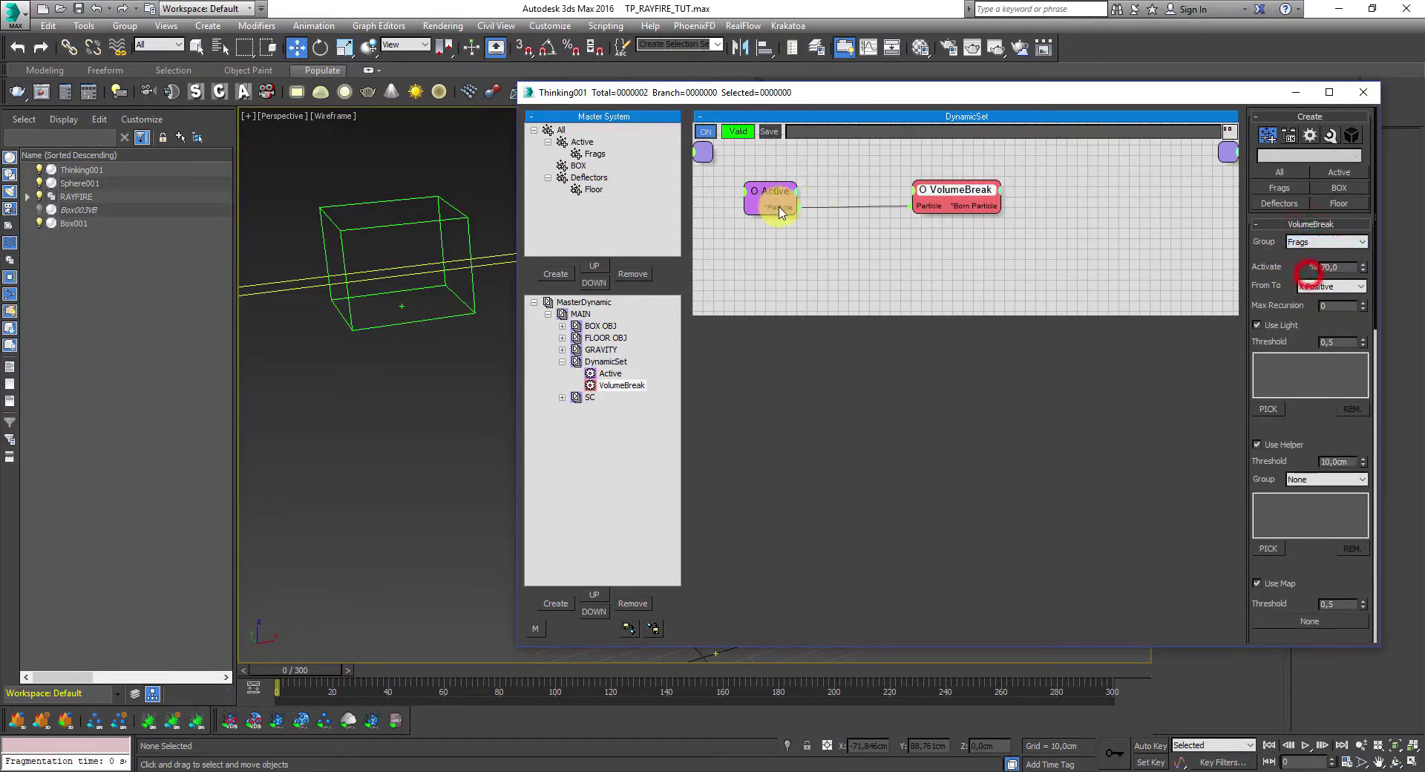
click(1325, 244)
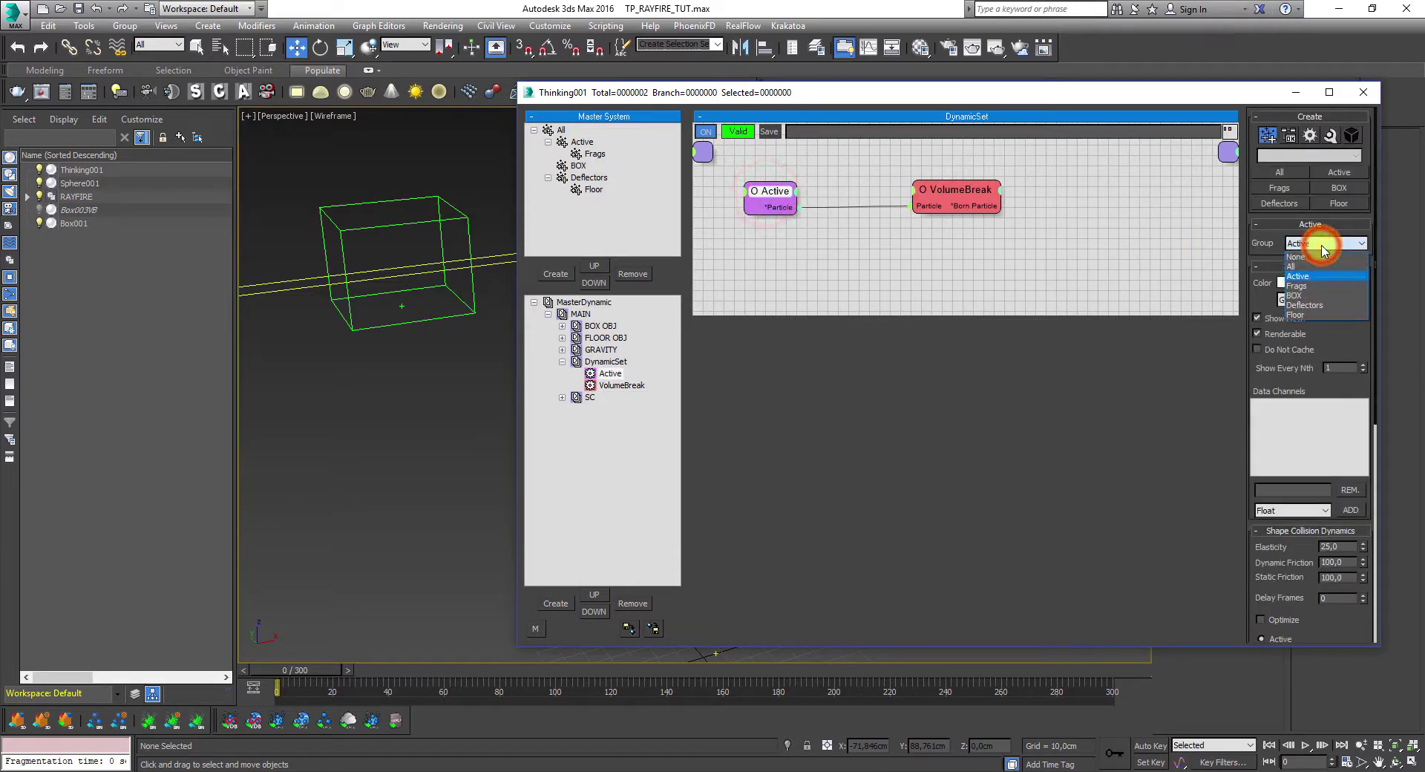
click(1310, 295)
click(766, 191)
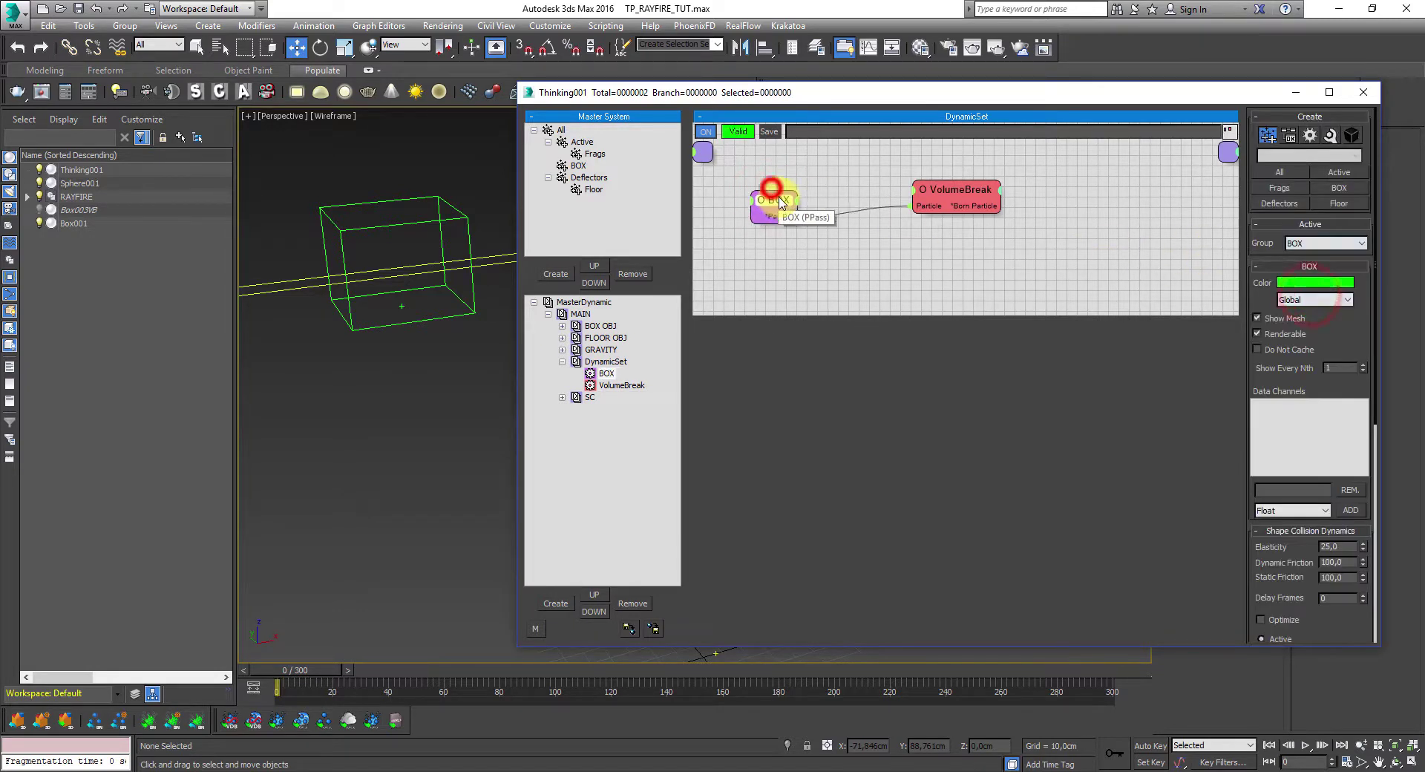
- Refresh the simulation at frame 0 and set the VolumeBreak operator's Activate value to 50%
drag(349, 674, 256, 671)
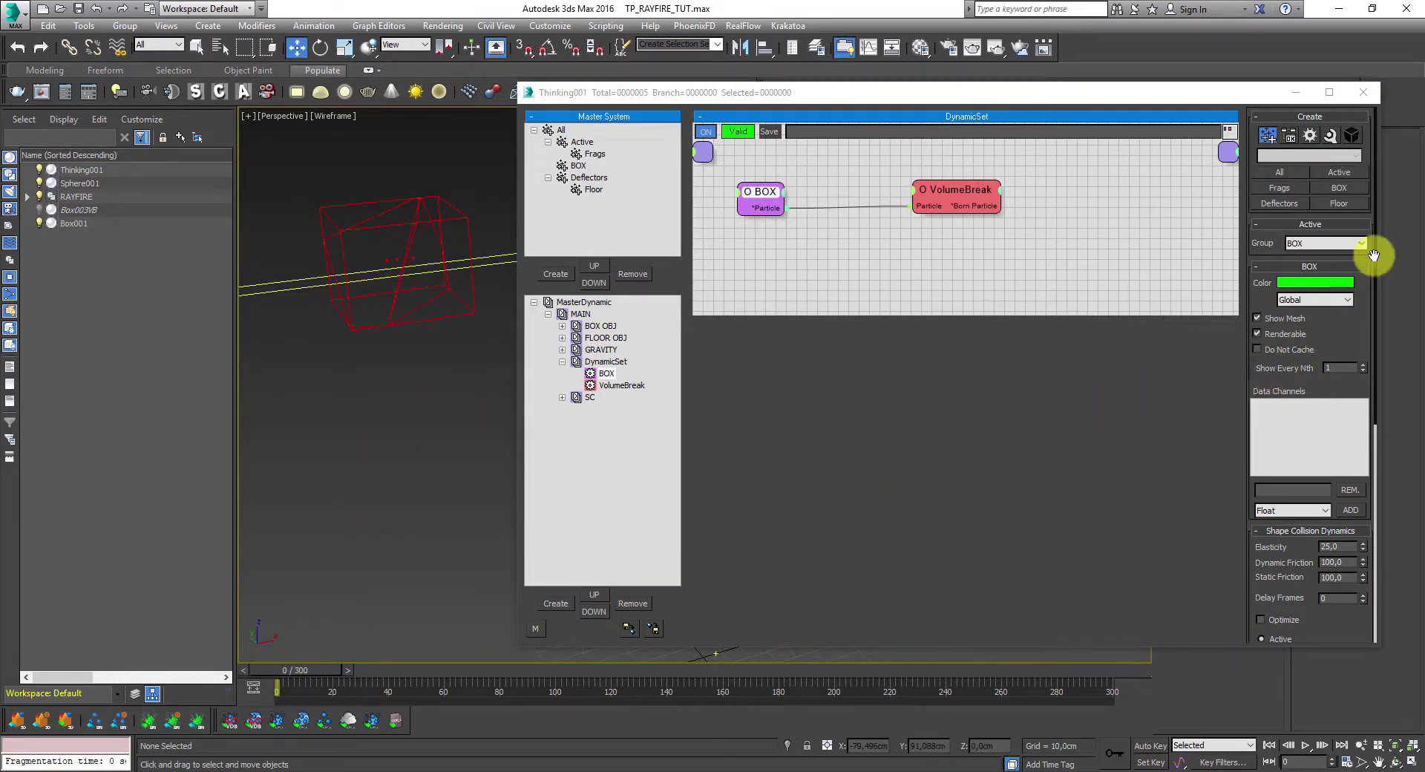
mouse_move(1372, 256)
mouse_down()
mouse_move(1377, 293)
mouse_move(1380, 248)
mouse_up()
drag(972, 201, 956, 205)
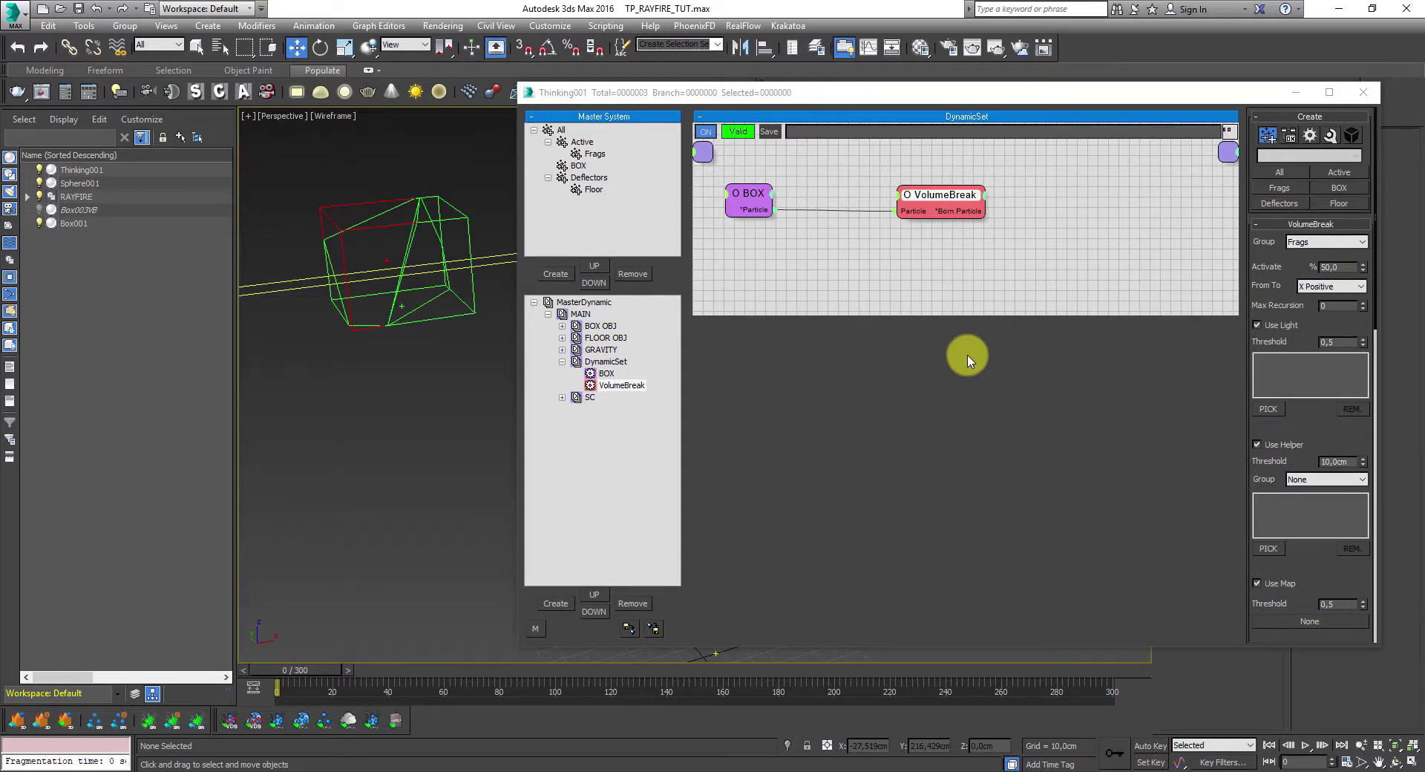
- Try All as the VolumeBreak operator's fragment group and return it to Frags
click(1307, 242)
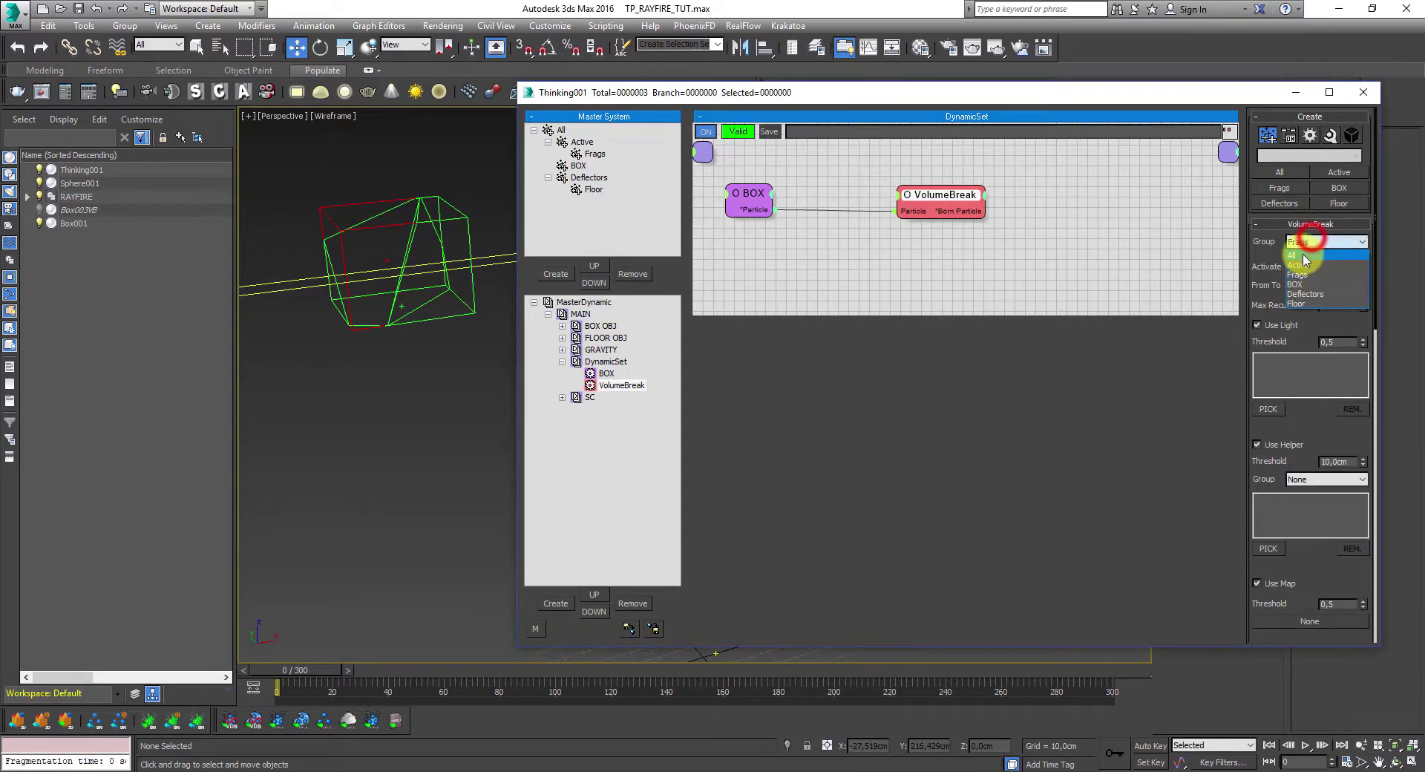
click(1310, 251)
click(1311, 245)
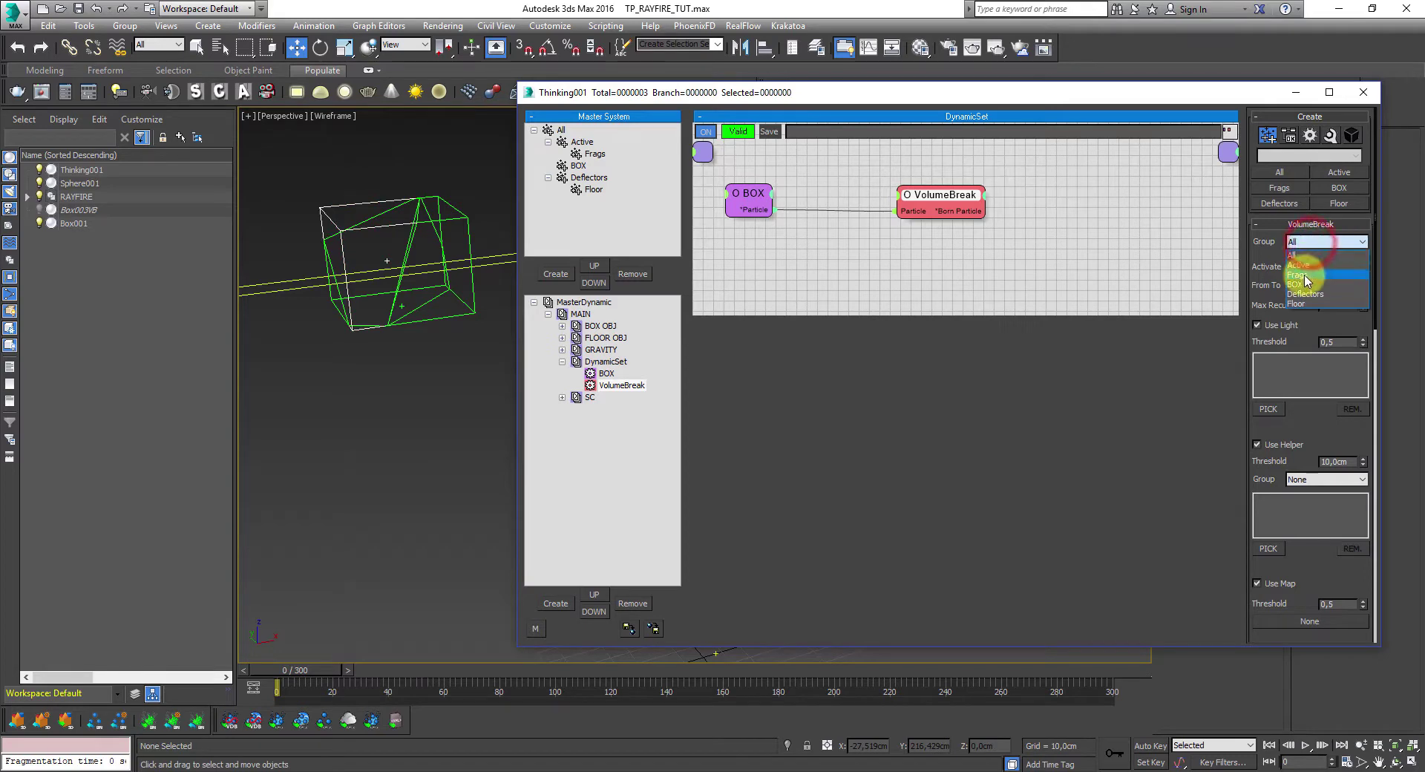
click(1304, 276)
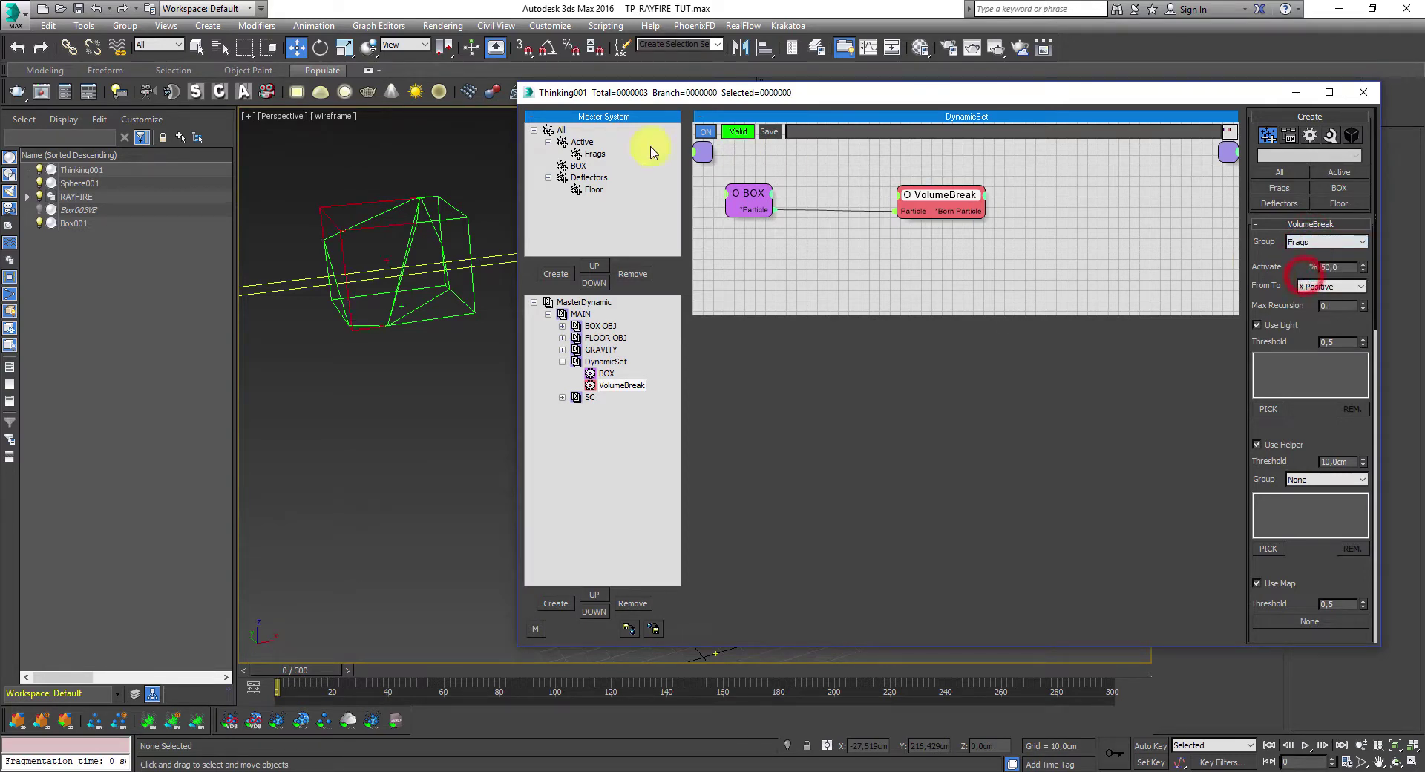
- Examine the Frags group, the BOX and VolumeBreak nodes, and the Active group's hierarchy at frame 0
click(595, 154)
click(924, 194)
click(740, 205)
click(924, 197)
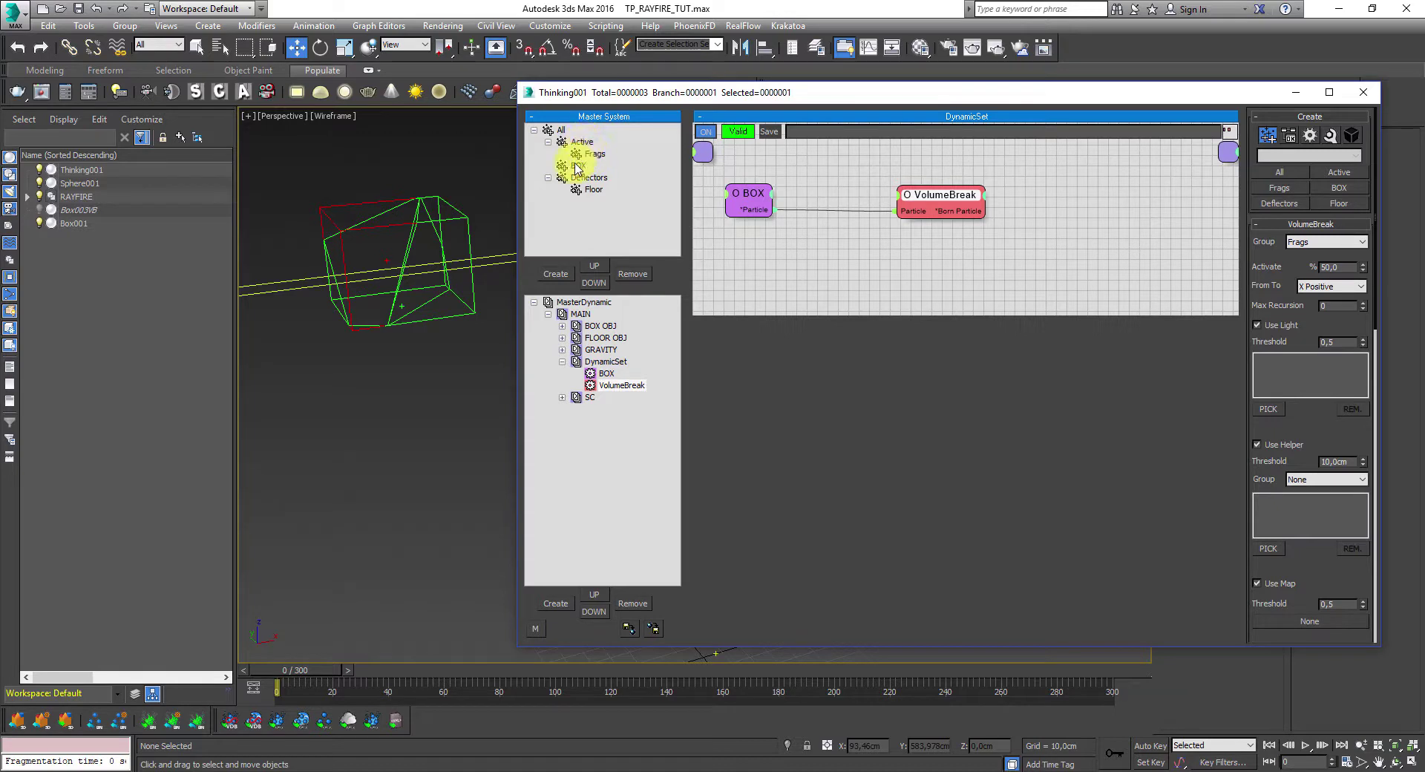
click(548, 143)
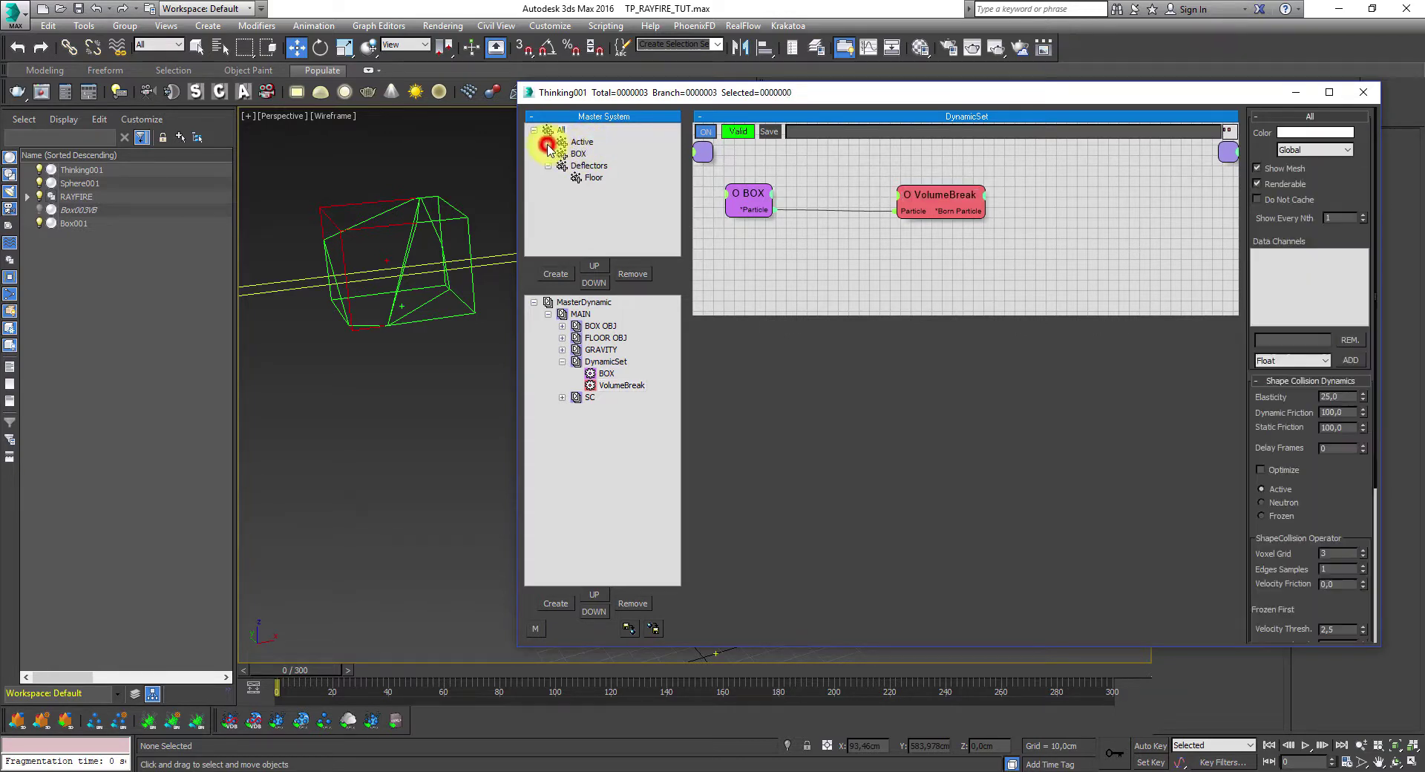
click(548, 142)
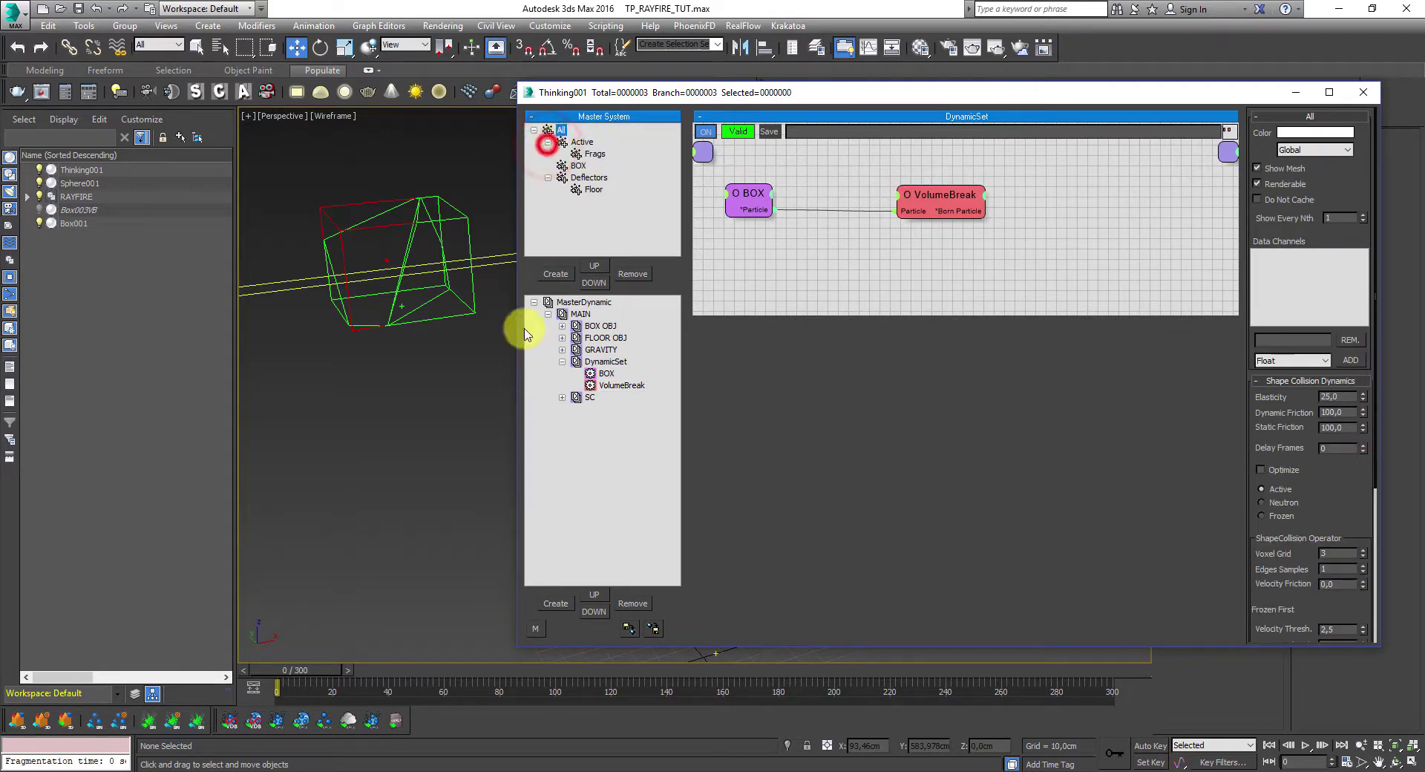
click(282, 670)
drag(298, 672, 267, 672)
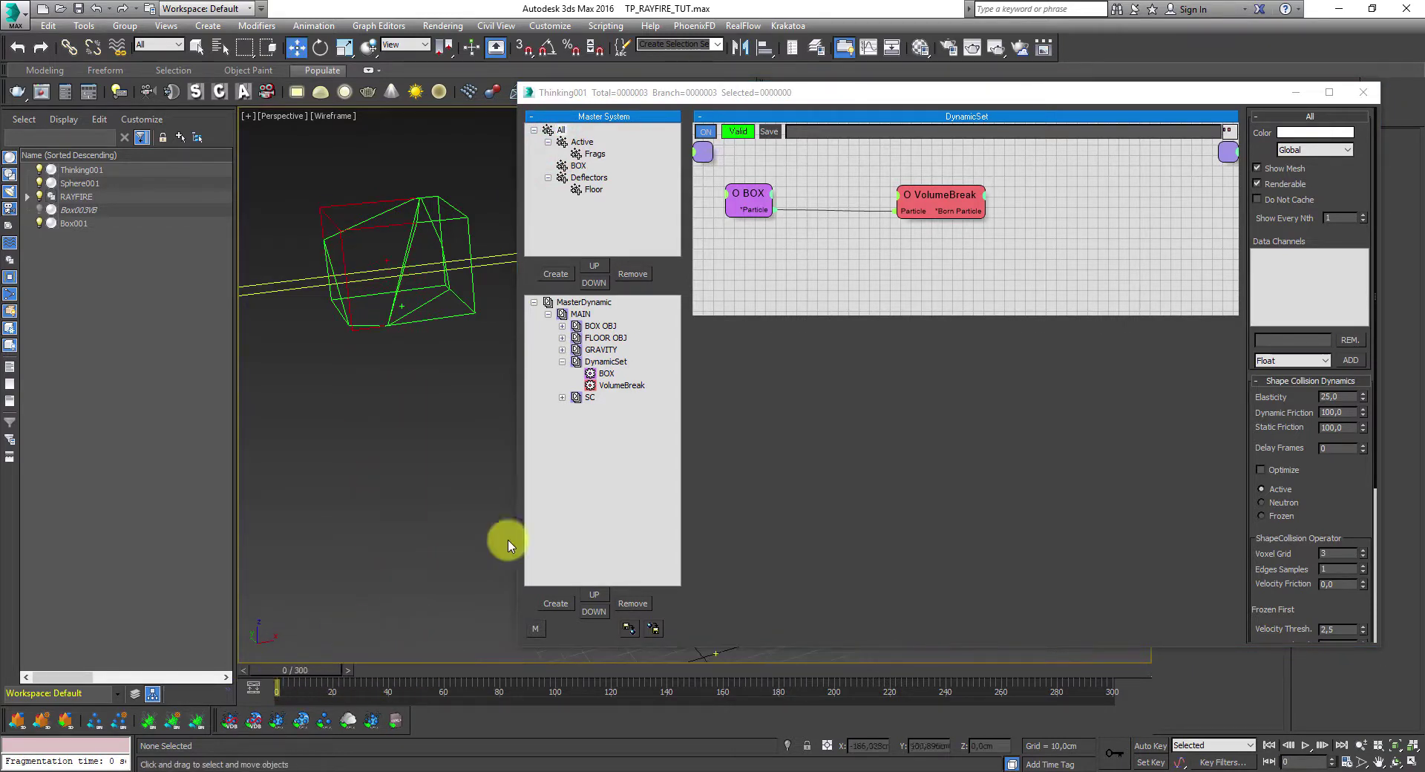
- Set the VolumeBreak operator's Raster to 5% and Density to 3000
click(954, 190)
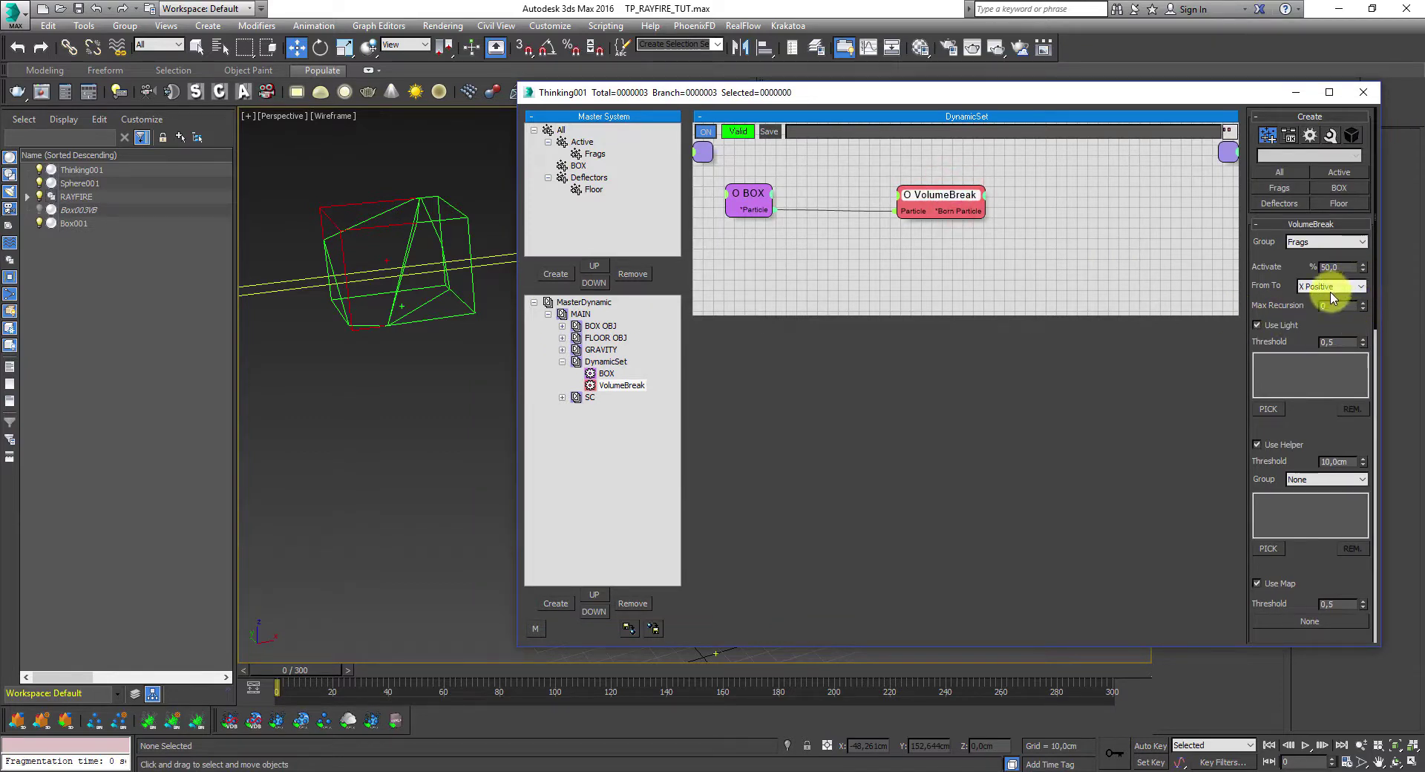
drag(1377, 291, 1374, 514)
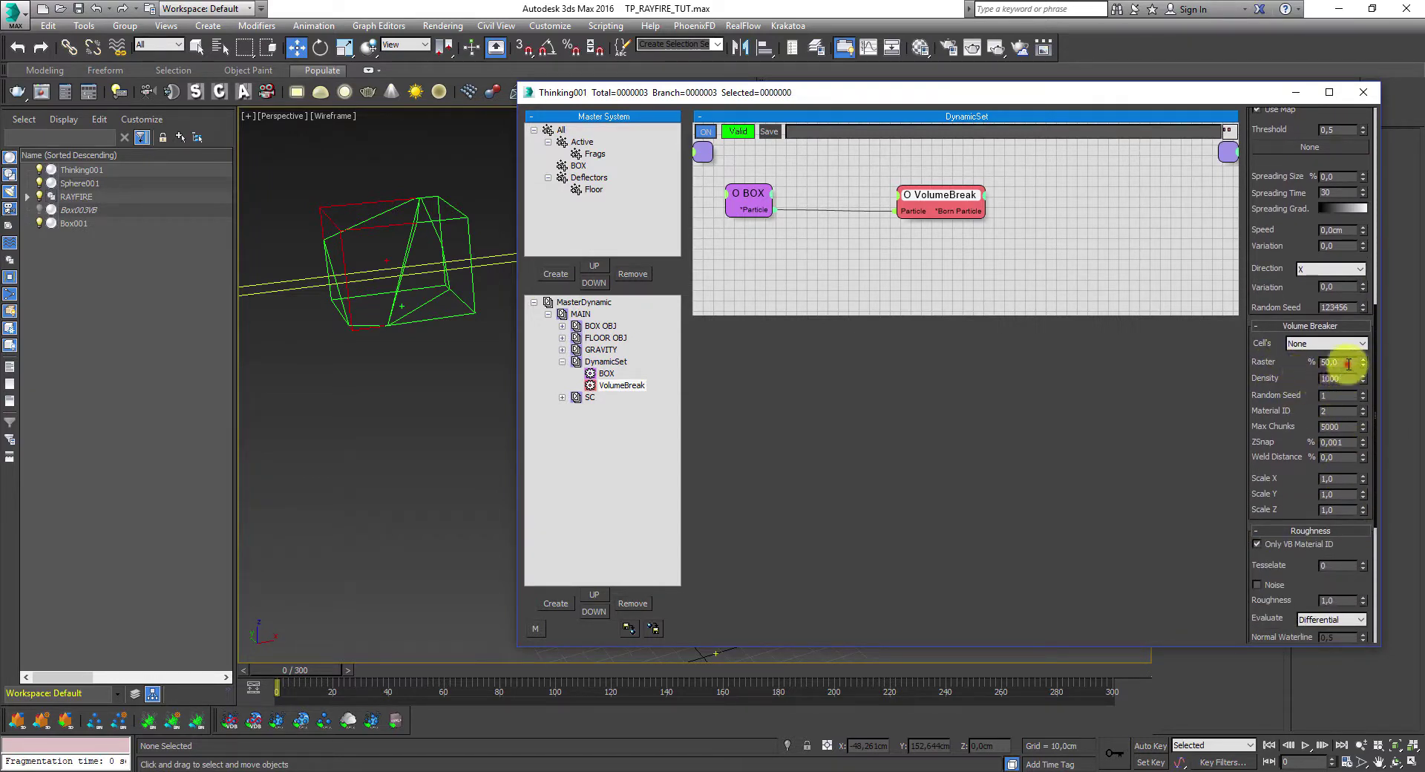
drag(1348, 363, 1292, 369)
text(5)
drag(1348, 377, 1283, 377)
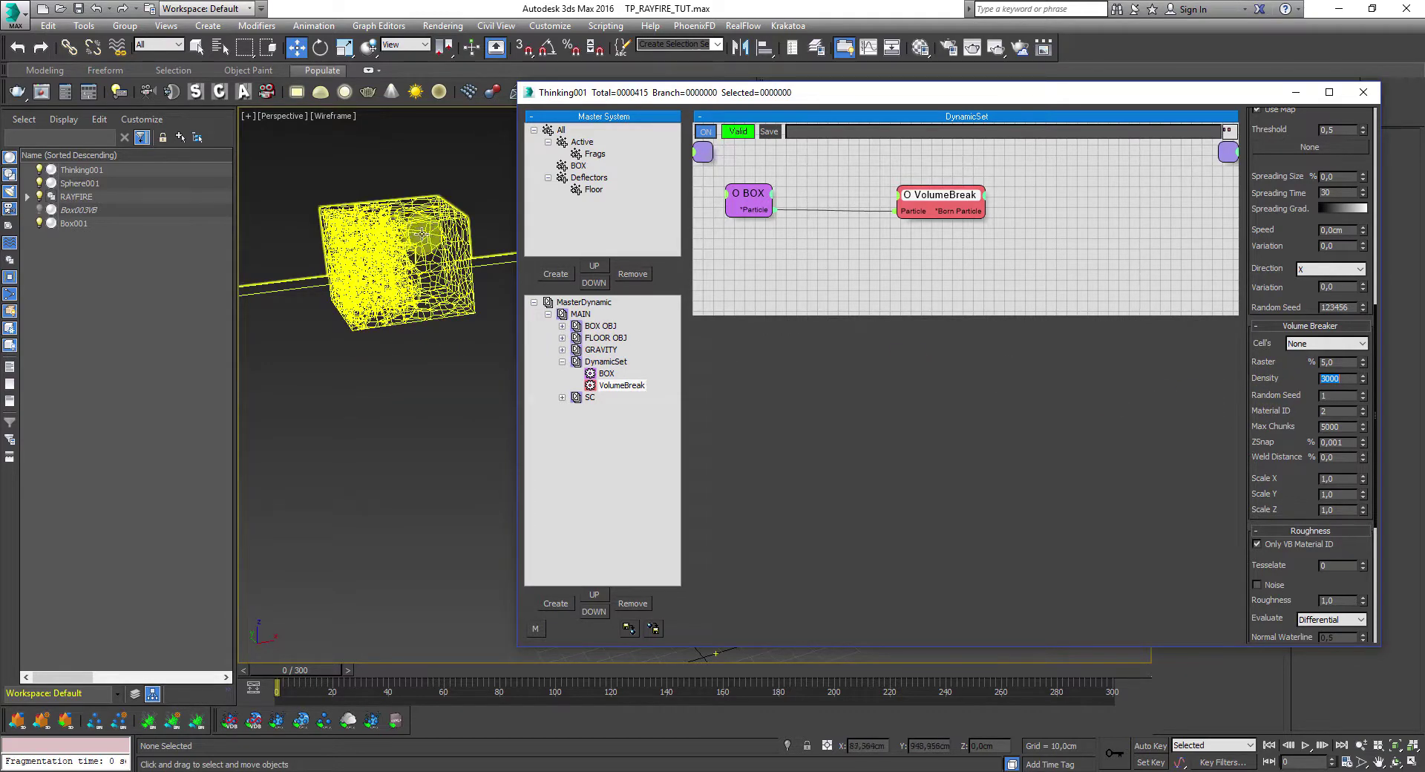
- Set the VolumeBreak operator's From To direction to Z Positive
drag(1374, 317, 1371, 86)
click(1350, 287)
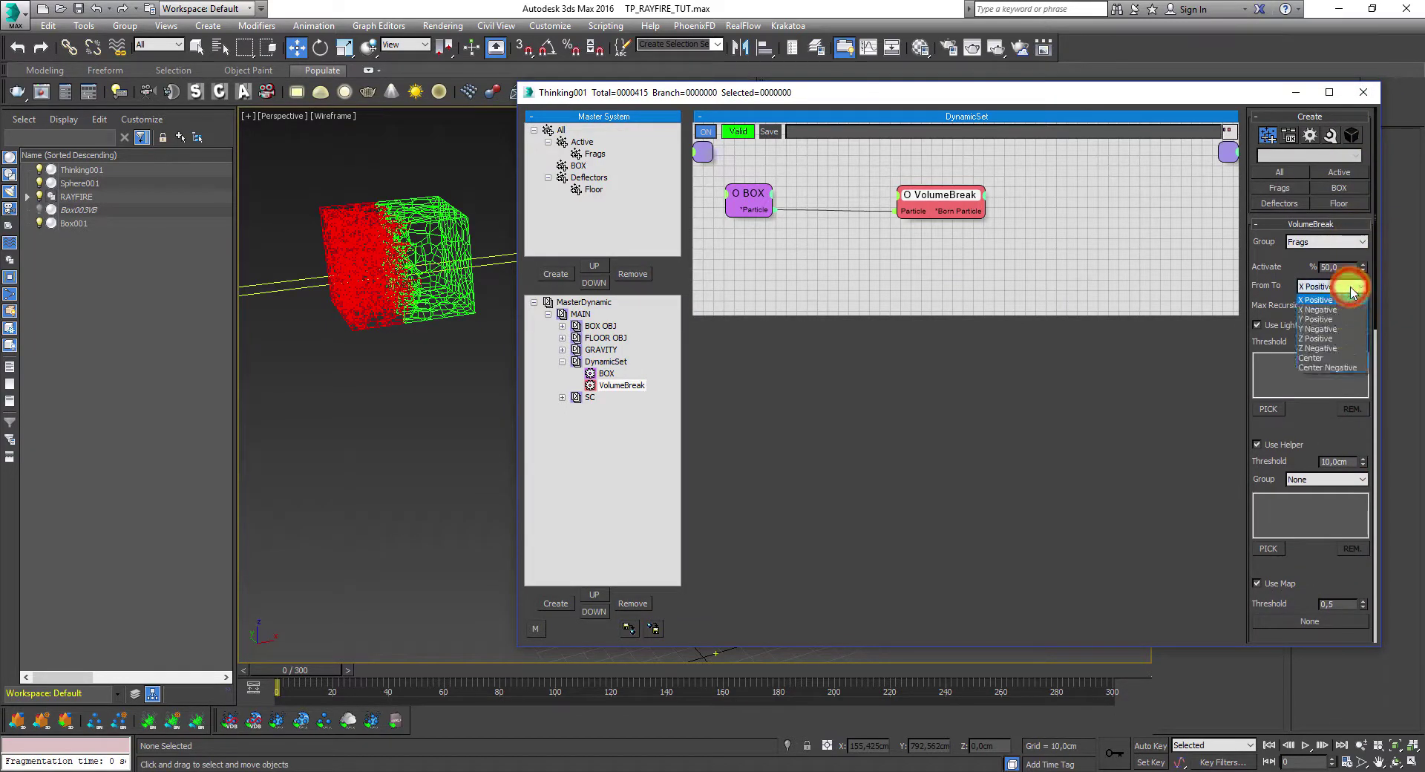
click(1345, 341)
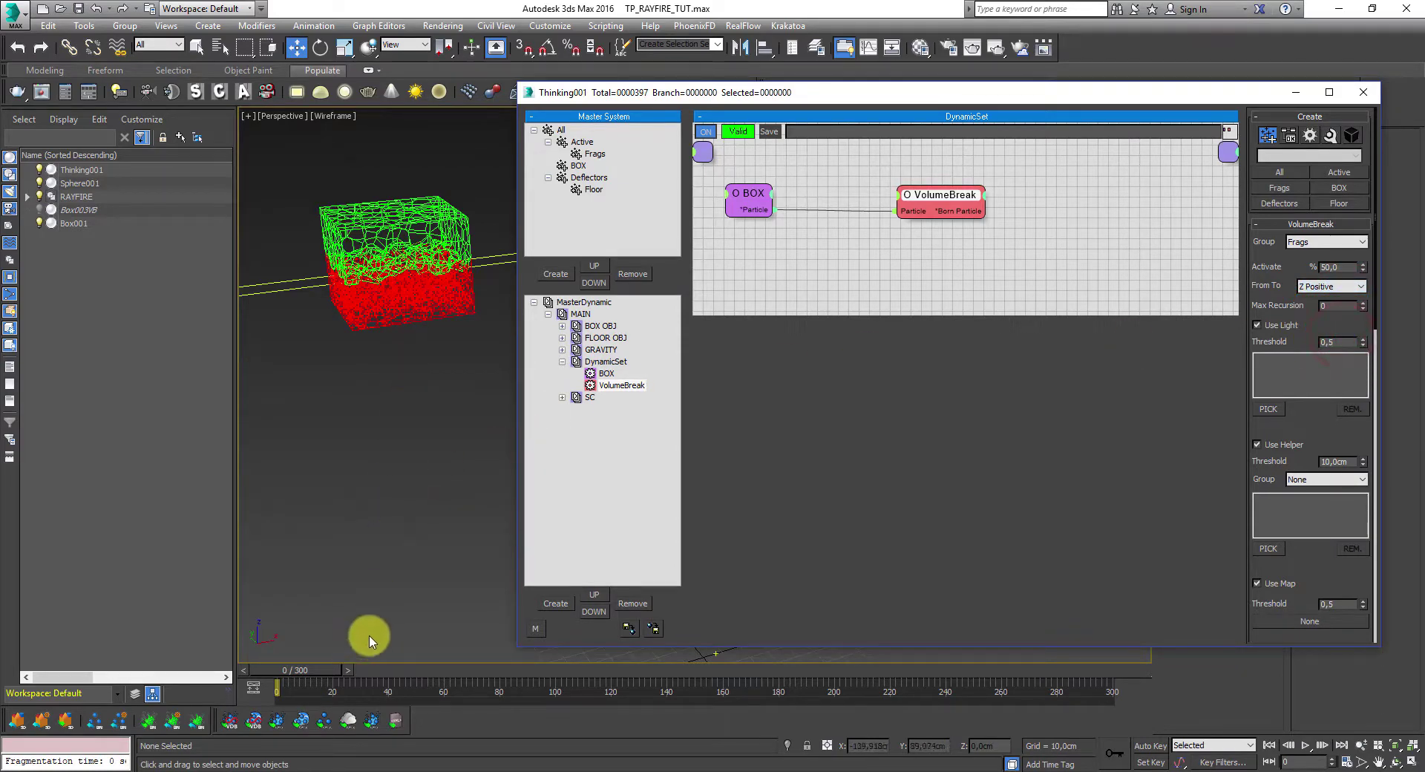
- Preview the fractured box in Realistic shading and return the perspective viewport to Wireframe
click(333, 119)
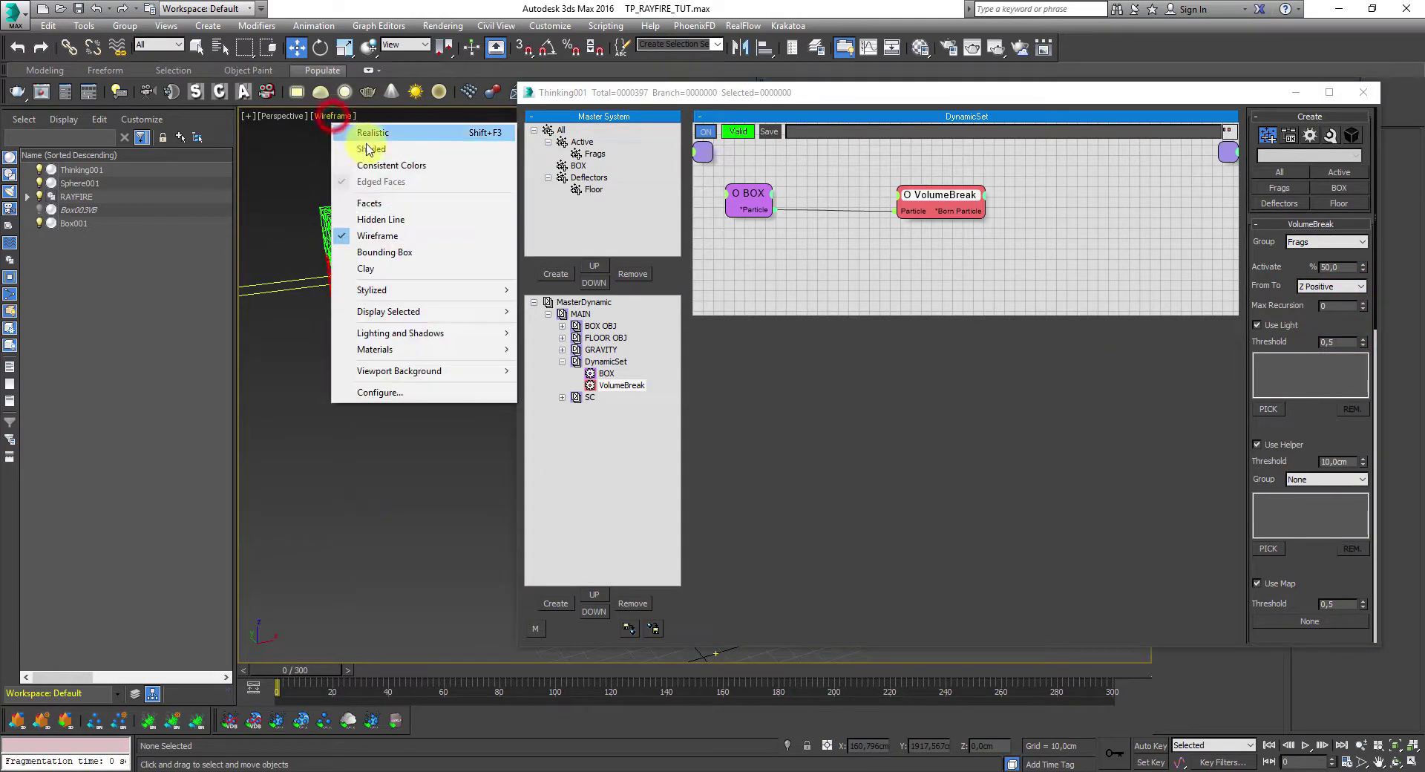
click(375, 131)
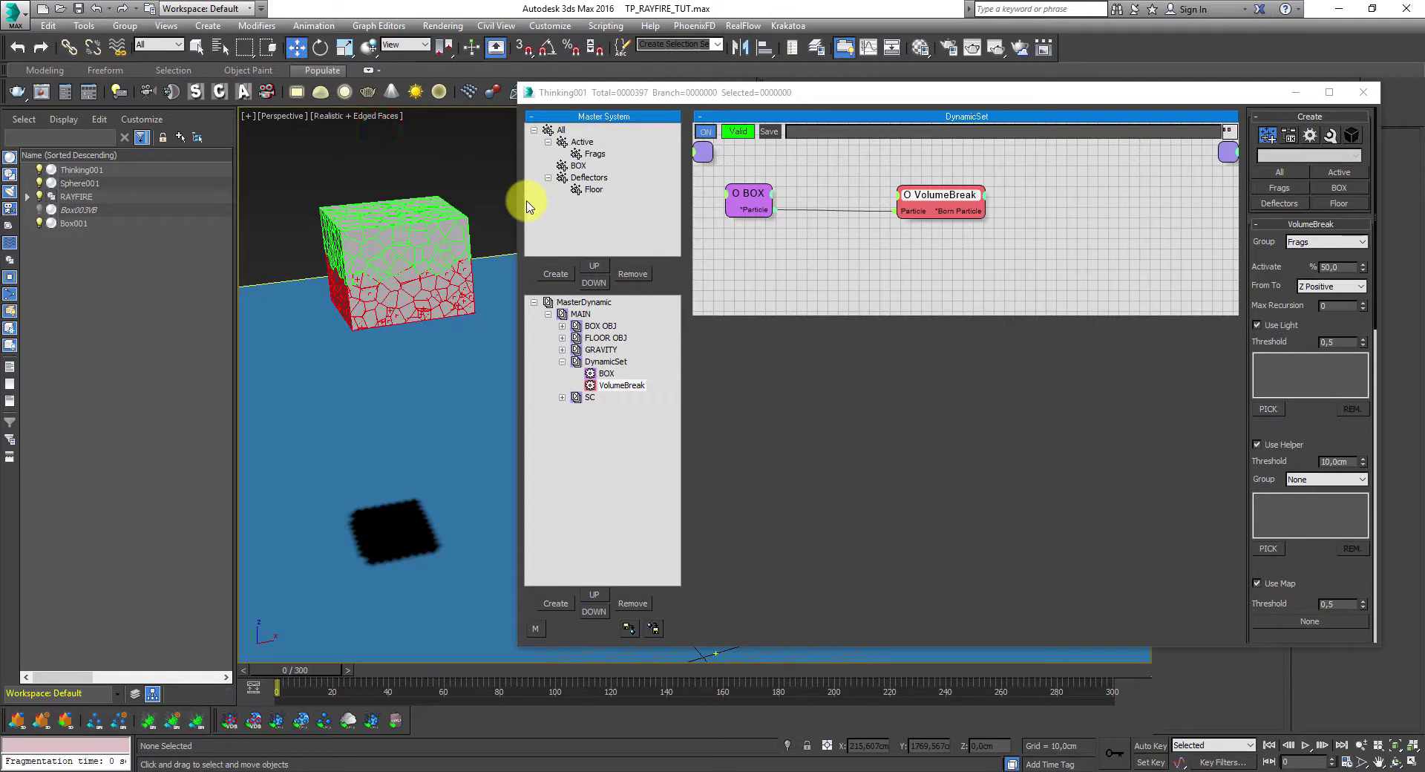
drag(618, 95, 991, 106)
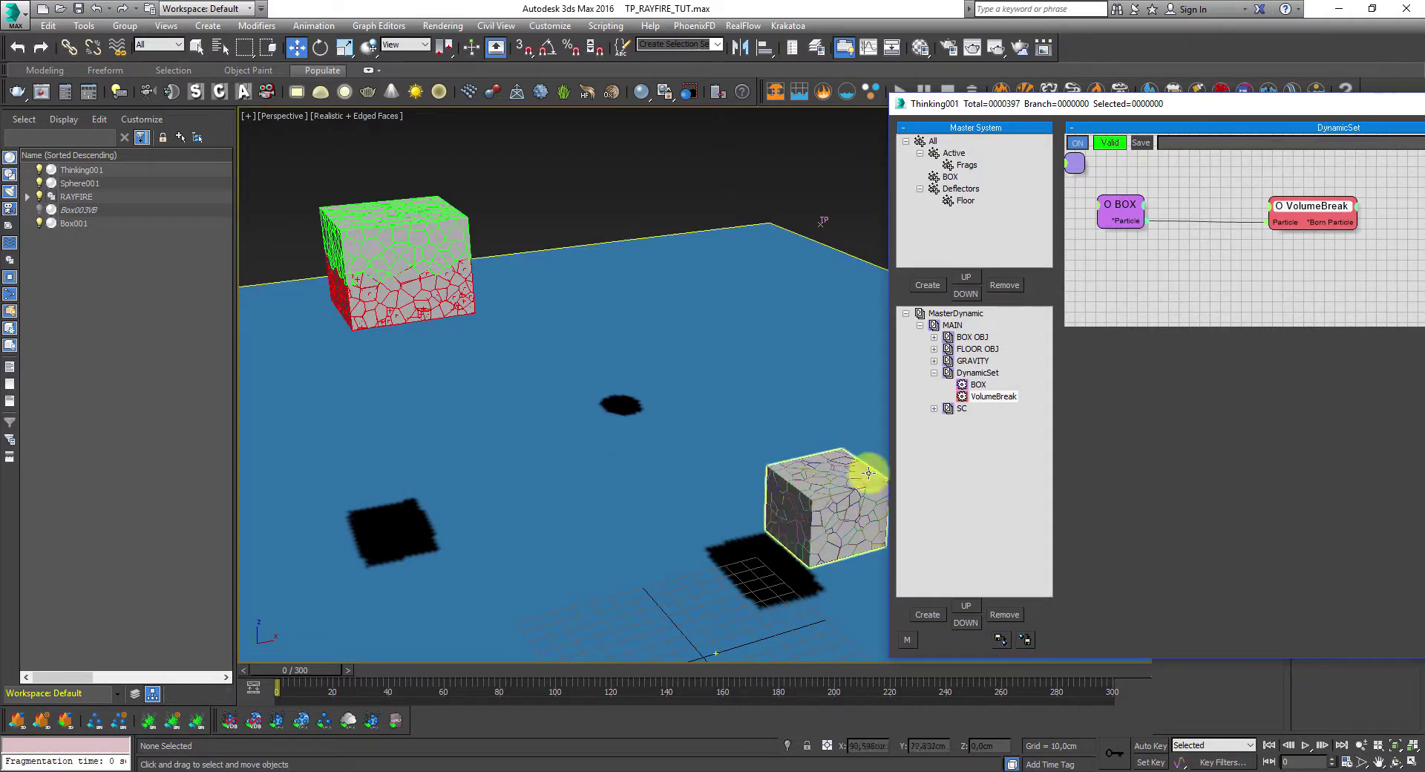
drag(1056, 104, 719, 104)
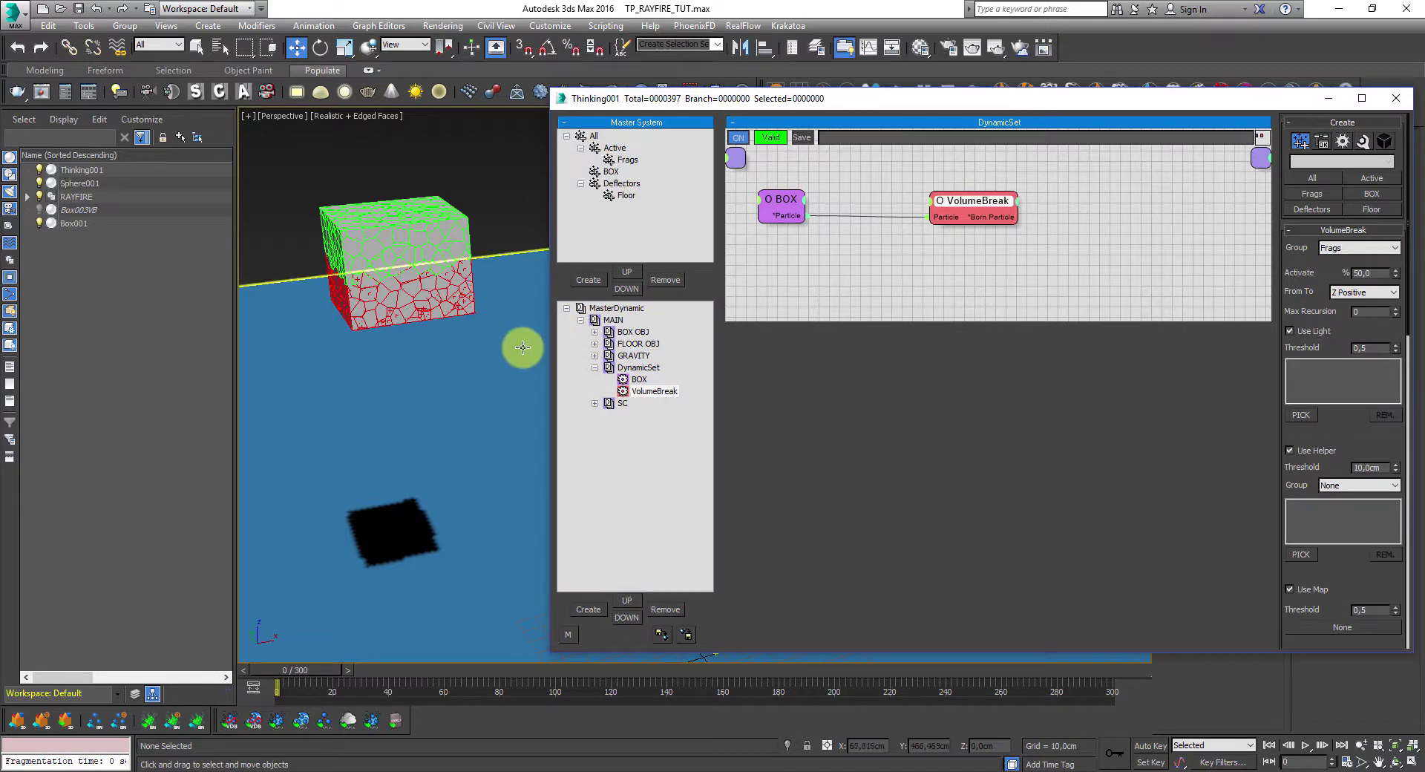
click(325, 117)
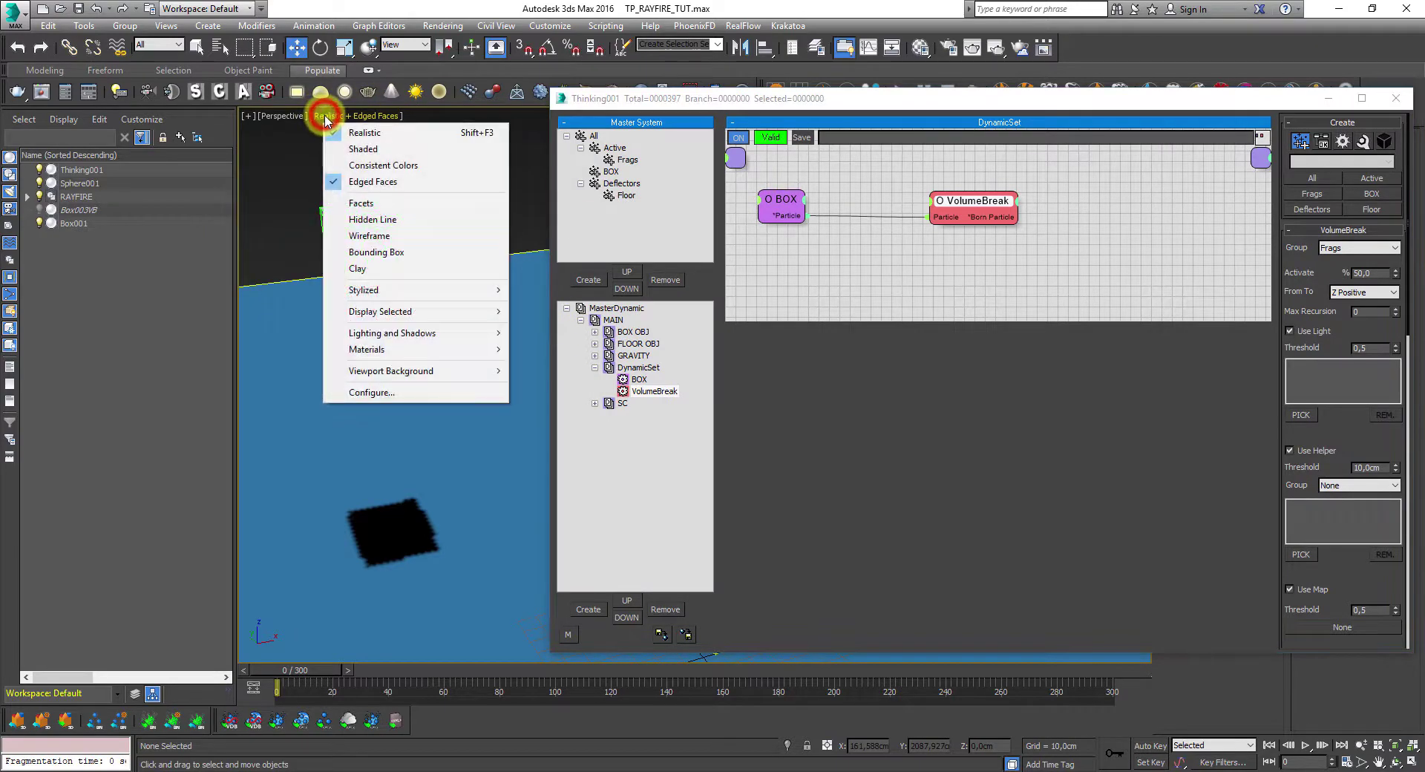
click(372, 234)
- Open the GRAVITY dynamic set and scrub the timeline to frame 11 to check how the box halves move
drag(697, 112, 782, 104)
scroll(512, 386, down, 4)
alt+middle_drag(489, 416, 474, 410)
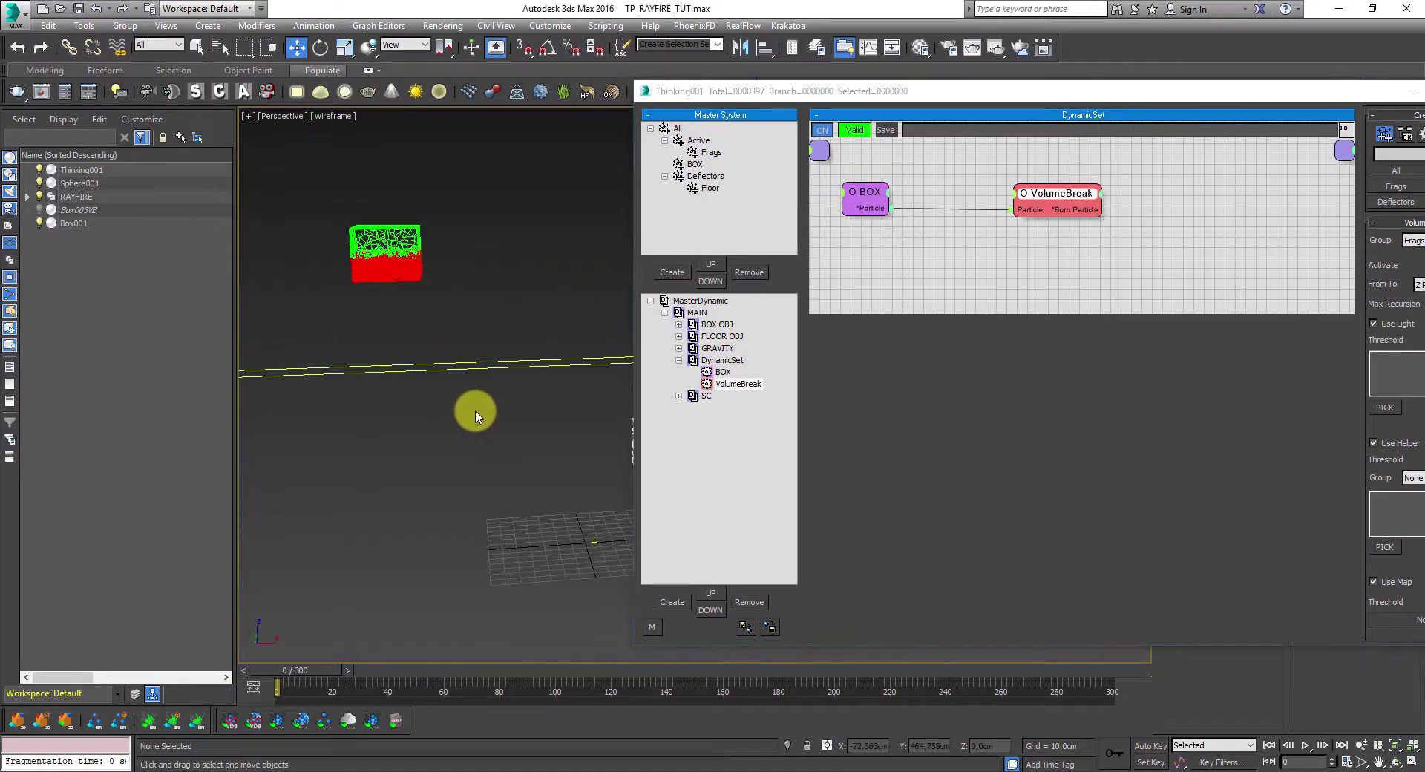
click(717, 348)
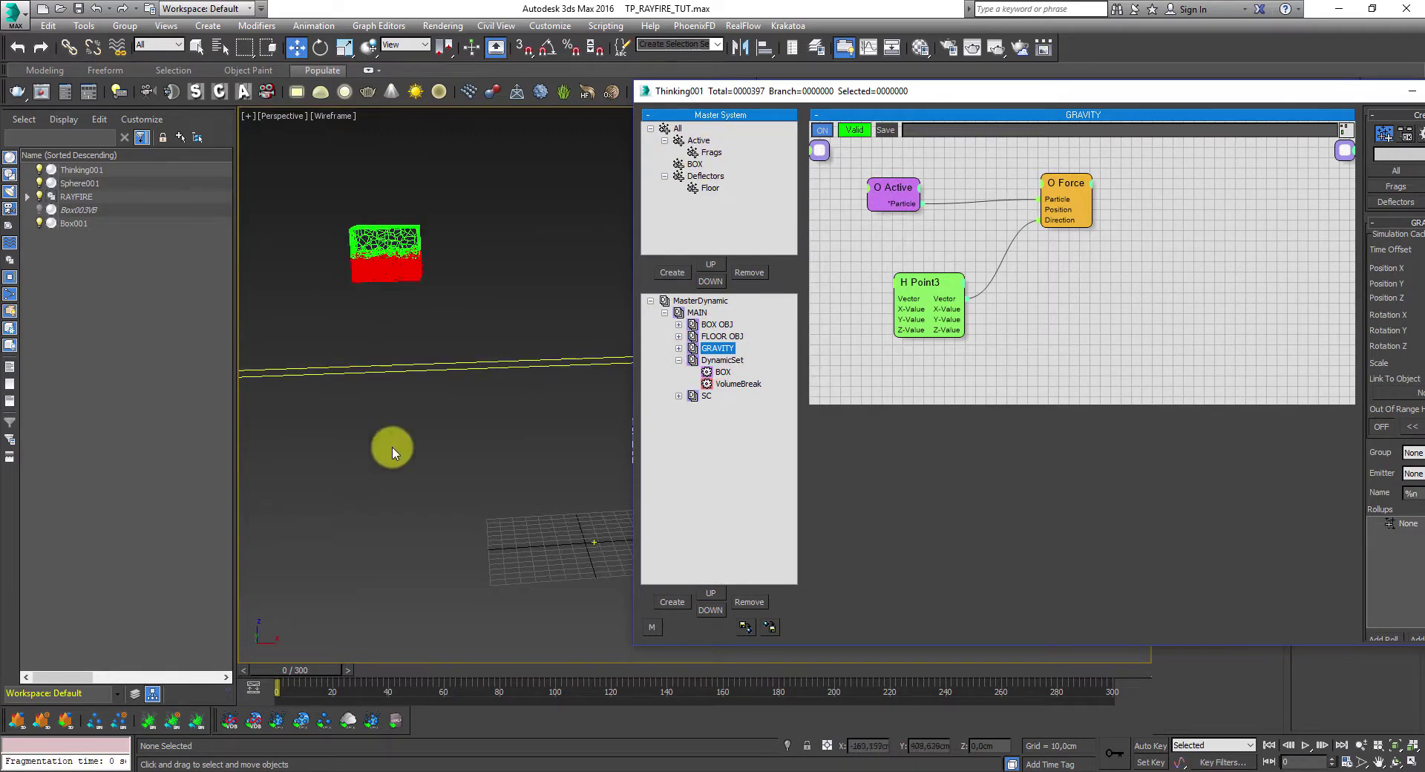
drag(1285, 93, 1200, 96)
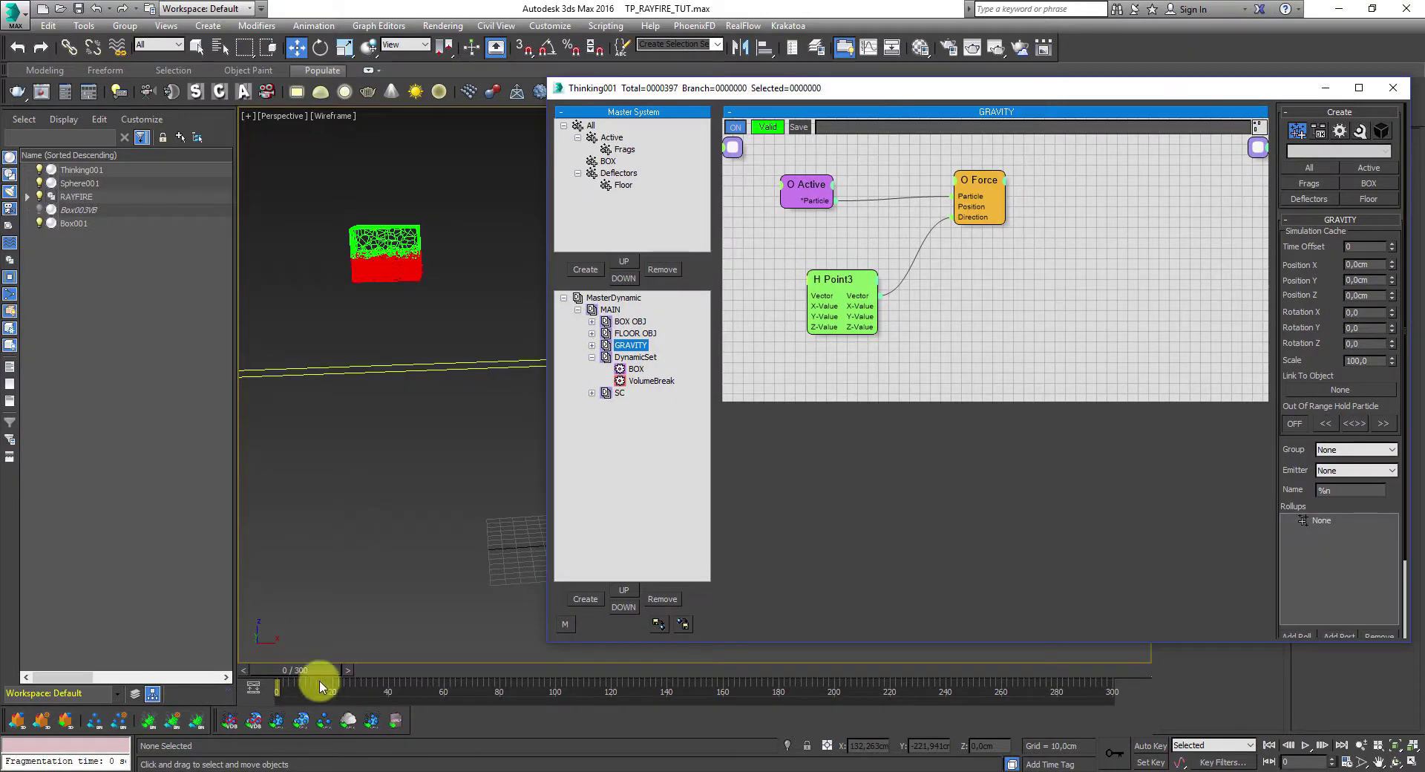
mouse_move(314, 672)
mouse_down()
mouse_move(401, 678)
mouse_move(417, 663)
mouse_up()
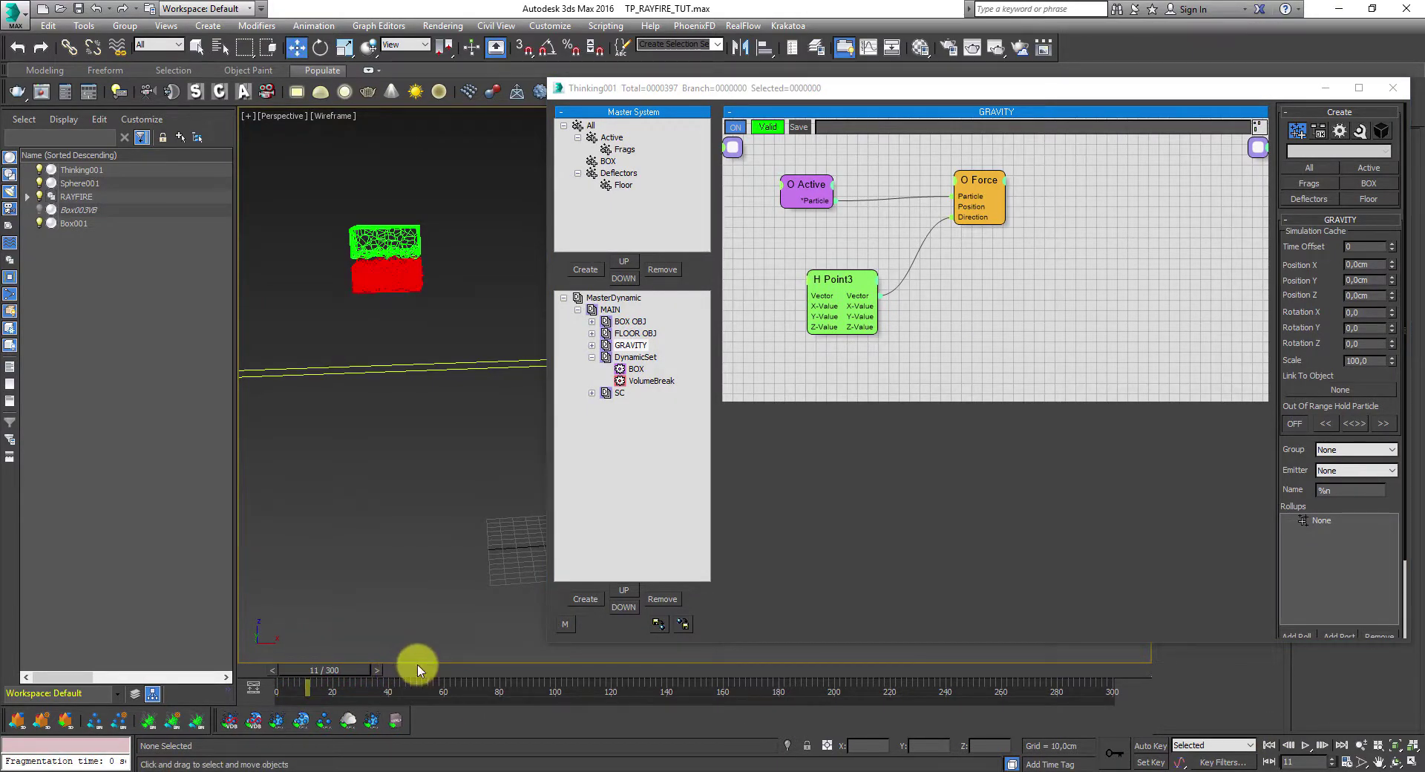
scroll(396, 321, up, 3)
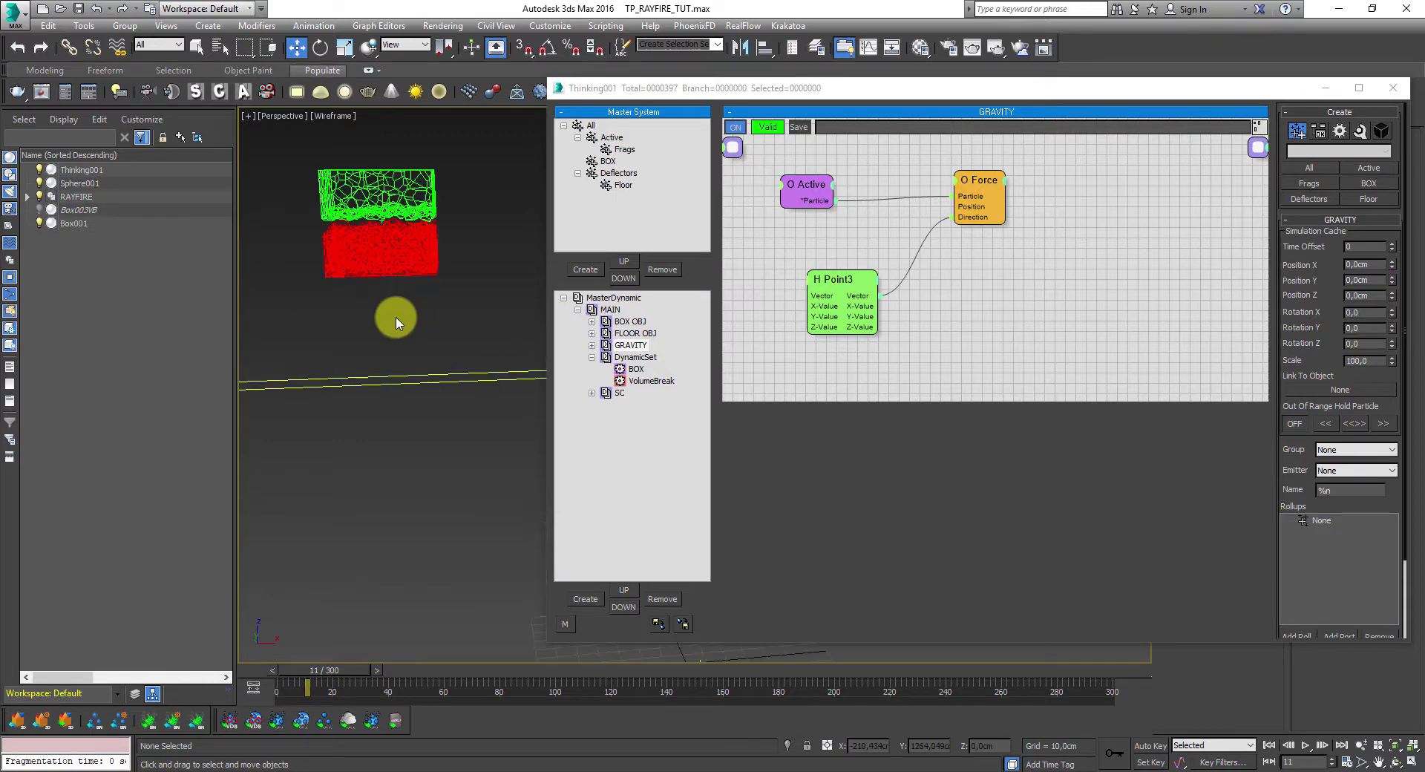
- Switch the perspective viewport to Realistic shading and return the timeline to frame 0
click(333, 116)
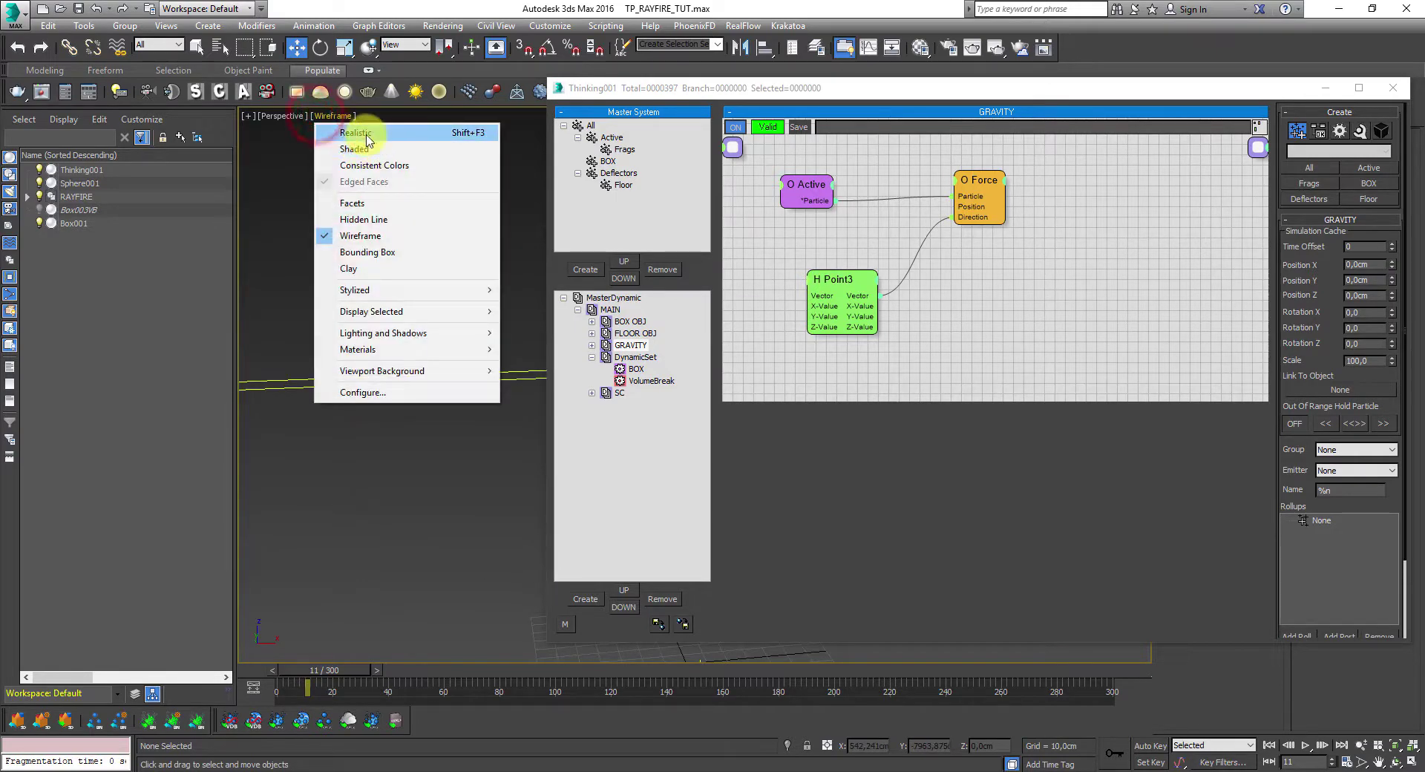
click(362, 134)
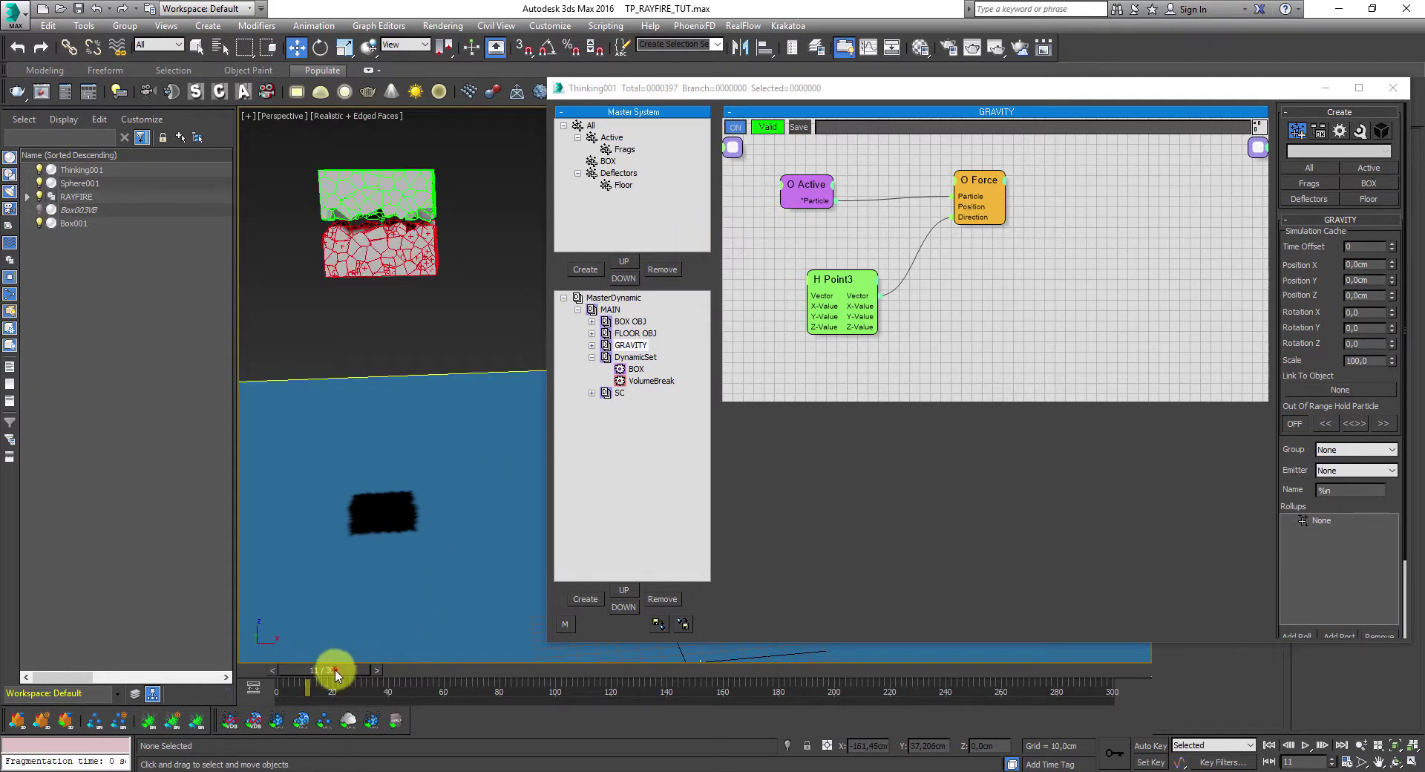
drag(334, 668, 297, 664)
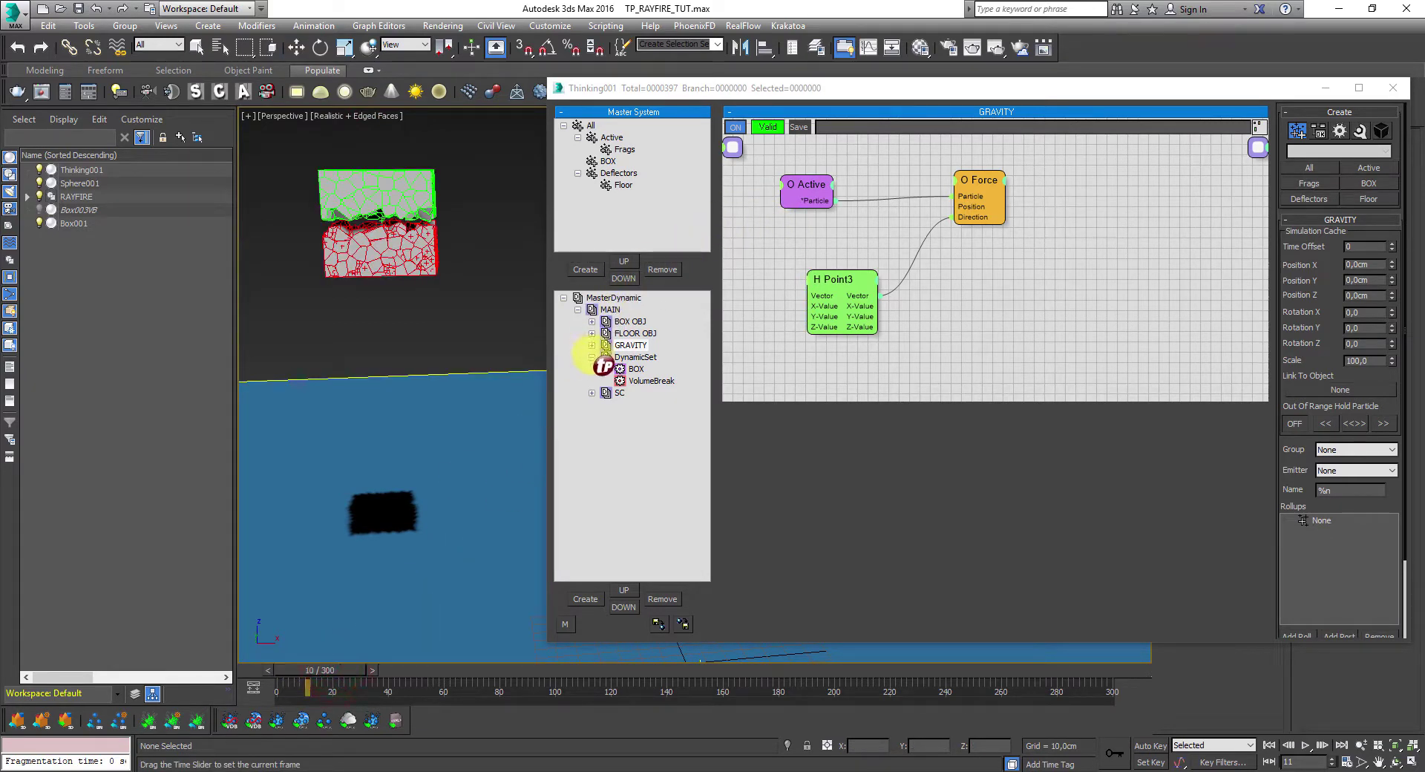
click(1269, 744)
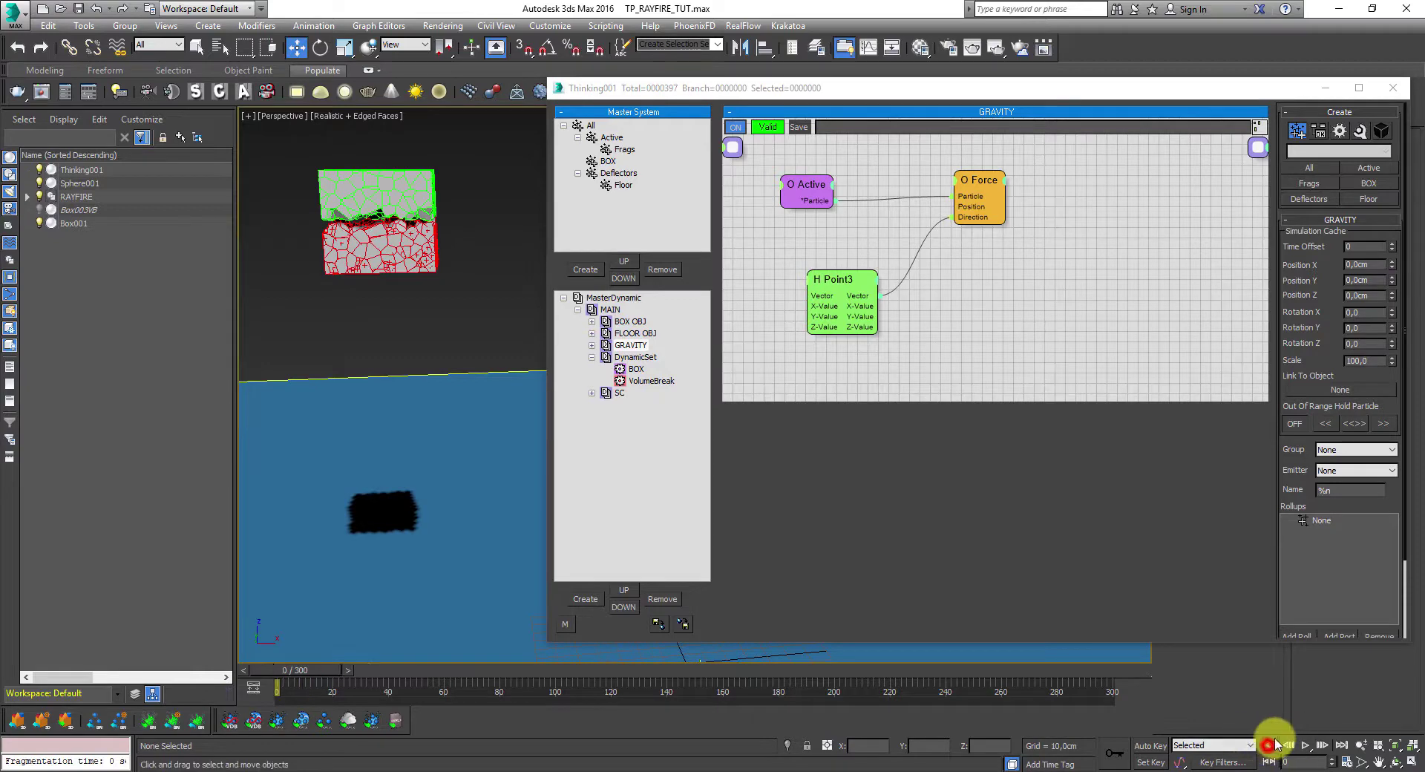
- Record the MAIN dynamic set's simulation cache to the existing file MAIN.tps
right_click(594, 311)
click(539, 350)
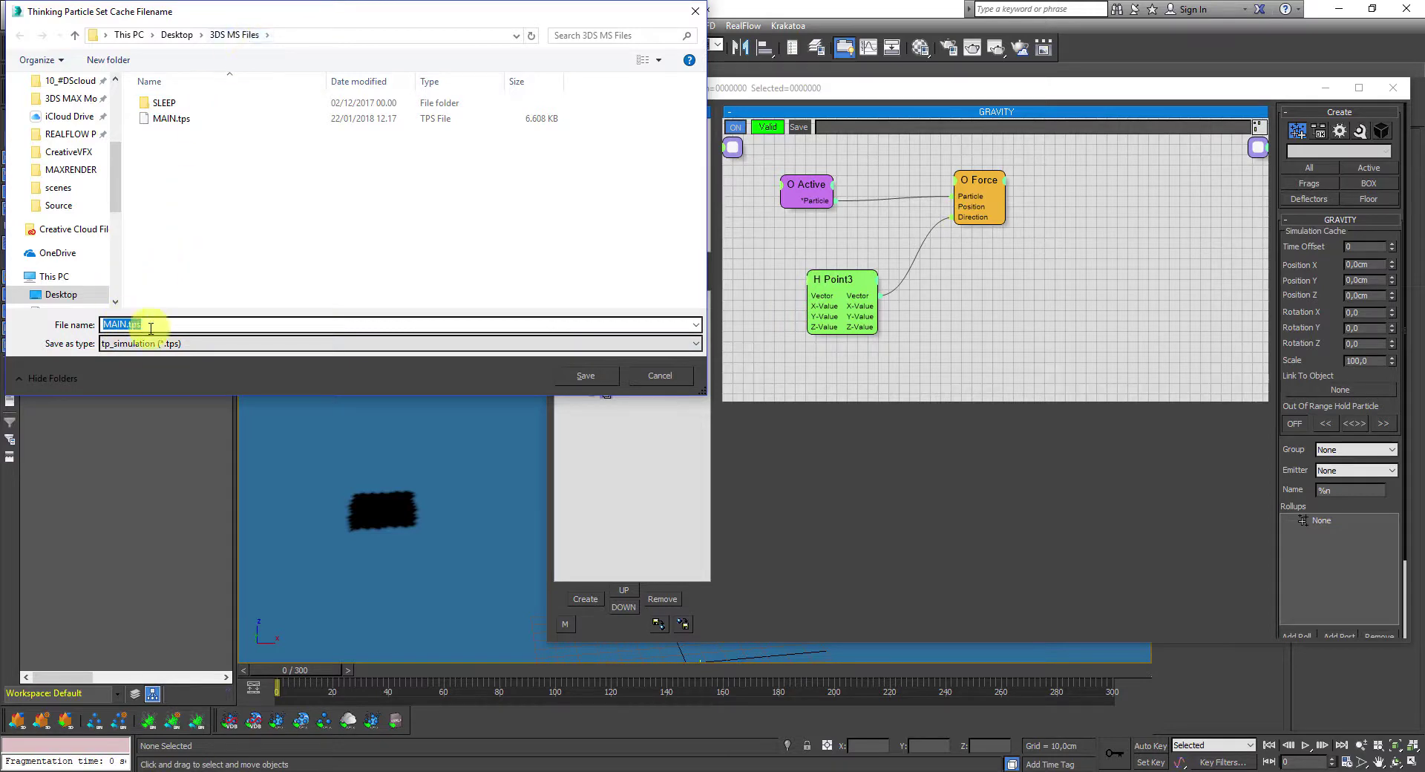
click(586, 378)
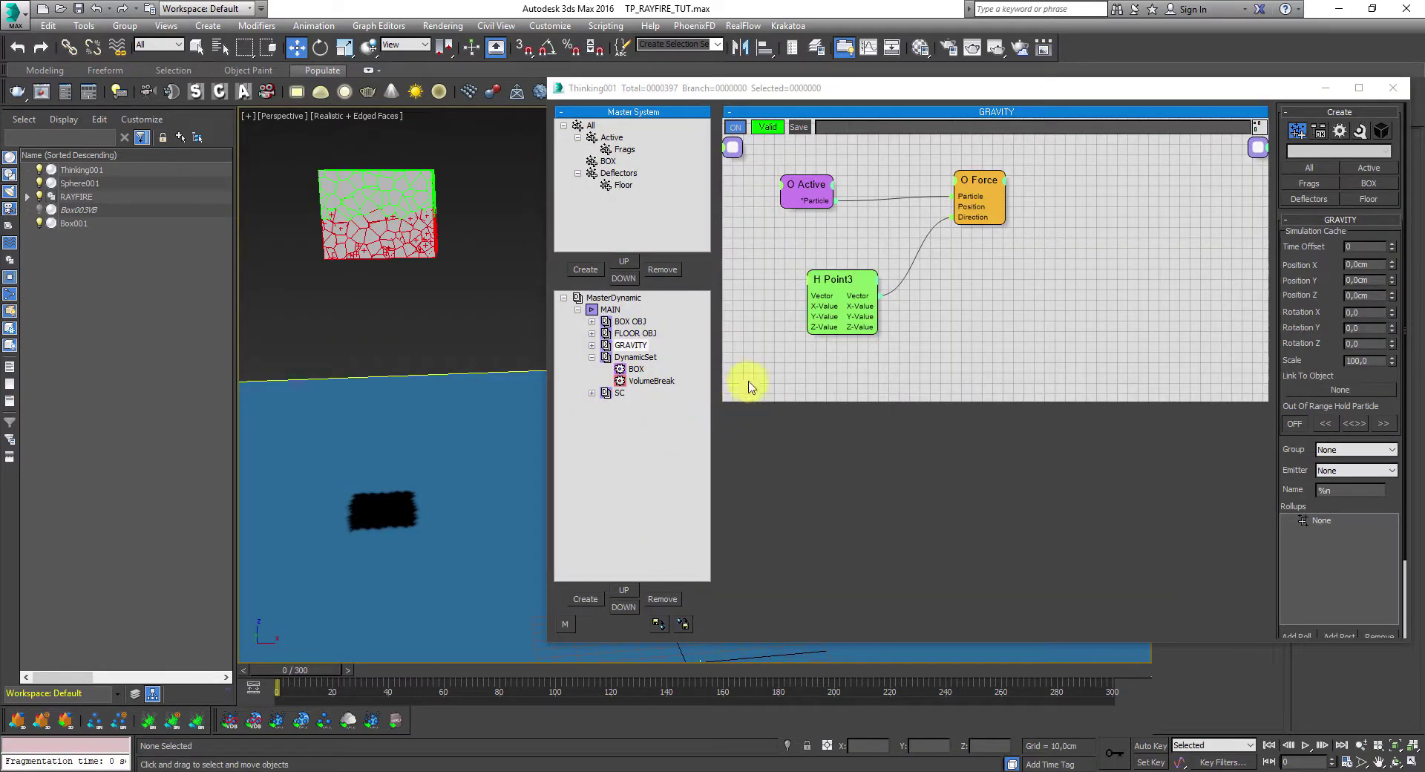
- Minimize the Thinking Particles window and play the cached simulation twice from frame 0, checking where the fragments land on the floor
click(1327, 89)
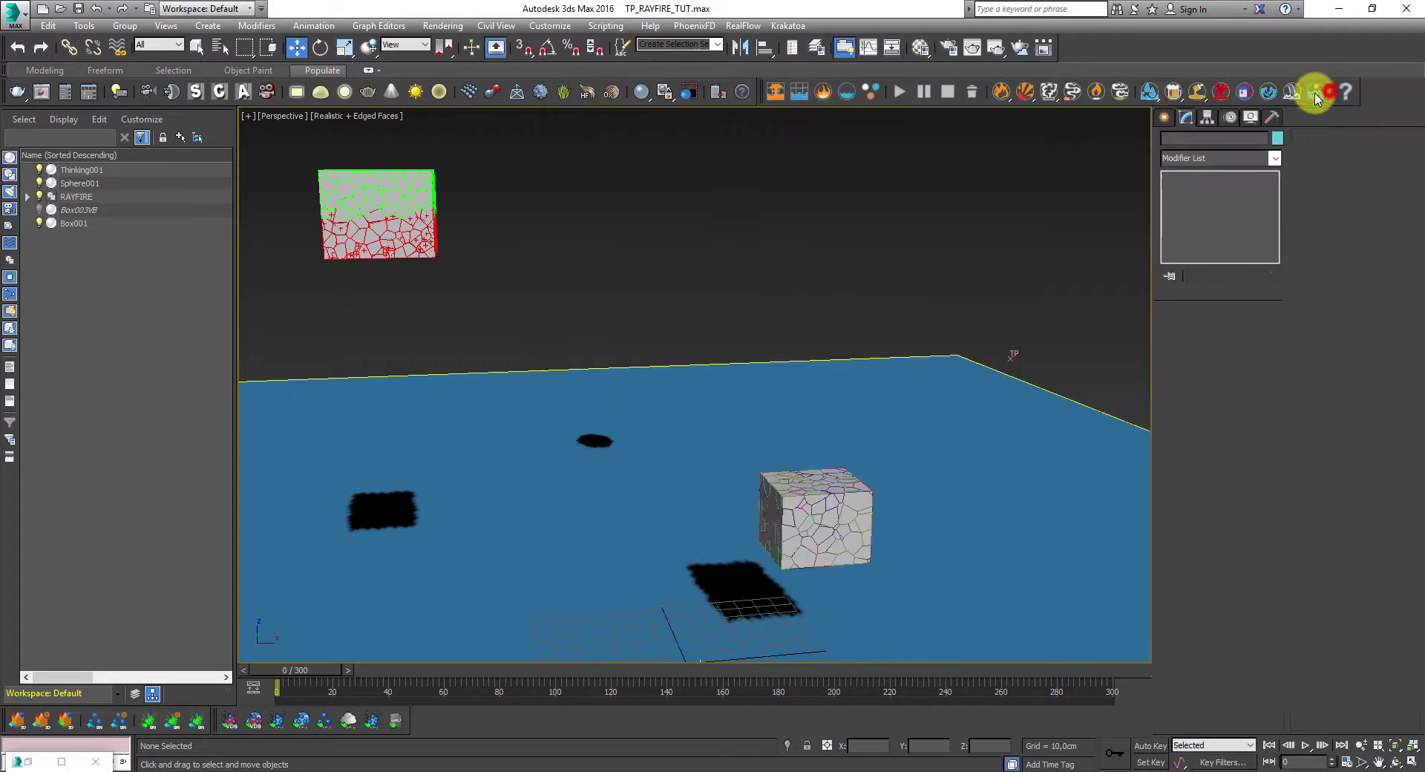
click(1304, 746)
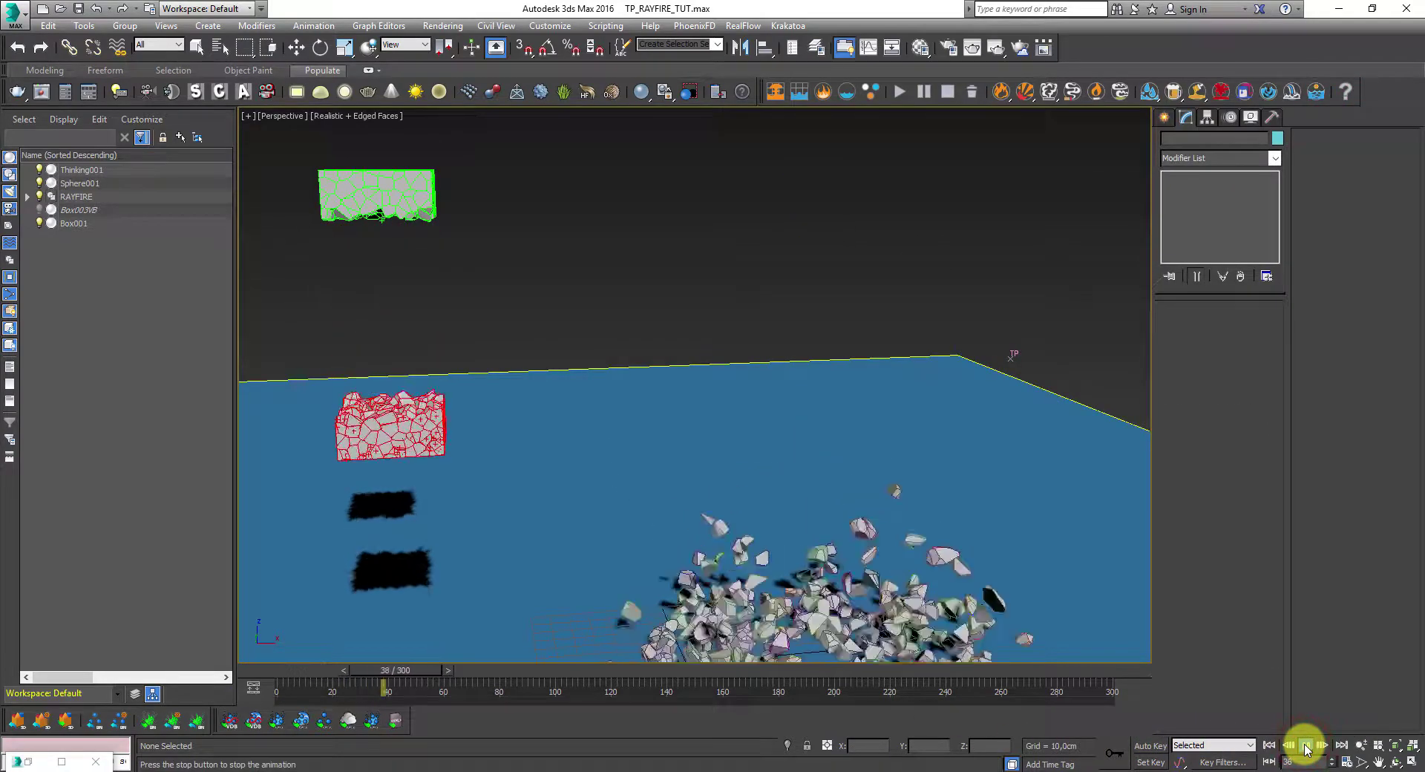
click(1304, 745)
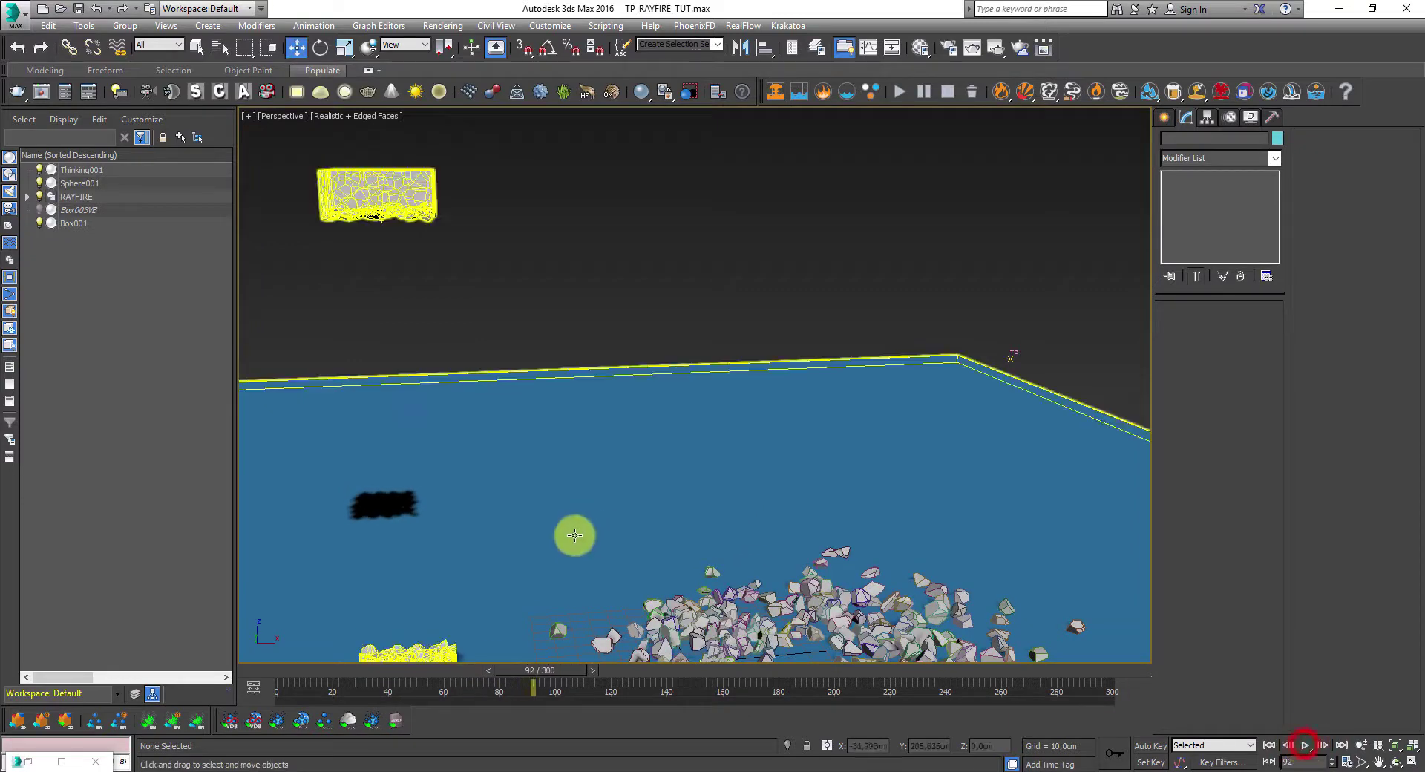
alt+middle_drag(575, 535, 584, 404)
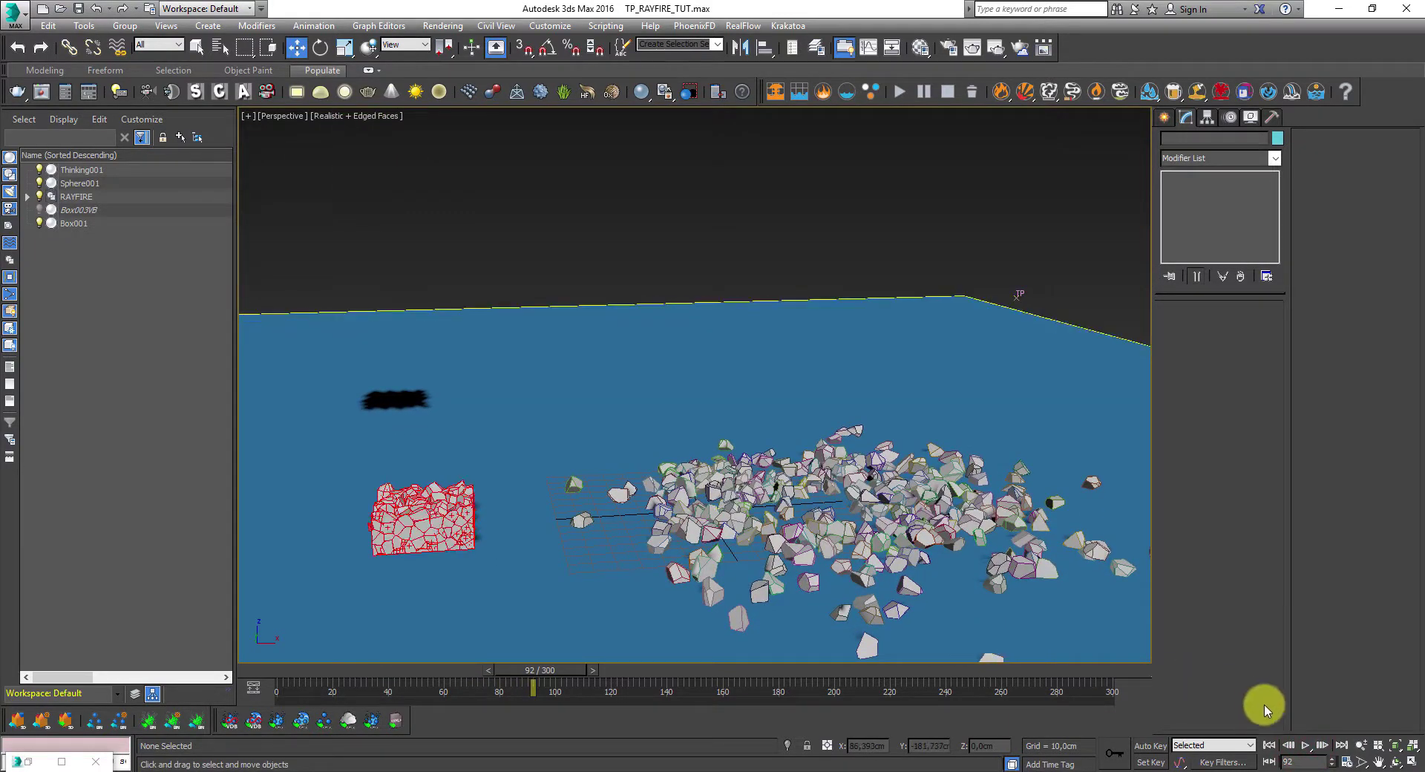
click(1270, 745)
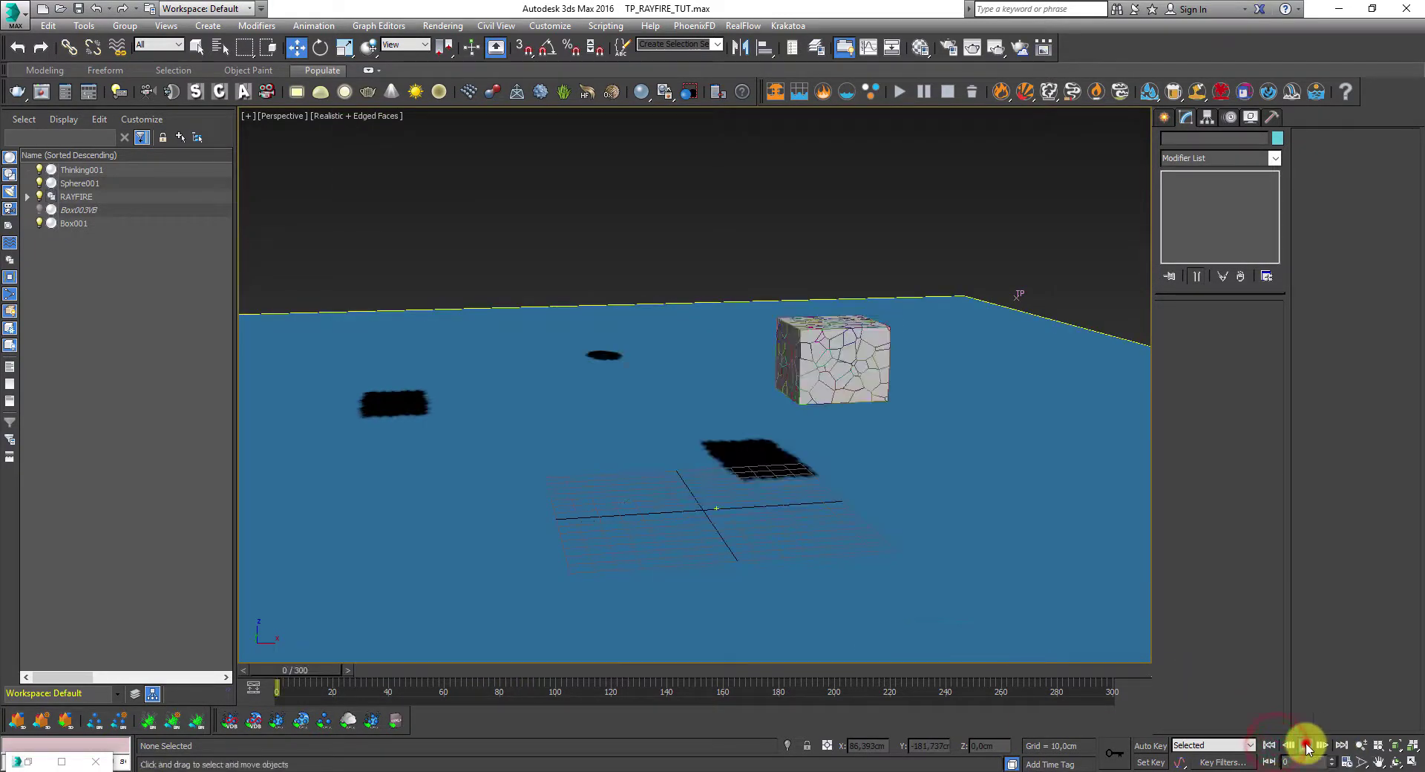
click(1307, 745)
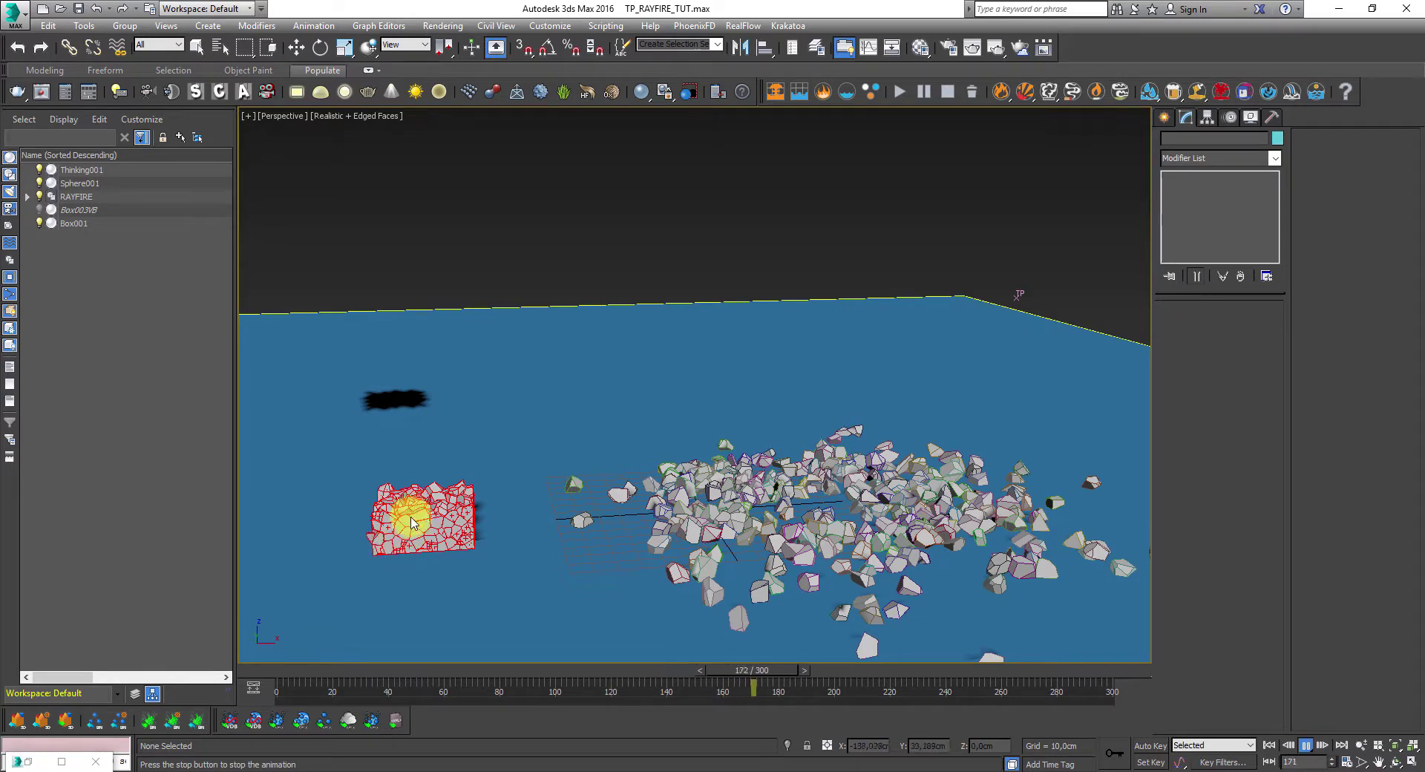
click(1307, 746)
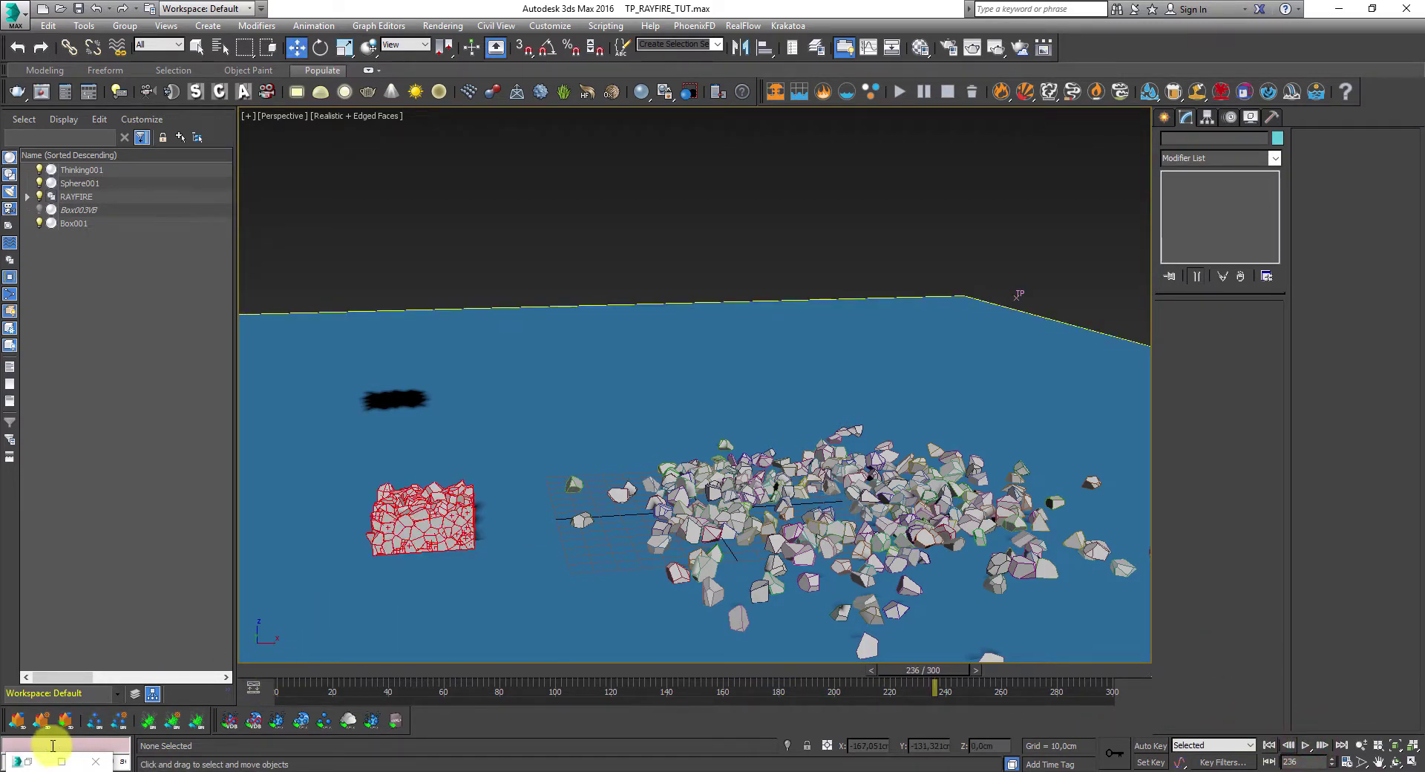
- Restore the Thinking Particles window and turn off cached playback for the MAIN dynamic set
click(30, 761)
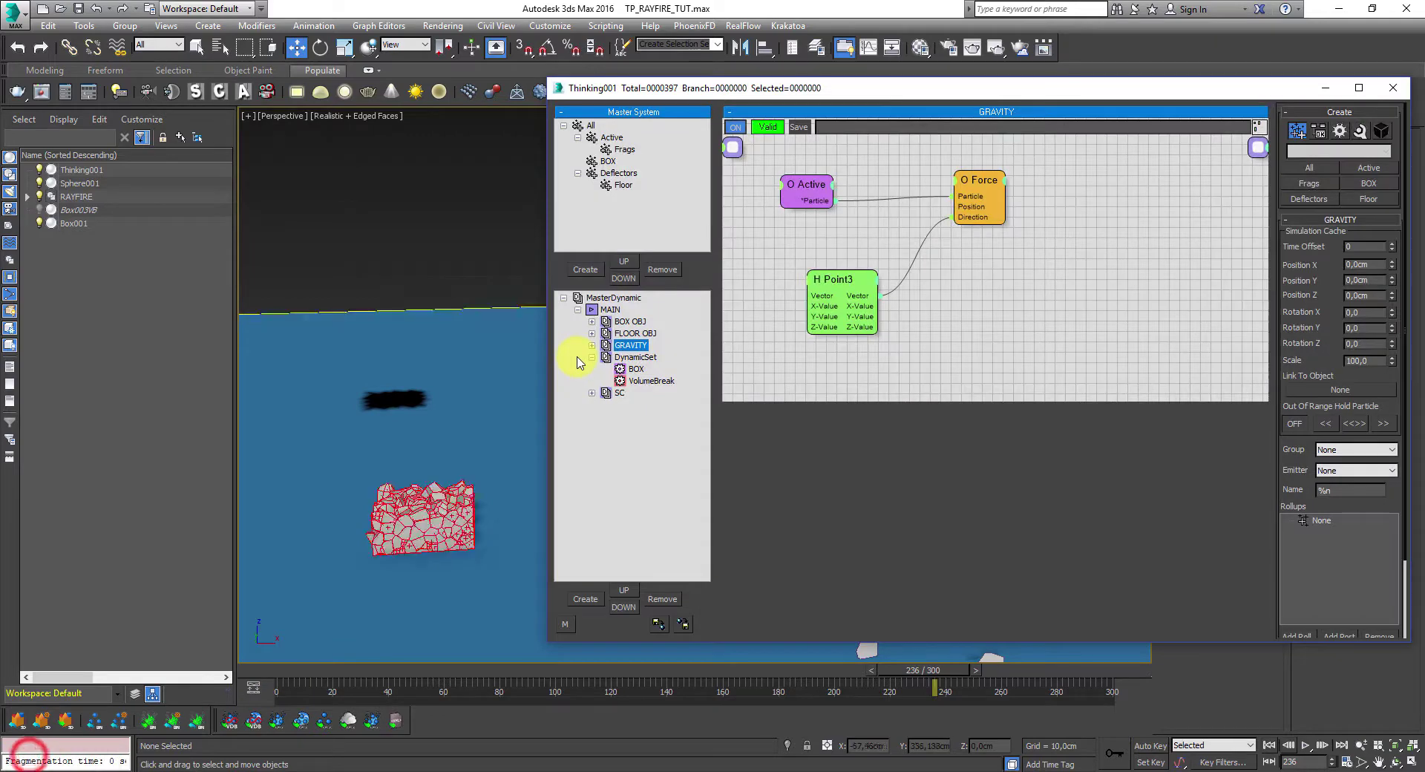
right_click(593, 311)
click(543, 322)
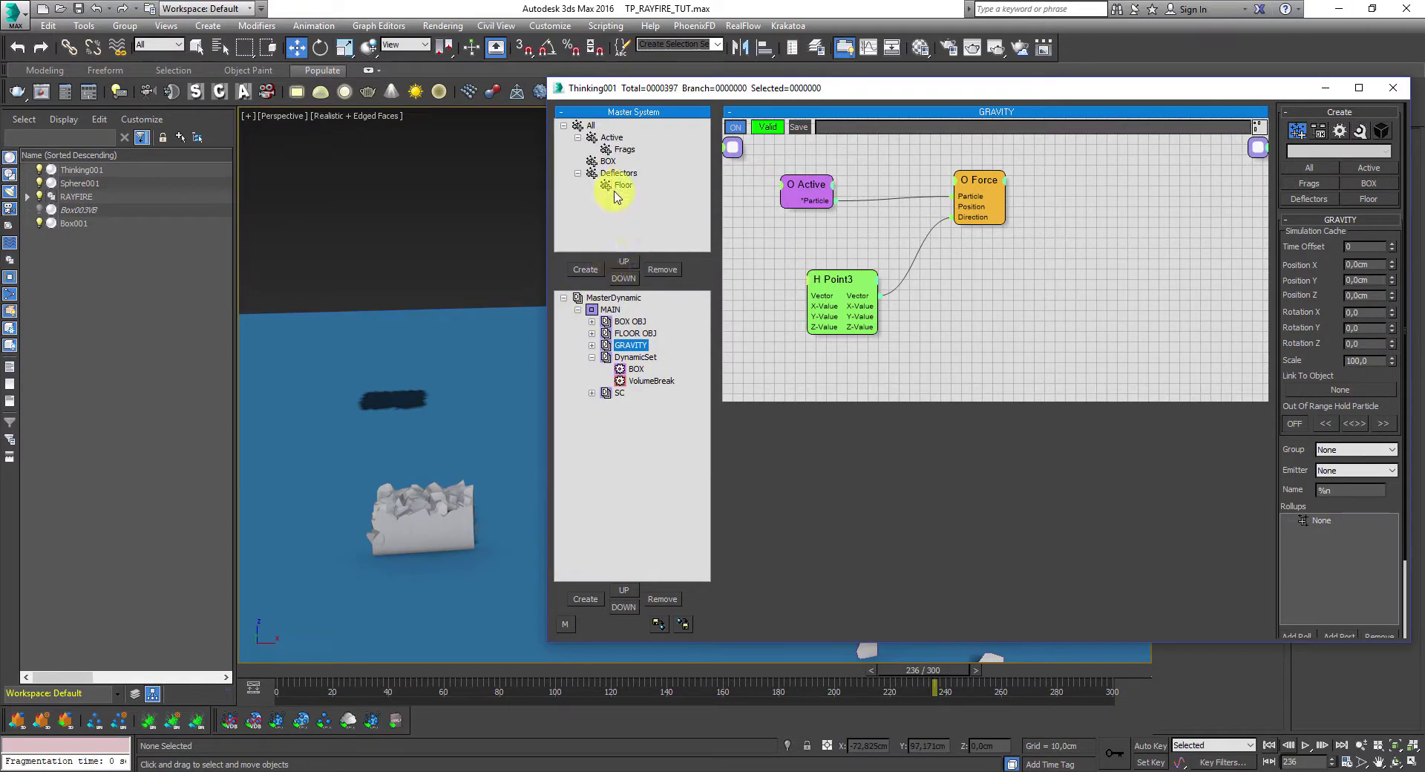
- At frame 0, set the VolumeBreak operator's Scale X to 1.002, Scale Y to 0.7 and Scale Z to 0.8
click(646, 382)
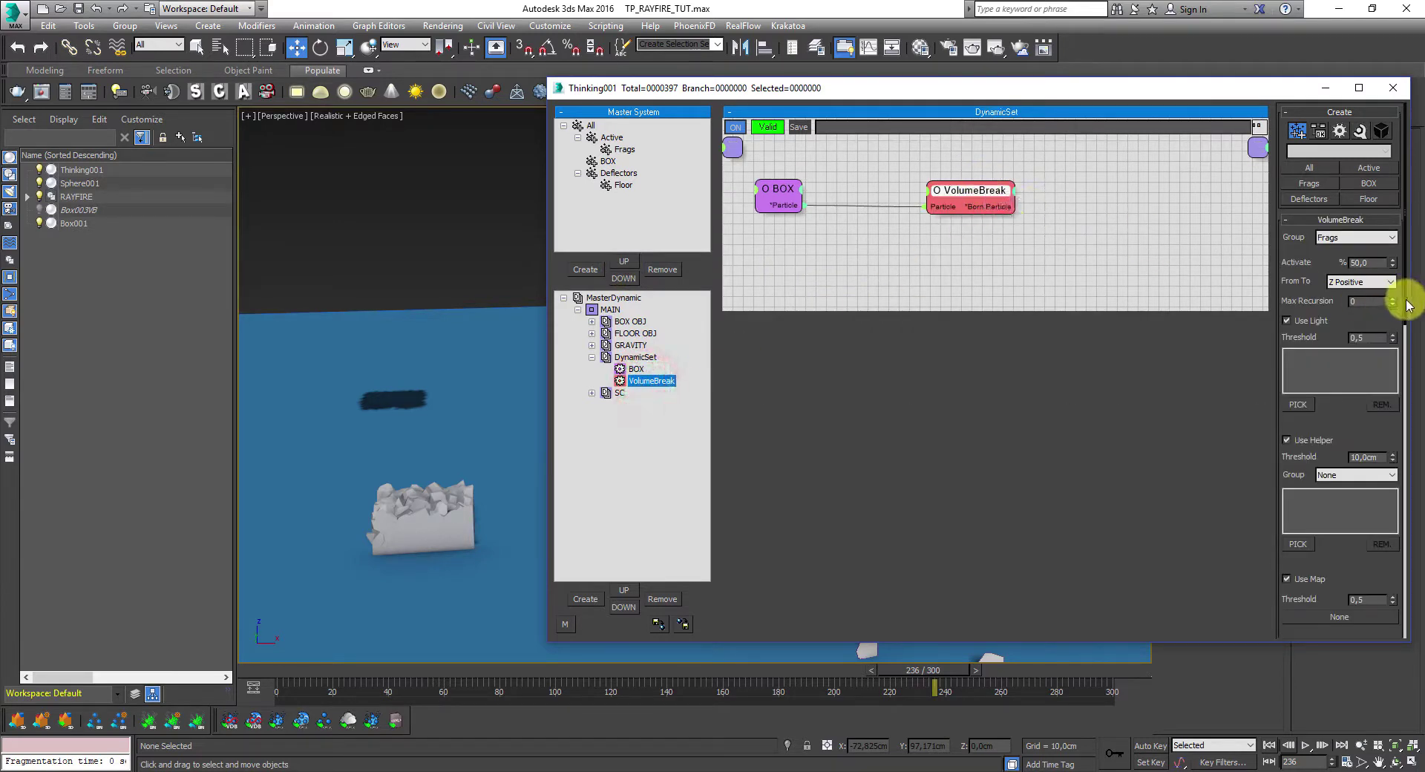
drag(1407, 304, 1403, 380)
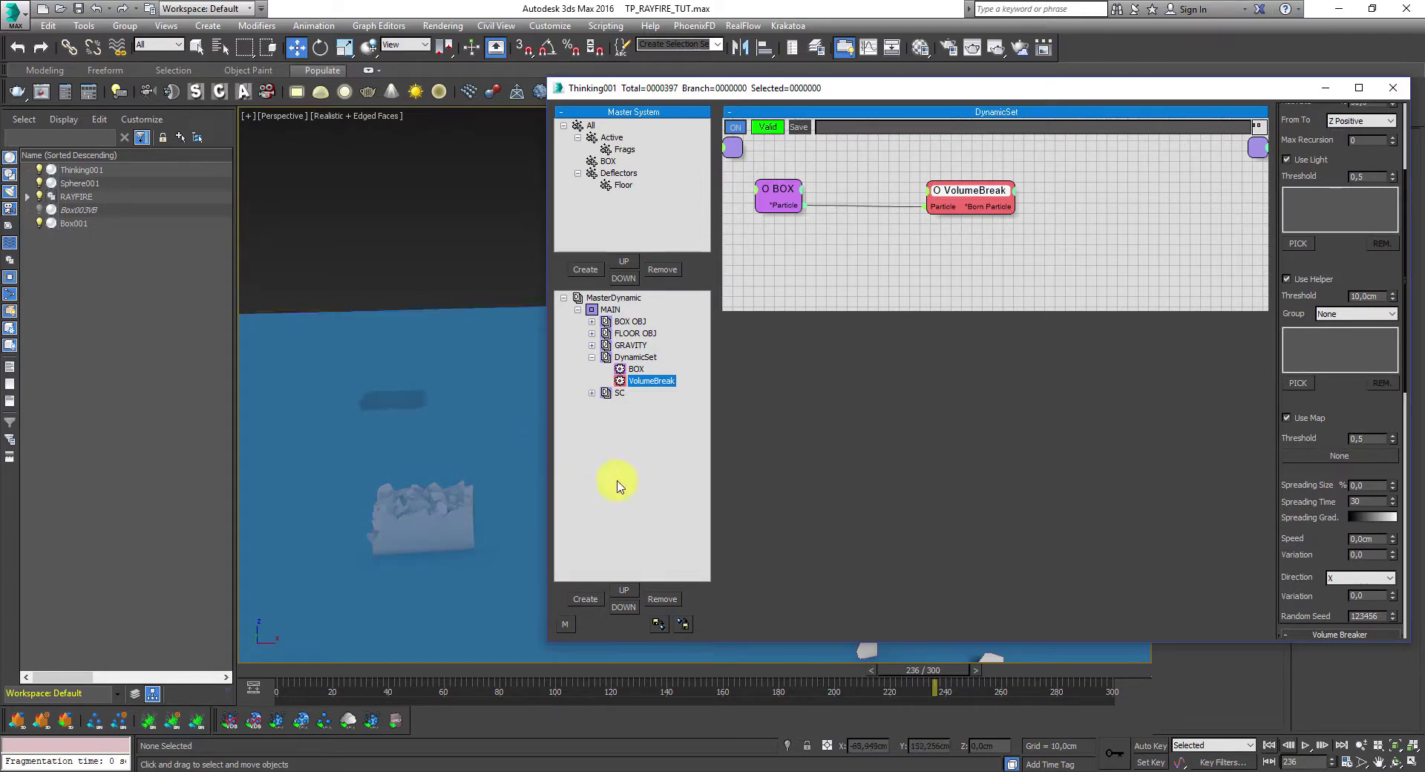
drag(1404, 375, 1403, 547)
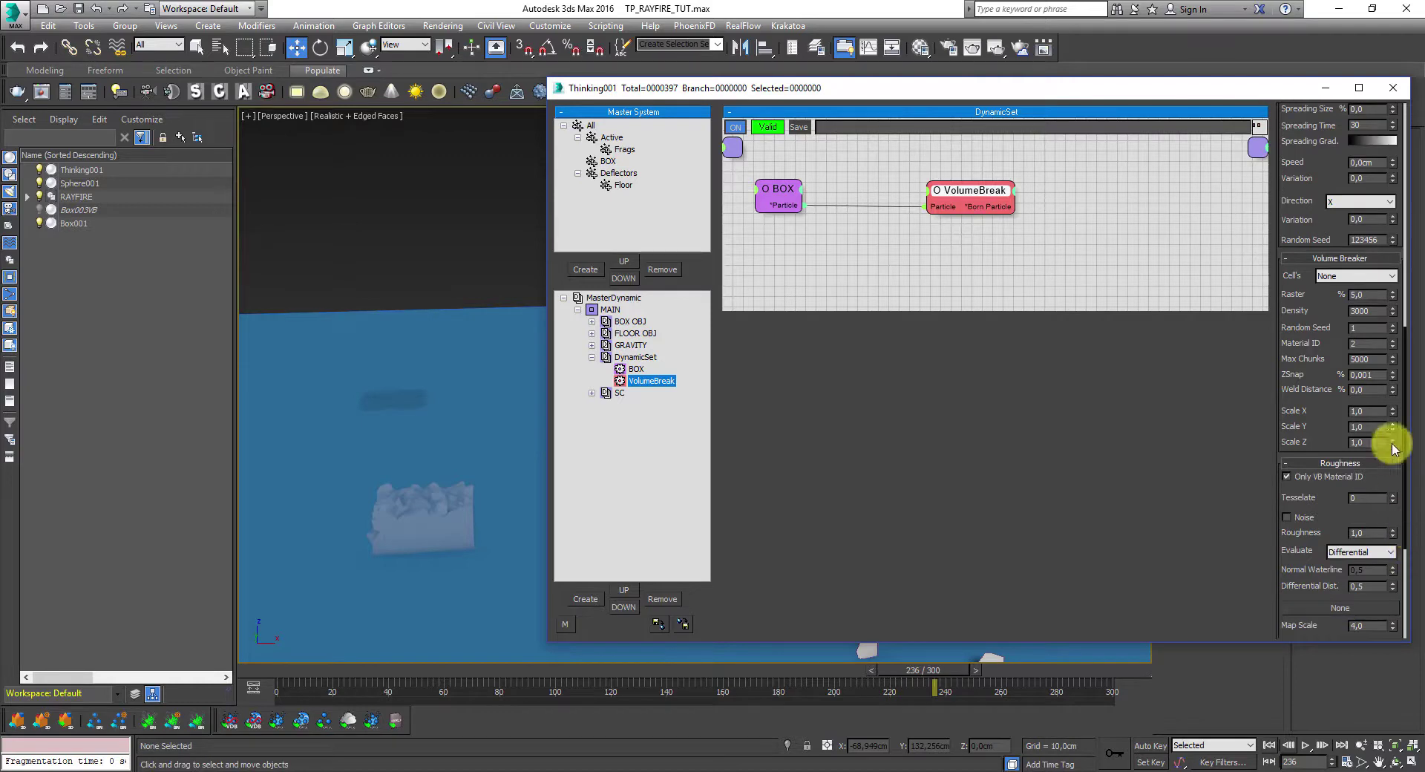
click(1270, 745)
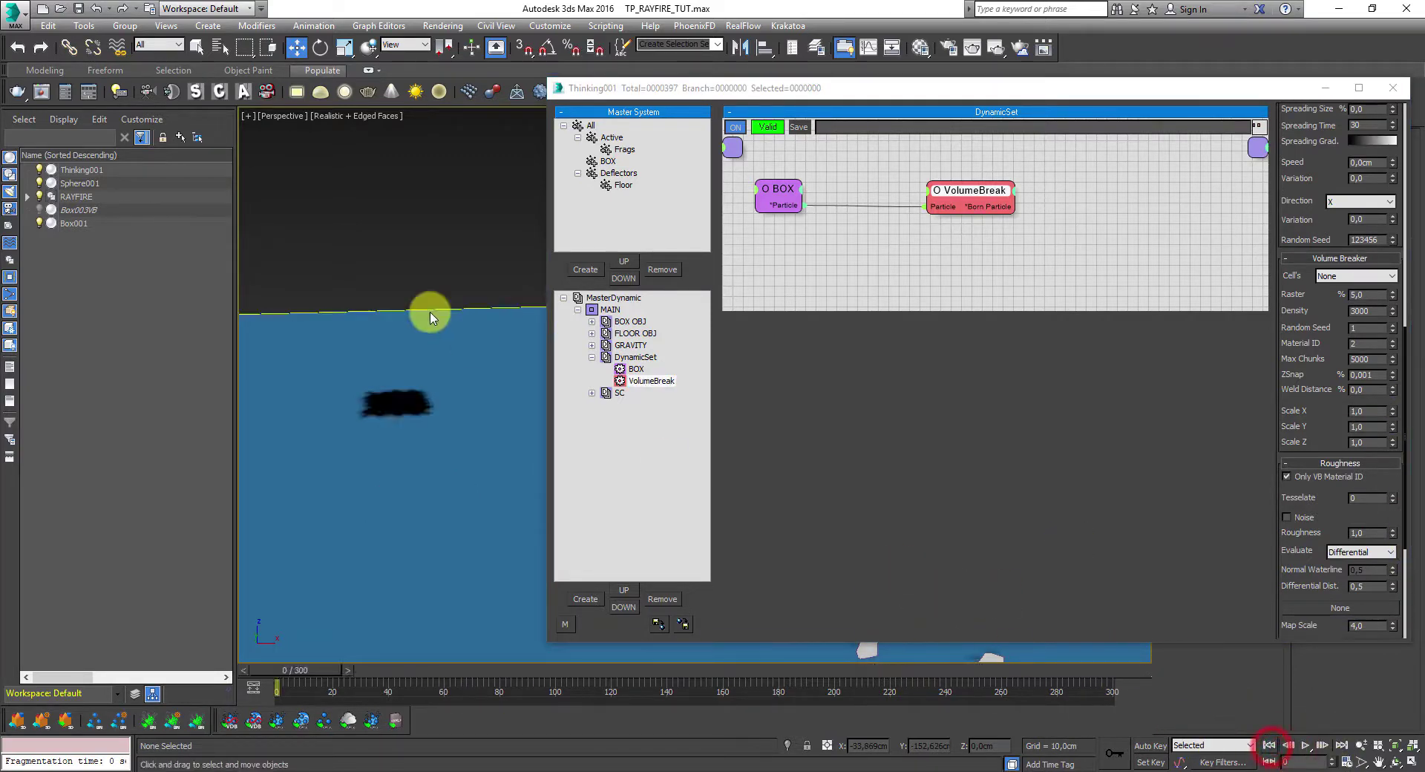
middle_drag(431, 317, 438, 348)
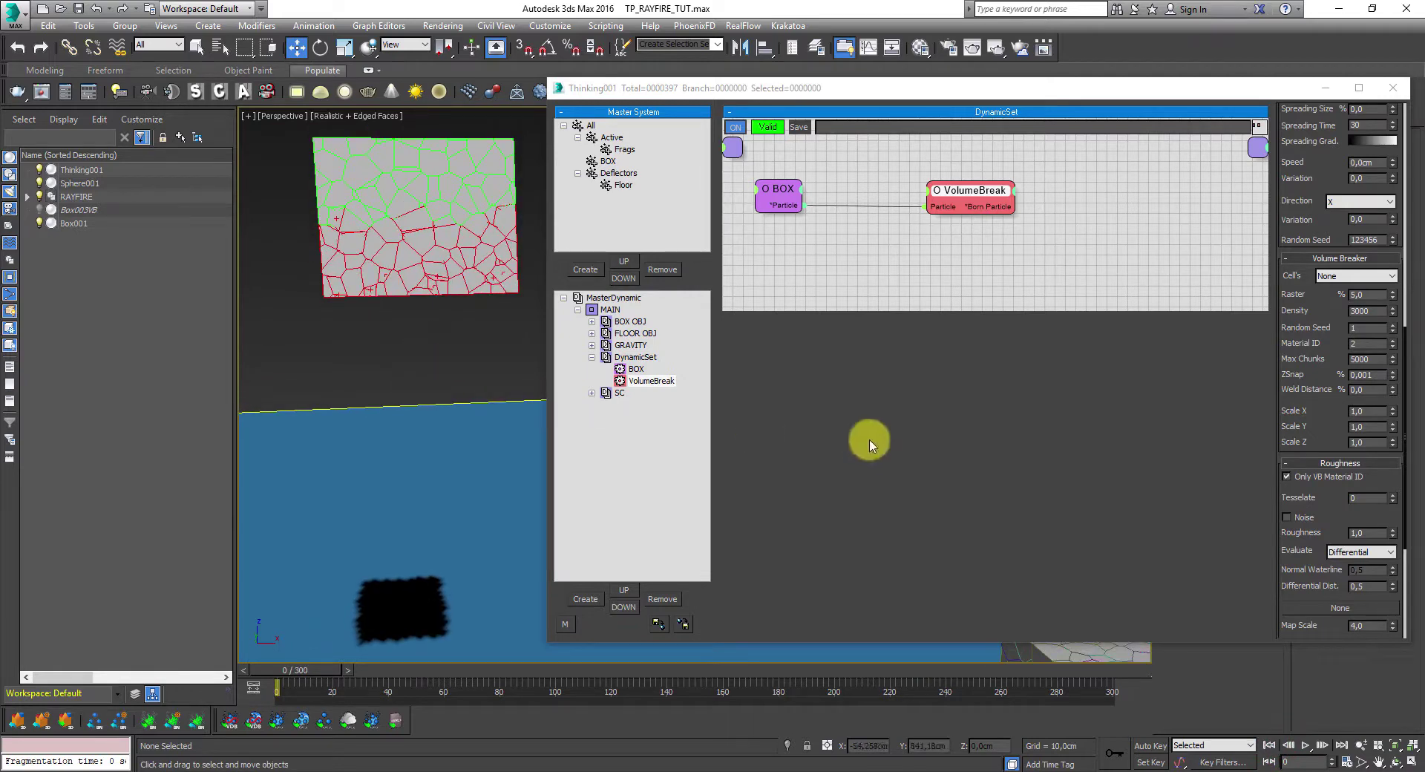
click(1394, 409)
click(1394, 409)
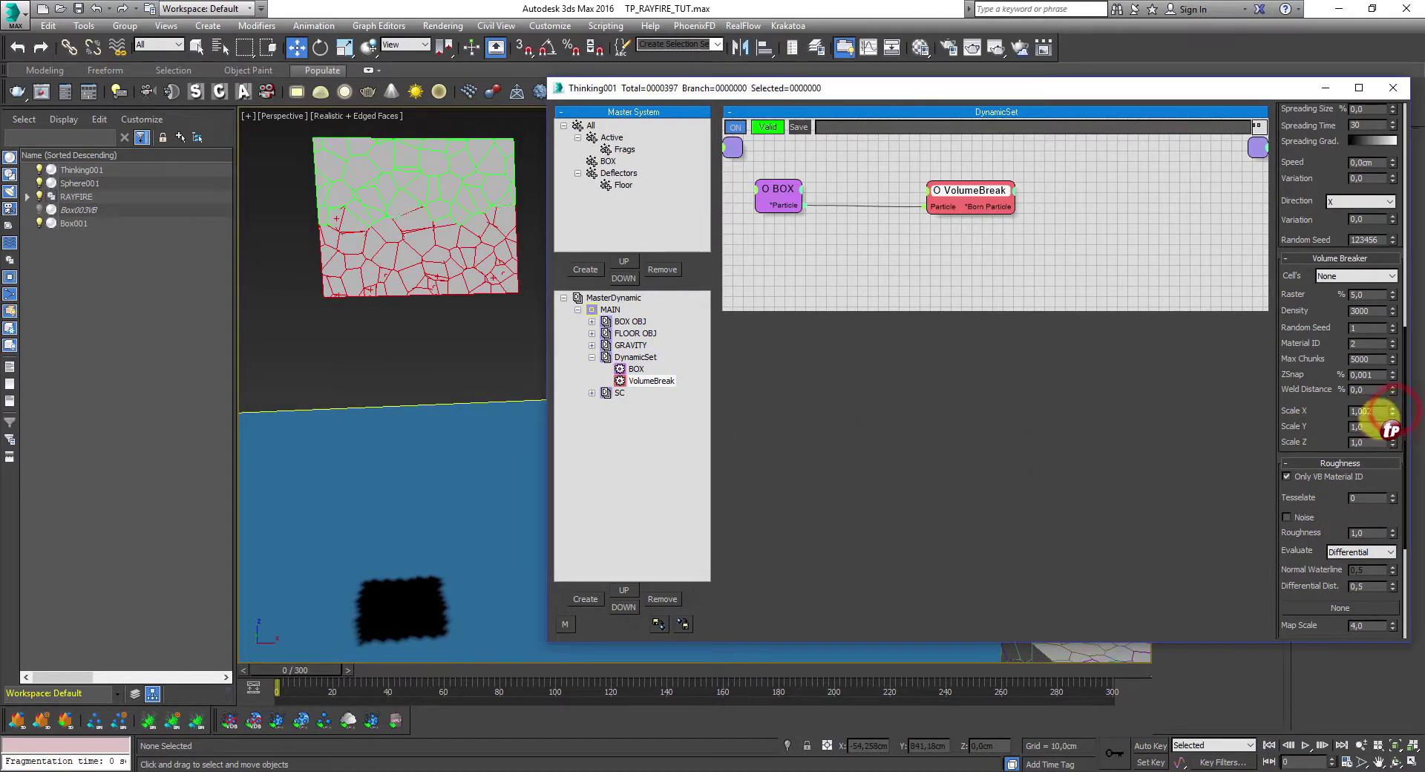
double_click(1378, 426)
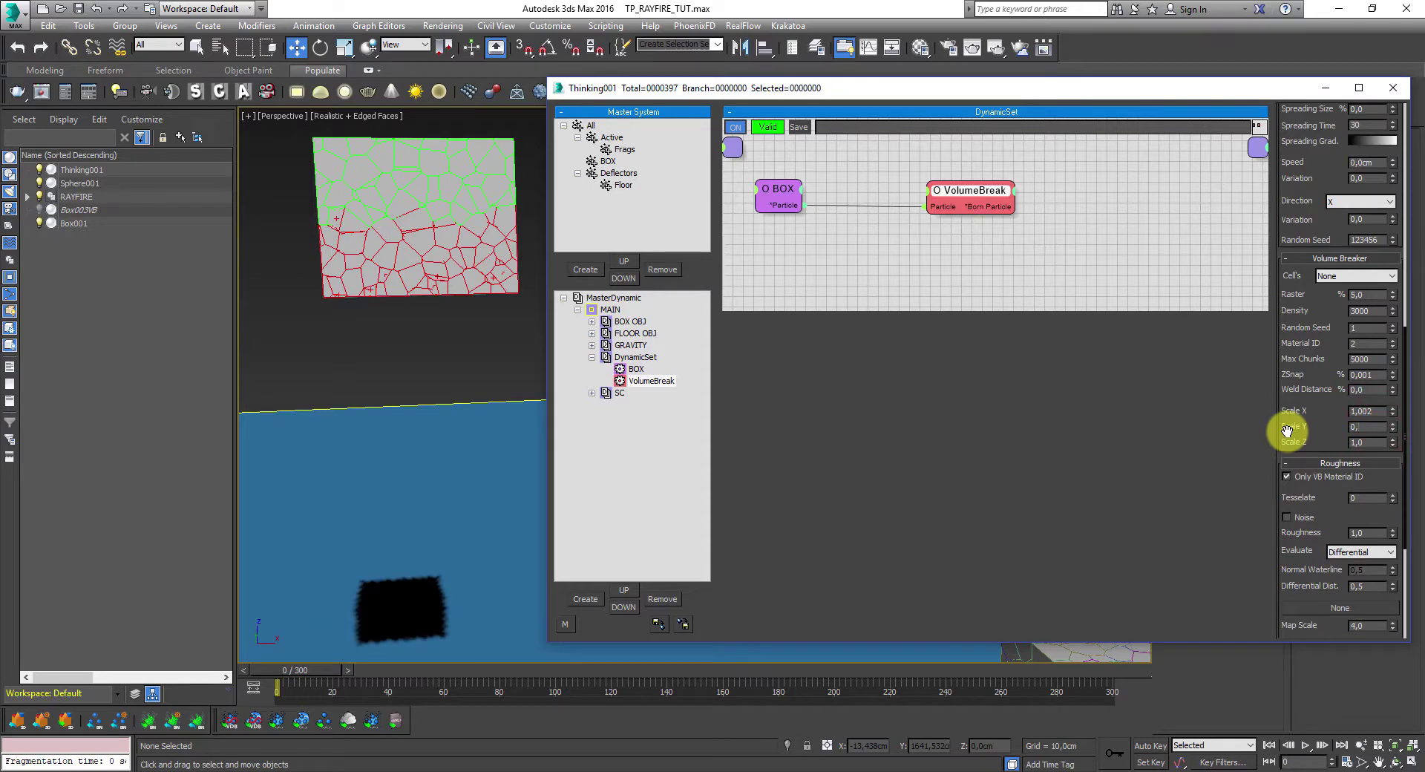
double_click(1377, 441)
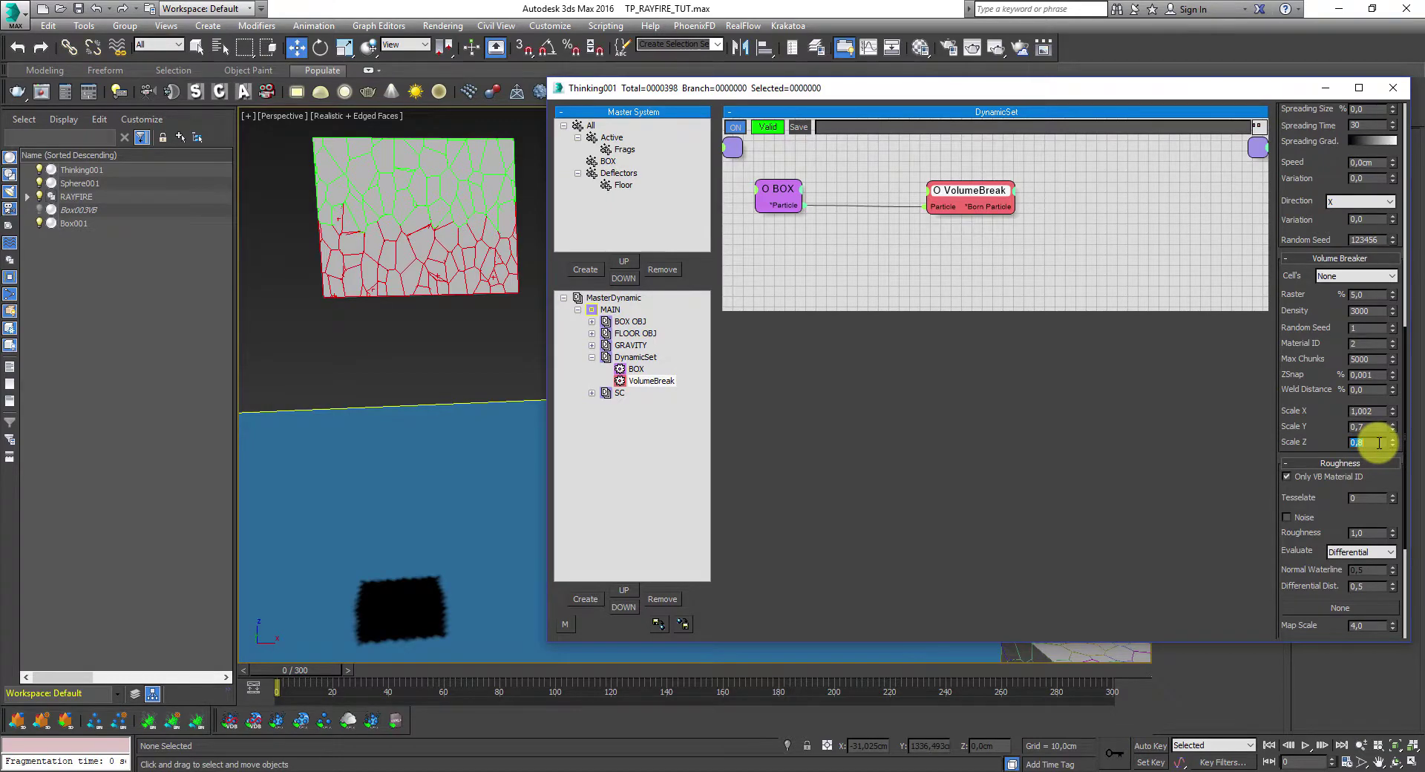
mouse_move(477, 318)
alt+middle_down()
mouse_move(491, 321)
mouse_move(461, 318)
mouse_move(484, 318)
alt+middle_up()
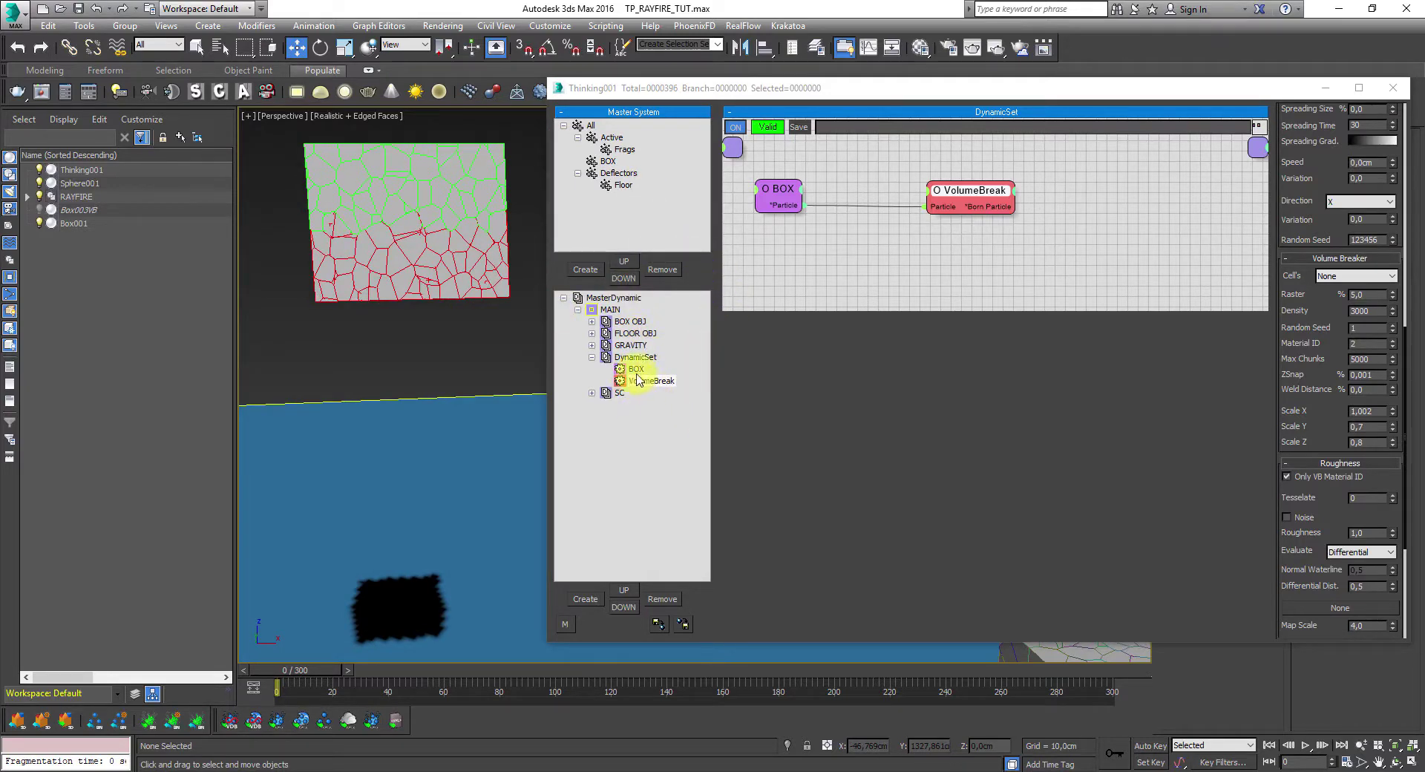
- Set the SC operator's Elasticity to 10, Dynamic Friction to 50 and Static Friction to 50
click(619, 393)
click(591, 393)
click(912, 198)
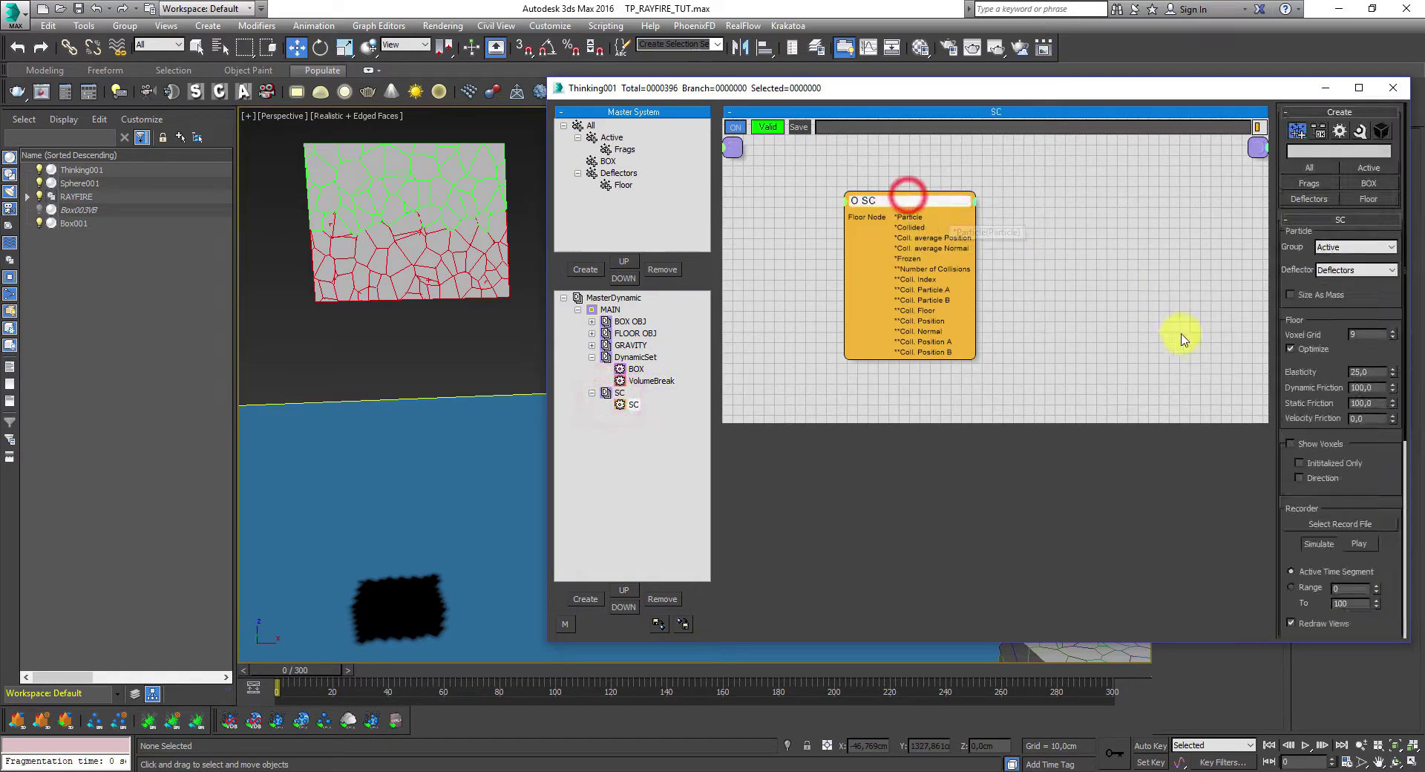
click(1370, 387)
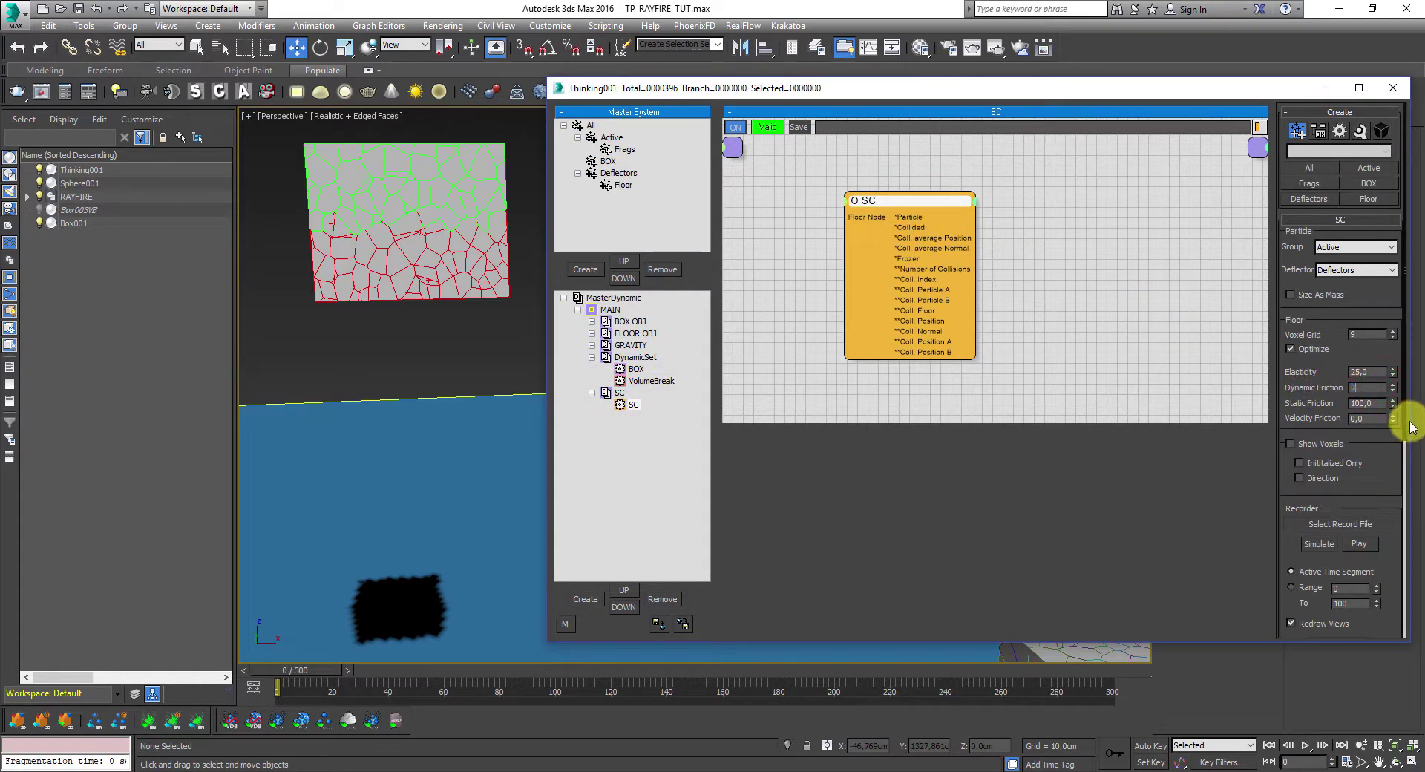
click(1365, 404)
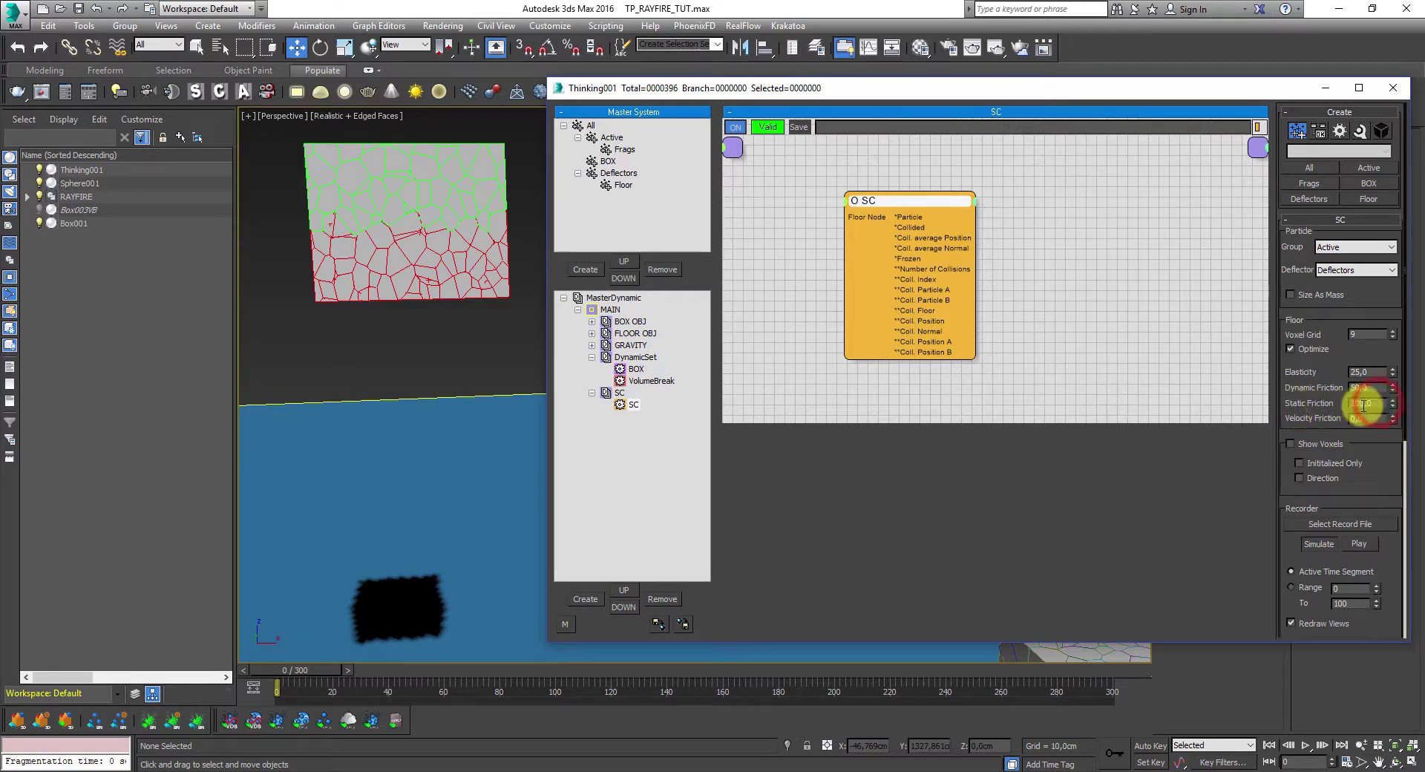
click(1356, 412)
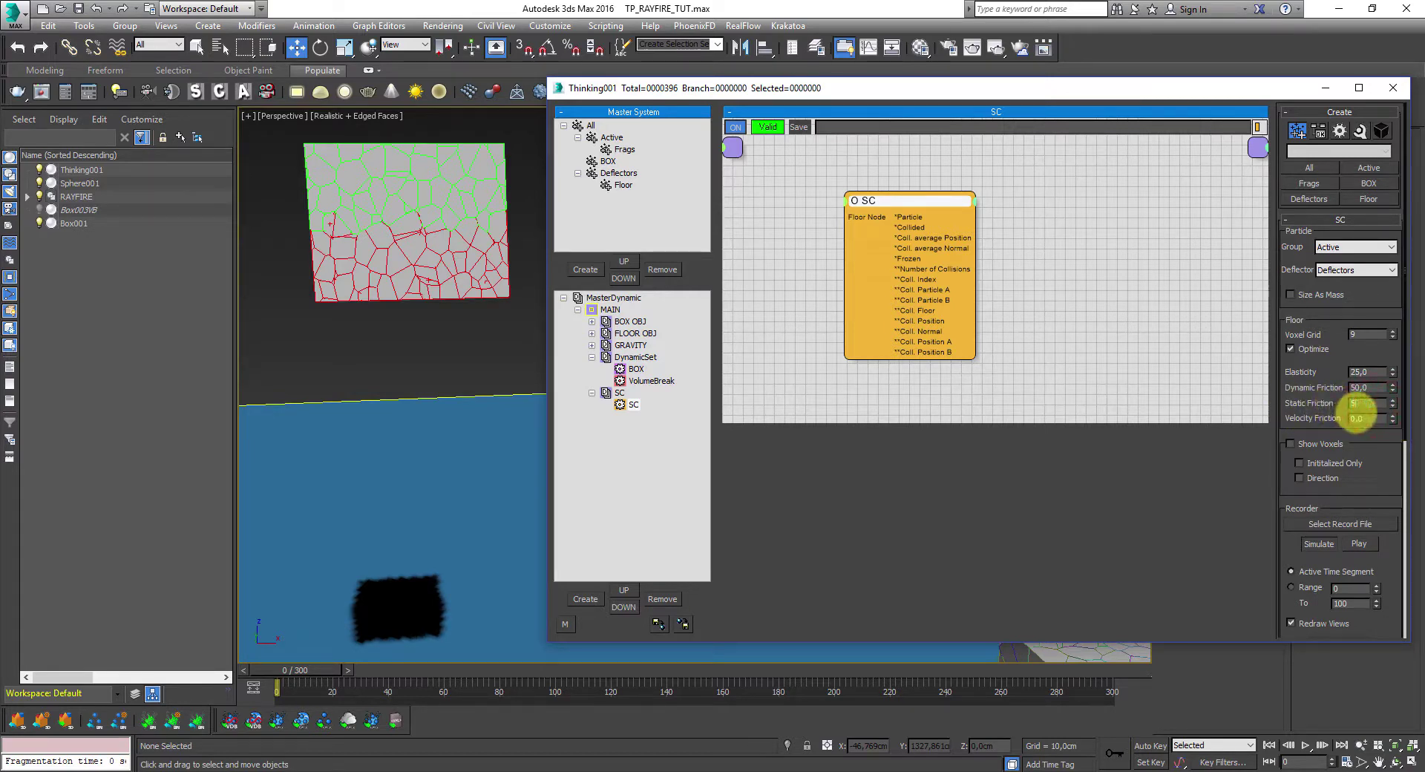
click(1368, 373)
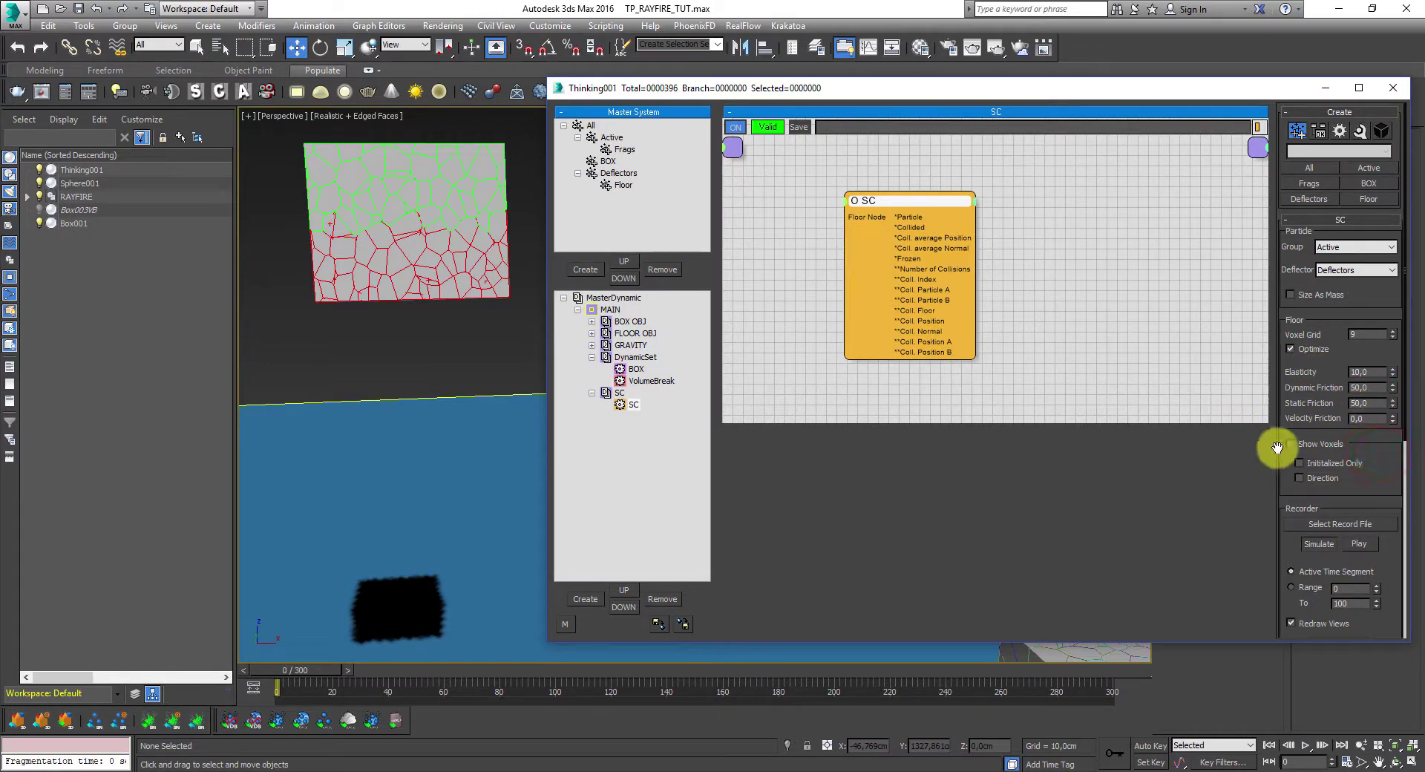
- Set the Floor group's Dynamic Friction and Static Friction to 40 in its Shape Collision Dynamics
click(618, 183)
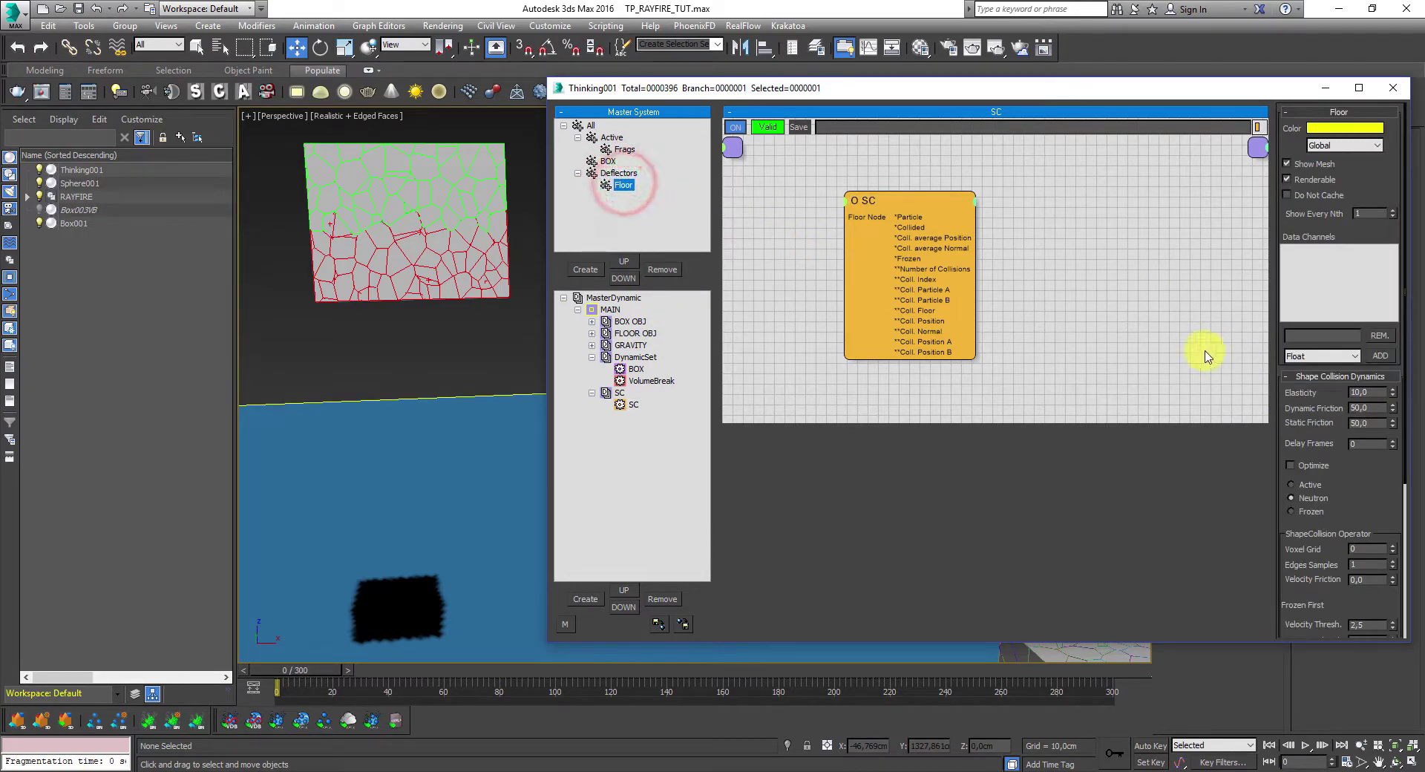
click(1377, 408)
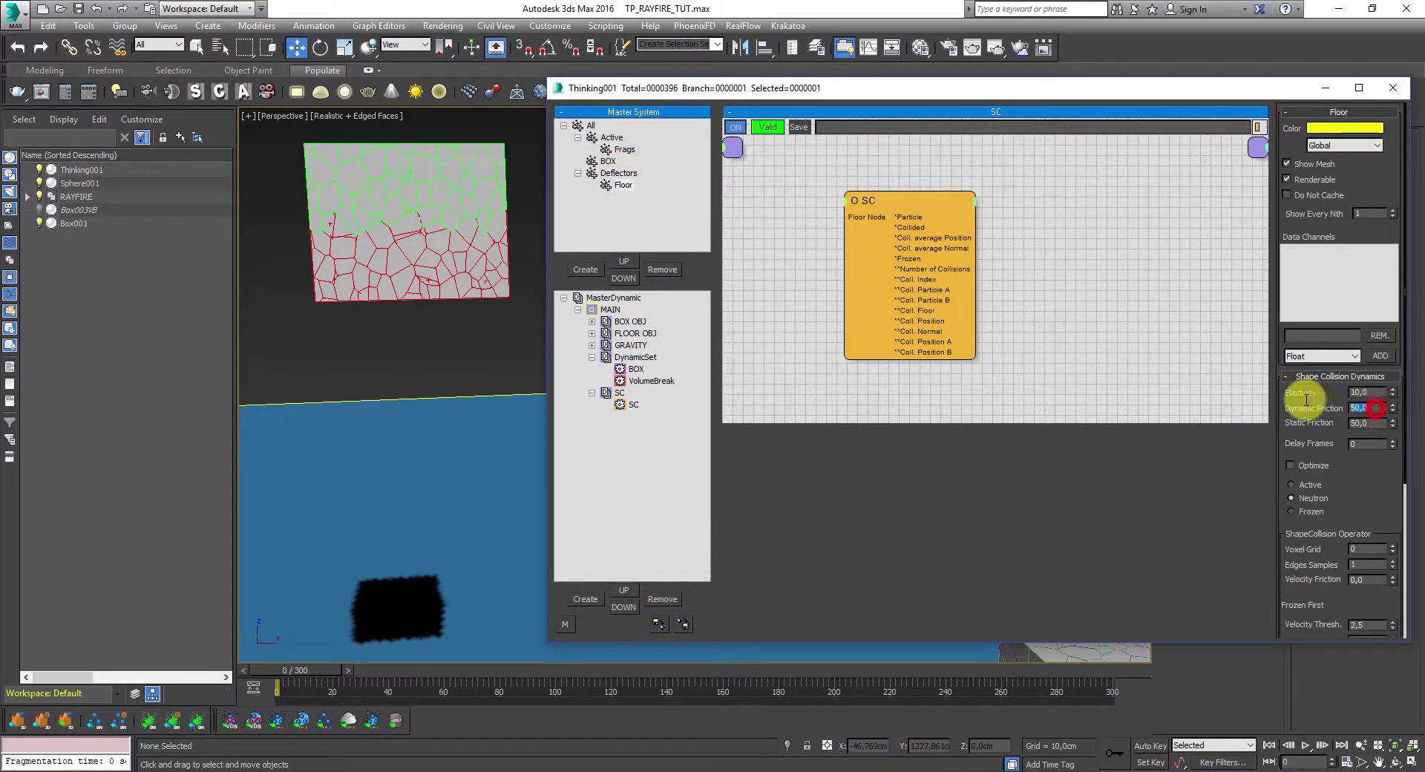
text(40)
click(1369, 422)
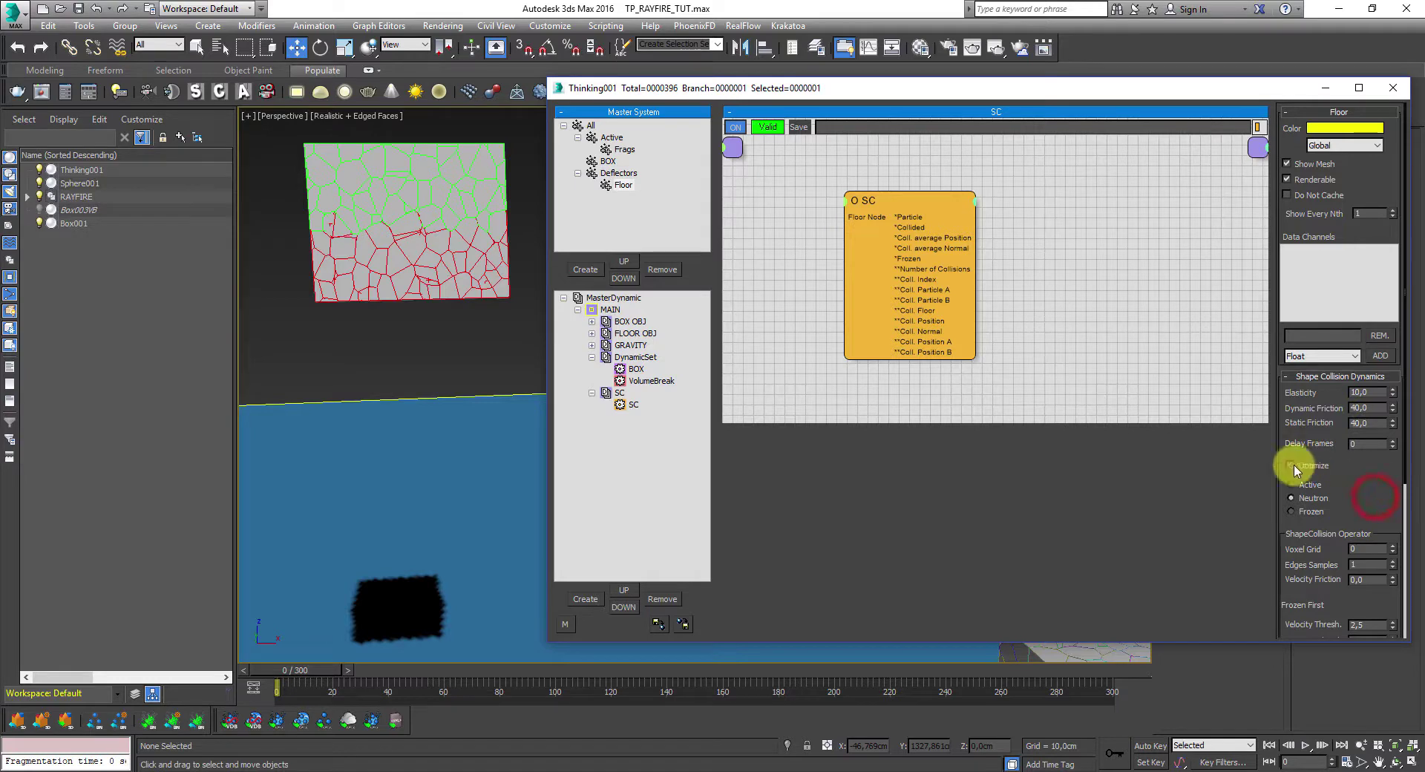
- Re-record the MAIN dynamic set's simulation cache with the changed settings and minimize the Thinking Particles window
right_click(594, 315)
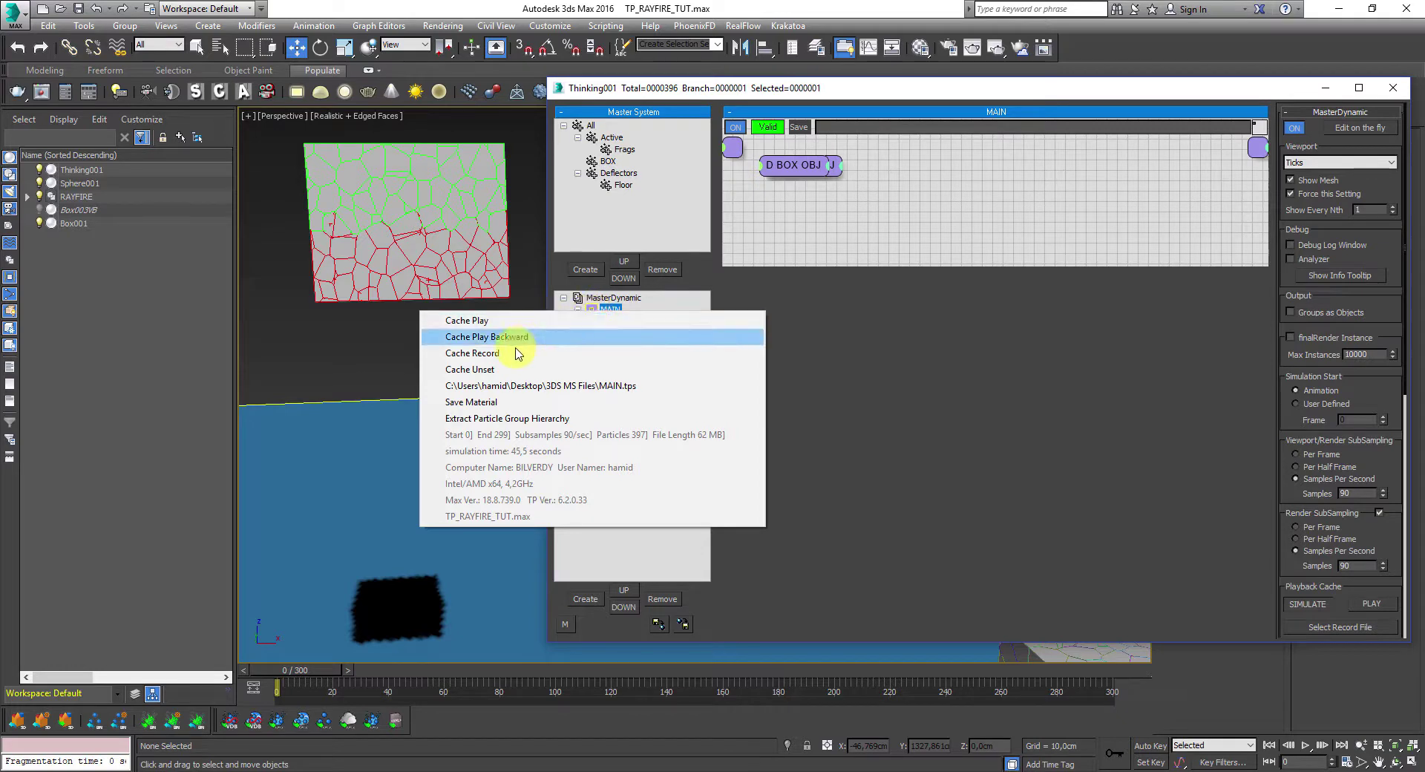
click(588, 352)
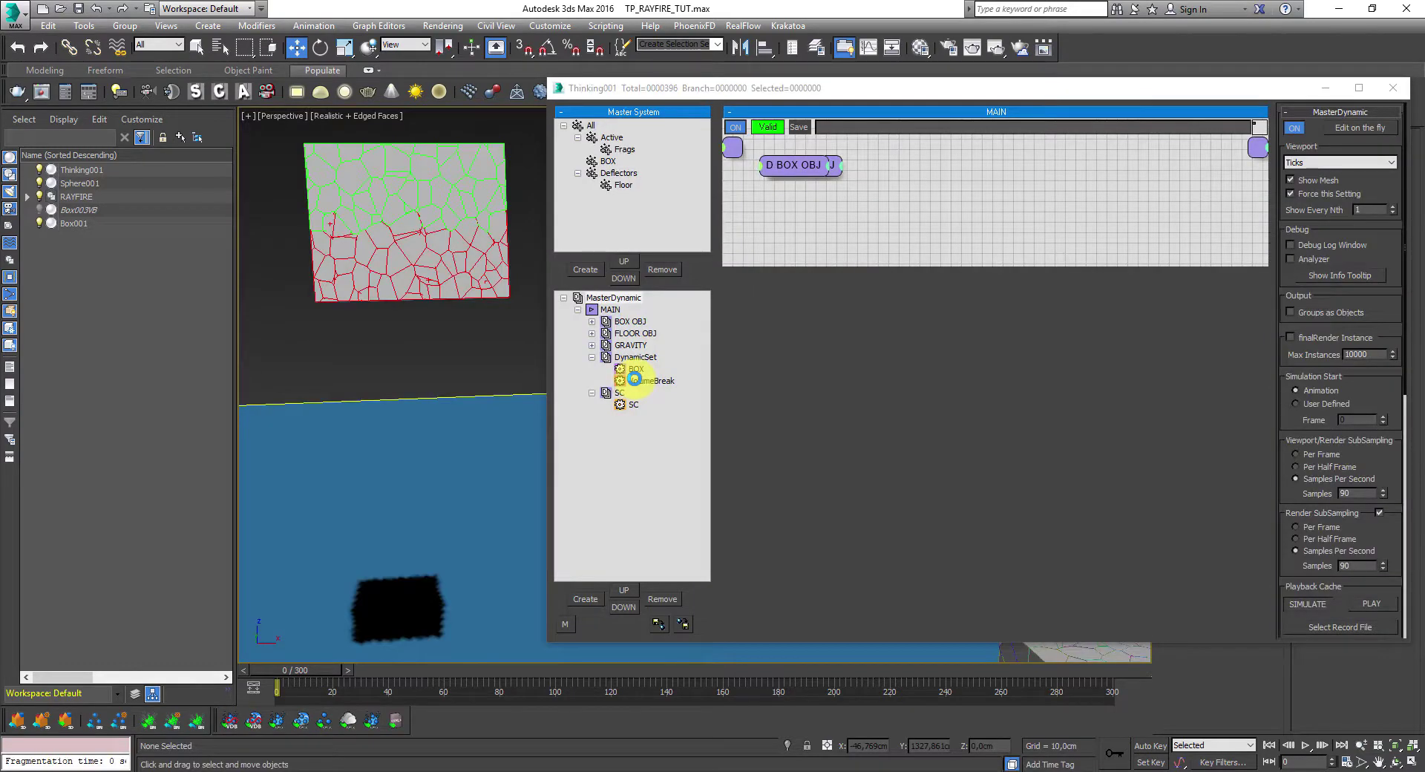
click(1325, 88)
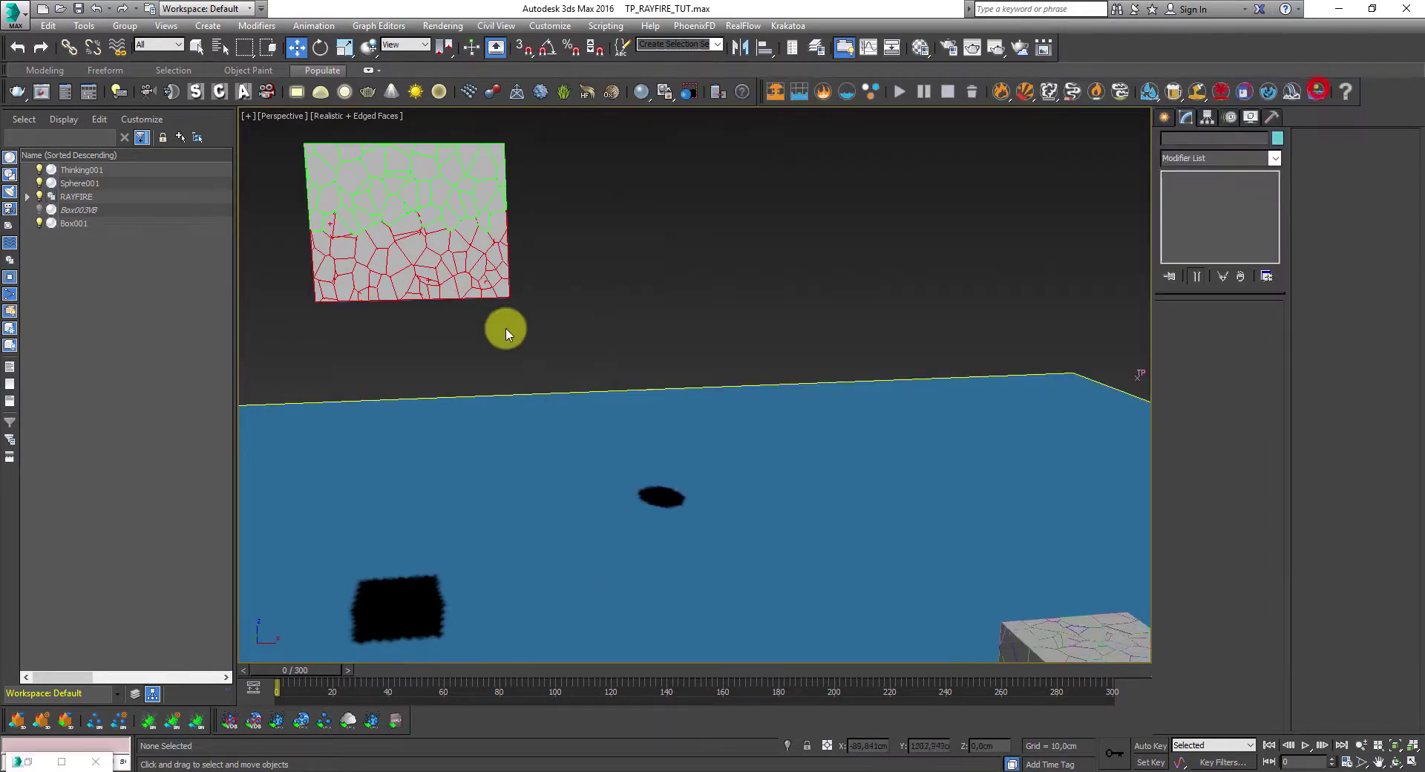
- Play the re-recorded simulation from frame 0 to check how the fragments fall, and return to frame 0
scroll(506, 333, down, 3)
alt+middle_drag(560, 388, 541, 365)
scroll(576, 388, down, 3)
click(1271, 746)
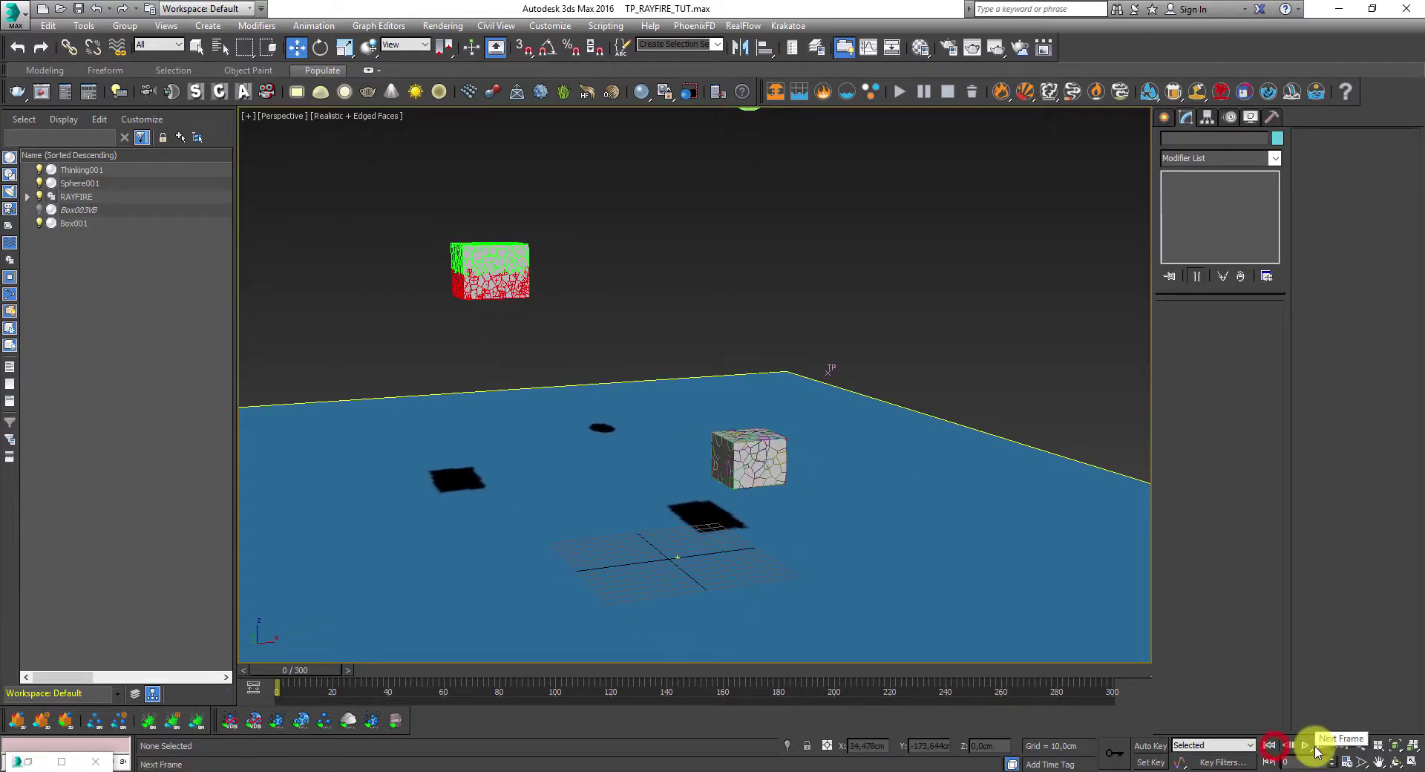
click(1305, 746)
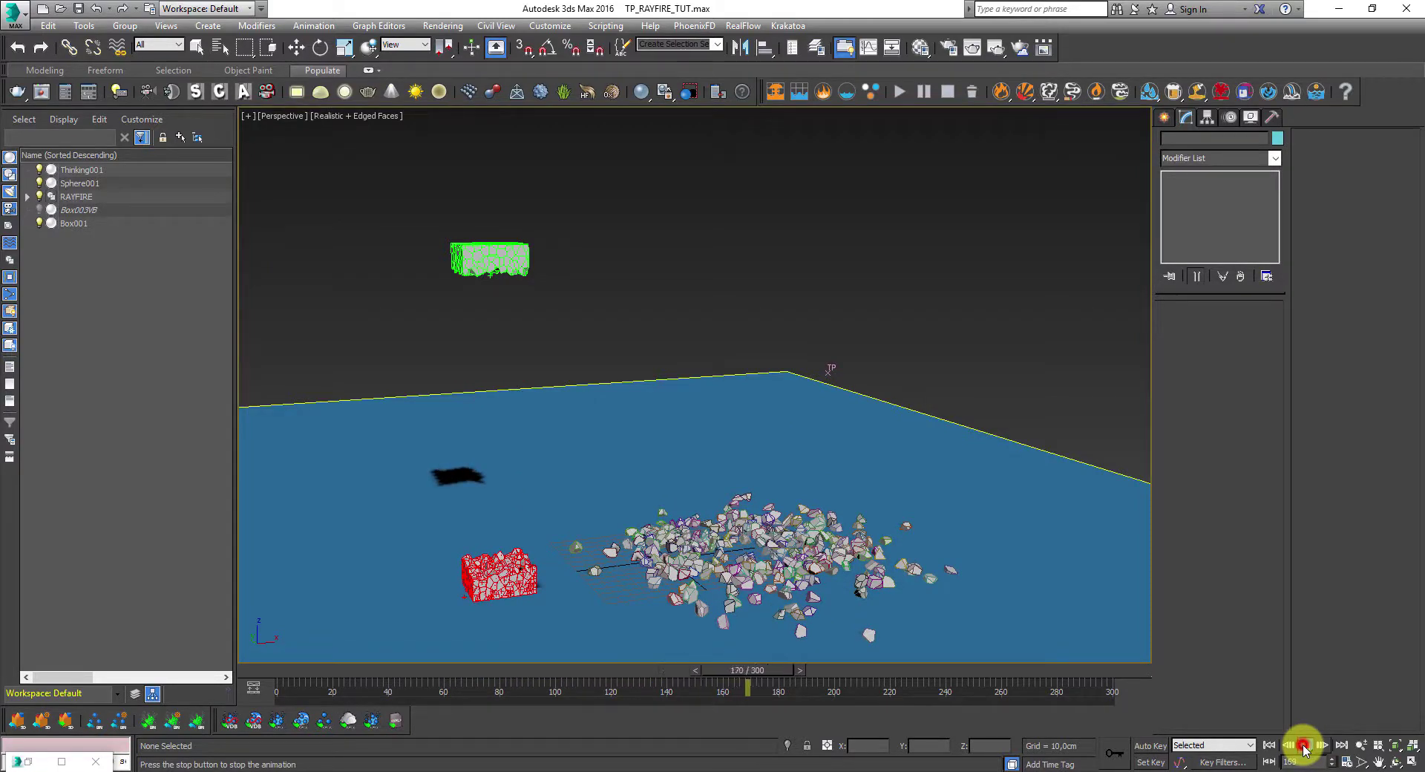
click(1305, 745)
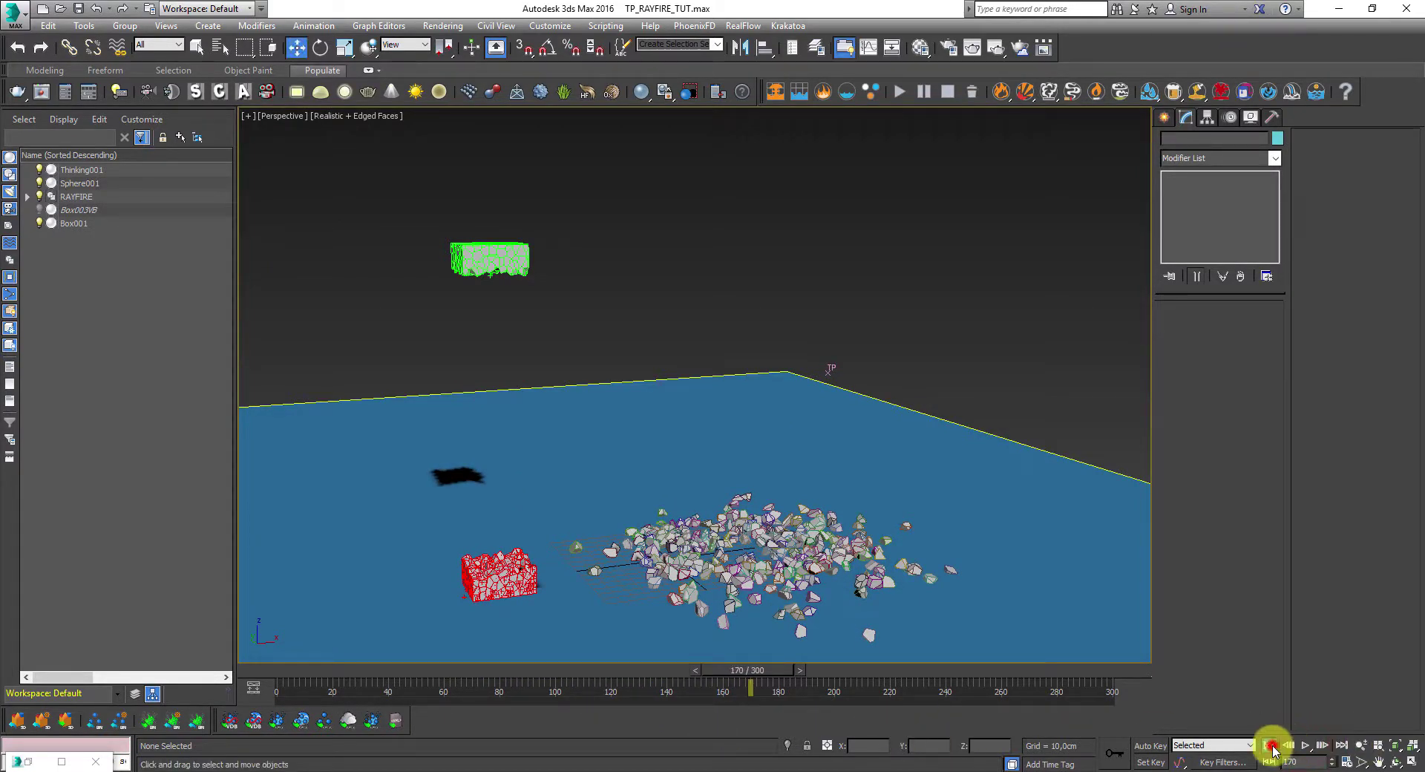
click(1271, 746)
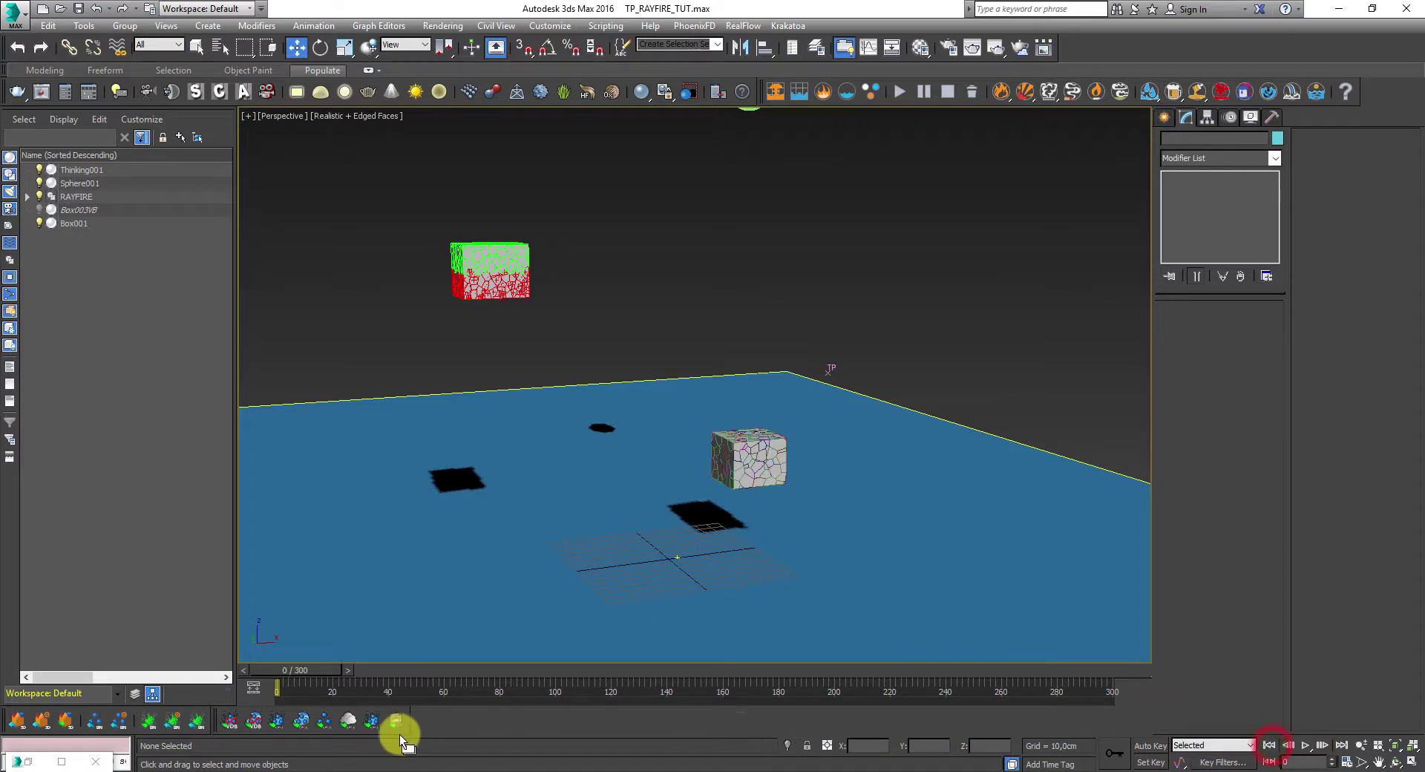
- Restore the Thinking Particles window and set the Frags group's Elasticity to 10 in its Shape Collision Dynamics
click(32, 763)
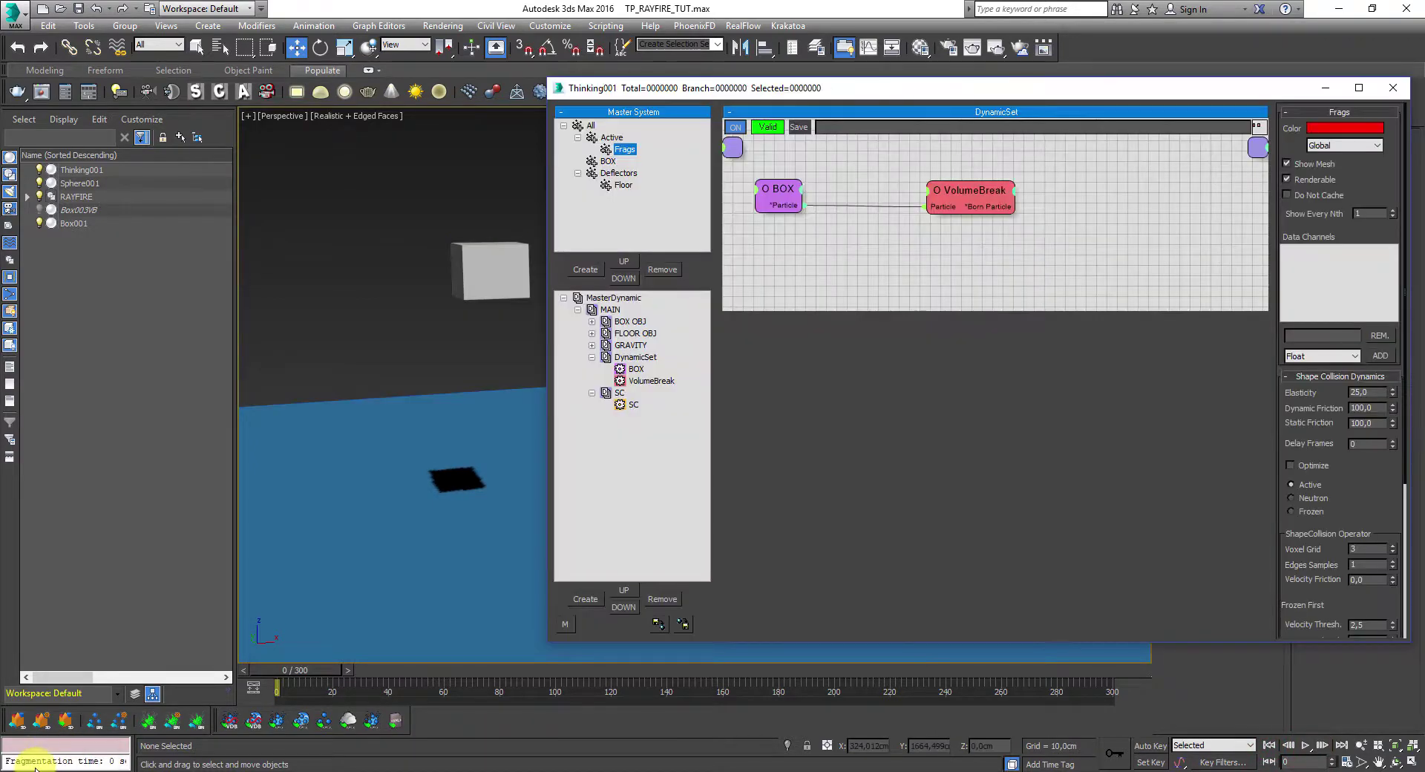
click(624, 335)
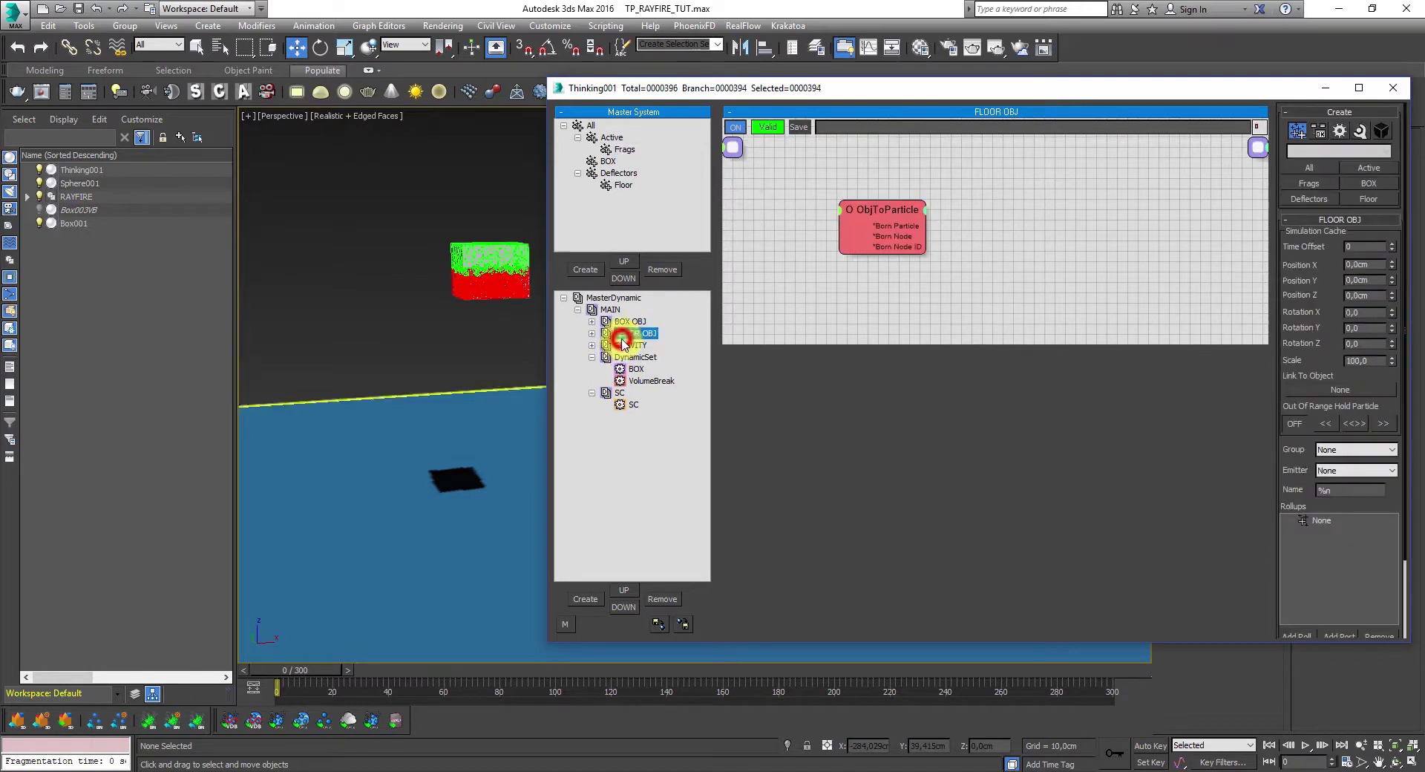
click(620, 173)
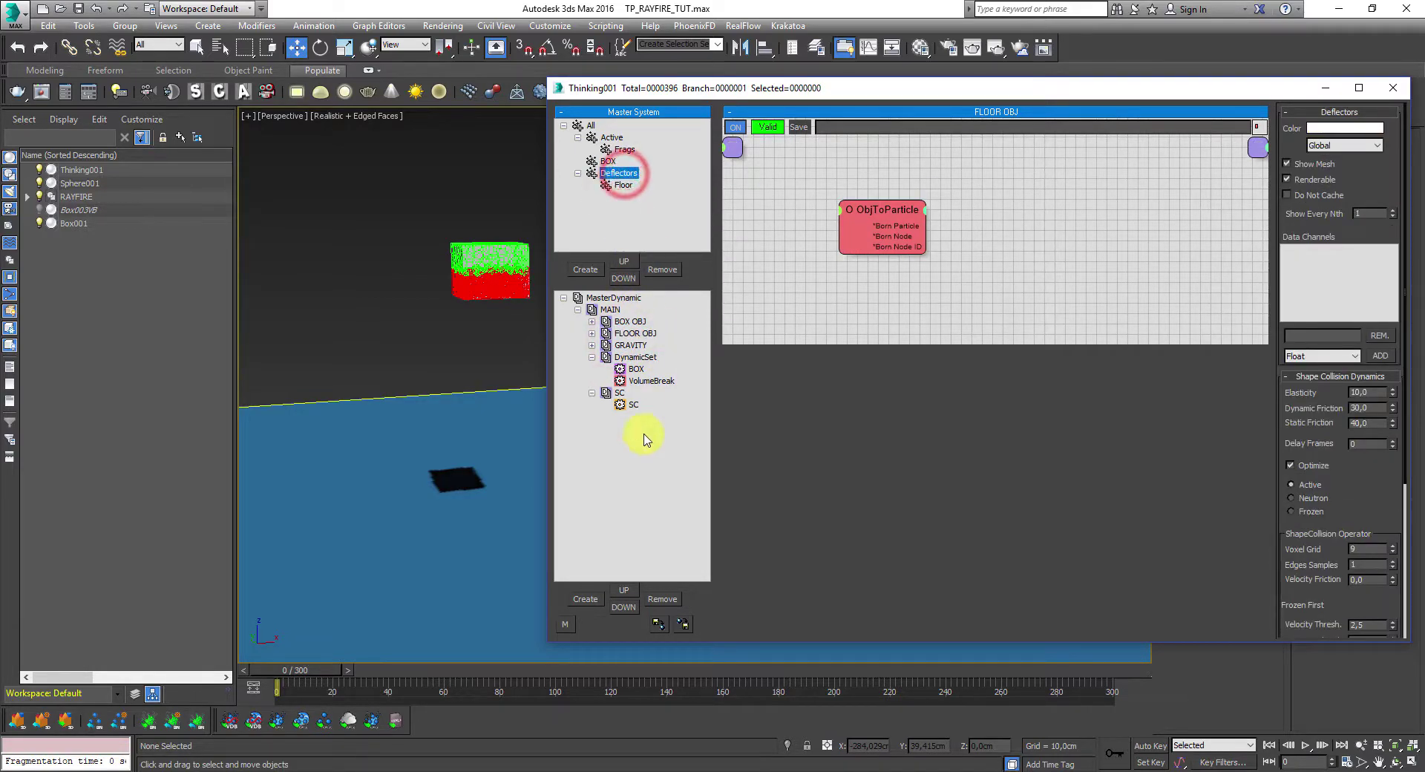
click(633, 404)
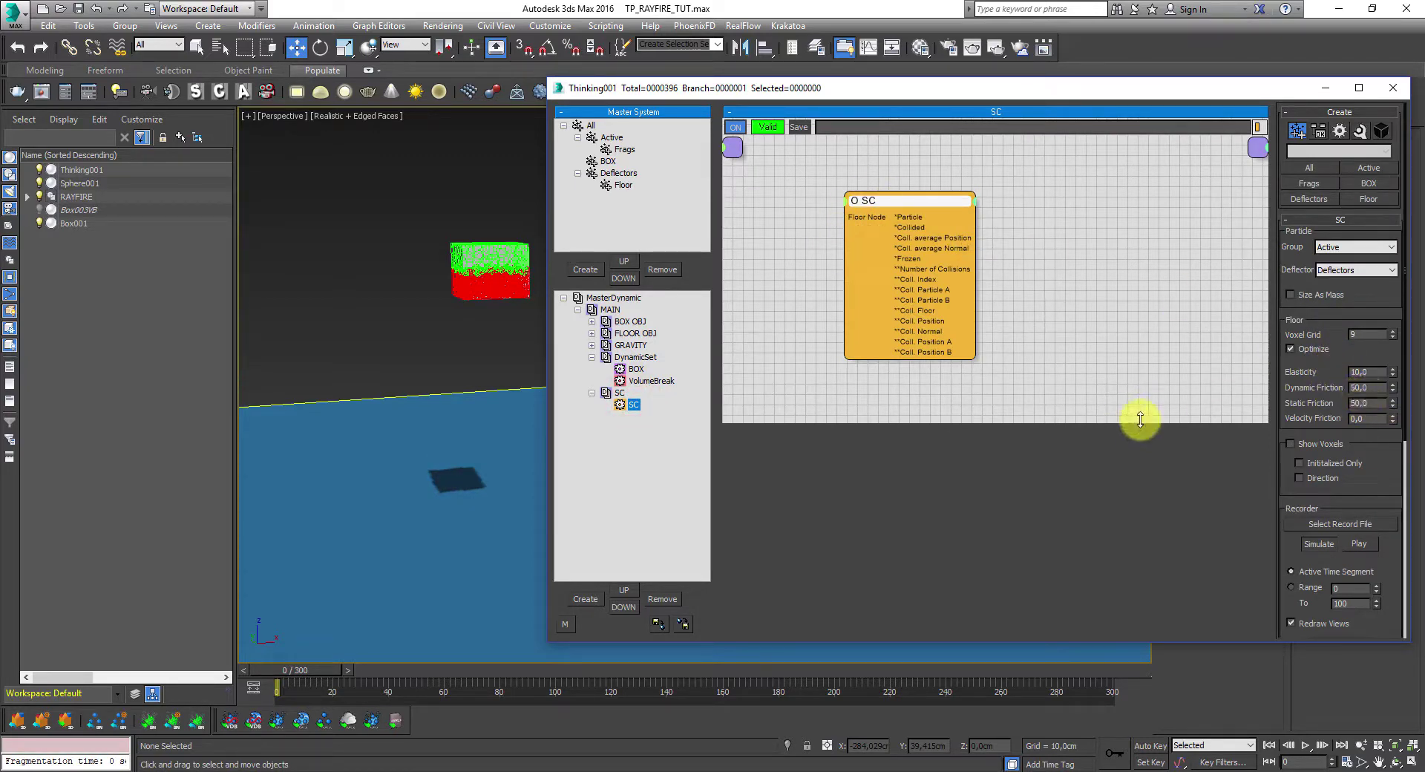
click(624, 149)
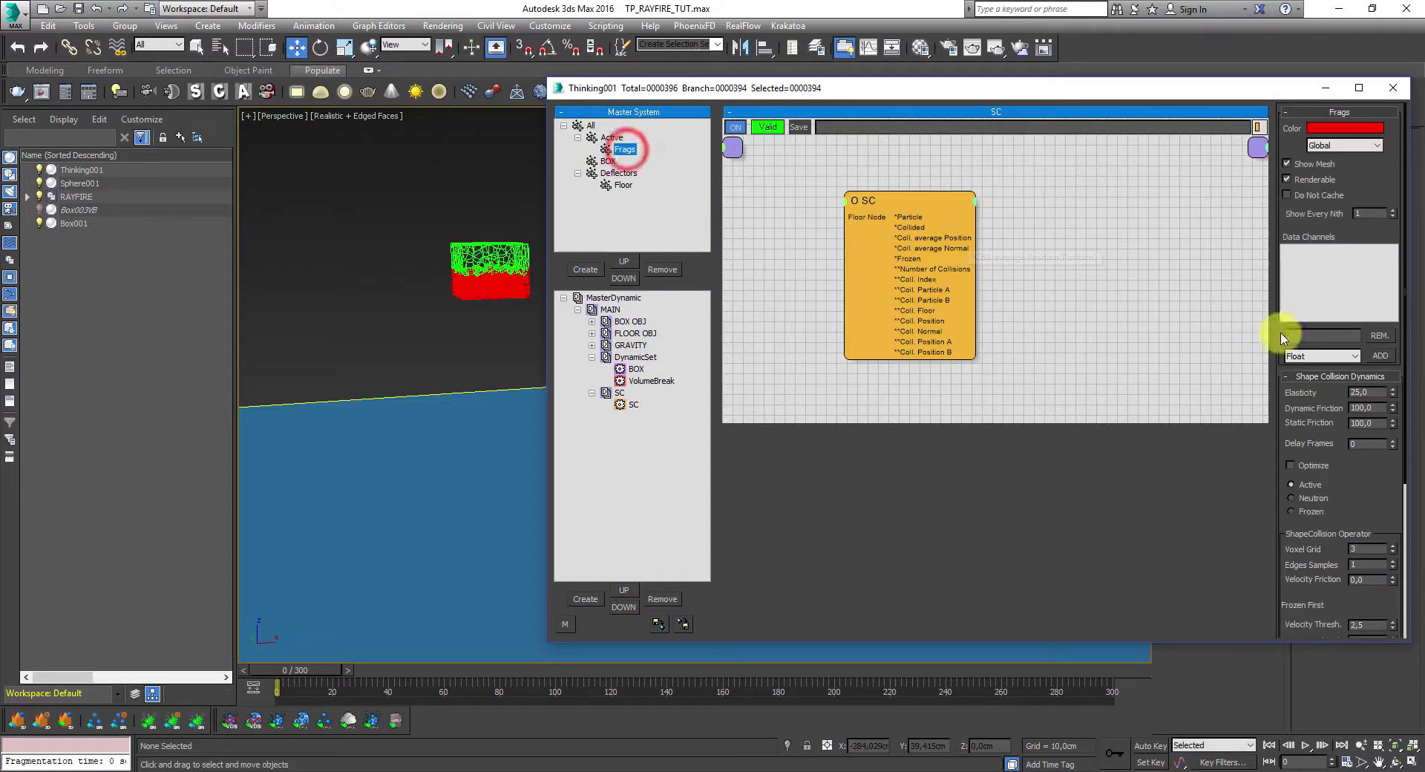
double_click(1366, 392)
text(10)
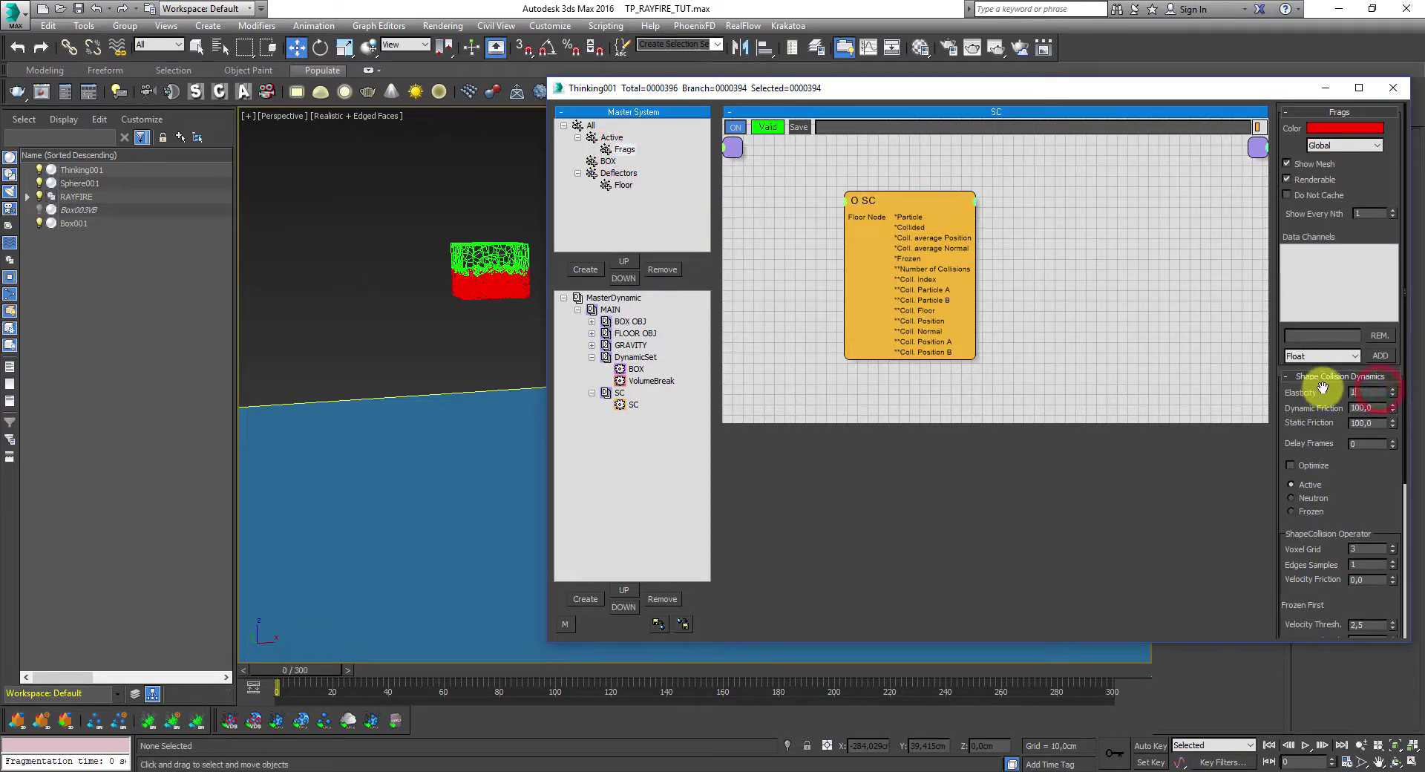
- Set the Frags group's Dynamic Friction to 30 and Static Friction to 25
double_click(1369, 407)
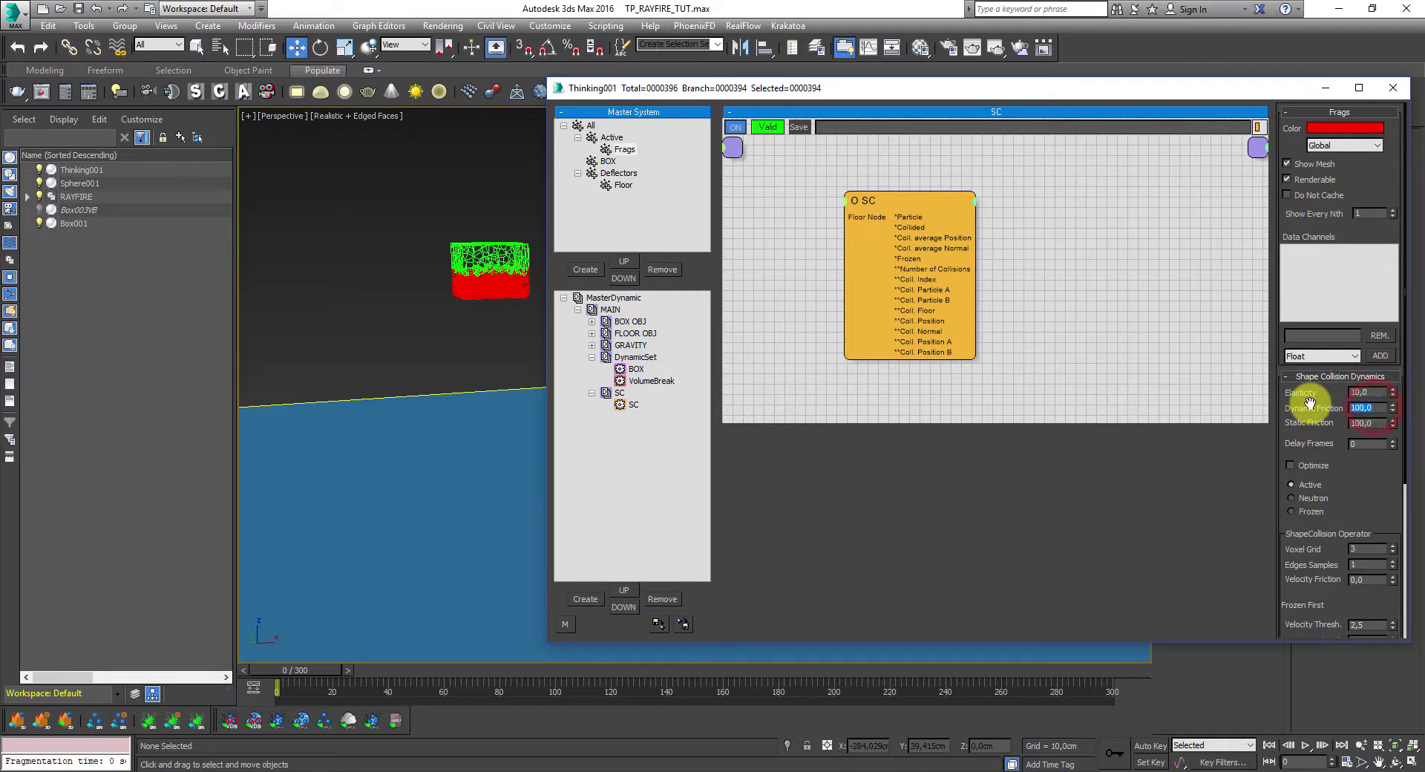
text(30)
double_click(1369, 424)
double_click(1377, 423)
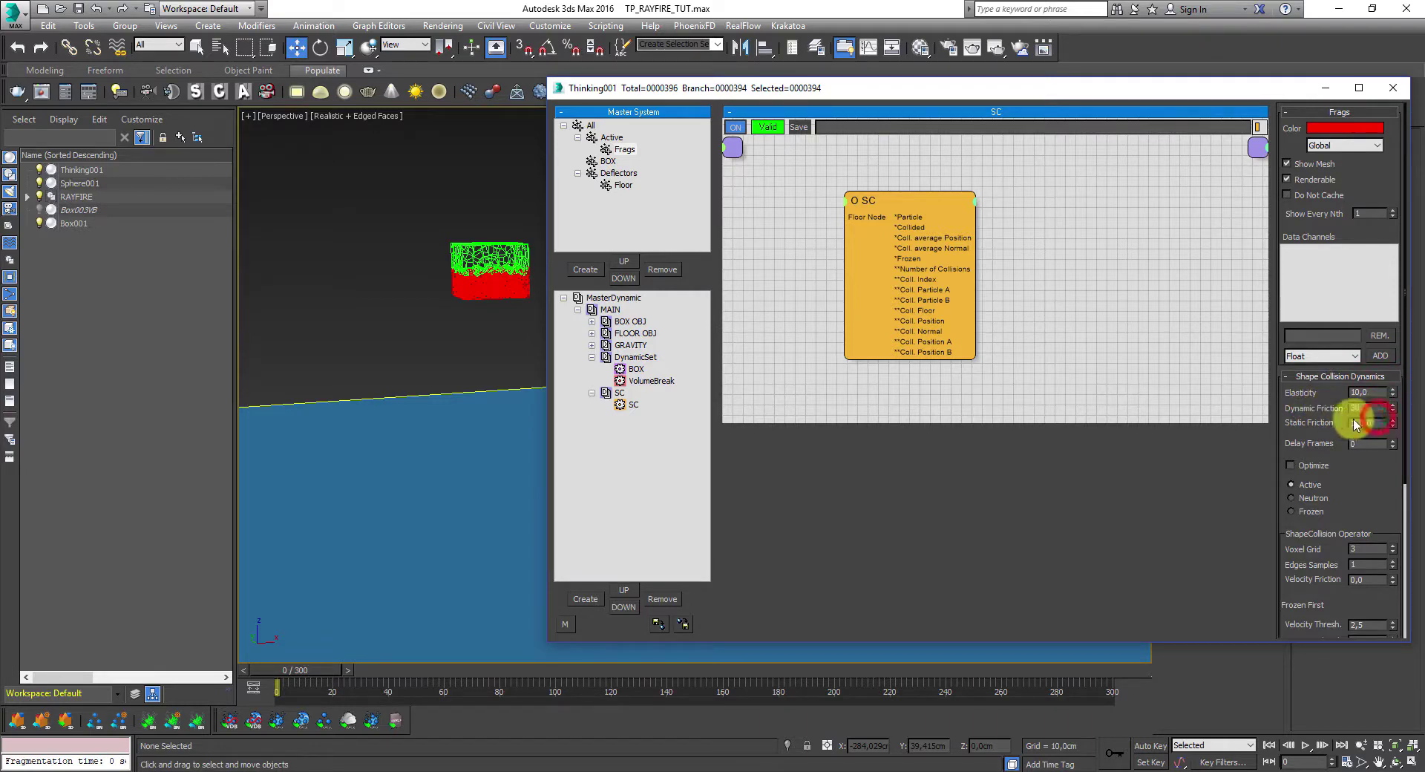
text(2)
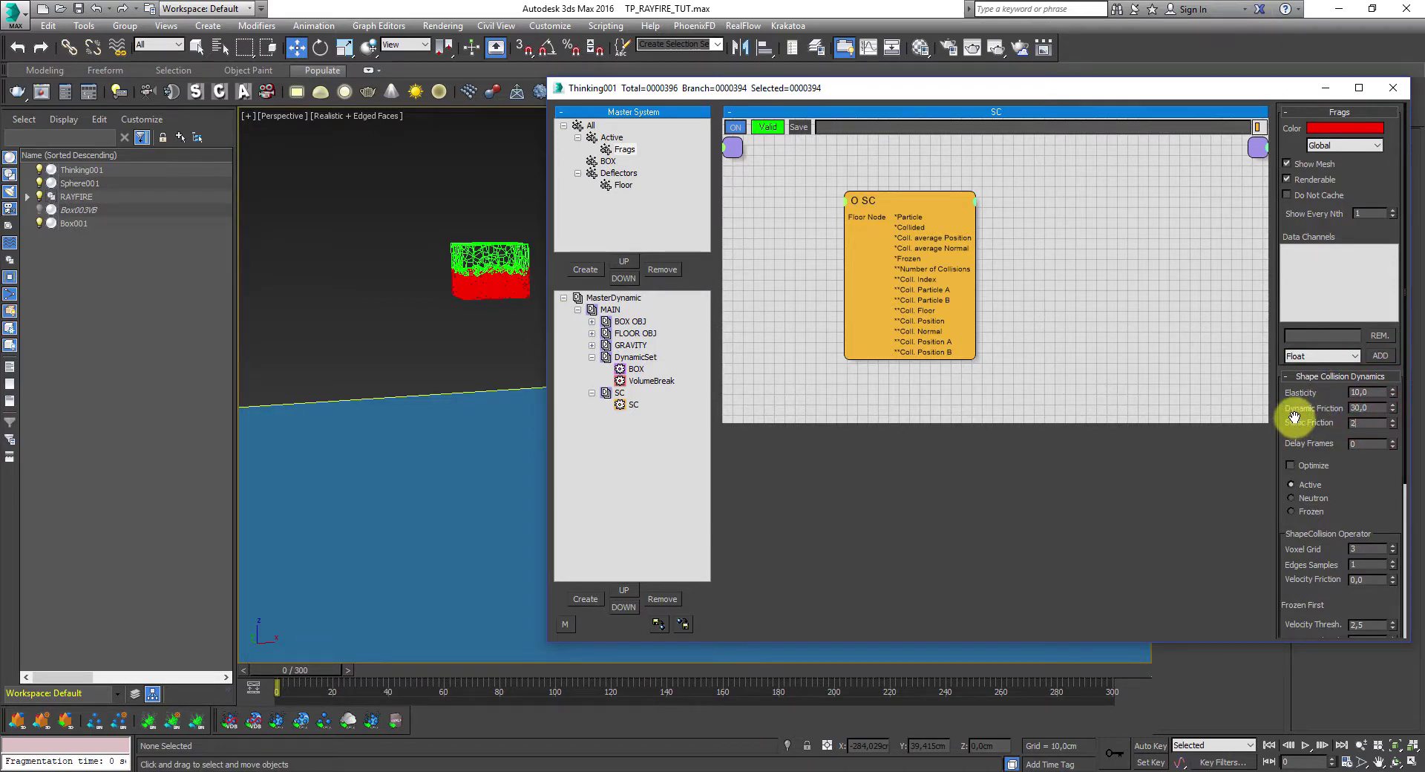
text(5)
click(1370, 483)
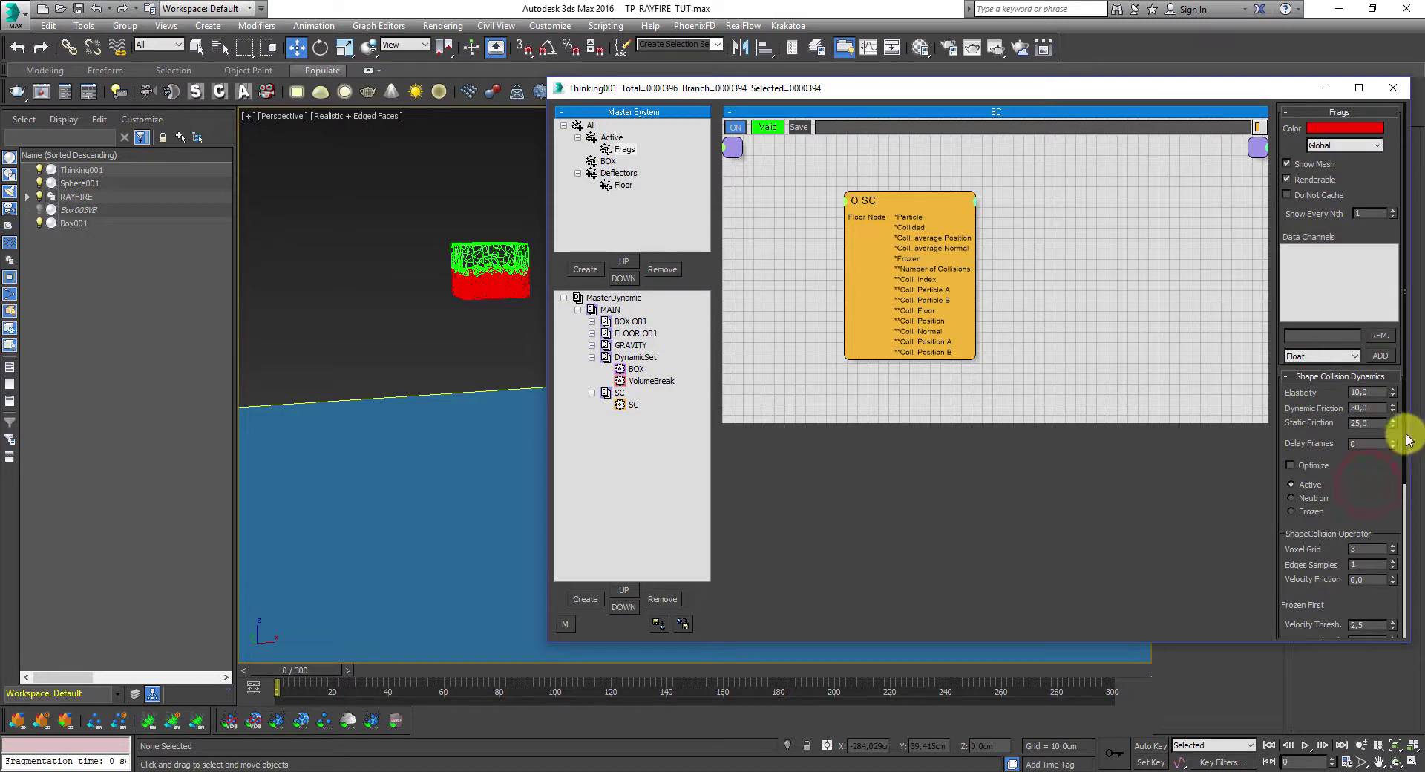
drag(1409, 440, 1407, 512)
- Record the MAIN dynamic set's simulation cache over MAIN.tps with the new Frags settings and minimize the Thinking Particles window
click(609, 310)
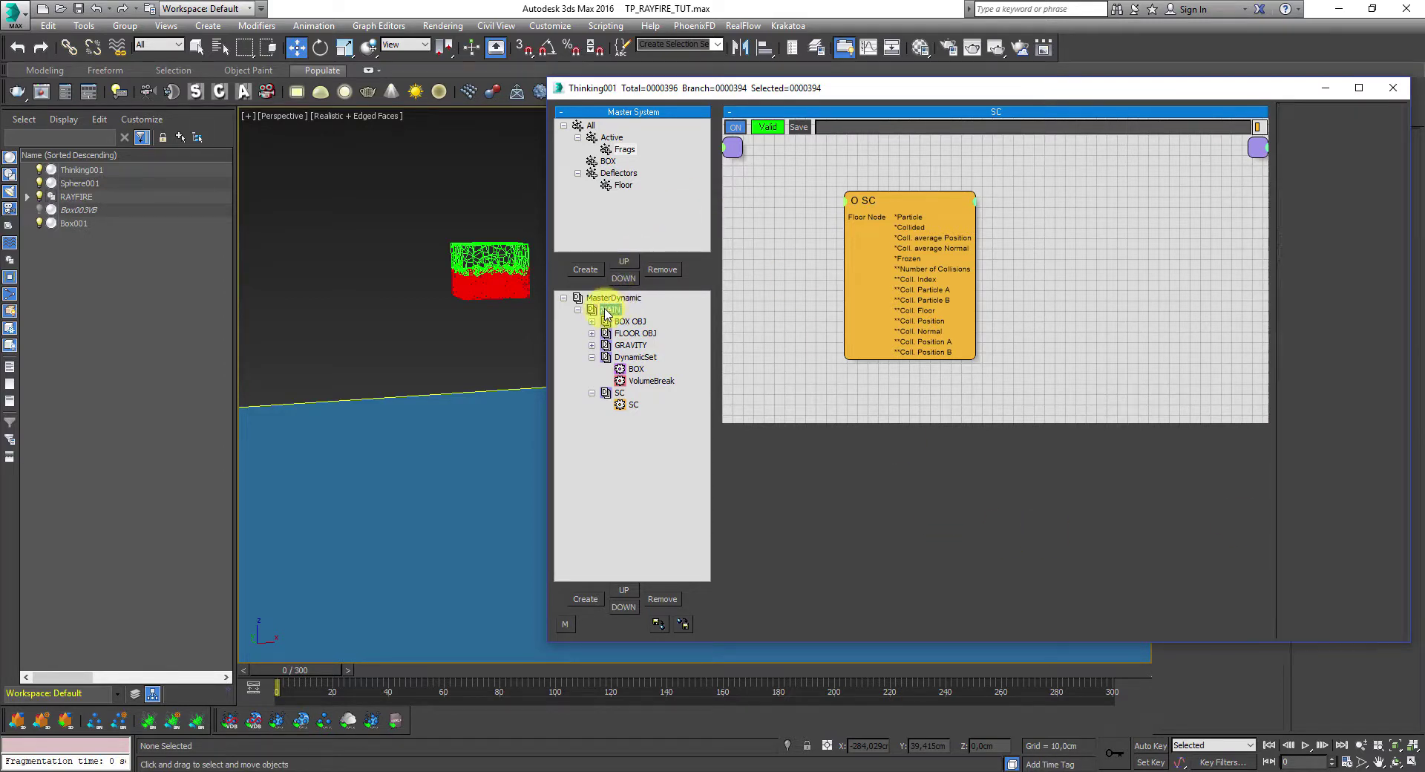
right_click(604, 306)
right_click(603, 306)
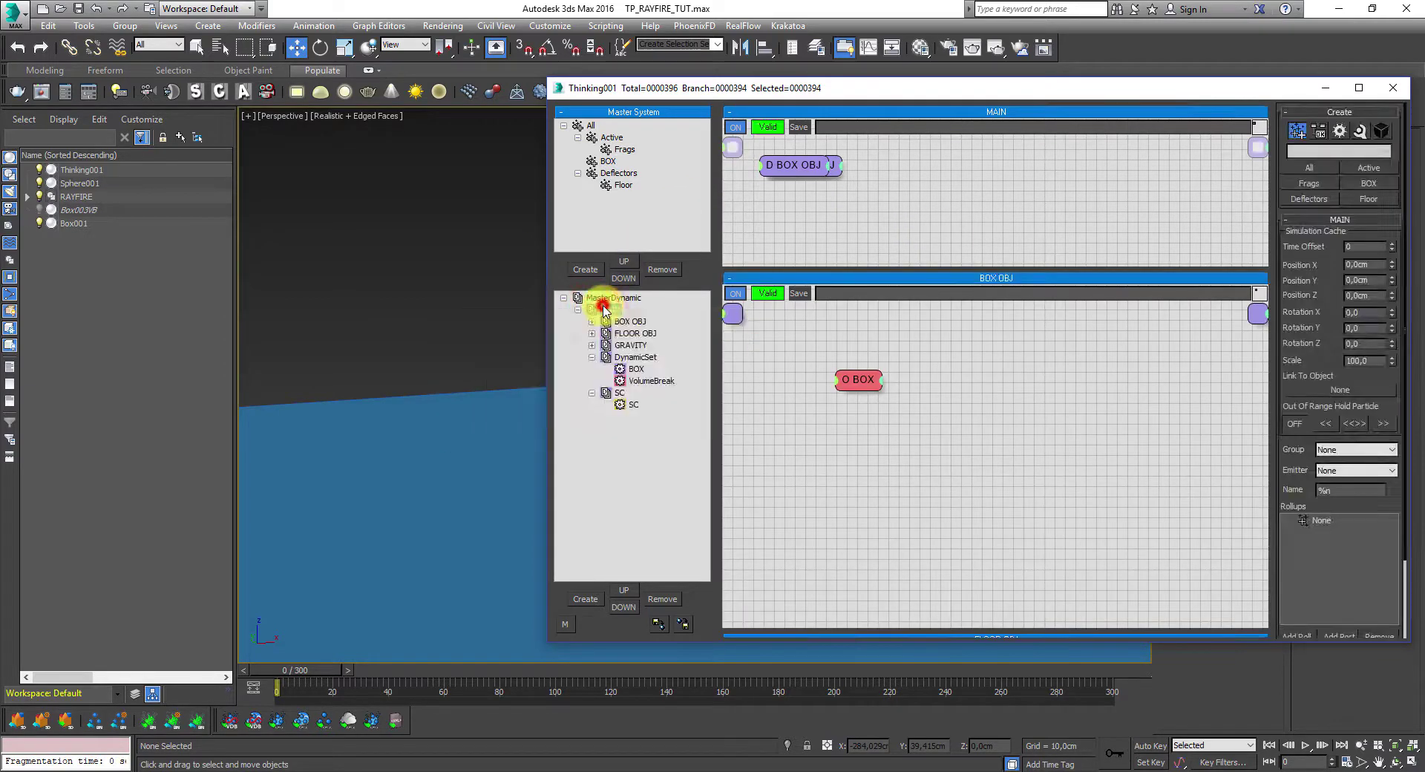
right_click(595, 307)
click(529, 346)
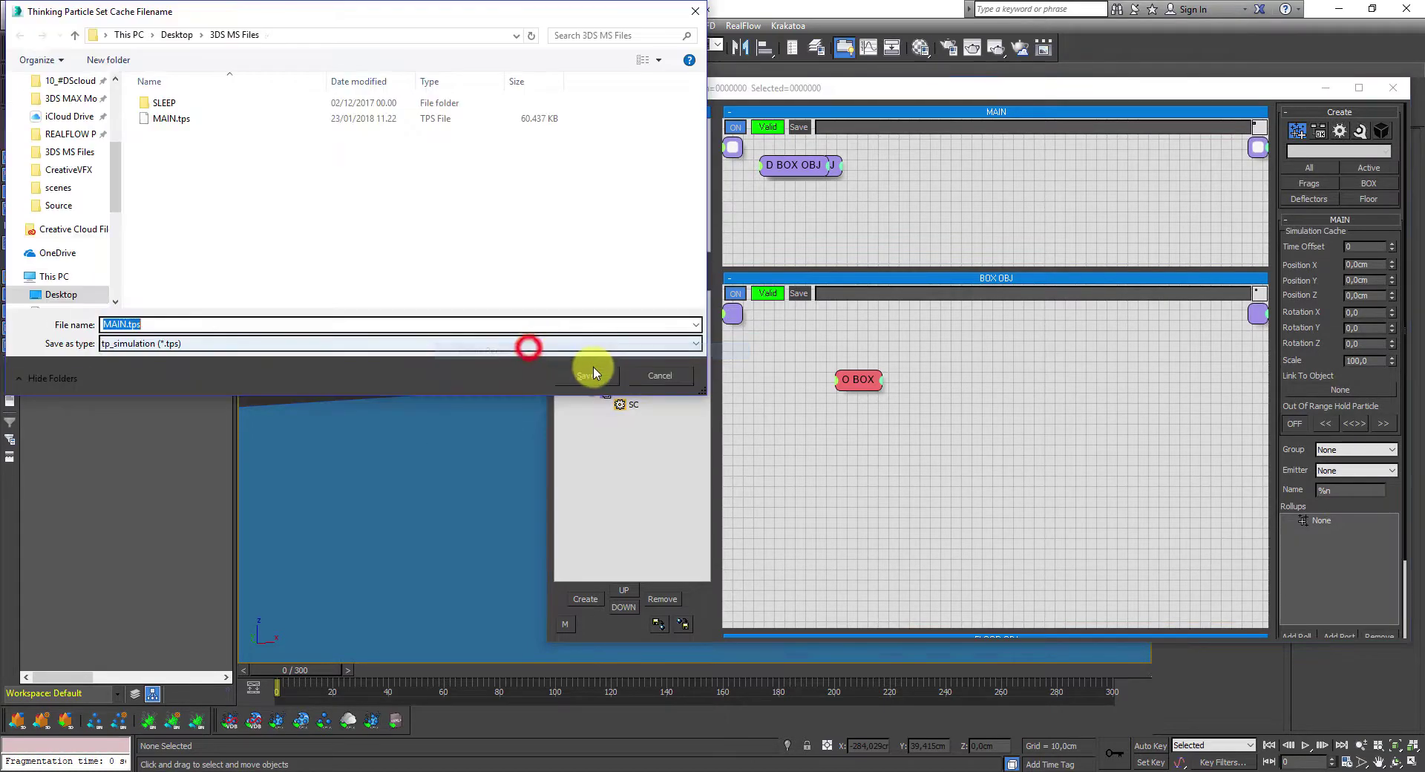
click(583, 373)
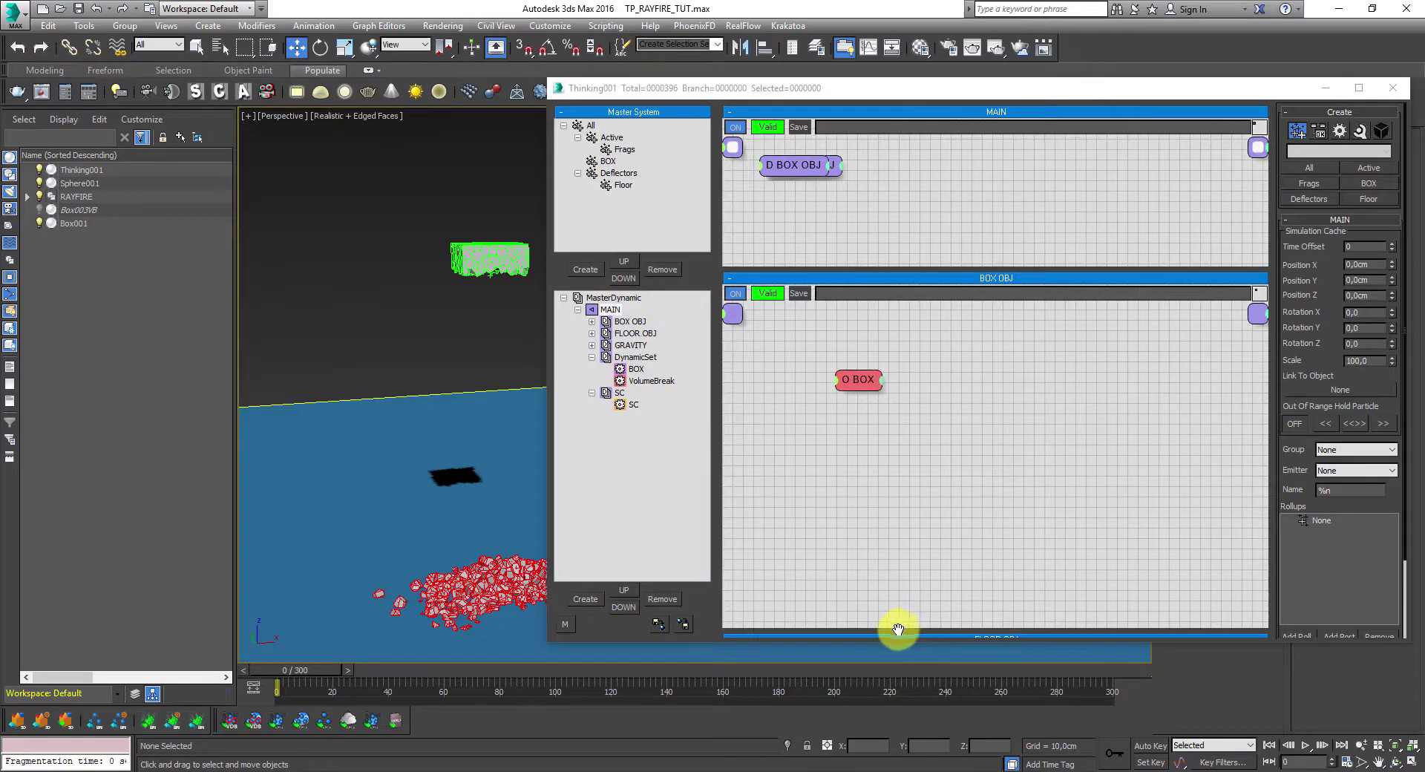
click(1326, 88)
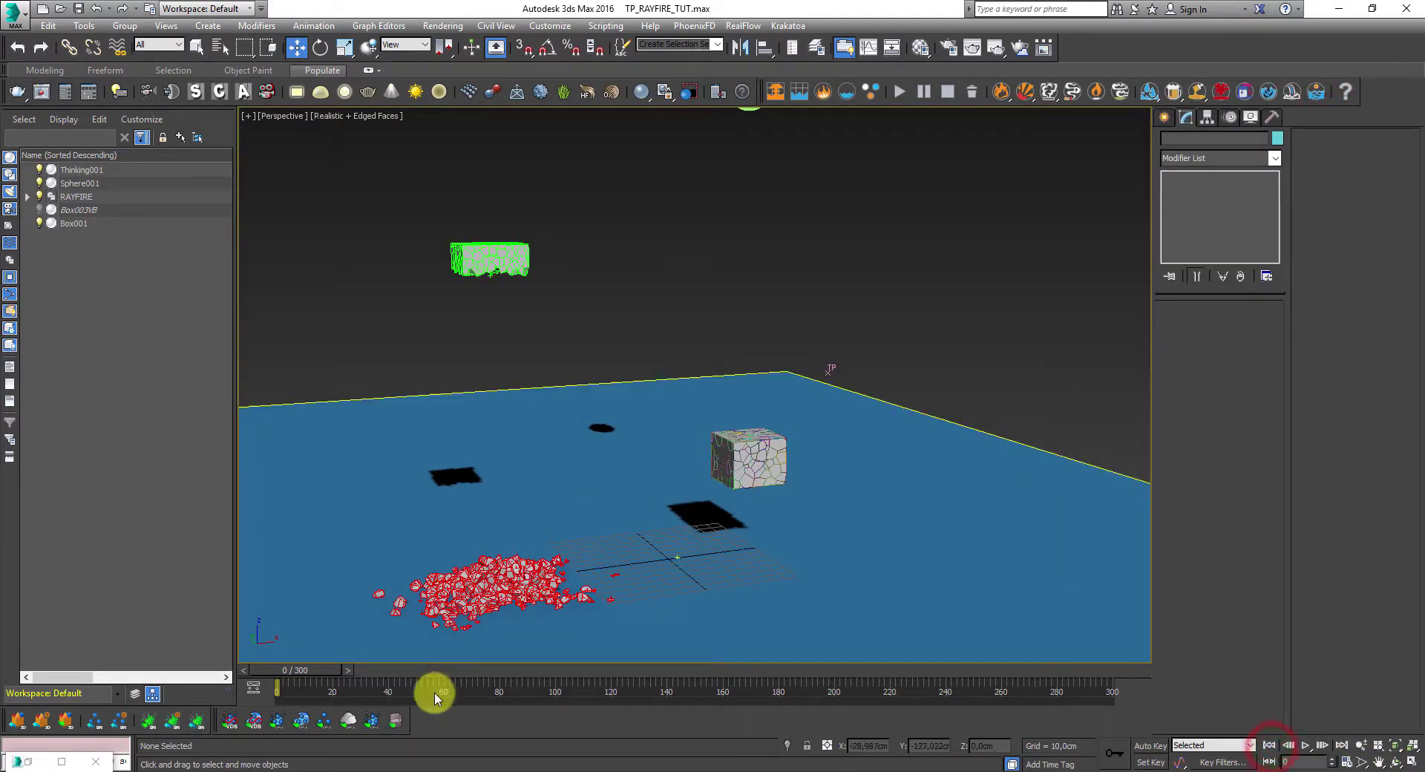
- Reopen the Thinking Particles window to review the Frags group's Shape Collision Dynamics values, and minimize it again
click(28, 761)
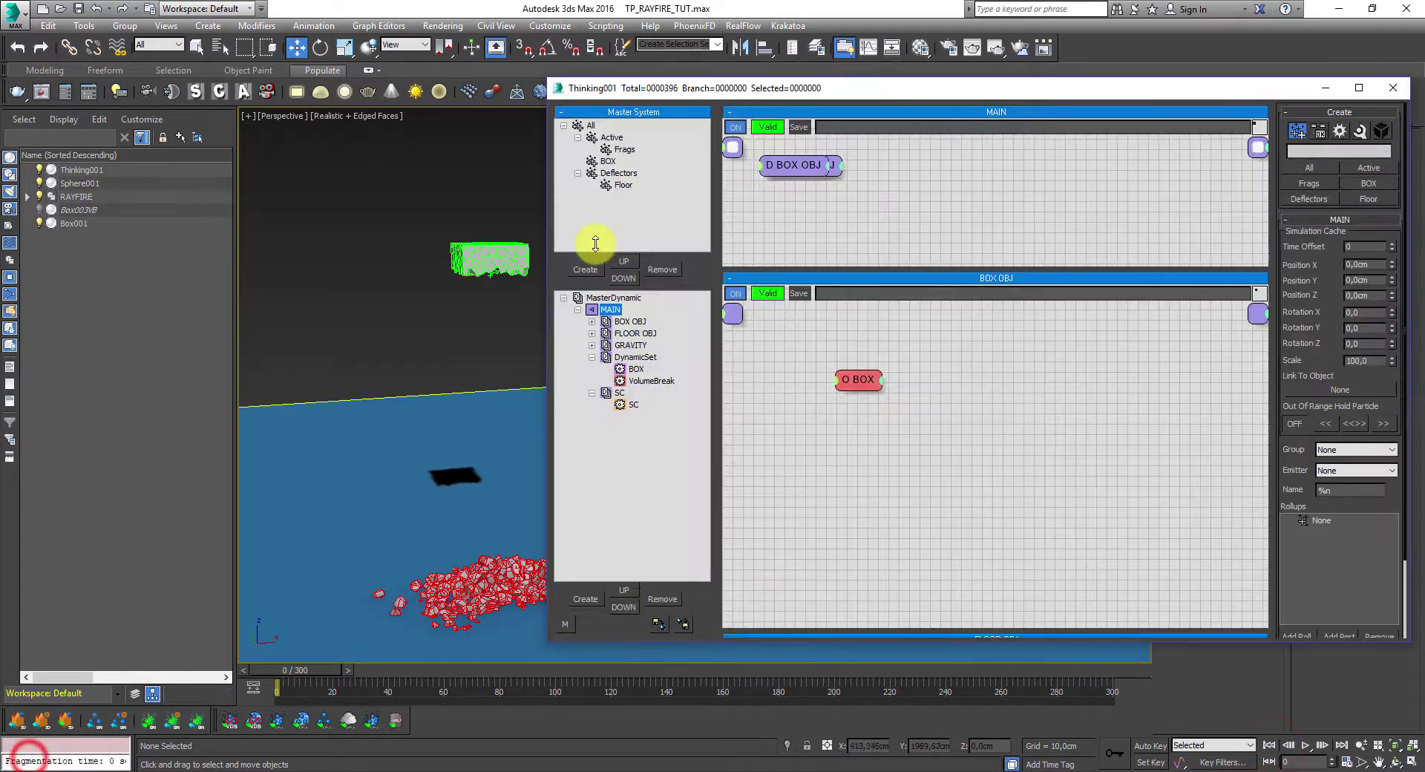
click(627, 150)
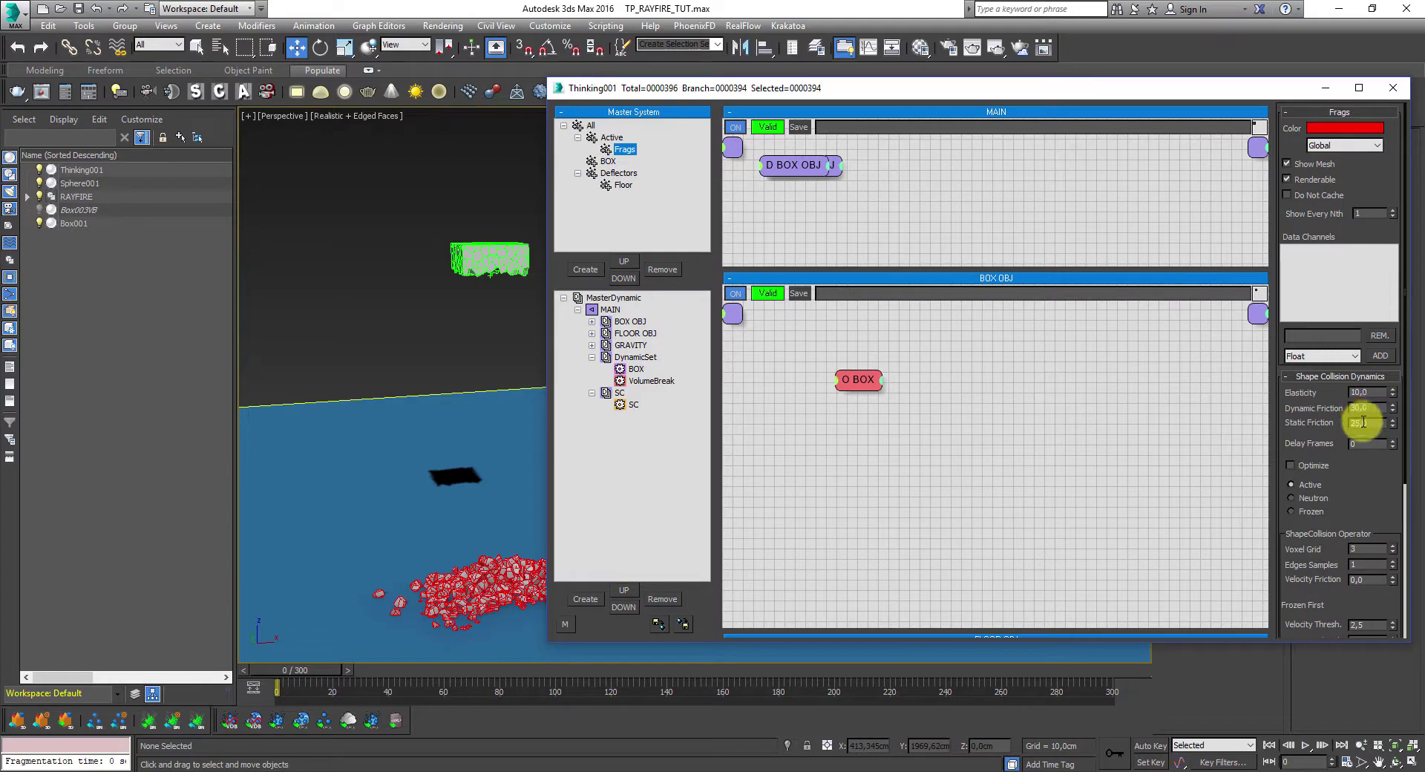
click(1325, 87)
- Render a close-up of the fragment pile on the floor at frame 0, inspect it, and minimize the render window
middle_drag(534, 560, 550, 533)
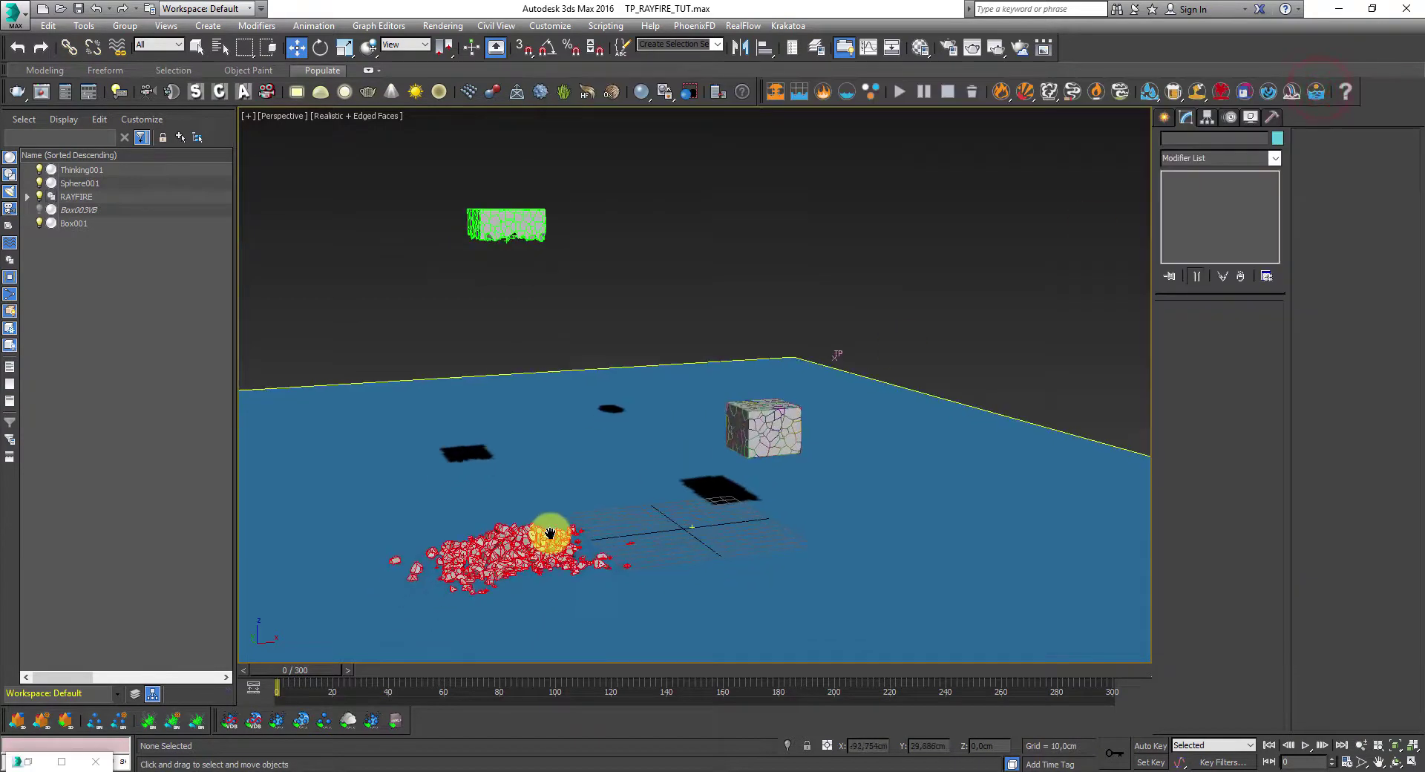
click(1269, 746)
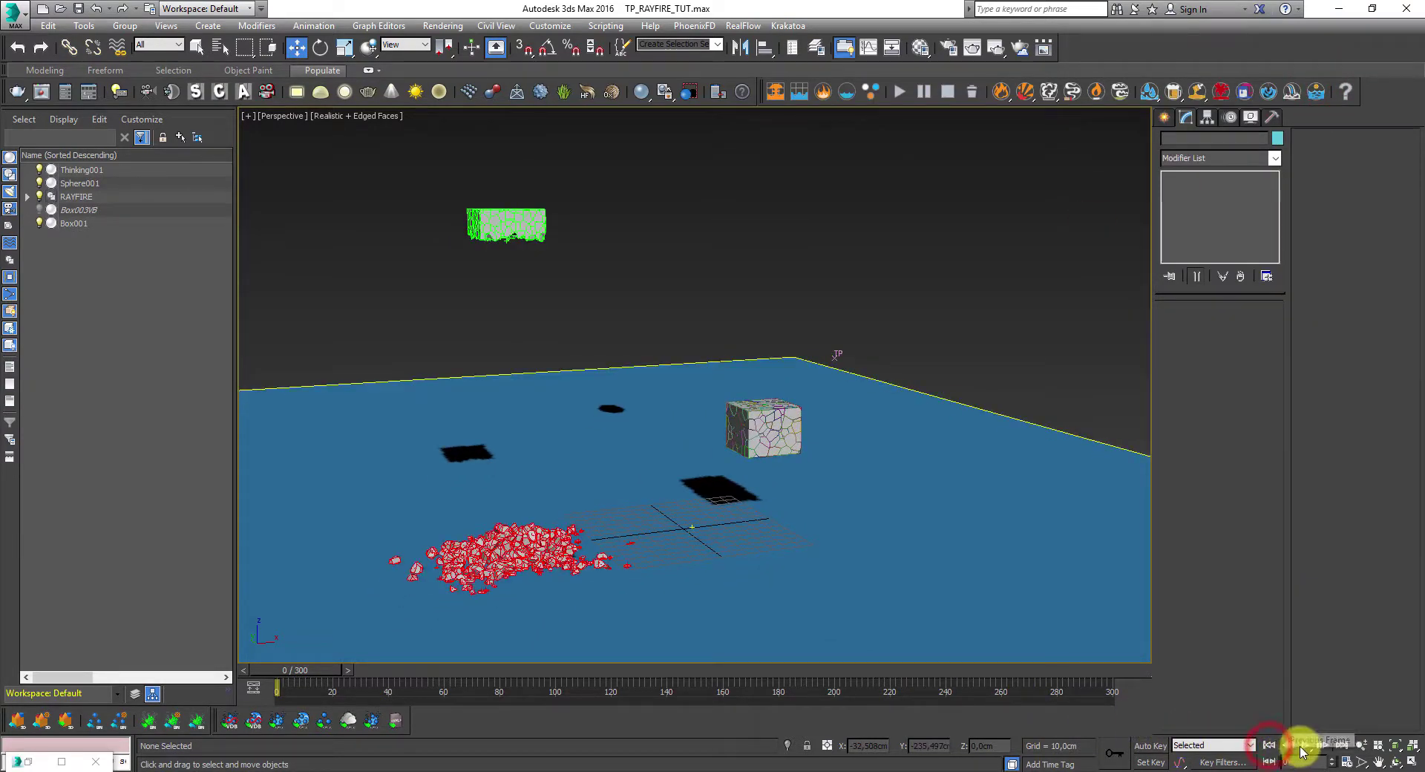
mouse_move(302, 670)
mouse_down()
mouse_move(491, 674)
mouse_move(267, 668)
mouse_move(304, 668)
mouse_up()
key(w)
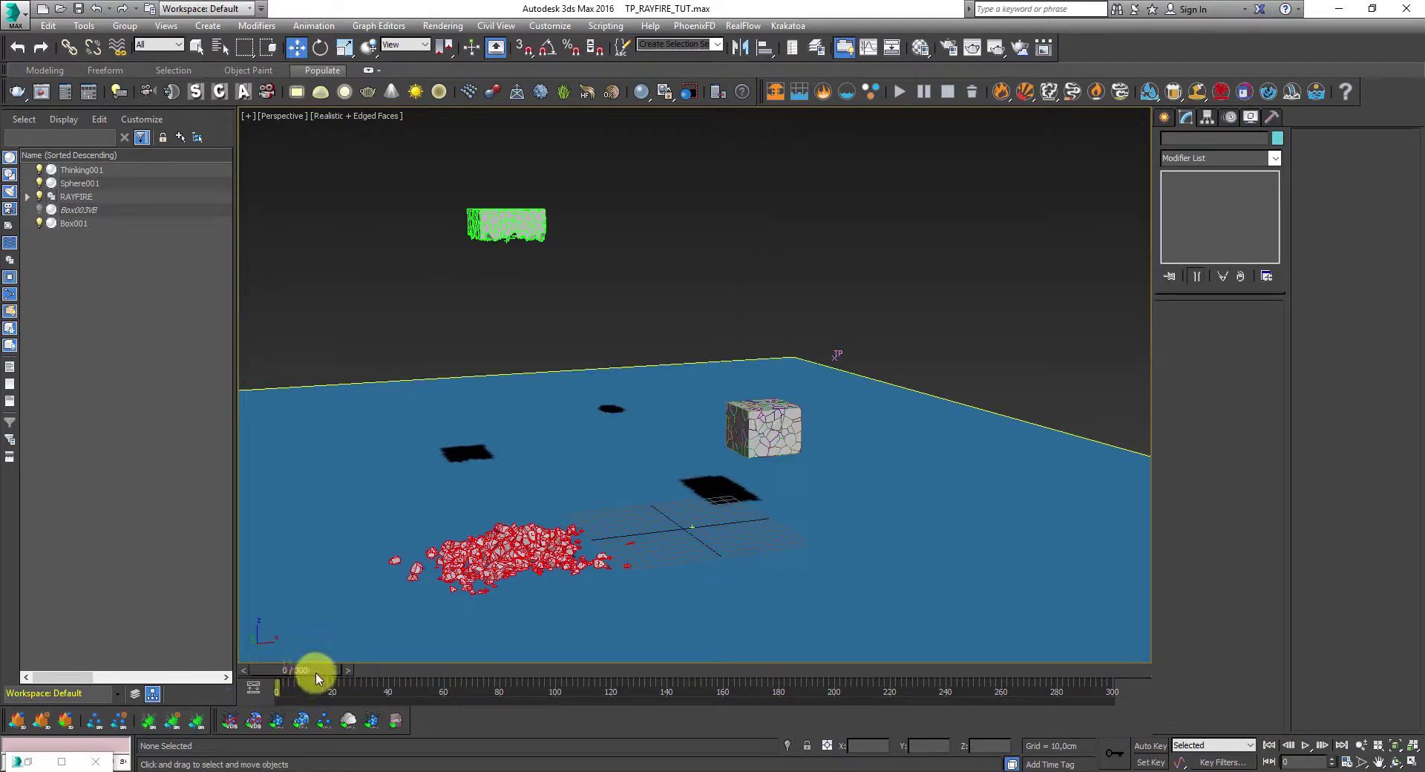
scroll(530, 594, up, 5)
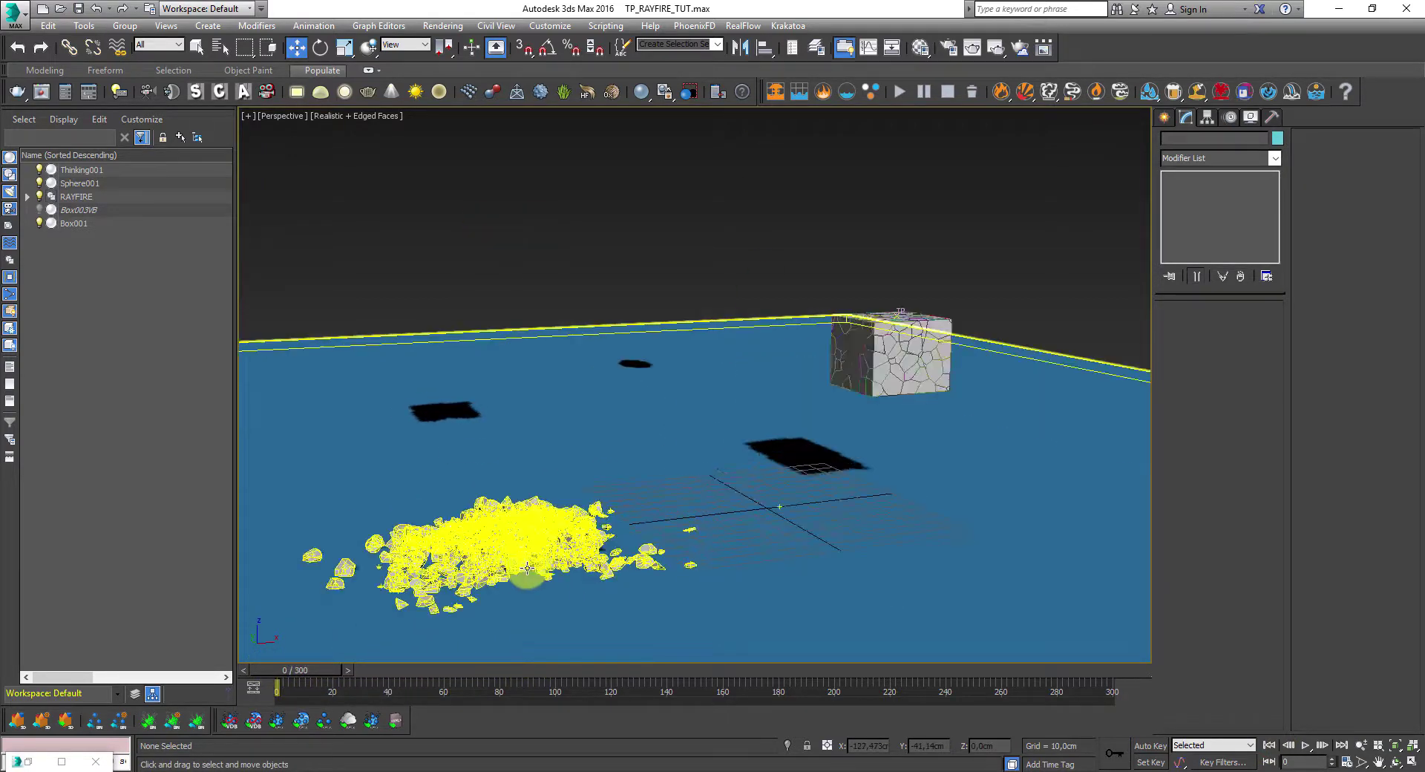
middle_drag(527, 581, 604, 499)
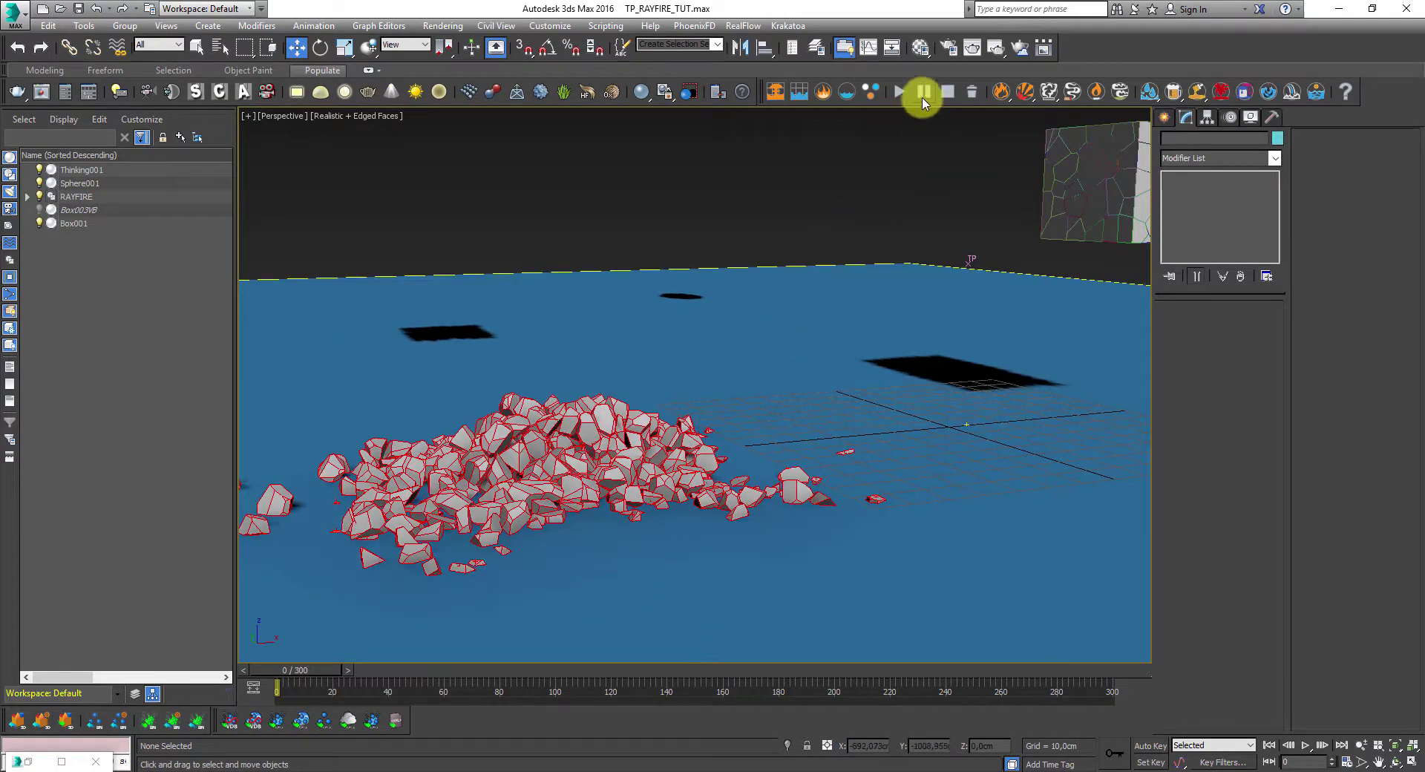
click(995, 46)
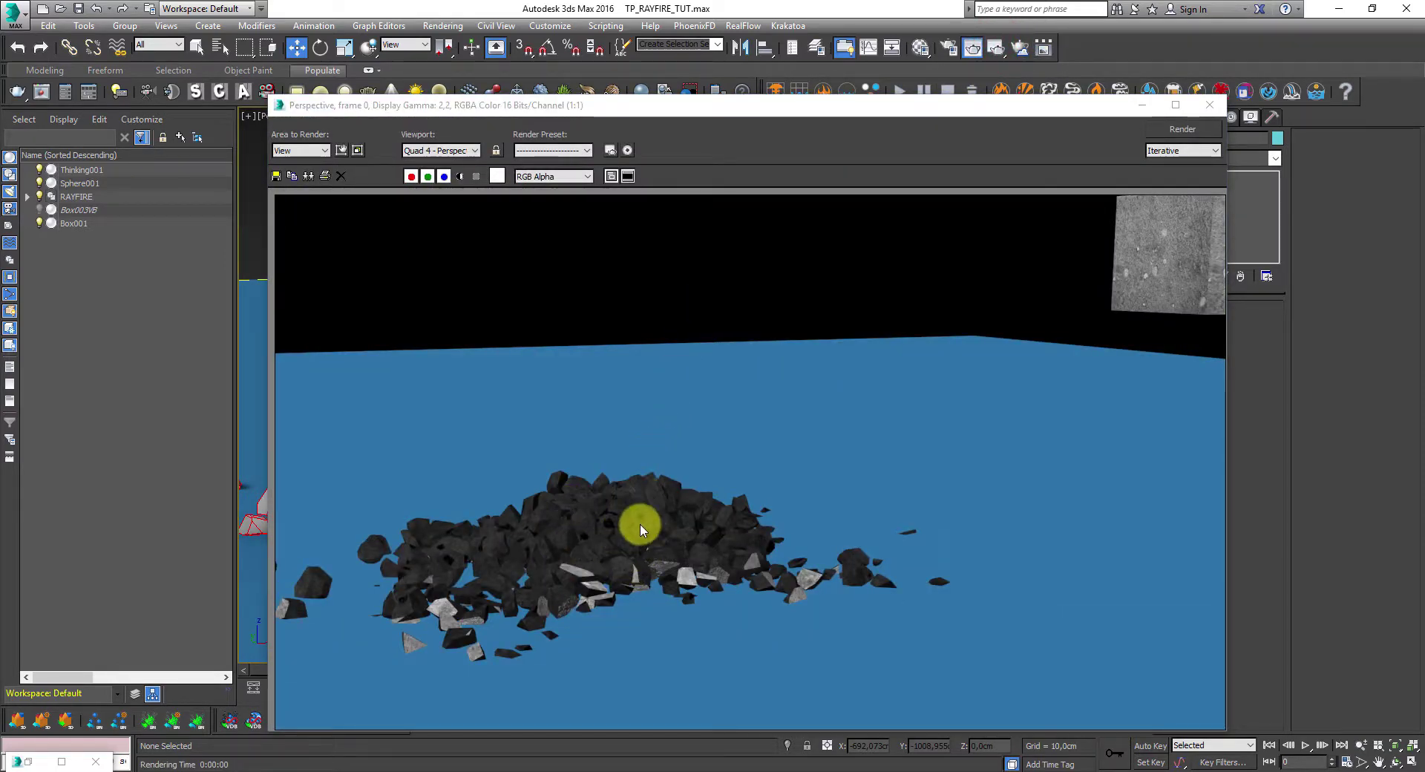
scroll(679, 515, down, 2)
scroll(679, 515, up, 2)
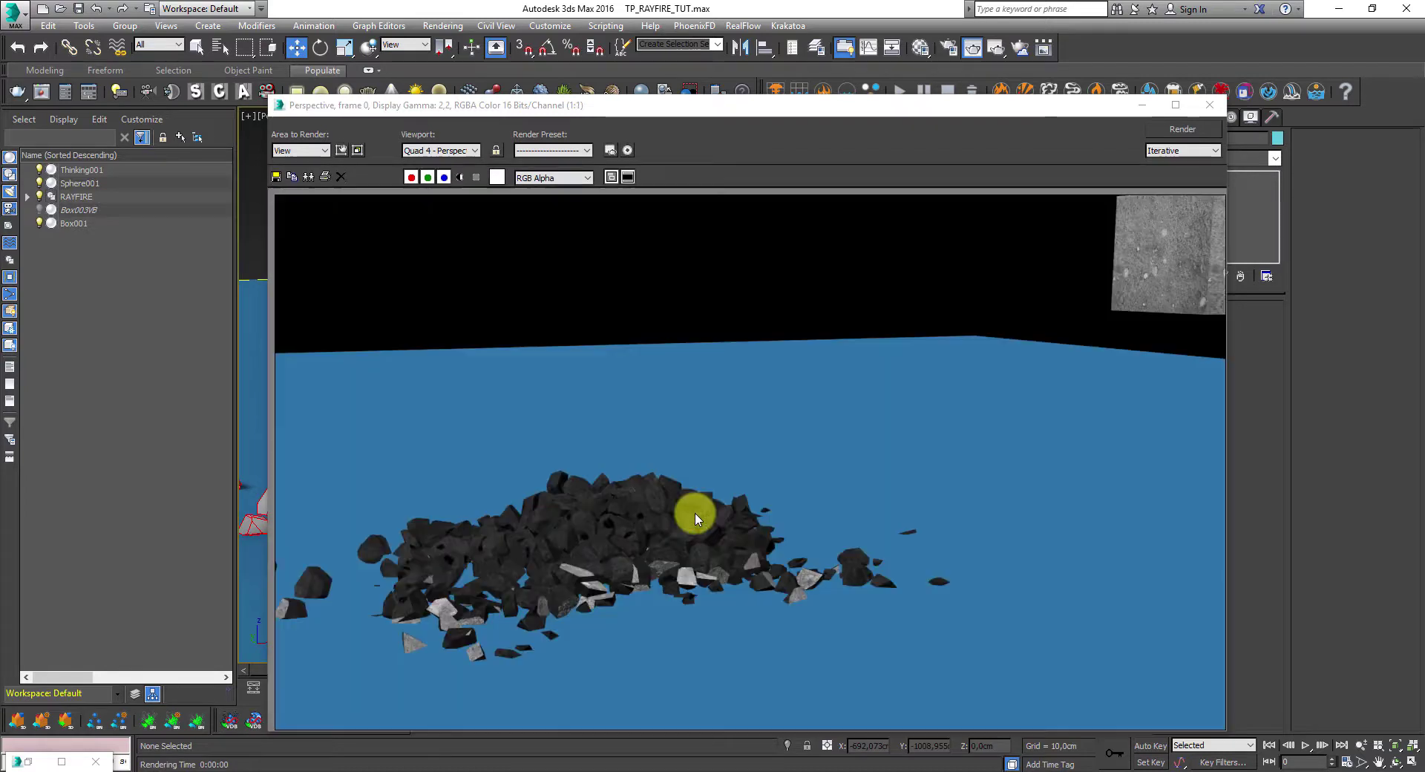
click(1143, 110)
- Go to frame 187, render the perspective view to compare both fragment piles, and close the render window
drag(316, 669, 325, 669)
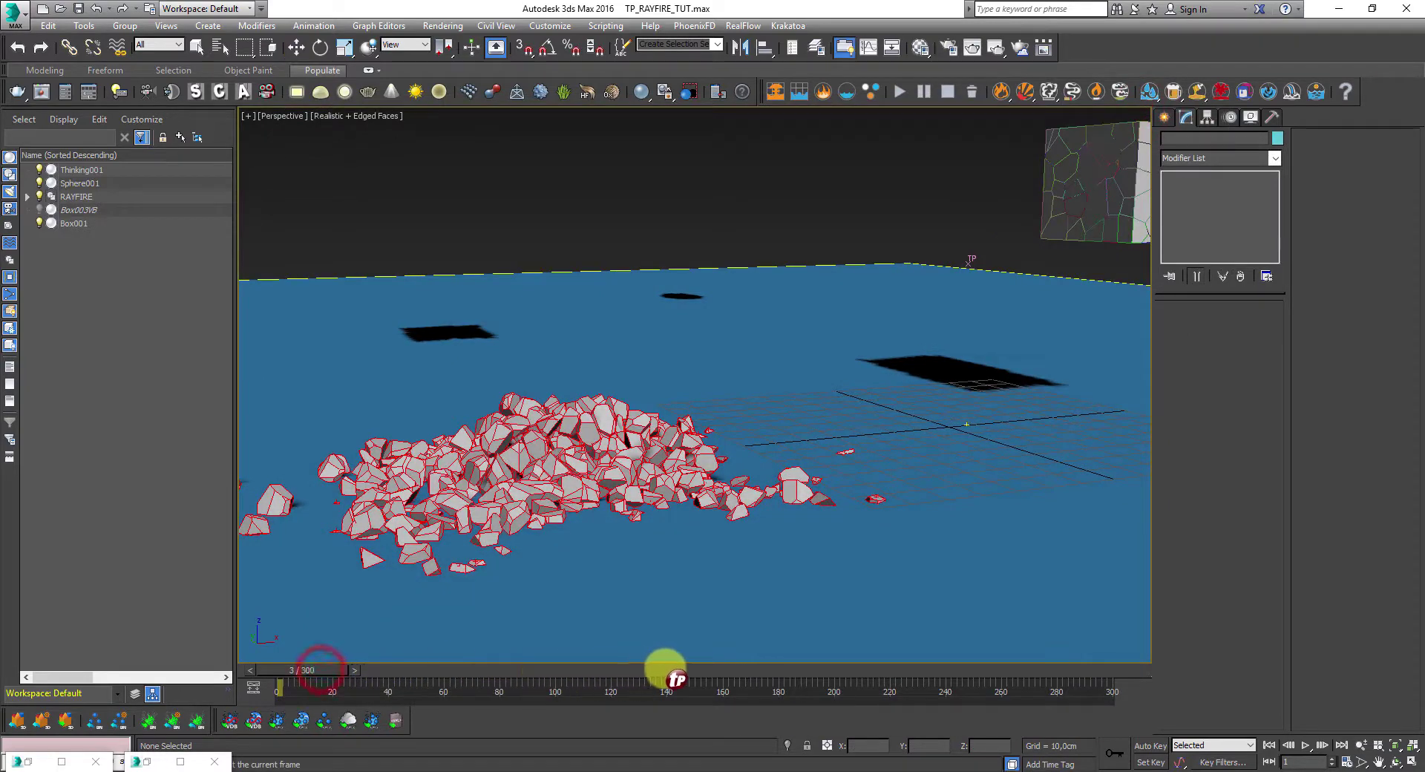
key(w)
click(792, 671)
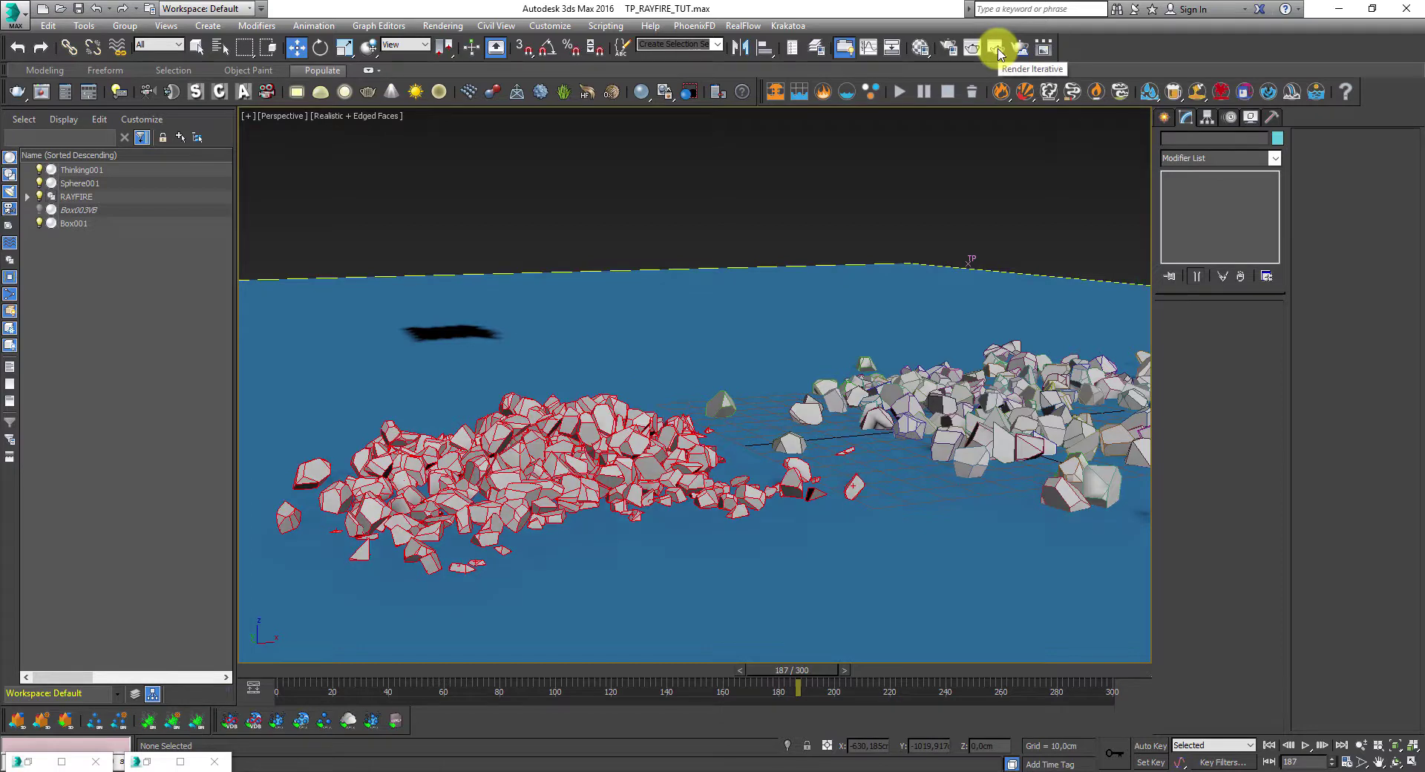
click(997, 49)
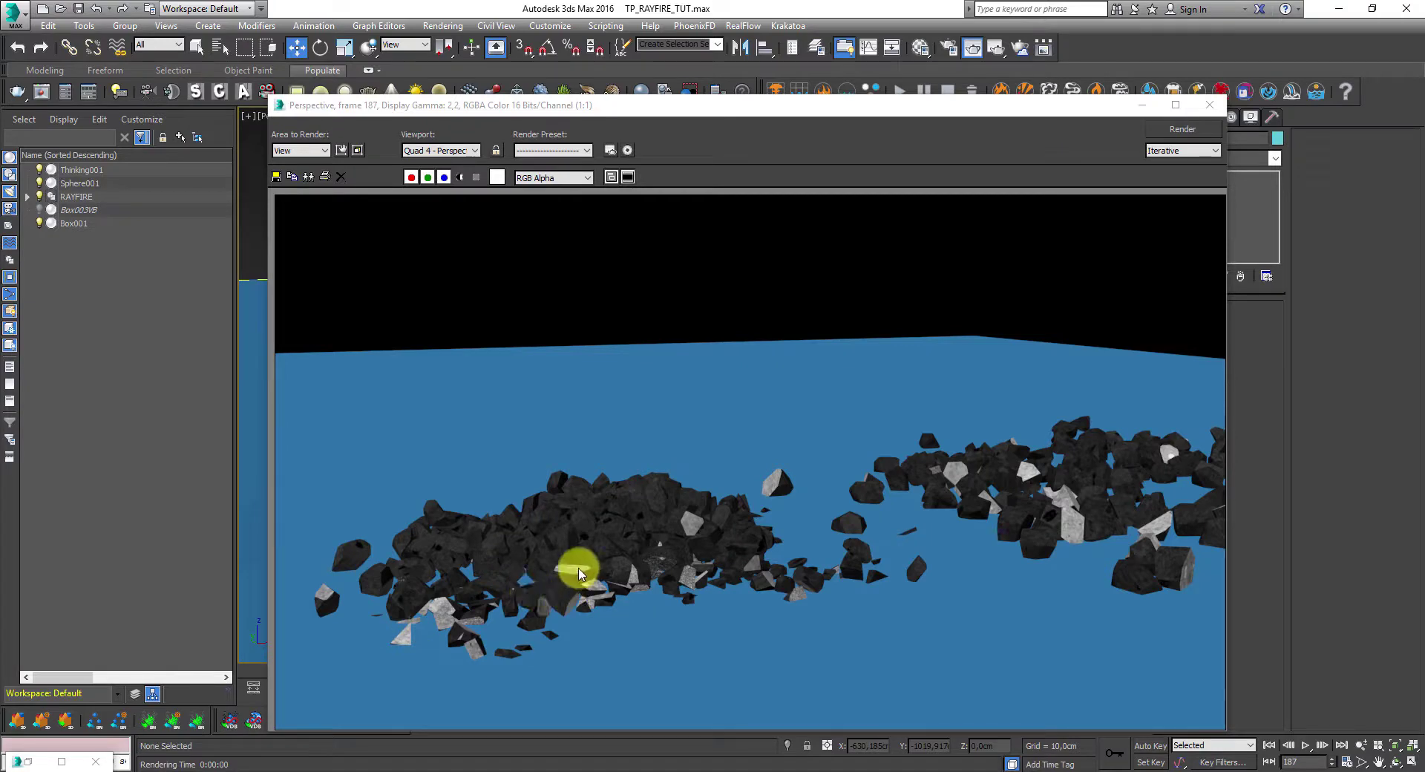
click(1210, 104)
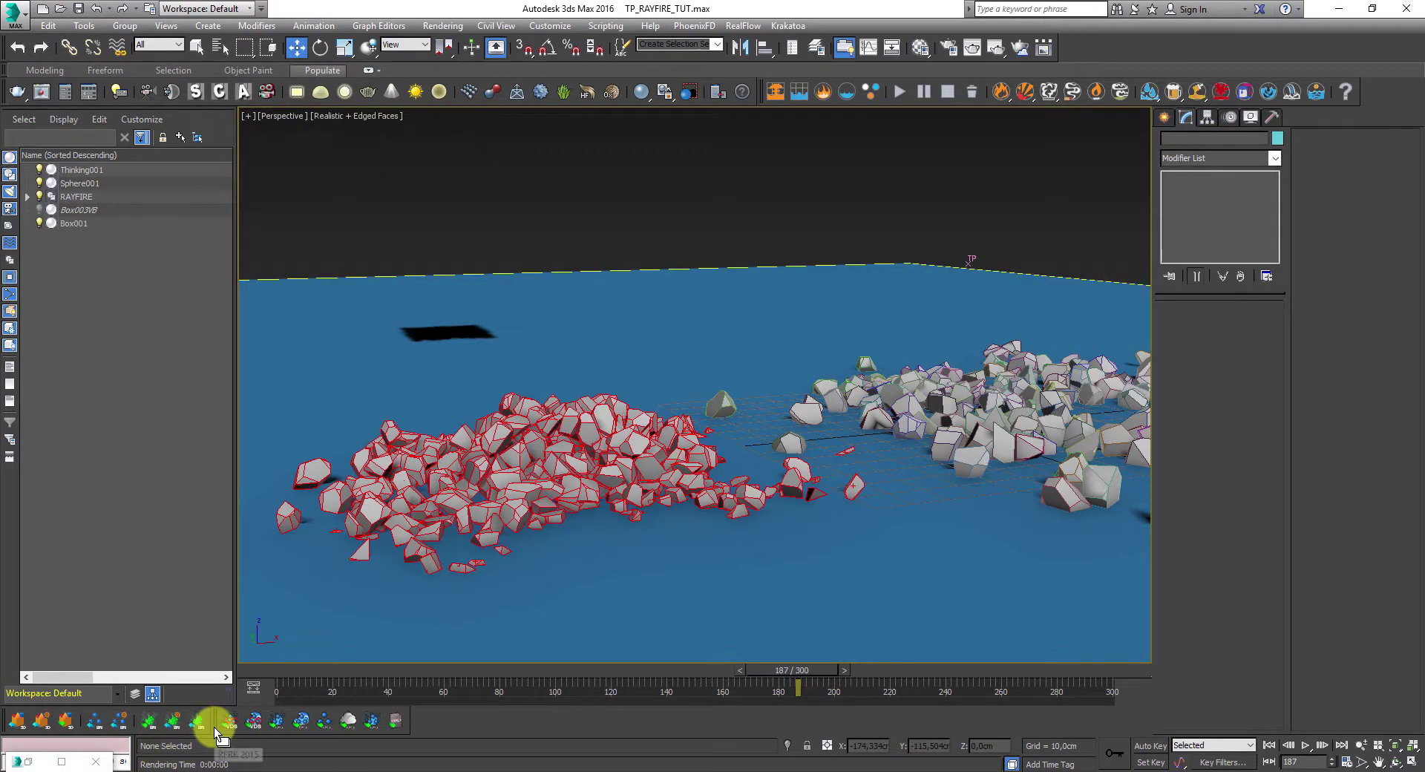